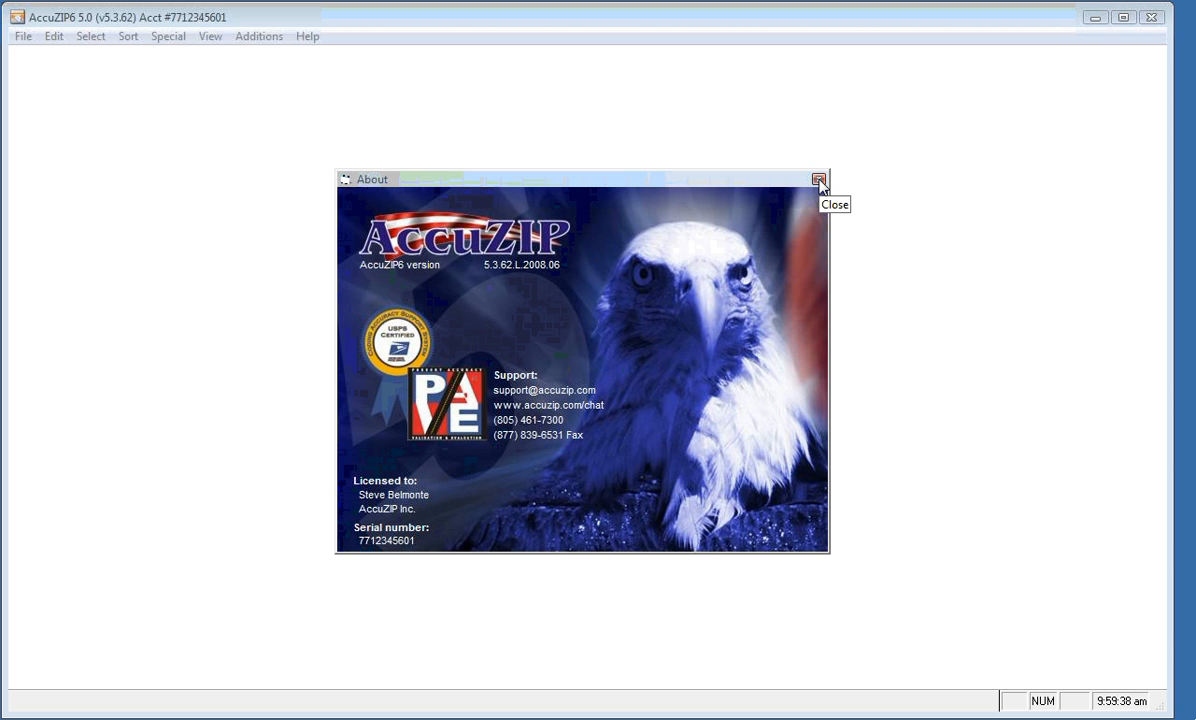
Close the About box and open Sample2.dbf from Recent Databases, showing its 2,013 records
{"action": "left_click", "coordinate": [818, 180]}
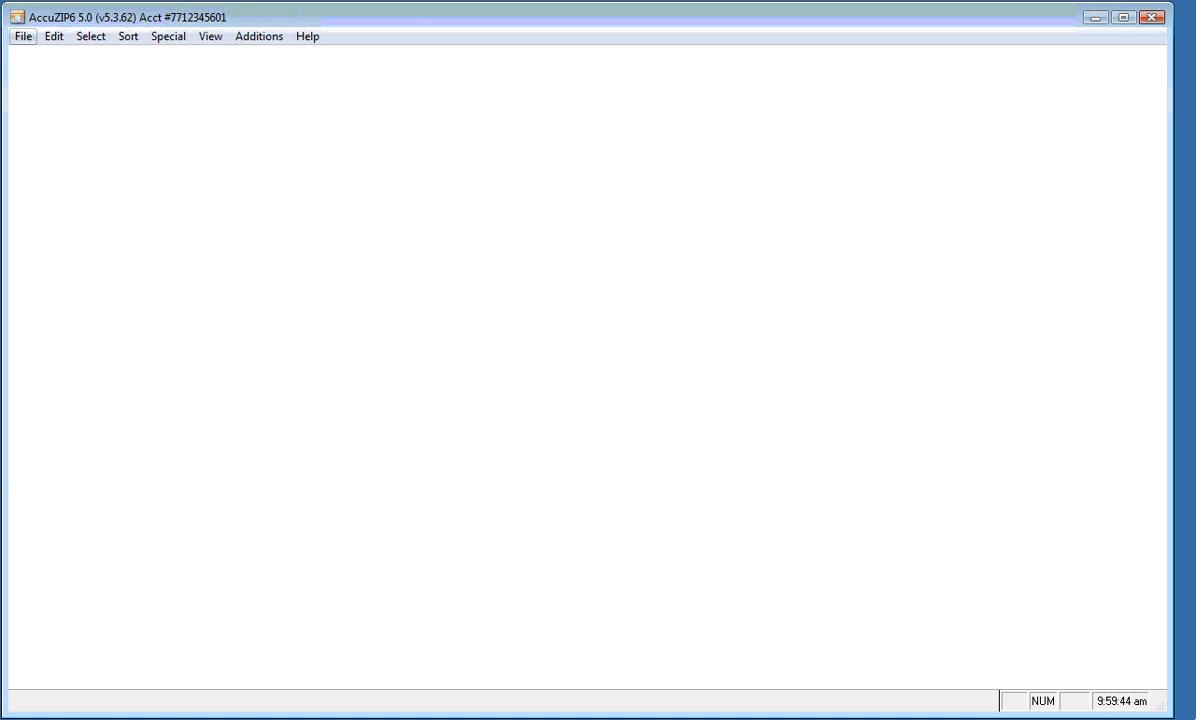
{"action": "left_click", "coordinate": [21, 39]}
{"action": "mouse_move", "coordinate": [74, 170]}
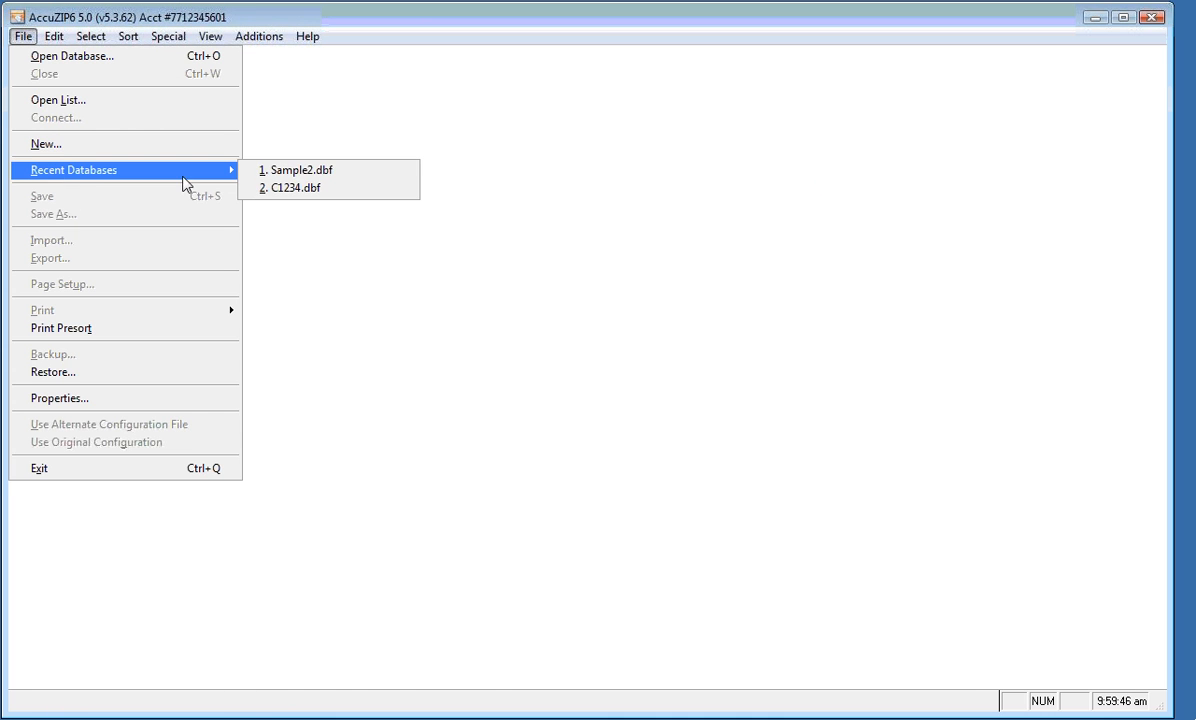
{"action": "left_click", "coordinate": [272, 171]}
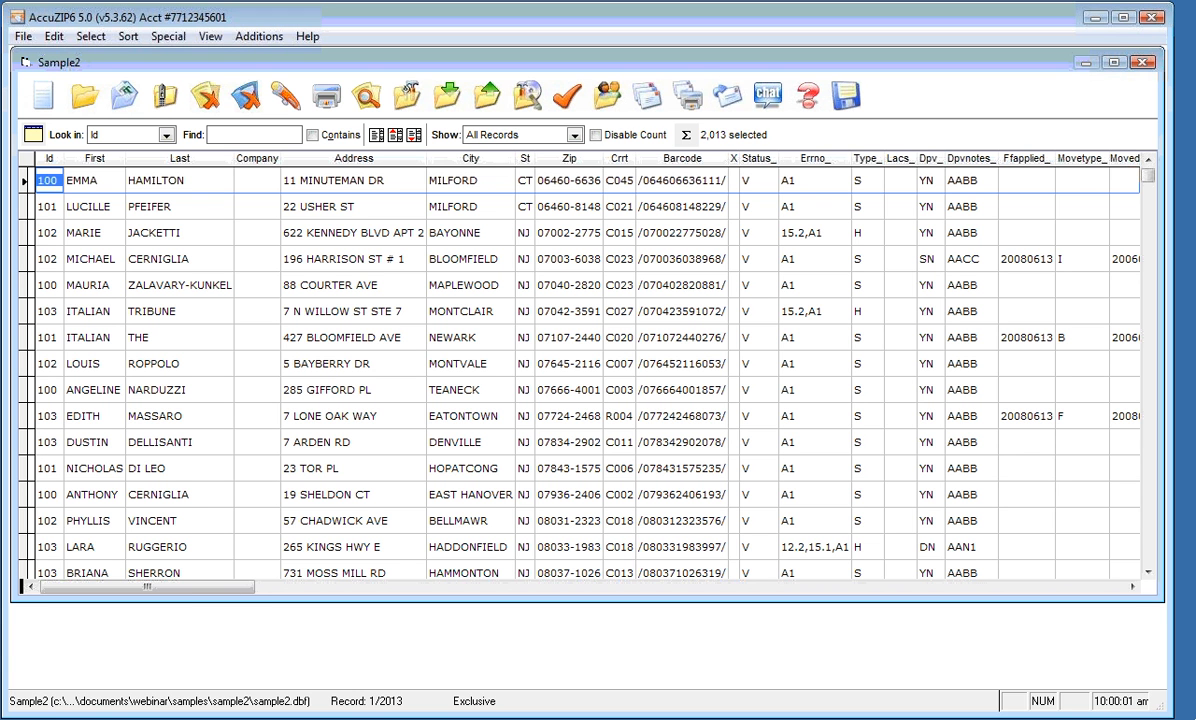
Set up presort label printing from record 2 (DONNA), autofit the preview columns, and start a new template
{"action": "left_click", "coordinate": [690, 96]}
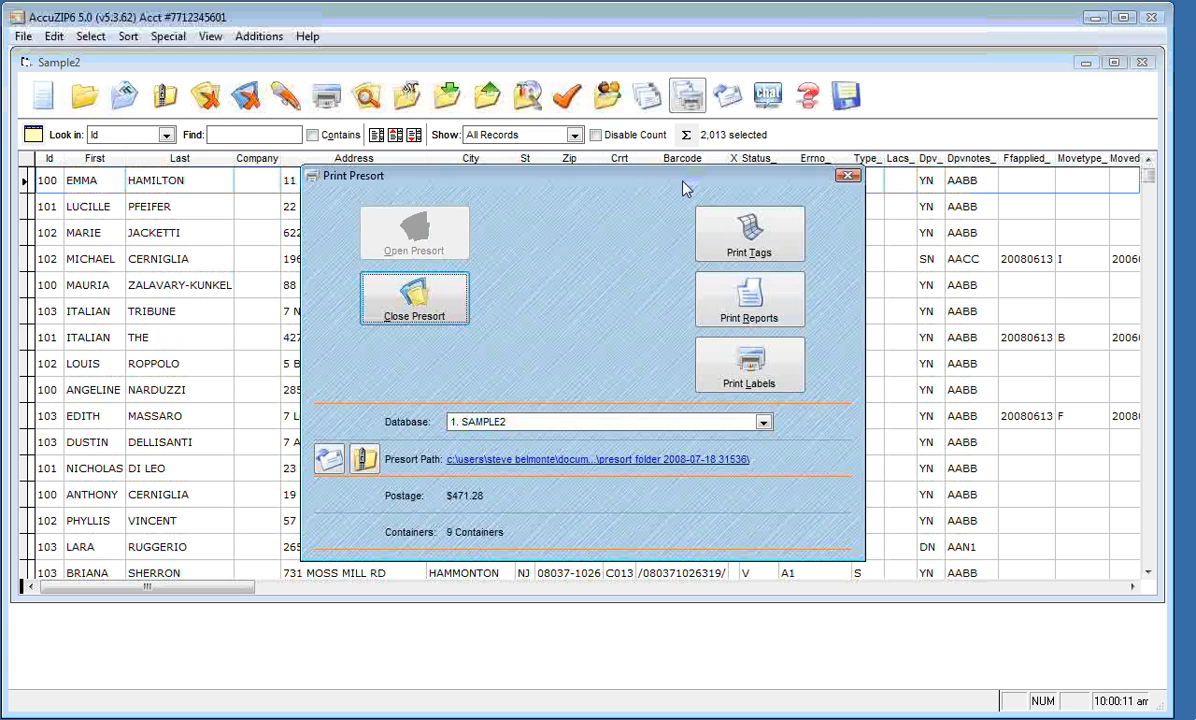
{"action": "left_click", "coordinate": [727, 388]}
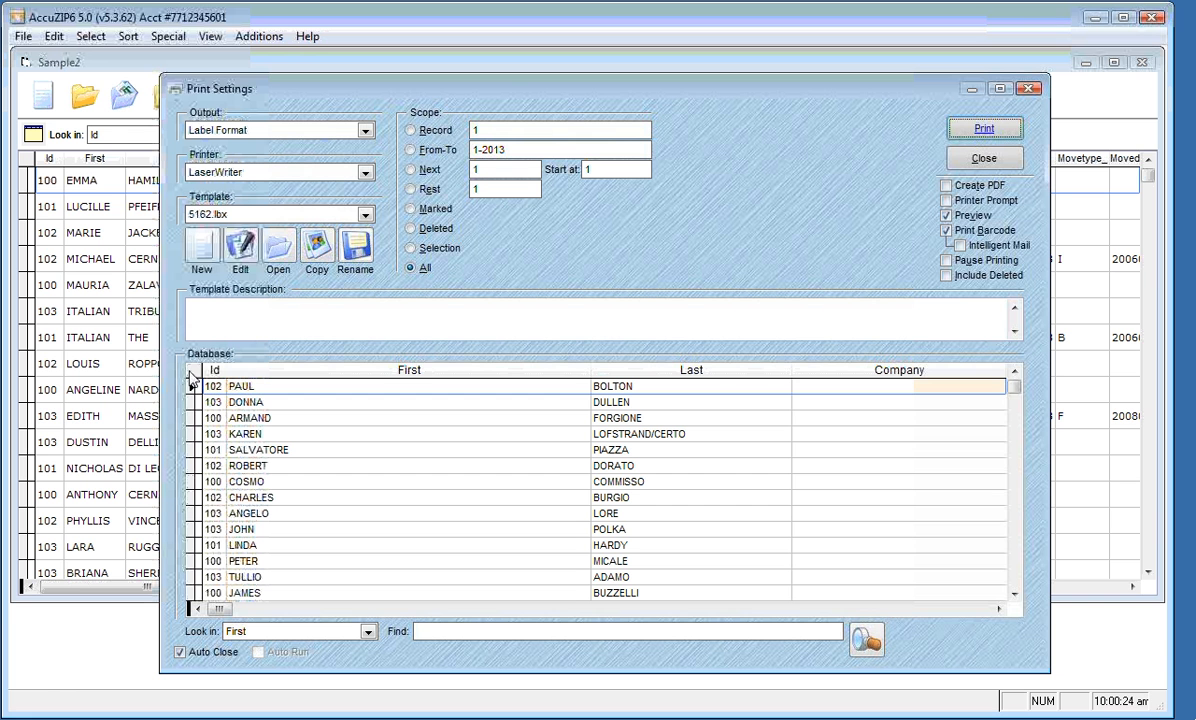
{"action": "left_click", "coordinate": [249, 402]}
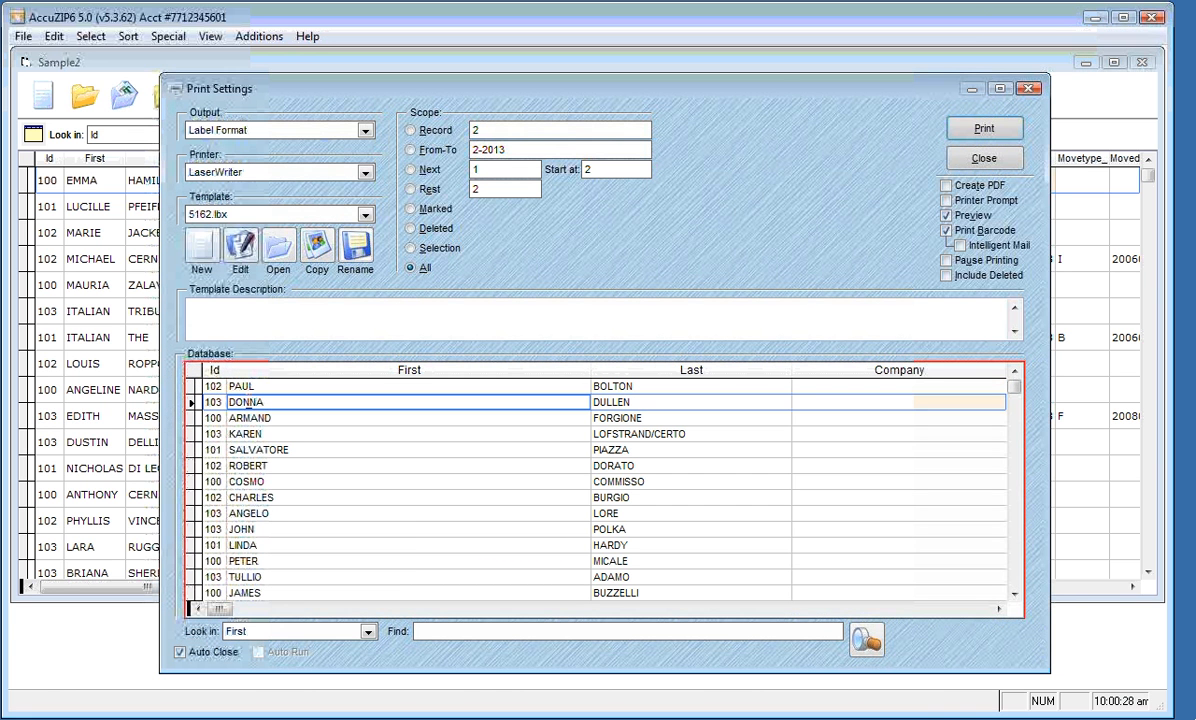
{"action": "double_click", "coordinate": [196, 372]}
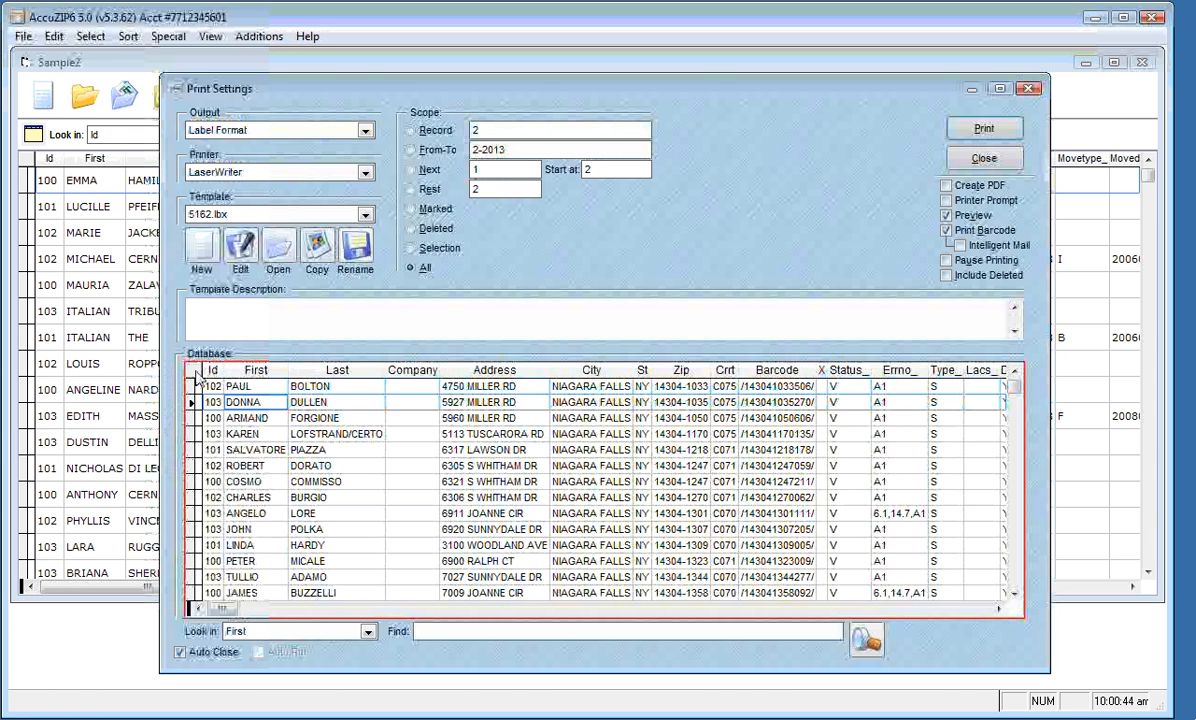
{"action": "left_click", "coordinate": [203, 250]}
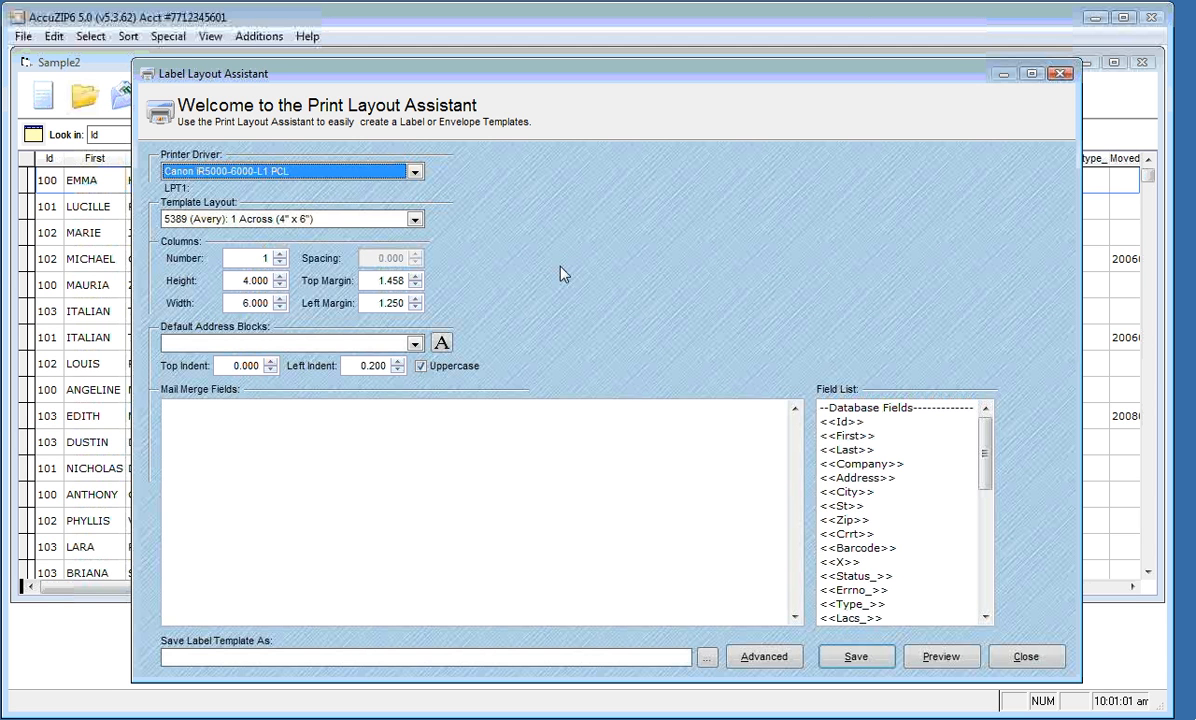
Set the new label template's printer driver to Canon iR5000-6000-L1 PCL
{"action": "left_click", "coordinate": [414, 171]}
{"action": "mouse_move", "coordinate": [419, 227]}
{"action": "left_mouse_down"}
{"action": "mouse_move", "coordinate": [419, 213]}
{"action": "mouse_move", "coordinate": [420, 268]}
{"action": "mouse_move", "coordinate": [420, 224]}
{"action": "left_mouse_up"}
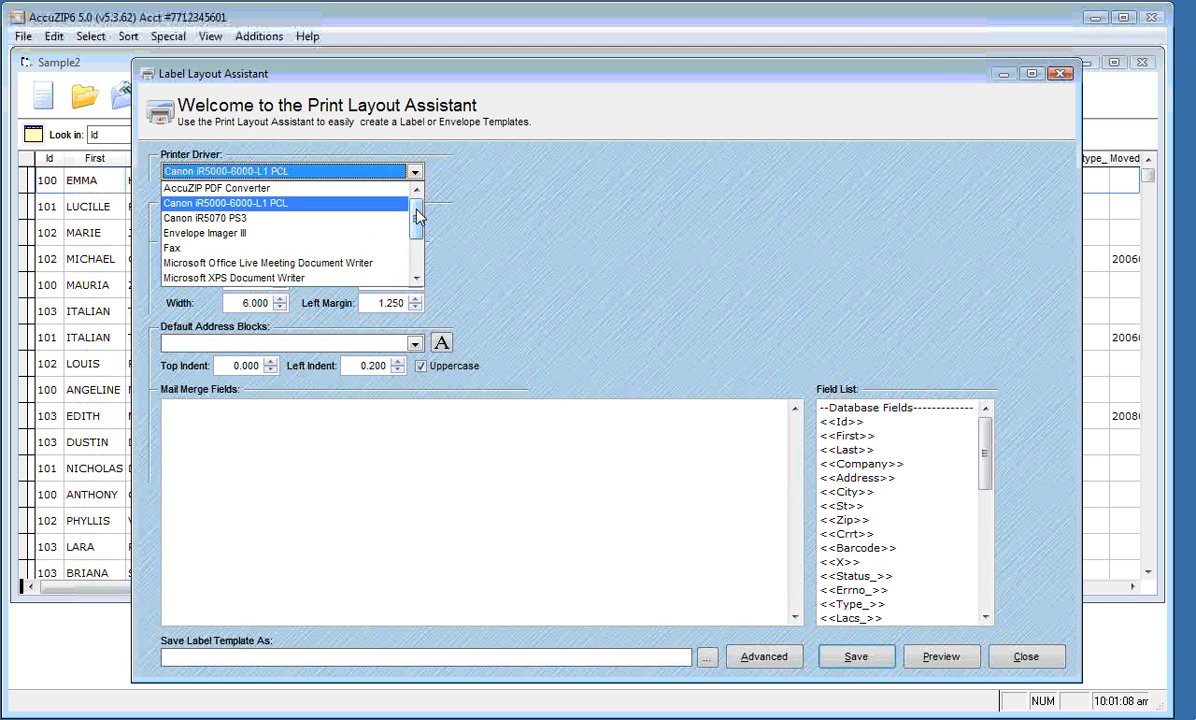
{"action": "left_click", "coordinate": [302, 205]}
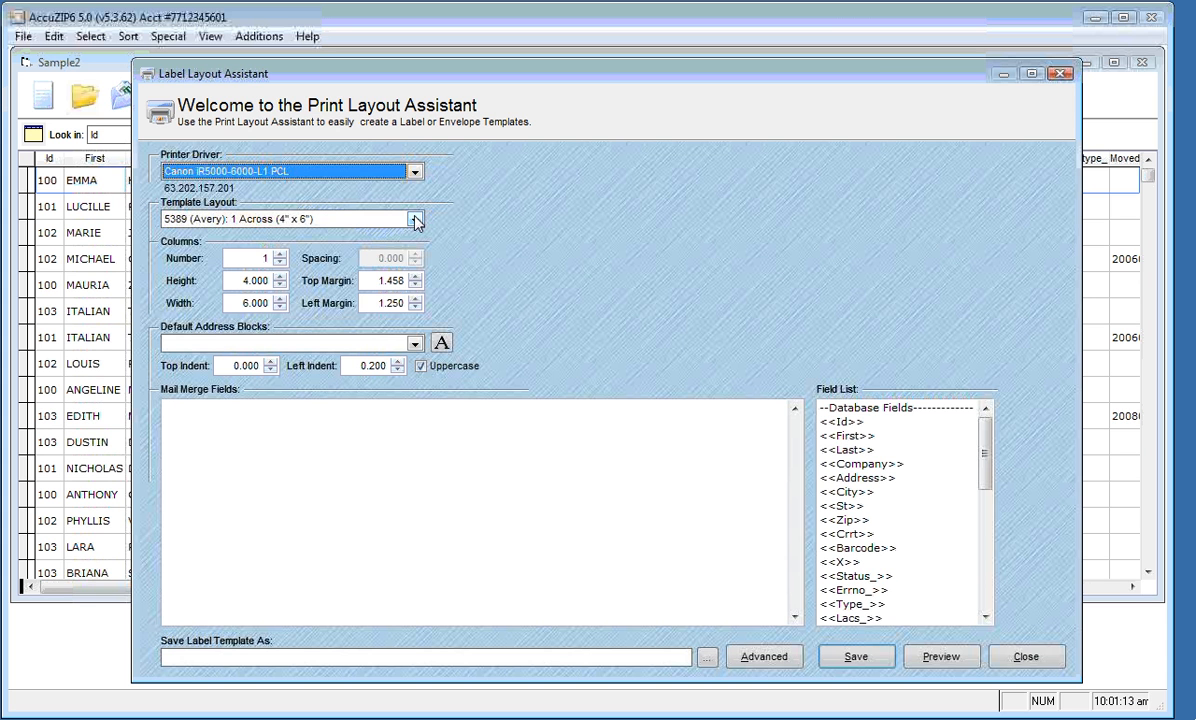
{"action": "left_click", "coordinate": [395, 218]}
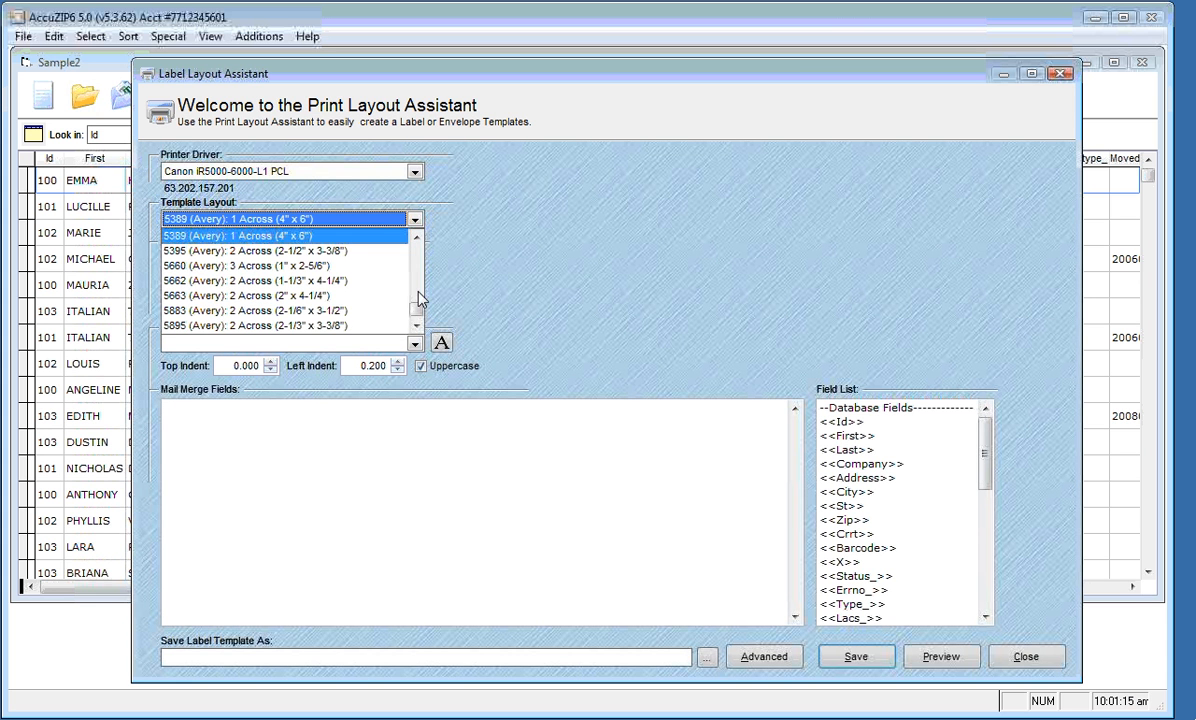
{"action": "scroll", "coordinate": [418, 296], "scroll_direction": "up", "scroll_amount": 10}
{"action": "left_click_drag", "start_coordinate": [418, 296], "coordinate": [418, 273]}
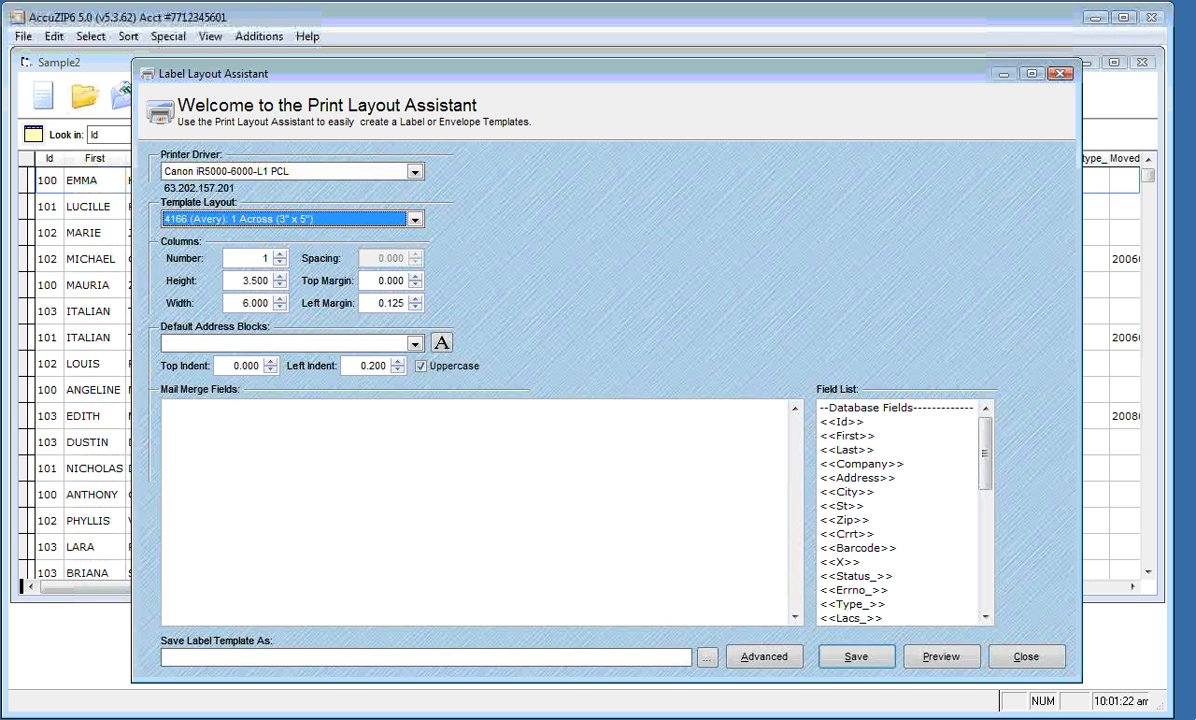
Change the Template Layout to 5162 (Avery) 2 Across, 1-1/3" x 4"
{"action": "key", "text": "Down"}
{"action": "key", "text": "Down"}
{"action": "key", "text": "Down"}
{"action": "key", "text": "Down"}
{"action": "key", "text": "Down"}
{"action": "key", "text": "Down"}
{"action": "key", "text": "Down"}
{"action": "key", "text": "Down"}
{"action": "key", "text": "Down"}
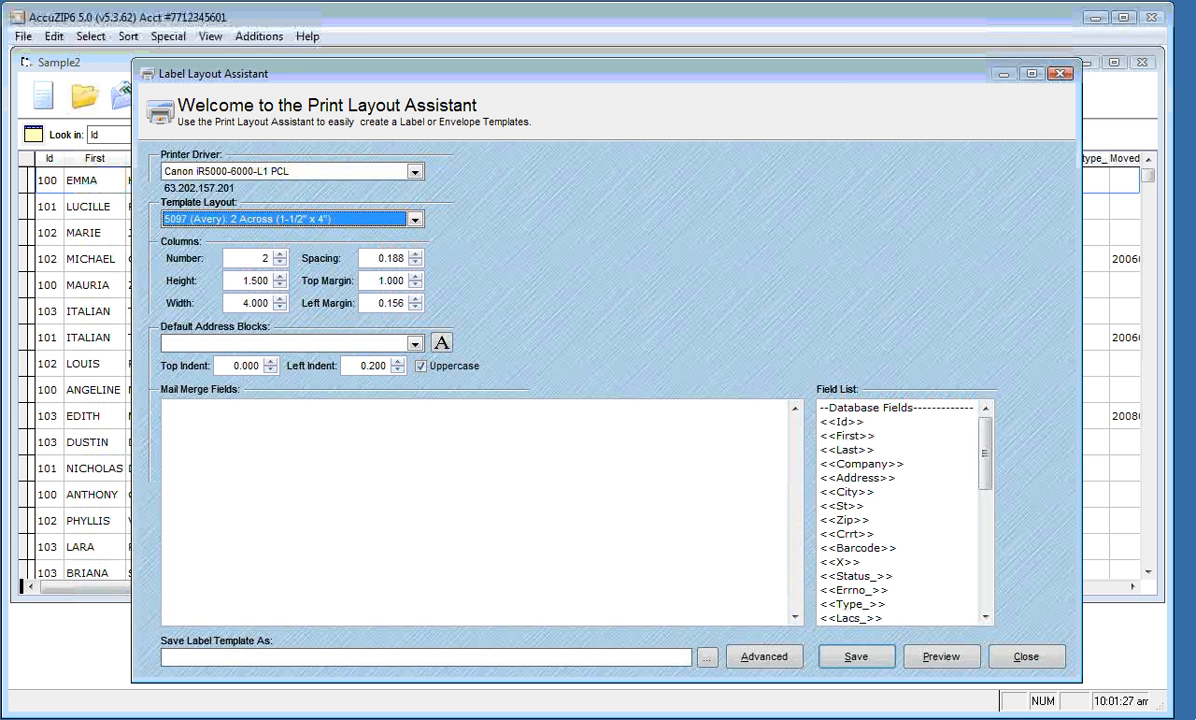
{"action": "key", "text": "Down"}
{"action": "key", "text": "Down"}
{"action": "key", "text": "Down"}
Review the column count, width, spacing, 0.813 top margin and 0.156 left margin
{"action": "key", "text": "Tab"}
{"action": "key", "text": "Tab"}
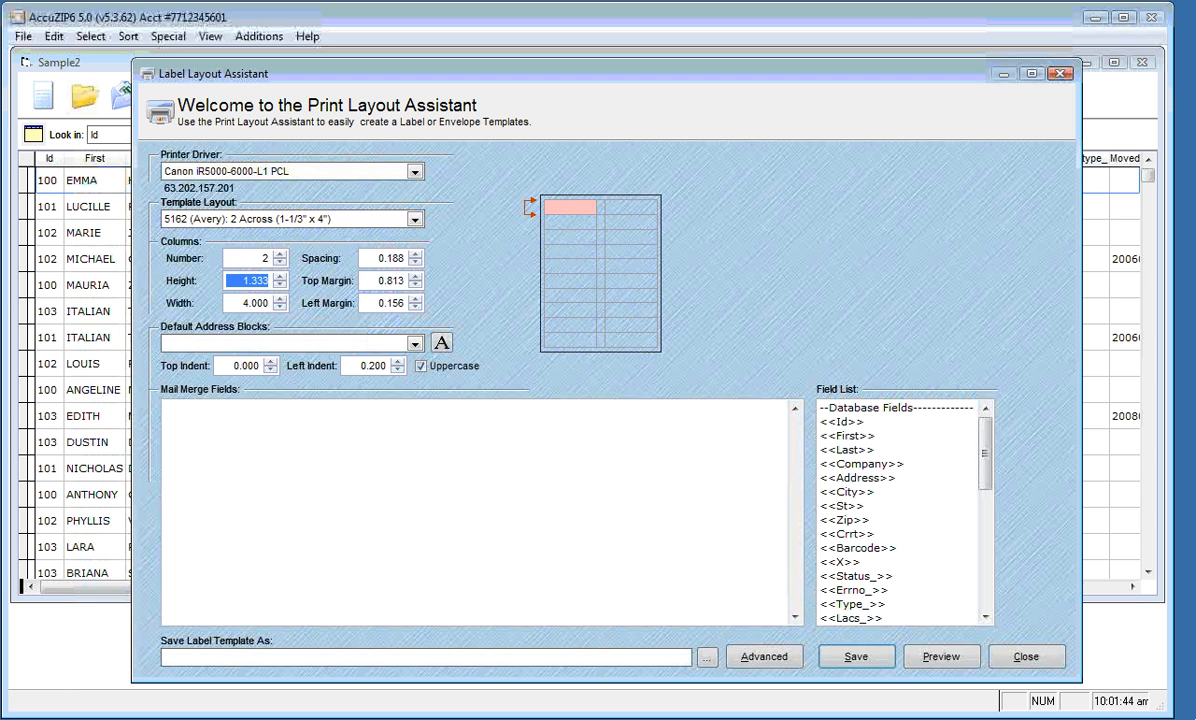
{"action": "key", "text": "Tab"}
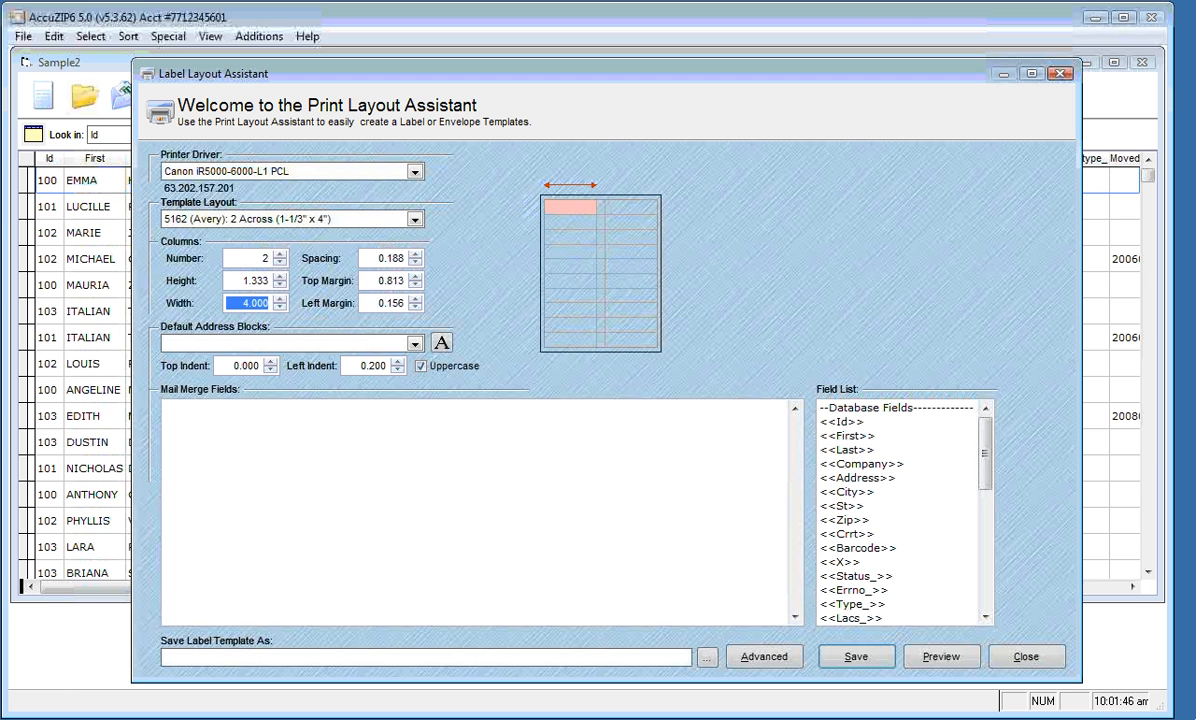
{"action": "key", "text": "Tab"}
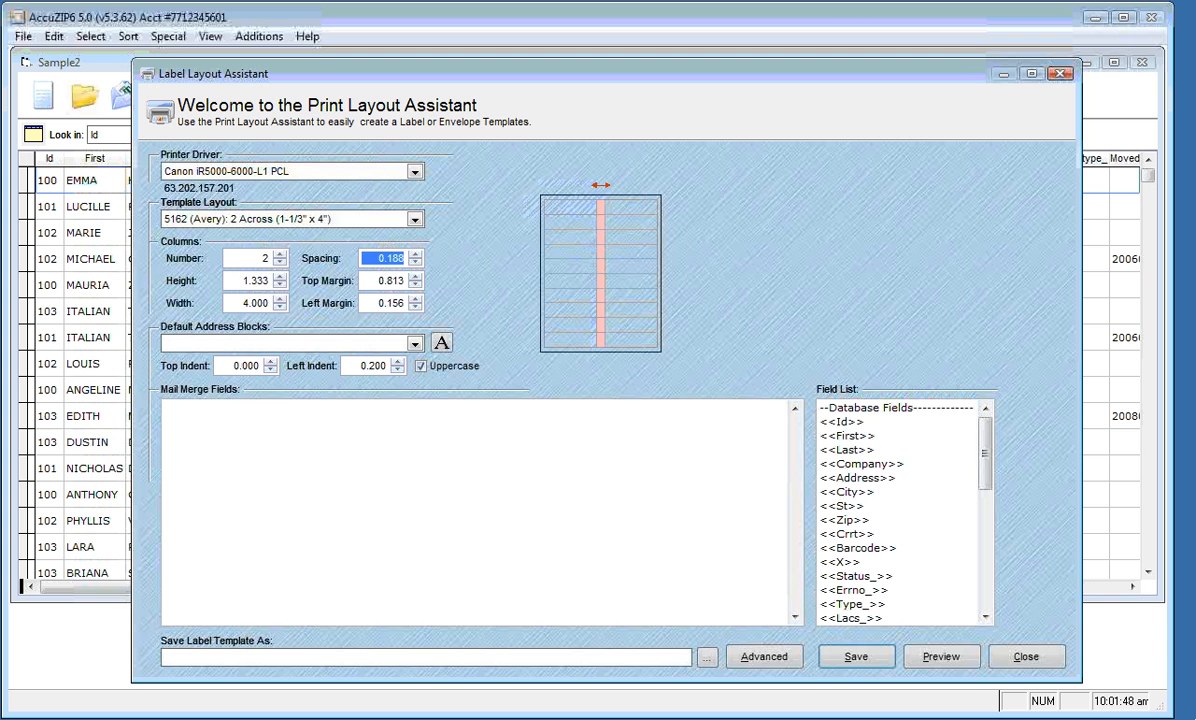
{"action": "key", "text": "Tab"}
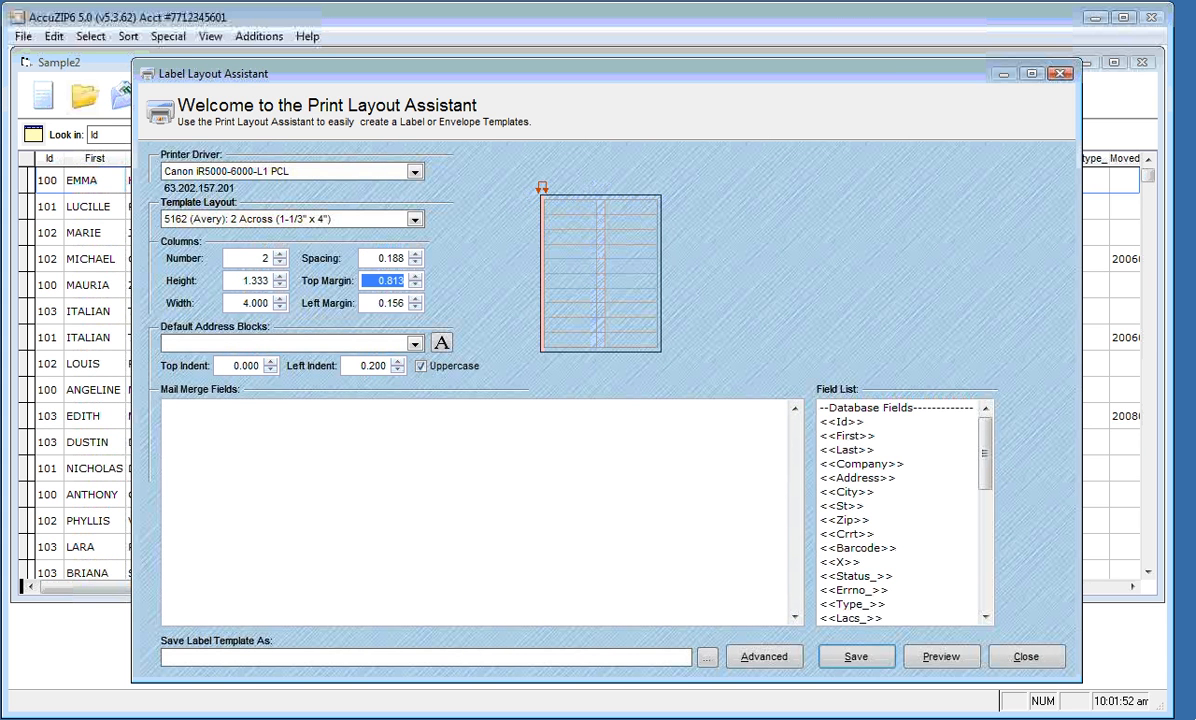
{"action": "key", "text": "Tab"}
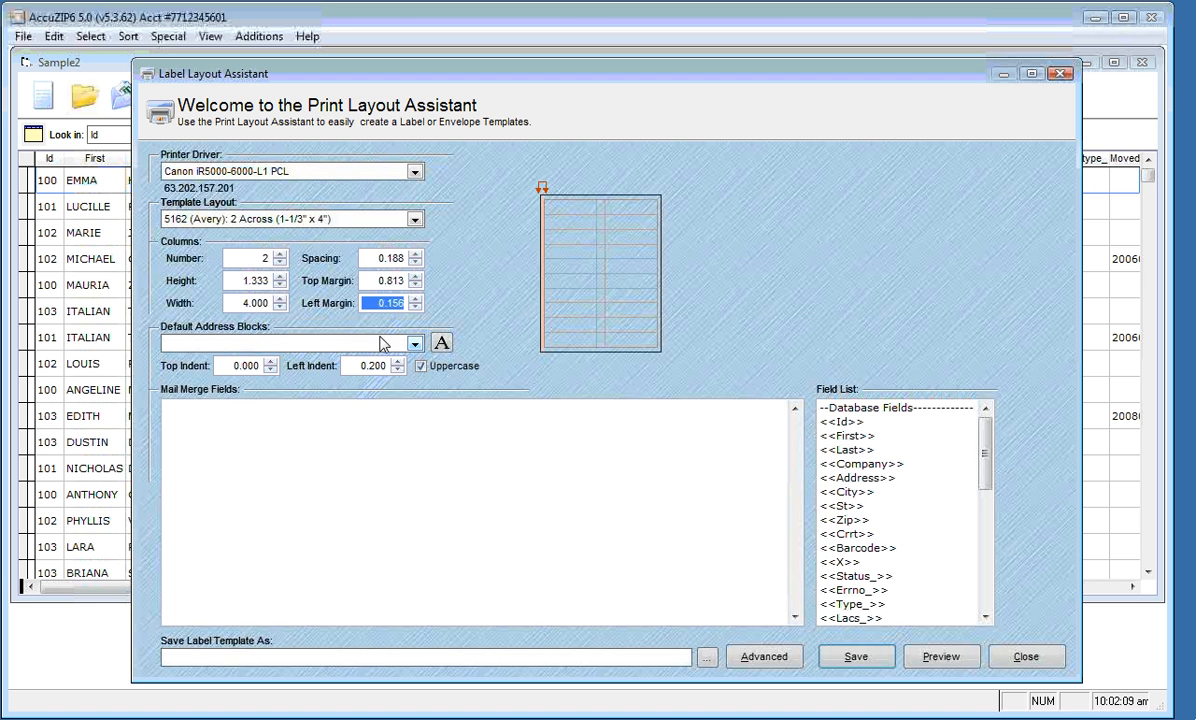
Use Address Block with Endorsement & Barcode as the merge fields, keeping Calibri 10 Regular
{"action": "left_click", "coordinate": [415, 345]}
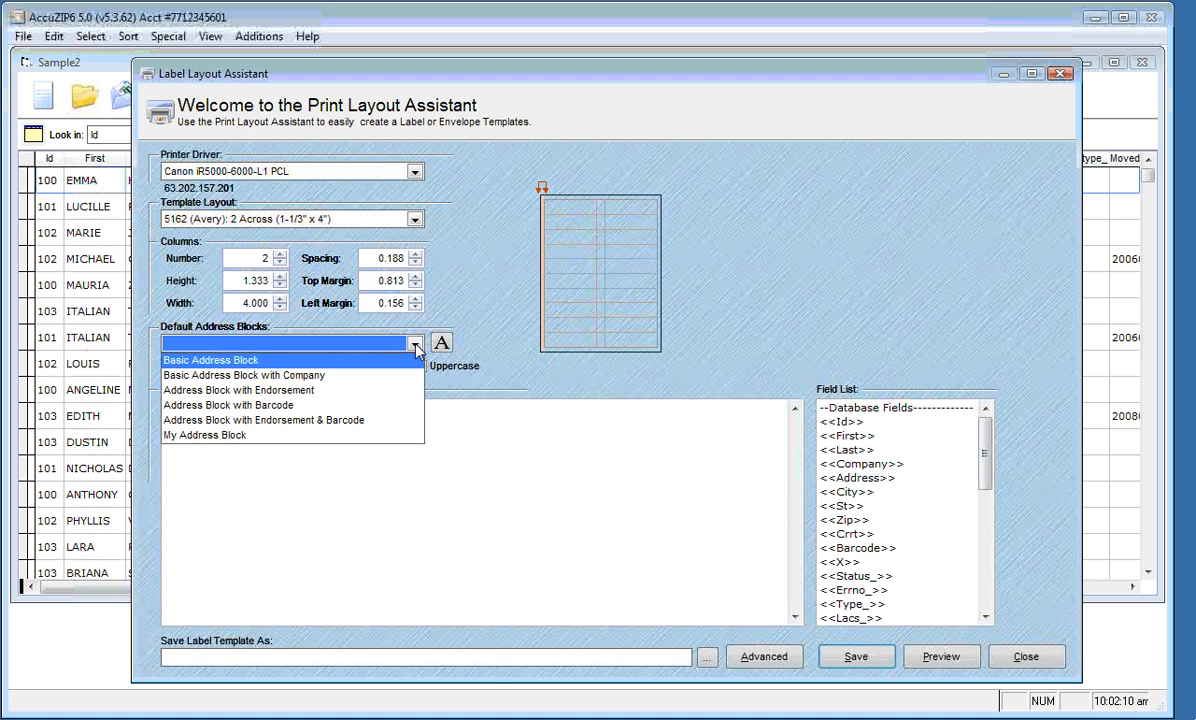
{"action": "left_click", "coordinate": [397, 421]}
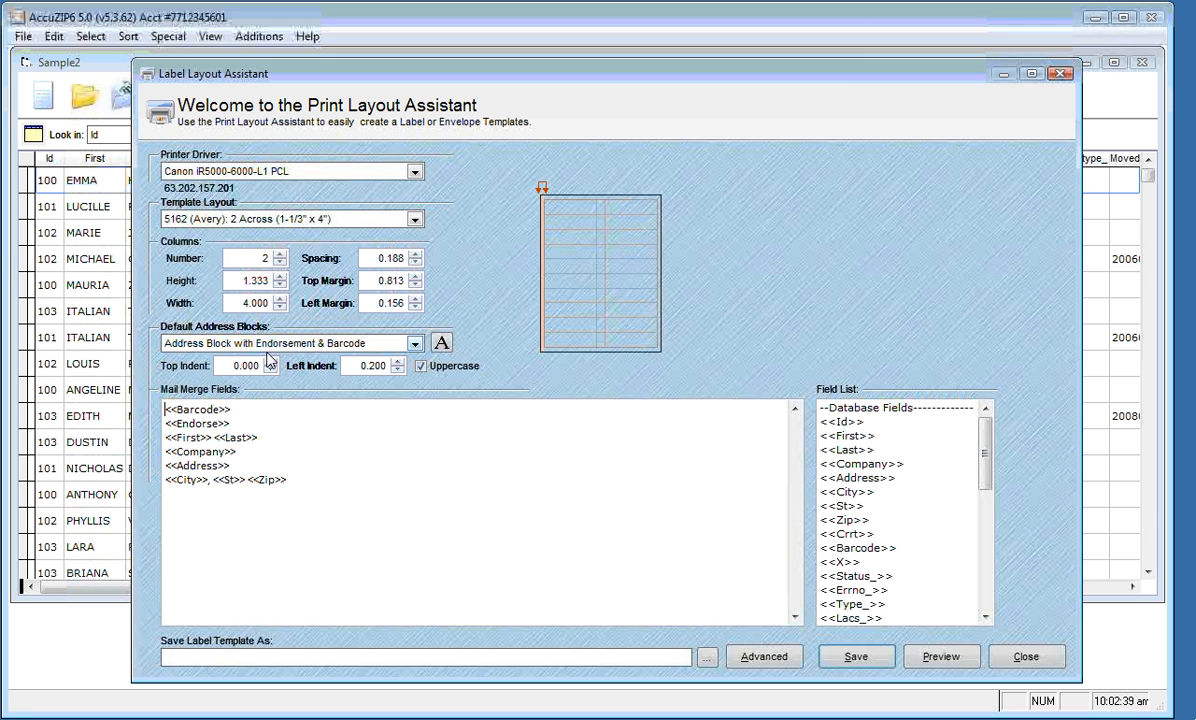
{"action": "left_click", "coordinate": [442, 344]}
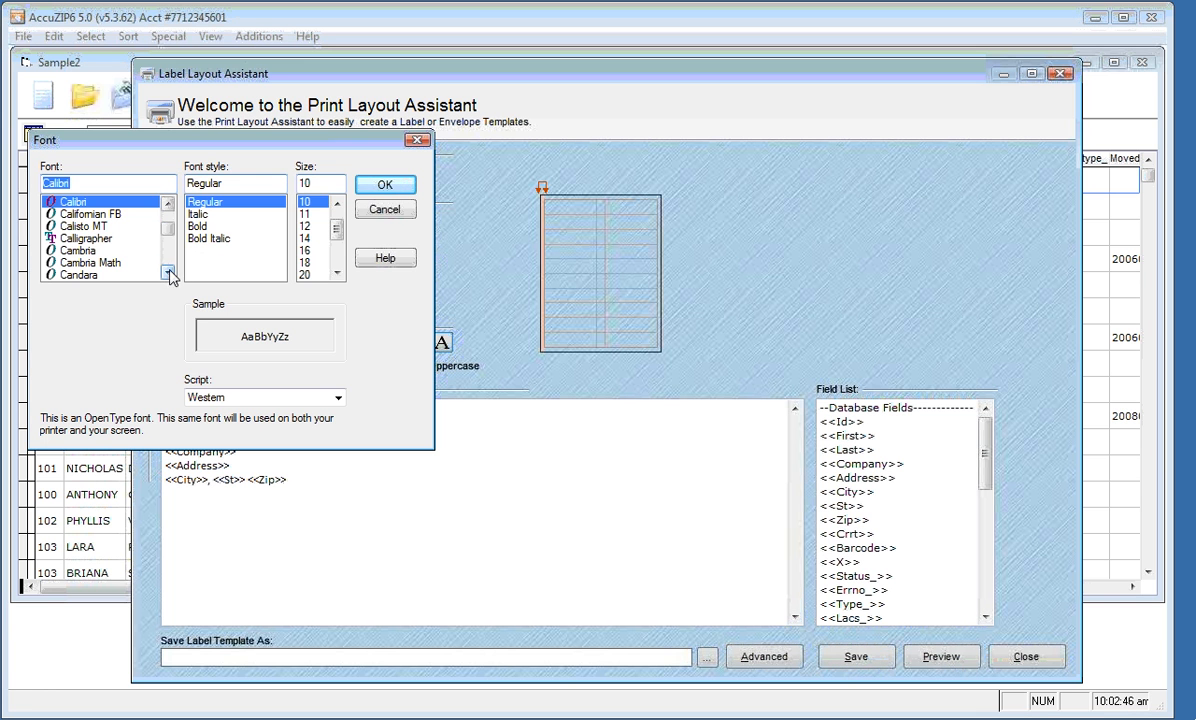
{"action": "left_click", "coordinate": [167, 273]}
{"action": "left_click", "coordinate": [167, 273]}
{"action": "left_click", "coordinate": [169, 203]}
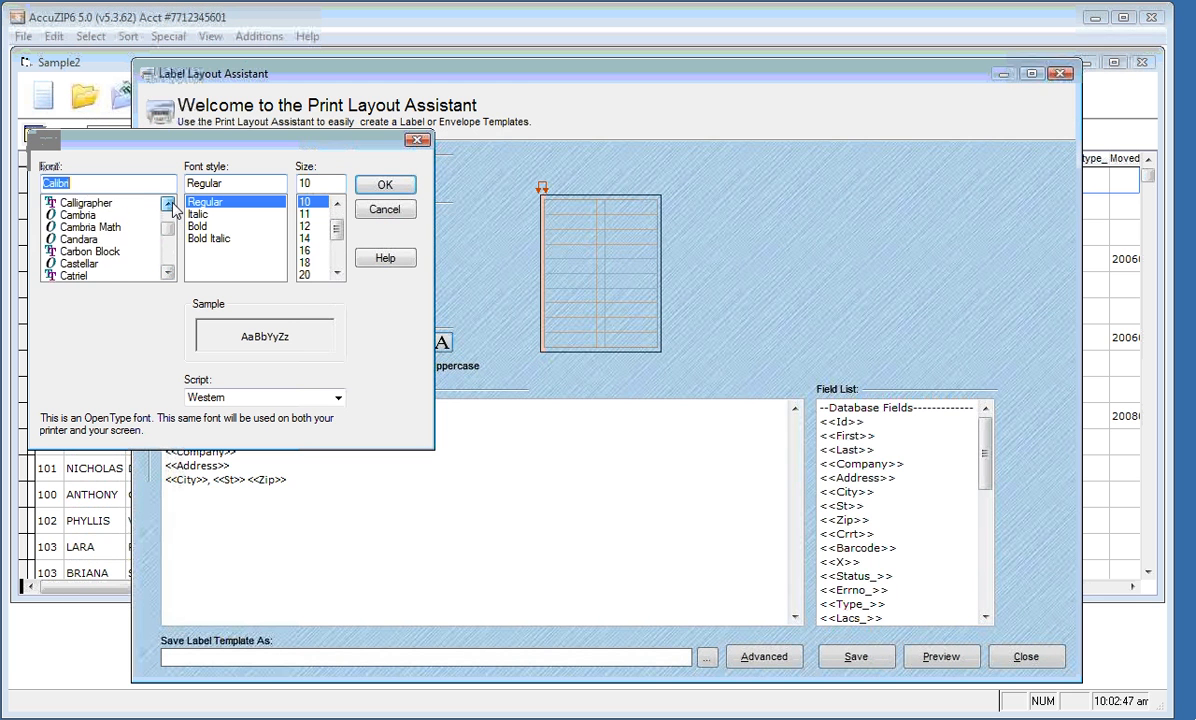
{"action": "left_click", "coordinate": [168, 204]}
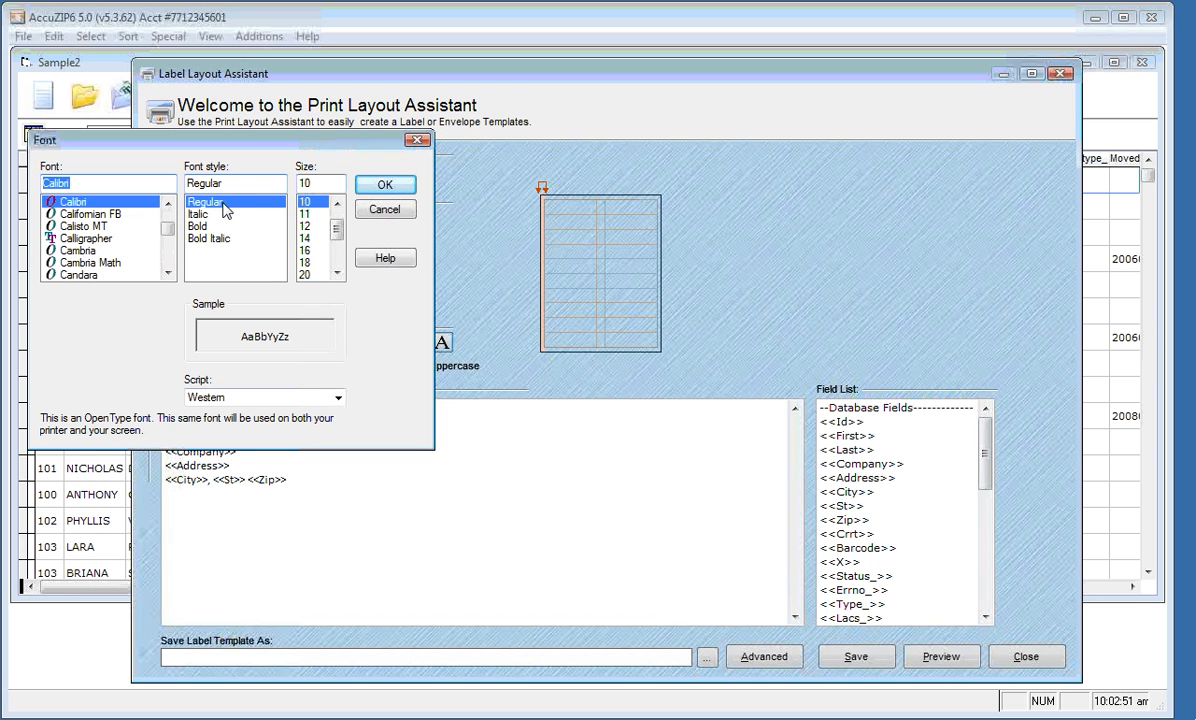
{"action": "left_click", "coordinate": [389, 189]}
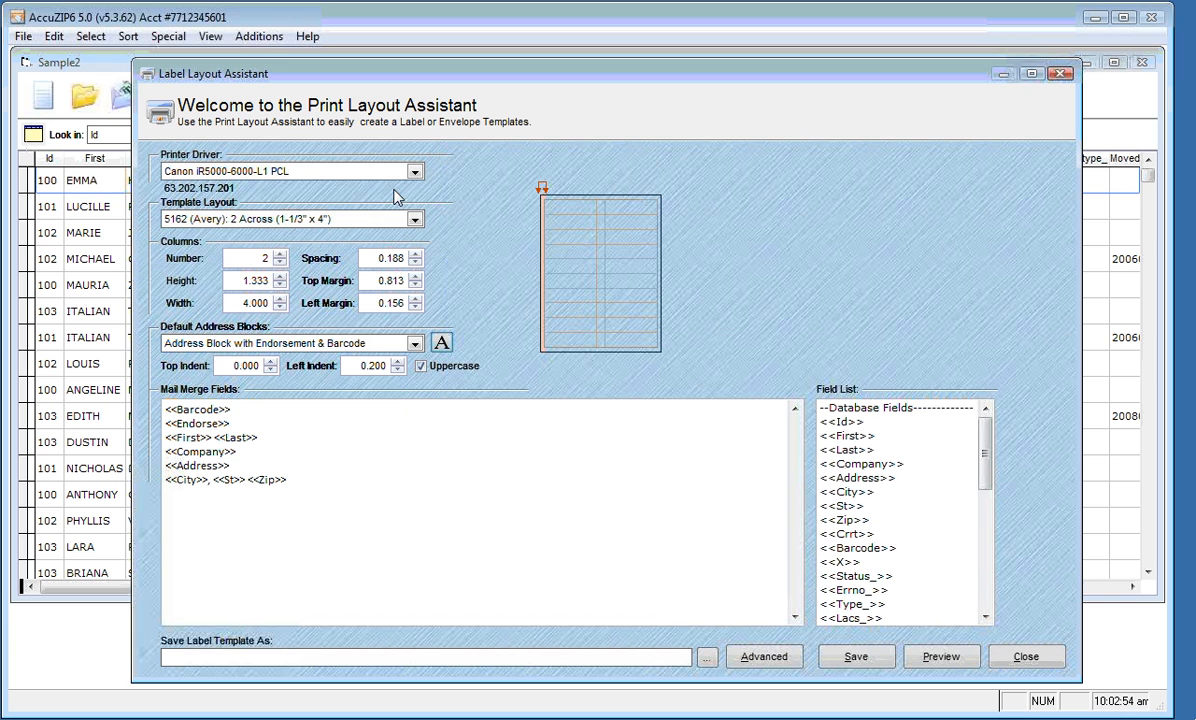
Put <<Sequence>> before <<Endorse>> and <<Traymark_>>, <<Pkgmark_>> after it on line two
{"action": "left_click", "coordinate": [421, 367]}
{"action": "left_click", "coordinate": [421, 367]}
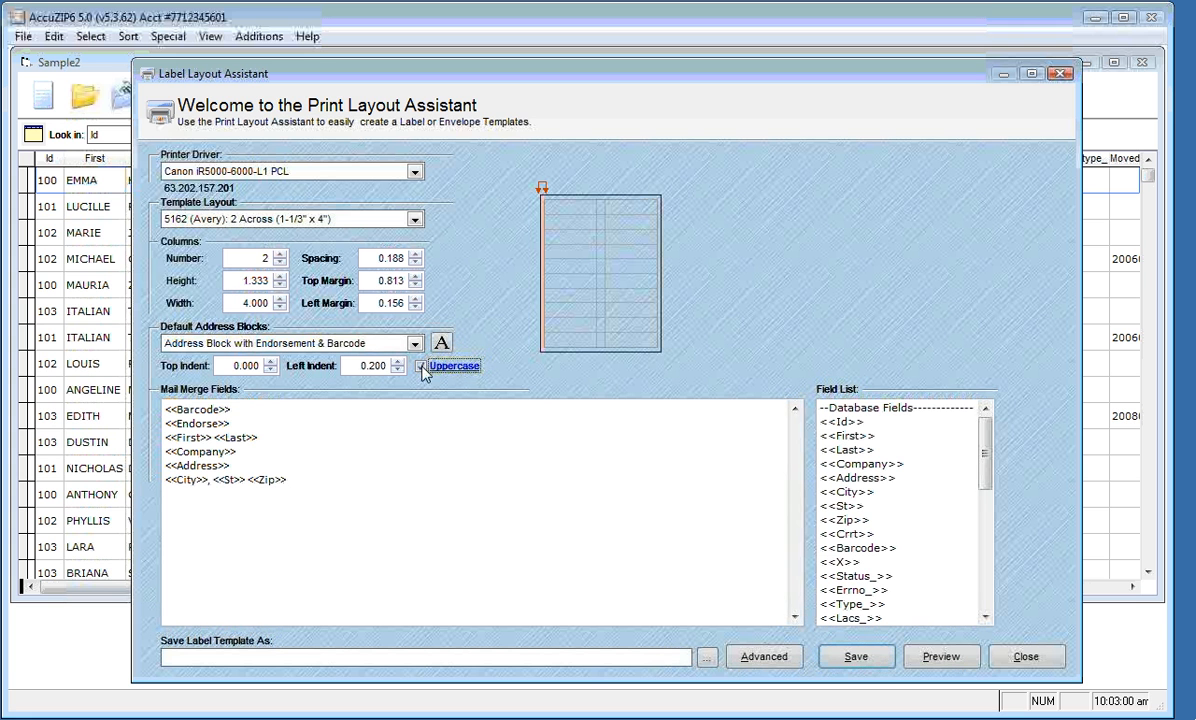
{"action": "left_click", "coordinate": [340, 426]}
{"action": "left_click", "coordinate": [880, 463]}
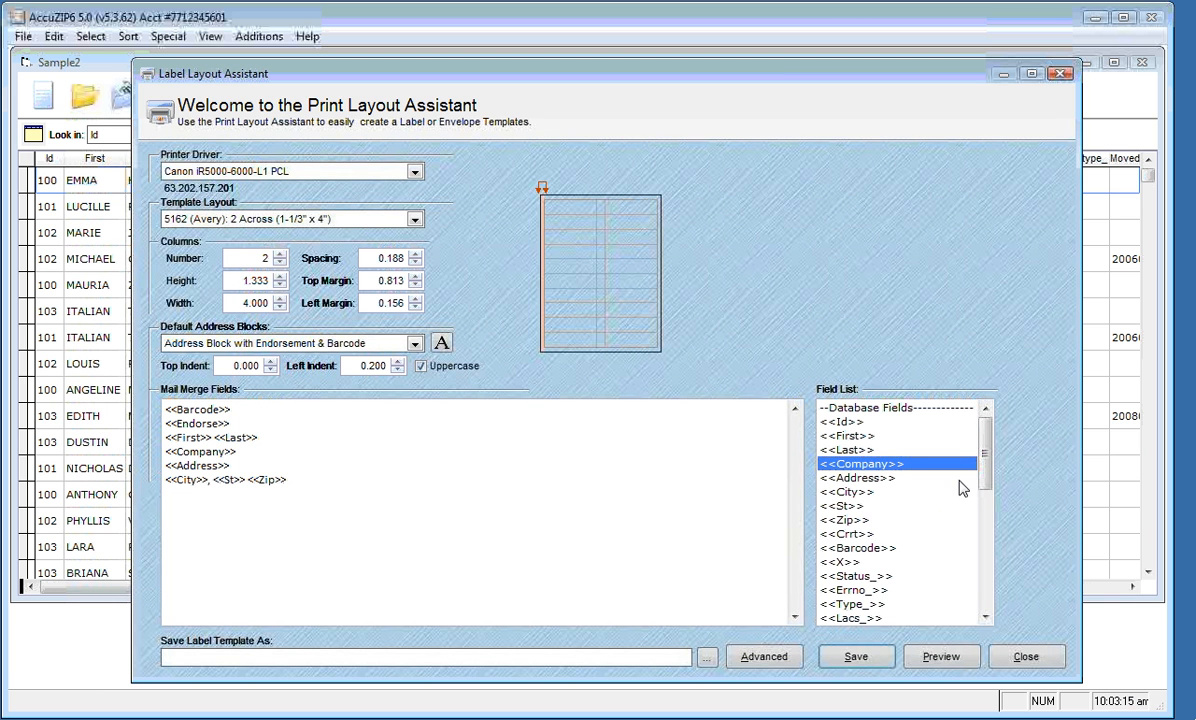
{"action": "left_click_drag", "start_coordinate": [985, 460], "coordinate": [983, 583]}
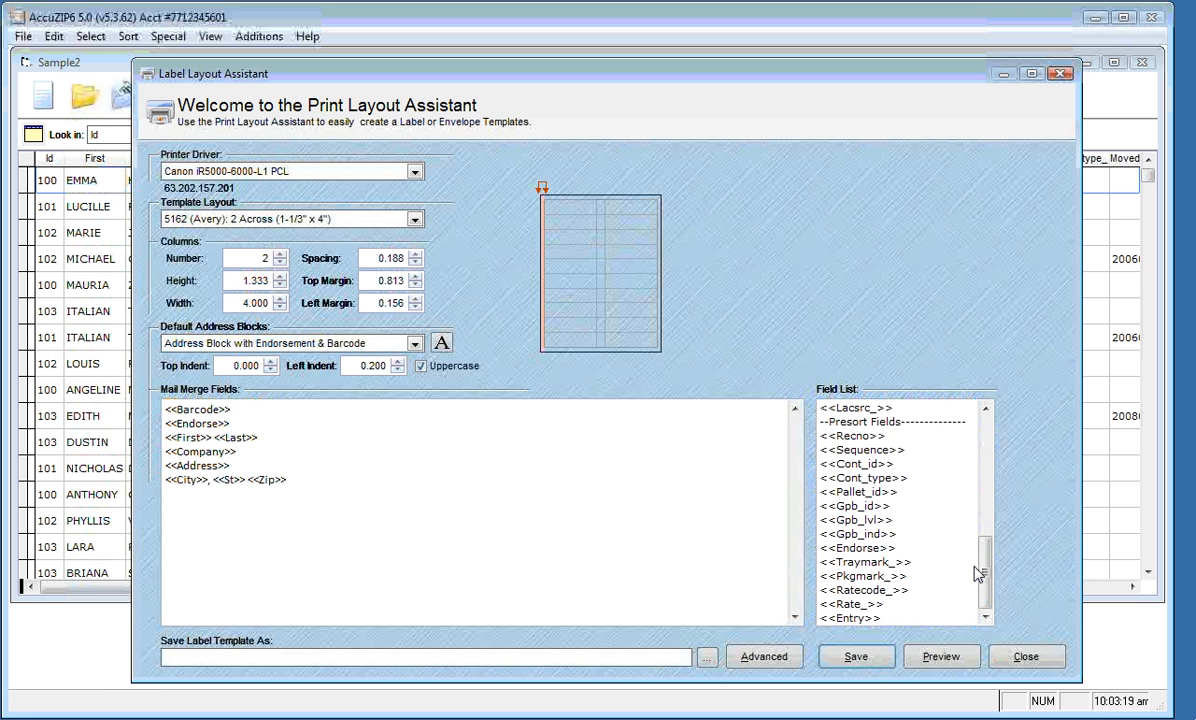
{"action": "left_click", "coordinate": [853, 437]}
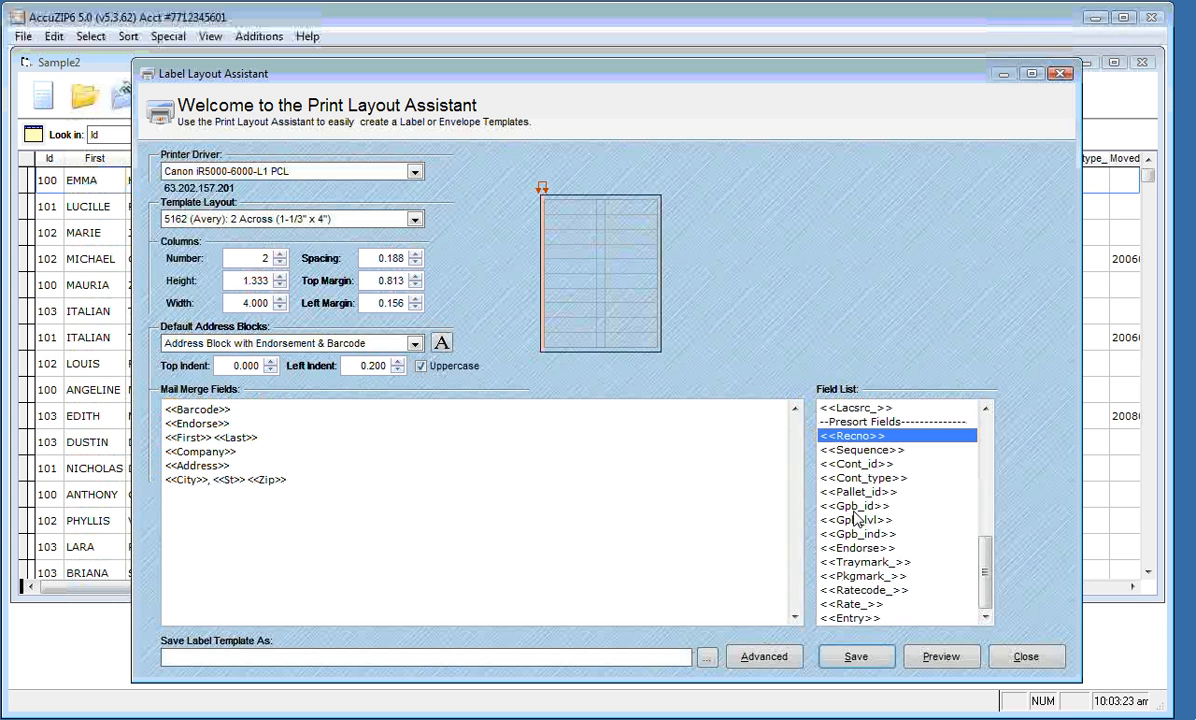
{"action": "left_click", "coordinate": [855, 451]}
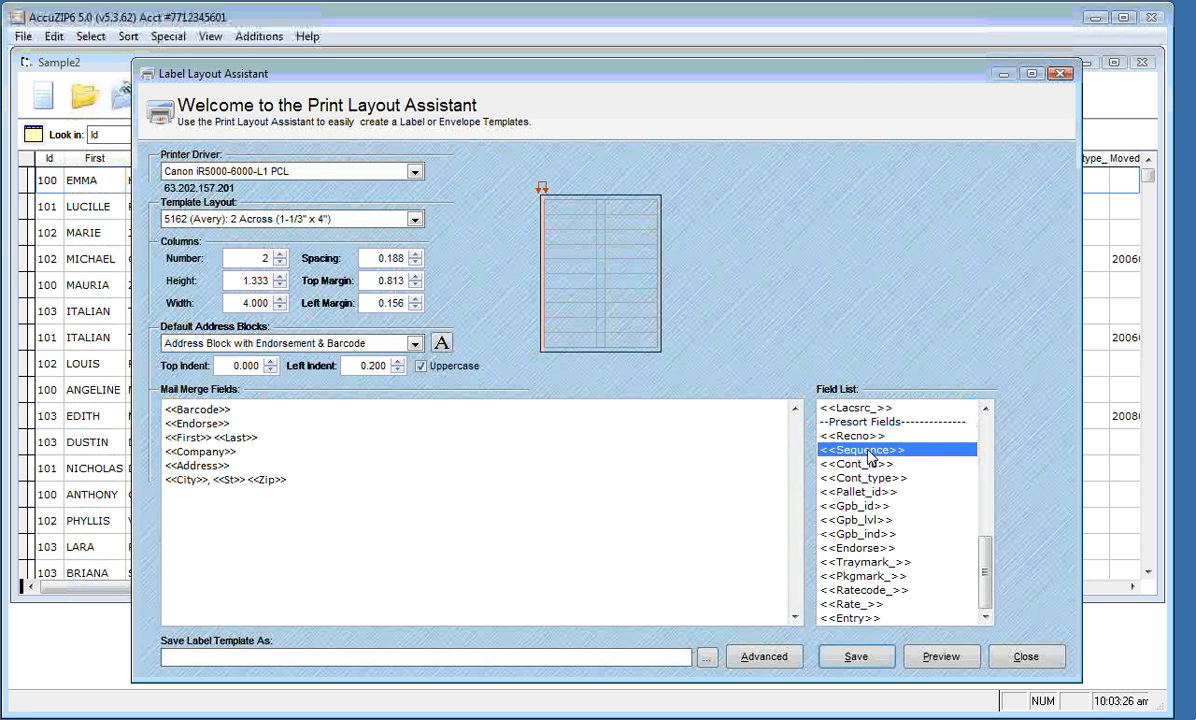
{"action": "left_click_drag", "start_coordinate": [864, 450], "coordinate": [166, 424]}
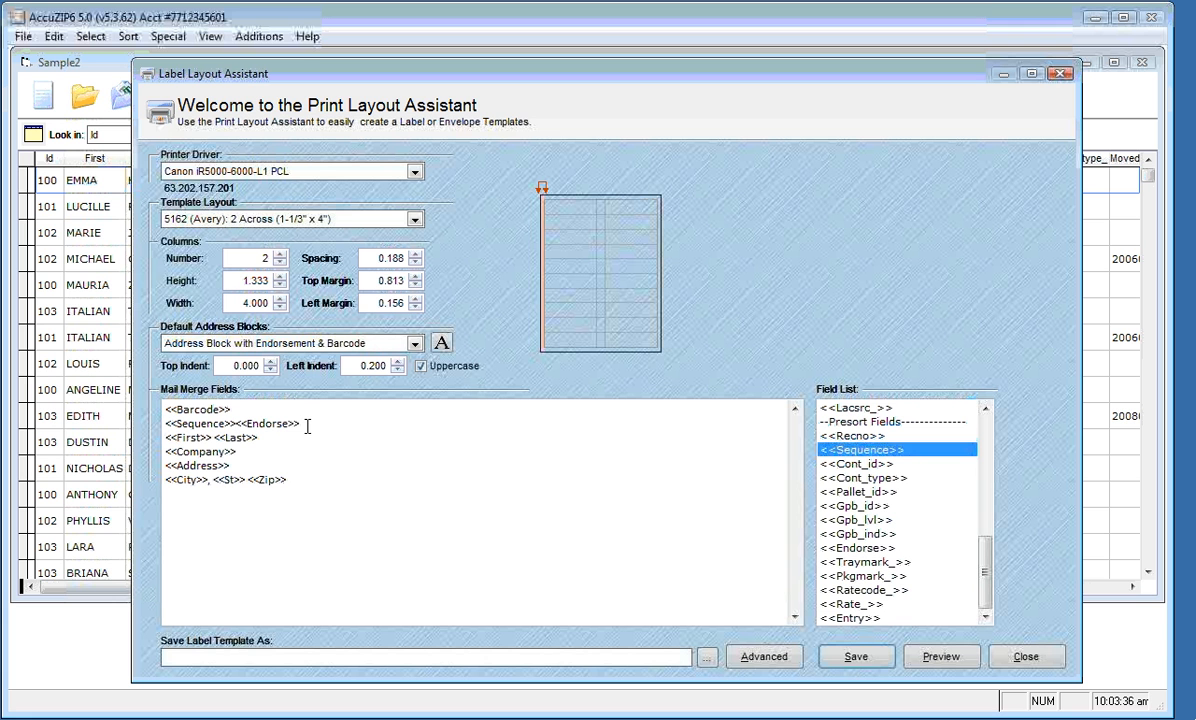
{"action": "left_click", "coordinate": [855, 564]}
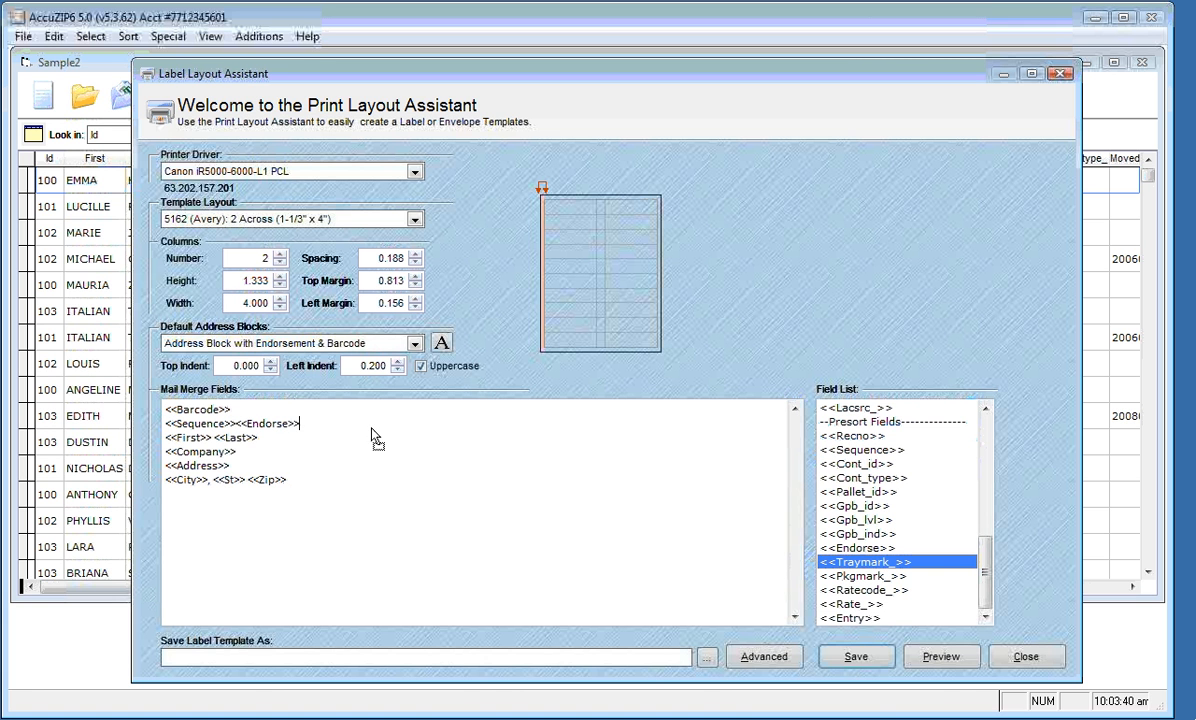
{"action": "left_click_drag", "start_coordinate": [358, 430], "coordinate": [358, 430]}
{"action": "left_click_drag", "start_coordinate": [865, 576], "coordinate": [378, 422]}
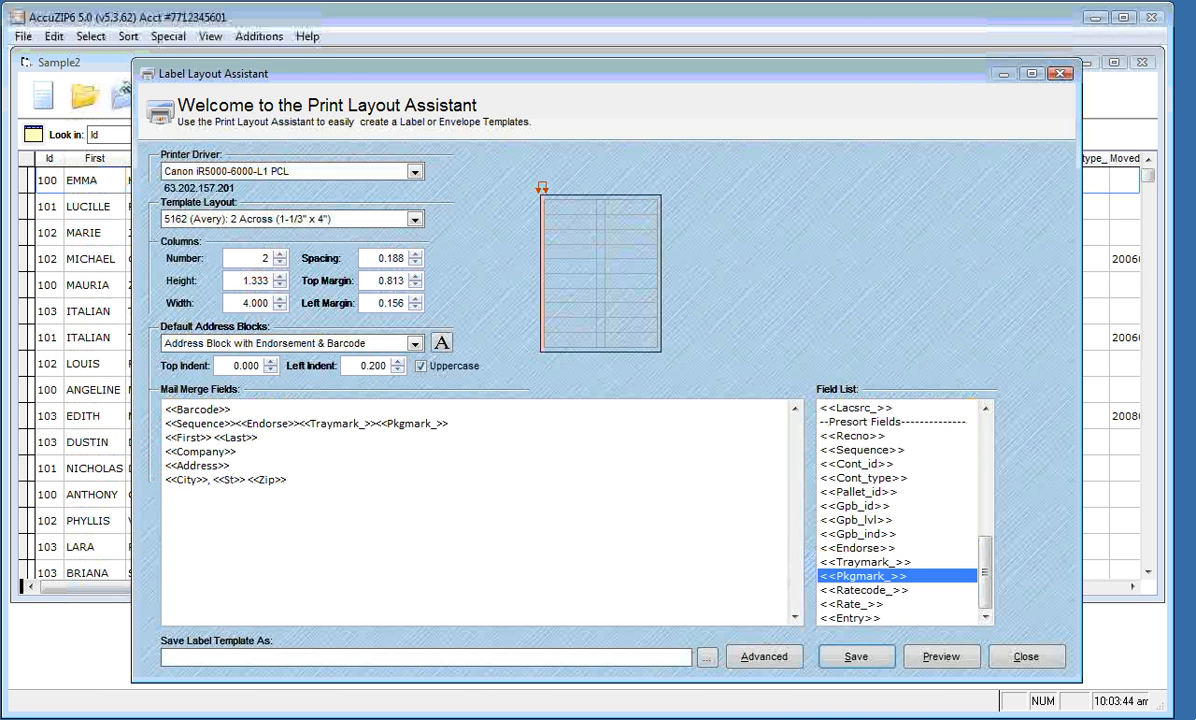
{"action": "left_click", "coordinate": [297, 423]}
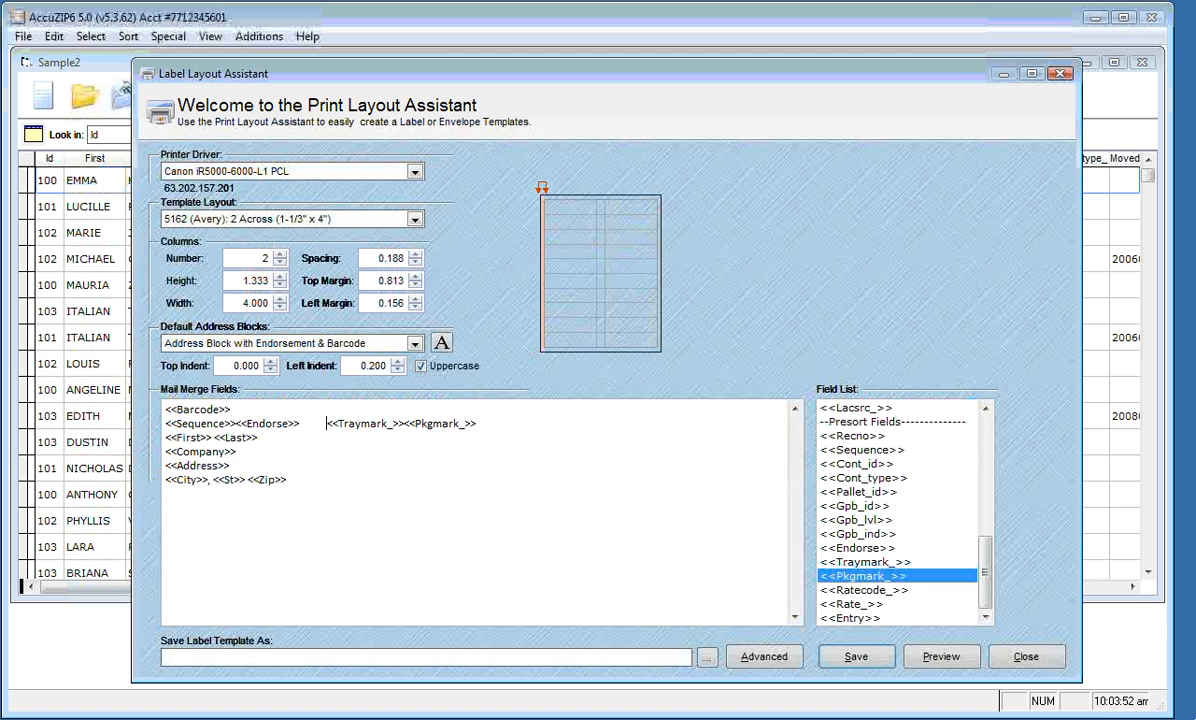
Add a CURRENT RESIDENT line below the name and preview the labels
{"action": "left_click", "coordinate": [327, 440]}
{"action": "key", "text": "Return"}
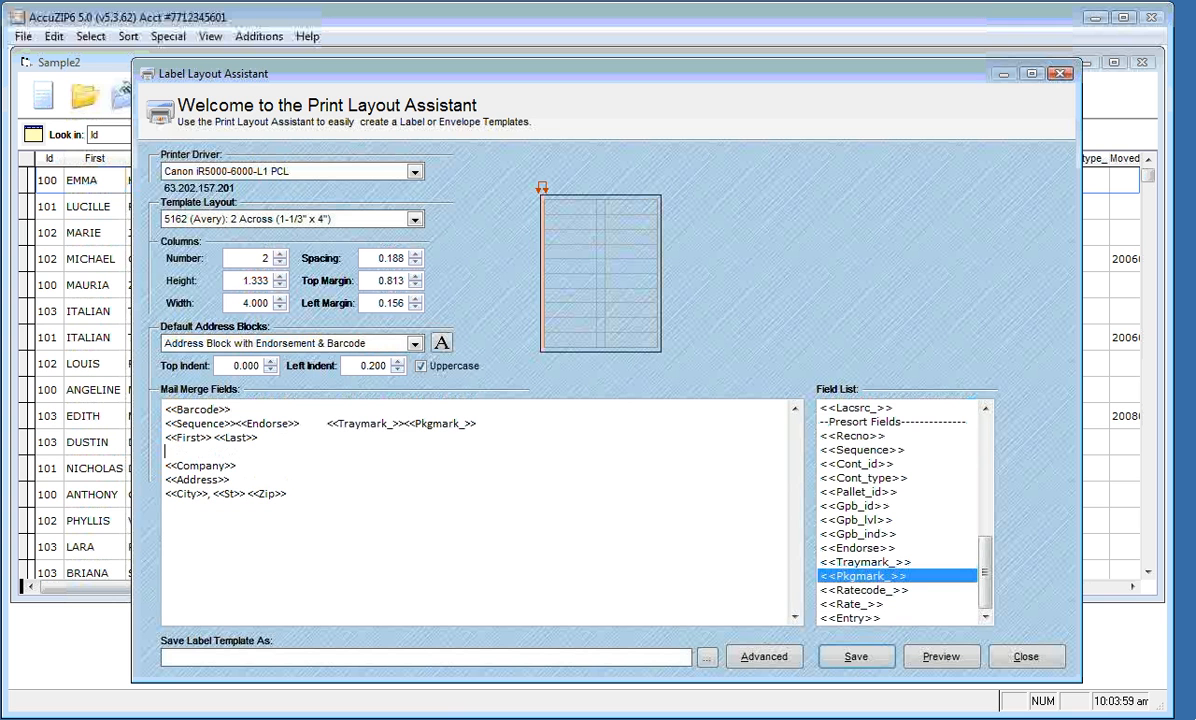
{"action": "key", "text": "Caps_Lock"}
{"action": "key", "text": "Caps_Lock"}
{"action": "type", "text": "c"}
{"action": "key", "text": "BackSpace"}
{"action": "key", "text": "Caps_Lock"}
{"action": "type", "text": "CURRENT RESIDENT"}
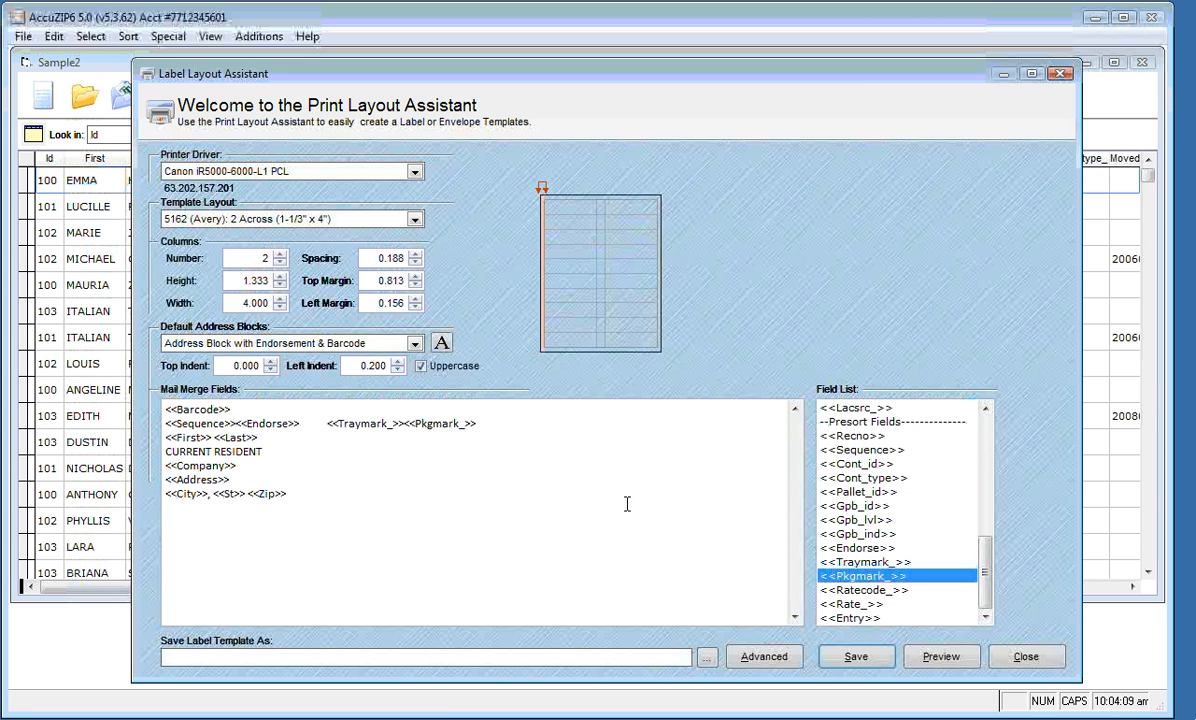
{"action": "left_click", "coordinate": [918, 660]}
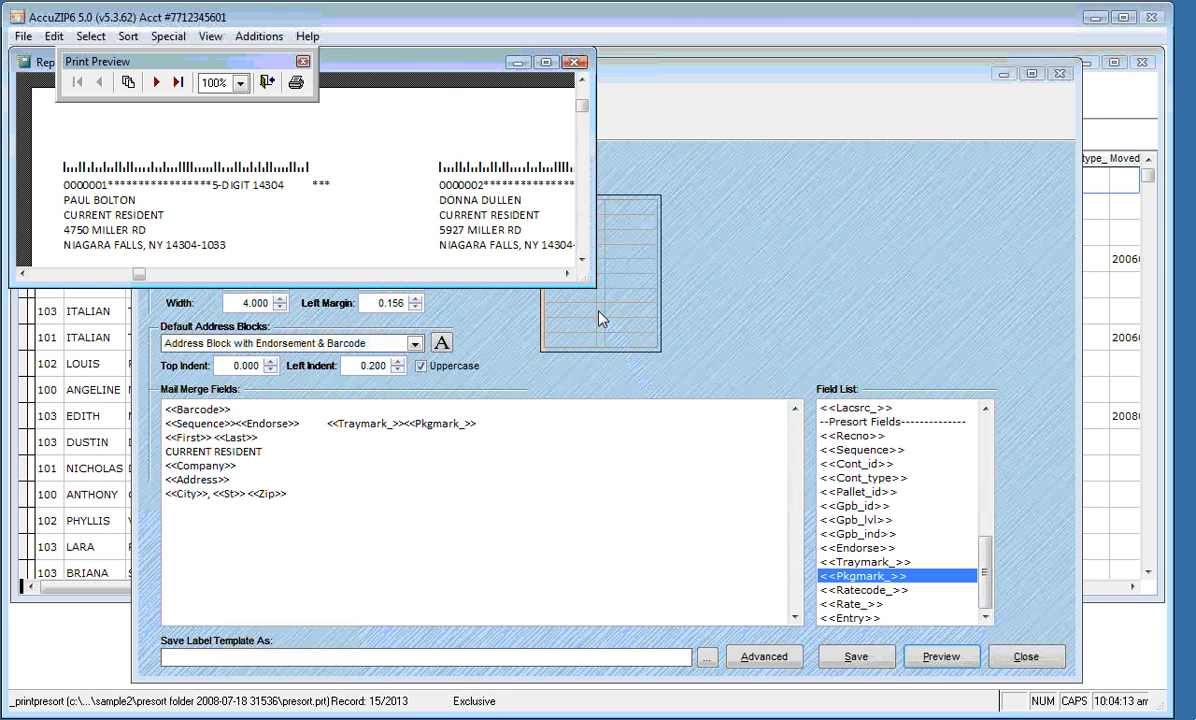
{"action": "left_click_drag", "start_coordinate": [590, 284], "coordinate": [779, 659]}
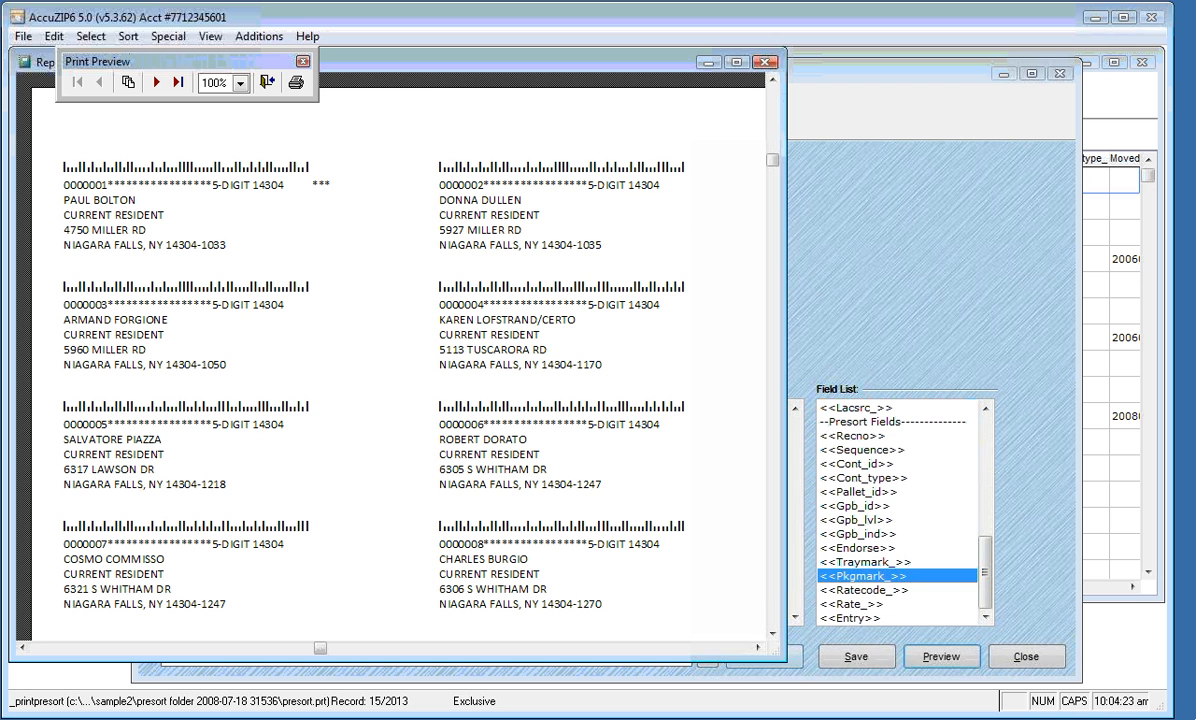
{"action": "left_click", "coordinate": [262, 82]}
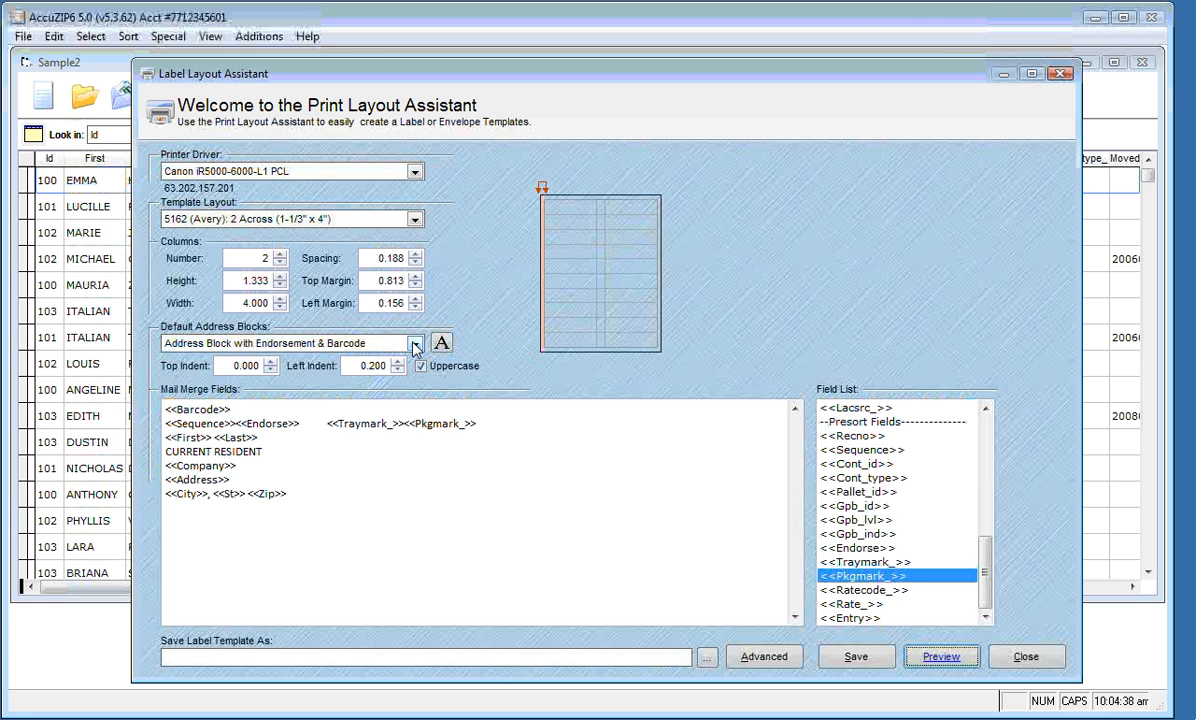
Keep the current address layout as My Address Block
{"action": "left_click", "coordinate": [414, 344]}
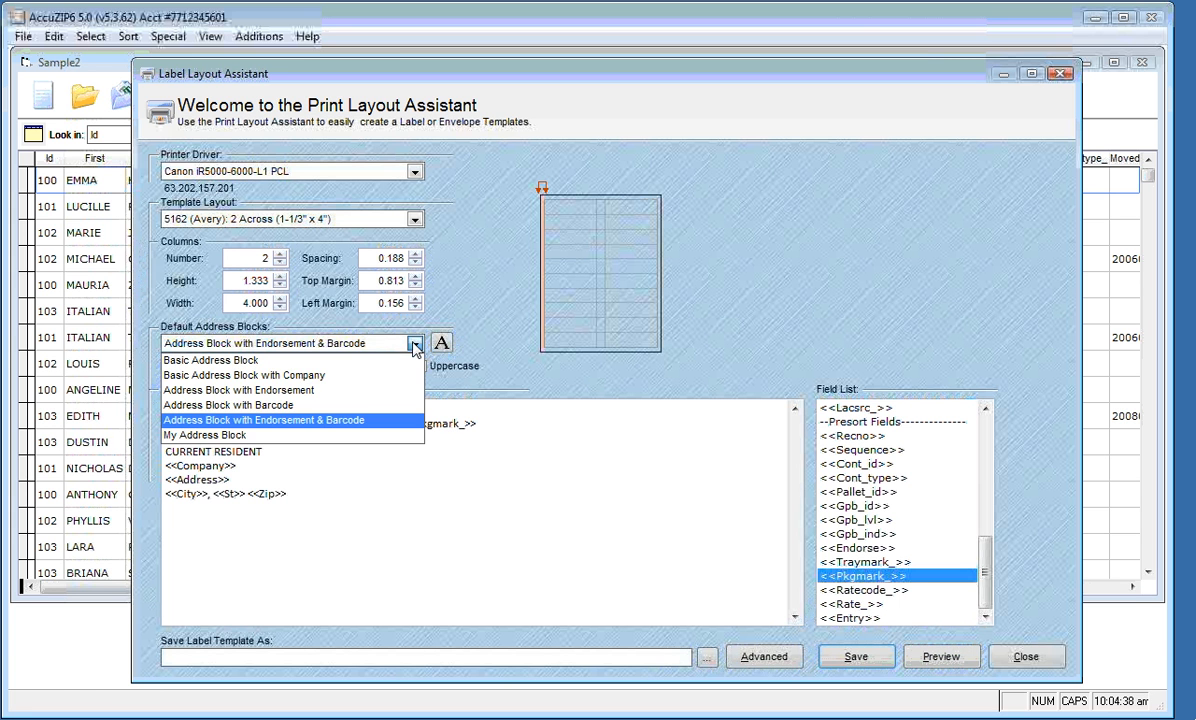
{"action": "left_click", "coordinate": [386, 440]}
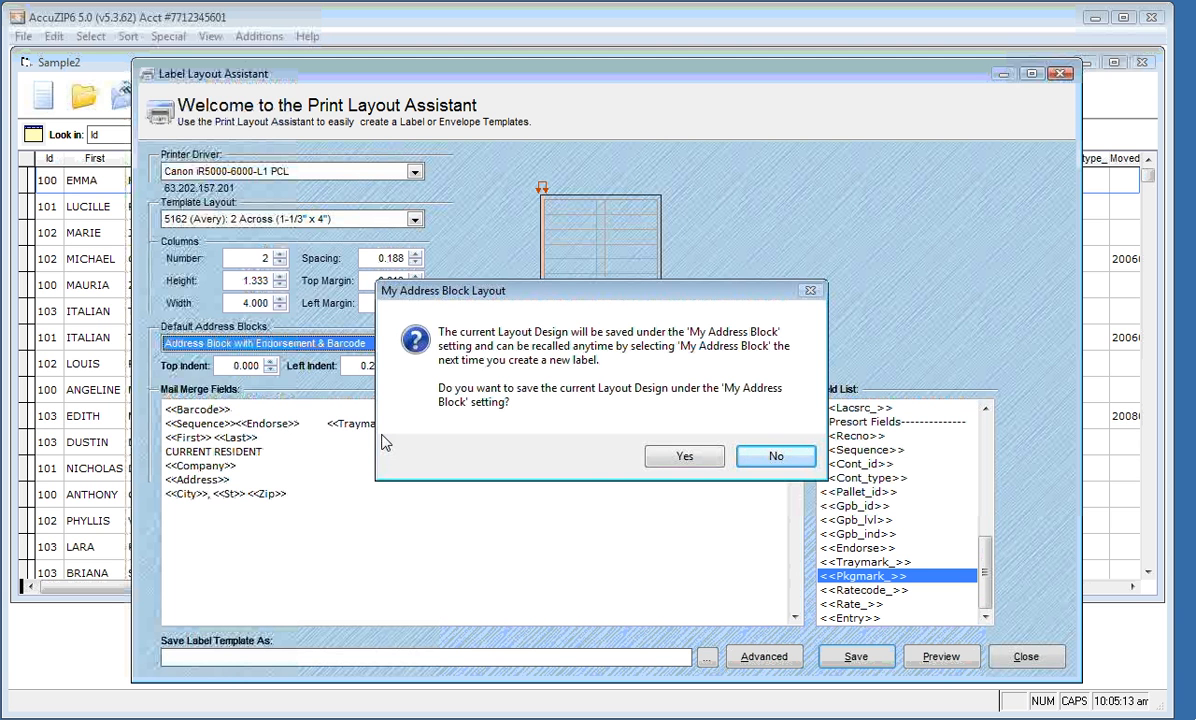
{"action": "left_click", "coordinate": [660, 464]}
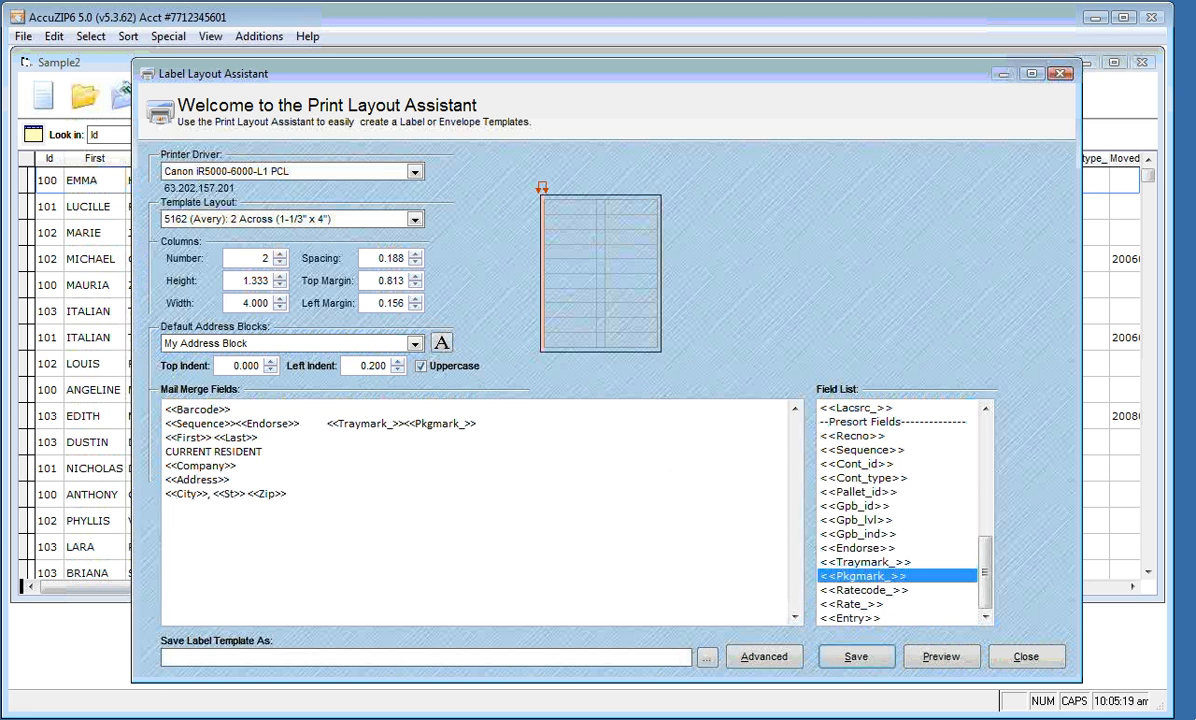
Save the label template as 5162 My Label.lbx
{"action": "left_click", "coordinate": [840, 663]}
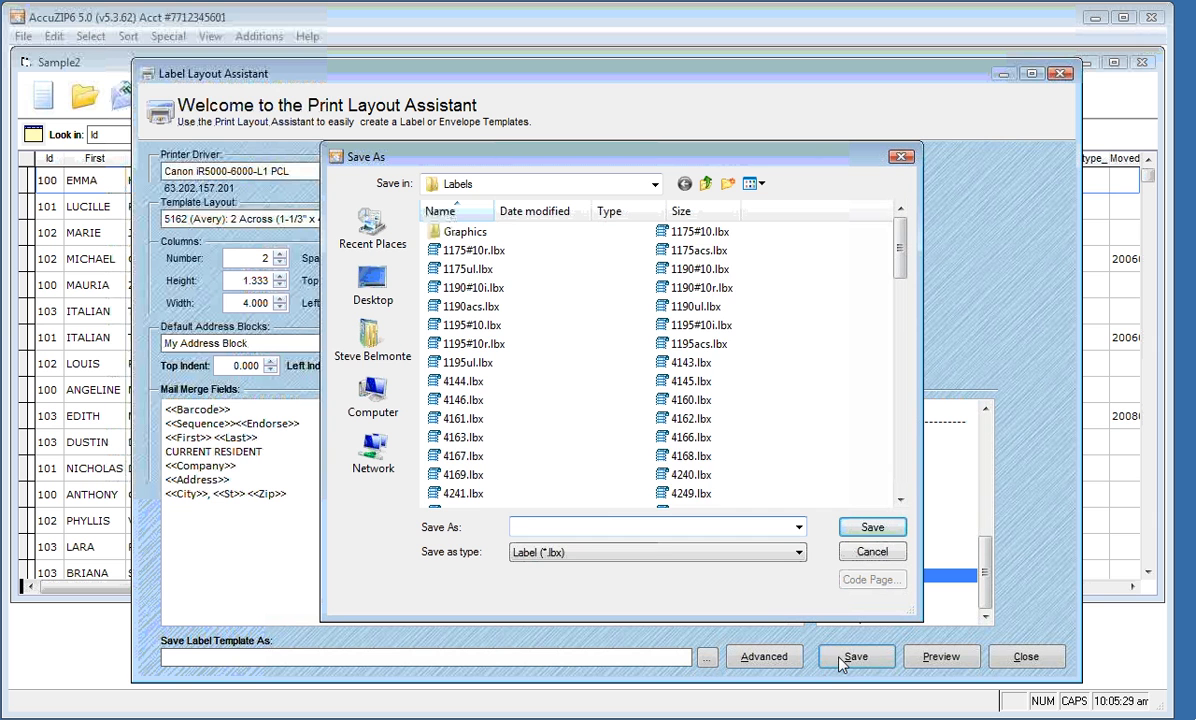
{"action": "type", "text": "5162 "}
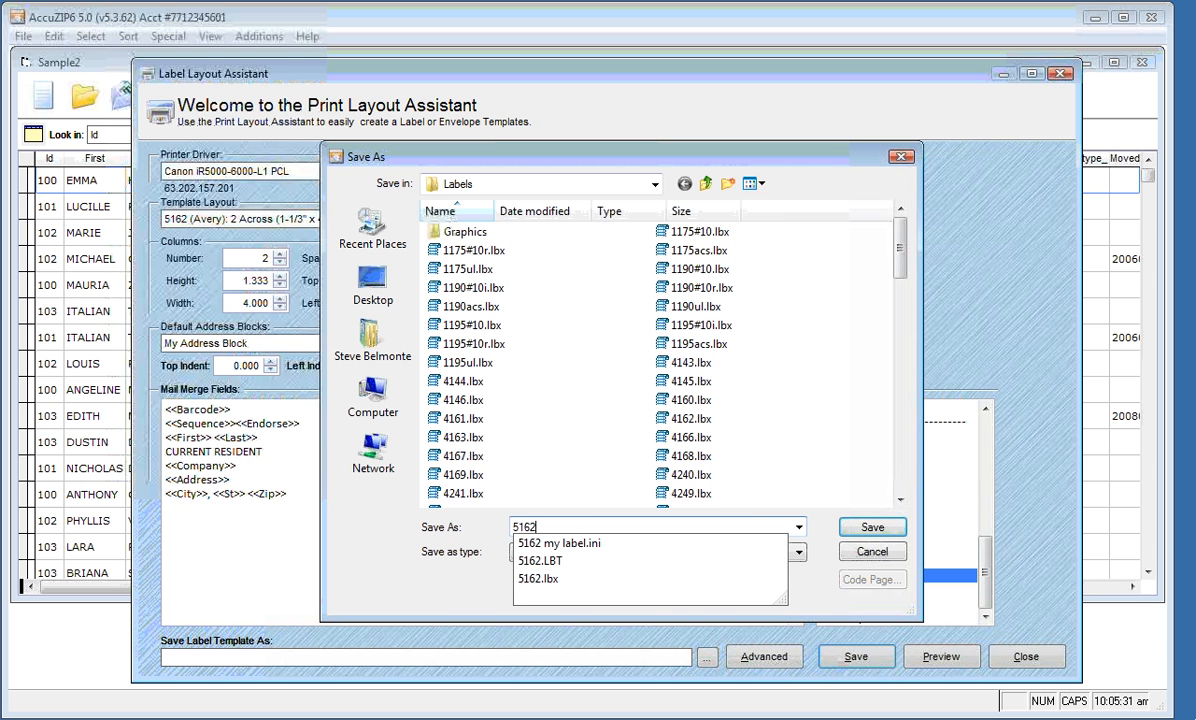
{"action": "type", "text": "My "}
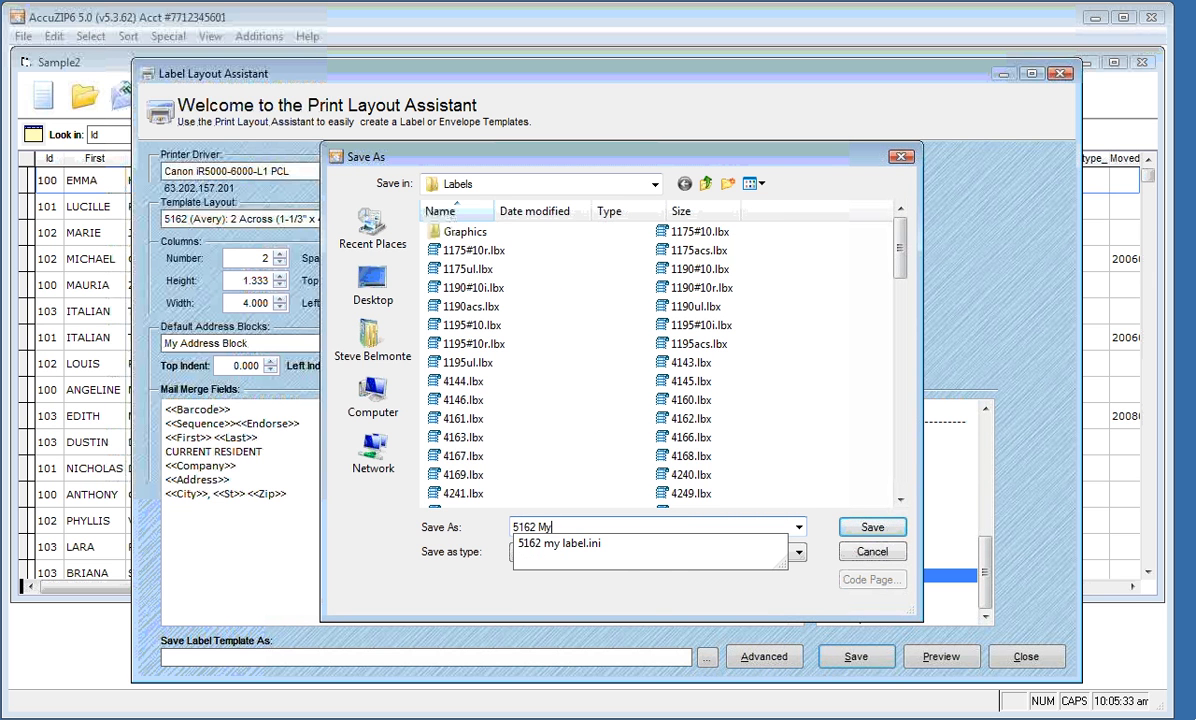
{"action": "type", "text": "Label."}
{"action": "type", "text": "lbx"}
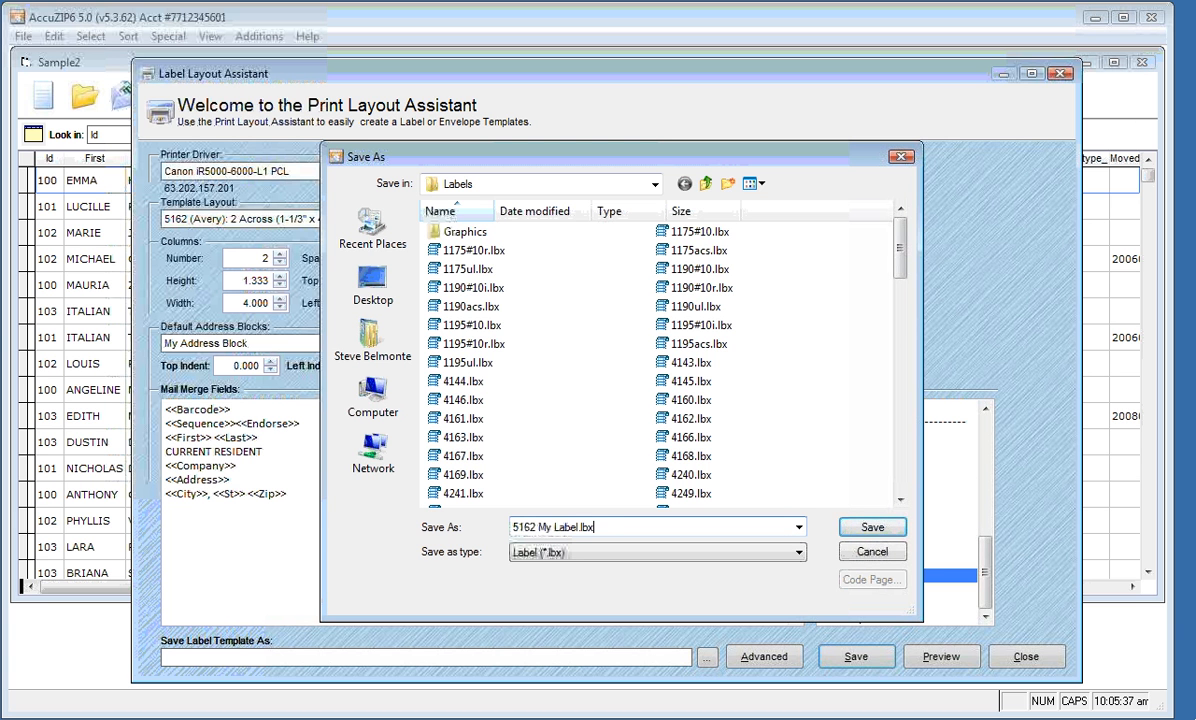
{"action": "left_click", "coordinate": [871, 528]}
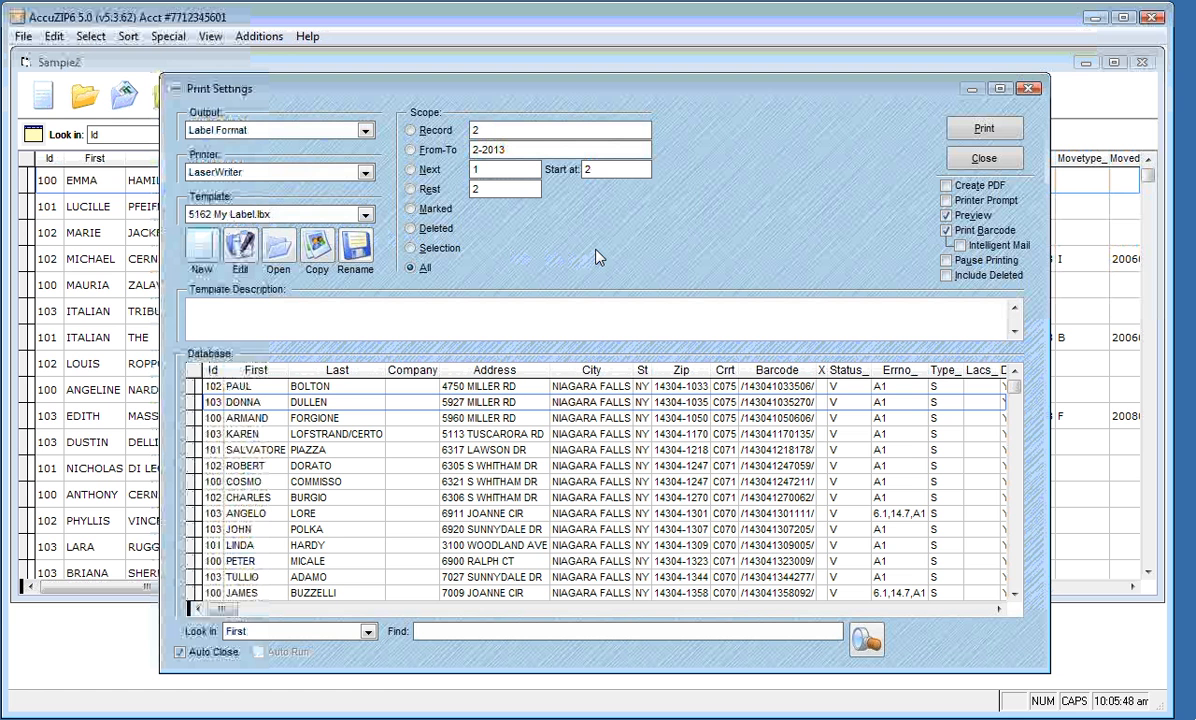
{"action": "left_click", "coordinate": [965, 130]}
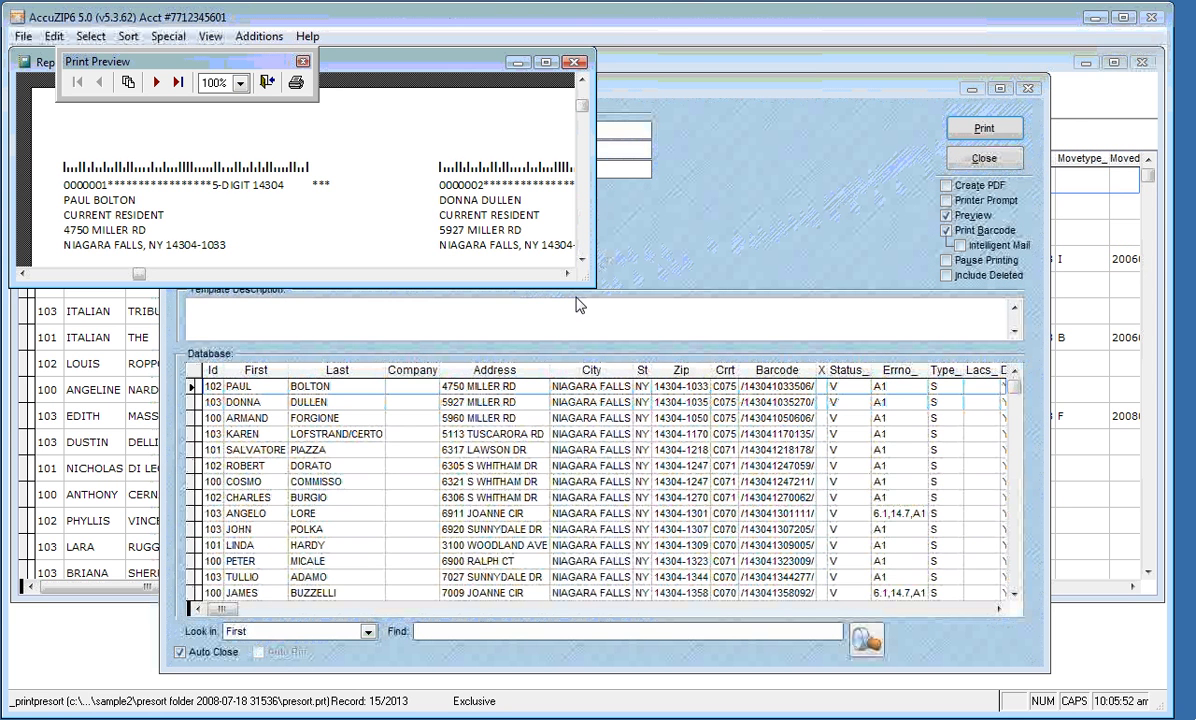
{"action": "left_click_drag", "start_coordinate": [594, 286], "coordinate": [703, 424]}
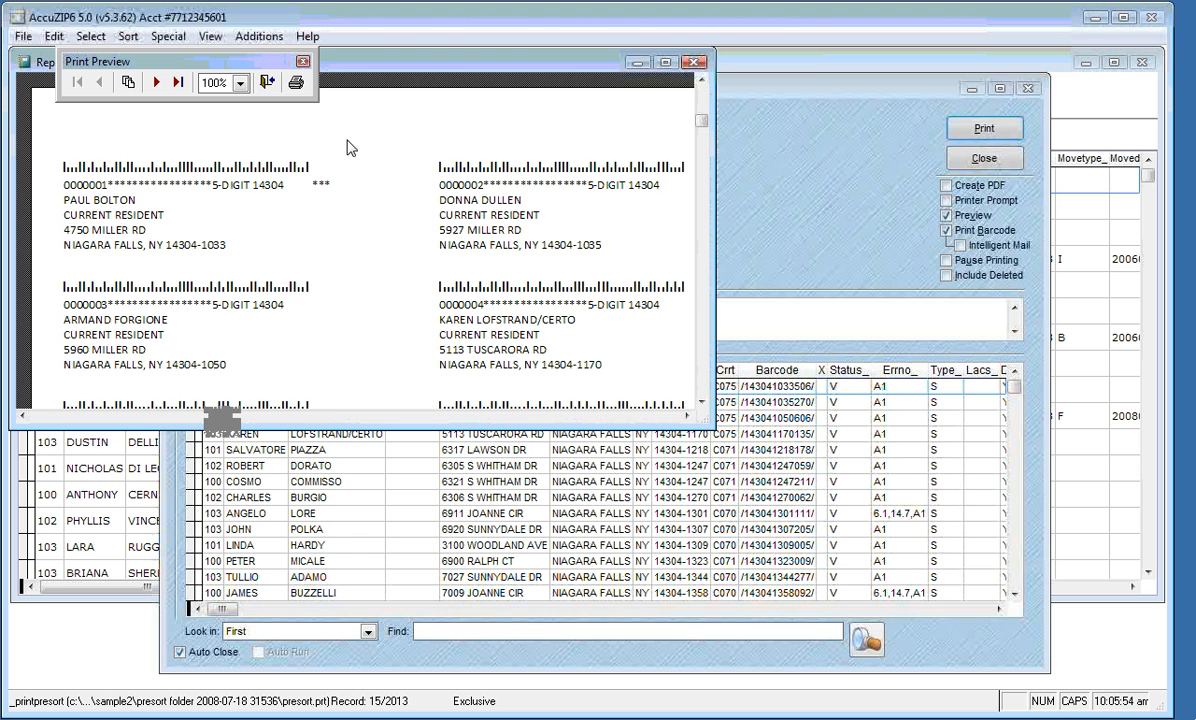
{"action": "left_click", "coordinate": [265, 84]}
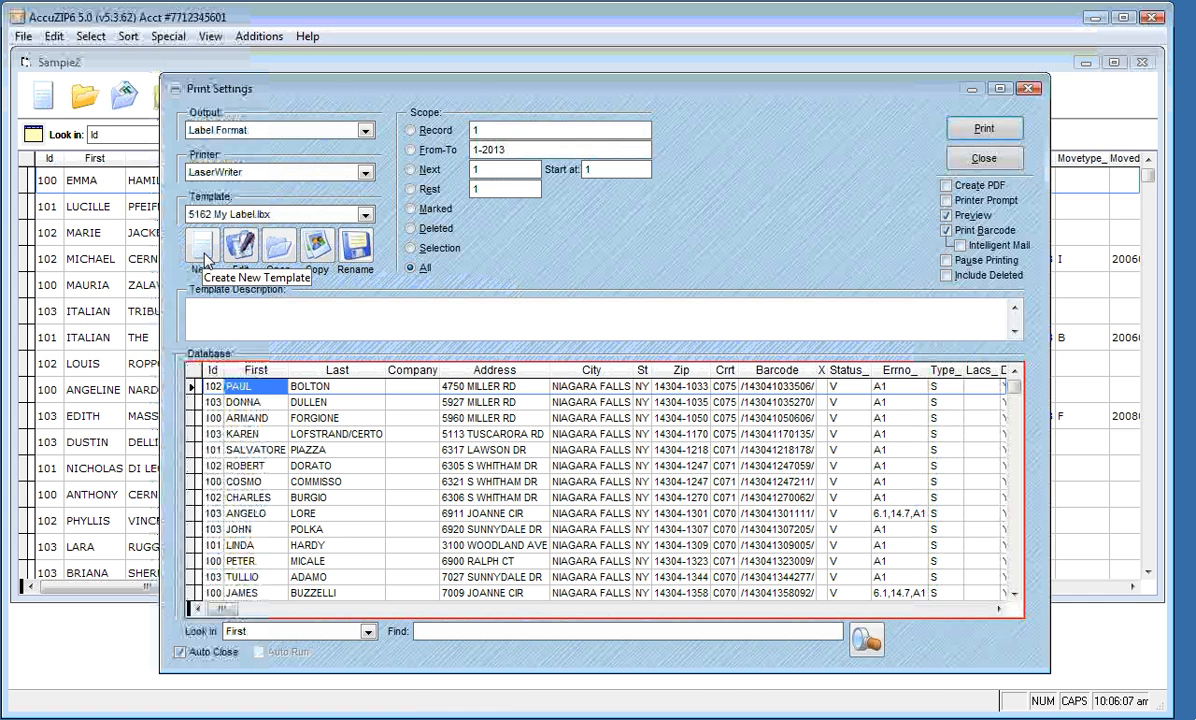
Create a new template with the Envelope Imager III driver and Direct Imprint layout, 13.000 x 2.950
{"action": "left_click", "coordinate": [203, 249]}
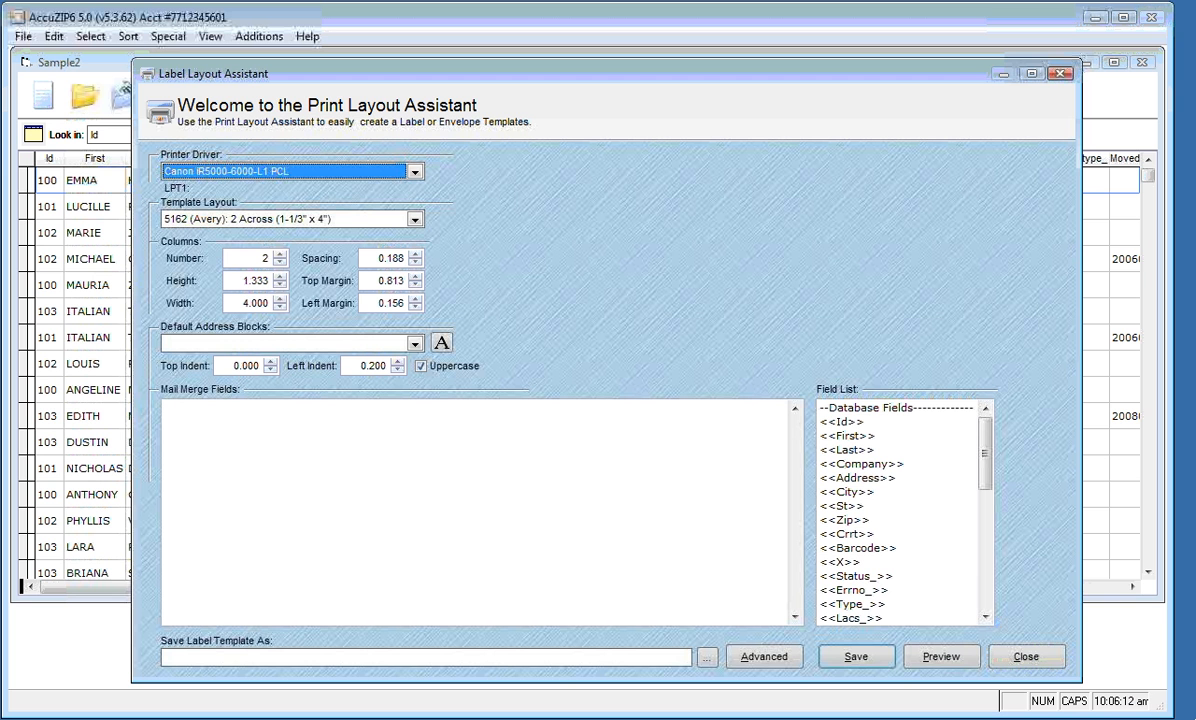
{"action": "left_click", "coordinate": [415, 173]}
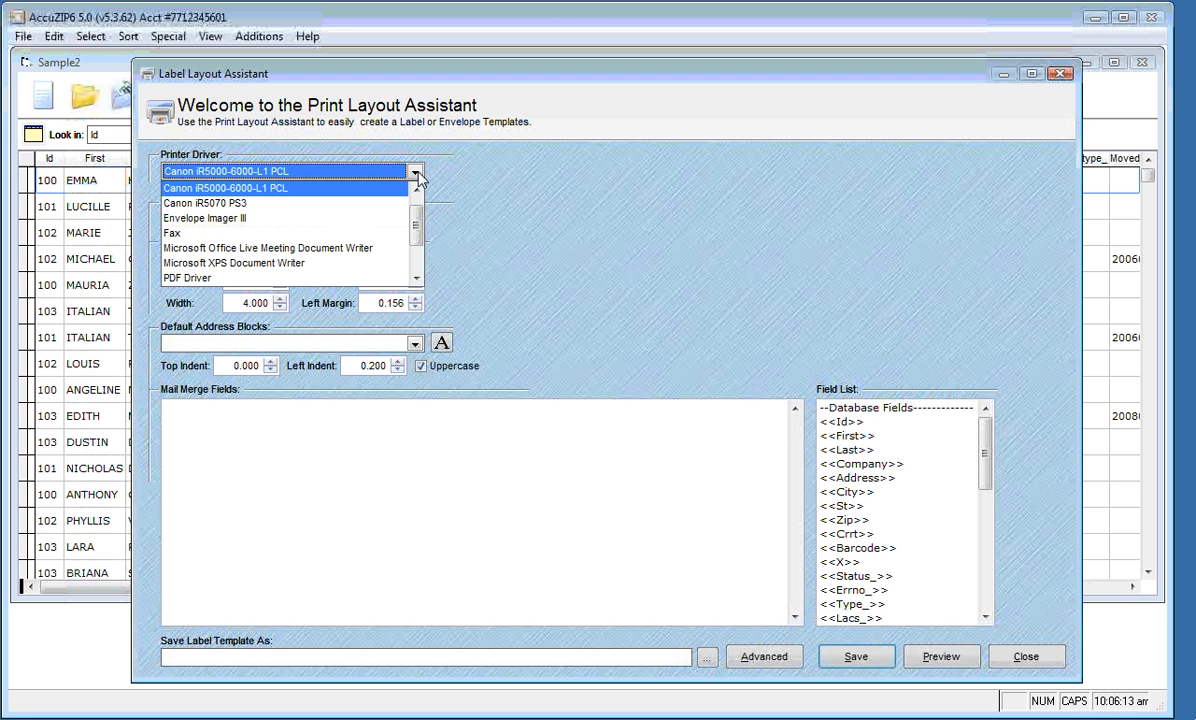
{"action": "left_click", "coordinate": [351, 218]}
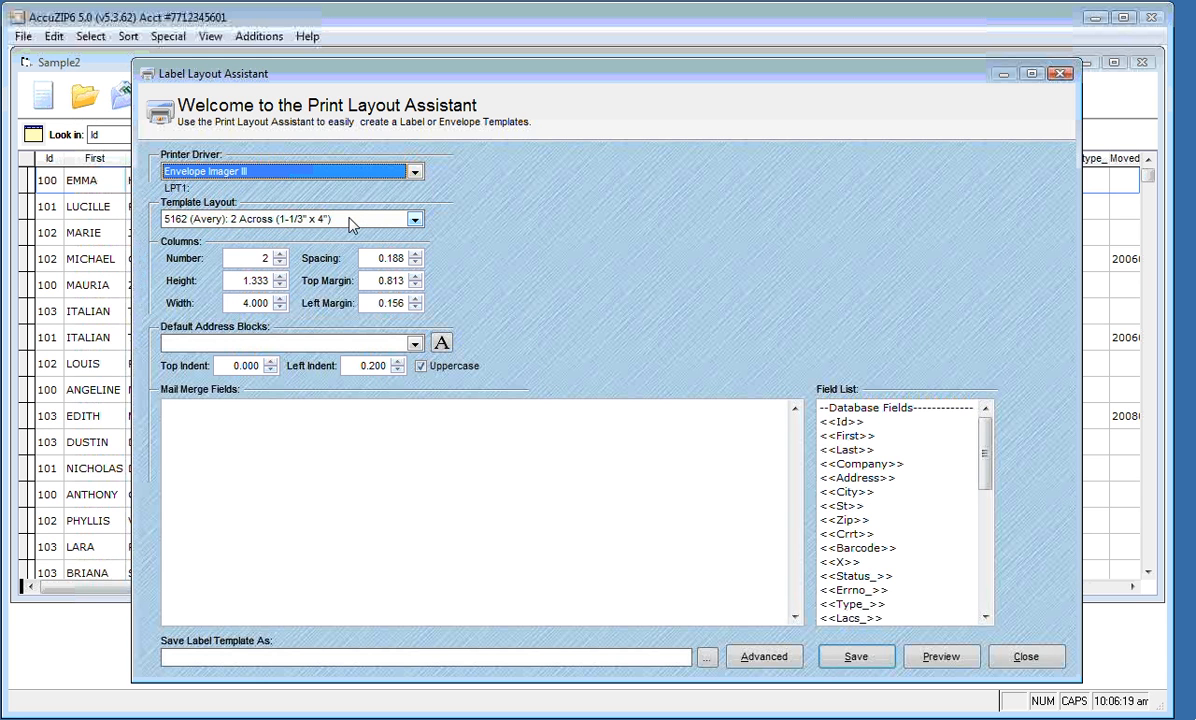
{"action": "left_click", "coordinate": [415, 219]}
{"action": "left_click_drag", "start_coordinate": [418, 295], "coordinate": [418, 245]}
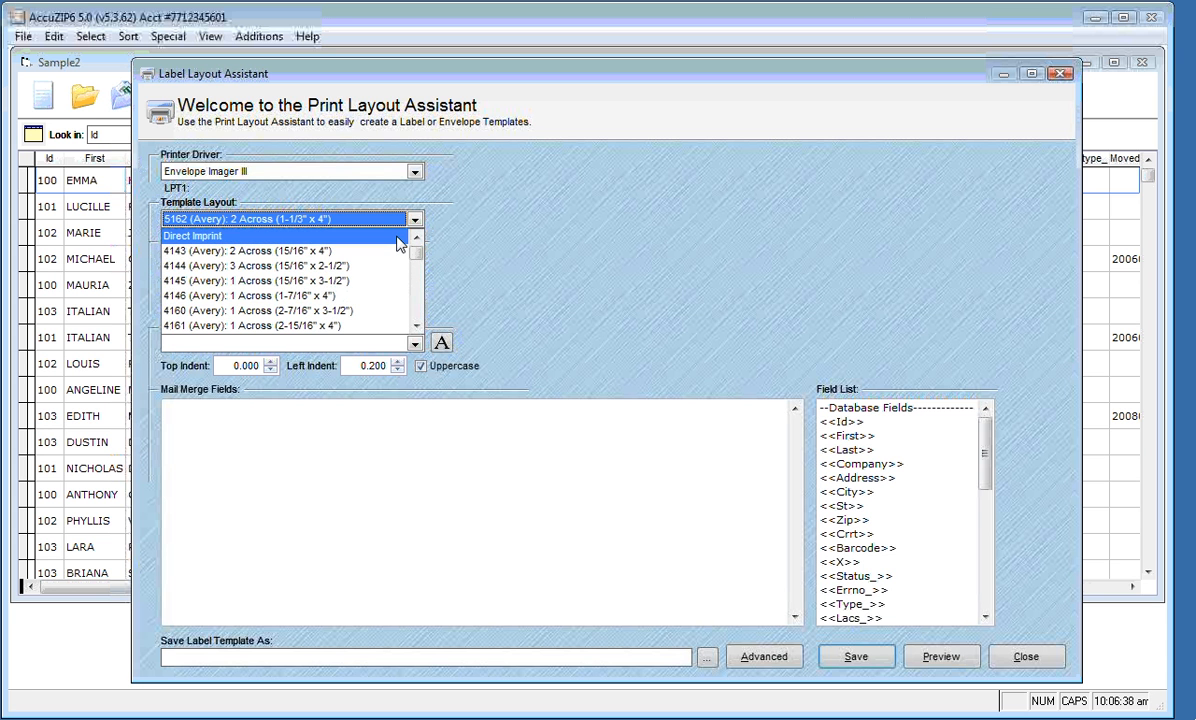
{"action": "left_click", "coordinate": [397, 236]}
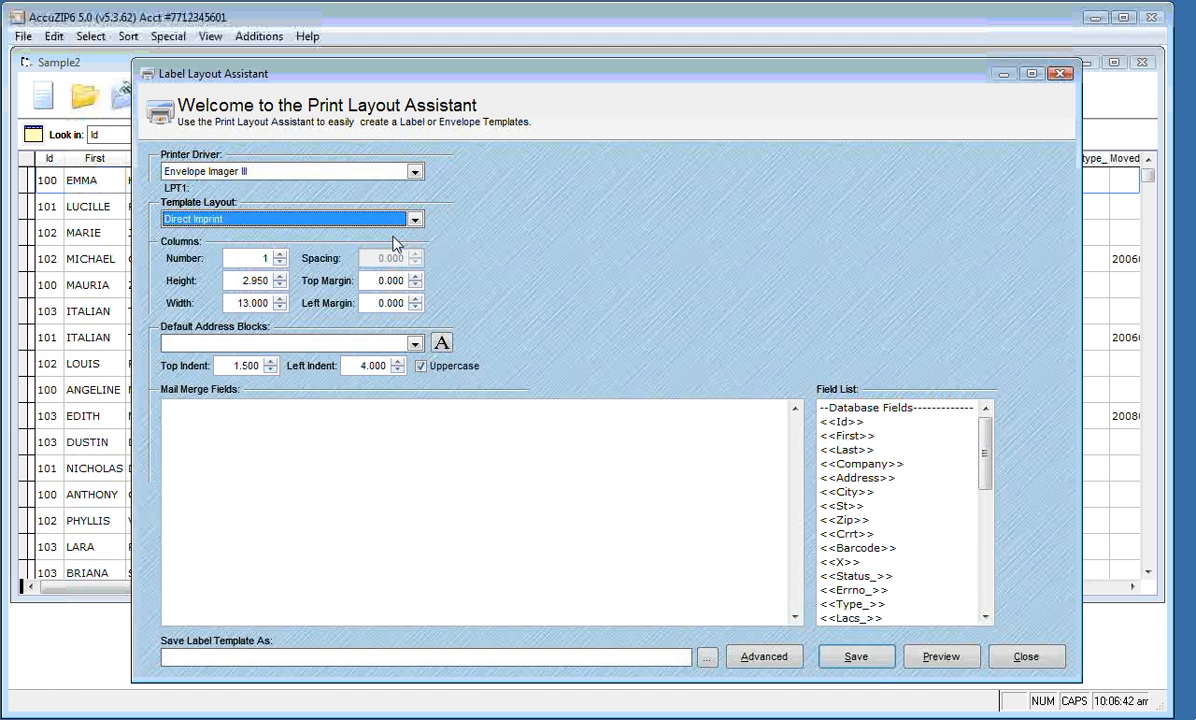
Keep one column, re-enter the height as 2.95, and leave 13.000 width with zero margins
{"action": "key", "text": "Tab"}
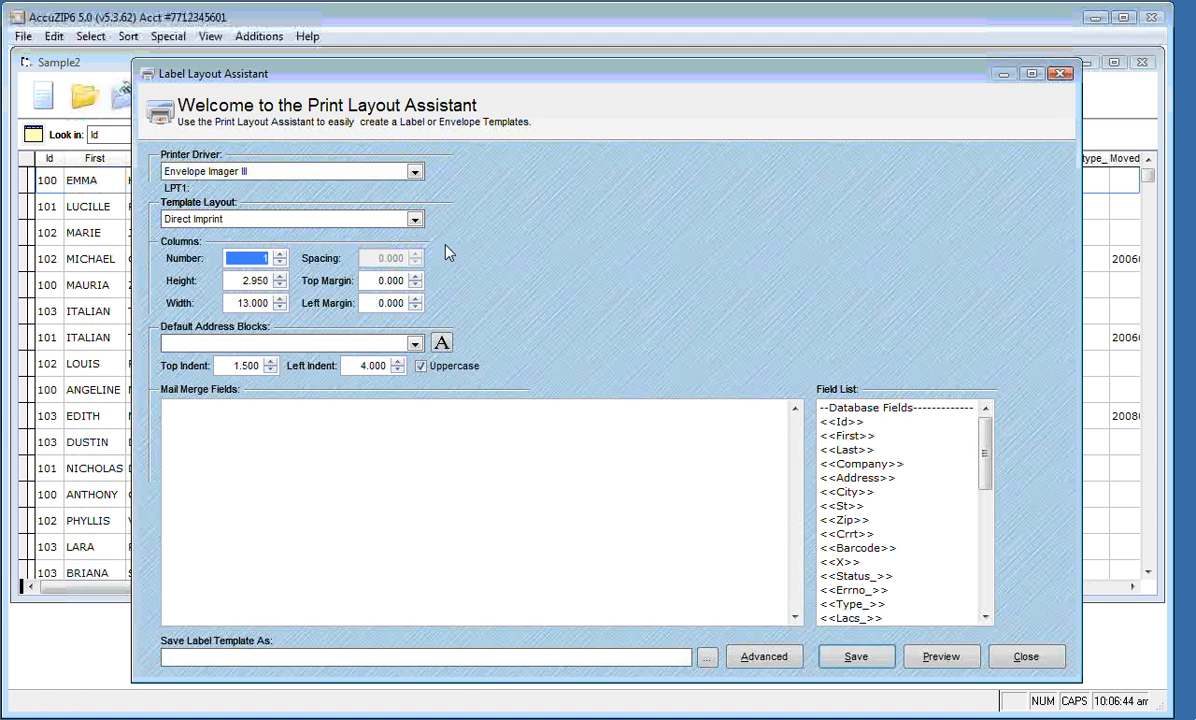
{"action": "key", "text": "Tab"}
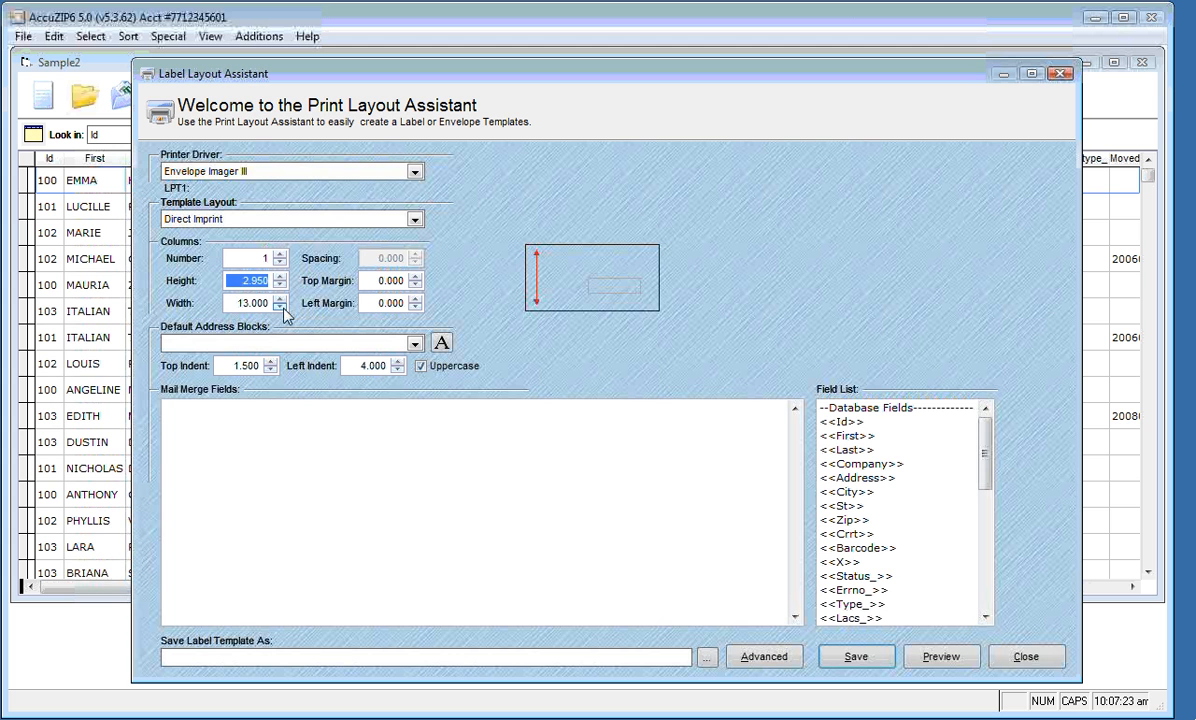
{"action": "type", "text": "1"}
{"action": "type", "text": ".45"}
{"action": "key", "text": "BackSpace"}
{"action": "key", "text": "BackSpace"}
{"action": "key", "text": "BackSpace"}
{"action": "key", "text": "BackSpace"}
{"action": "type", "text": "2.95"}
{"action": "key", "text": "Tab"}
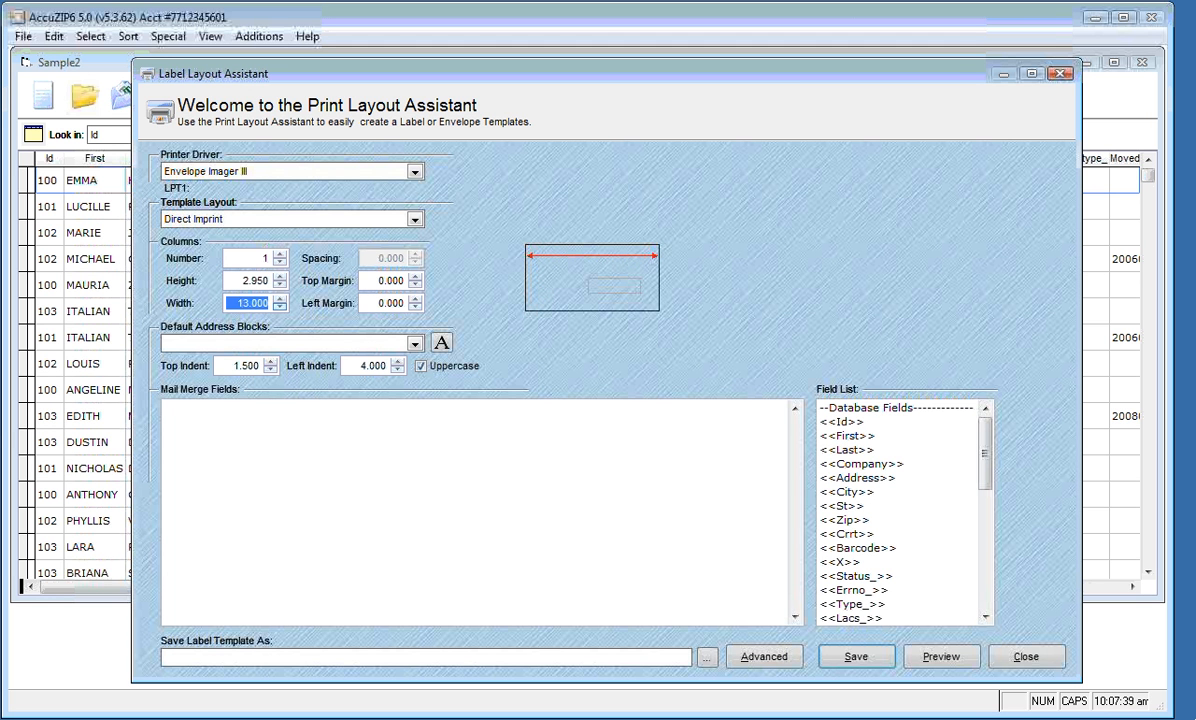
{"action": "key", "text": "Tab"}
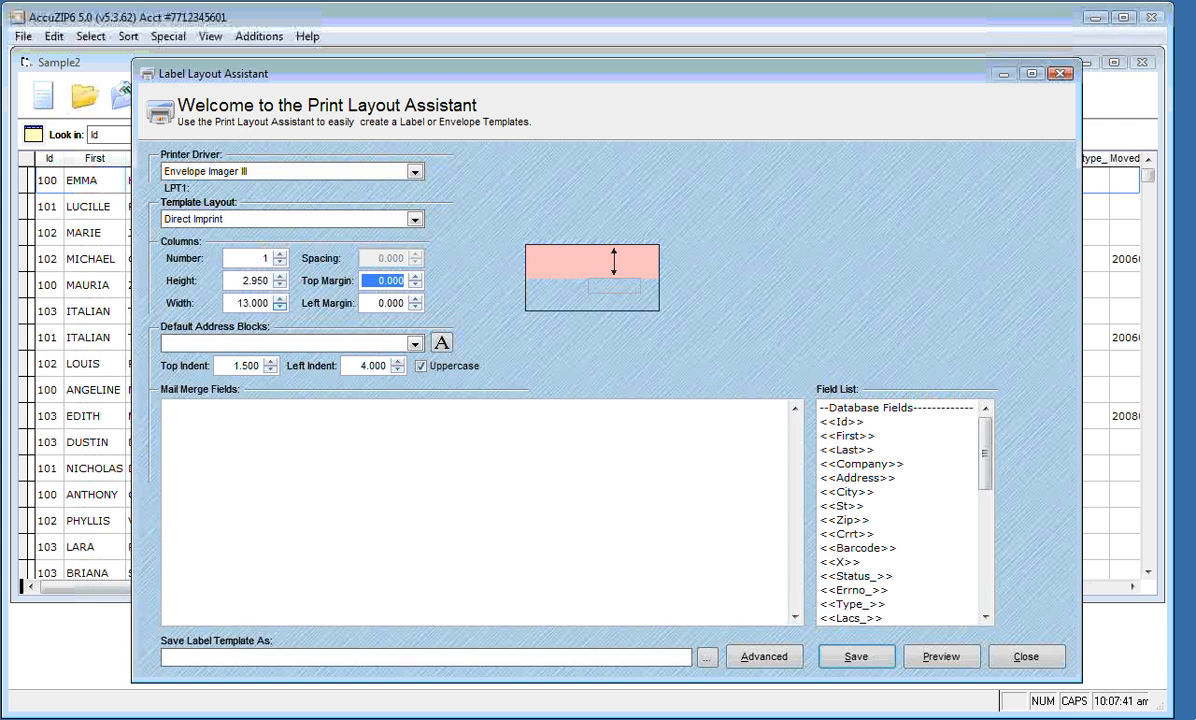
{"action": "key", "text": "Tab"}
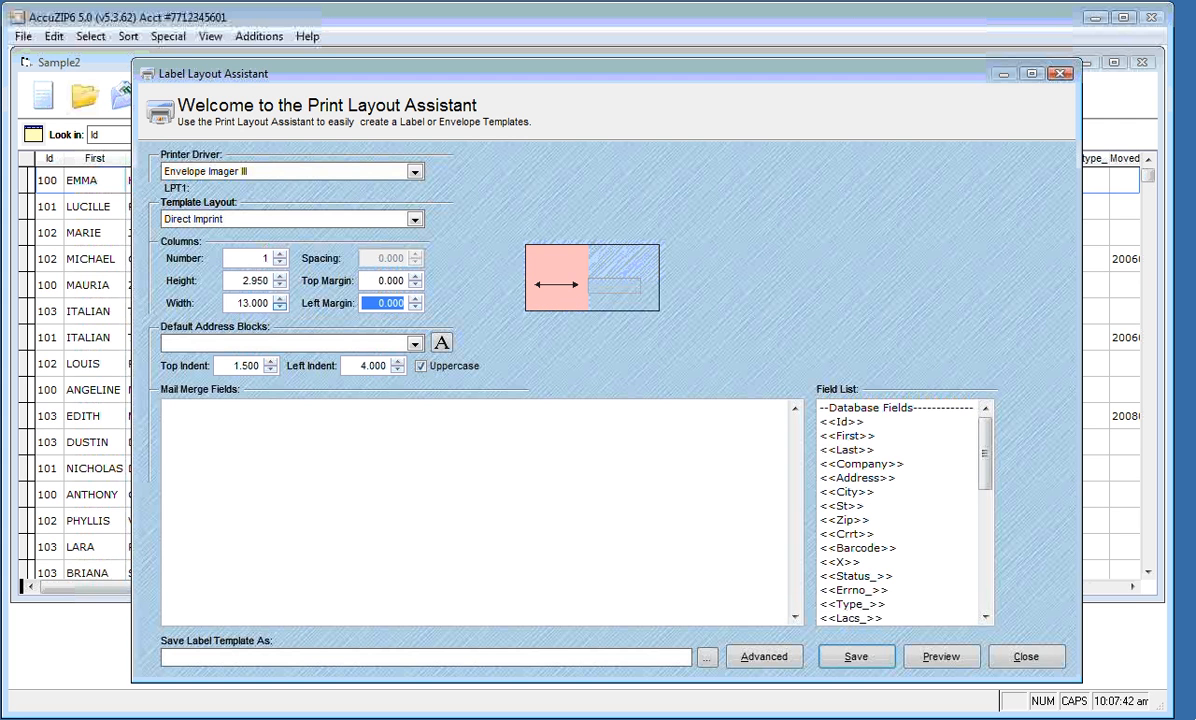
Fill the envelope's merge fields with My Address Block, keeping Calibri 10
{"action": "left_click", "coordinate": [415, 344]}
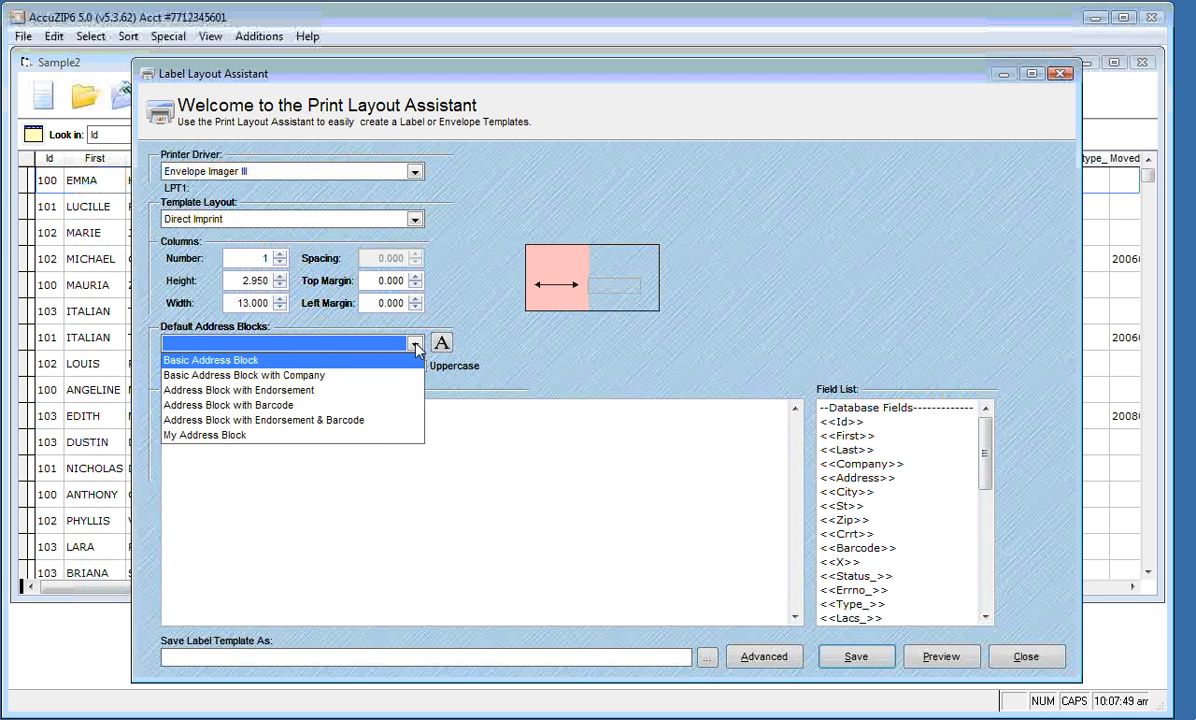
{"action": "left_click", "coordinate": [380, 443]}
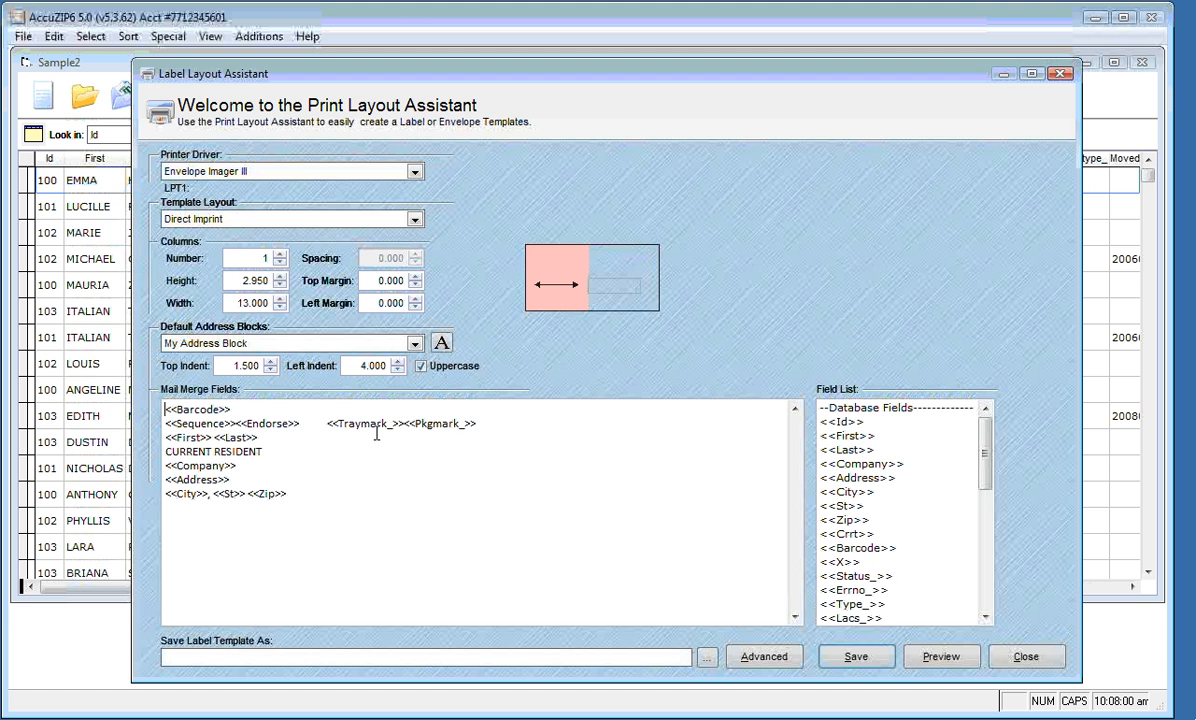
{"action": "left_click", "coordinate": [441, 342]}
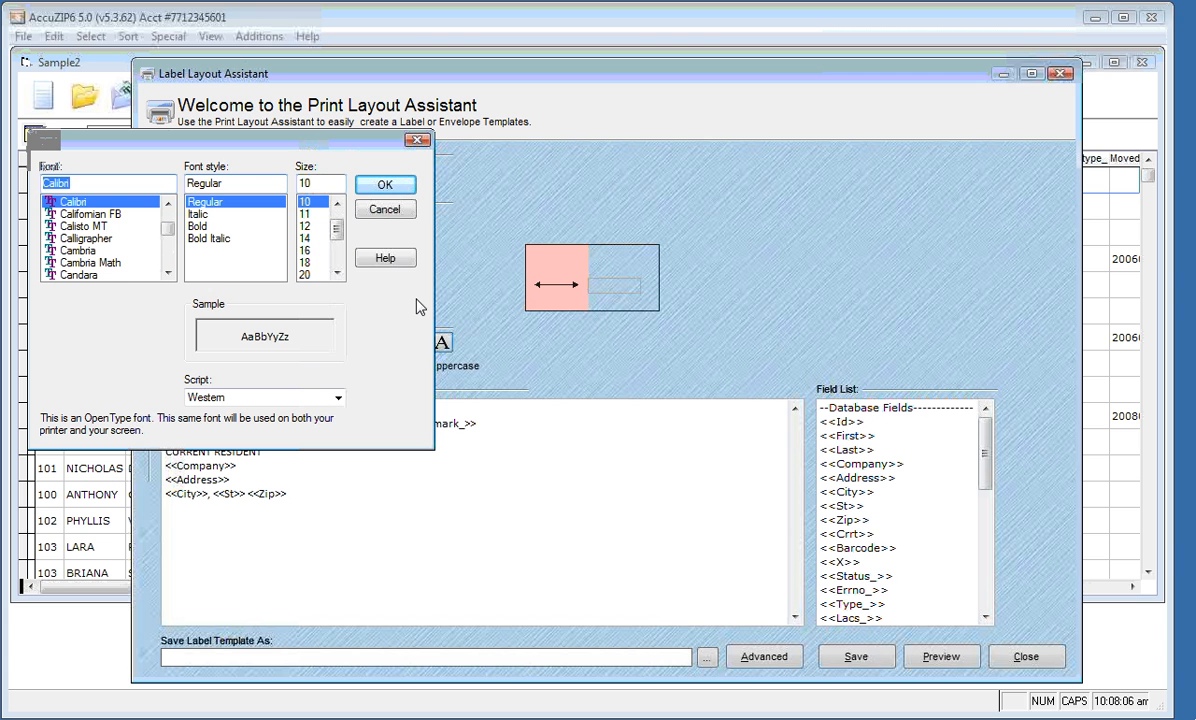
{"action": "left_click", "coordinate": [375, 188]}
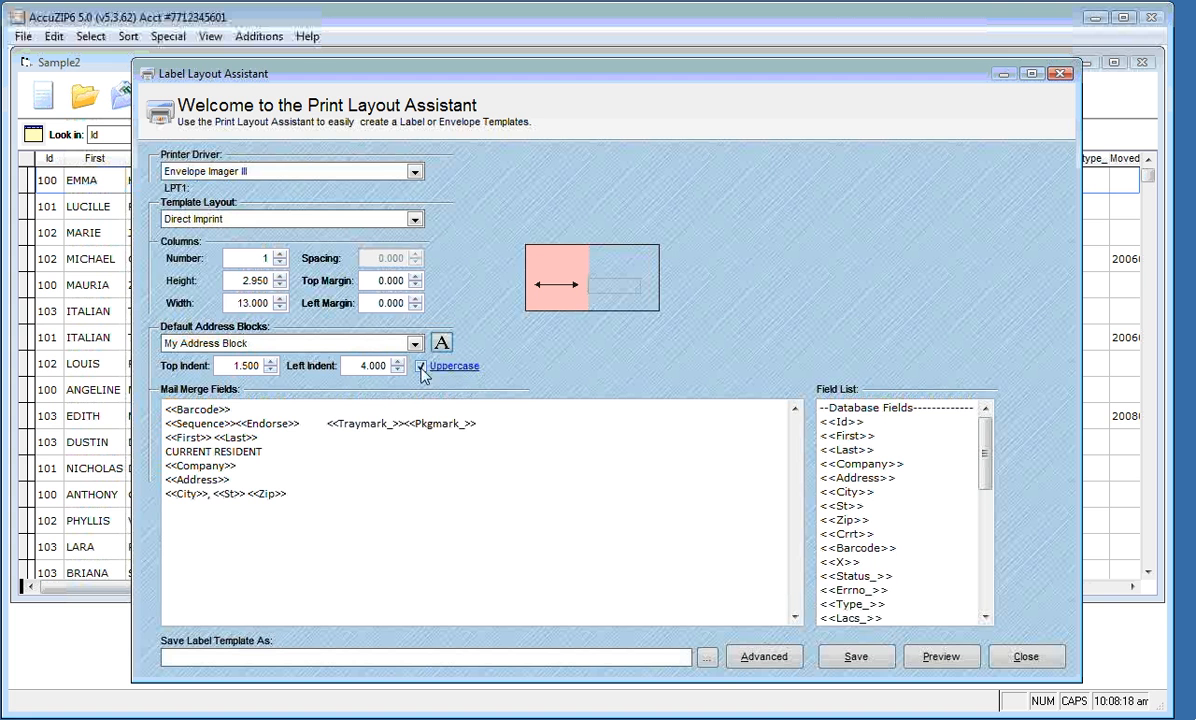
{"action": "left_click", "coordinate": [927, 665]}
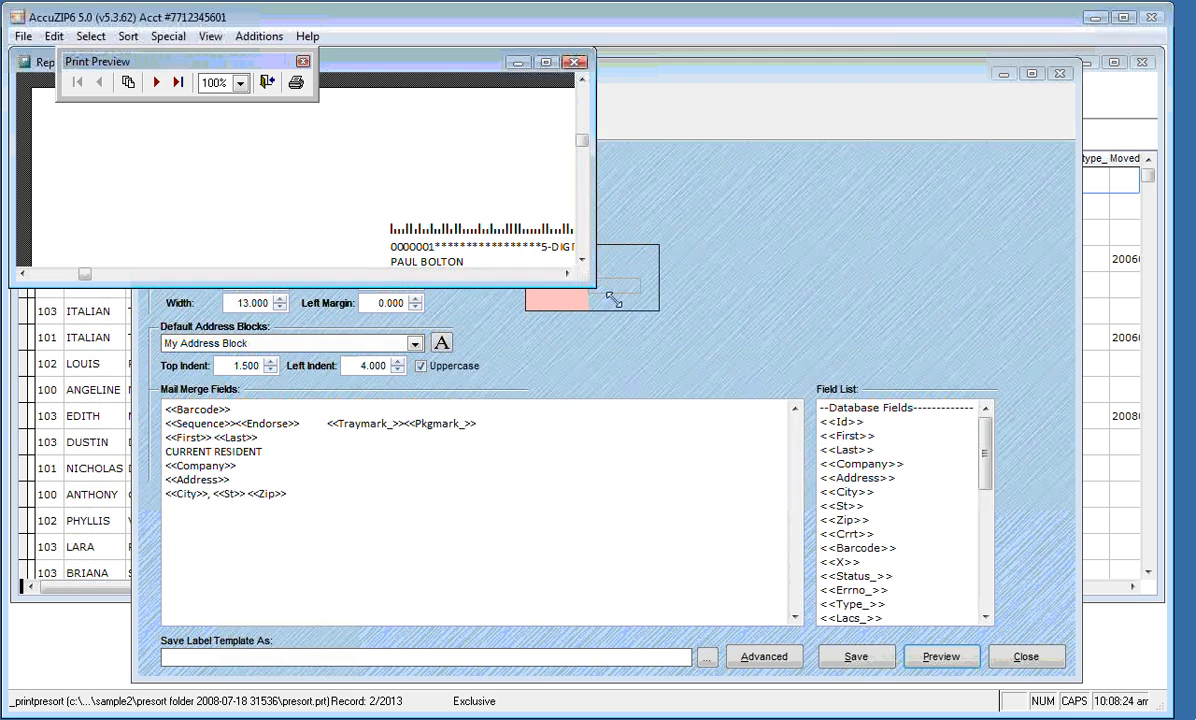
{"action": "left_click_drag", "start_coordinate": [590, 288], "coordinate": [918, 572]}
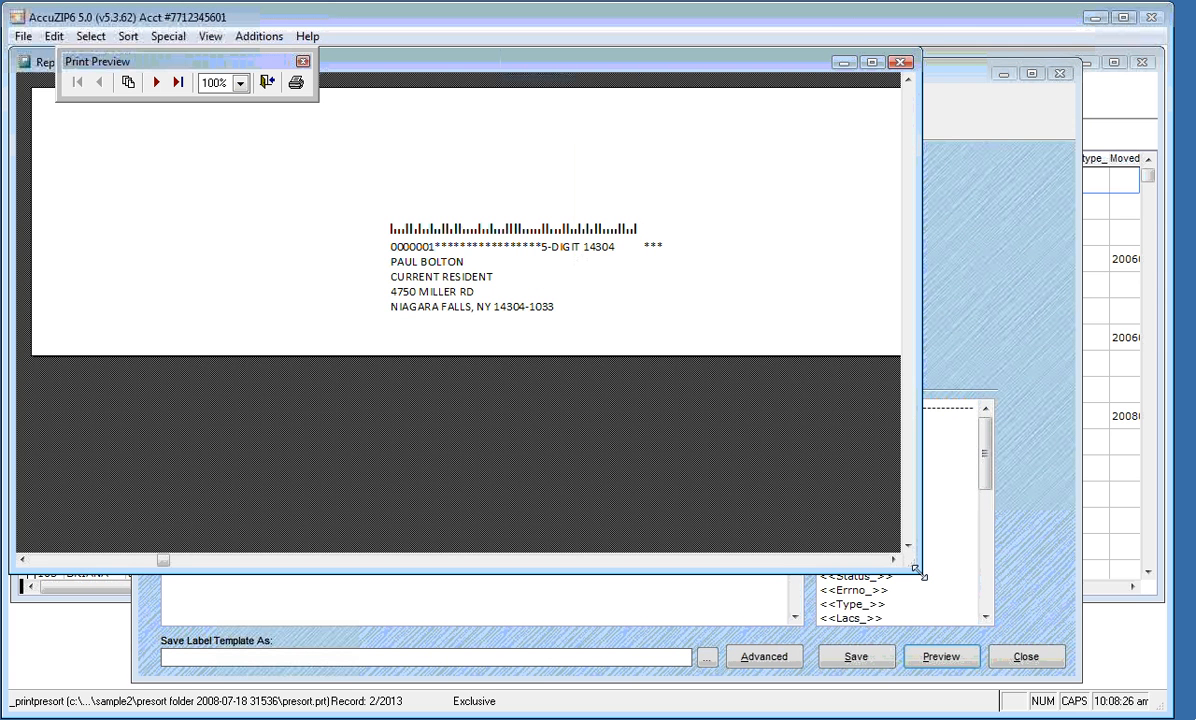
{"action": "left_click", "coordinate": [156, 84]}
{"action": "left_click", "coordinate": [156, 84]}
{"action": "left_click", "coordinate": [156, 84]}
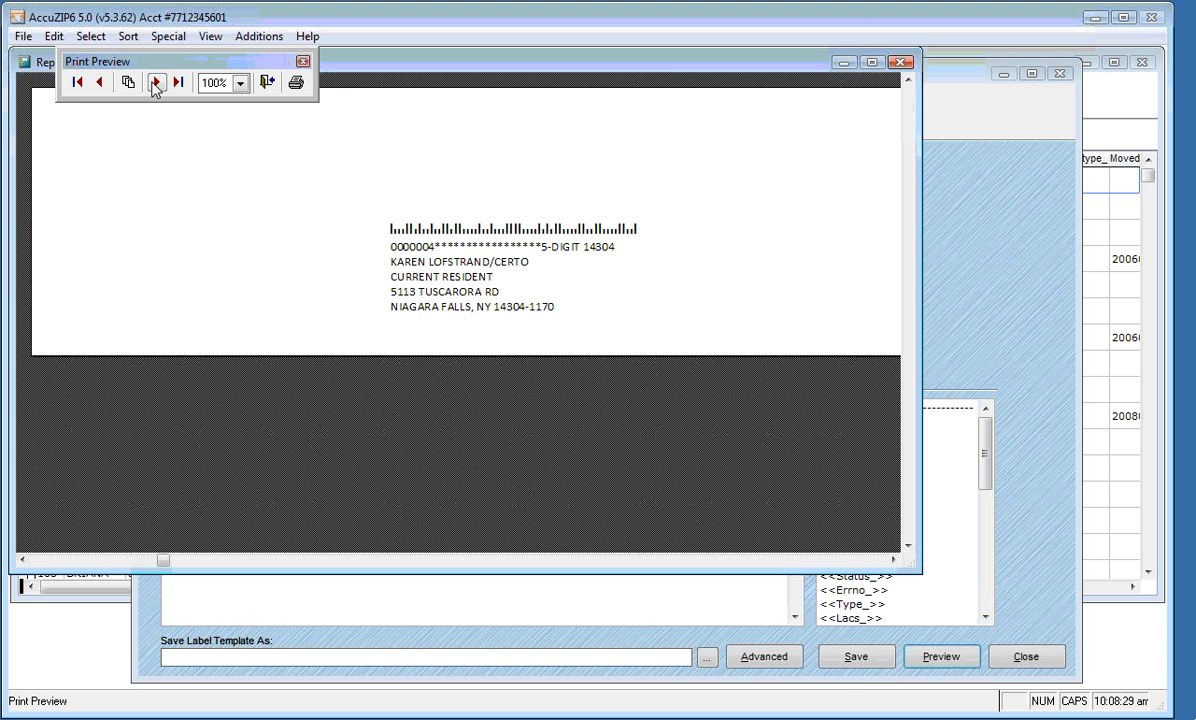
{"action": "left_click", "coordinate": [156, 84]}
{"action": "left_click", "coordinate": [156, 84]}
{"action": "left_click", "coordinate": [156, 84]}
{"action": "left_click", "coordinate": [156, 84]}
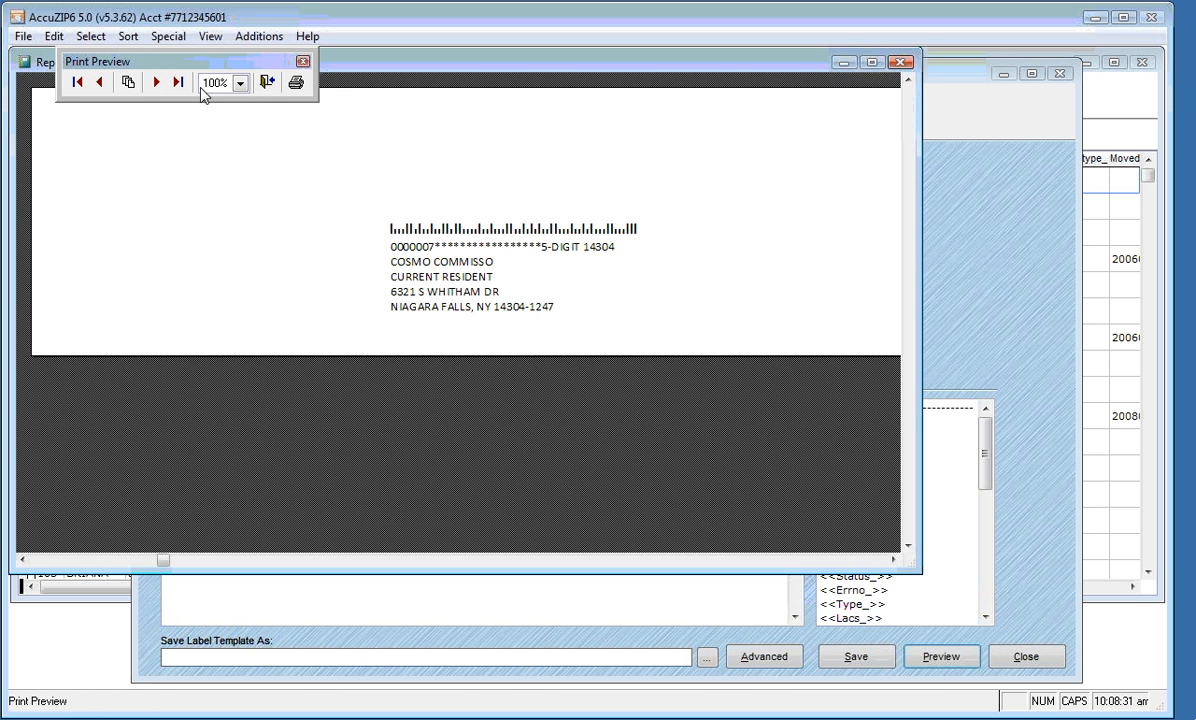
{"action": "left_click", "coordinate": [266, 84]}
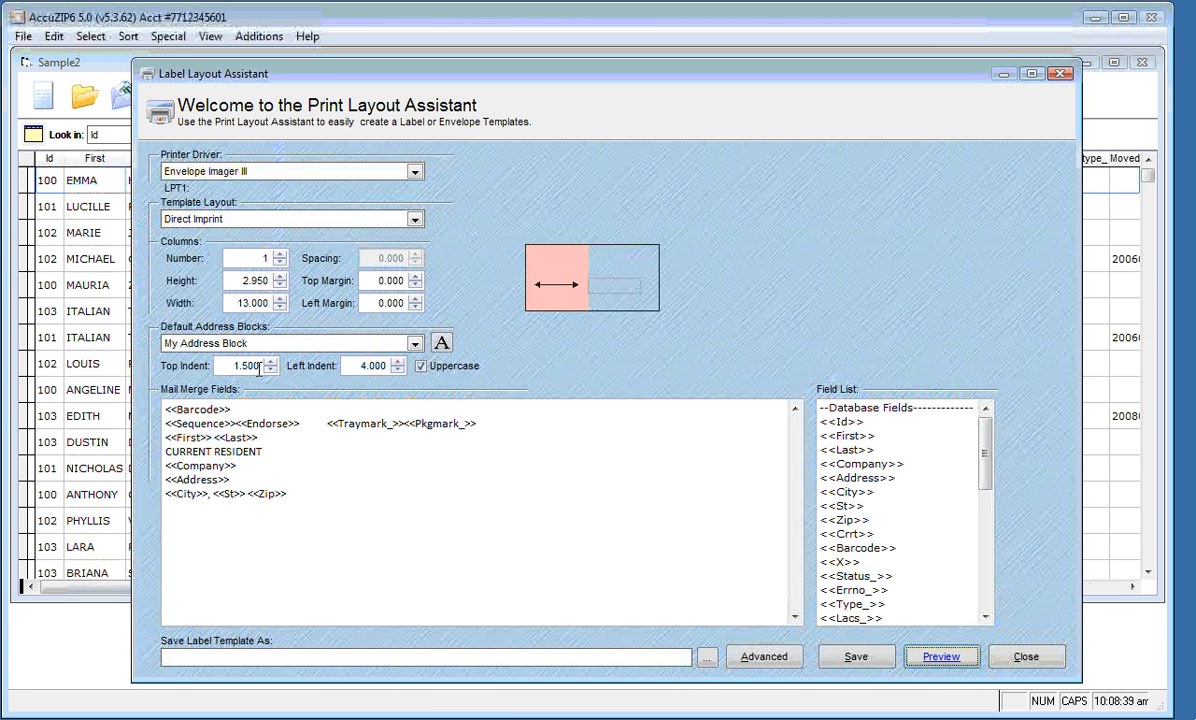
Change the address block's left indent to 2.000 and check the new position in an enlarged print preview
{"action": "left_click", "coordinate": [357, 366]}
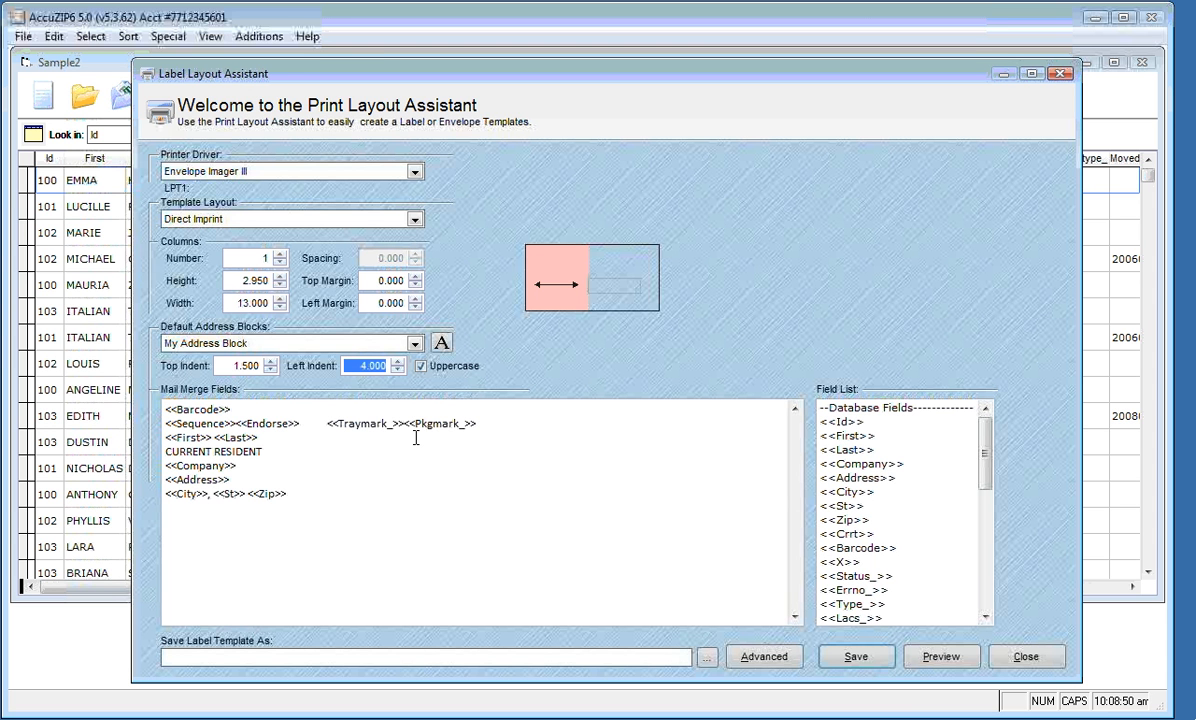
{"action": "type", "text": "2.000"}
{"action": "left_click", "coordinate": [928, 658]}
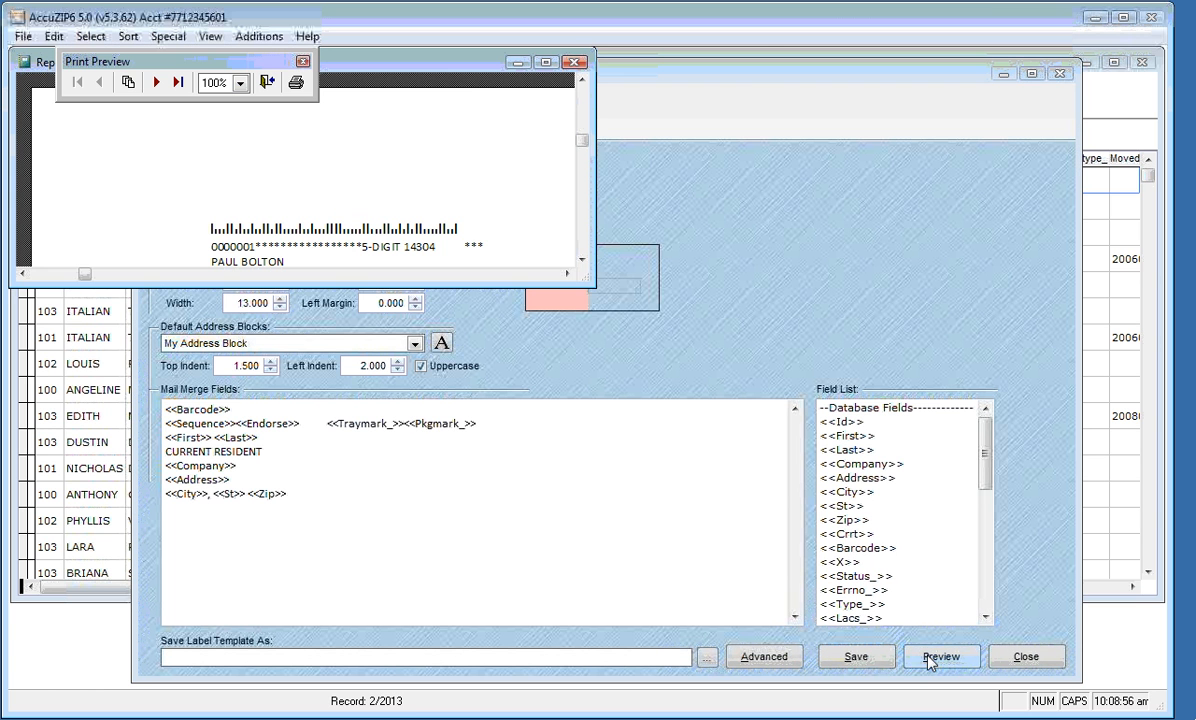
{"action": "left_click_drag", "start_coordinate": [623, 308], "coordinate": [766, 483]}
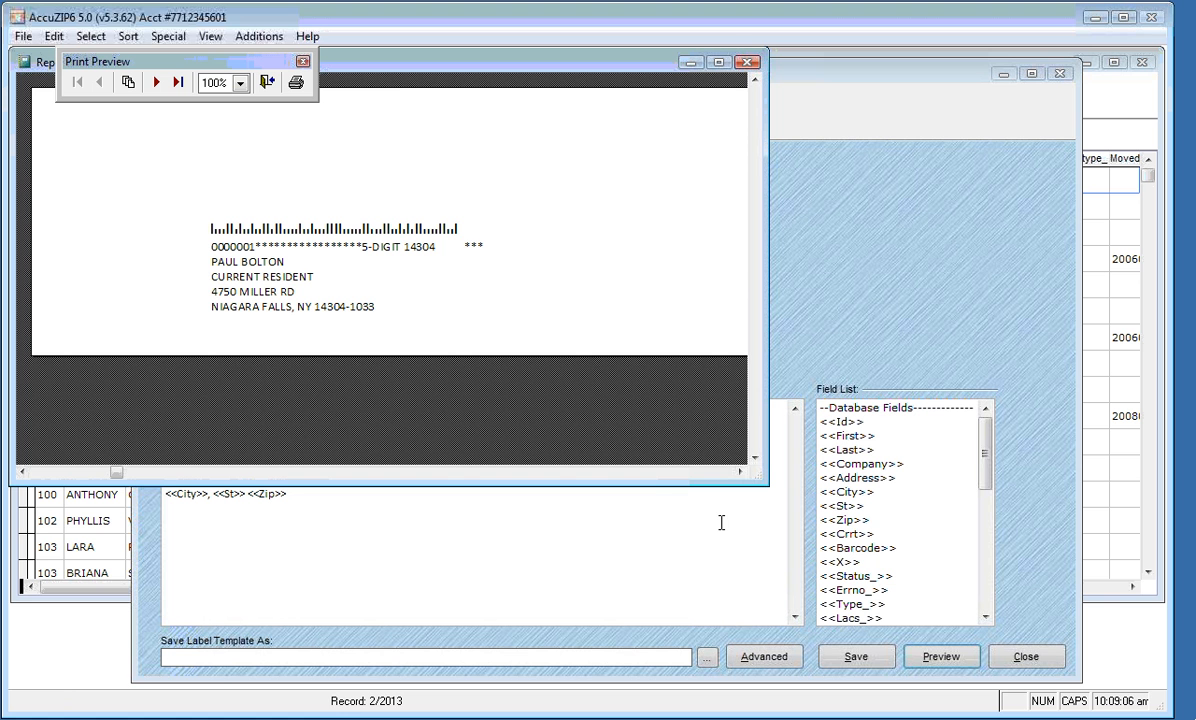
{"action": "left_click", "coordinate": [268, 86]}
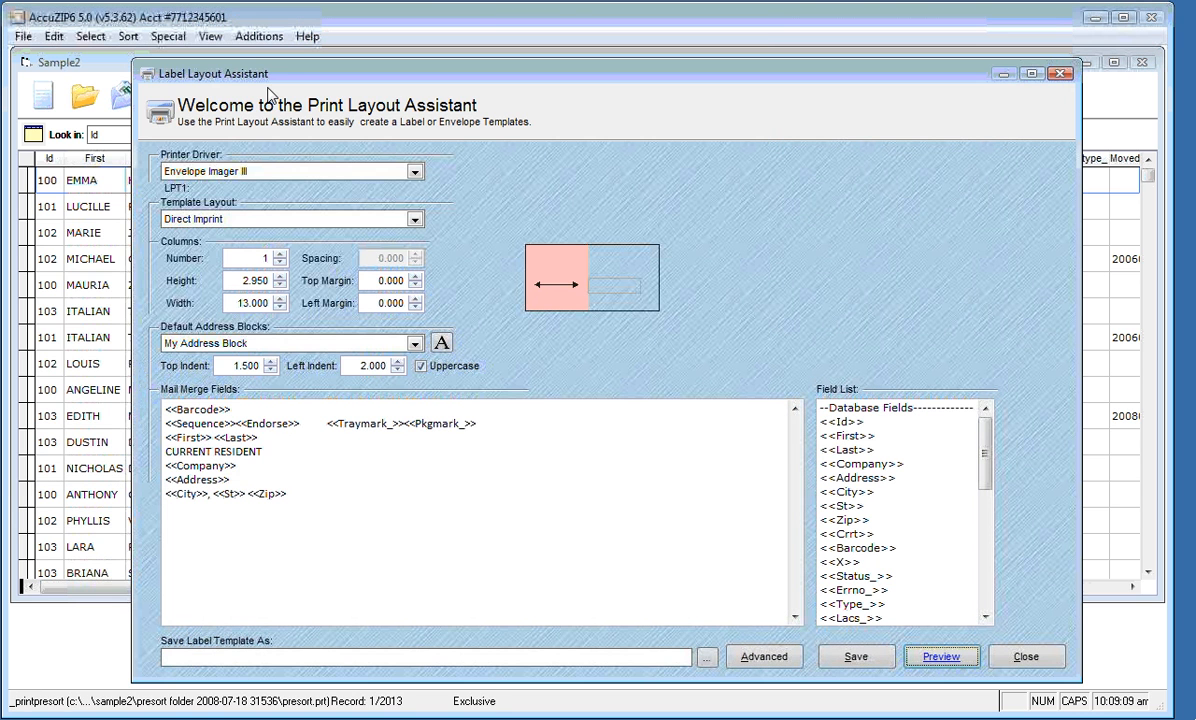
Save the layout as the label template file My Postcard Template.lbx
{"action": "left_click", "coordinate": [850, 663]}
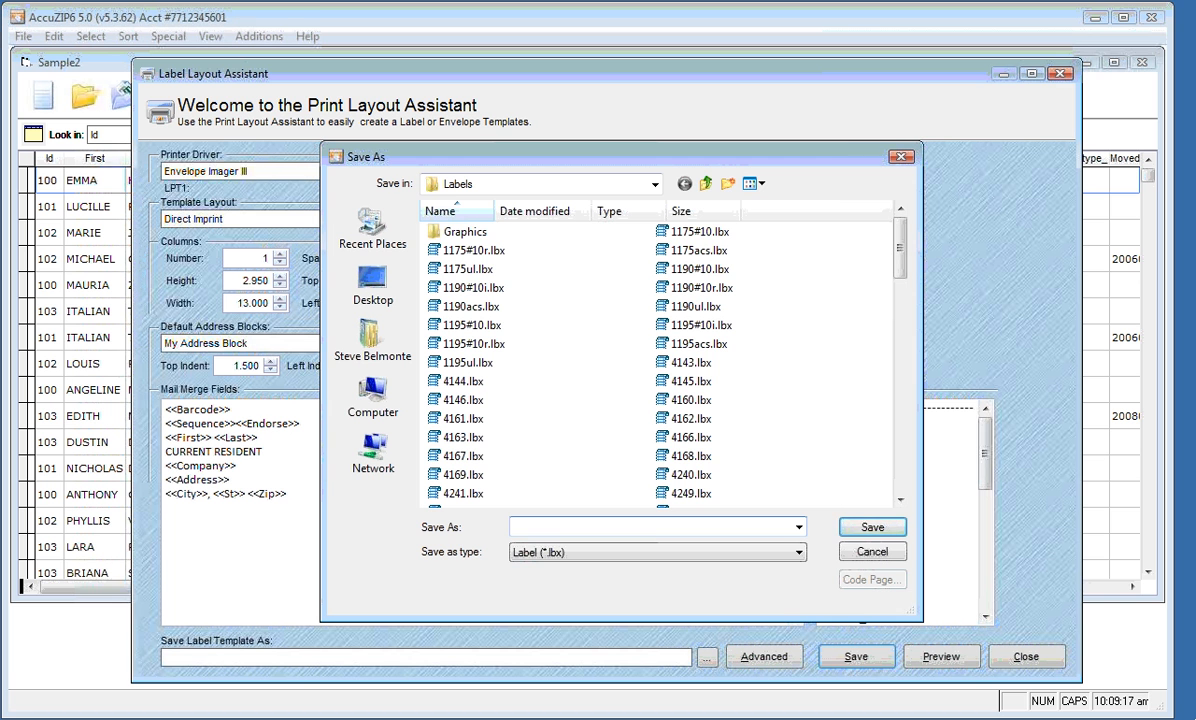
{"action": "type", "text": "My"}
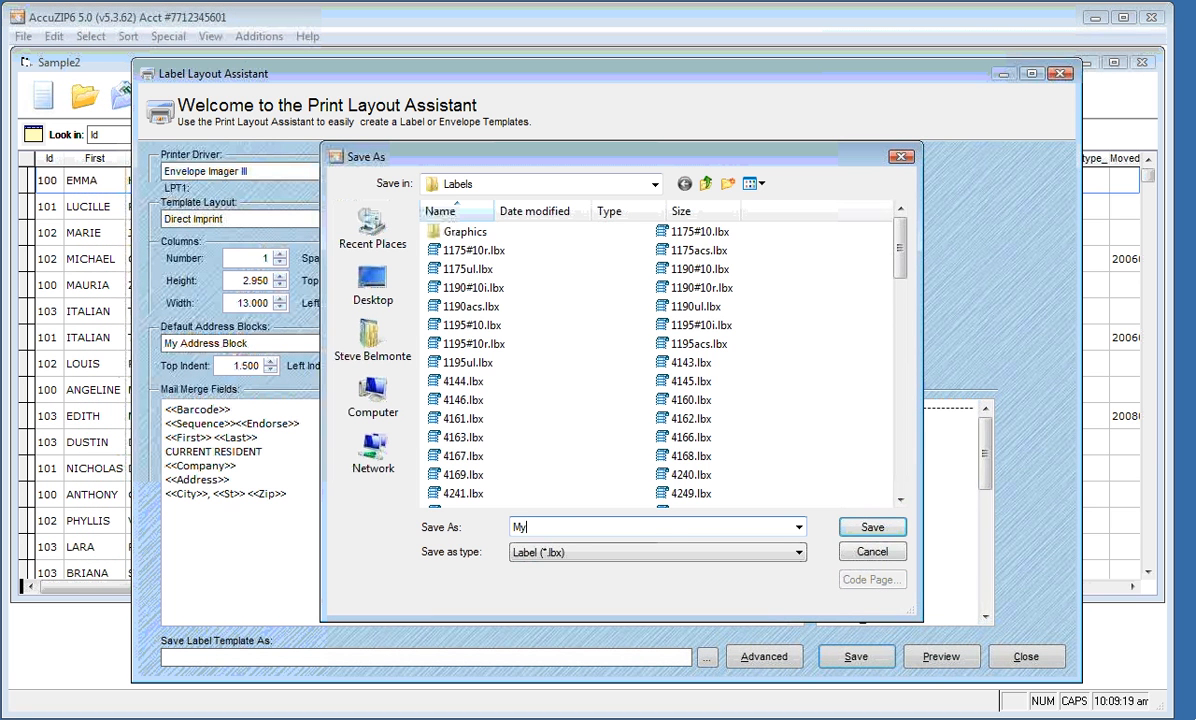
{"action": "type", "text": " Postcard Template"}
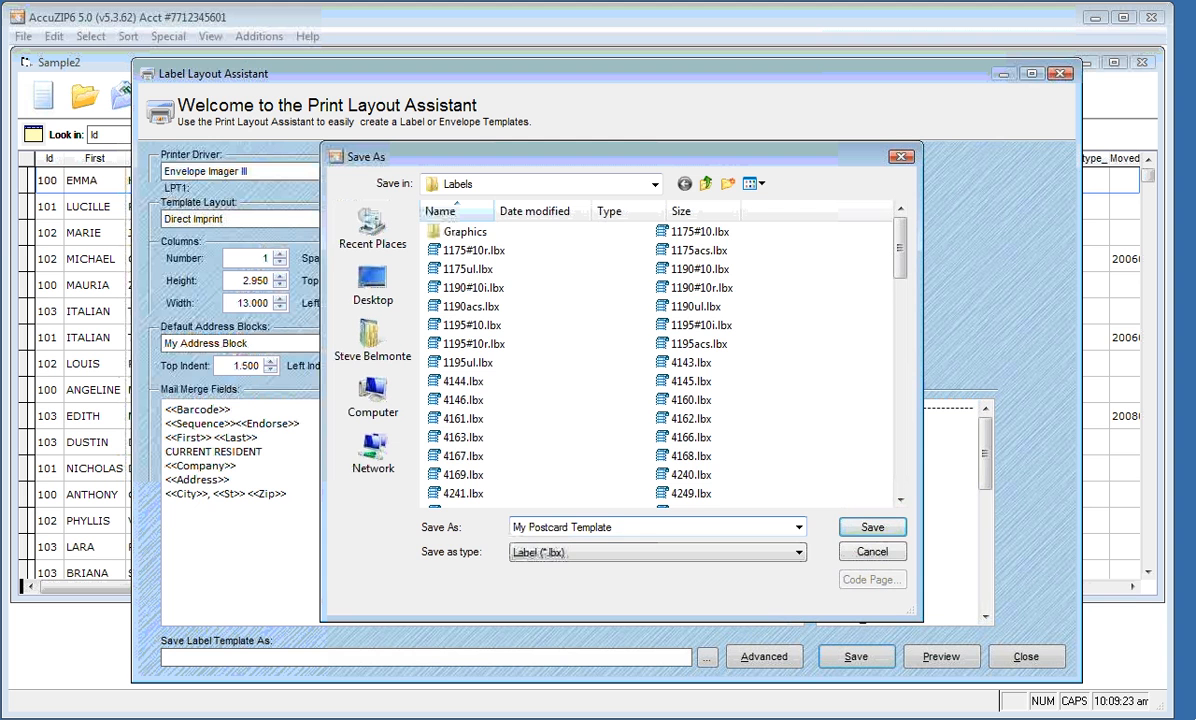
{"action": "left_click", "coordinate": [862, 527]}
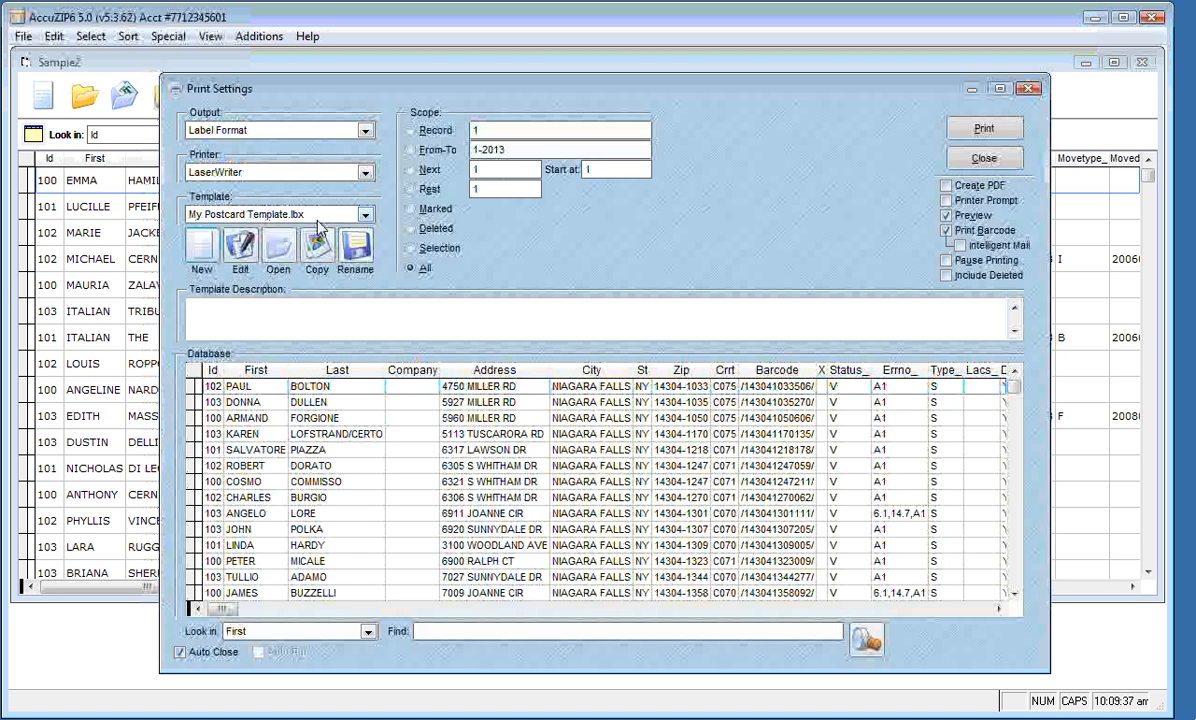
{"action": "left_click", "coordinate": [982, 140]}
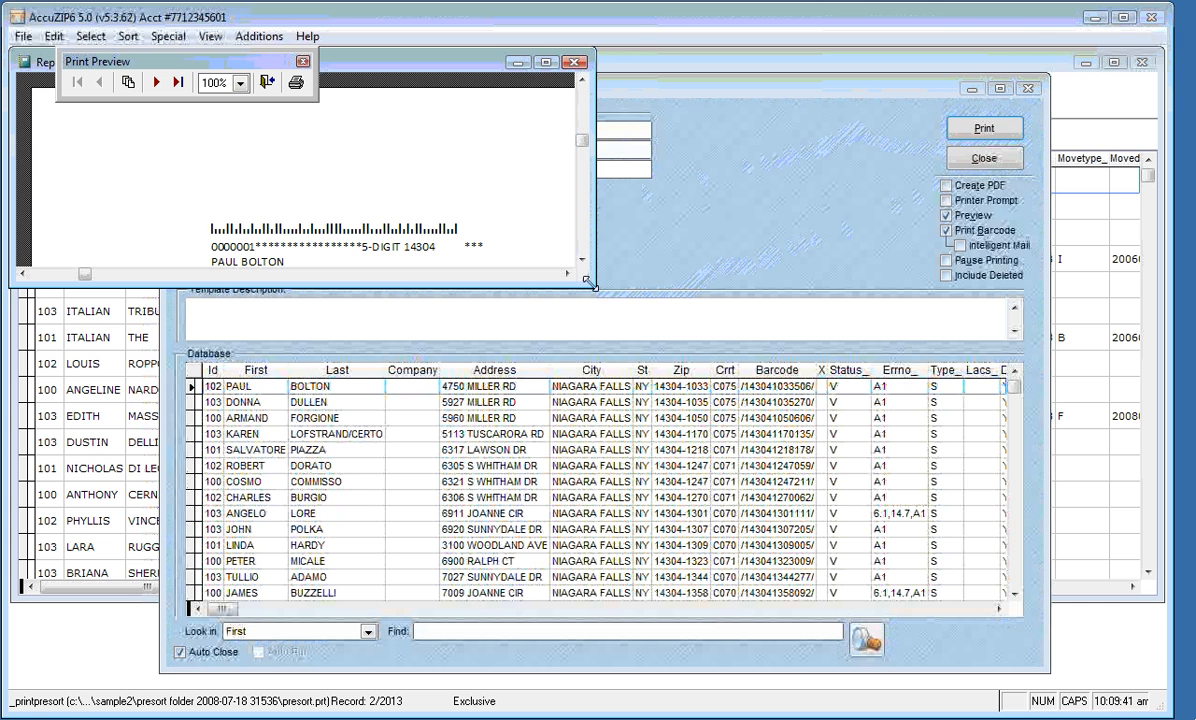
{"action": "left_click_drag", "start_coordinate": [590, 283], "coordinate": [778, 468]}
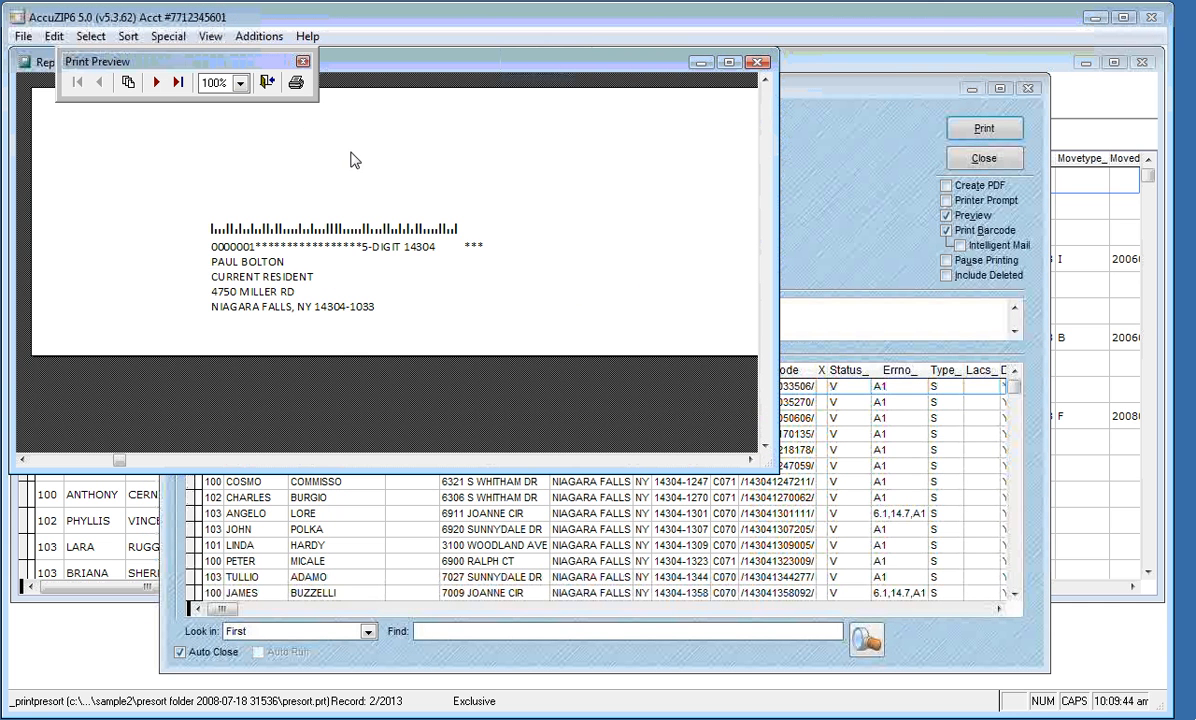
{"action": "left_click", "coordinate": [157, 82]}
{"action": "left_click", "coordinate": [157, 82]}
{"action": "left_click", "coordinate": [157, 82]}
{"action": "left_click", "coordinate": [157, 82]}
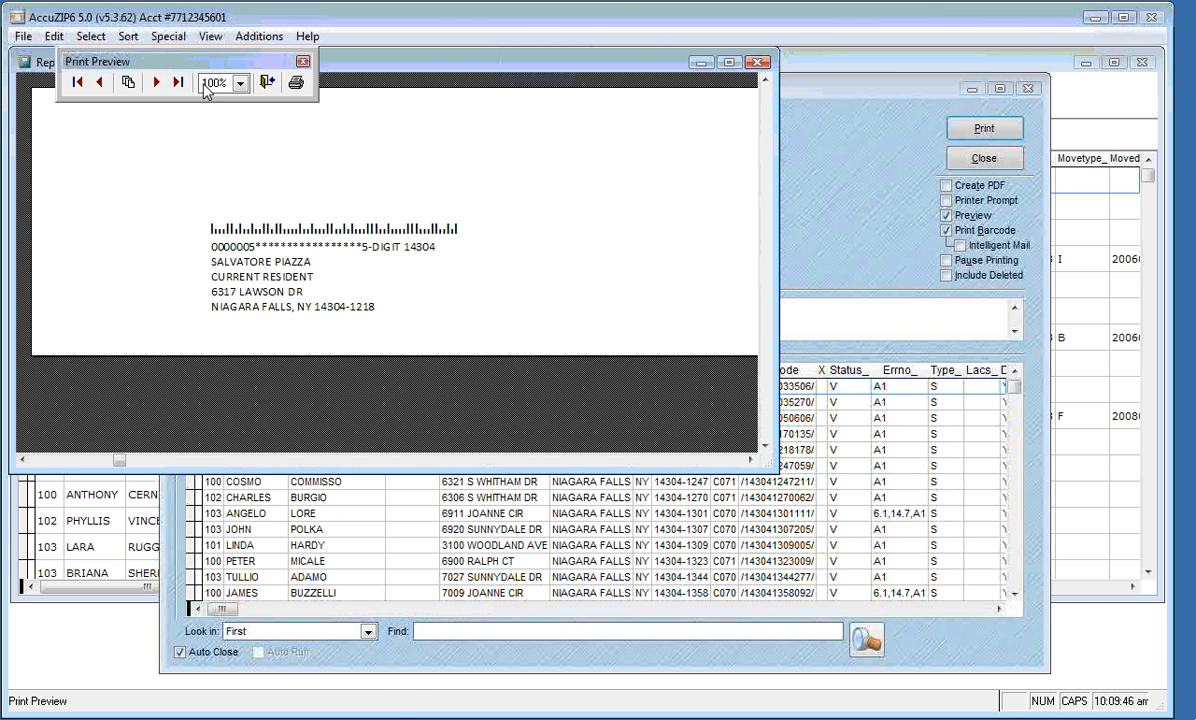
{"action": "left_click", "coordinate": [264, 83]}
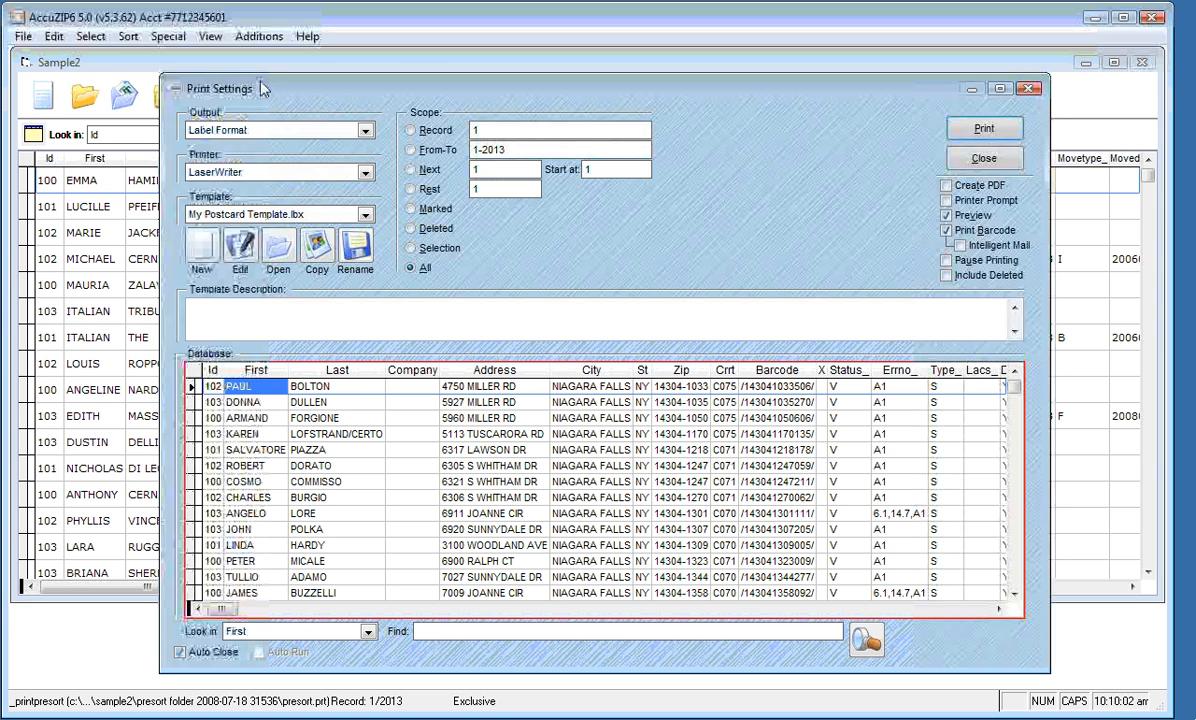
{"action": "left_click", "coordinate": [369, 634]}
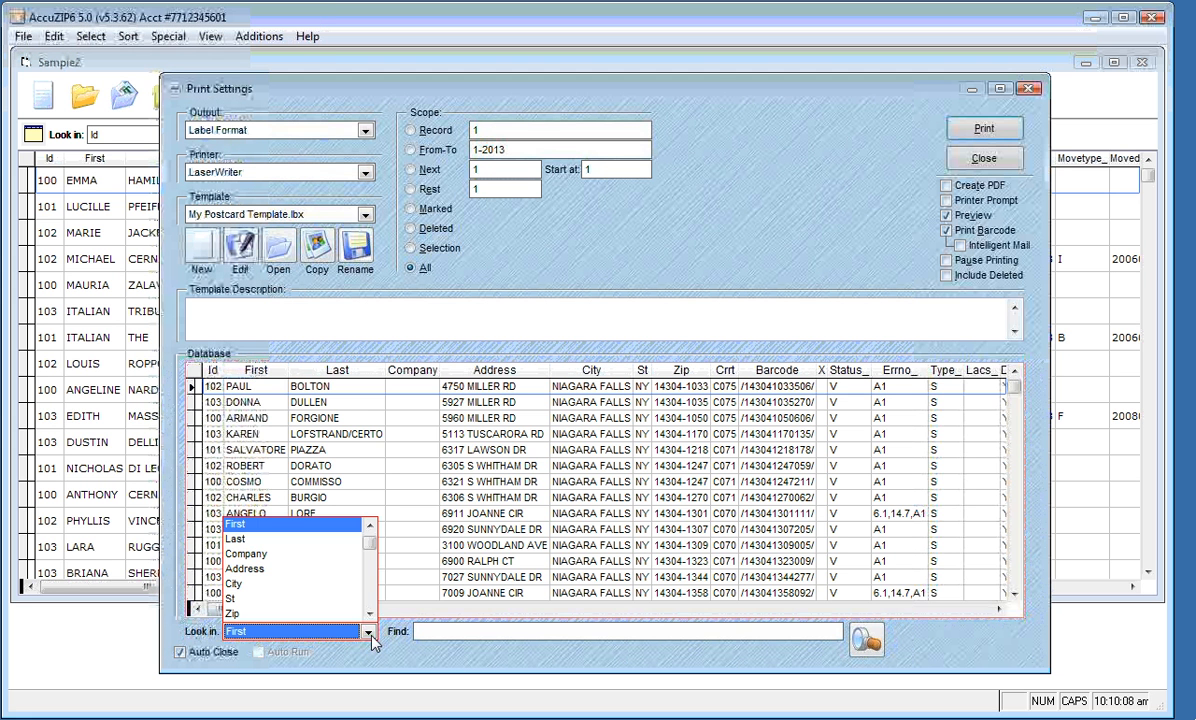
{"action": "left_click", "coordinate": [312, 569]}
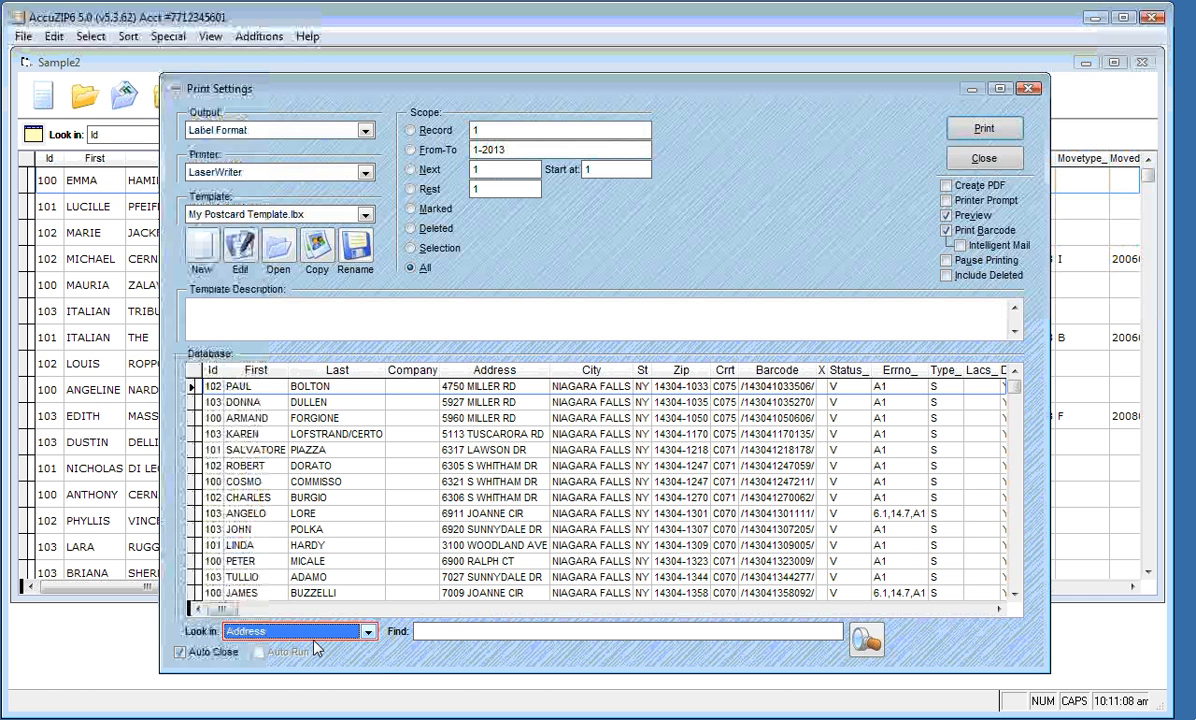
{"action": "key", "text": "Tab"}
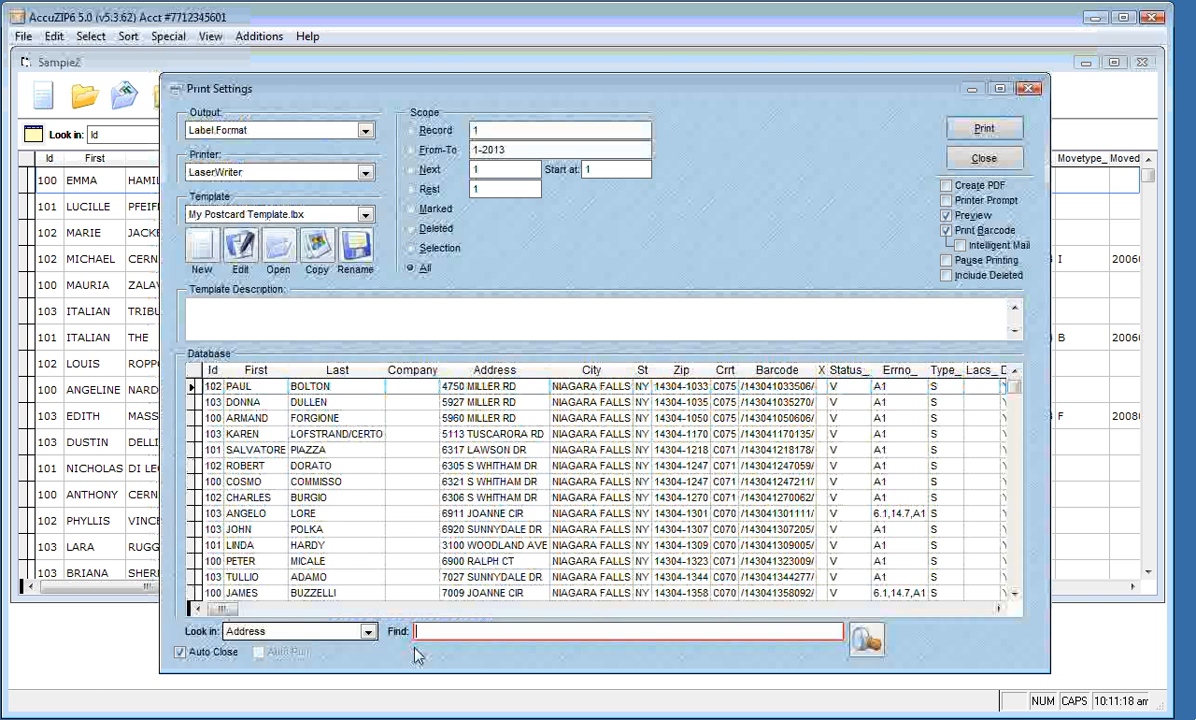
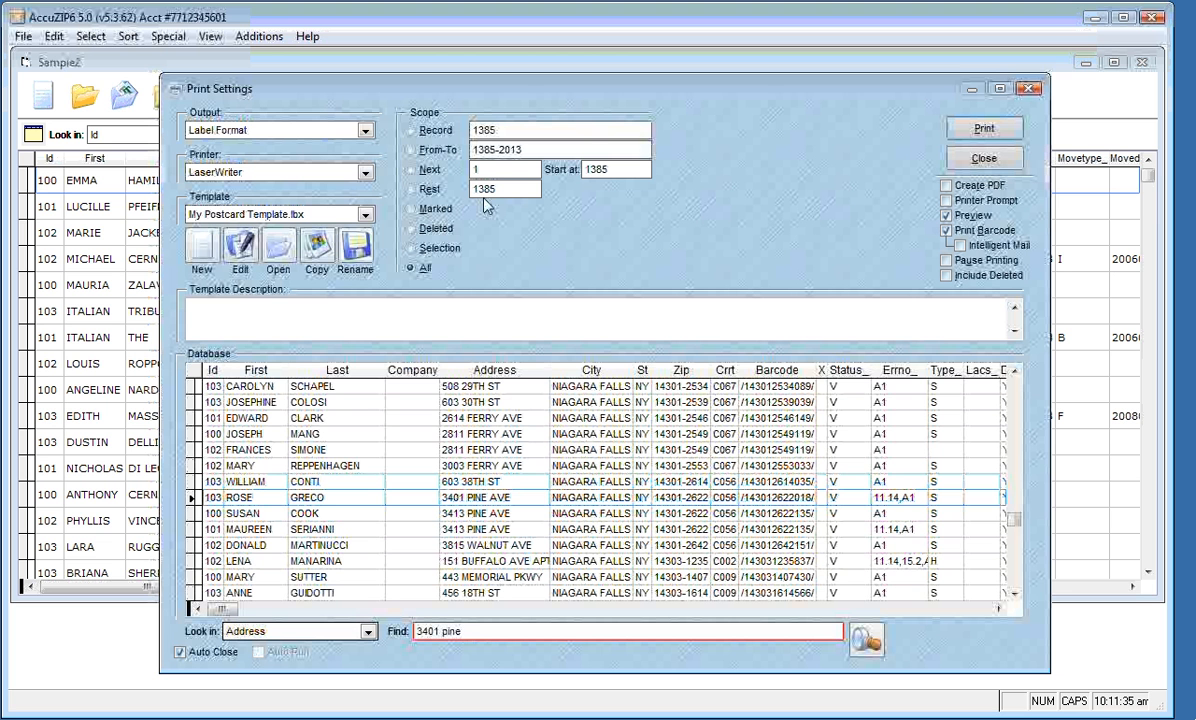
{"action": "left_click", "coordinate": [474, 512]}
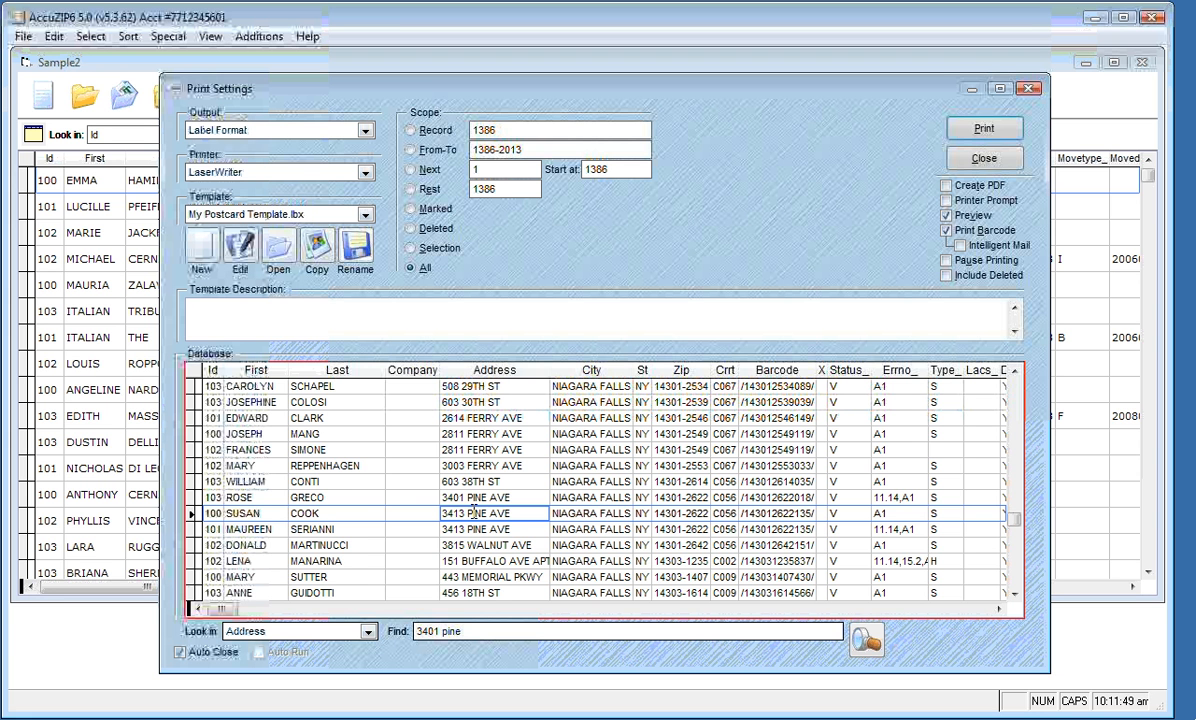
{"action": "left_click", "coordinate": [414, 190]}
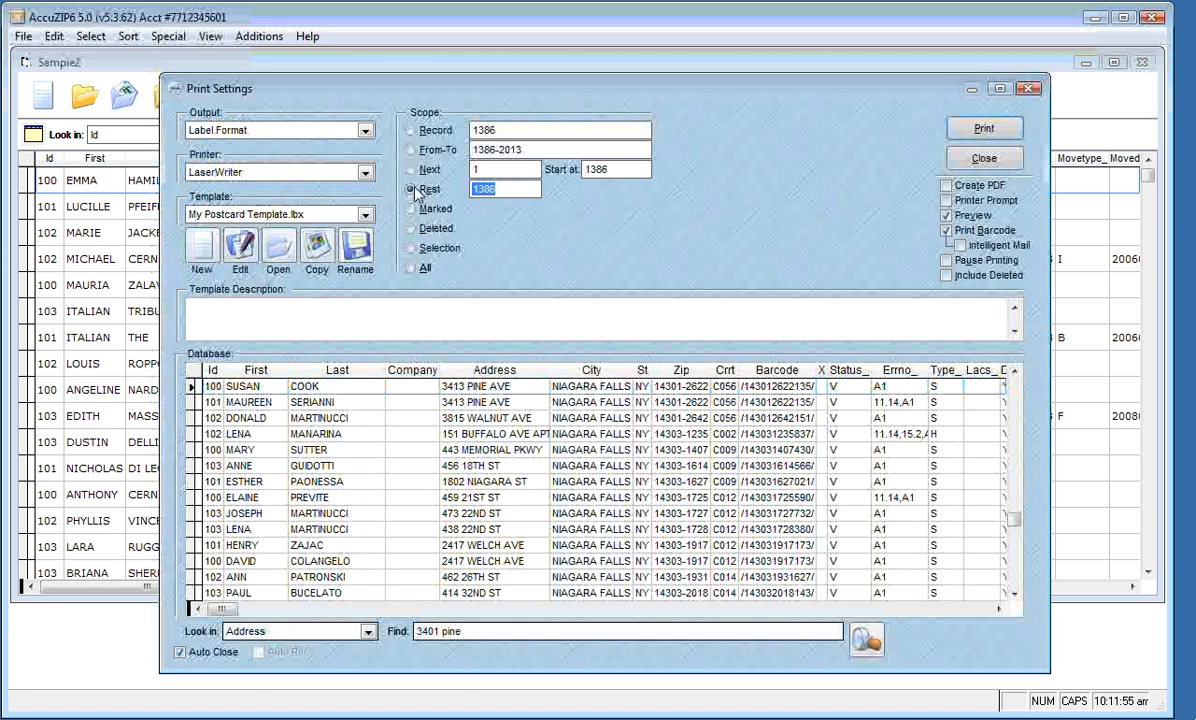
{"action": "left_click", "coordinate": [412, 190]}
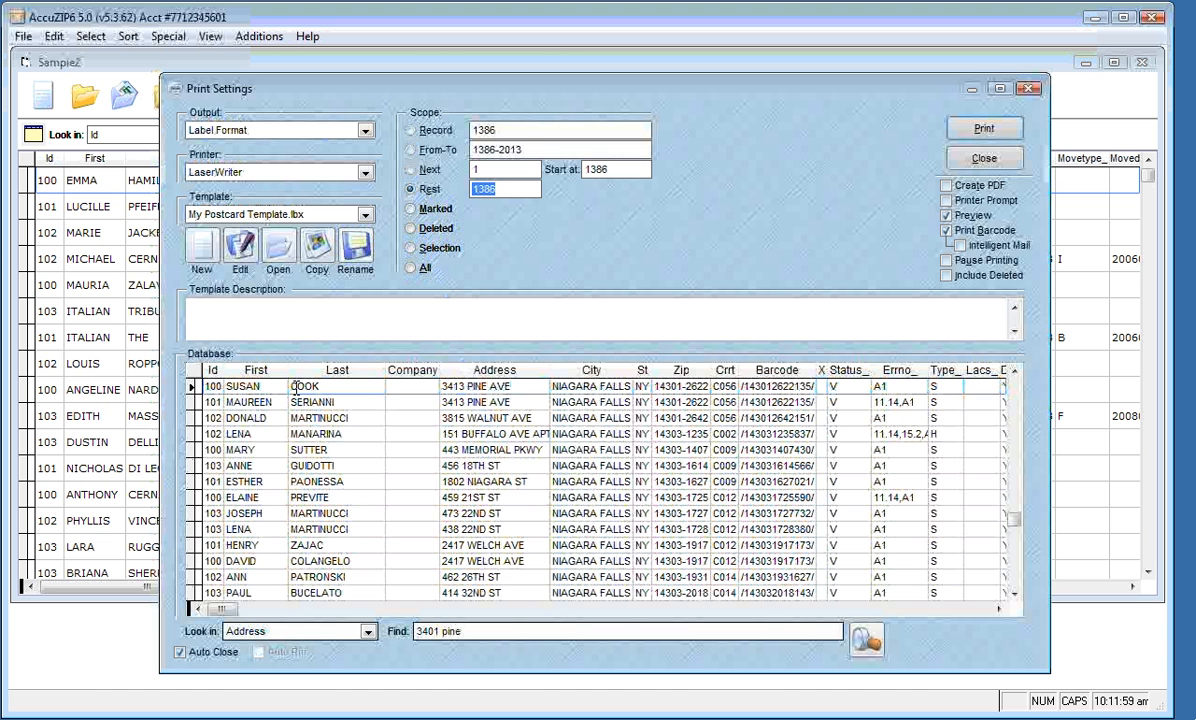
{"action": "left_click", "coordinate": [963, 135]}
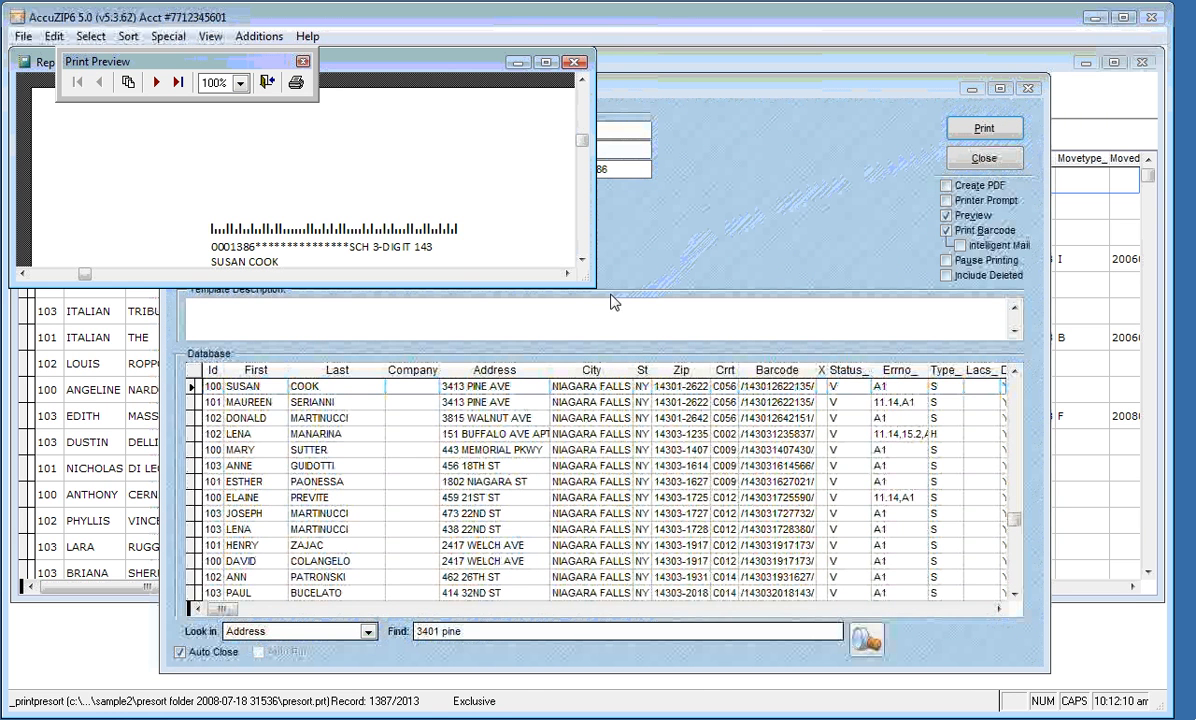
{"action": "left_click_drag", "start_coordinate": [594, 286], "coordinate": [822, 532]}
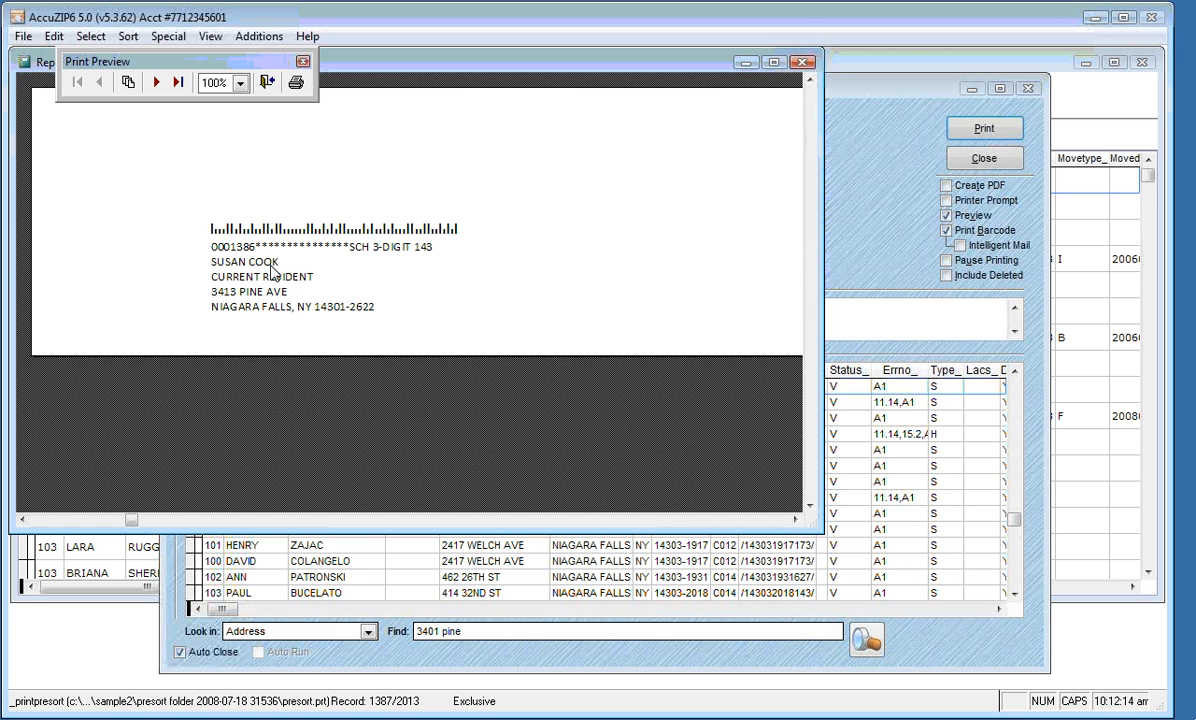
{"action": "left_click", "coordinate": [157, 83]}
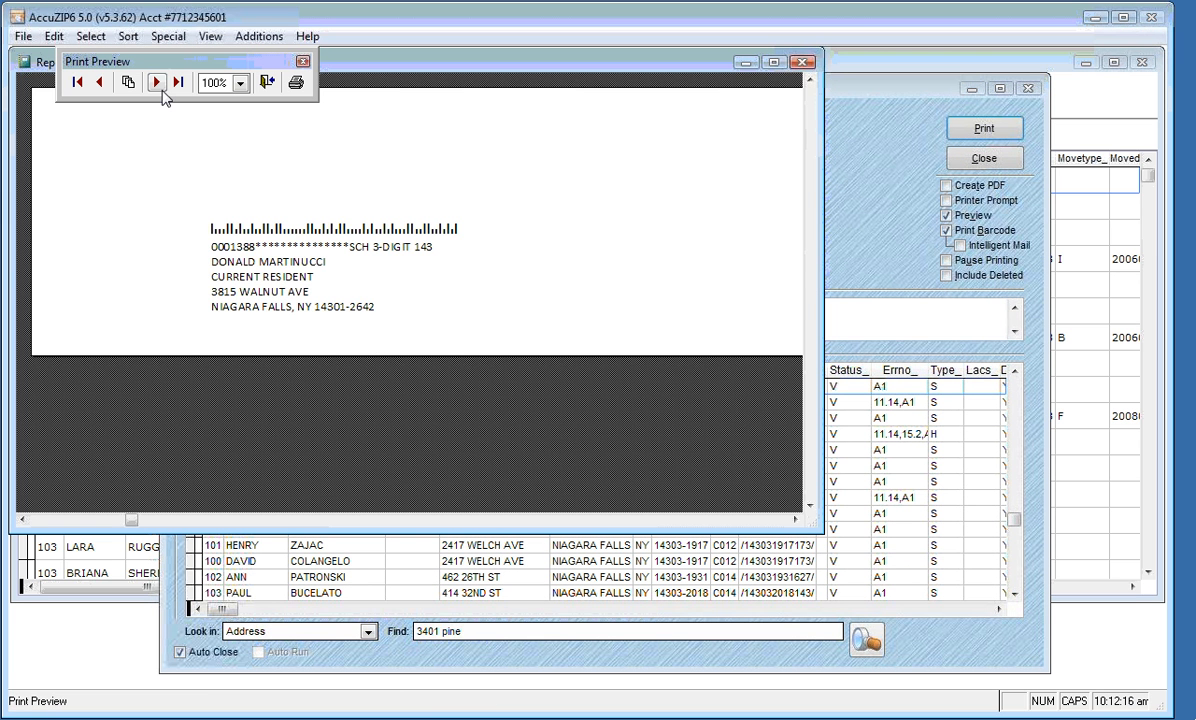
{"action": "left_click", "coordinate": [157, 83]}
{"action": "left_click", "coordinate": [157, 83]}
{"action": "left_click", "coordinate": [157, 83]}
{"action": "left_click", "coordinate": [163, 89]}
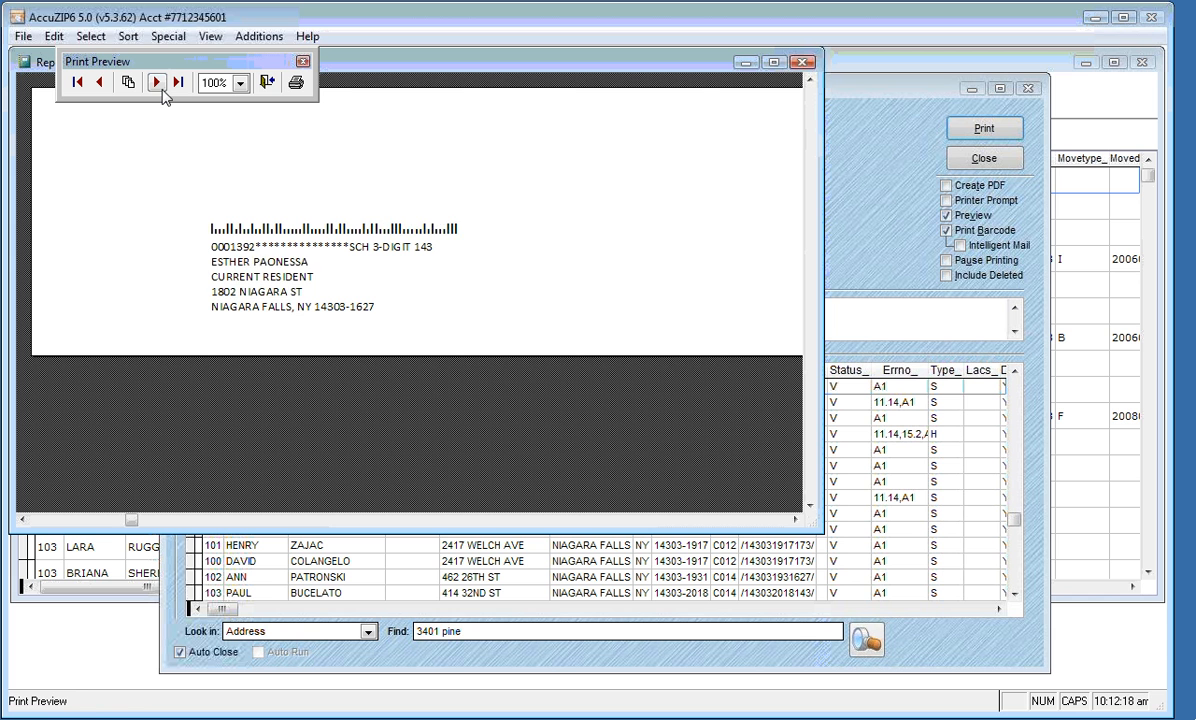
{"action": "left_click", "coordinate": [163, 89]}
{"action": "left_click", "coordinate": [163, 89]}
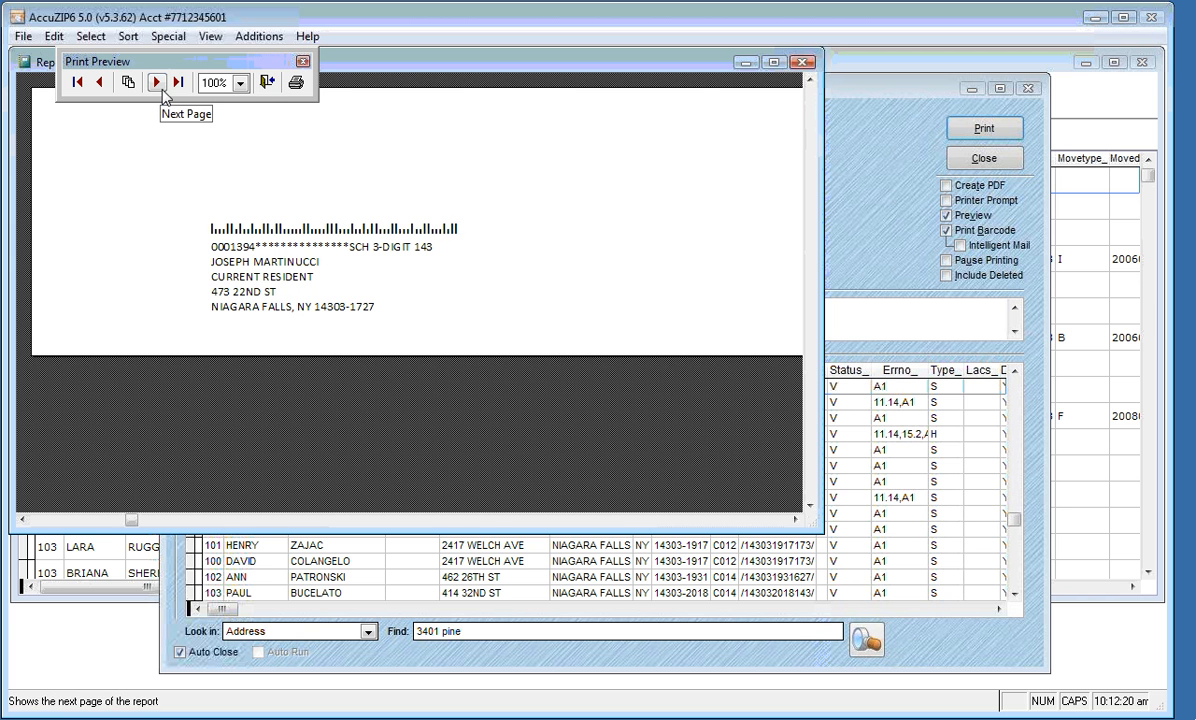
{"action": "left_click", "coordinate": [266, 84]}
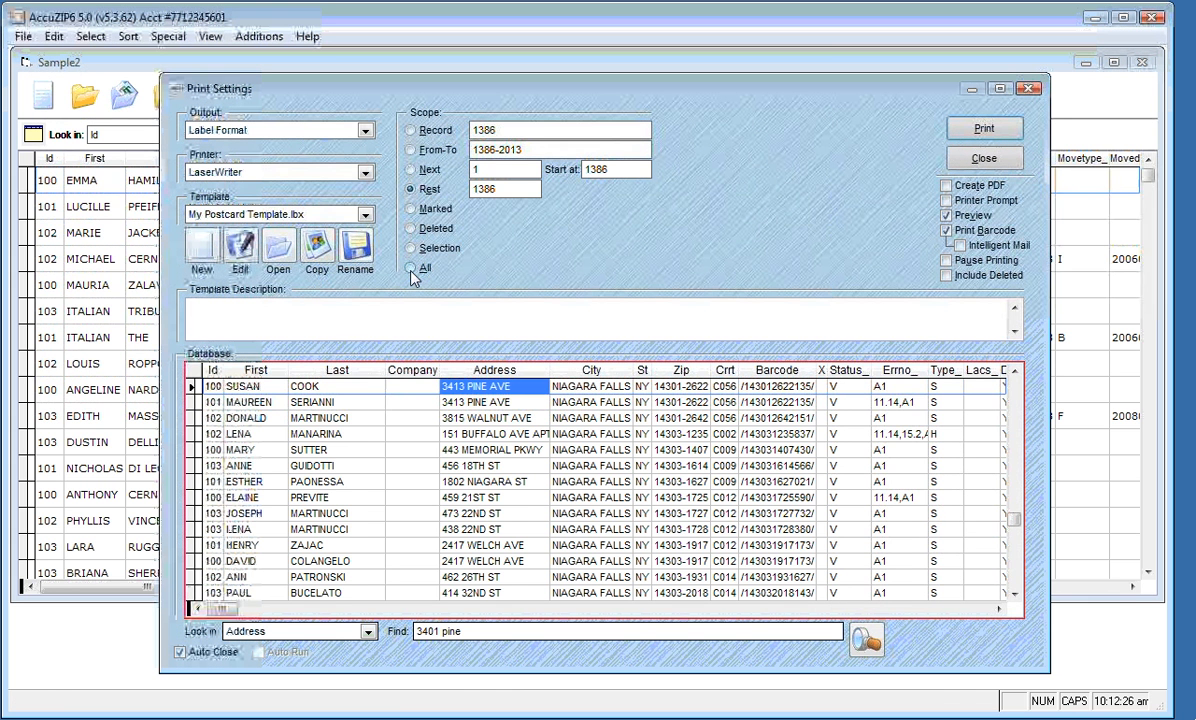
Set the print scope to All, then scroll the grid to the move columns on mover record 58
{"action": "left_click", "coordinate": [411, 269]}
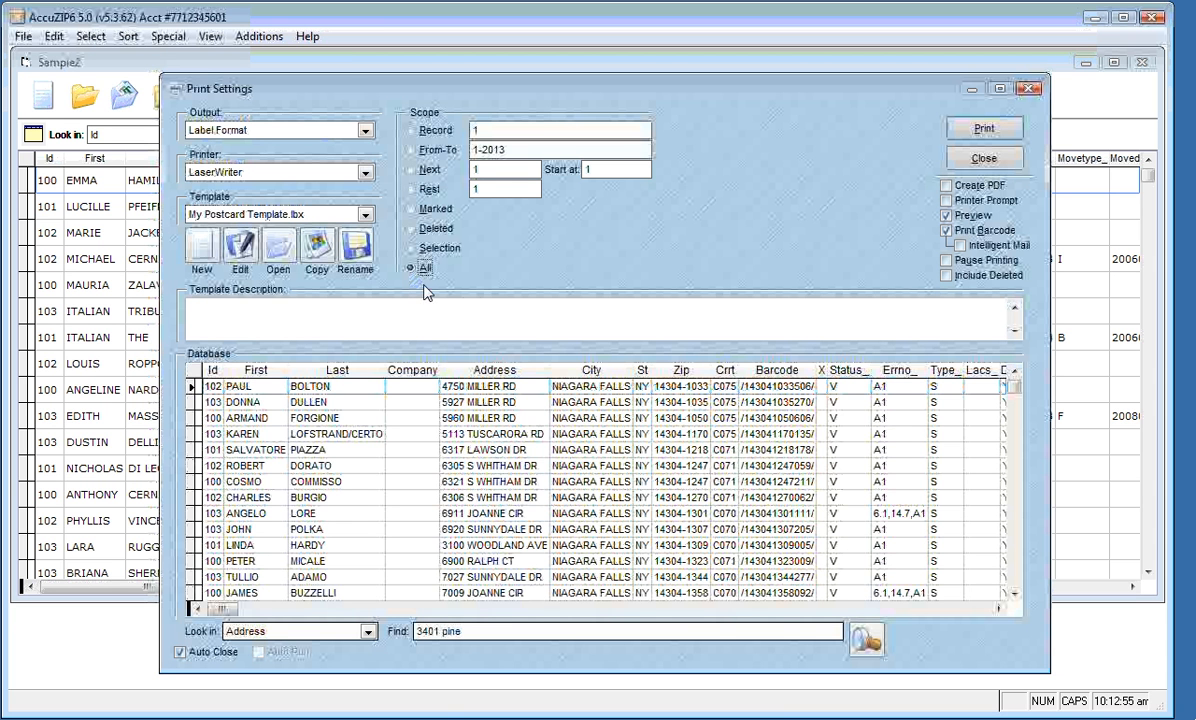
{"action": "left_click", "coordinate": [998, 610]}
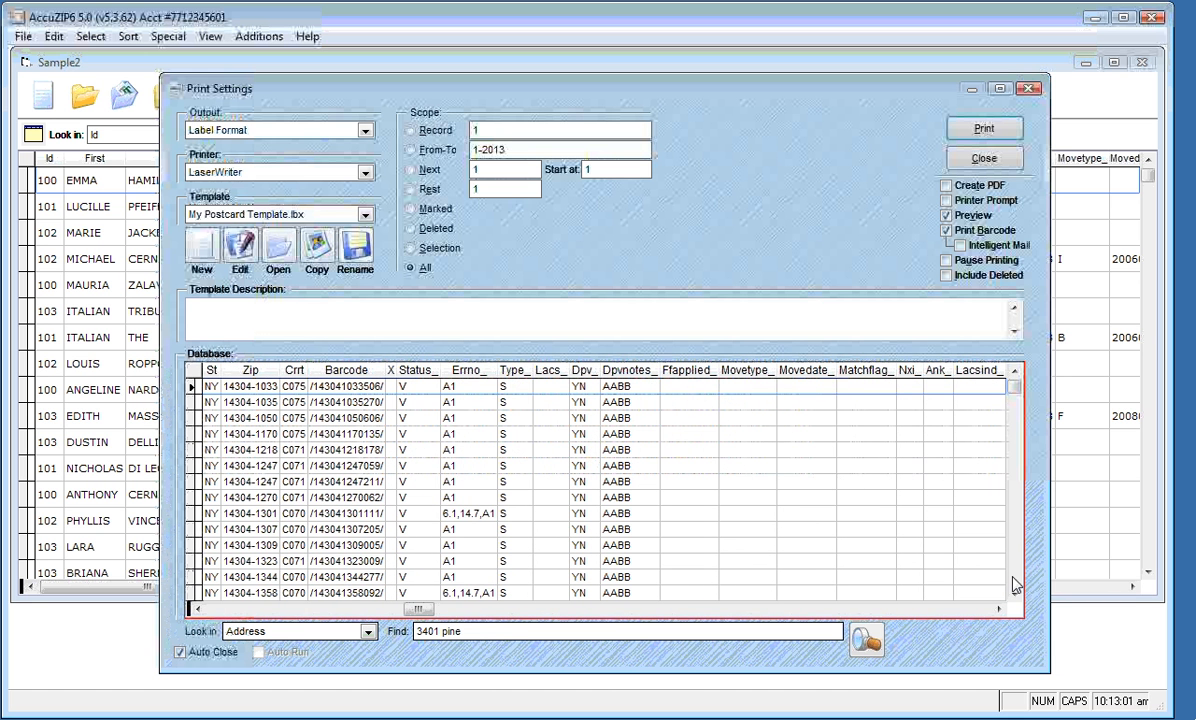
{"action": "left_click", "coordinate": [1013, 576]}
{"action": "left_click", "coordinate": [1015, 505]}
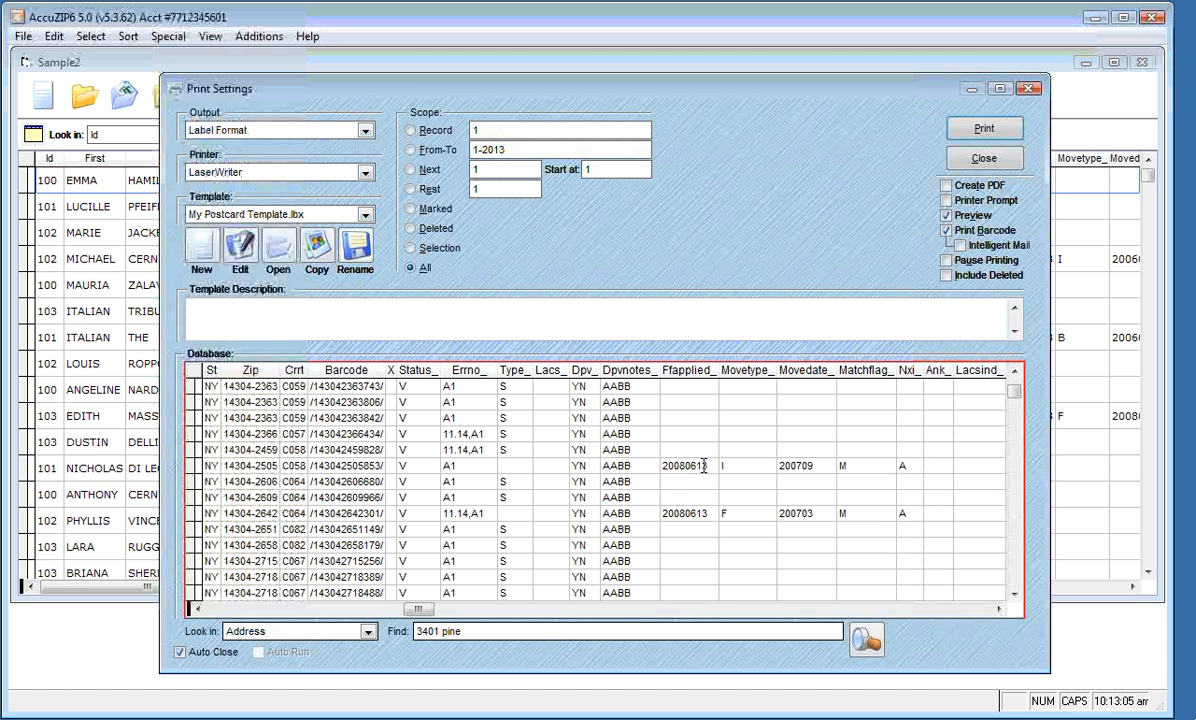
{"action": "left_click_drag", "start_coordinate": [703, 466], "coordinate": [666, 466]}
Select record 160's Movedate 200607 cell and step across to its Ank value 77
{"action": "left_click", "coordinate": [793, 466]}
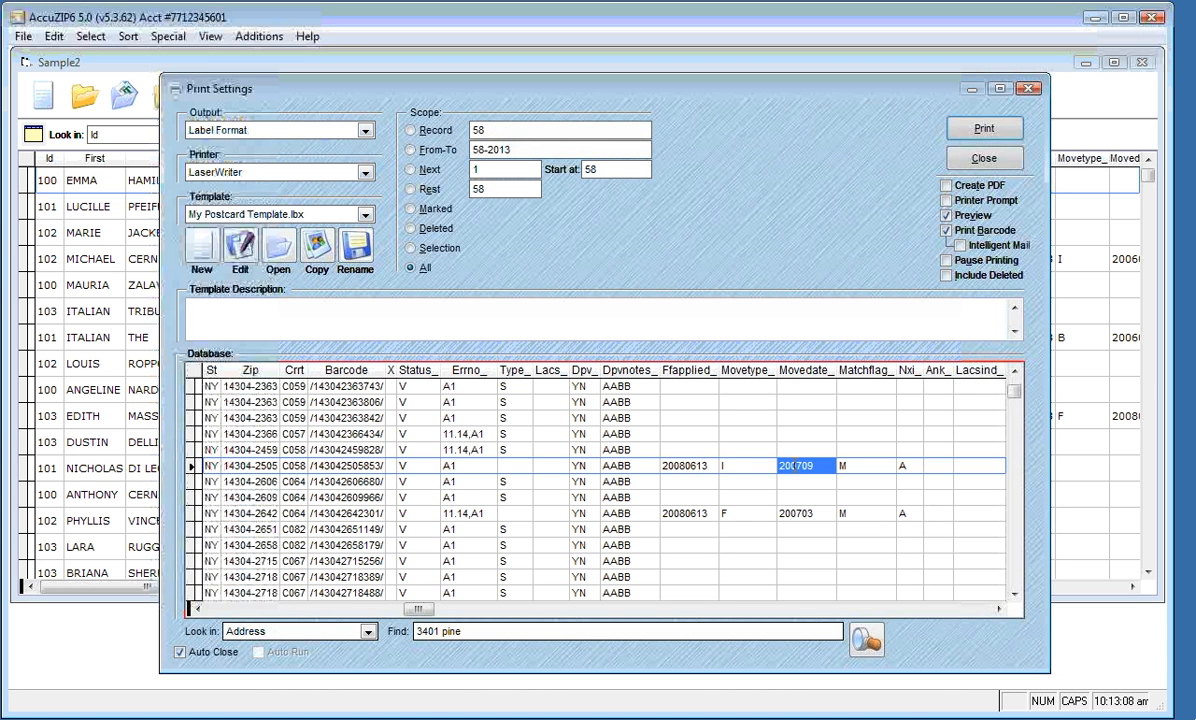
{"action": "left_click", "coordinate": [1015, 596]}
{"action": "left_click_drag", "start_coordinate": [1015, 598], "coordinate": [1015, 598]}
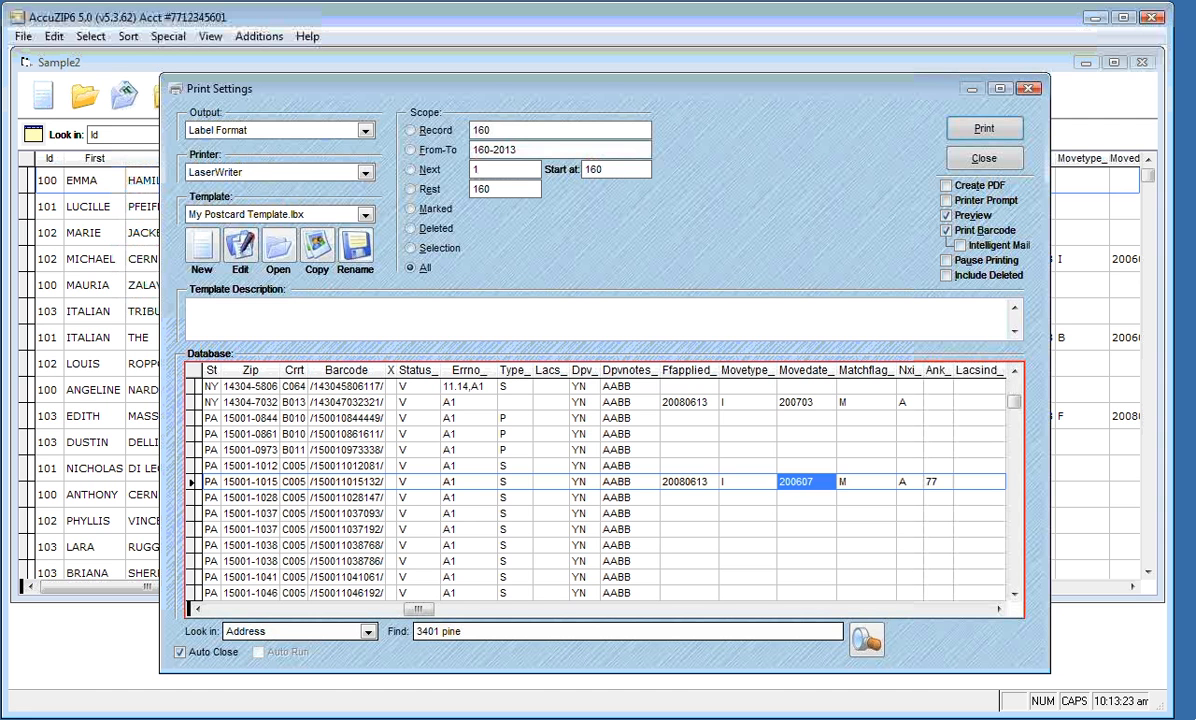
{"action": "key", "text": "Tab"}
{"action": "key", "text": "Tab"}
{"action": "key", "text": "Tab"}
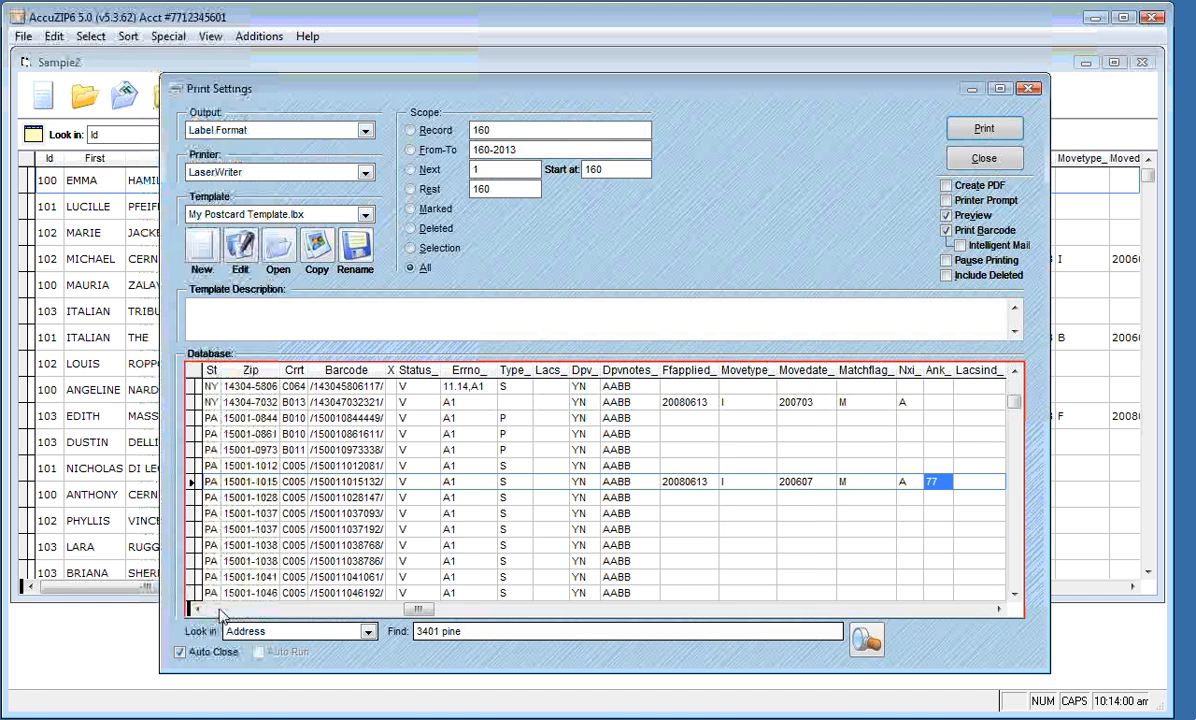
Scroll the grid back left and step through record 160's First, Address and empty Company cells
{"action": "left_click", "coordinate": [220, 612]}
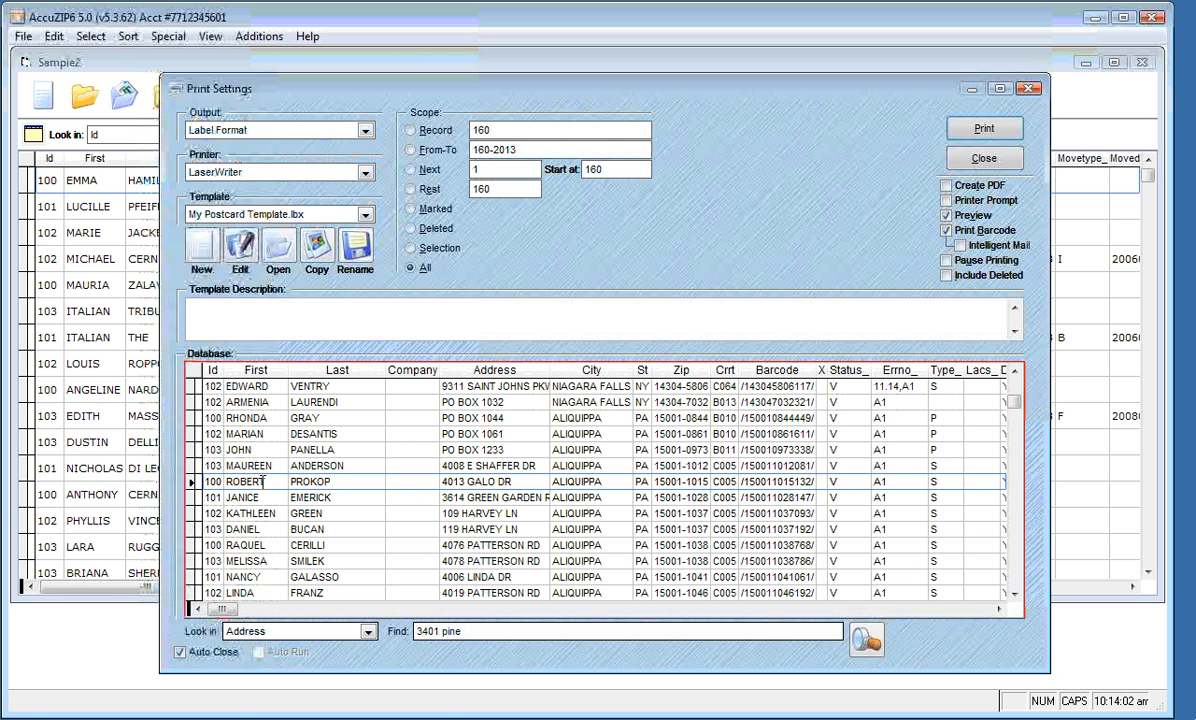
{"action": "key", "text": "Right"}
{"action": "key", "text": "Right"}
{"action": "key", "text": "Right"}
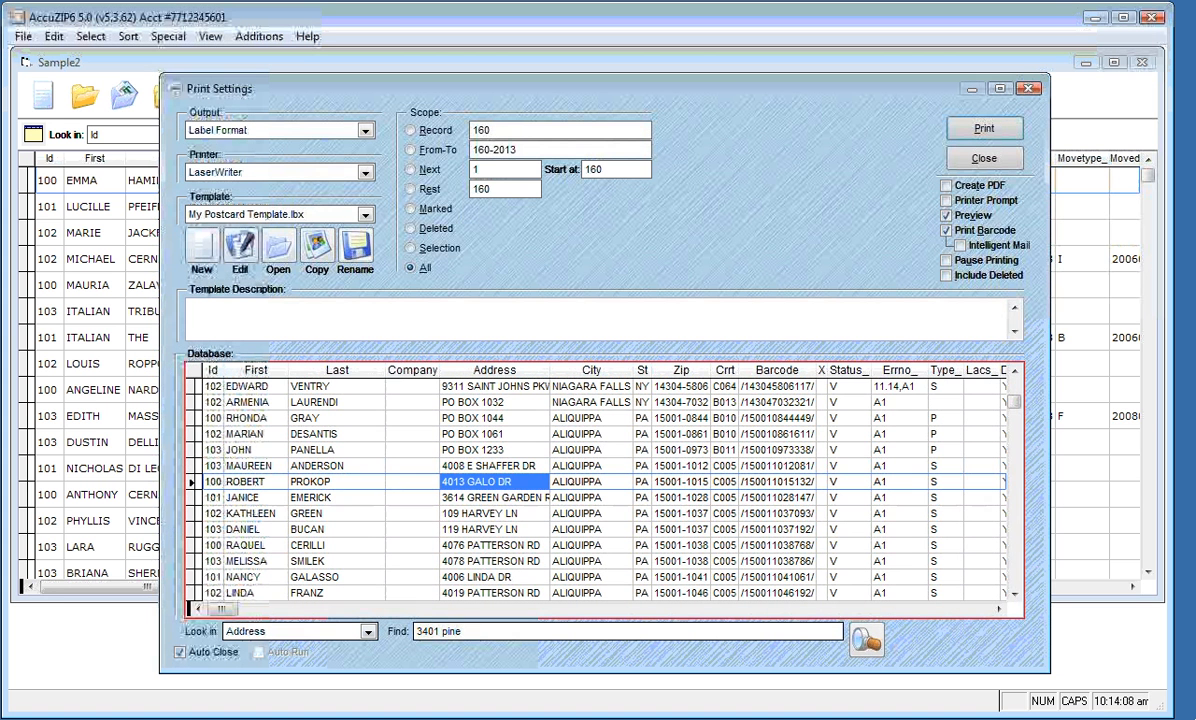
{"action": "key", "text": "Left"}
{"action": "key", "text": "Left"}
{"action": "key", "text": "Left"}
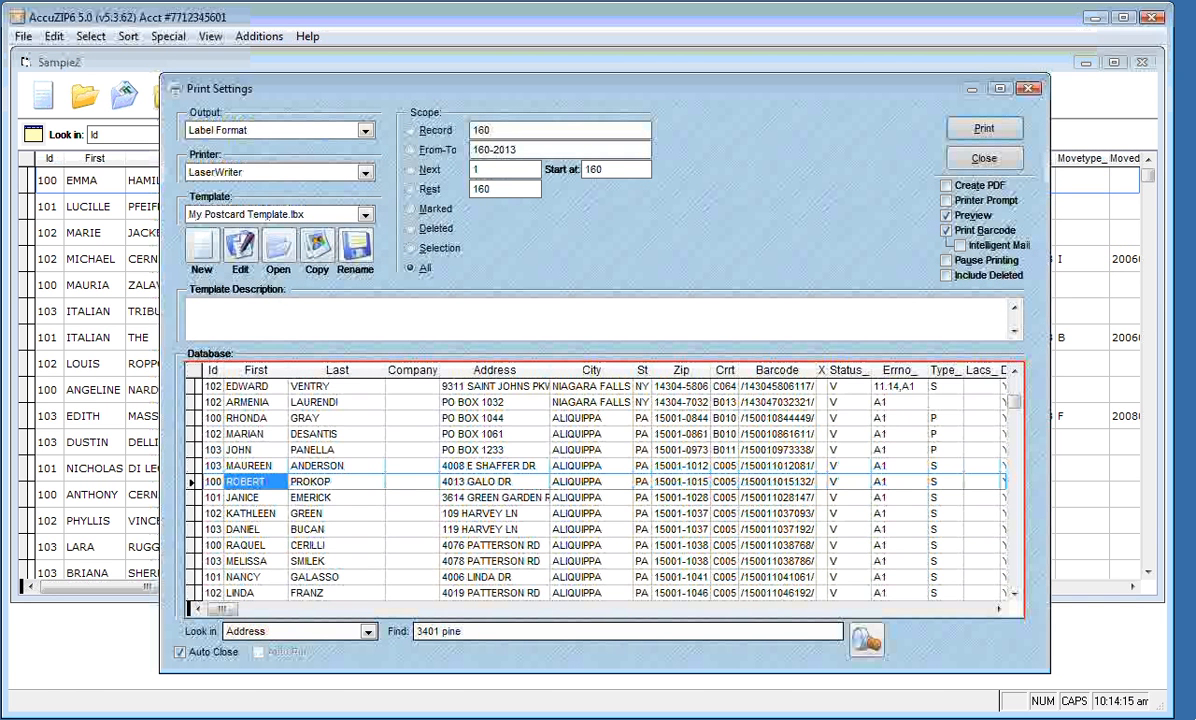
{"action": "left_click", "coordinate": [412, 482]}
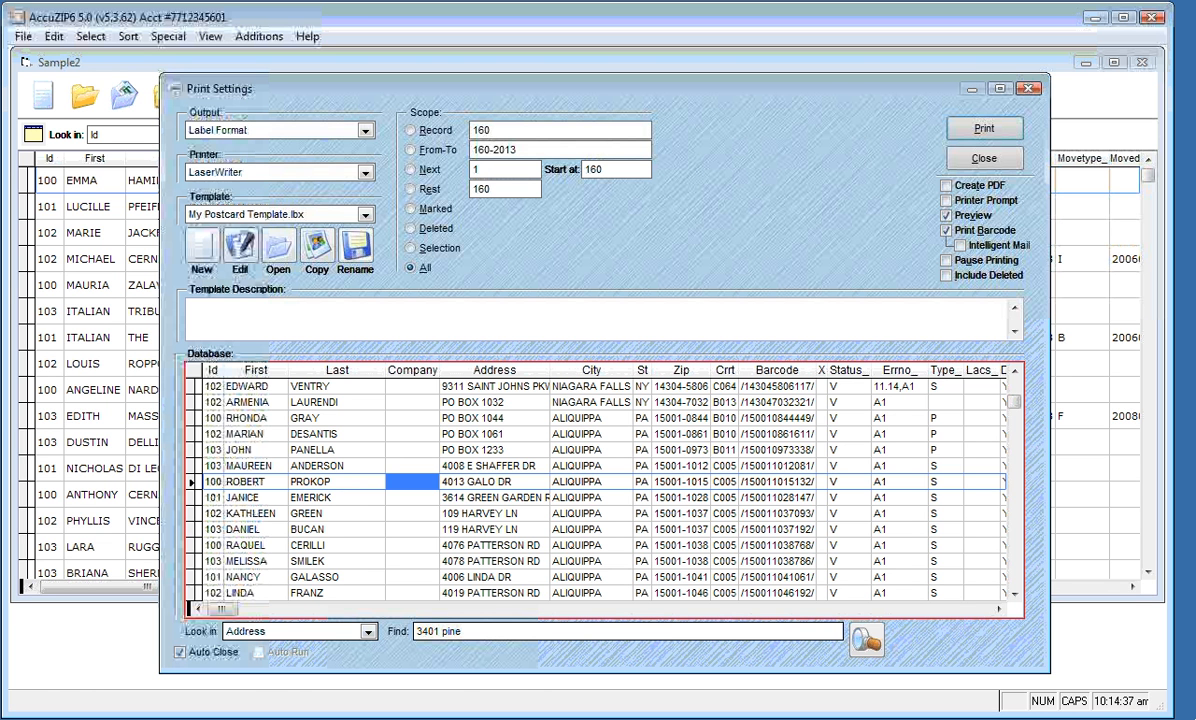
Close the postcard template's designer and open 5162 My Label.lbx in the Label Designer instead
{"action": "left_click", "coordinate": [242, 246]}
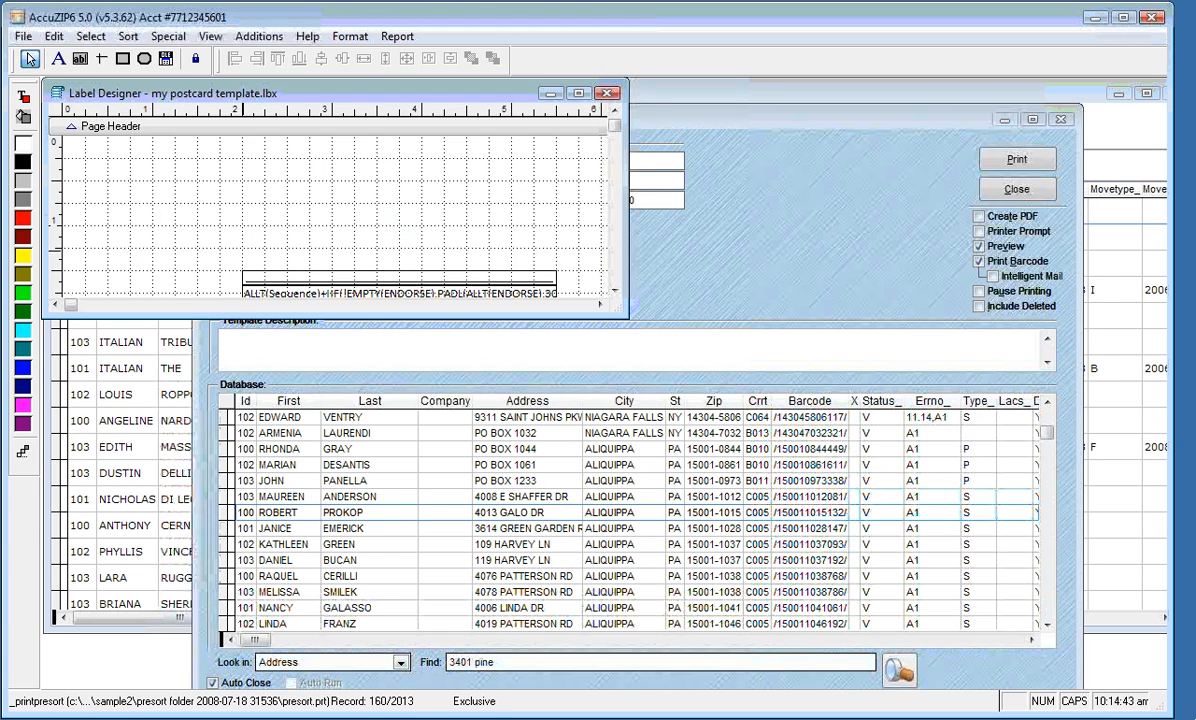
{"action": "left_click", "coordinate": [609, 94]}
{"action": "left_click", "coordinate": [360, 214]}
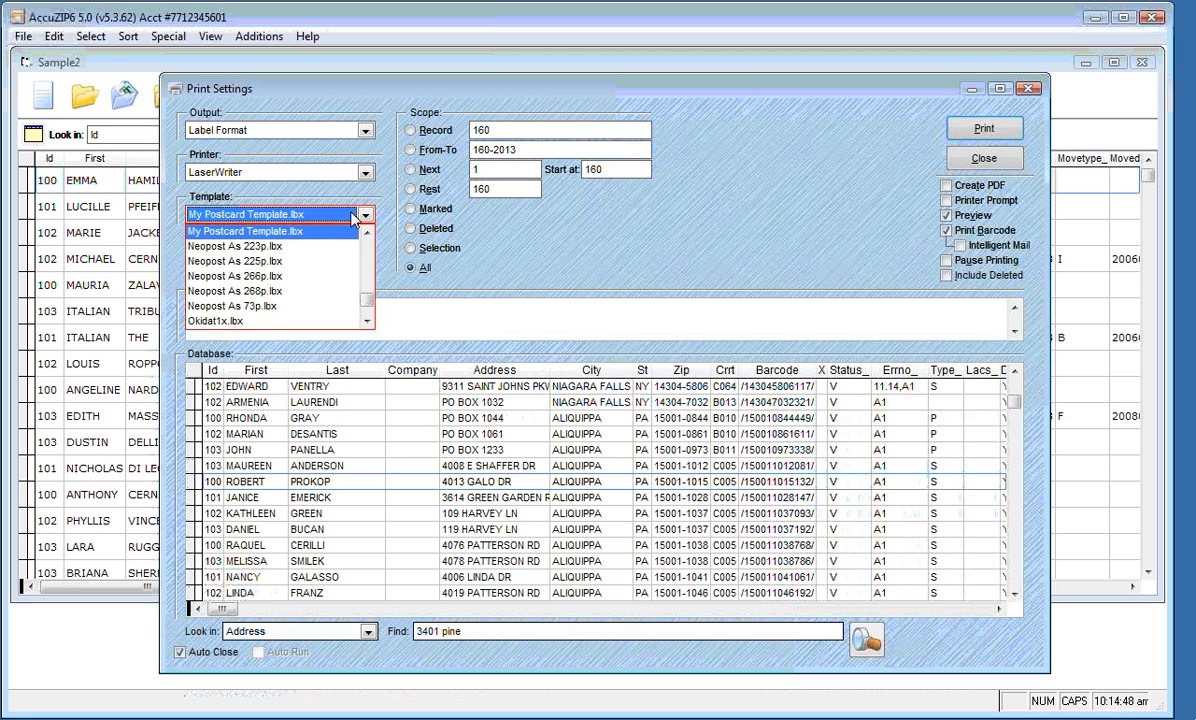
{"action": "type", "text": "51602"}
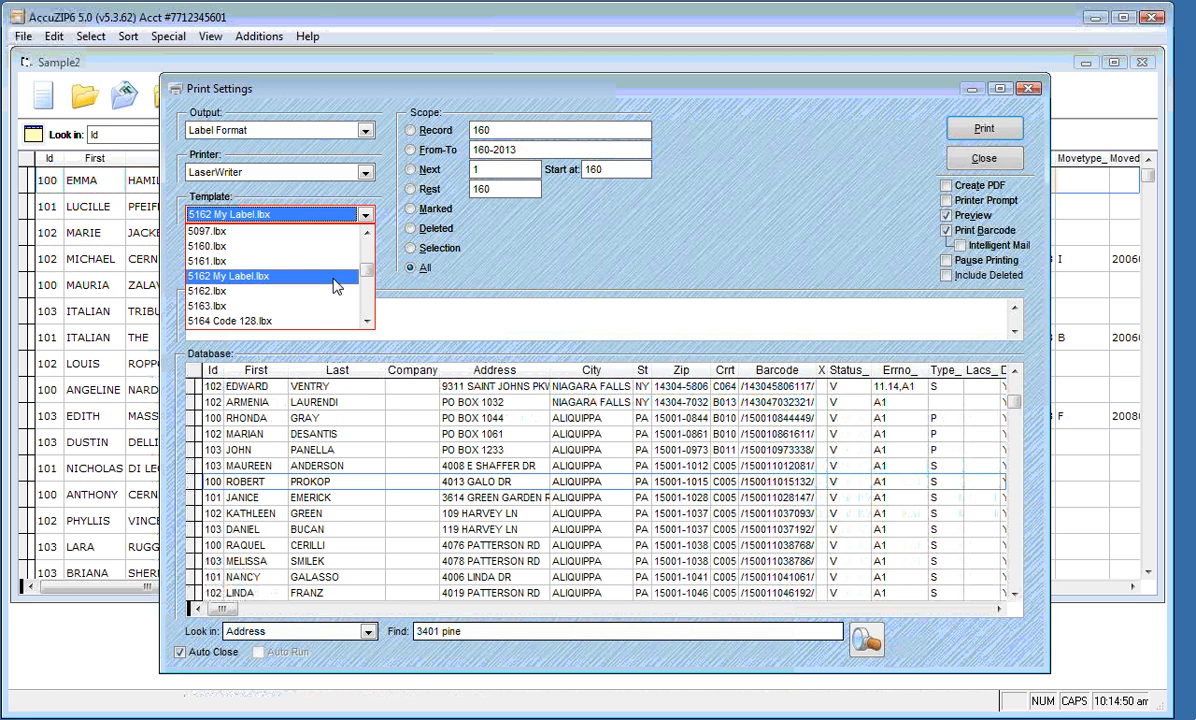
{"action": "left_click", "coordinate": [334, 277]}
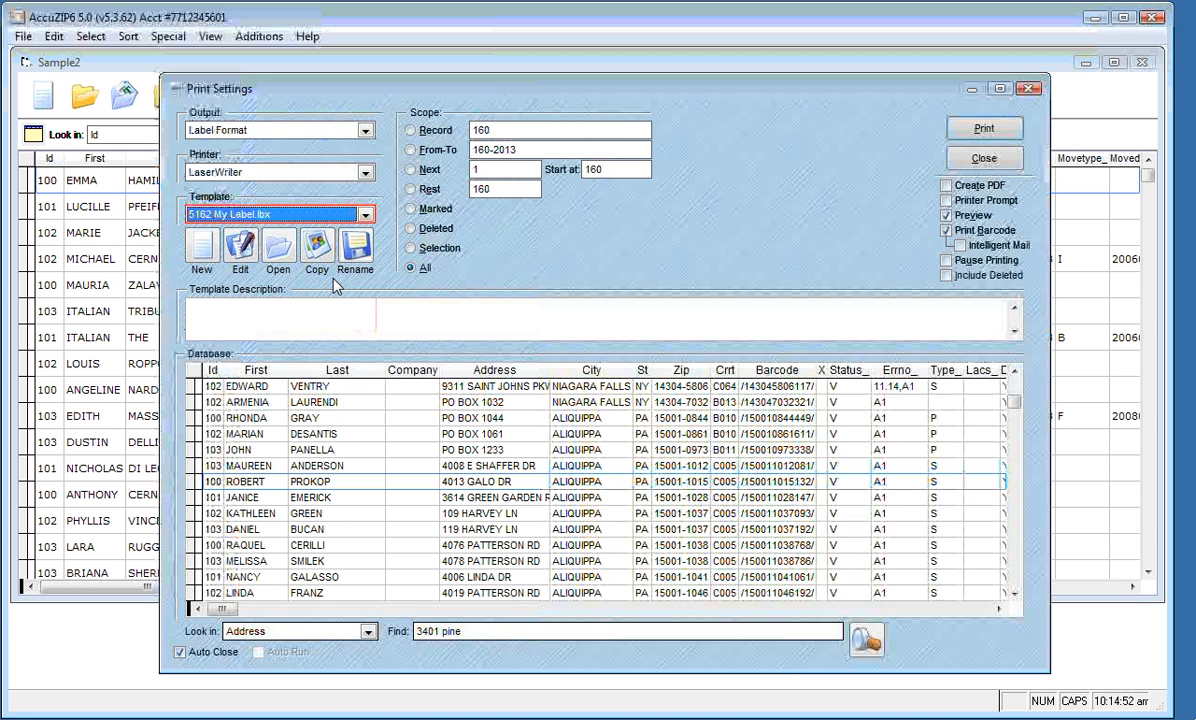
{"action": "left_click", "coordinate": [240, 250]}
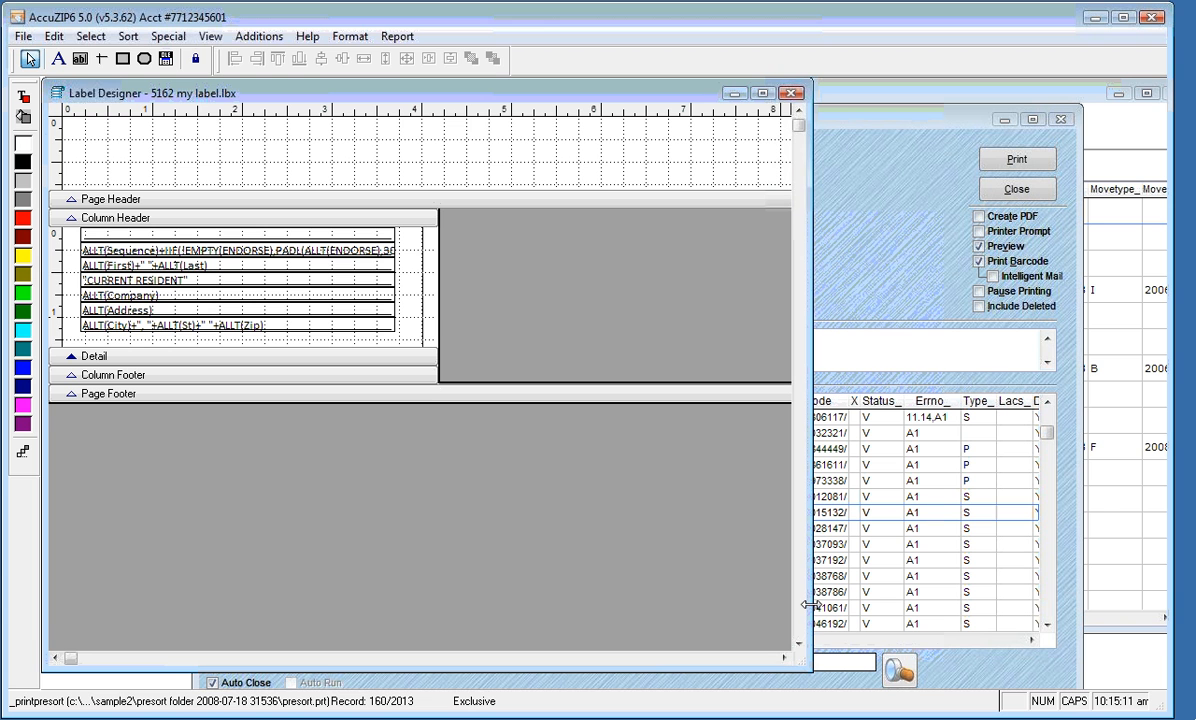
Color the CURRENT RESIDENT field's text red and open its Field Properties
{"action": "left_click", "coordinate": [192, 283]}
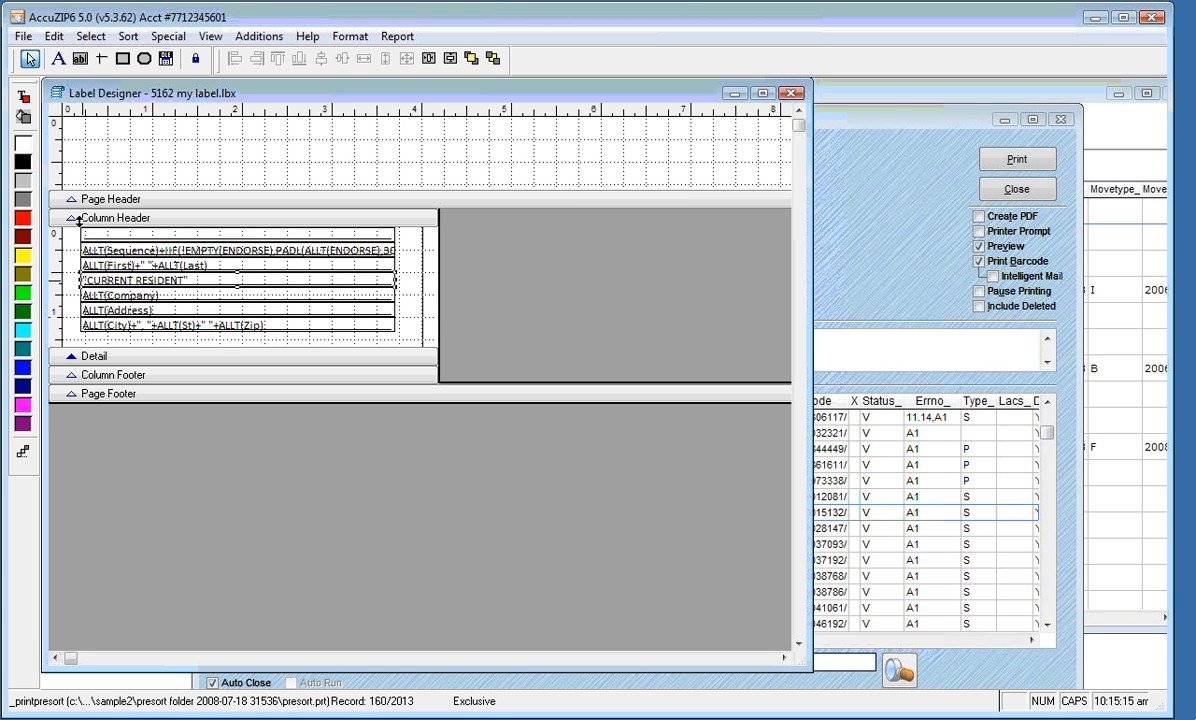
{"action": "left_click", "coordinate": [24, 104]}
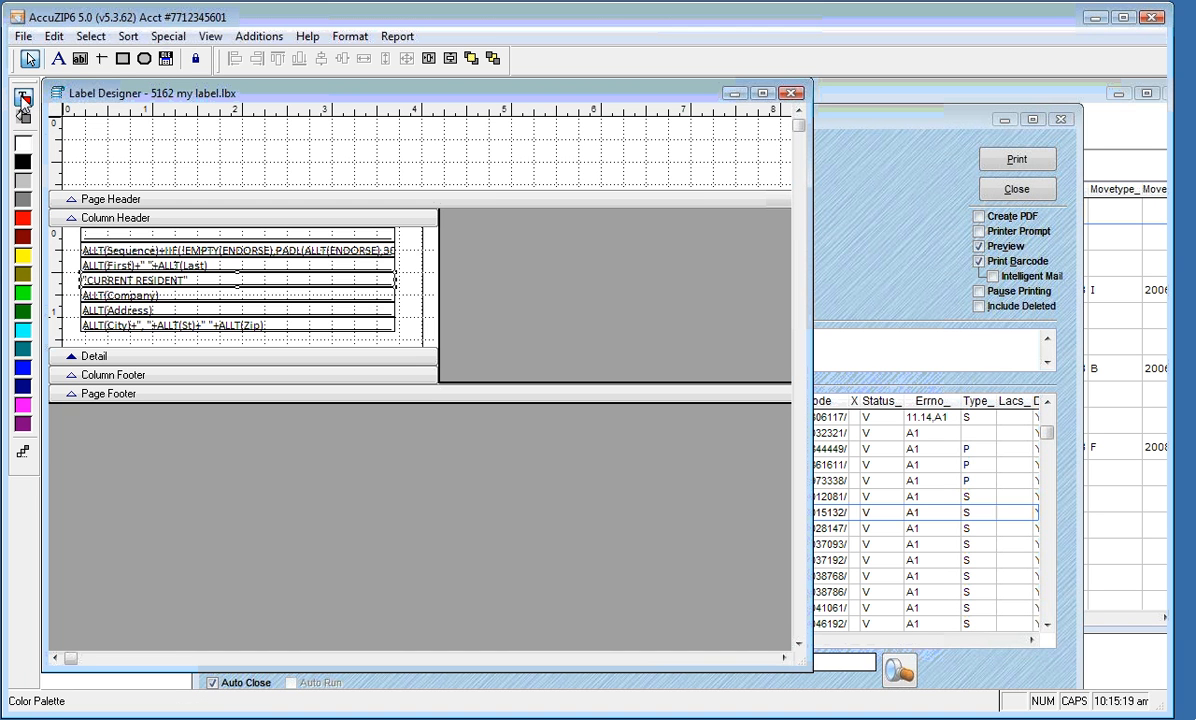
{"action": "left_click", "coordinate": [24, 220]}
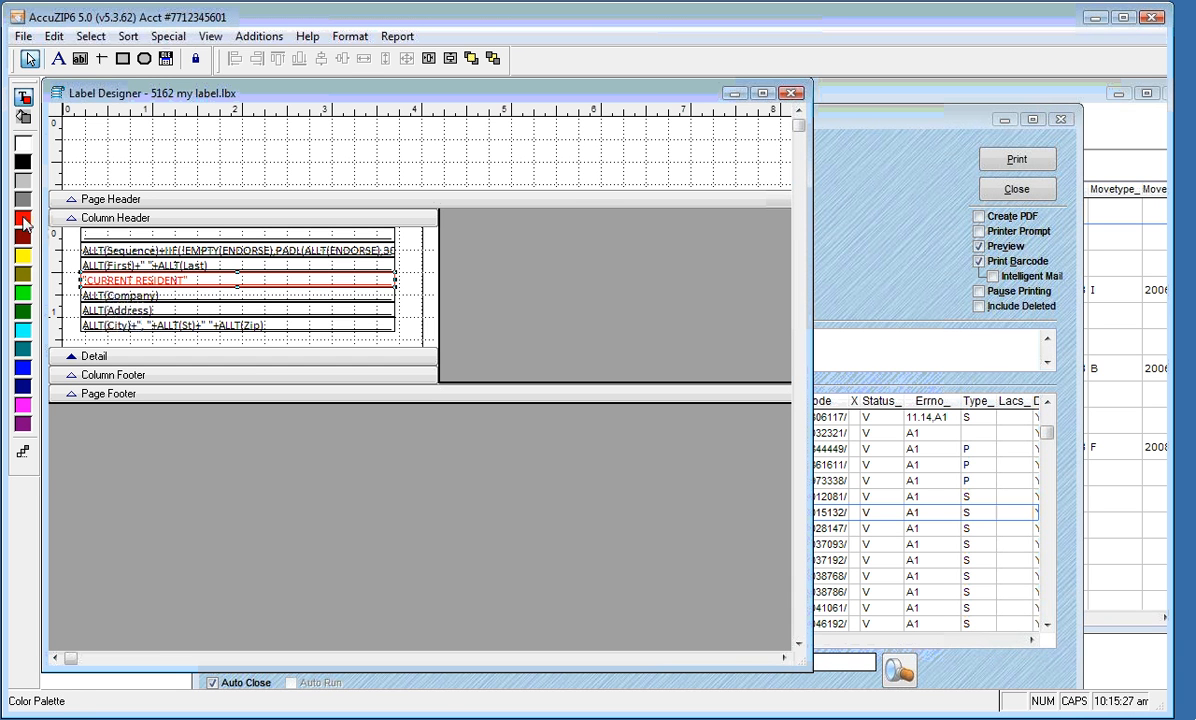
{"action": "double_click", "coordinate": [130, 280]}
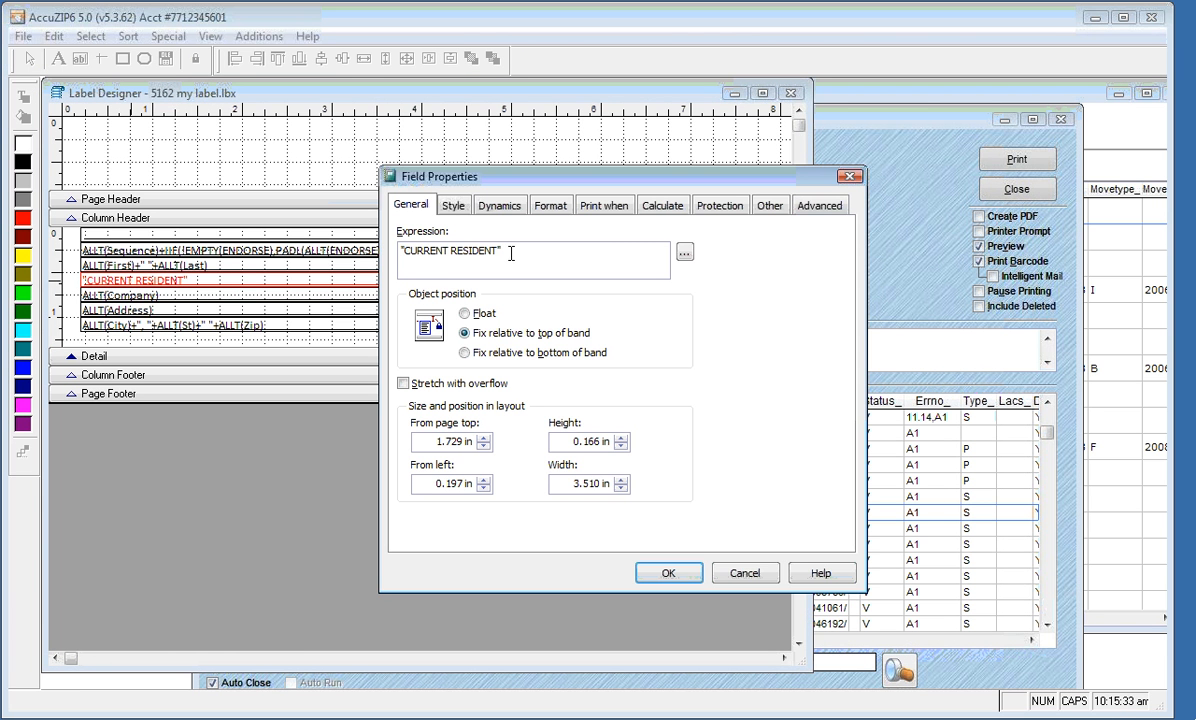
Set the CURRENT RESIDENT field's print-when expression to !EMPTY(ank_)
{"action": "left_click_drag", "start_coordinate": [505, 252], "coordinate": [395, 250]}
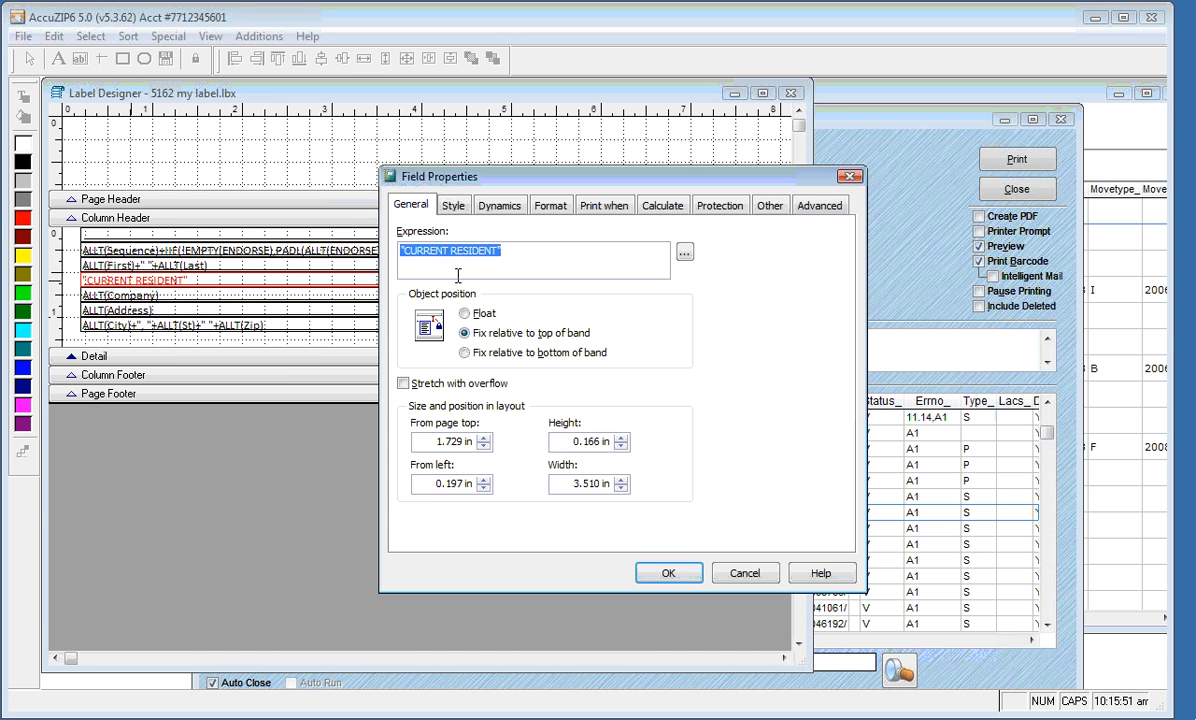
{"action": "left_click", "coordinate": [618, 207]}
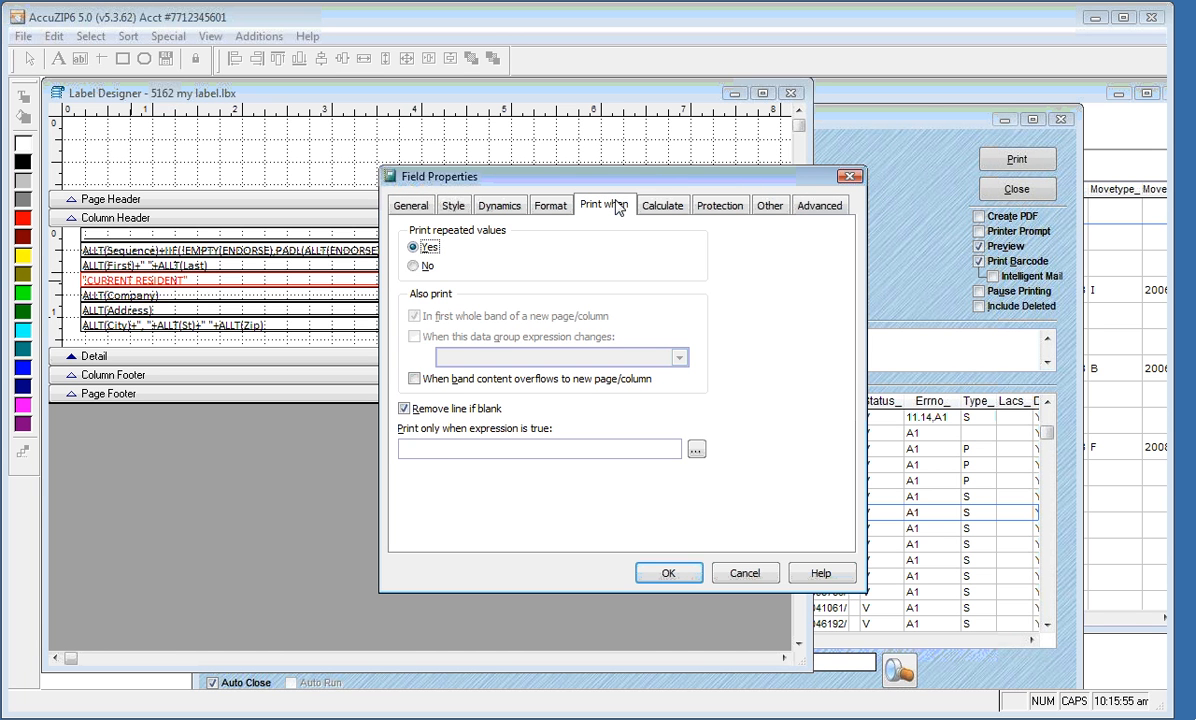
{"action": "left_click", "coordinate": [418, 447]}
{"action": "type", "text": "!E"}
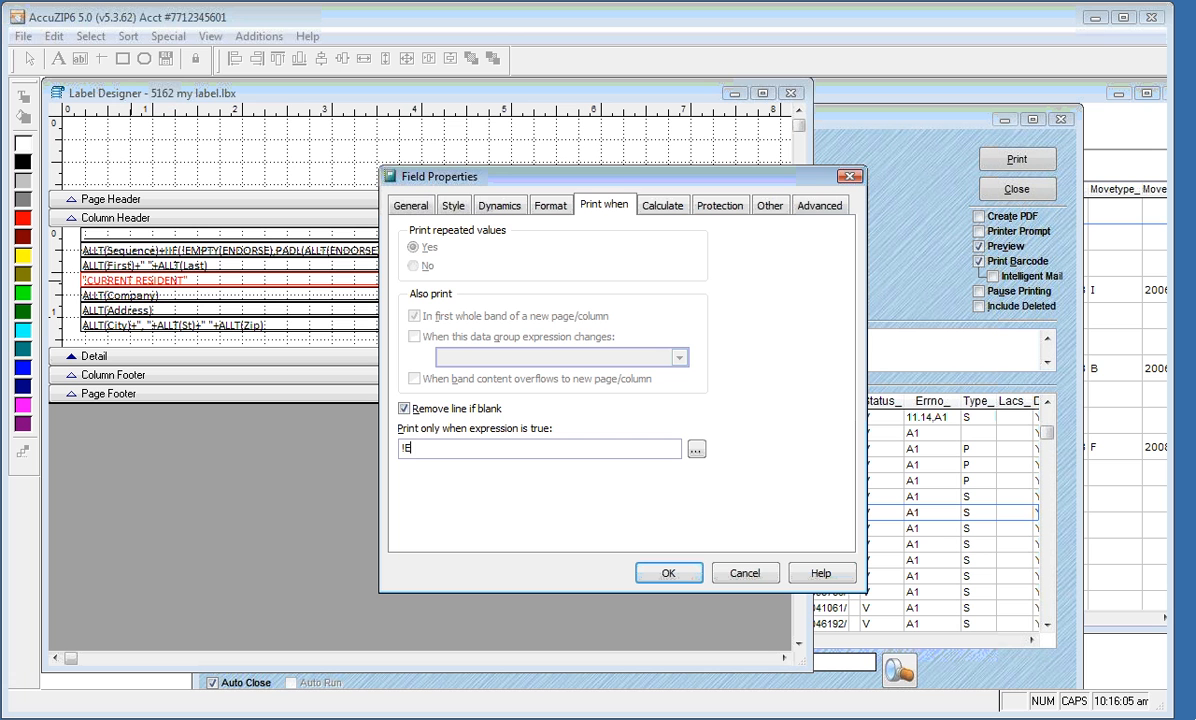
{"action": "type", "text": "MPTY("}
{"action": "key", "text": "Caps_Lock"}
{"action": "type", "text": "ank_)"}
{"action": "left_click_drag", "start_coordinate": [437, 449], "coordinate": [452, 449]}
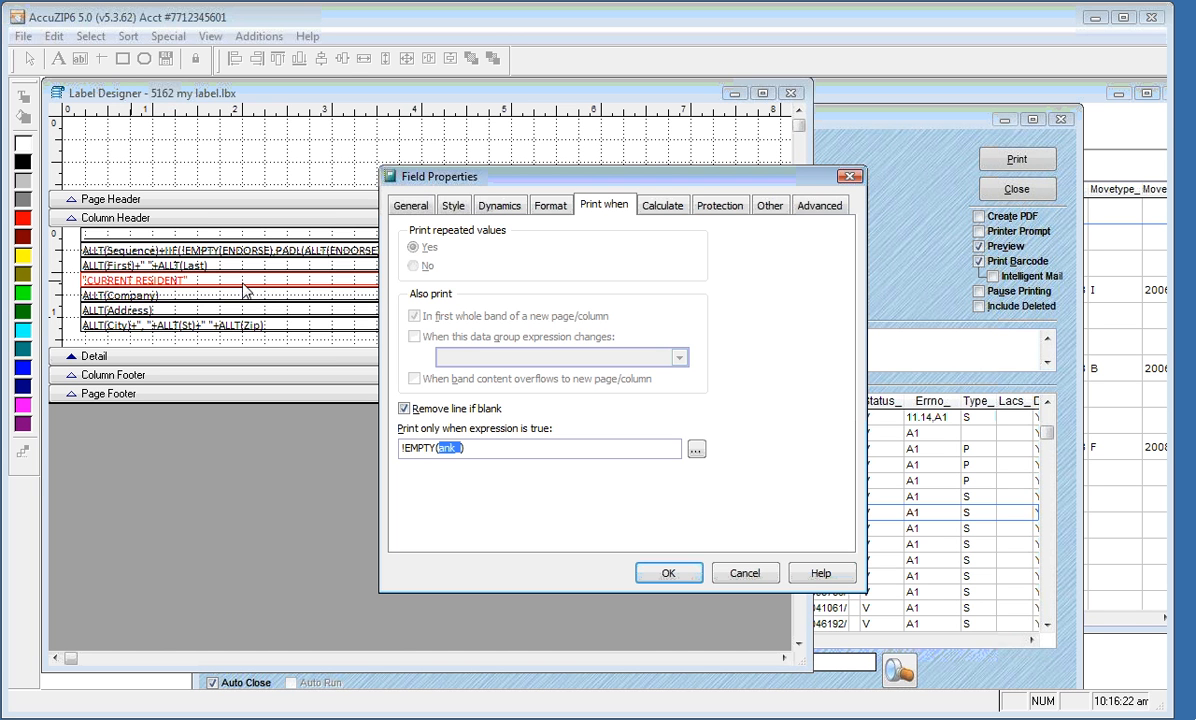
{"action": "left_click_drag", "start_coordinate": [404, 447], "coordinate": [469, 446]}
{"action": "left_click", "coordinate": [668, 575]}
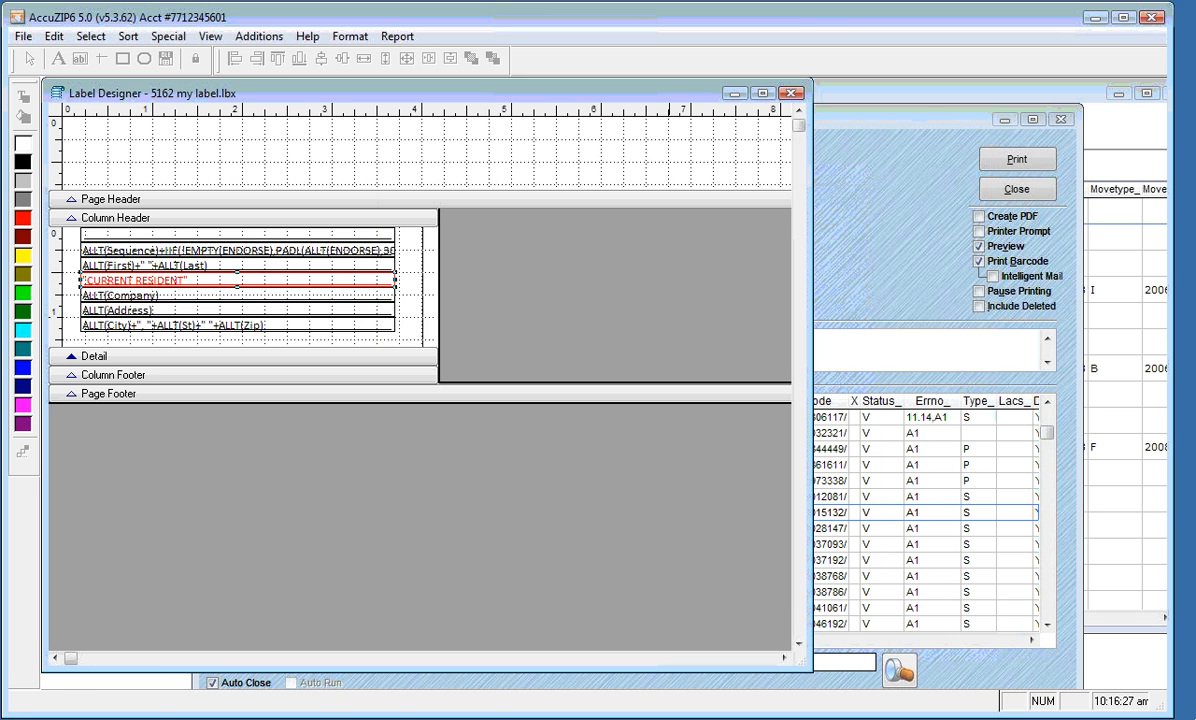
Give the ALLT(First)+" "+ALLT(Last) name field the print-when condition EMPTY(ank_)
{"action": "left_click", "coordinate": [323, 268]}
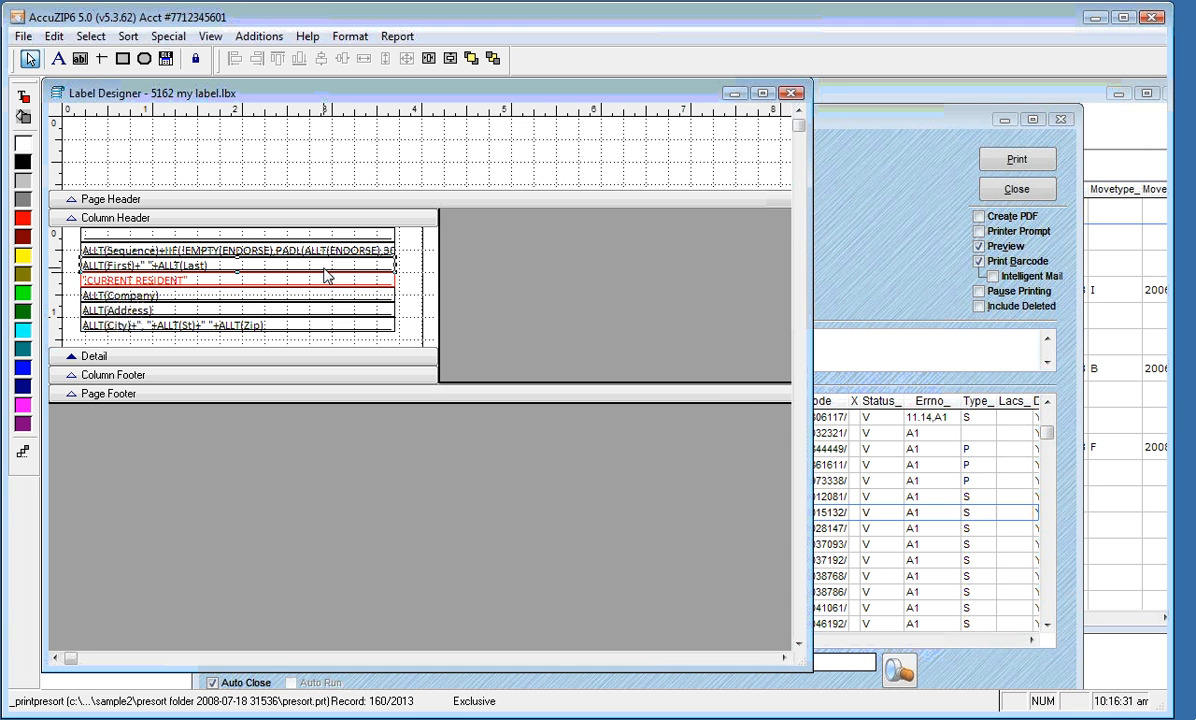
{"action": "double_click", "coordinate": [325, 276]}
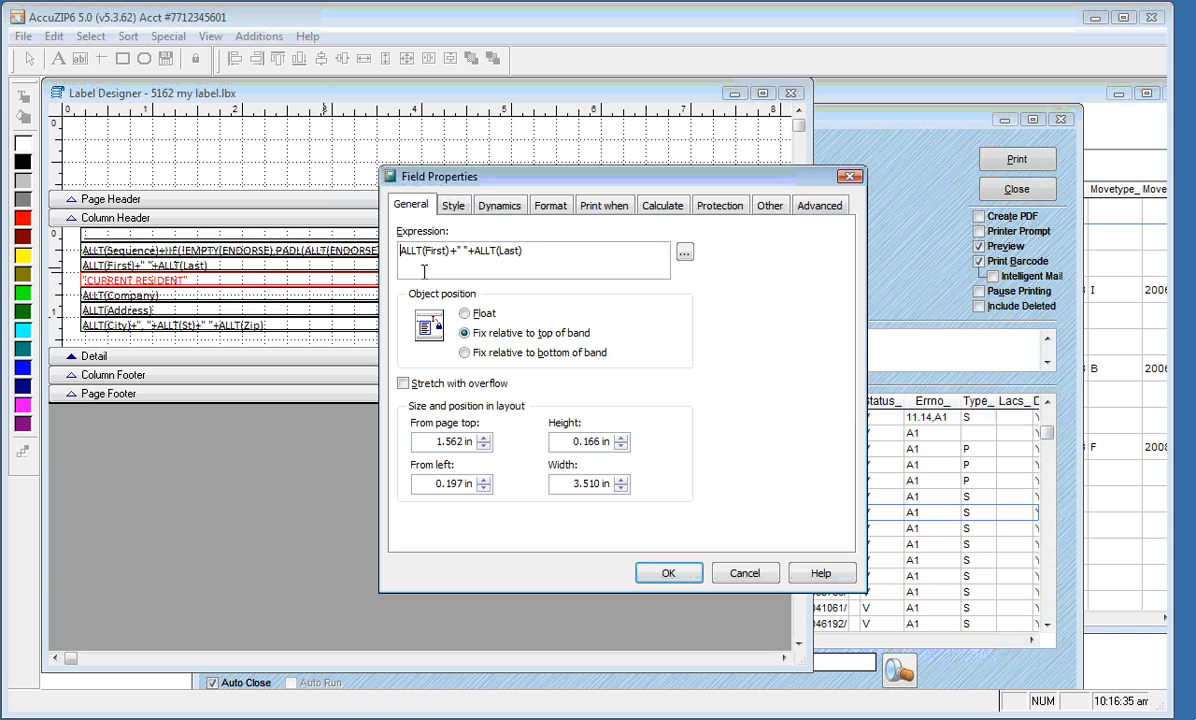
{"action": "left_click", "coordinate": [599, 208]}
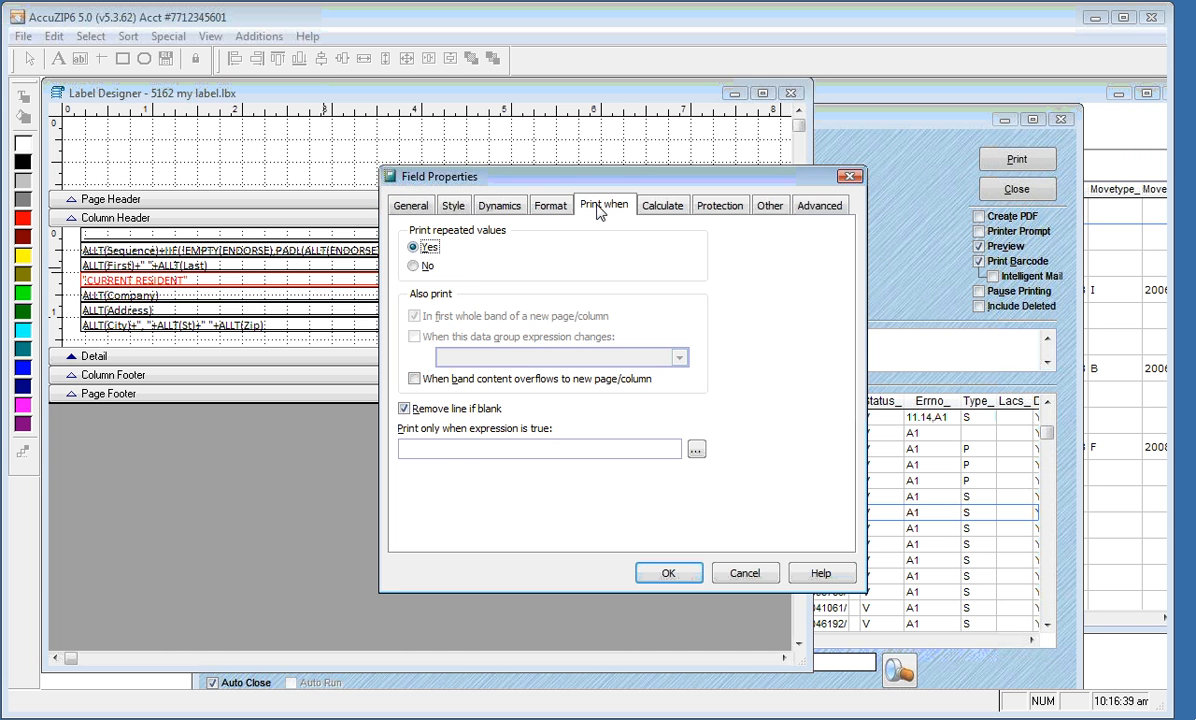
{"action": "left_click", "coordinate": [452, 446]}
{"action": "type", "text": "EMPTY(ank_)"}
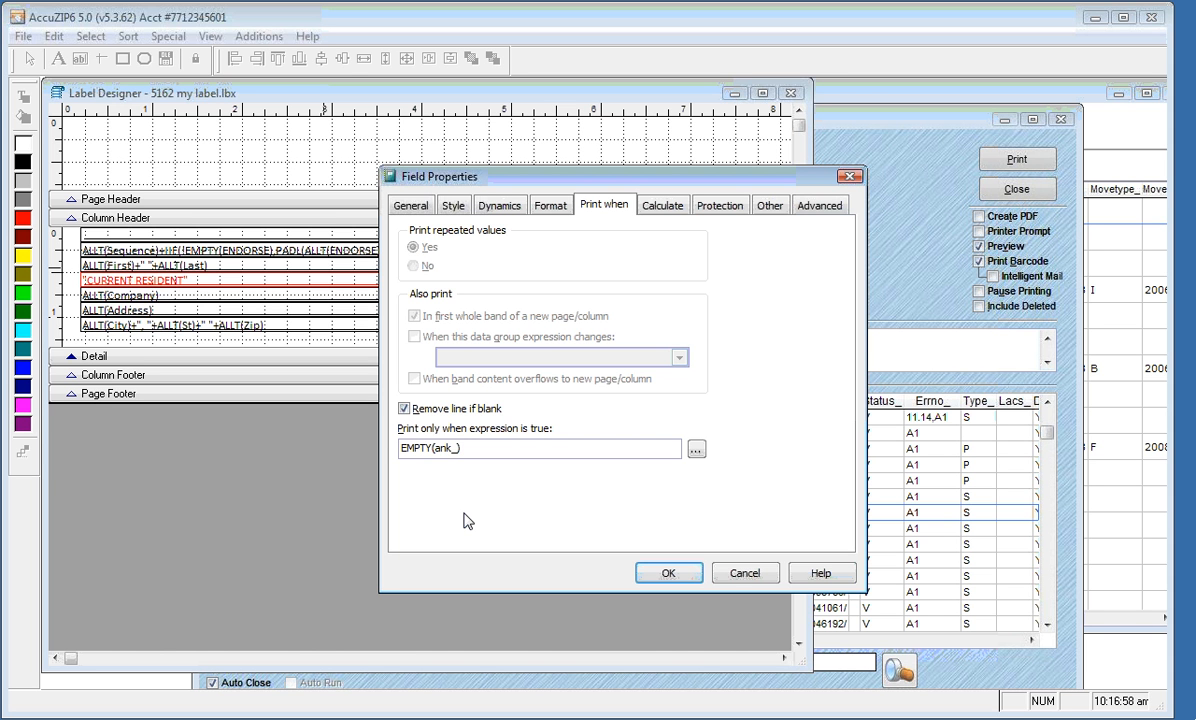
{"action": "left_click", "coordinate": [648, 572]}
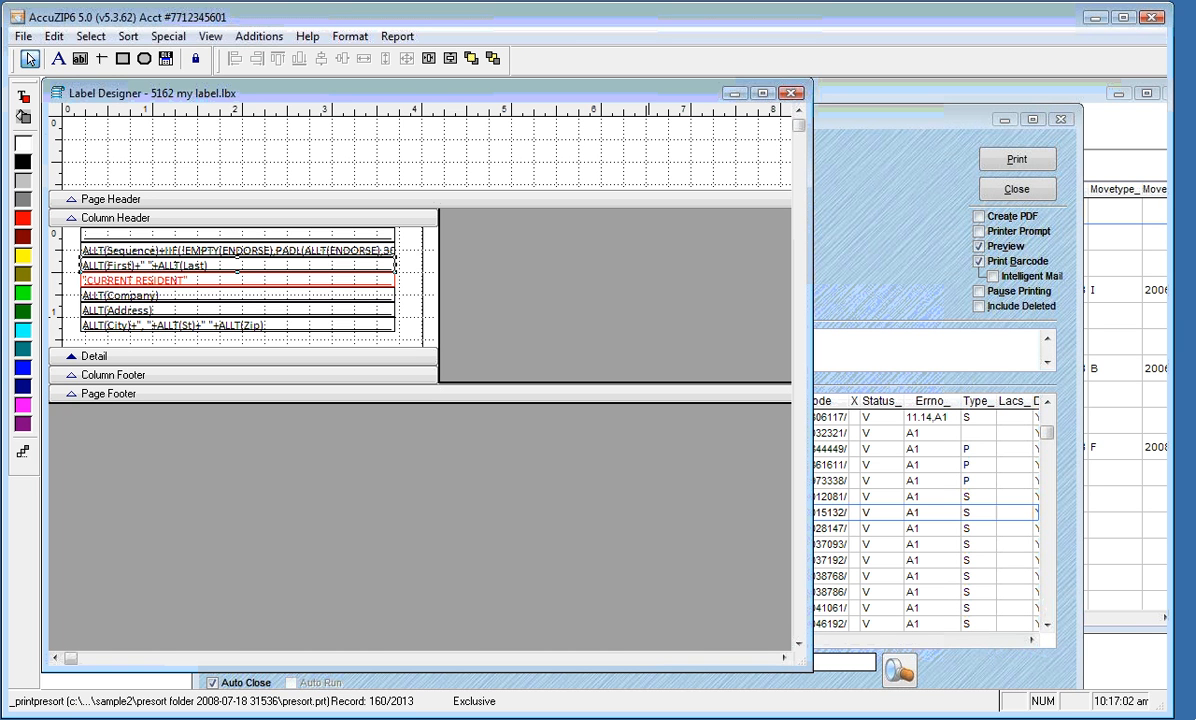
Jump to page 24 of the print preview to check the red CURRENT RESIDENT, then close it
{"action": "right_click", "coordinate": [347, 153]}
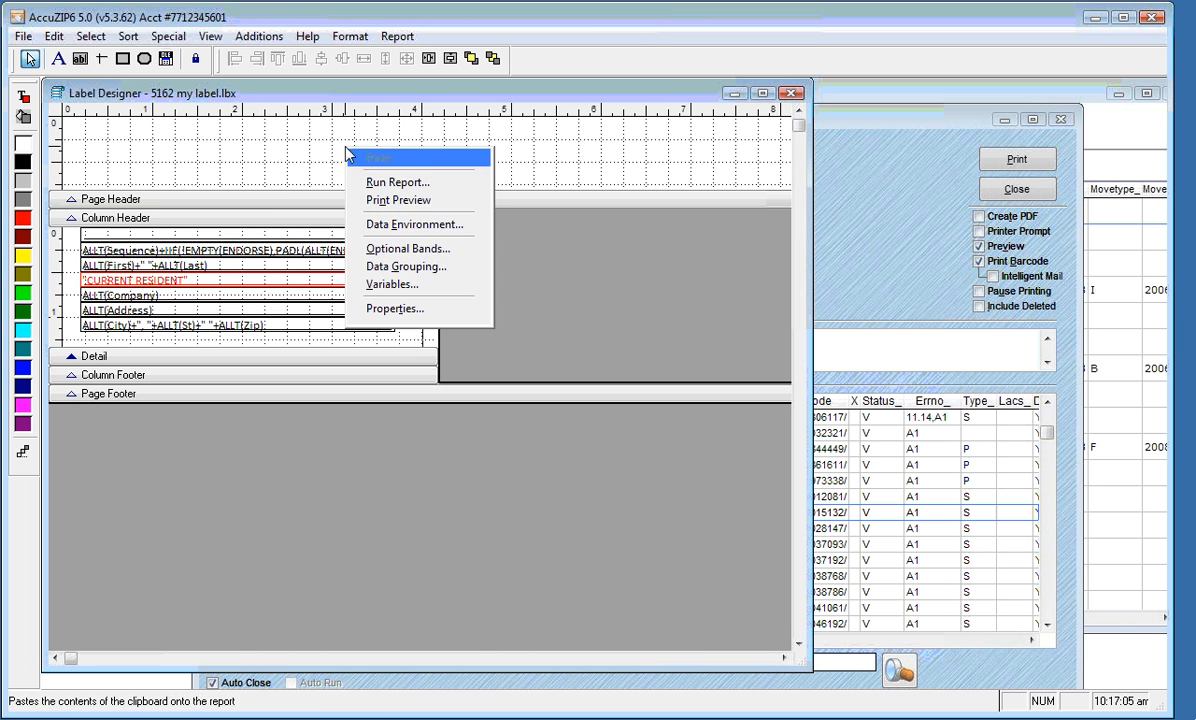
{"action": "left_click", "coordinate": [369, 206]}
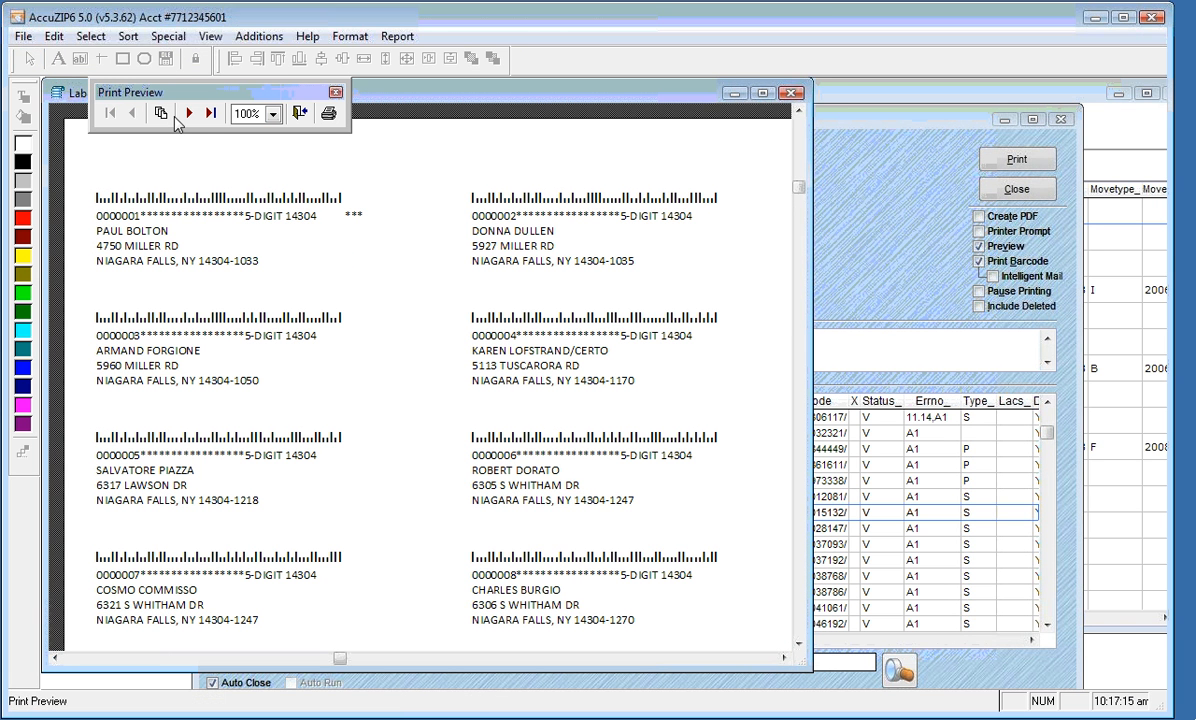
{"action": "left_click", "coordinate": [161, 114]}
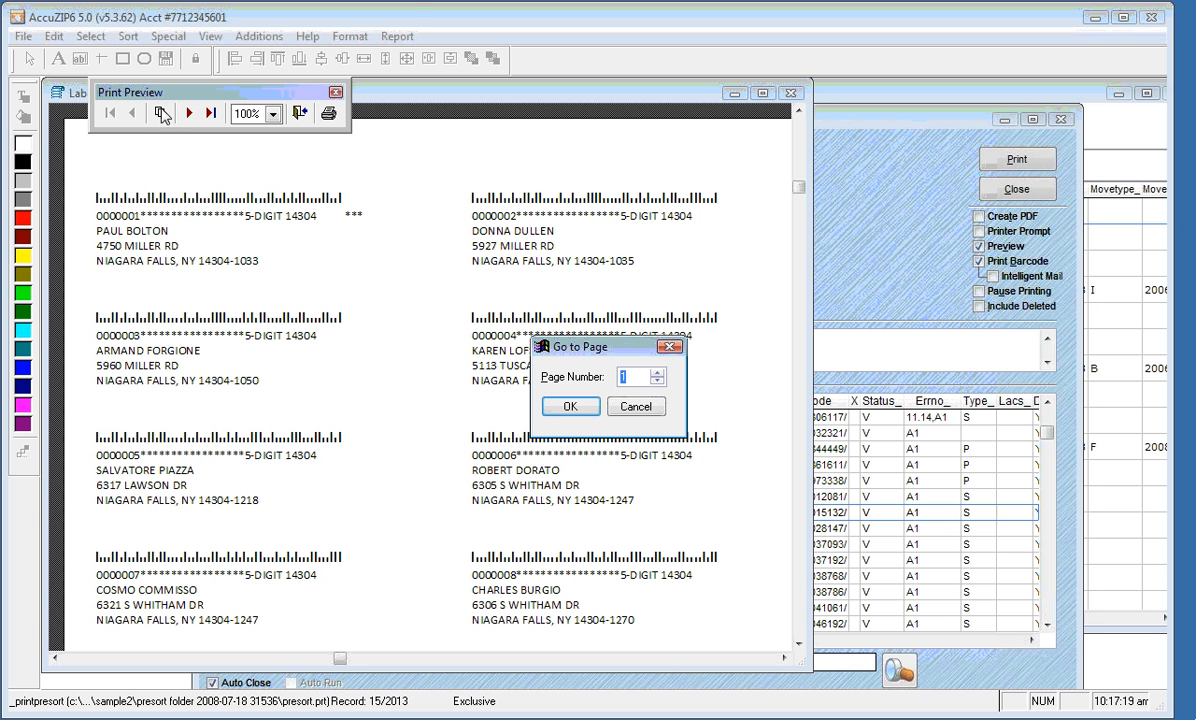
{"action": "type", "text": "44"}
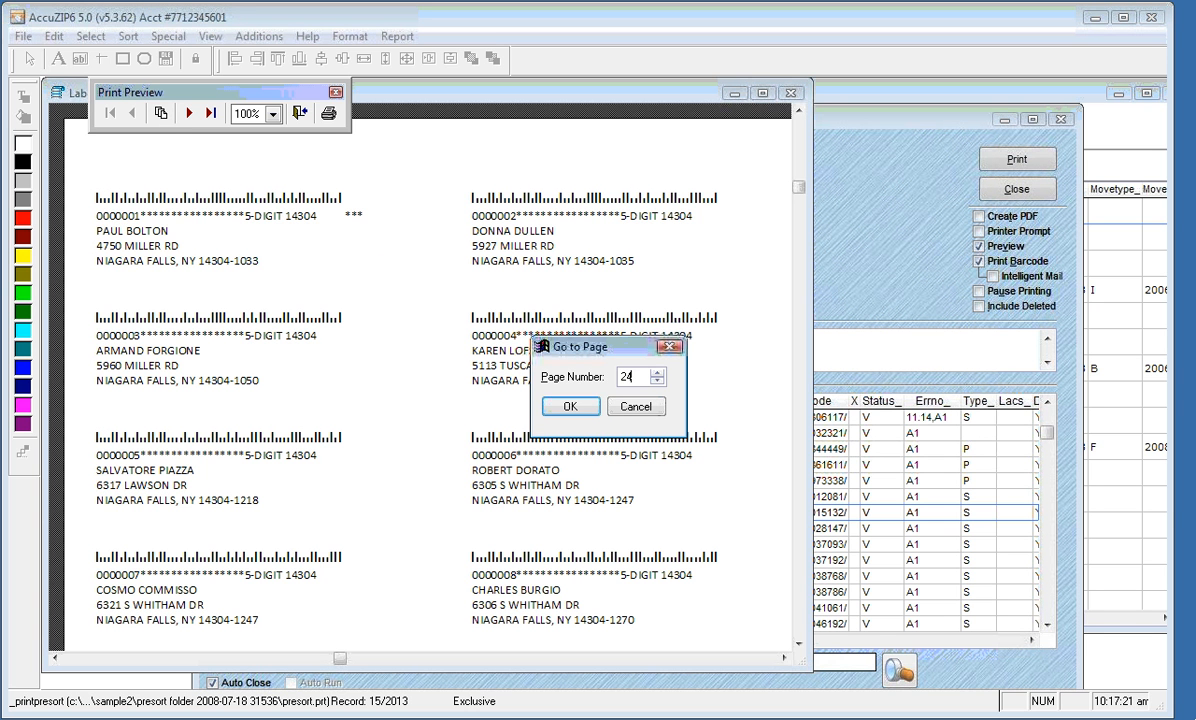
{"action": "left_click", "coordinate": [571, 407]}
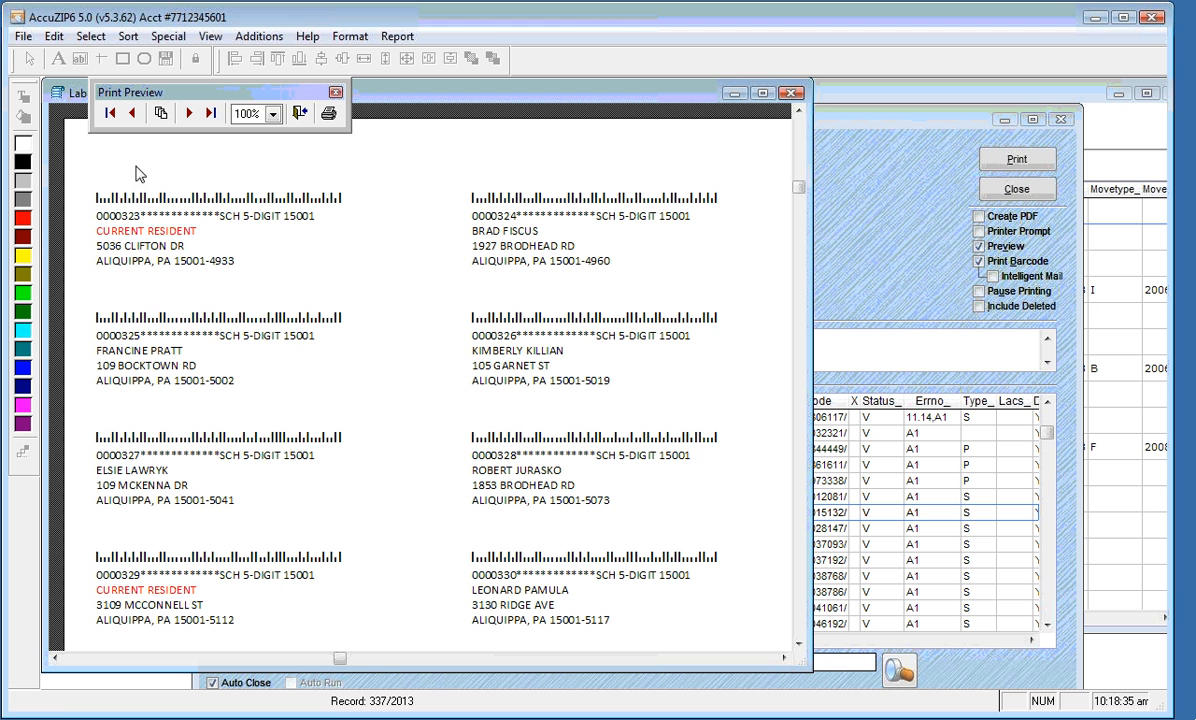
{"action": "left_click", "coordinate": [300, 115]}
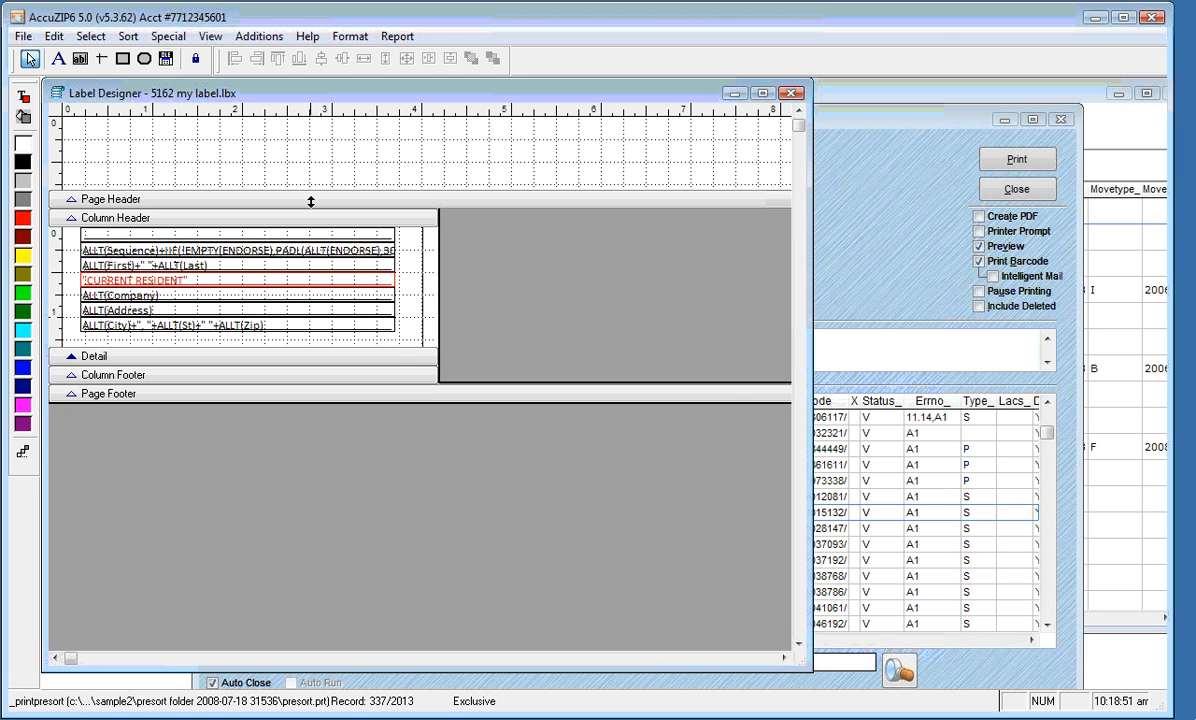
Enter 0.5 in as the Page Header band's Height in its band properties
{"action": "double_click", "coordinate": [290, 192]}
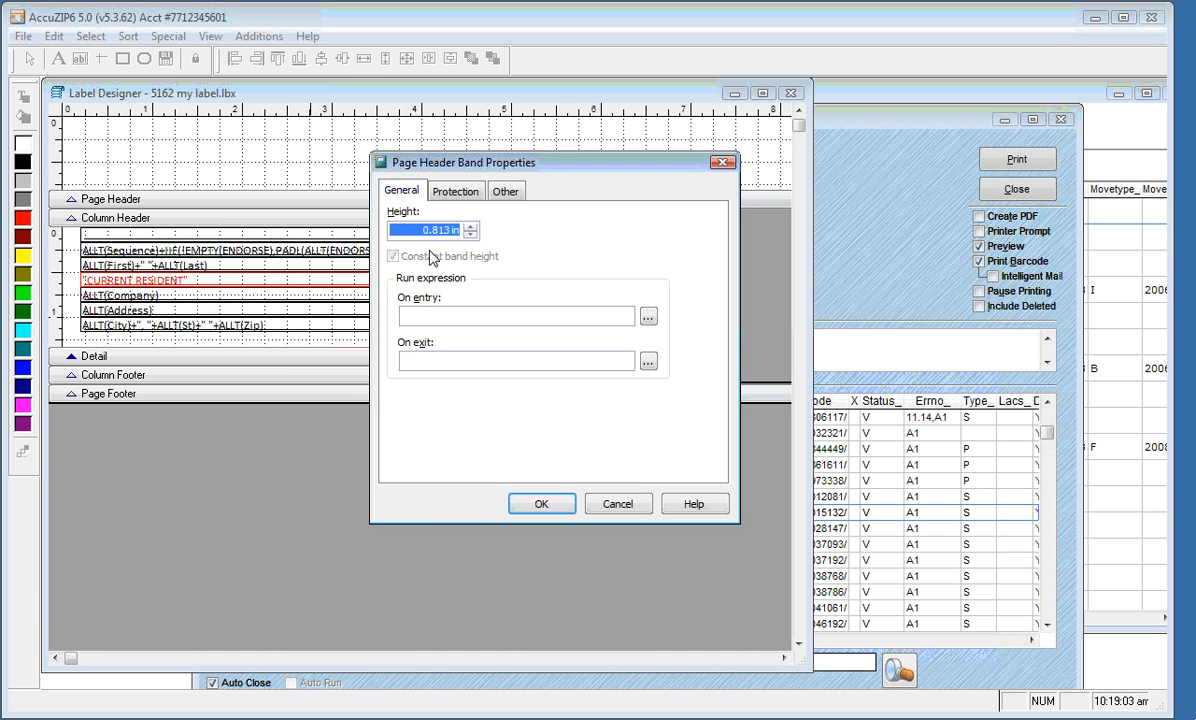
{"action": "type", "text": "0.5"}
{"action": "left_click", "coordinate": [539, 507]}
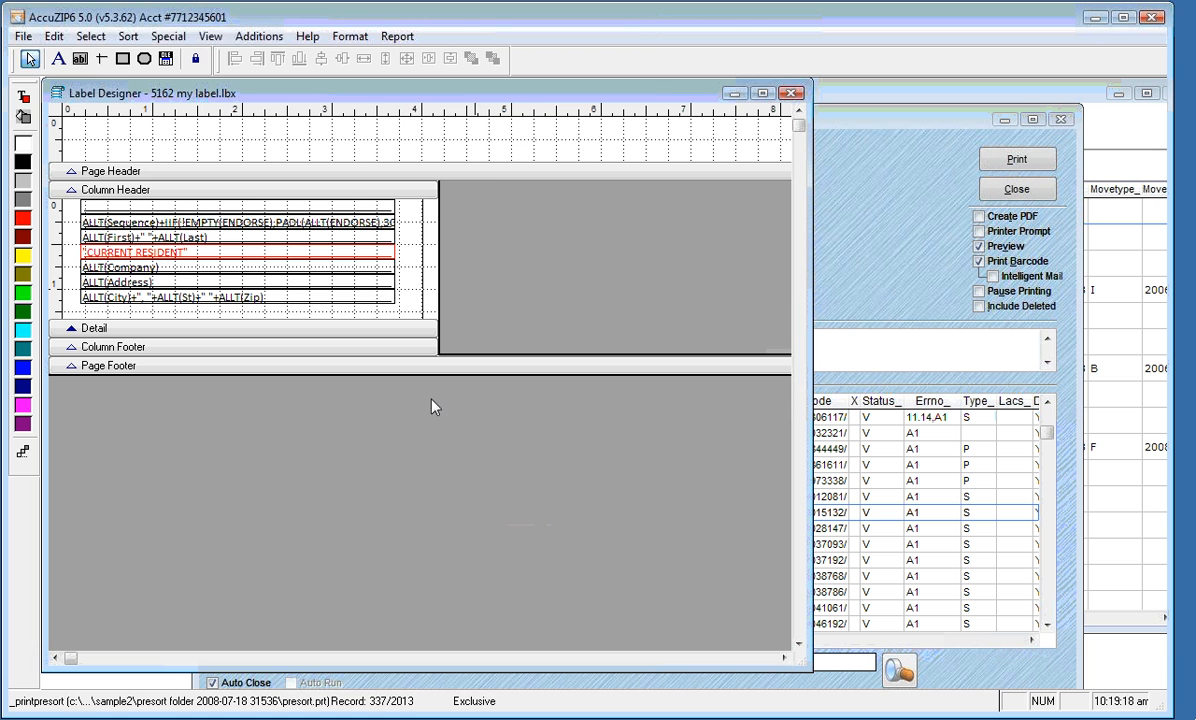
{"action": "right_click", "coordinate": [347, 148]}
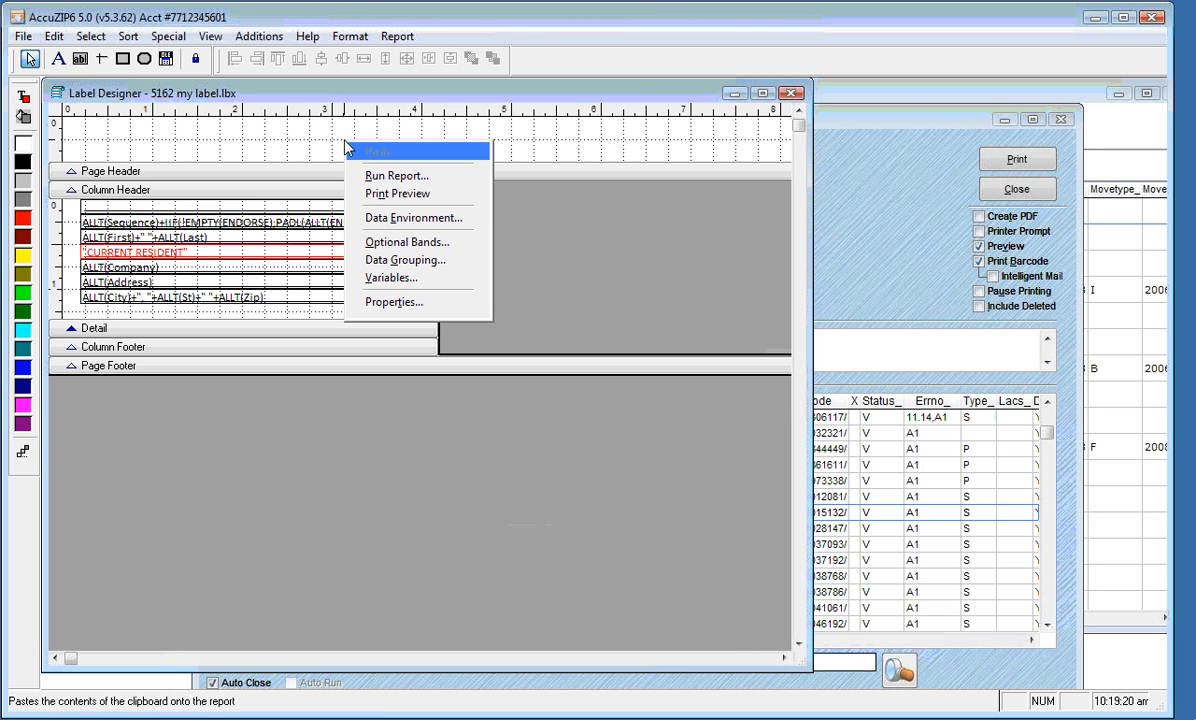
{"action": "left_click", "coordinate": [390, 193]}
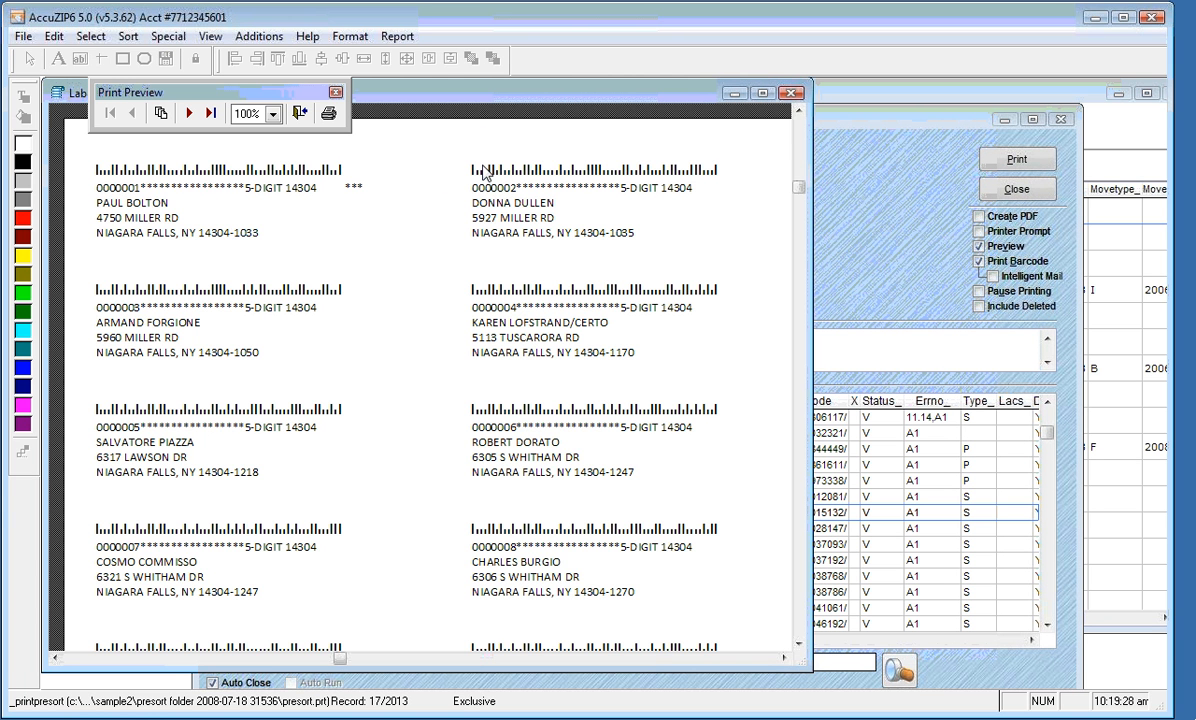
{"action": "left_click", "coordinate": [299, 113]}
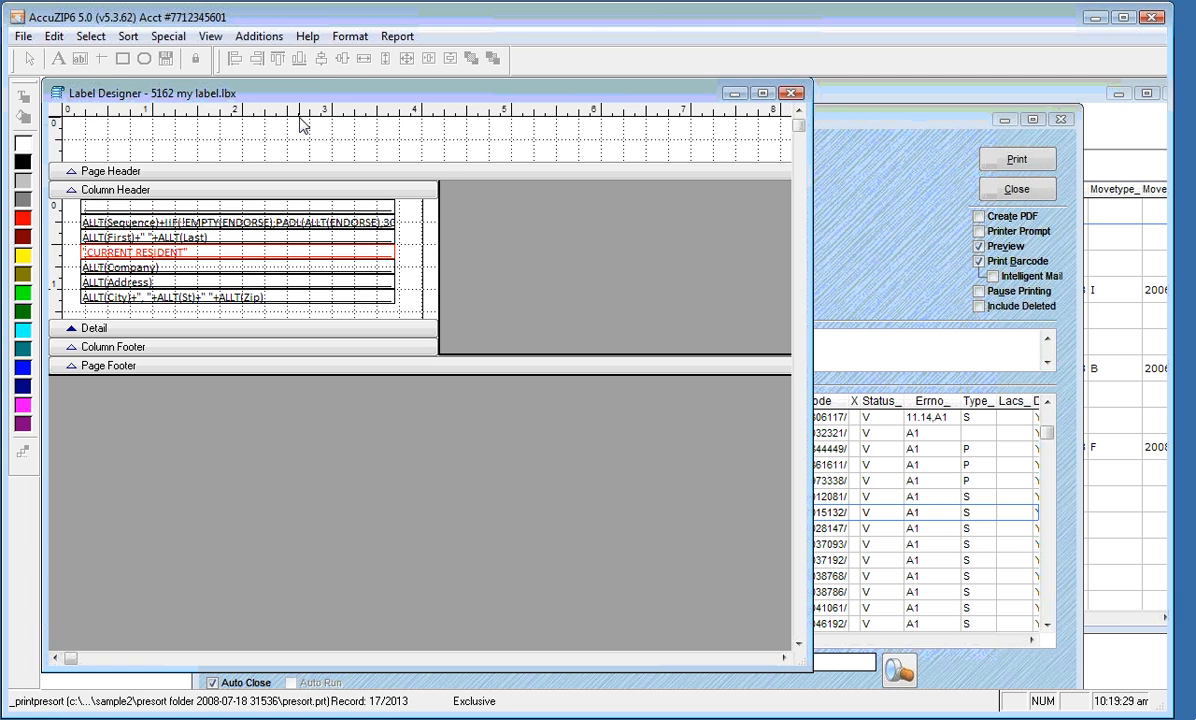
{"action": "double_click", "coordinate": [283, 156]}
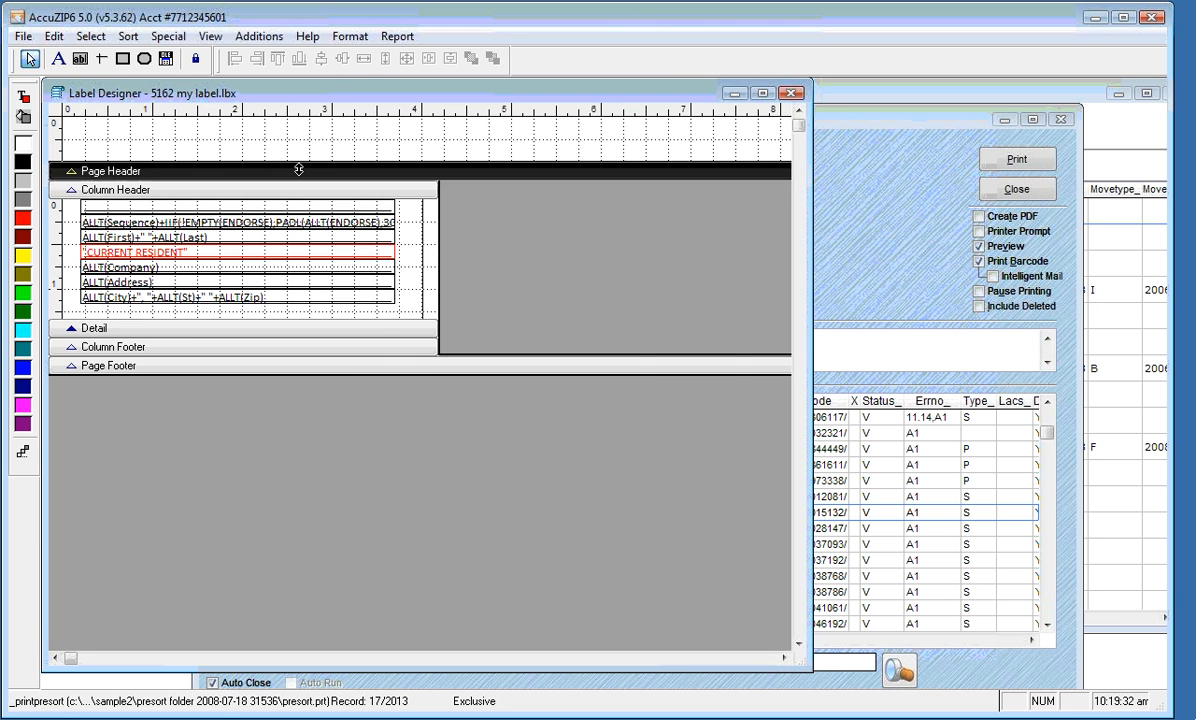
{"action": "type", "text": "0.813"}
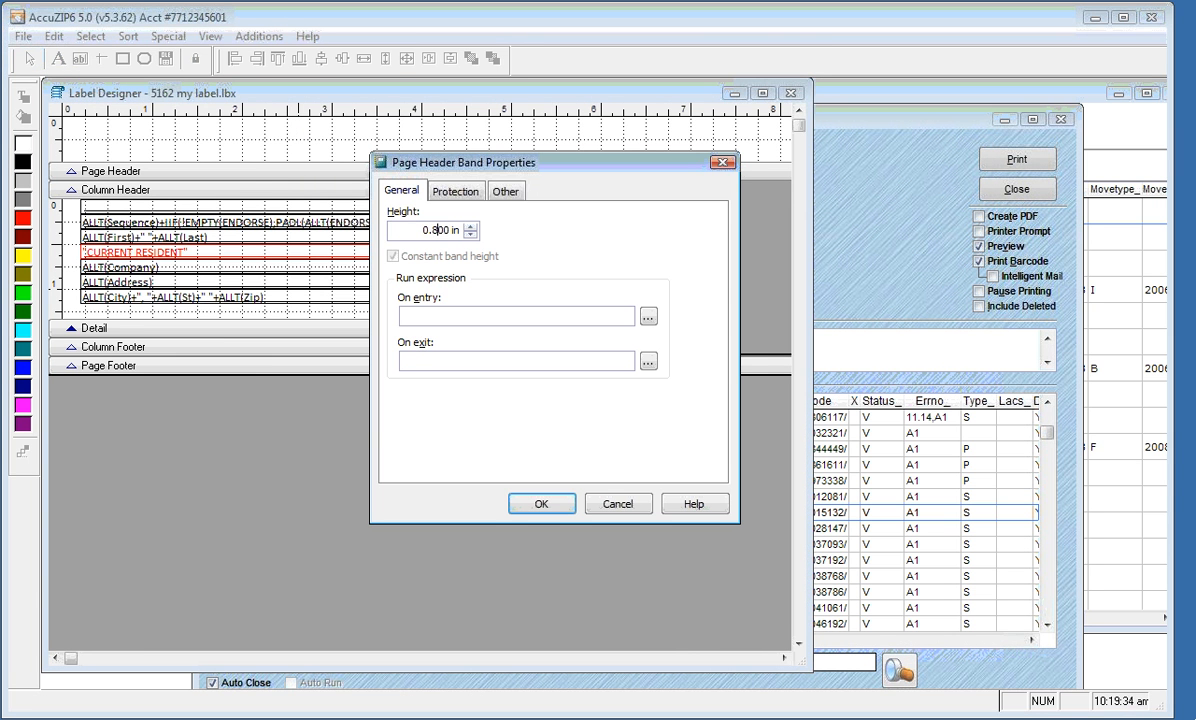
{"action": "key", "text": "Tab"}
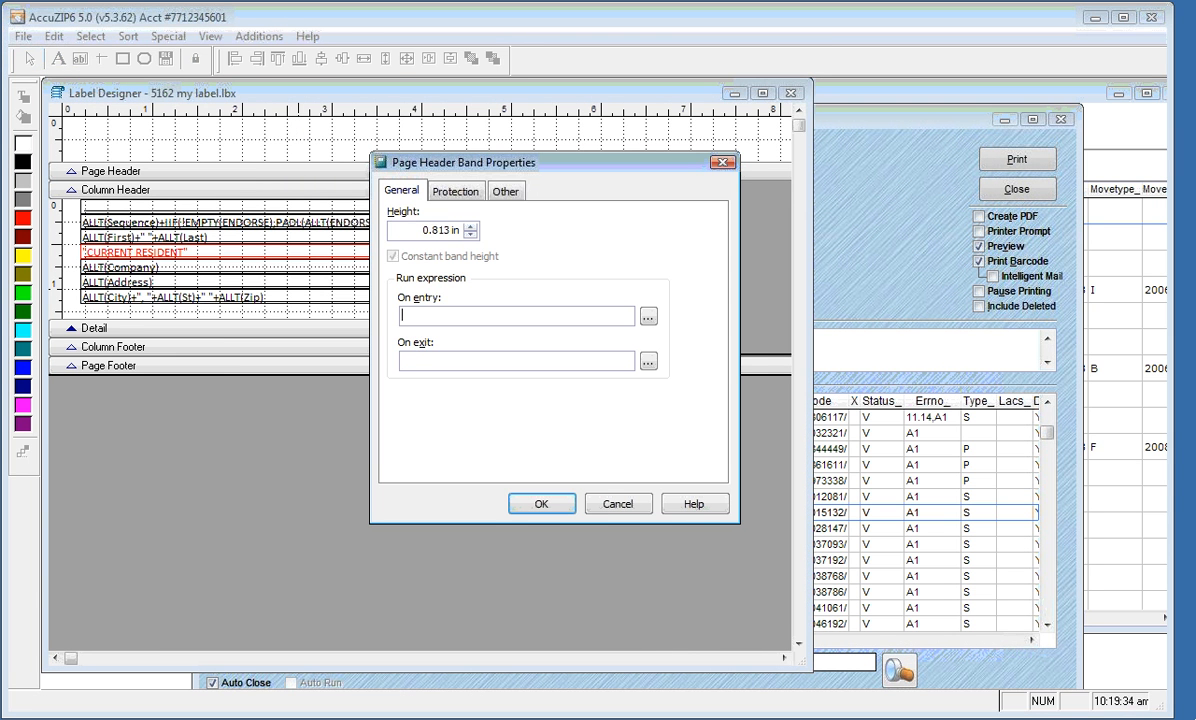
{"action": "left_click", "coordinate": [524, 506]}
{"action": "right_click", "coordinate": [377, 143]}
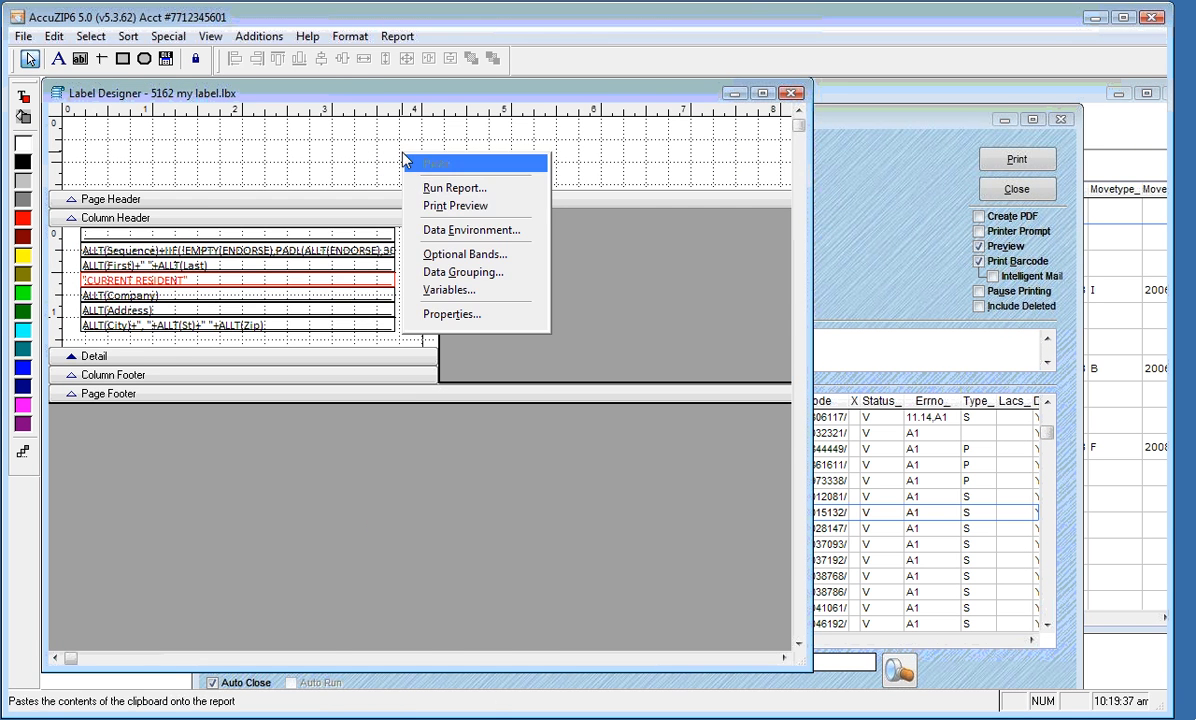
{"action": "left_click", "coordinate": [402, 203]}
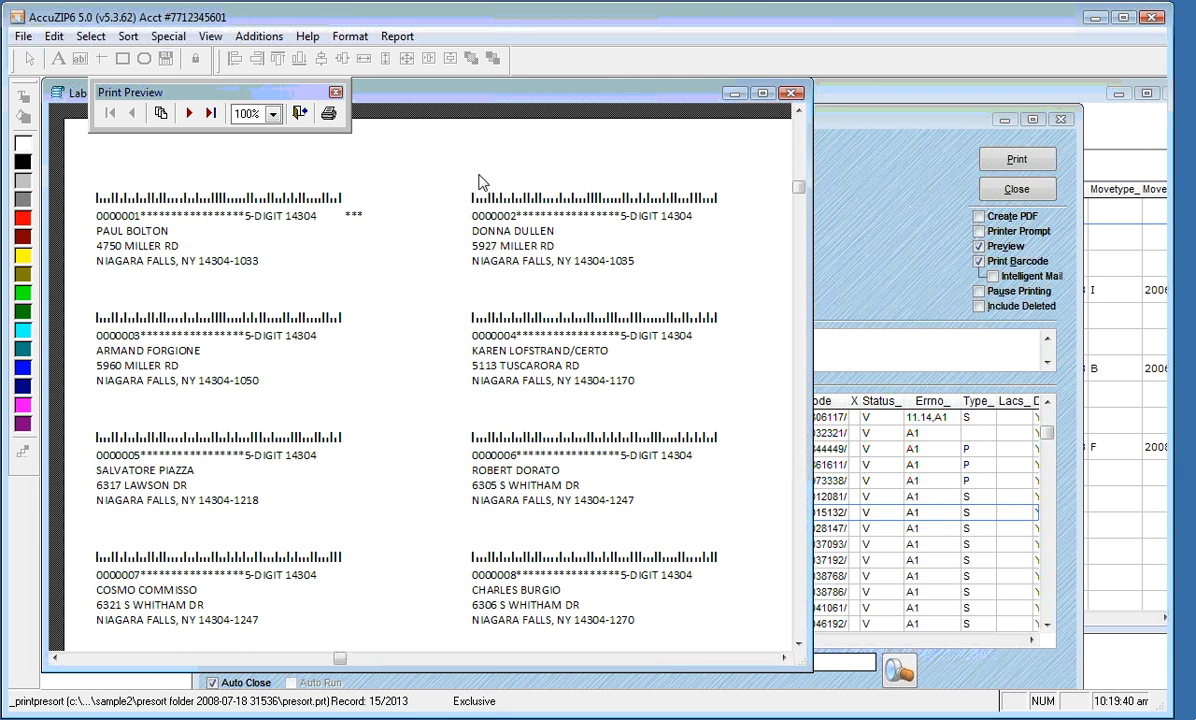
{"action": "left_click", "coordinate": [297, 114]}
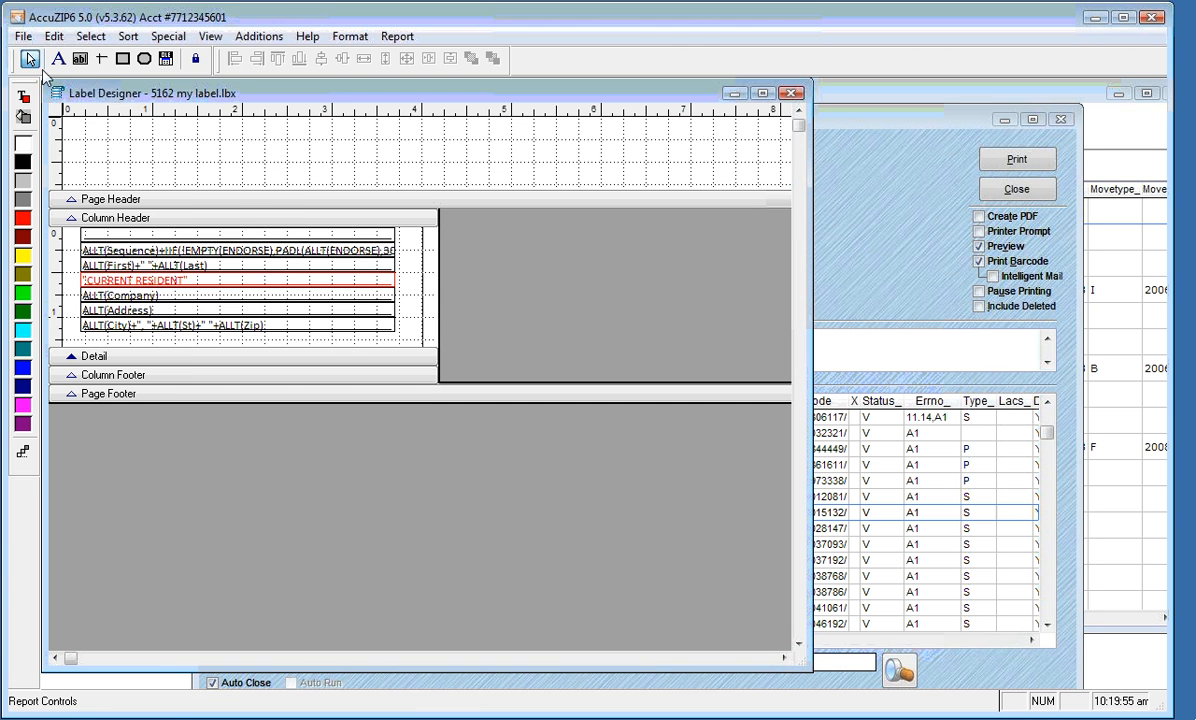
Set a 0.200 in left margin in Page Setup, leaving a 4.056 in column width
{"action": "left_click", "coordinate": [23, 37]}
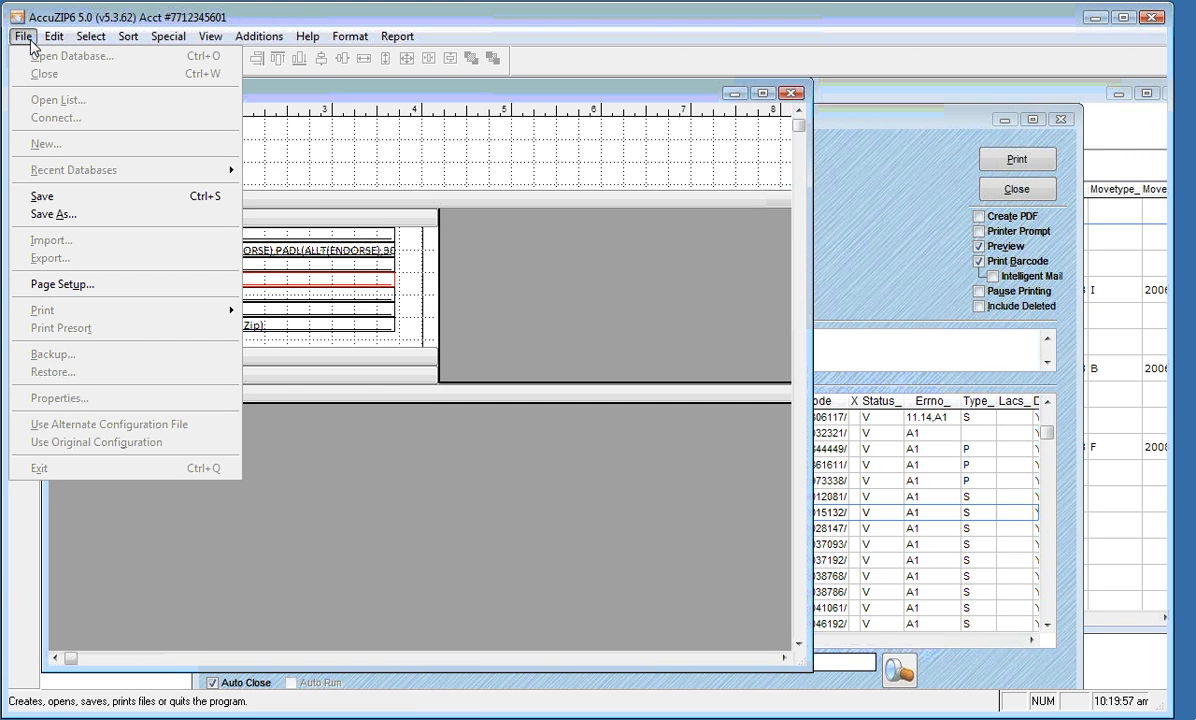
{"action": "left_click", "coordinate": [41, 285]}
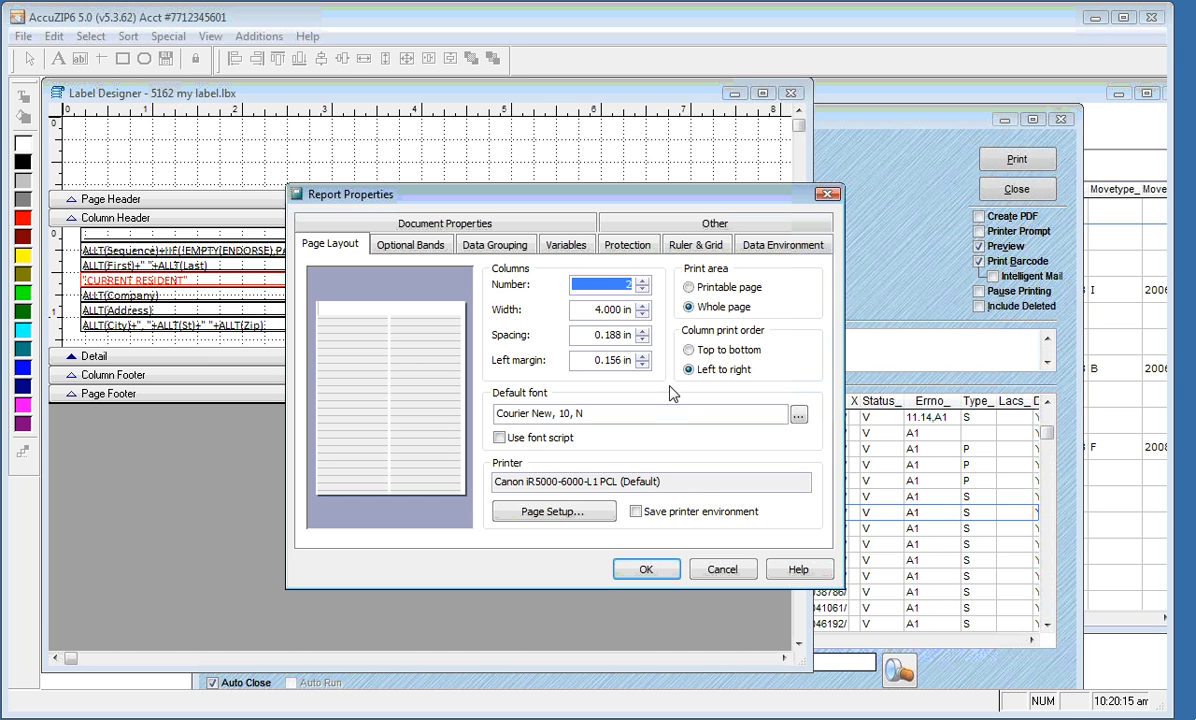
{"action": "key", "text": "Tab"}
{"action": "key", "text": "Tab"}
{"action": "key", "text": "Tab"}
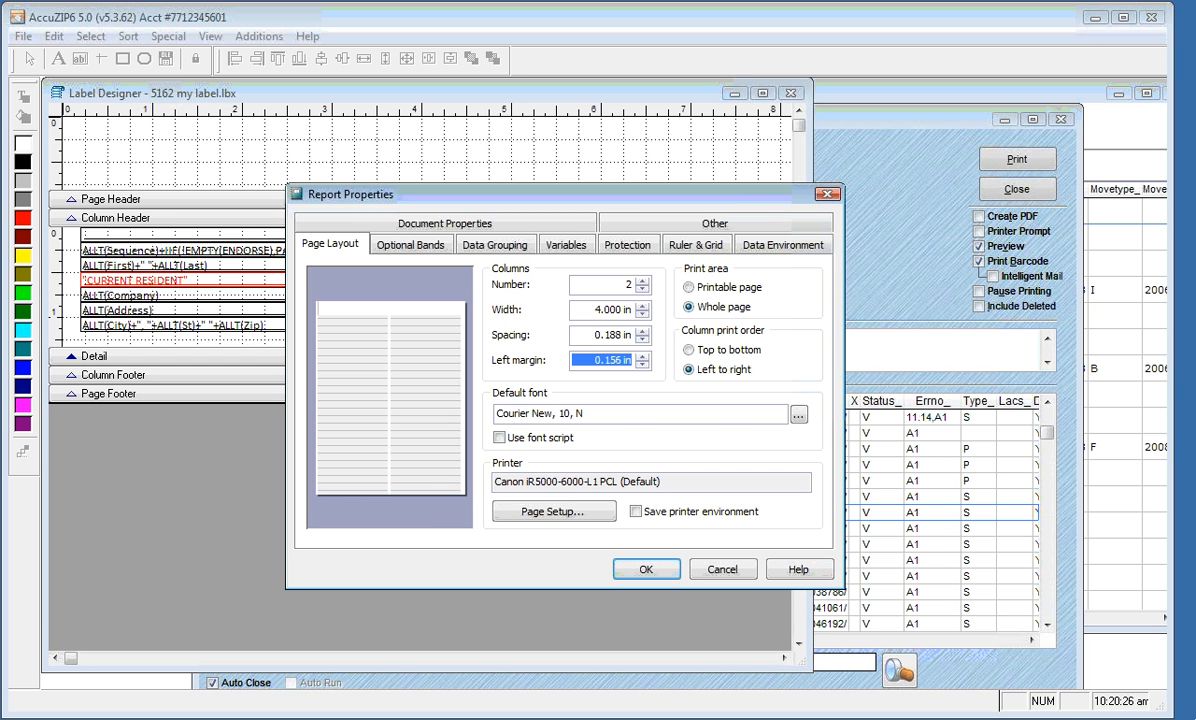
{"action": "type", "text": "0.2"}
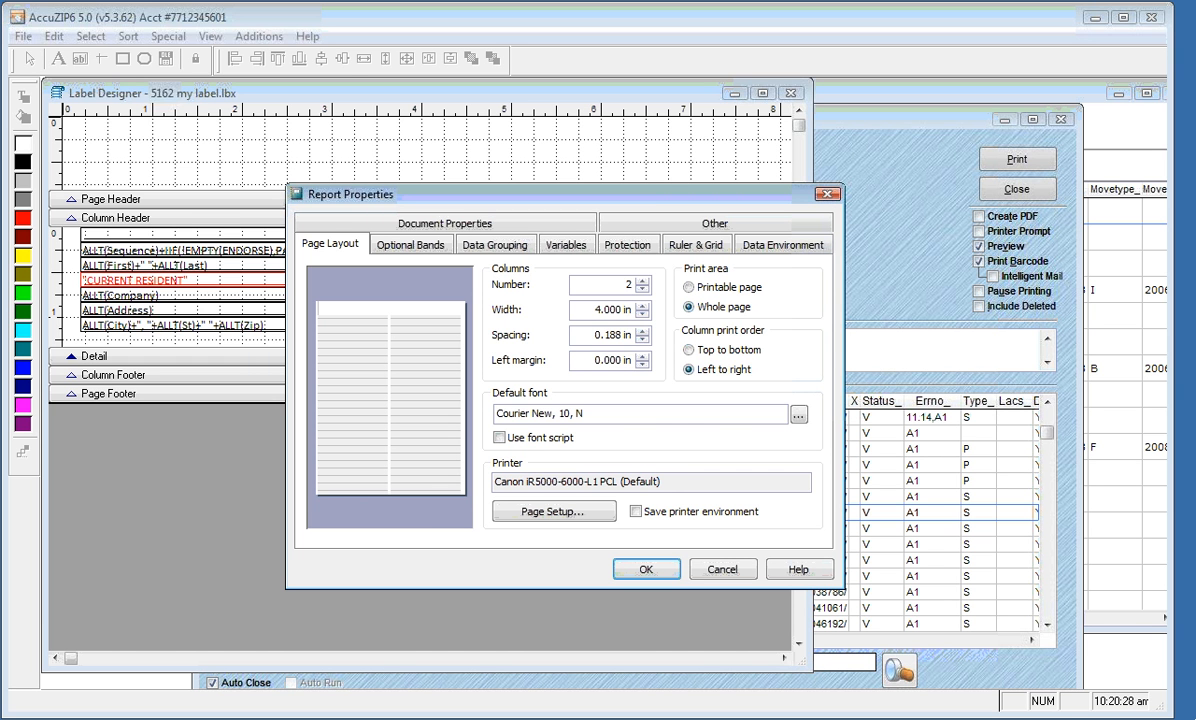
{"action": "key", "text": "Tab"}
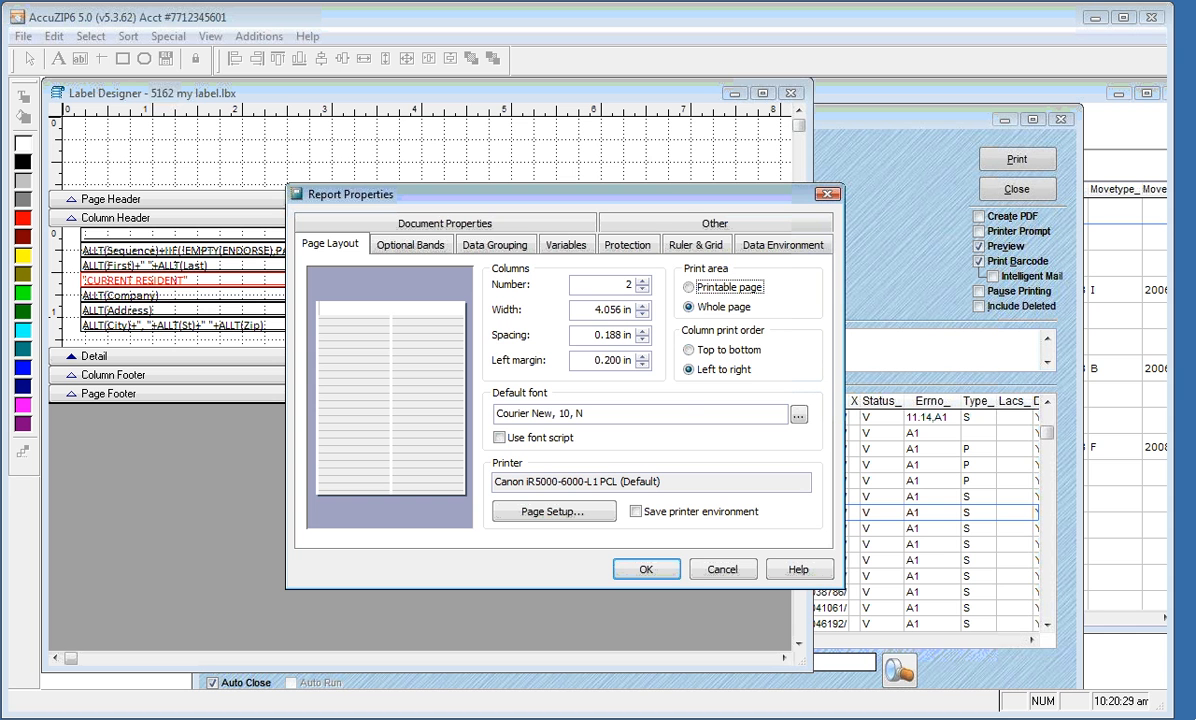
{"action": "left_click", "coordinate": [646, 570]}
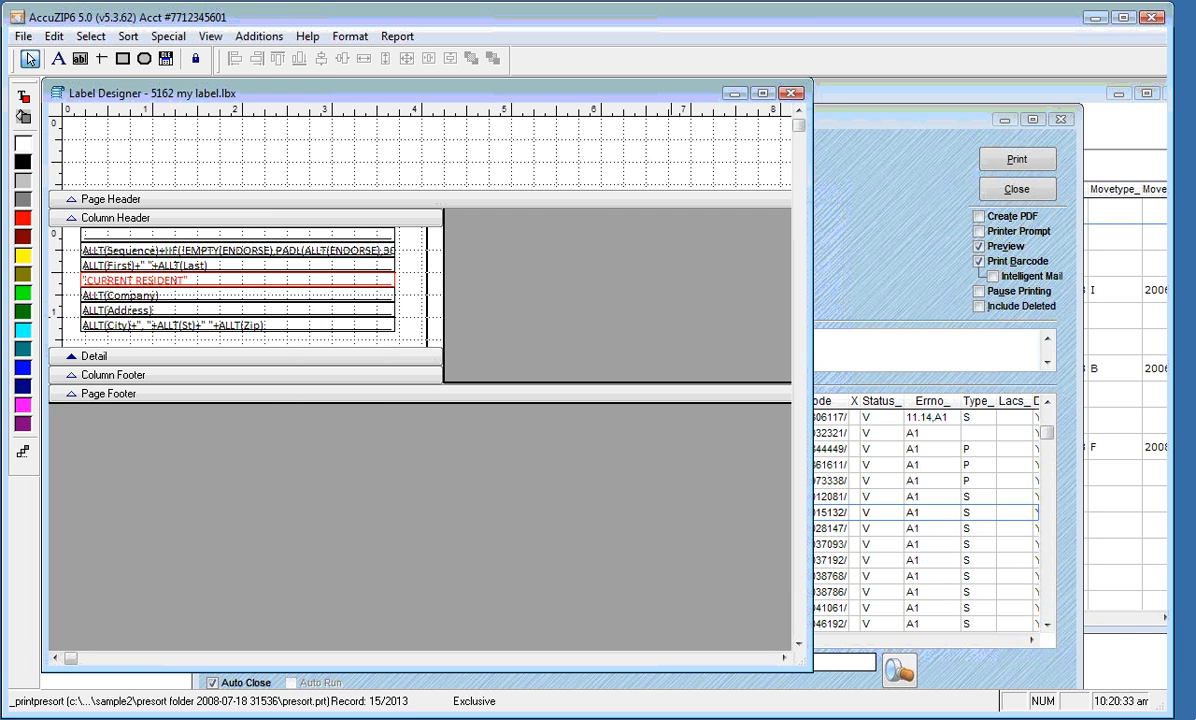
{"action": "right_click", "coordinate": [501, 172]}
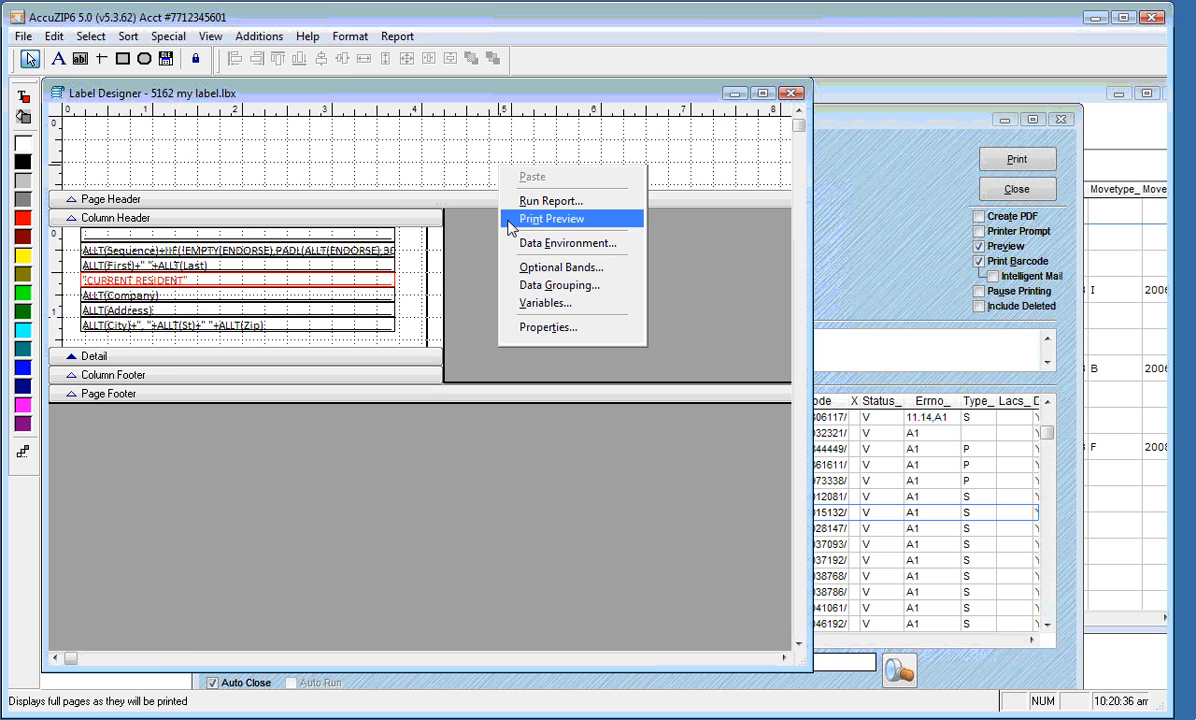
{"action": "left_click", "coordinate": [512, 222]}
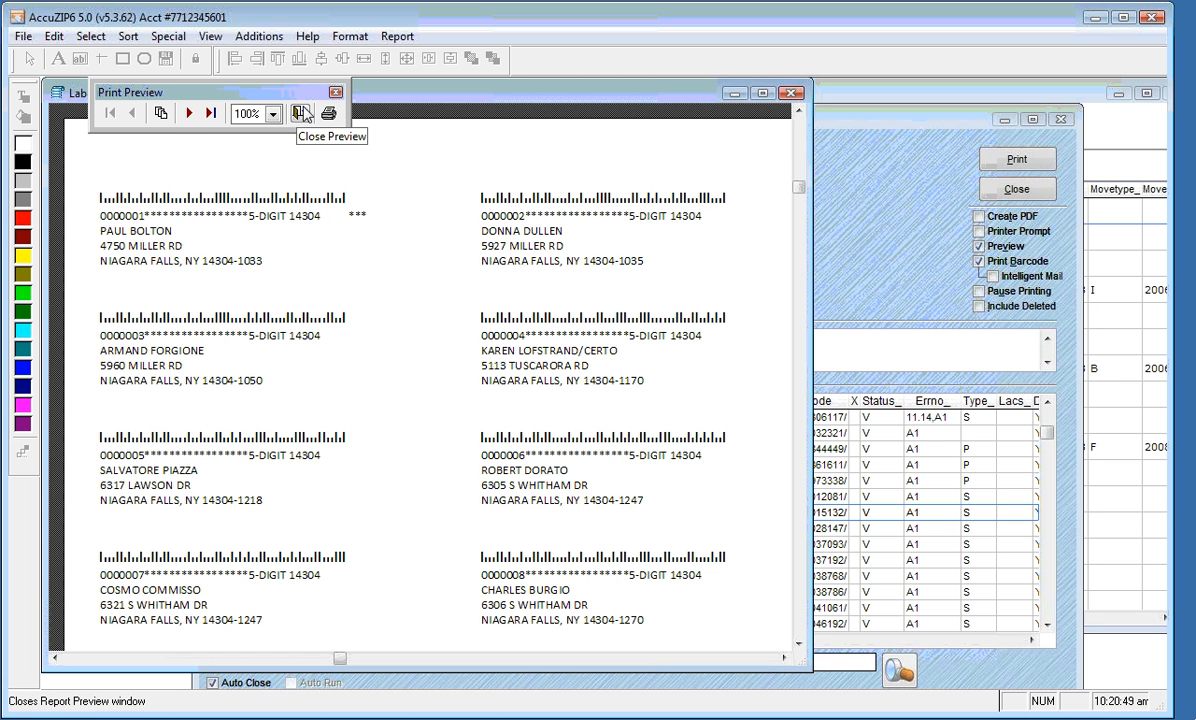
{"action": "left_click", "coordinate": [302, 113]}
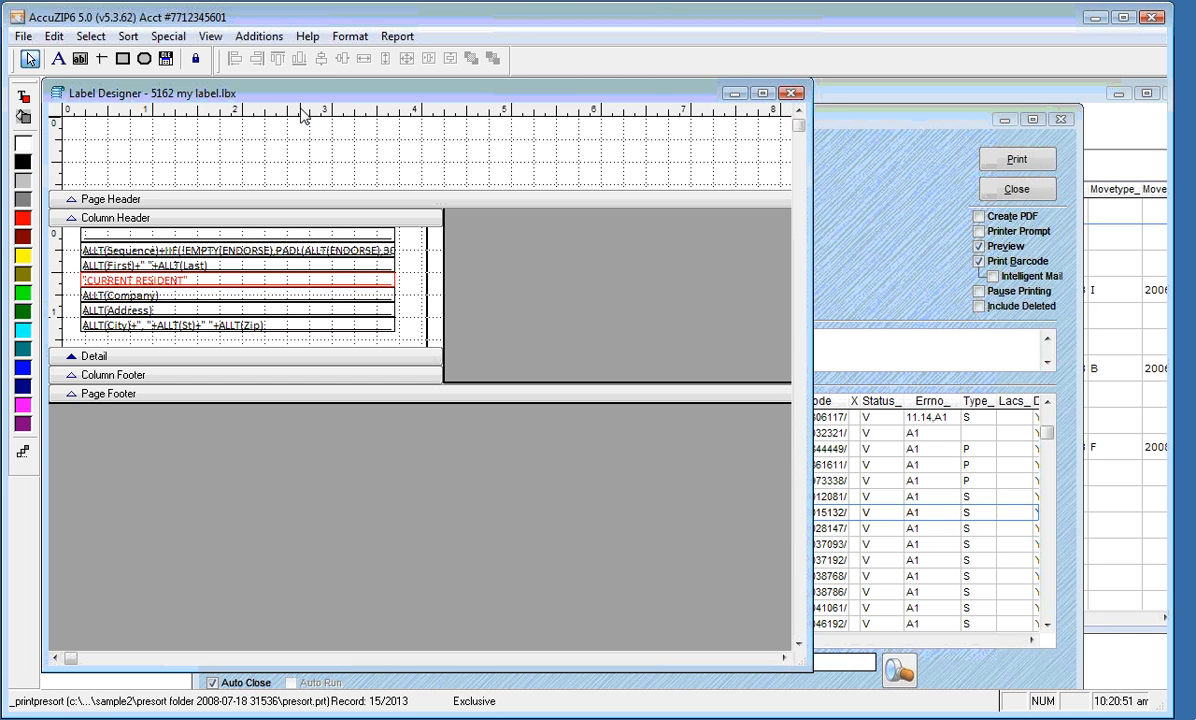
{"action": "left_click", "coordinate": [792, 96]}
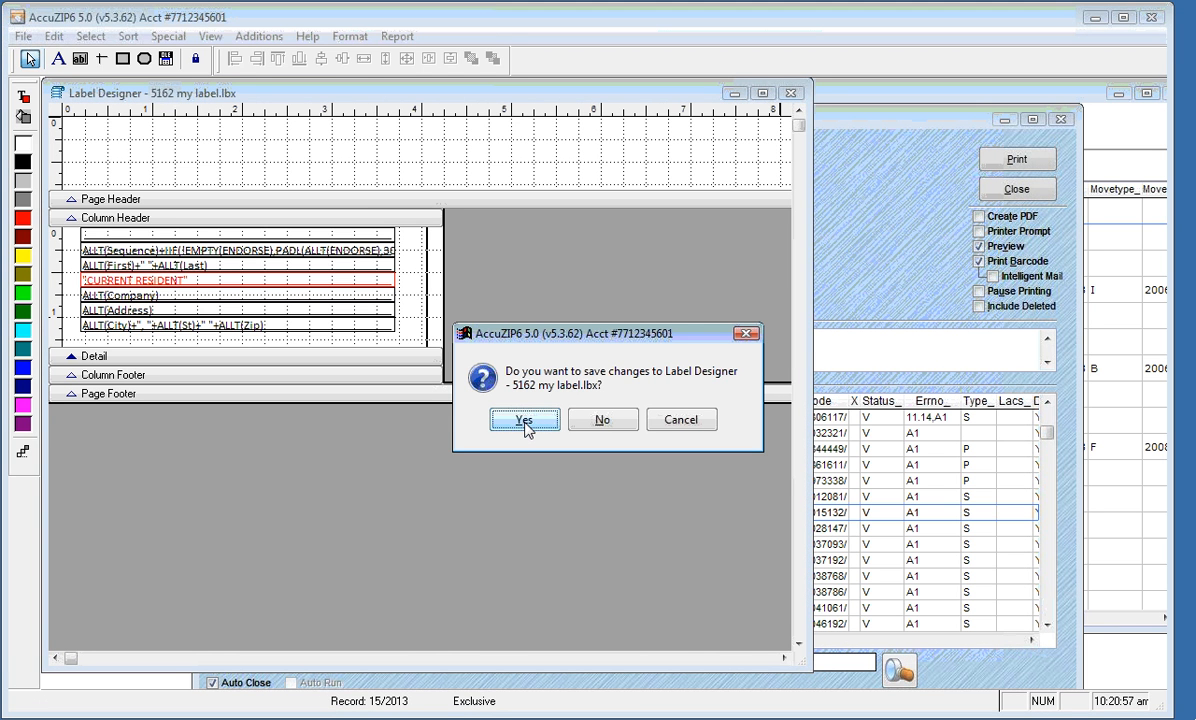
Confirm saving the changes to 5162 my label.lbx so the designer closes
{"action": "left_click", "coordinate": [524, 421]}
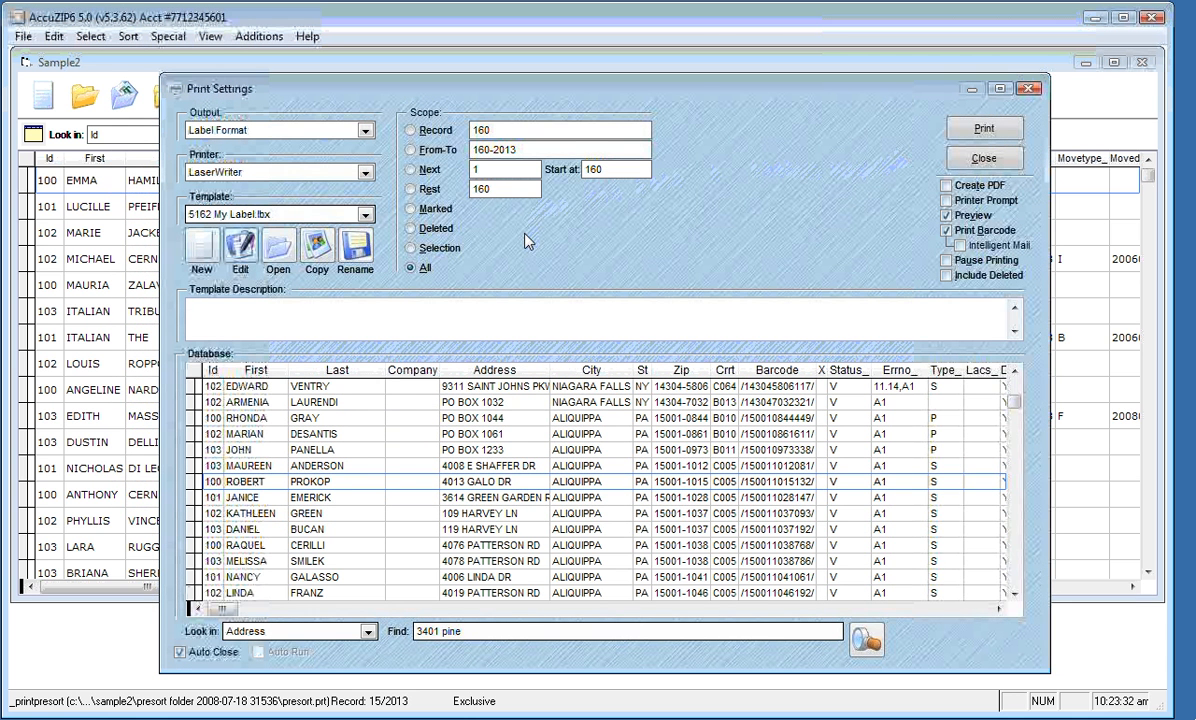
Start a new template for the Canon iR5000-6000-L1 PCL printer using the Avery 5389 layout
{"action": "left_click", "coordinate": [200, 250]}
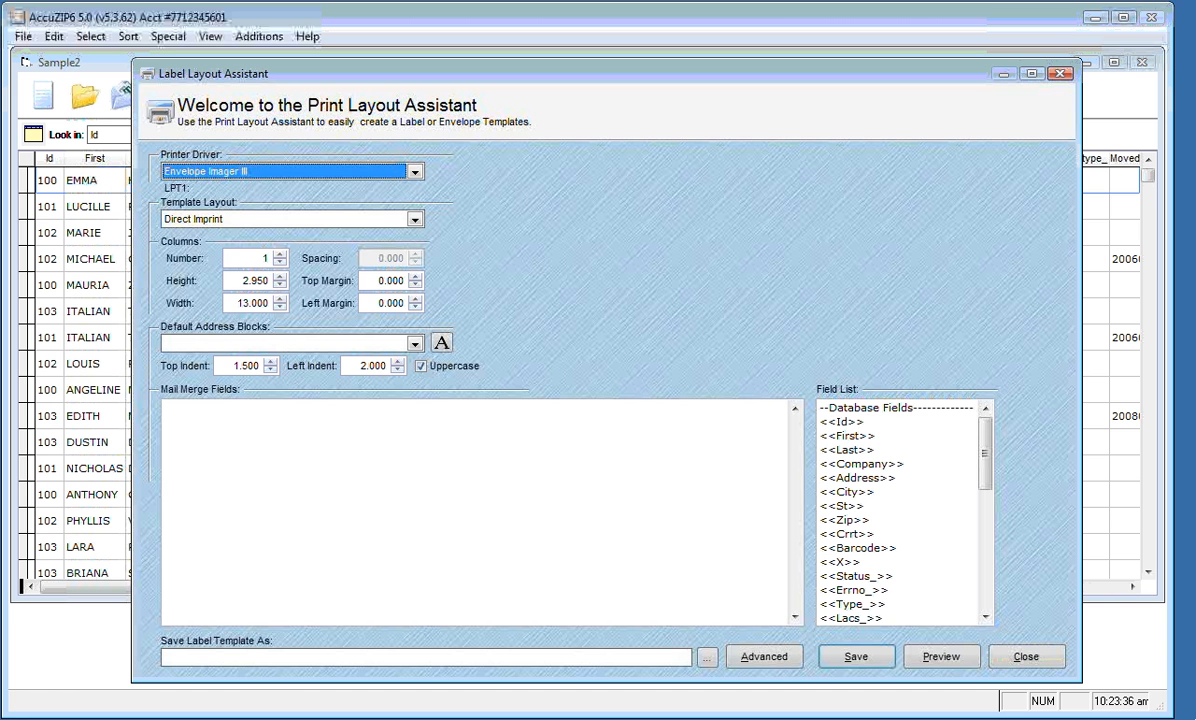
{"action": "left_click", "coordinate": [414, 172]}
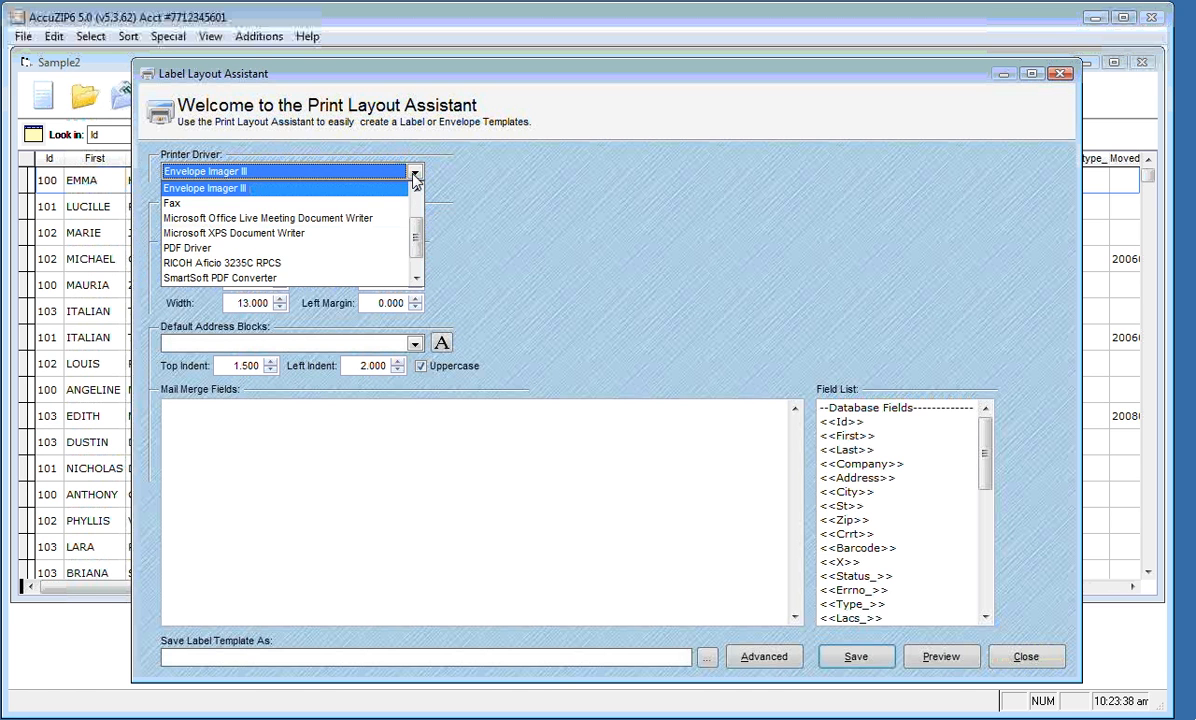
{"action": "left_click_drag", "start_coordinate": [413, 243], "coordinate": [414, 214]}
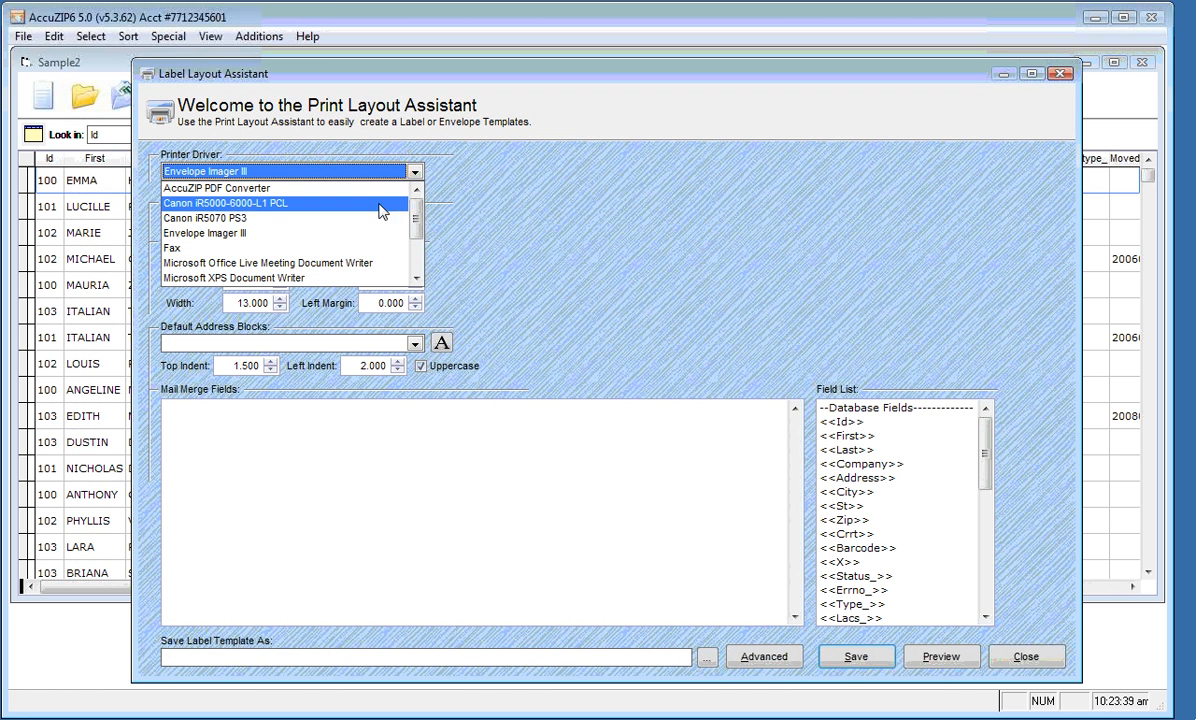
{"action": "left_click", "coordinate": [380, 205]}
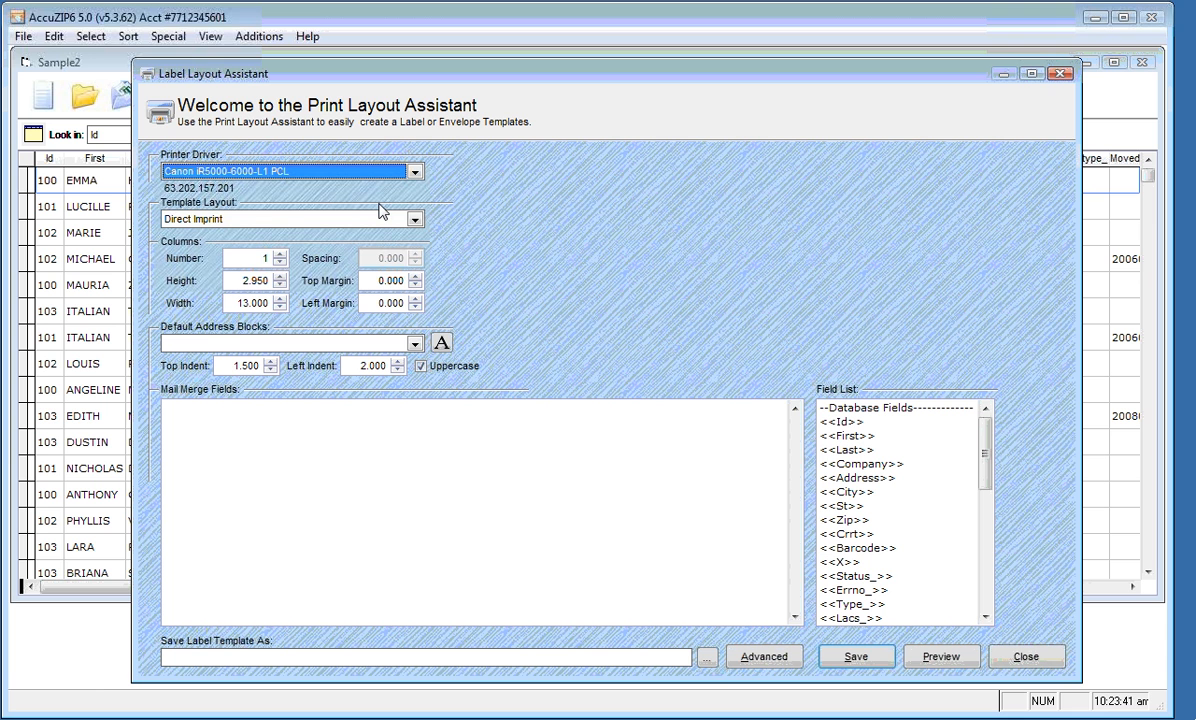
{"action": "left_click", "coordinate": [415, 220]}
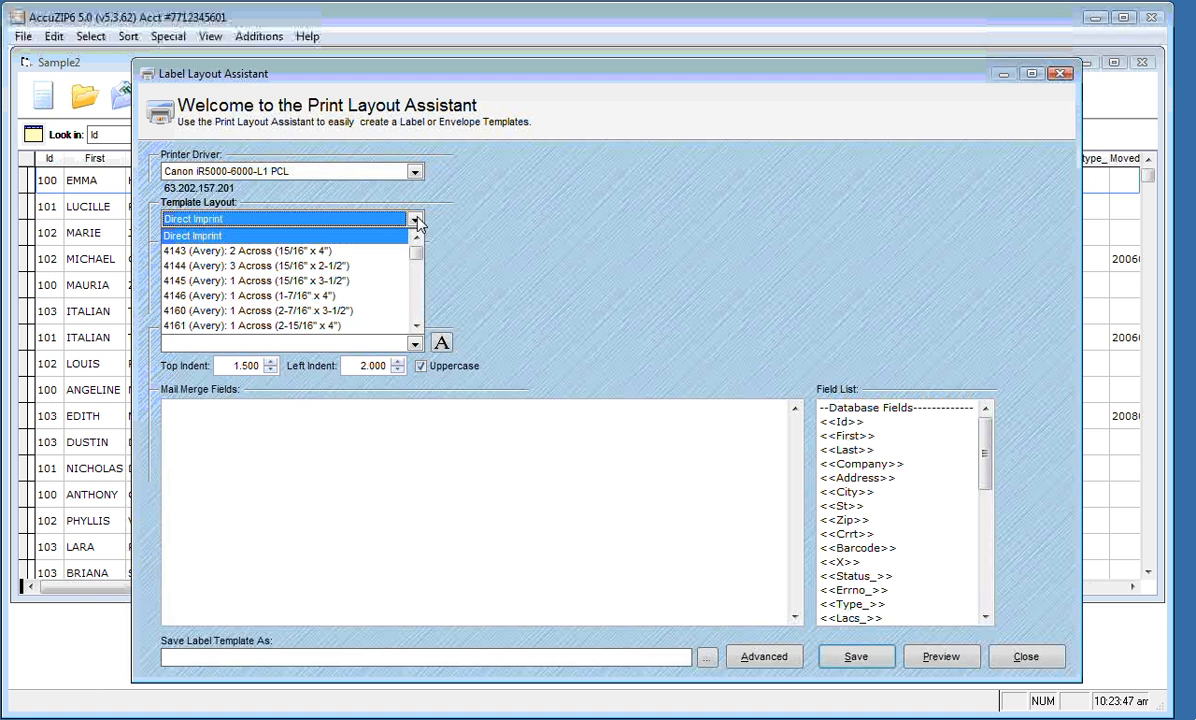
{"action": "type", "text": "5389 (Avery): 1 Across (4\" x 6"}
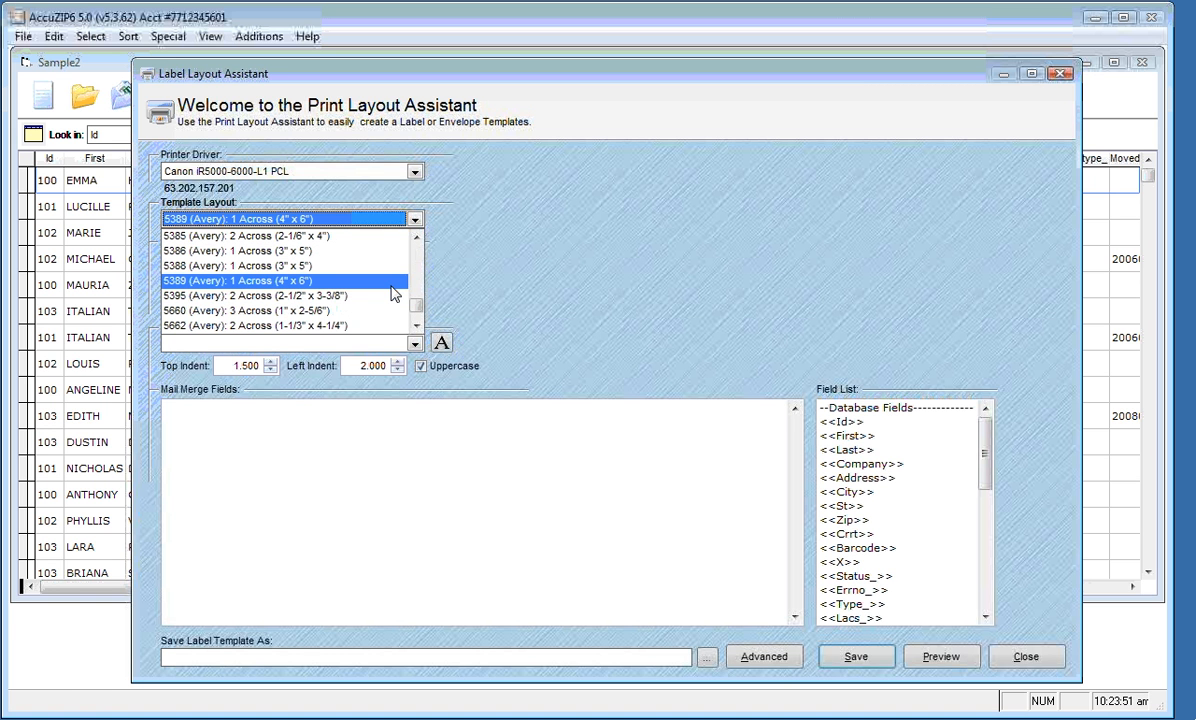
{"action": "key", "text": "Return"}
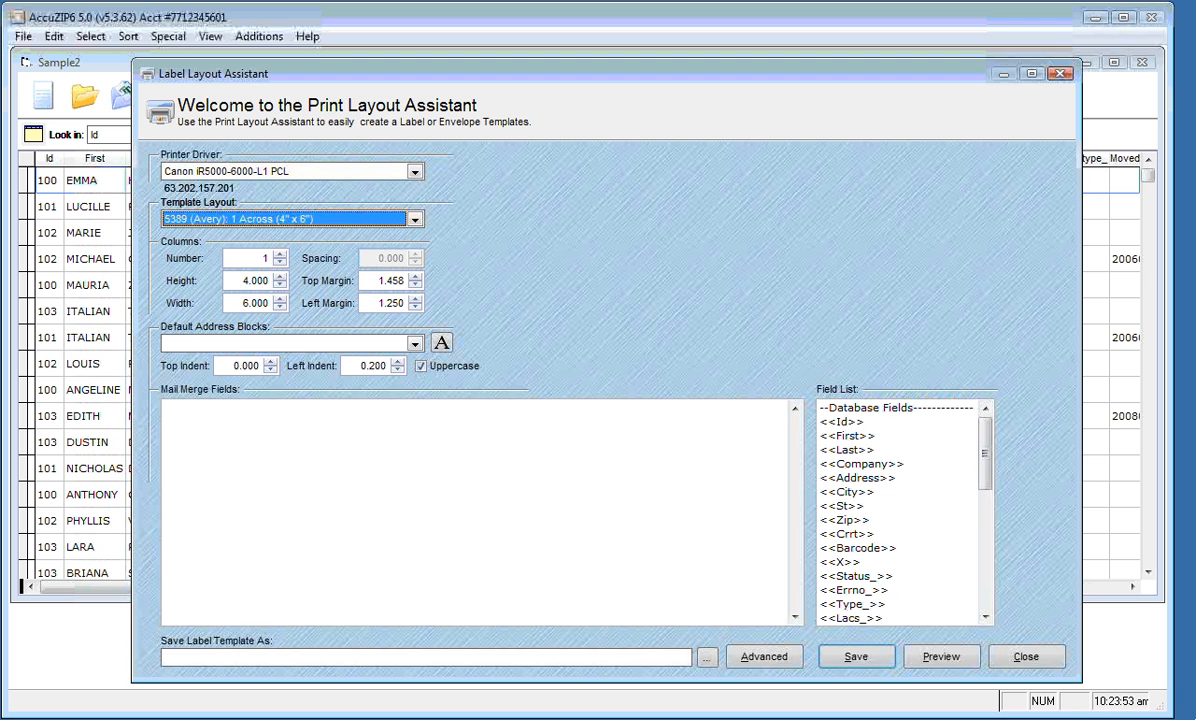
Set 2 columns, 4.2 height, 5.500 width, and zero top and left margins
{"action": "key", "text": "Tab"}
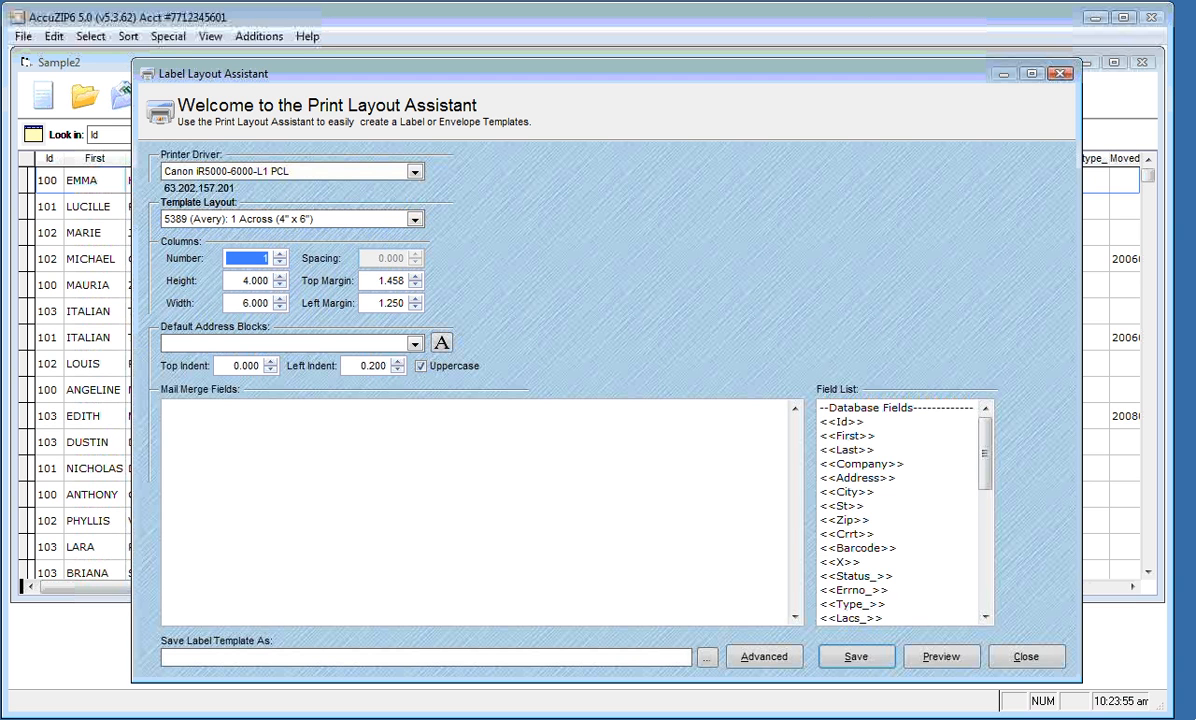
{"action": "type", "text": "2"}
{"action": "key", "text": "Tab"}
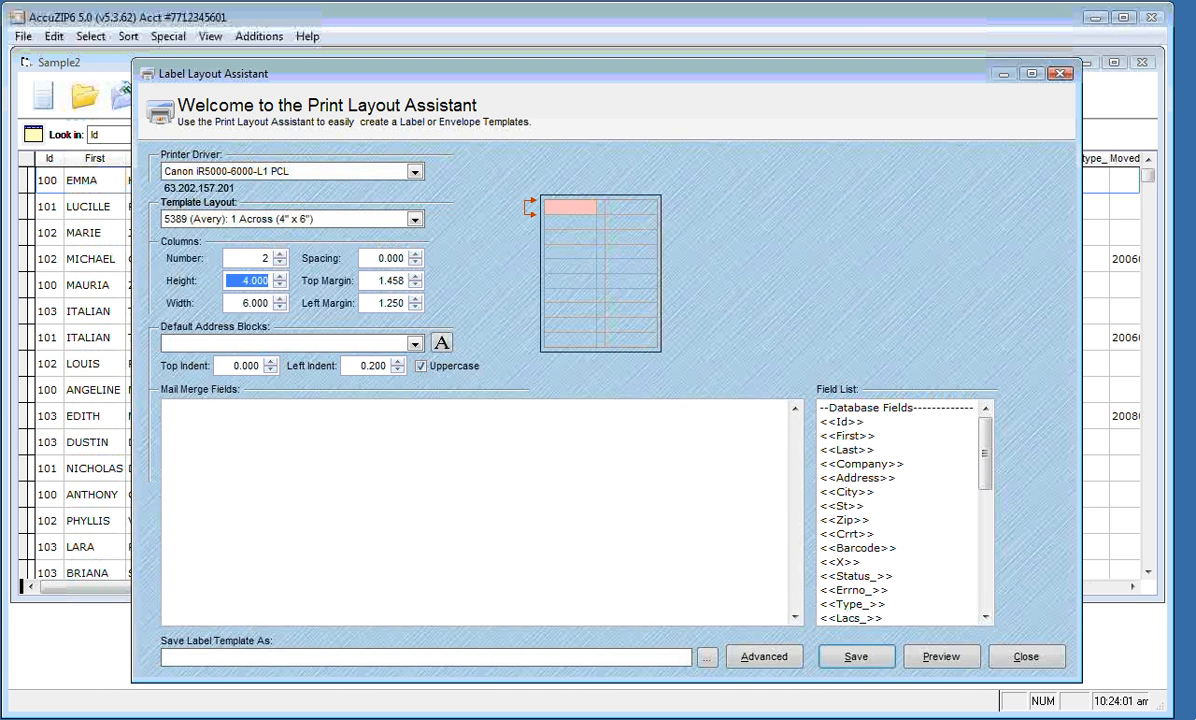
{"action": "type", "text": "4.2"}
{"action": "key", "text": "Tab"}
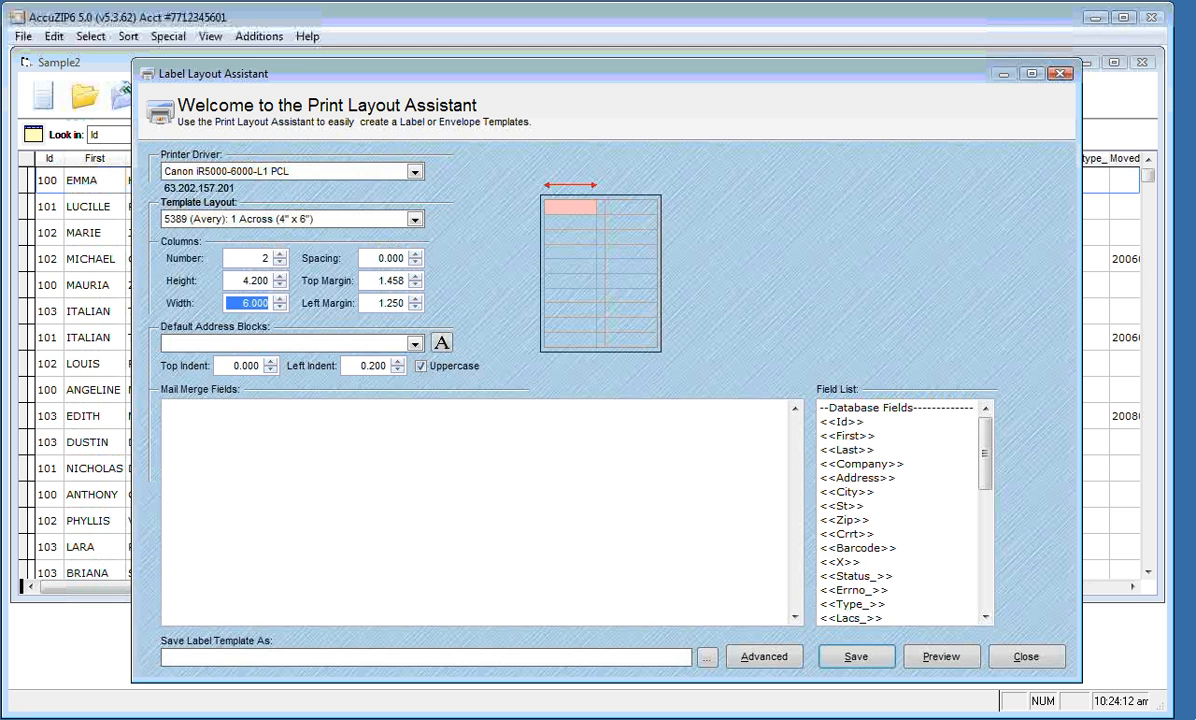
{"action": "type", "text": "5.500"}
{"action": "key", "text": "Tab"}
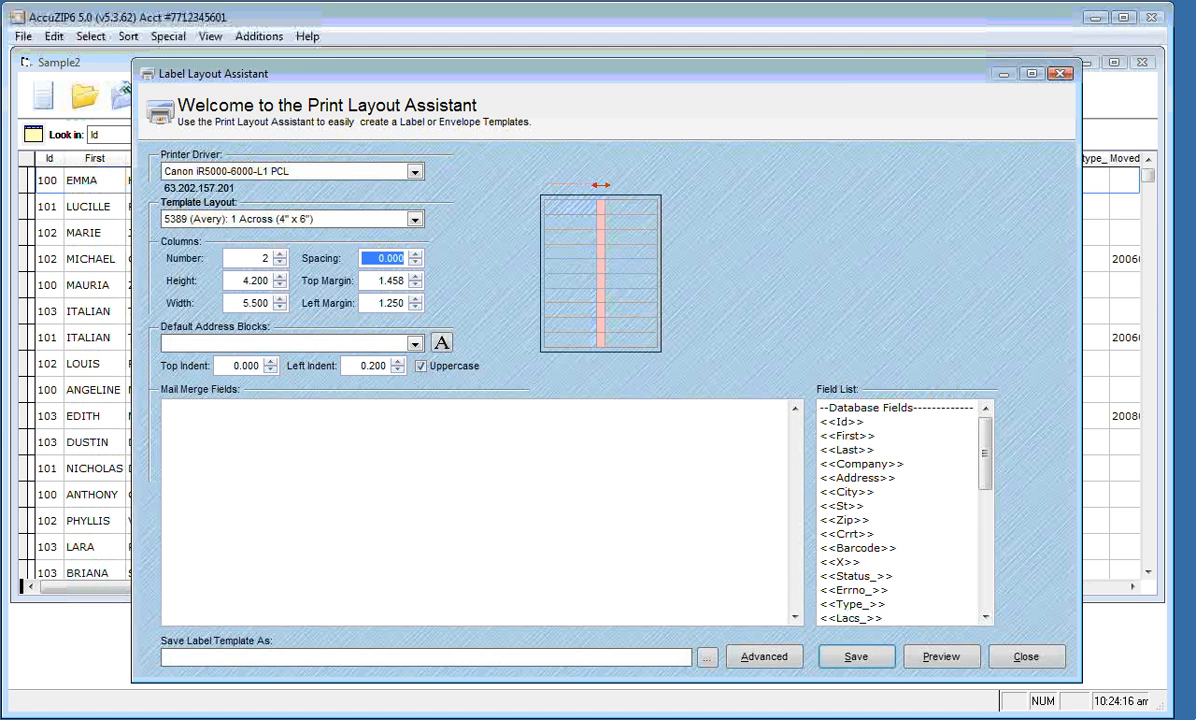
{"action": "key", "text": "Tab"}
{"action": "type", "text": "0"}
{"action": "key", "text": "Tab"}
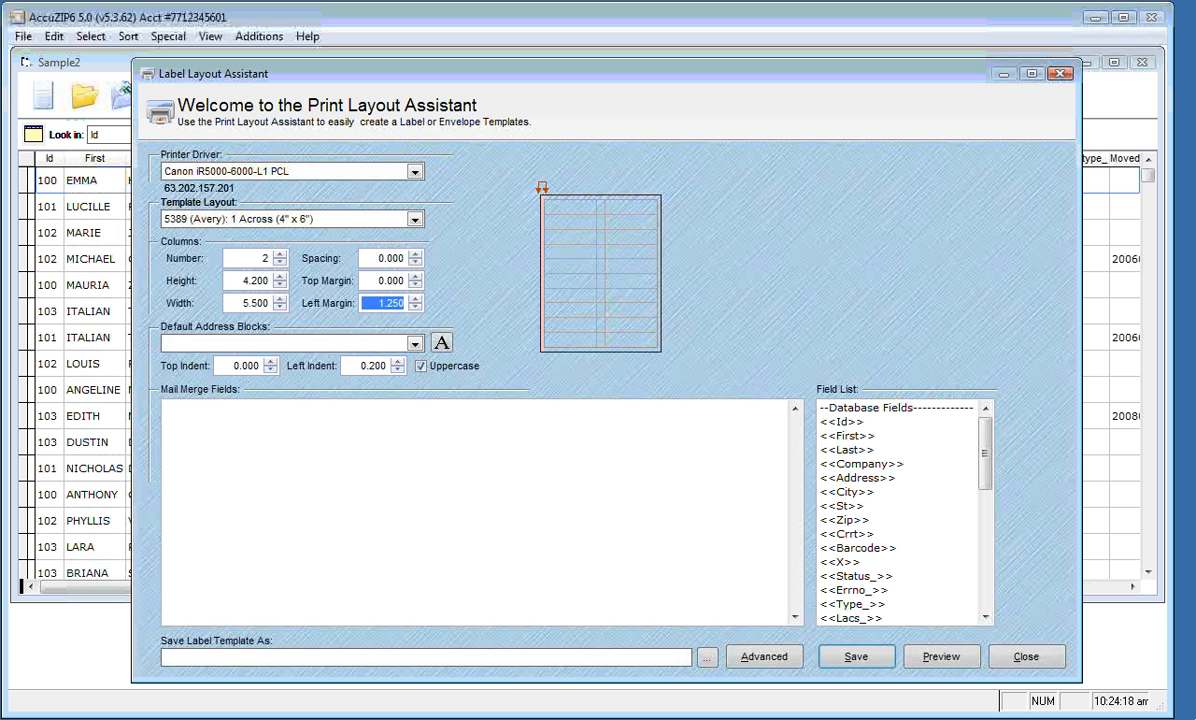
{"action": "type", "text": "0"}
{"action": "key", "text": "Tab"}
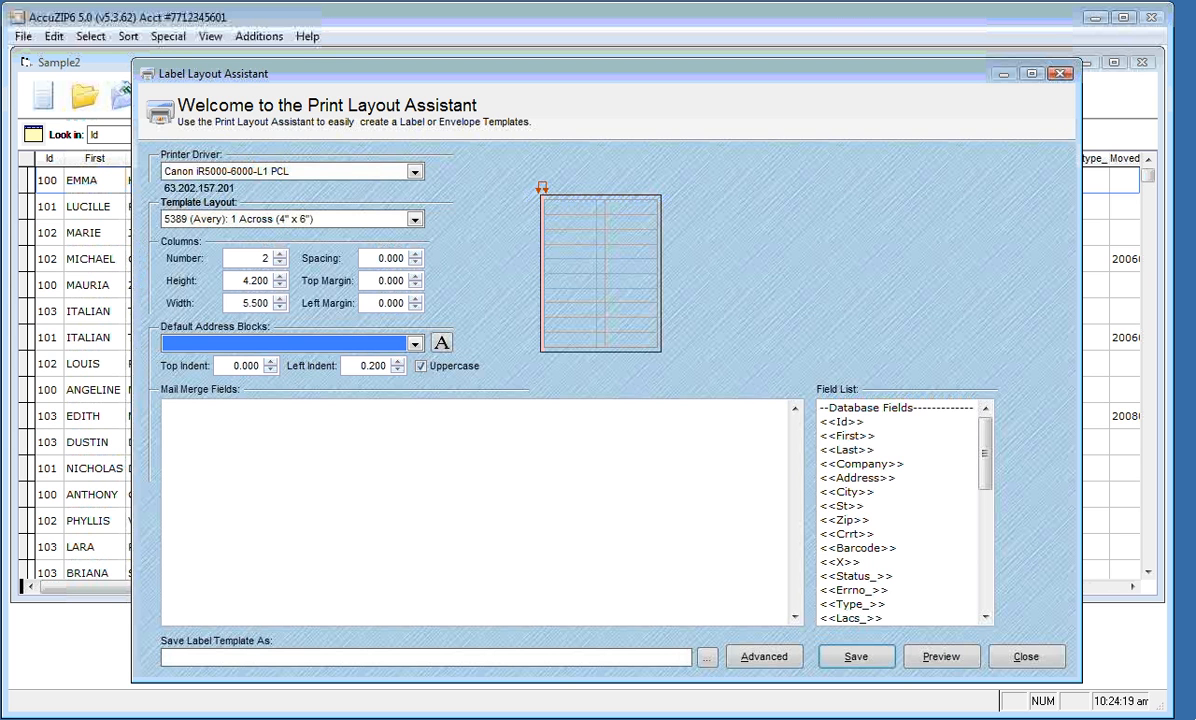
Use My Address Block for the label text with 1.500 top and left indents
{"action": "left_click", "coordinate": [405, 343]}
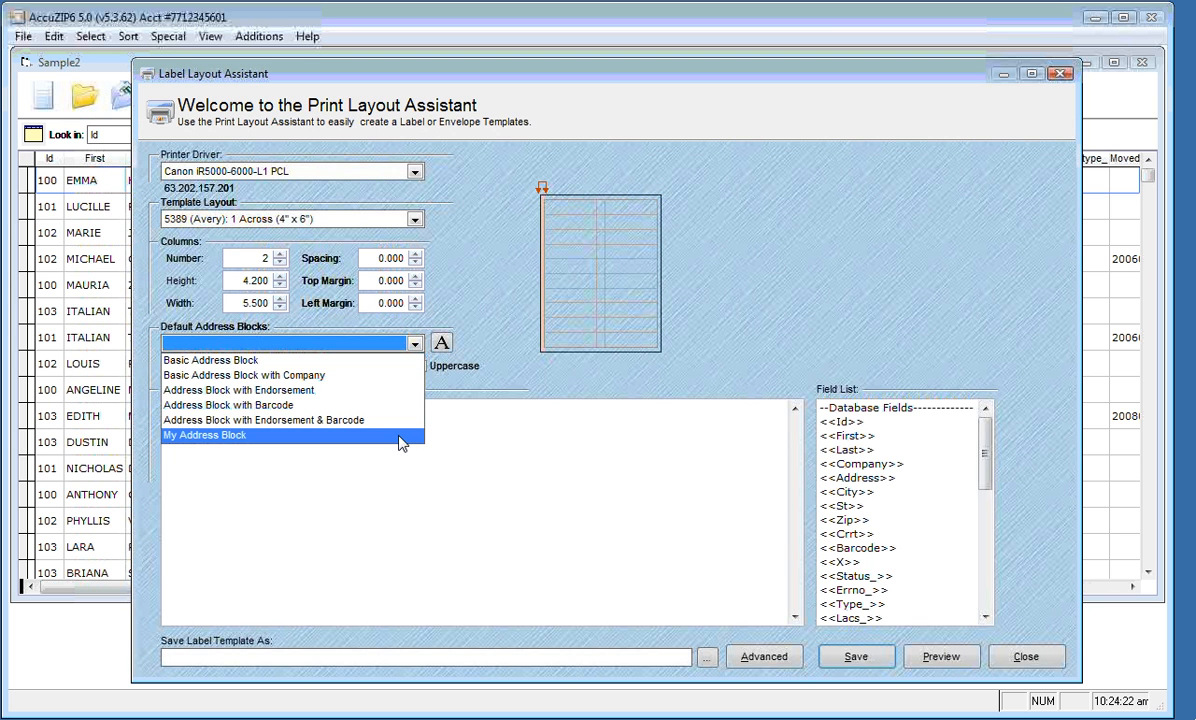
{"action": "left_click", "coordinate": [400, 436]}
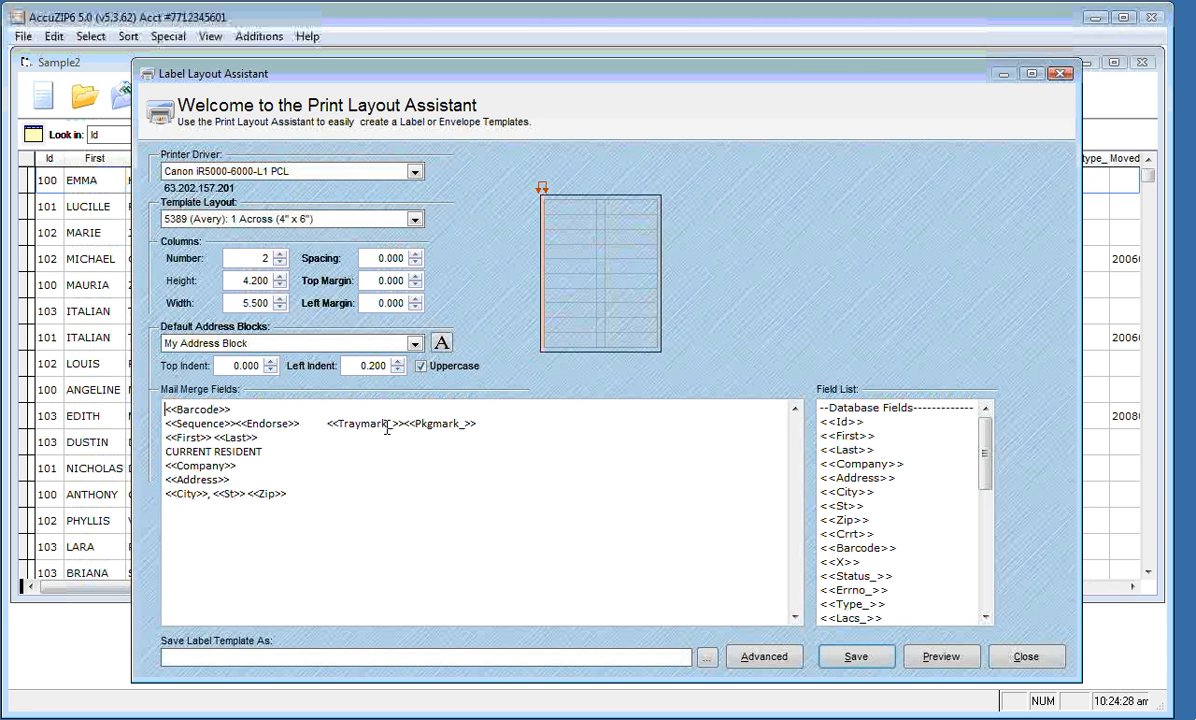
{"action": "left_click", "coordinate": [230, 365]}
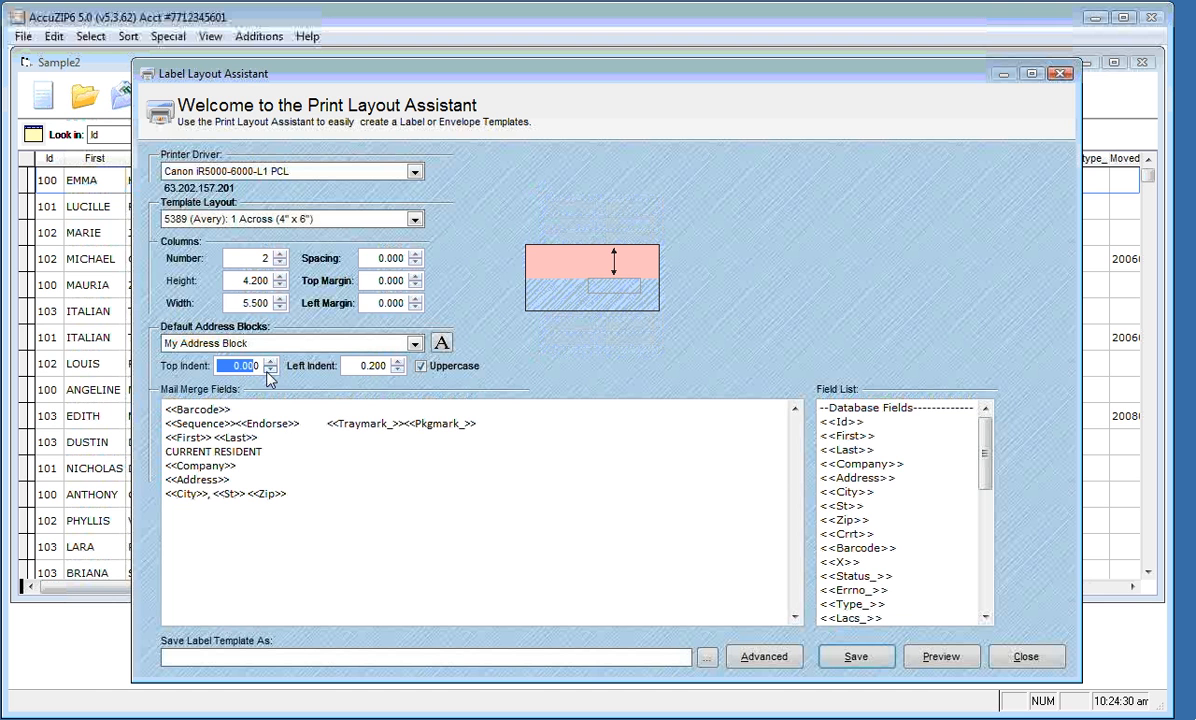
{"action": "type", "text": "1.500"}
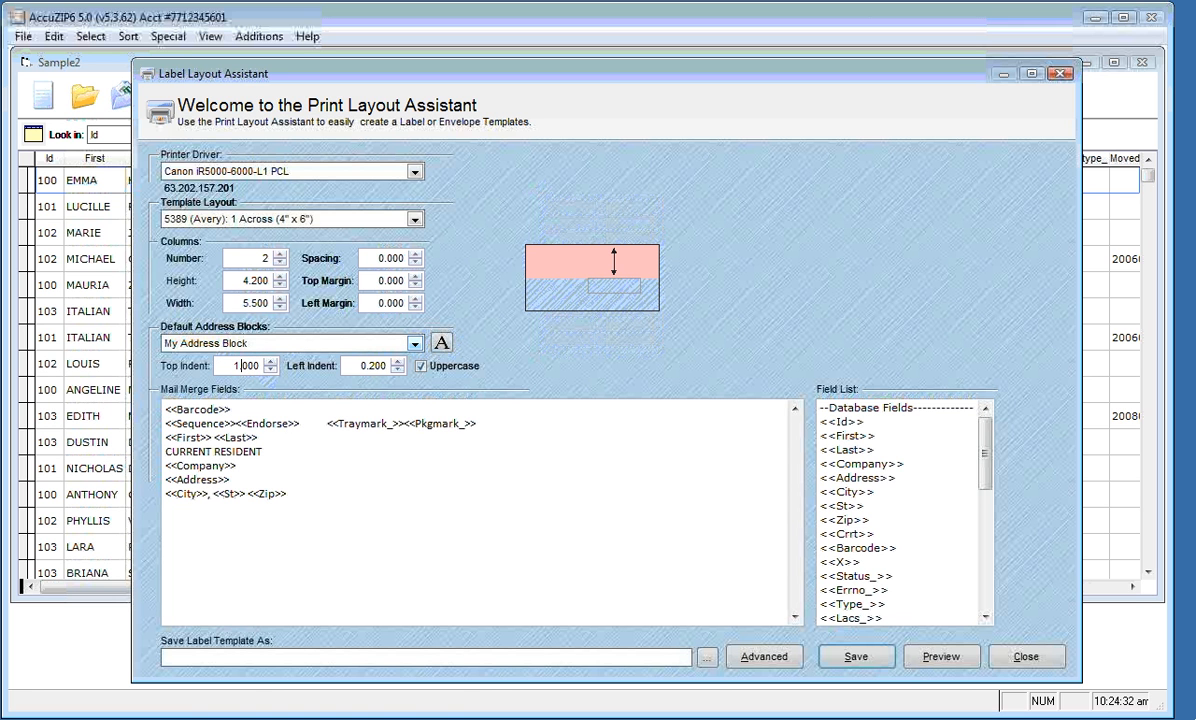
{"action": "key", "text": "Tab"}
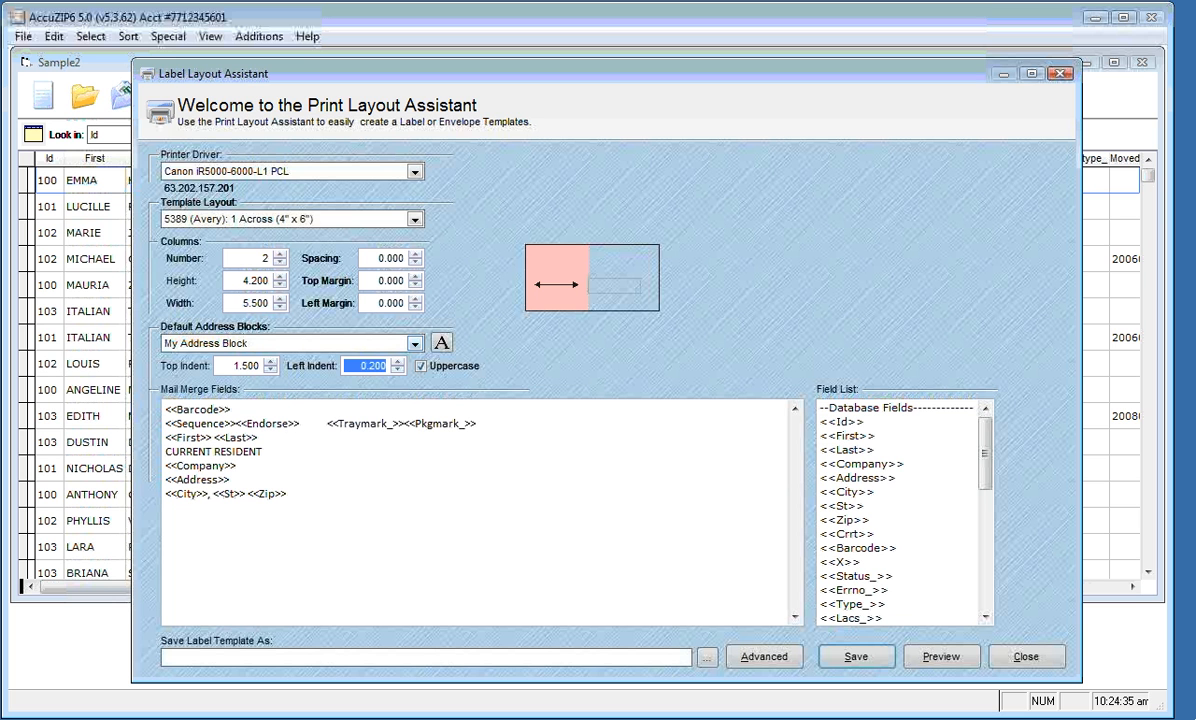
{"action": "type", "text": "1.500"}
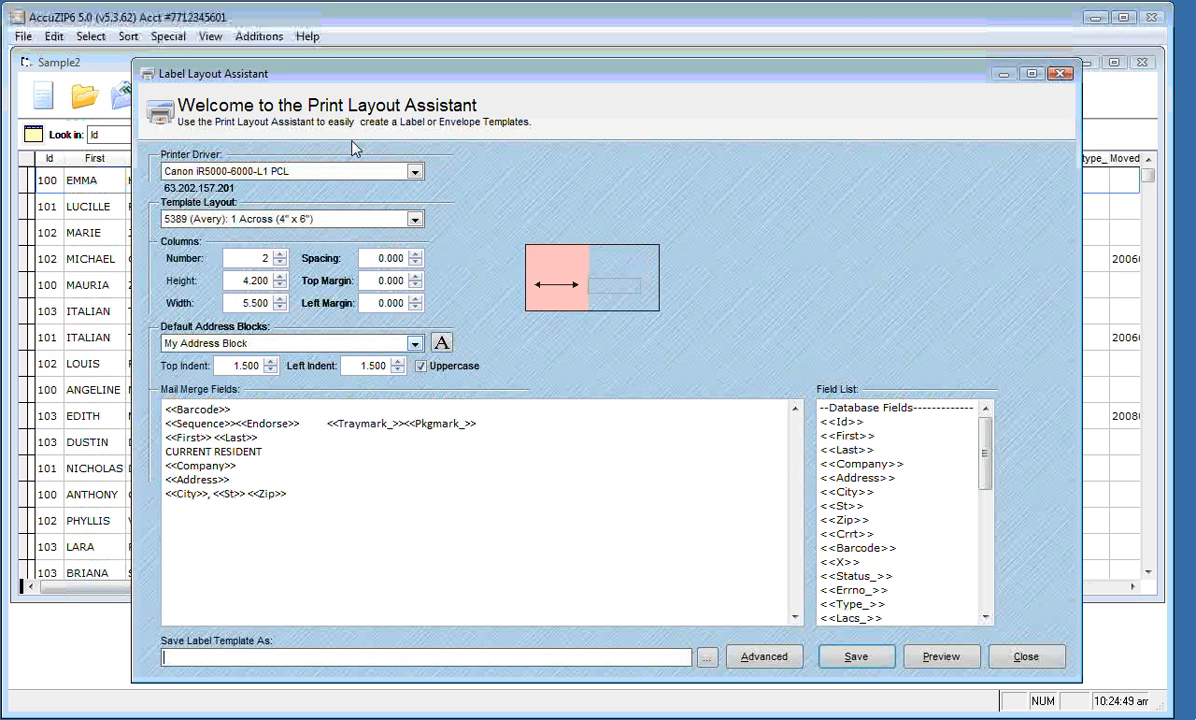
Begin saving the template and enter 'My Post Card 4 up' as its file name
{"action": "left_click", "coordinate": [850, 662]}
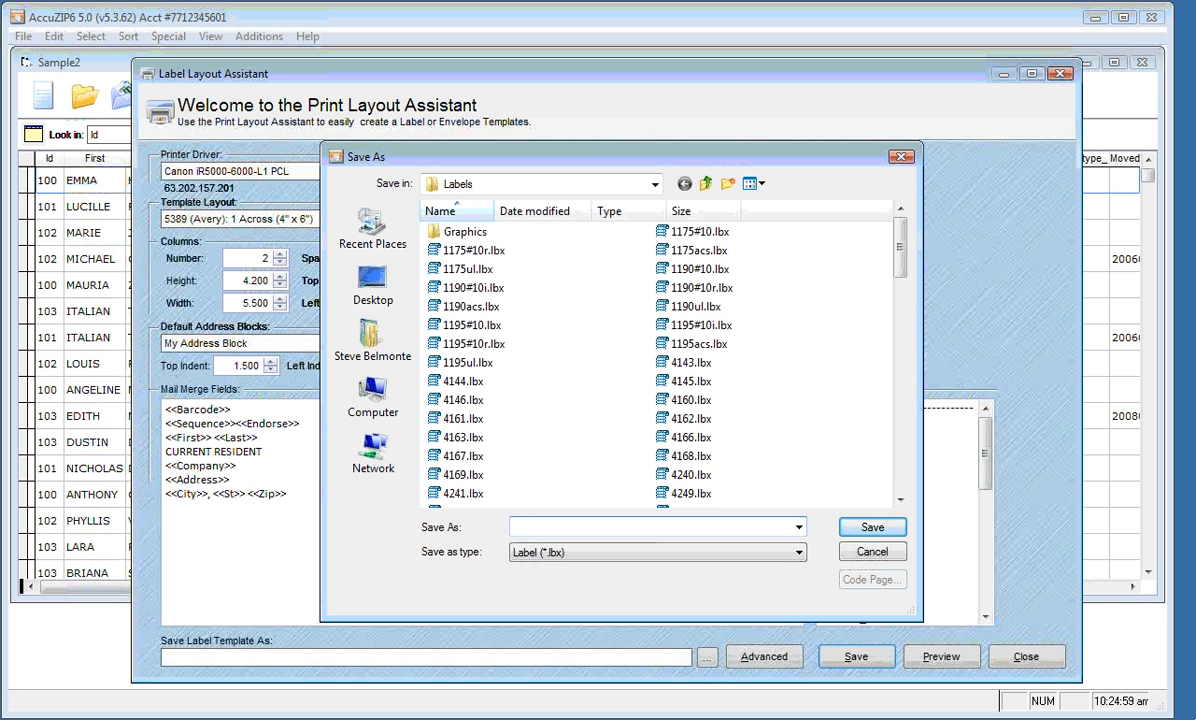
{"action": "type", "text": "My Post"}
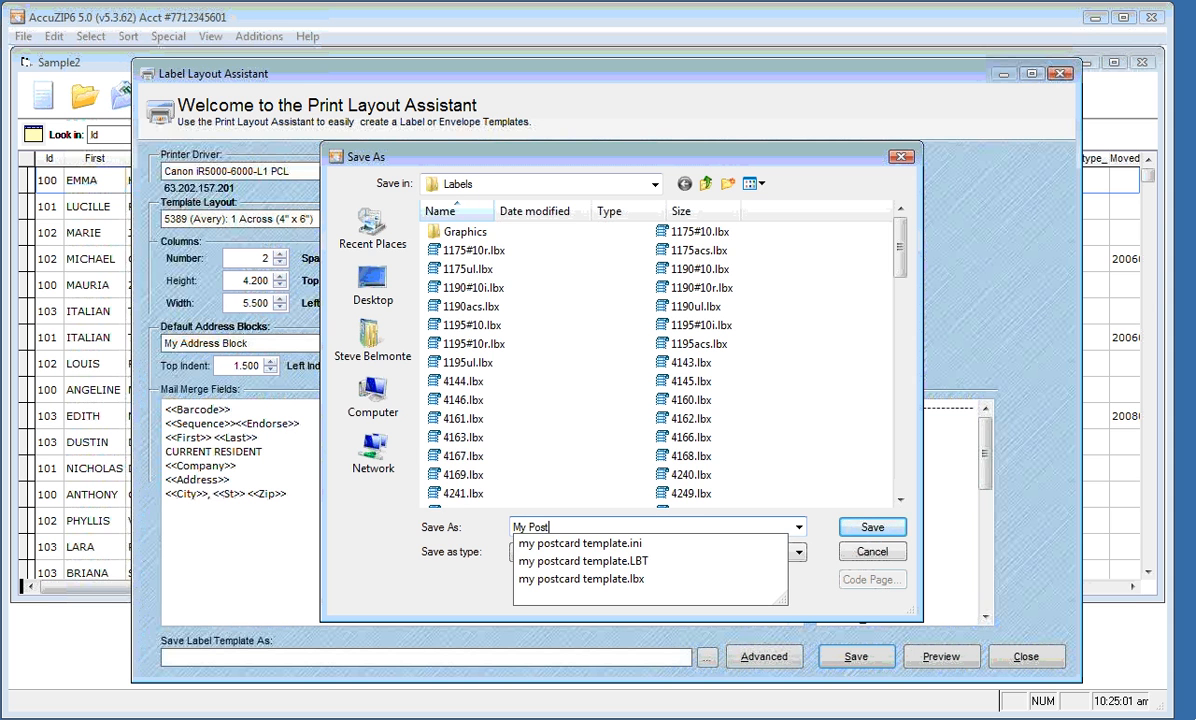
{"action": "type", "text": " Card -"}
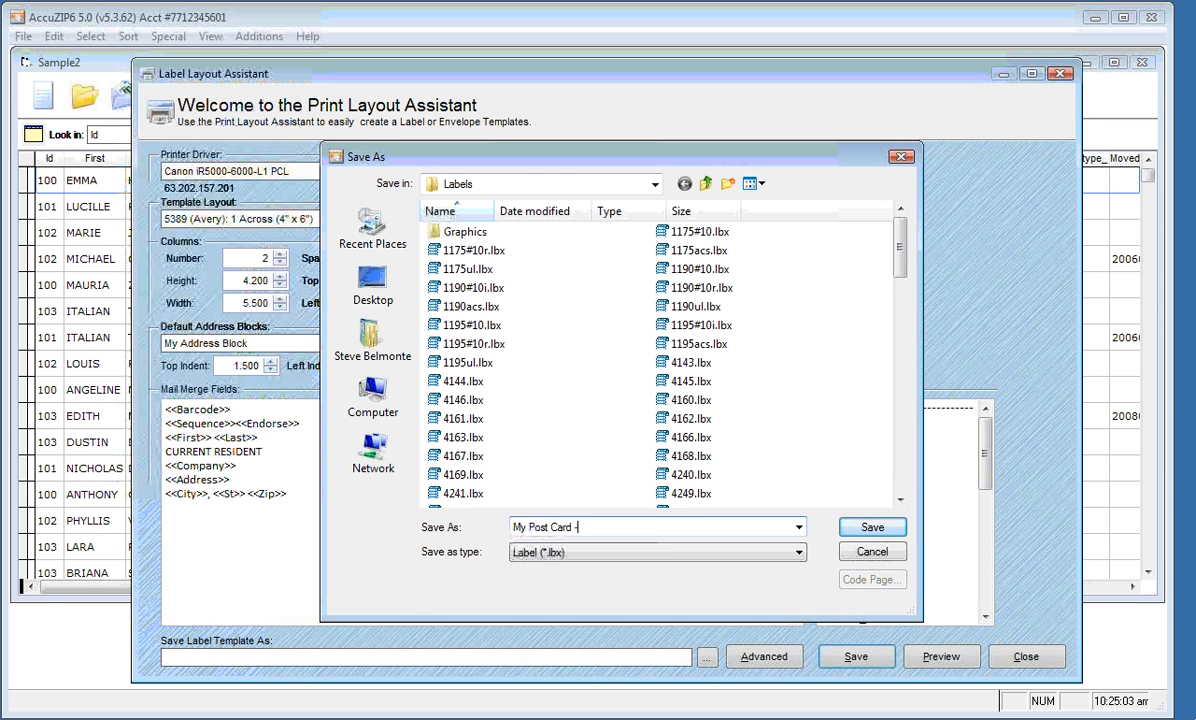
{"action": "key", "text": "BackSpace"}
{"action": "type", "text": "4 up"}
Save as My Post Card 4 Up.lbx and open it in the Label Designer
{"action": "left_click", "coordinate": [872, 527]}
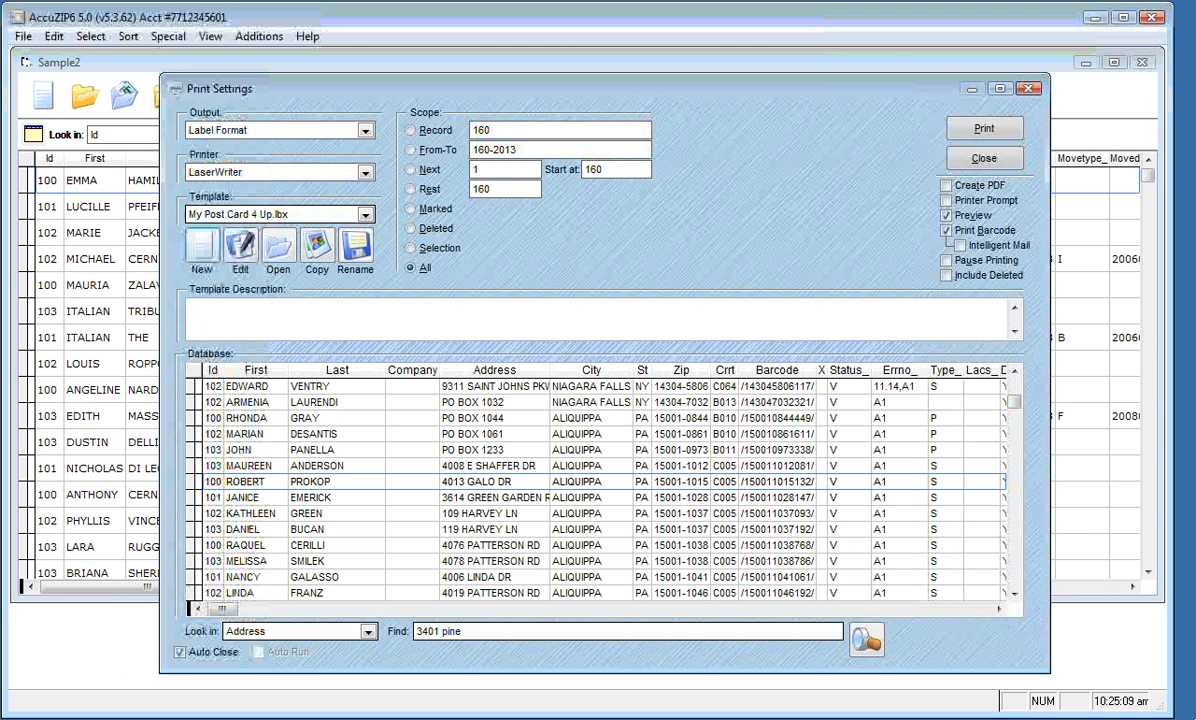
{"action": "left_click", "coordinate": [241, 250]}
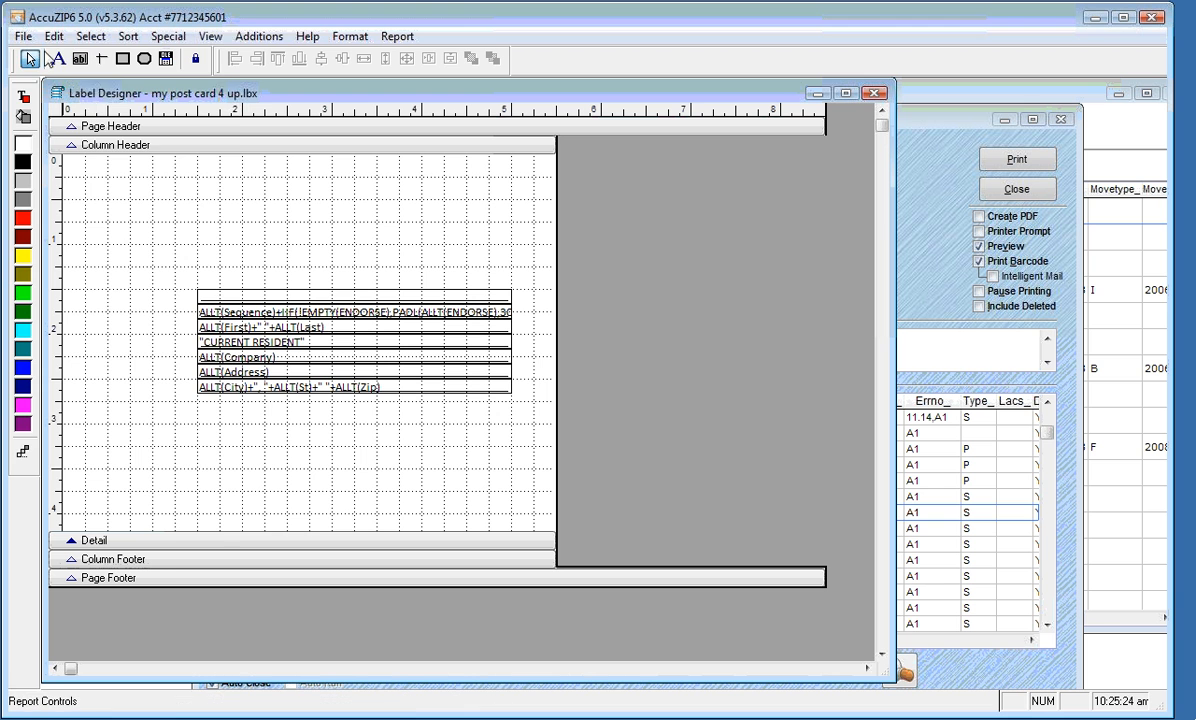
{"action": "left_click", "coordinate": [24, 38]}
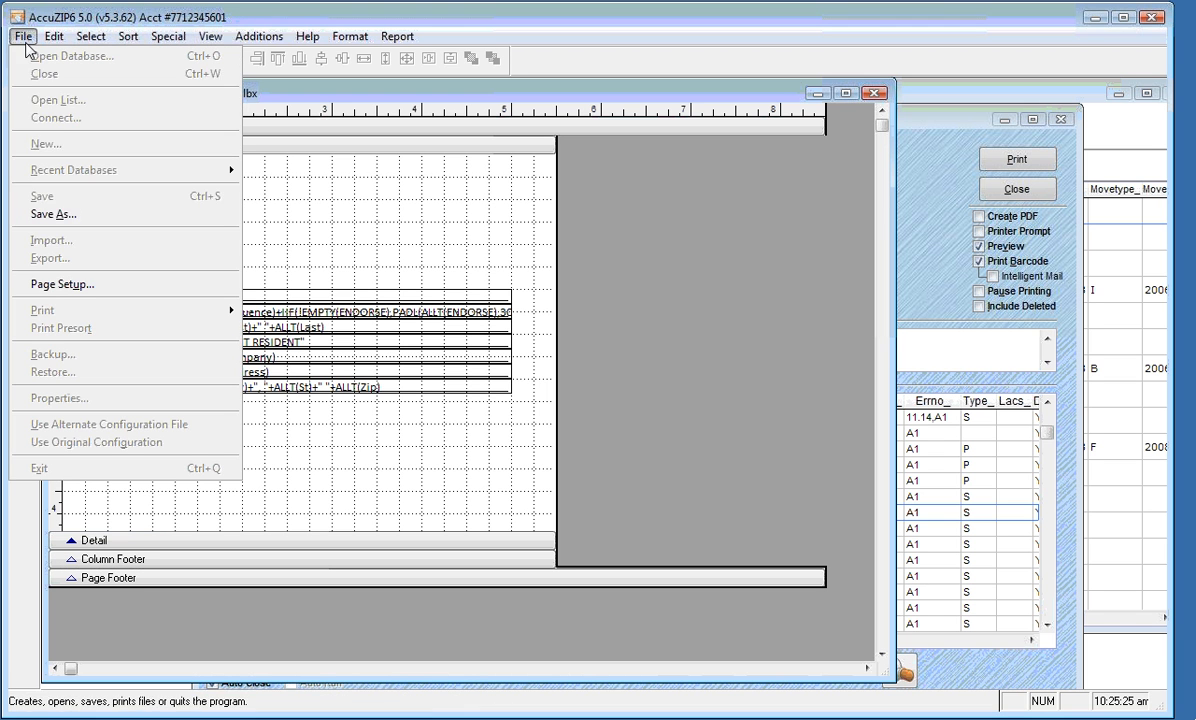
Switch the post card template's Letter page to landscape in Page Setup
{"action": "left_click", "coordinate": [36, 286]}
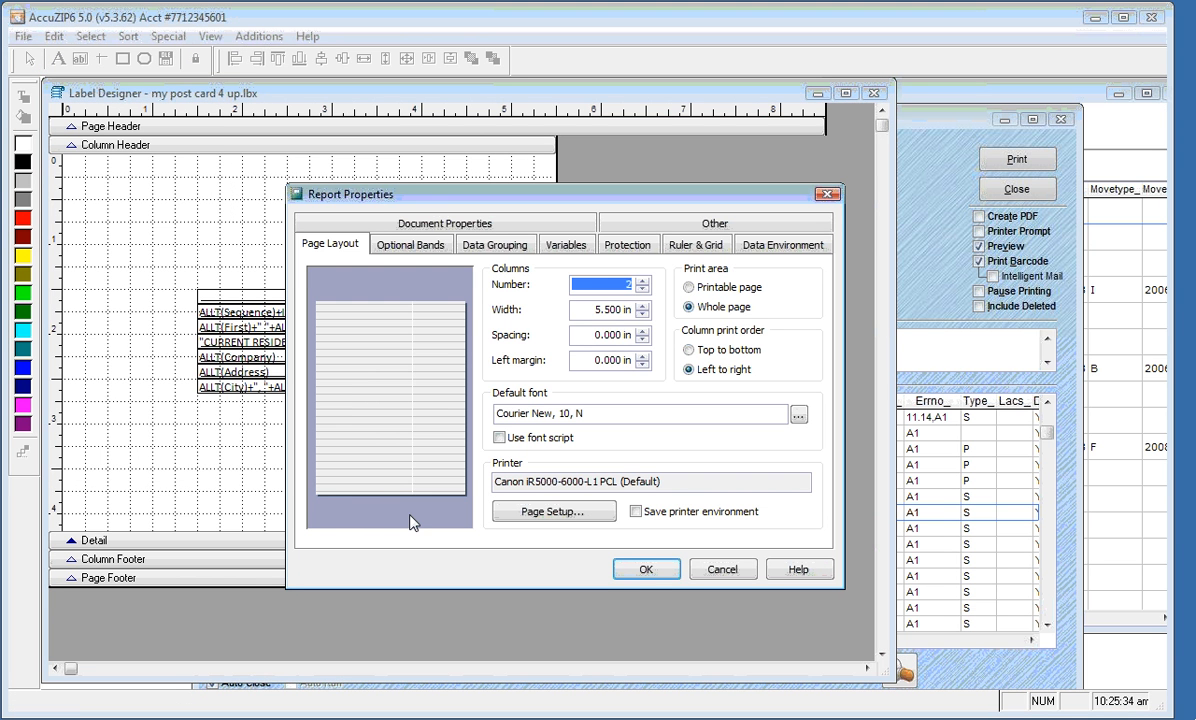
{"action": "left_click", "coordinate": [550, 511]}
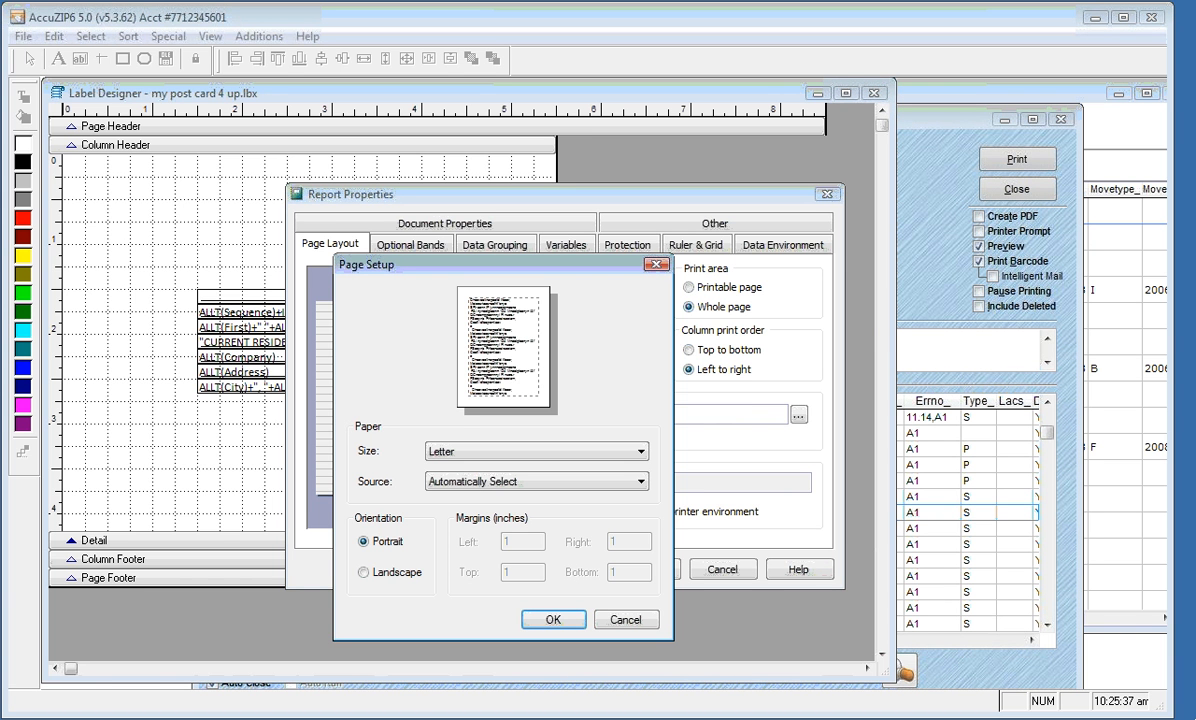
{"action": "left_click", "coordinate": [366, 576]}
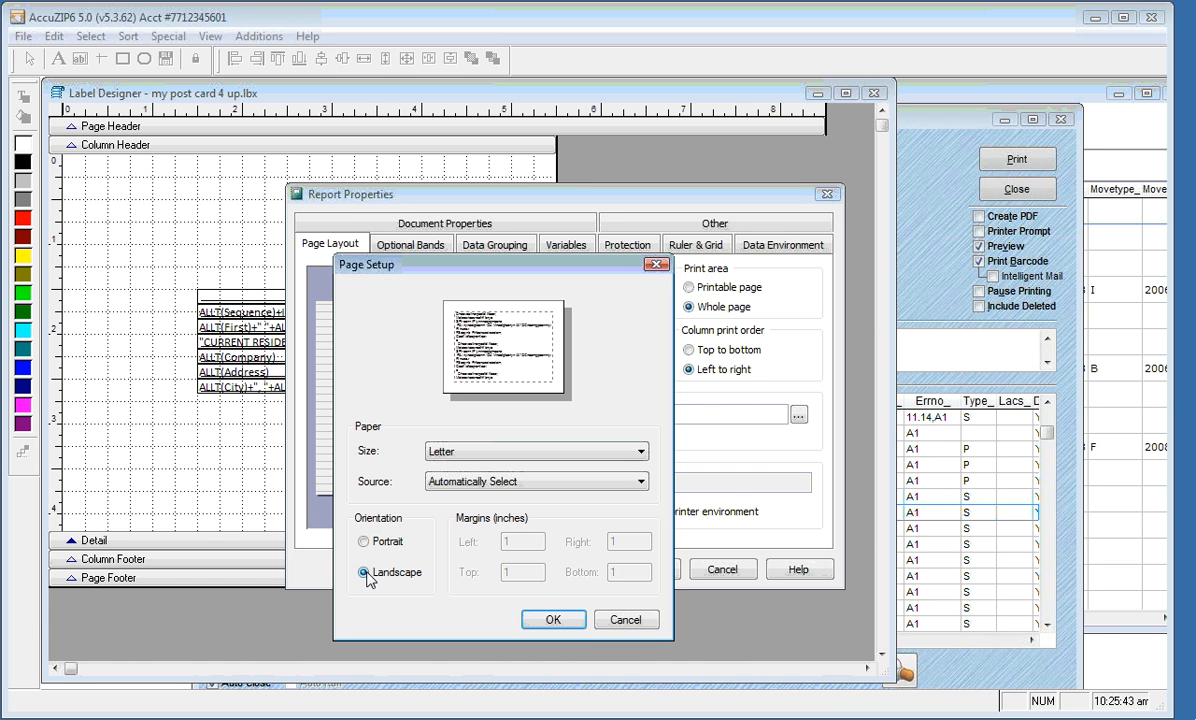
{"action": "left_click", "coordinate": [553, 620]}
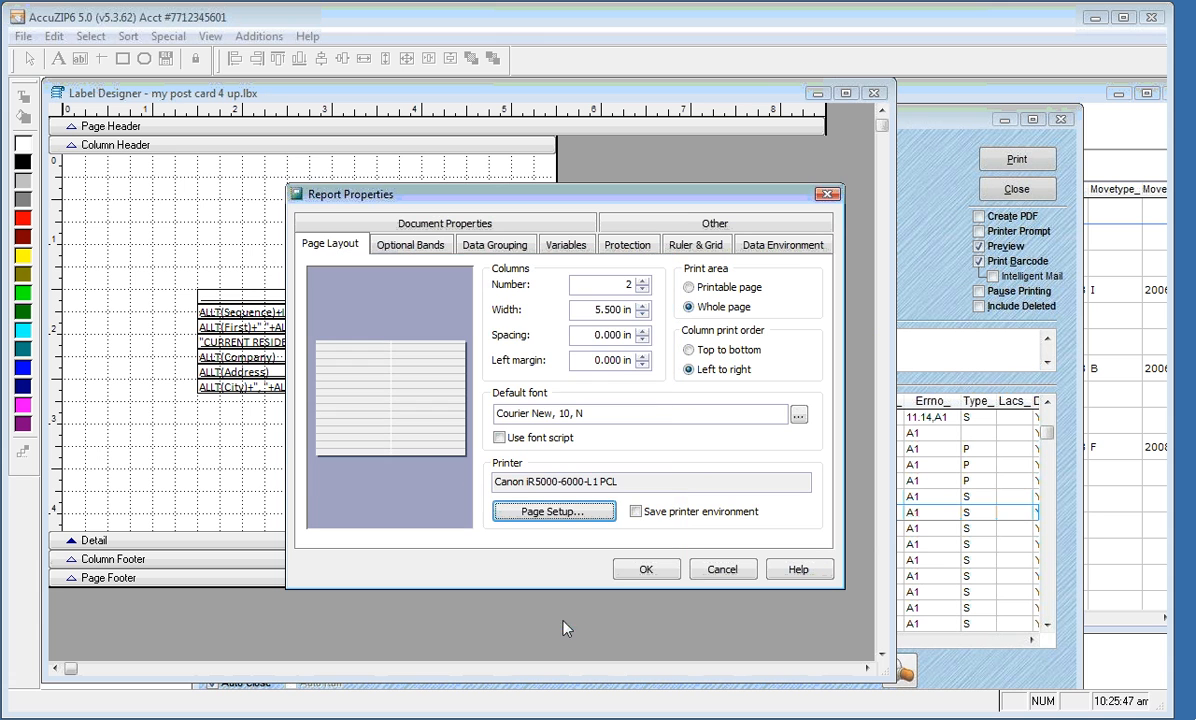
{"action": "left_click", "coordinate": [640, 572]}
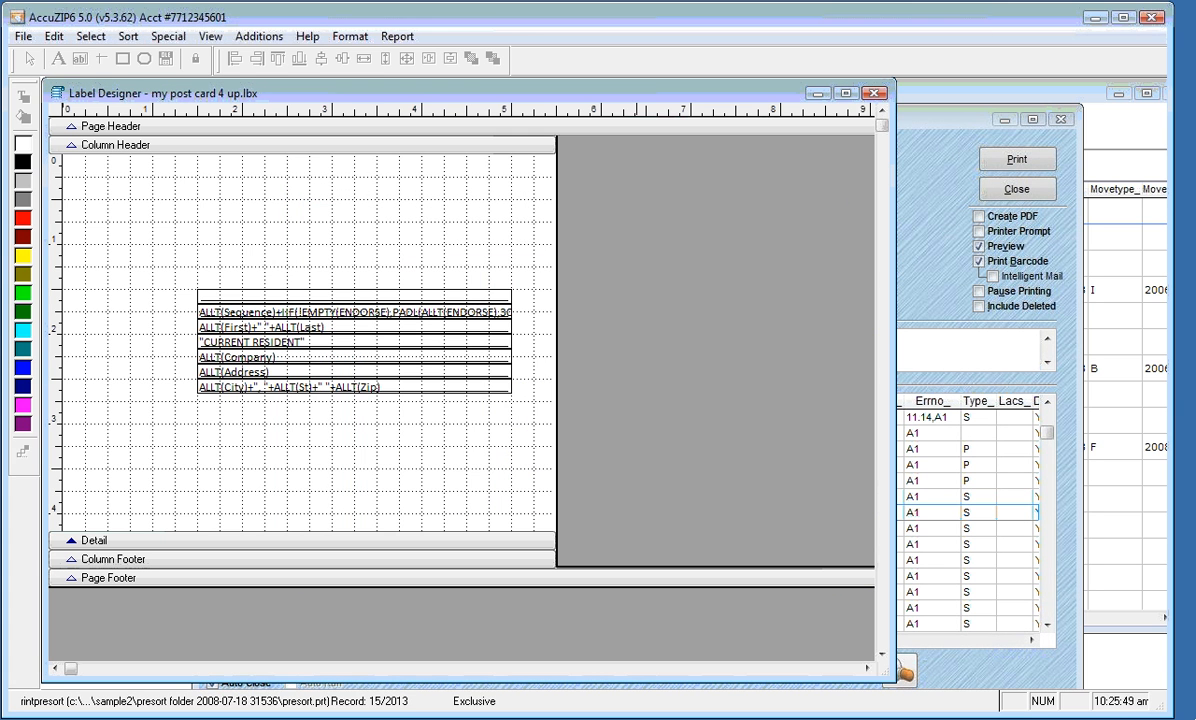
Page through the four-up landscape print preview at full-page and 100% zoom, then close it
{"action": "right_click", "coordinate": [445, 231]}
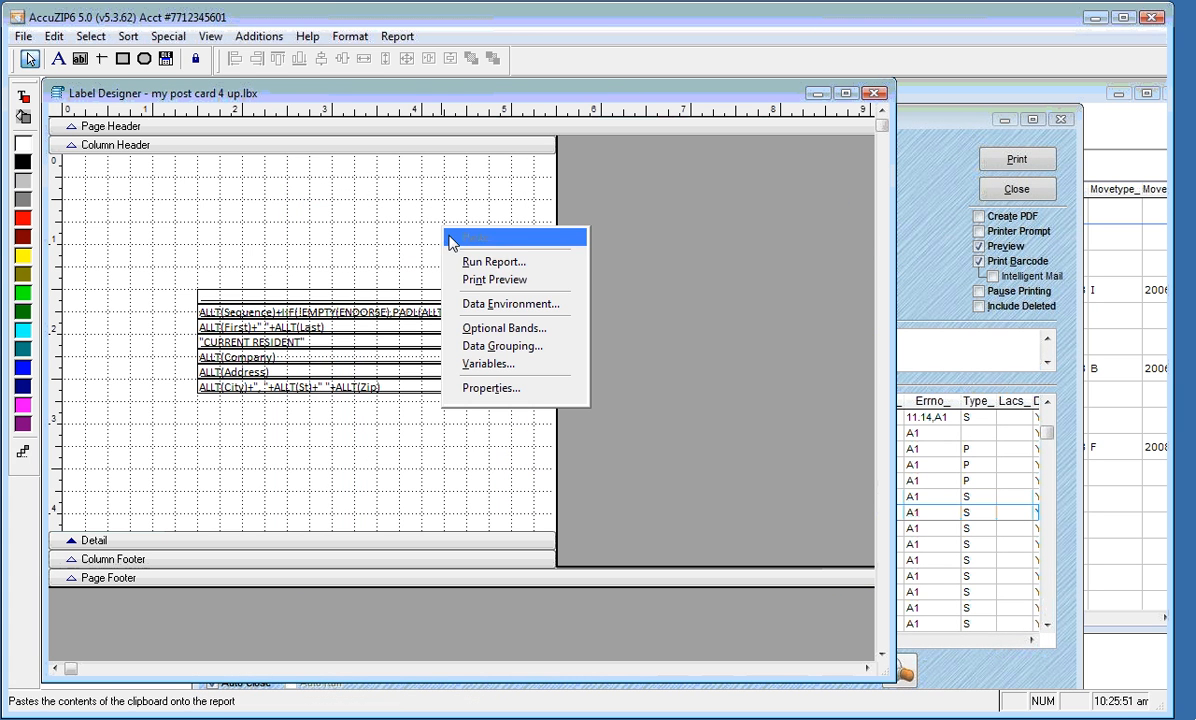
{"action": "left_click", "coordinate": [494, 280]}
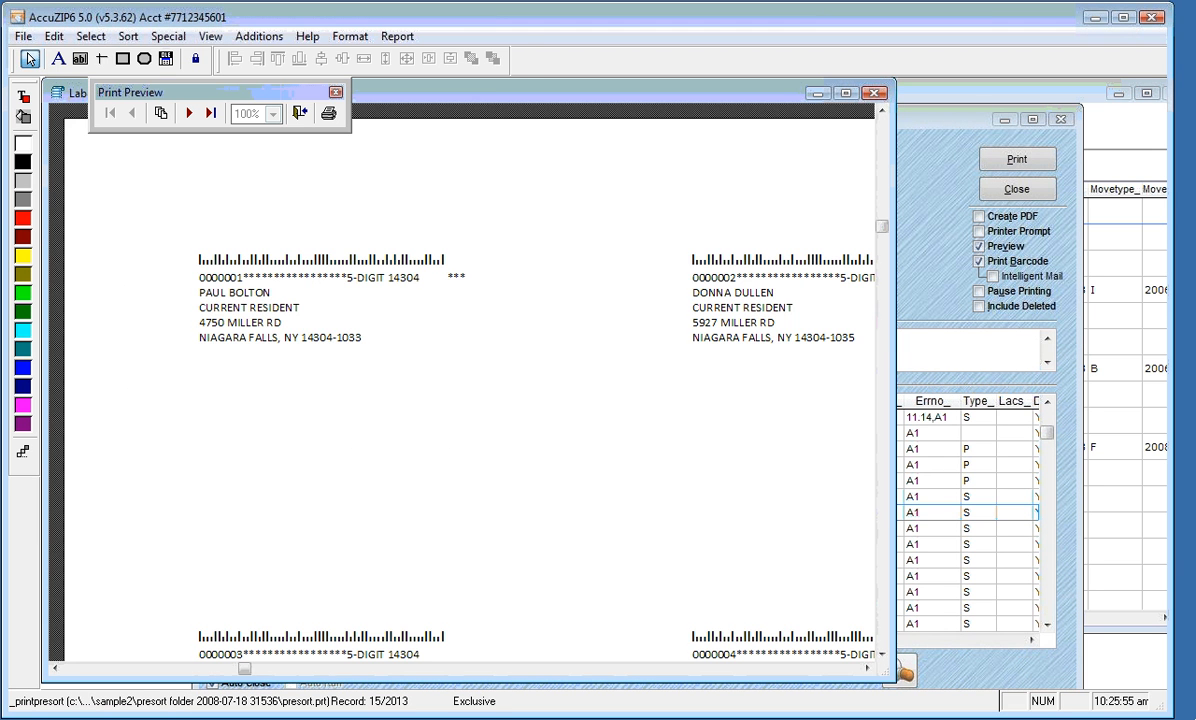
{"action": "left_click", "coordinate": [537, 403]}
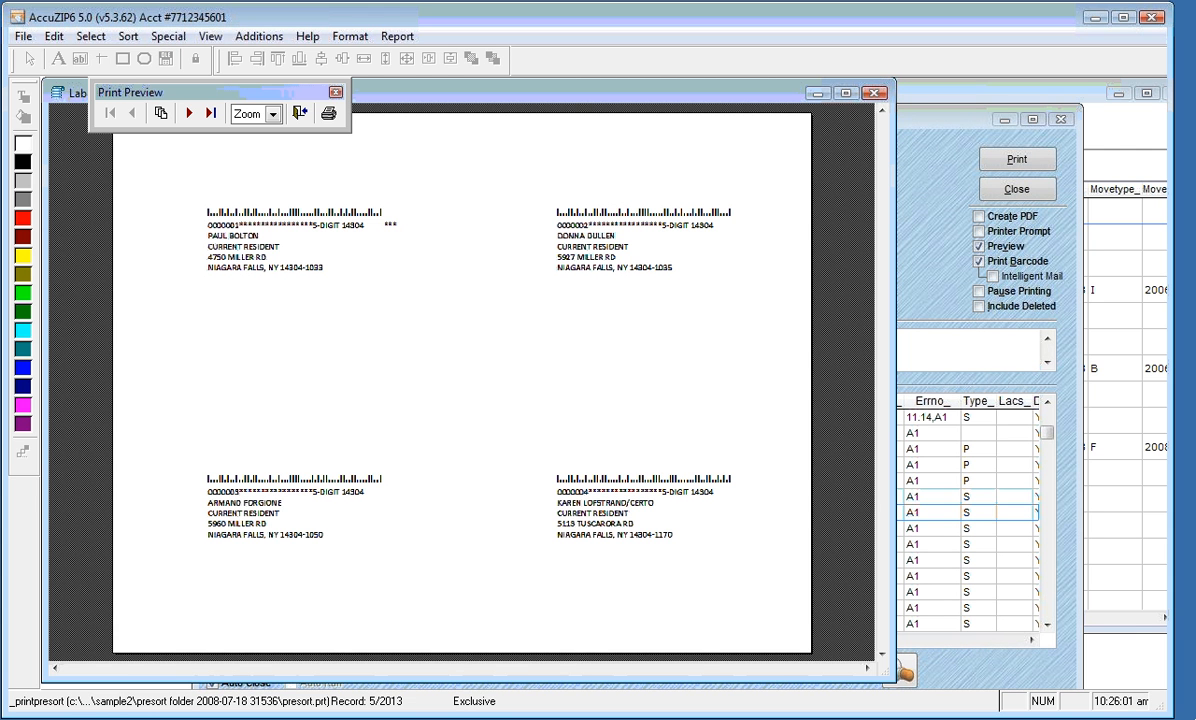
{"action": "left_click", "coordinate": [385, 216]}
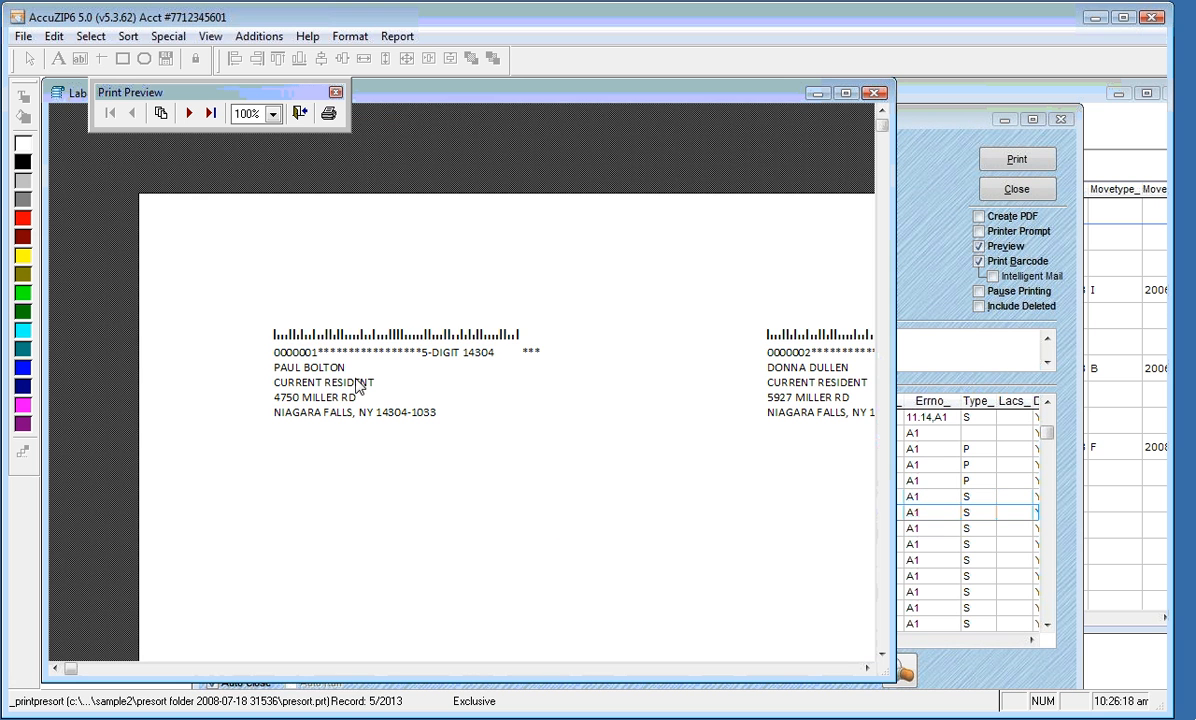
{"action": "left_click", "coordinate": [189, 113]}
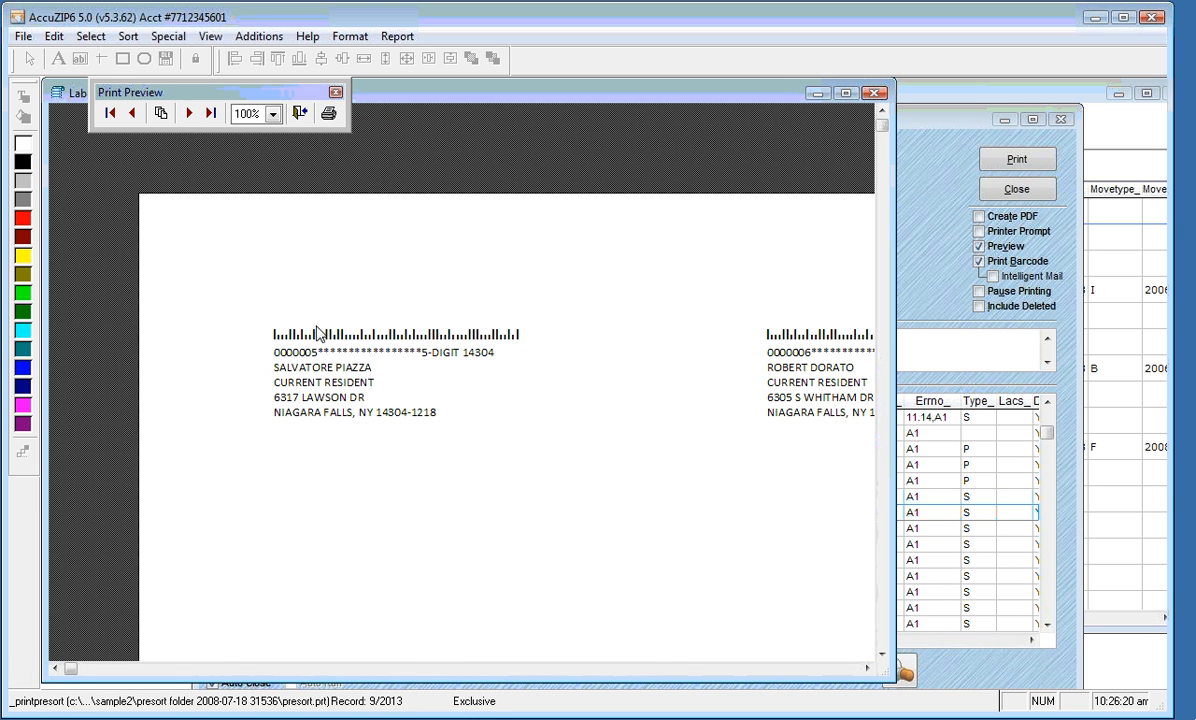
{"action": "left_click", "coordinate": [252, 250]}
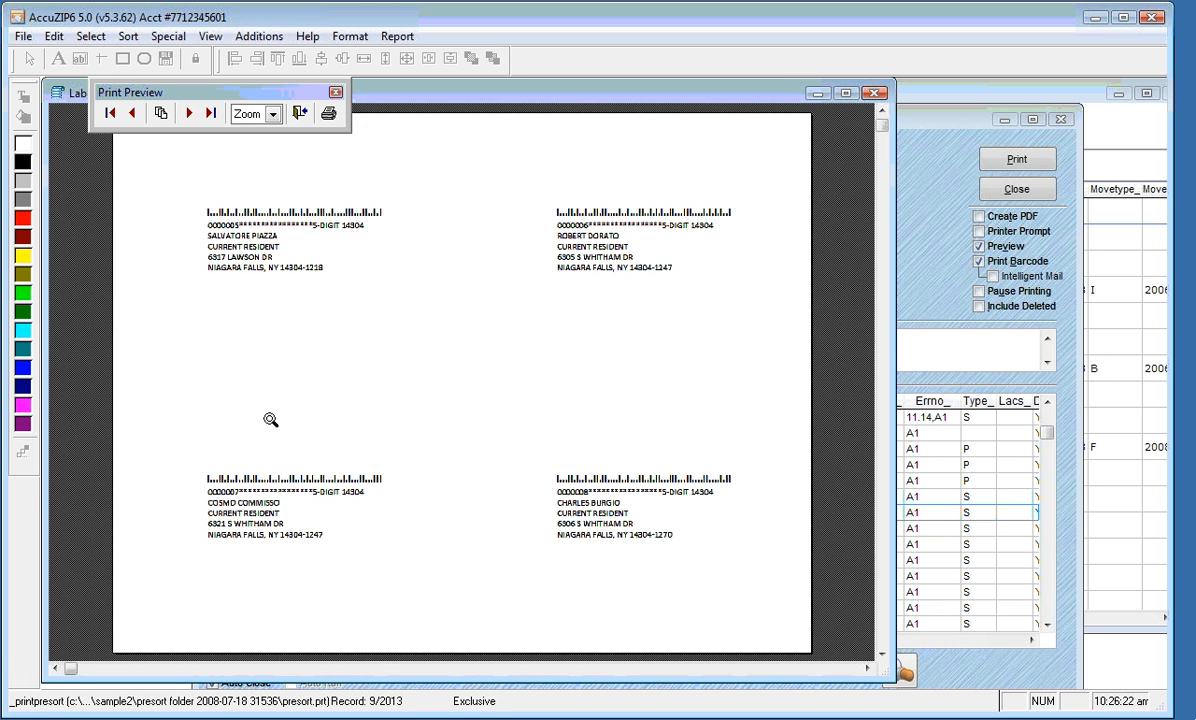
{"action": "left_click", "coordinate": [255, 233]}
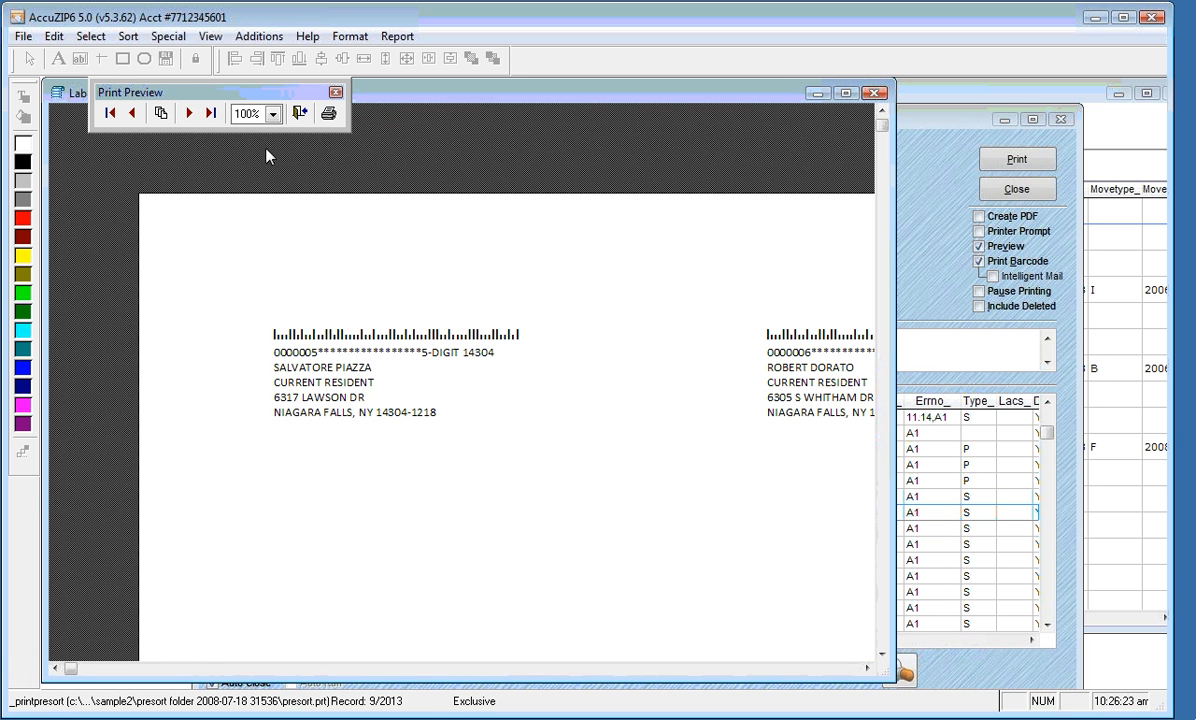
{"action": "left_click", "coordinate": [189, 113]}
{"action": "left_click", "coordinate": [189, 113]}
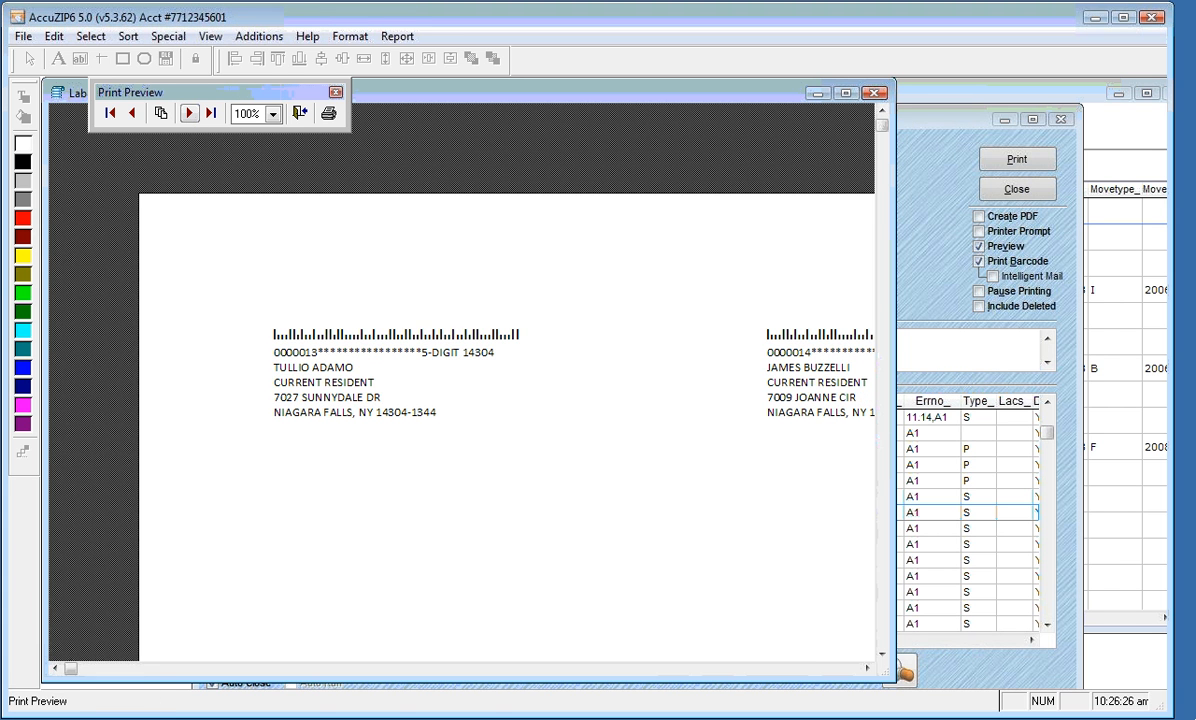
{"action": "left_click", "coordinate": [189, 113]}
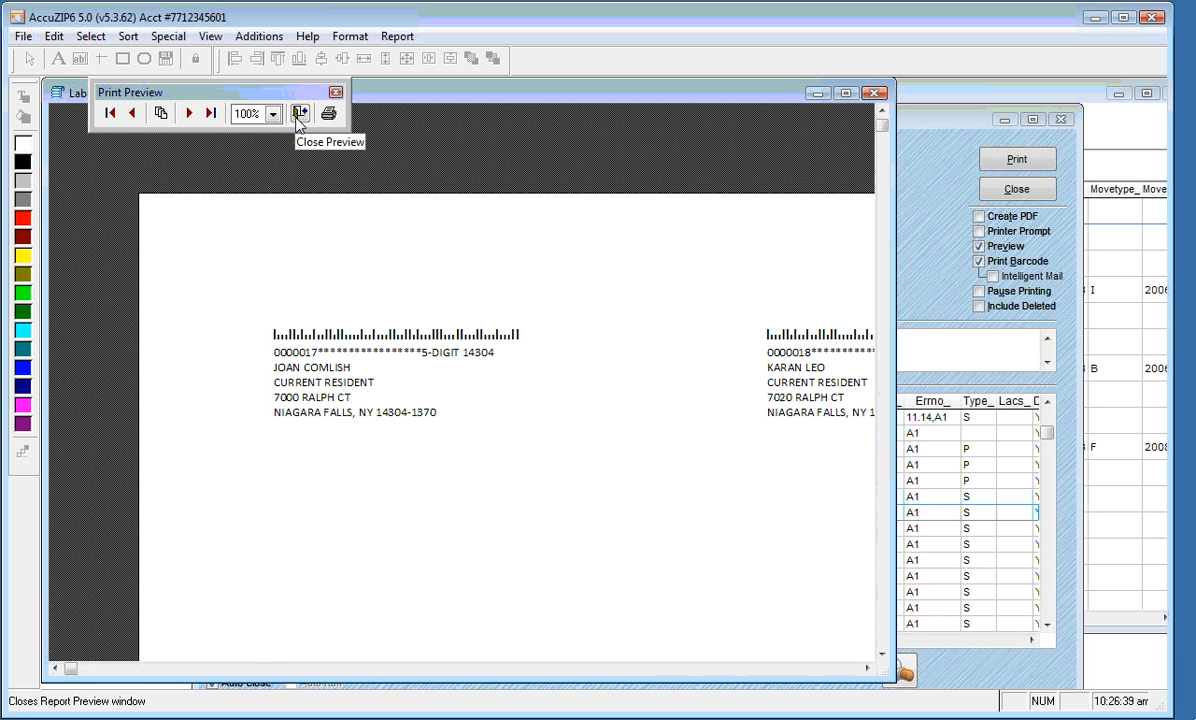
{"action": "left_click", "coordinate": [299, 115]}
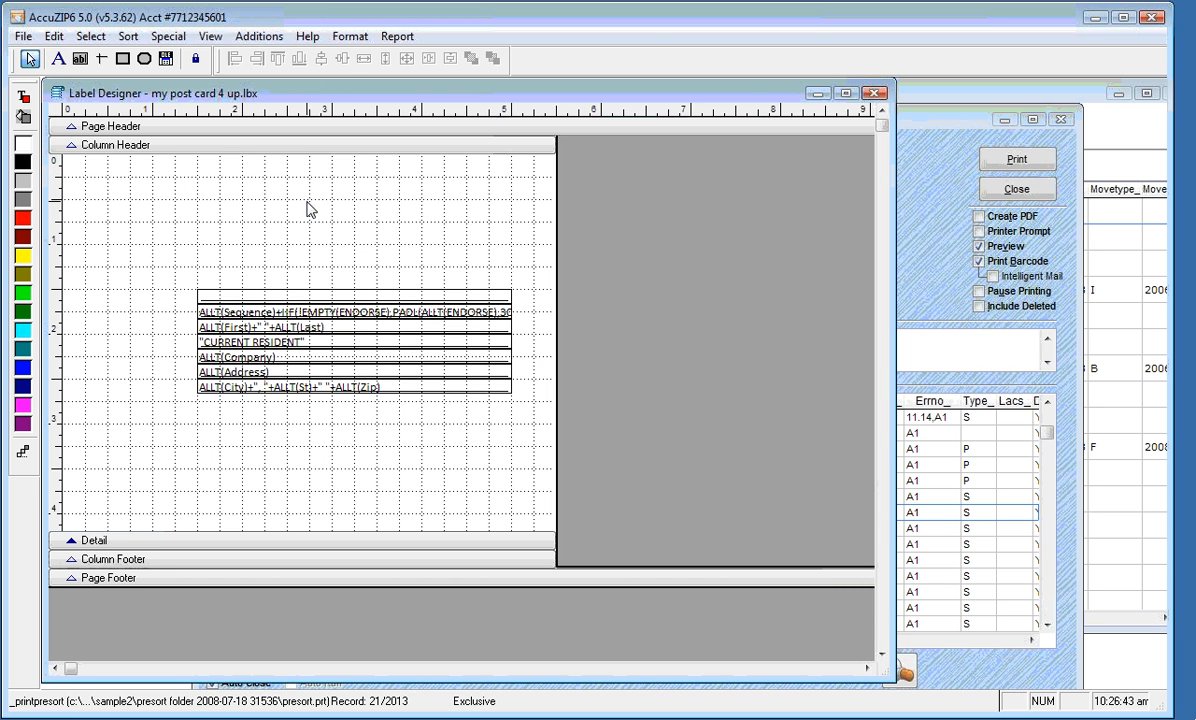
Save the 4-up template, copy it as 'My Post Card 8 Up.lbx' and open the copy for editing
{"action": "left_click", "coordinate": [874, 94]}
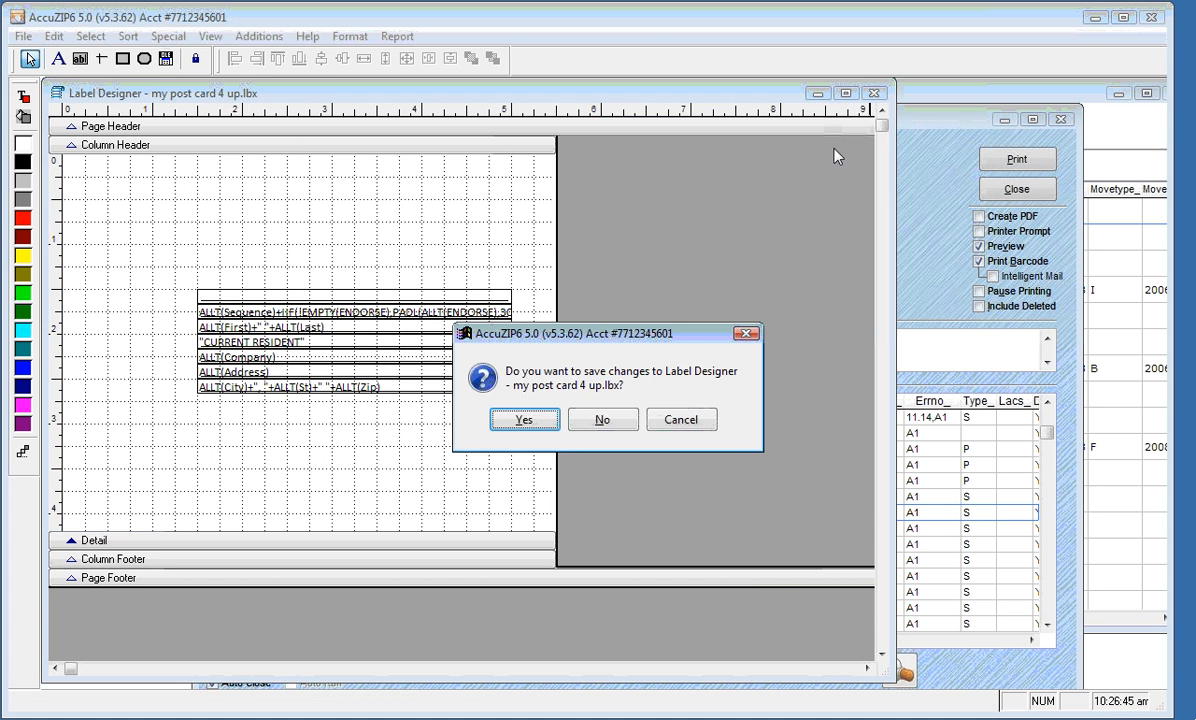
{"action": "left_click", "coordinate": [527, 422]}
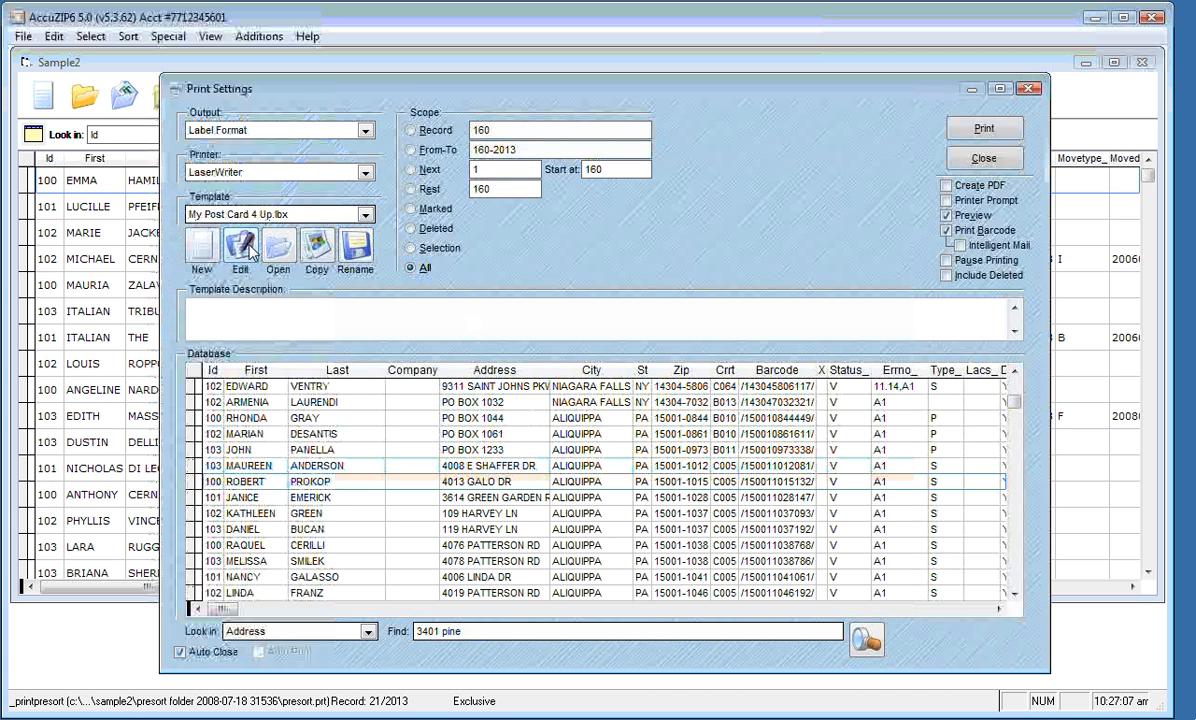
{"action": "left_click", "coordinate": [317, 248]}
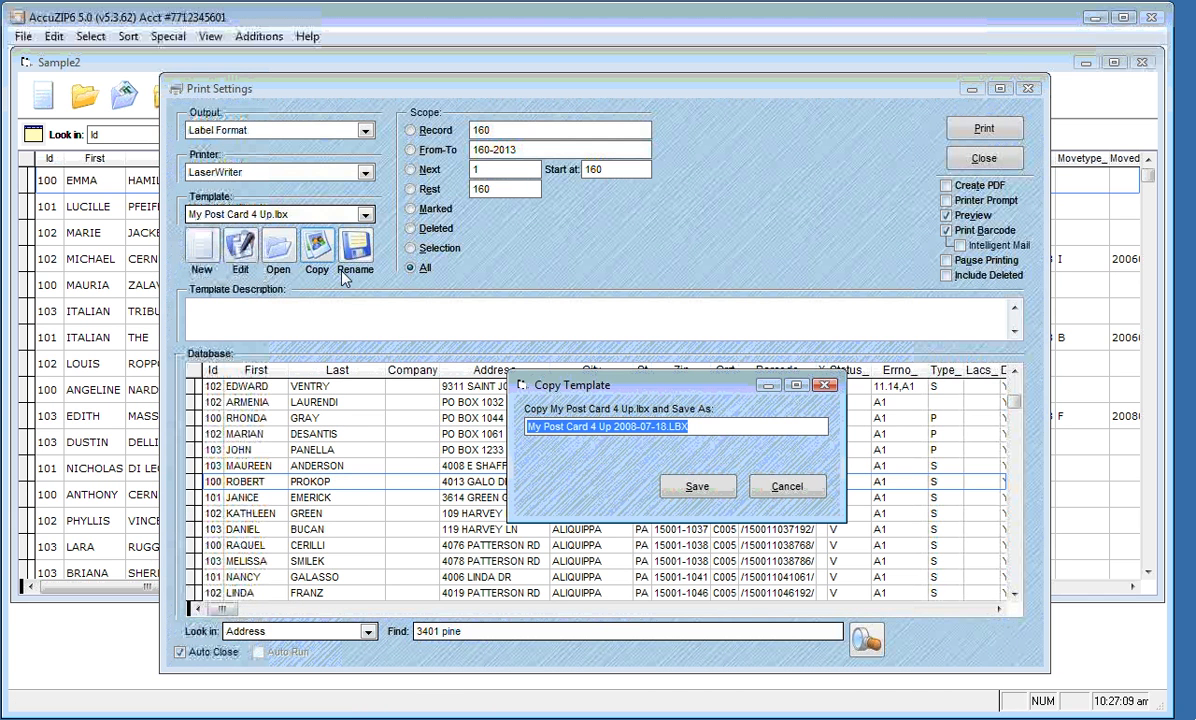
{"action": "left_click", "coordinate": [590, 428]}
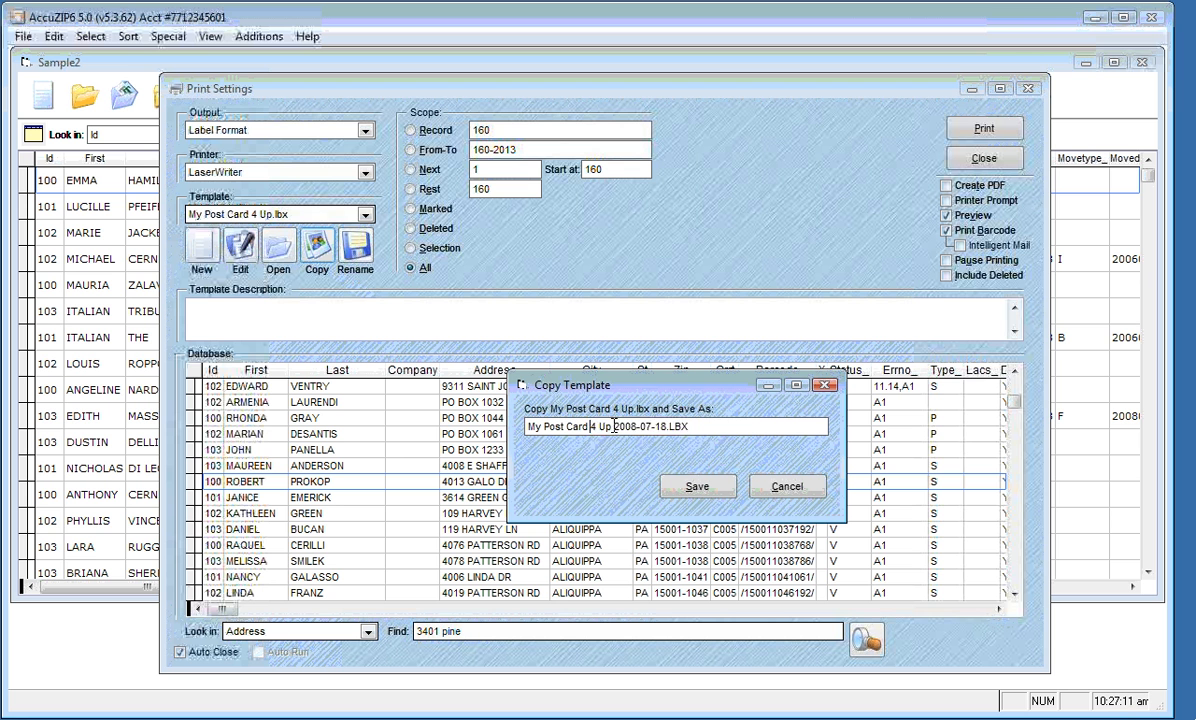
{"action": "key", "text": "shift+End"}
{"action": "type", "text": "8 up"}
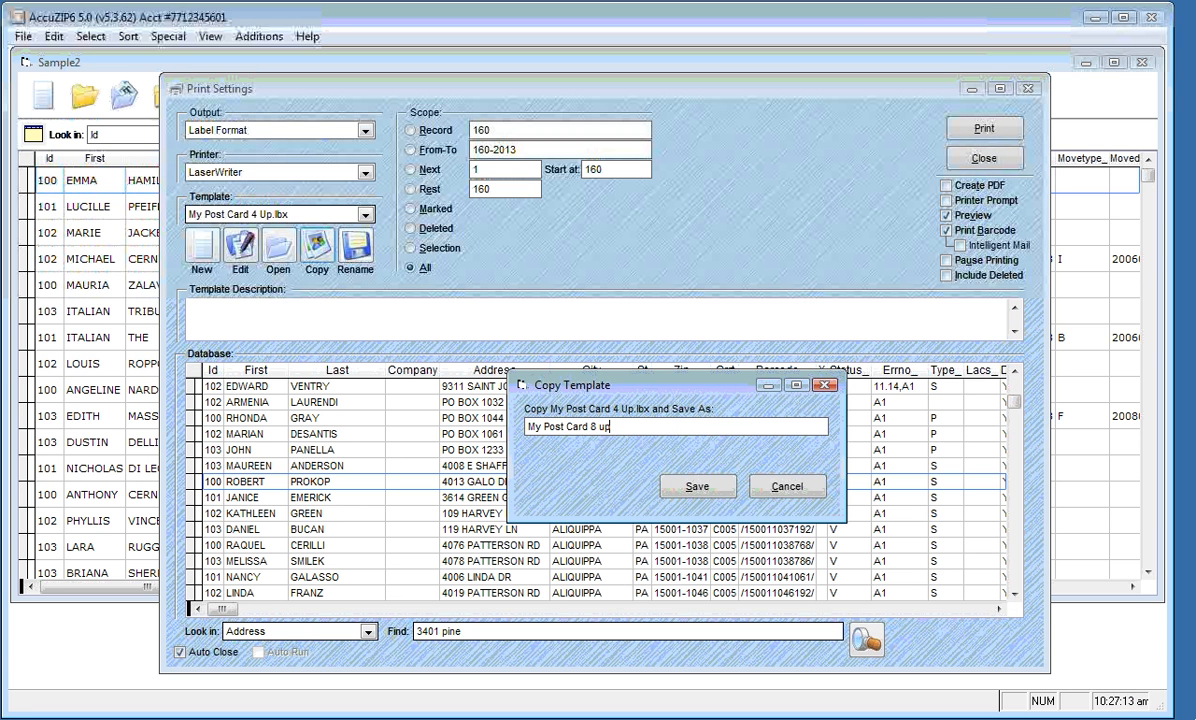
{"action": "left_click", "coordinate": [697, 486]}
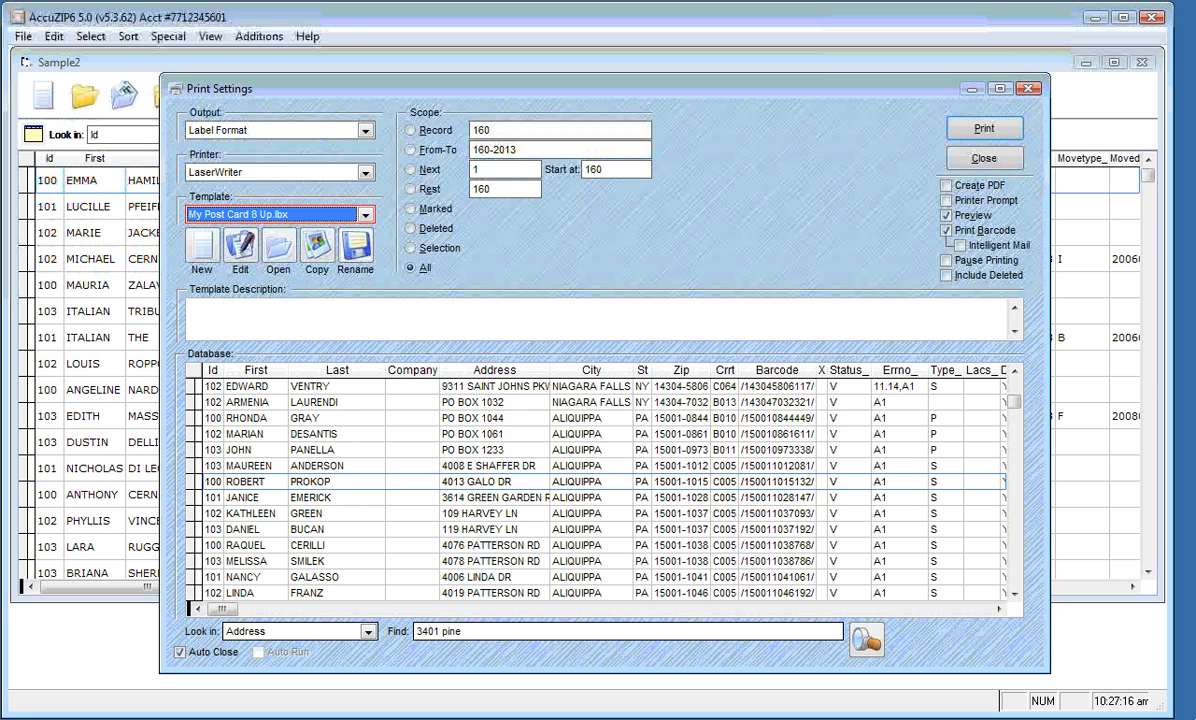
{"action": "left_click", "coordinate": [240, 250]}
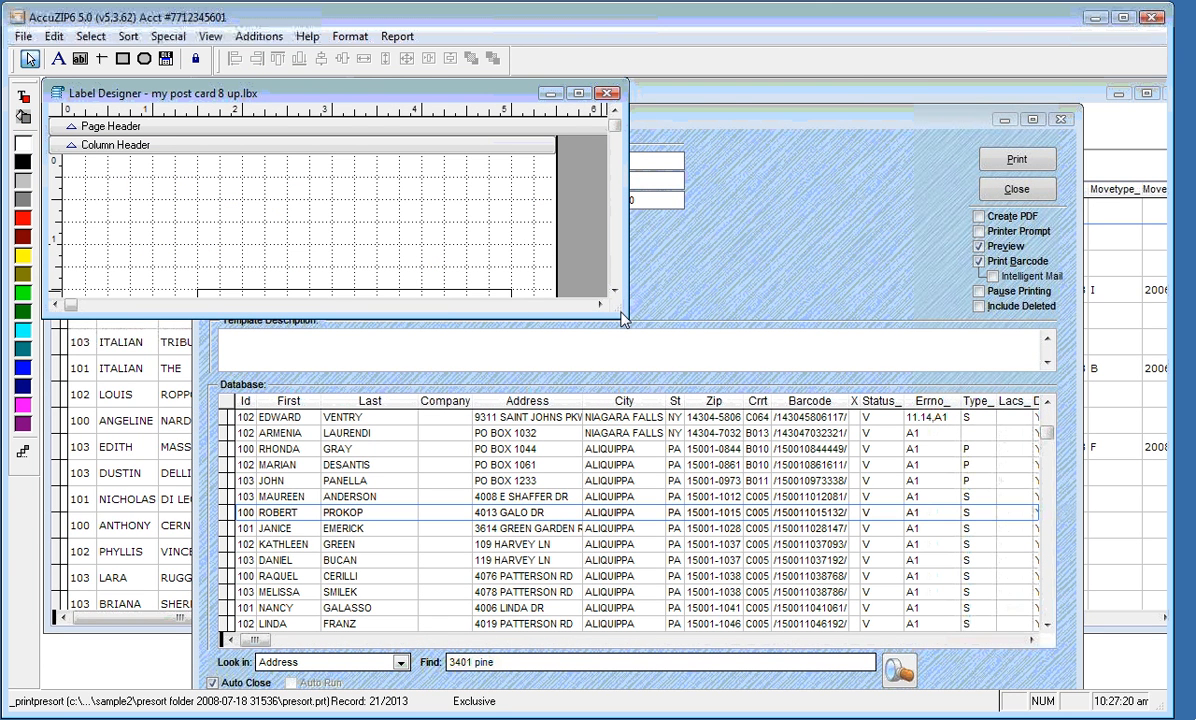
In Page Setup, set the 8 up template's paper to 11x17 in portrait orientation
{"action": "left_click_drag", "start_coordinate": [620, 315], "coordinate": [858, 630]}
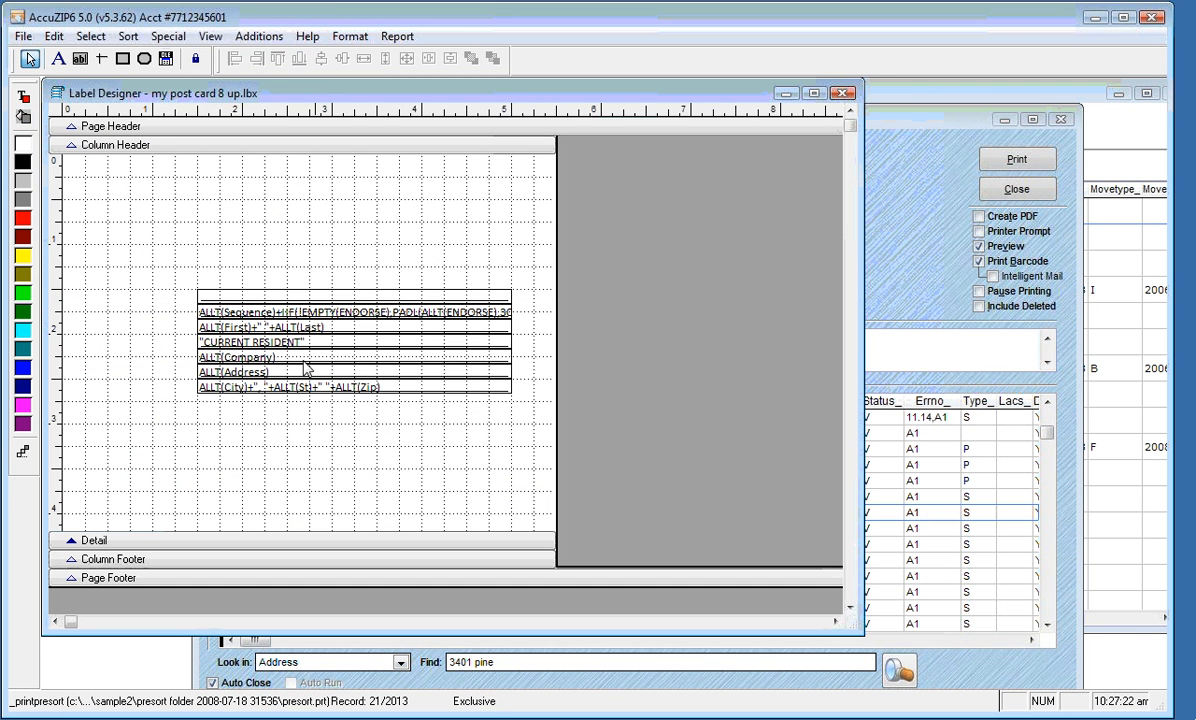
{"action": "left_click", "coordinate": [23, 37]}
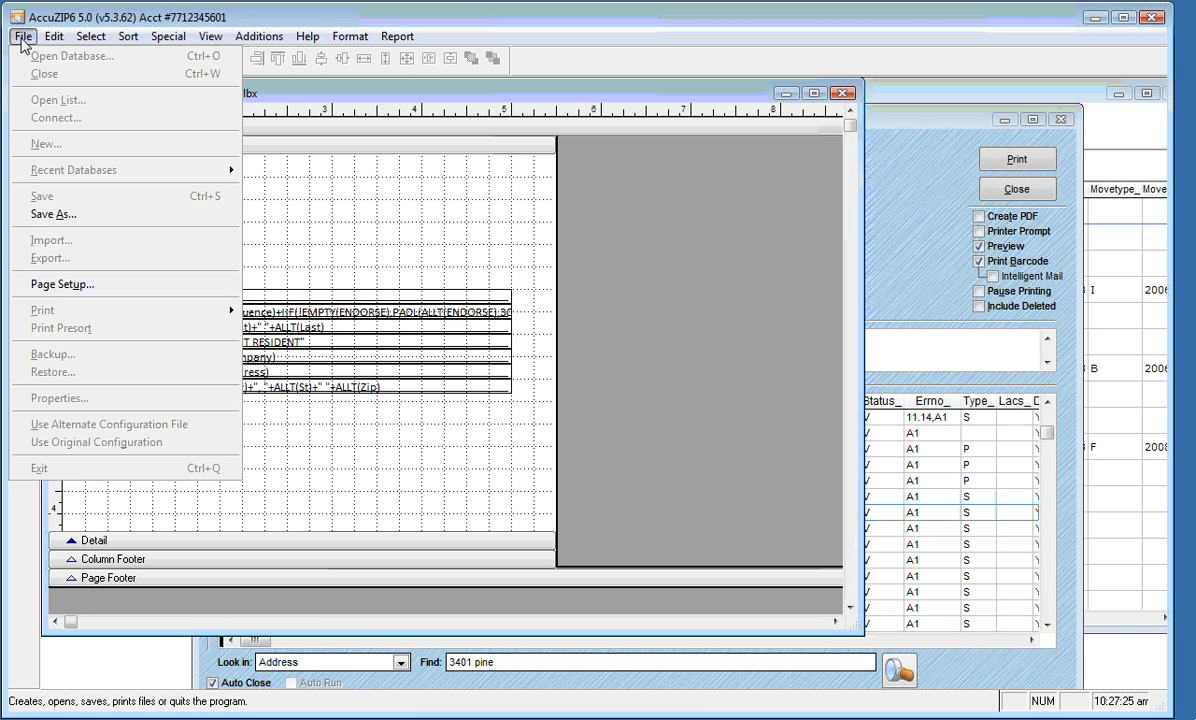
{"action": "left_click", "coordinate": [47, 287]}
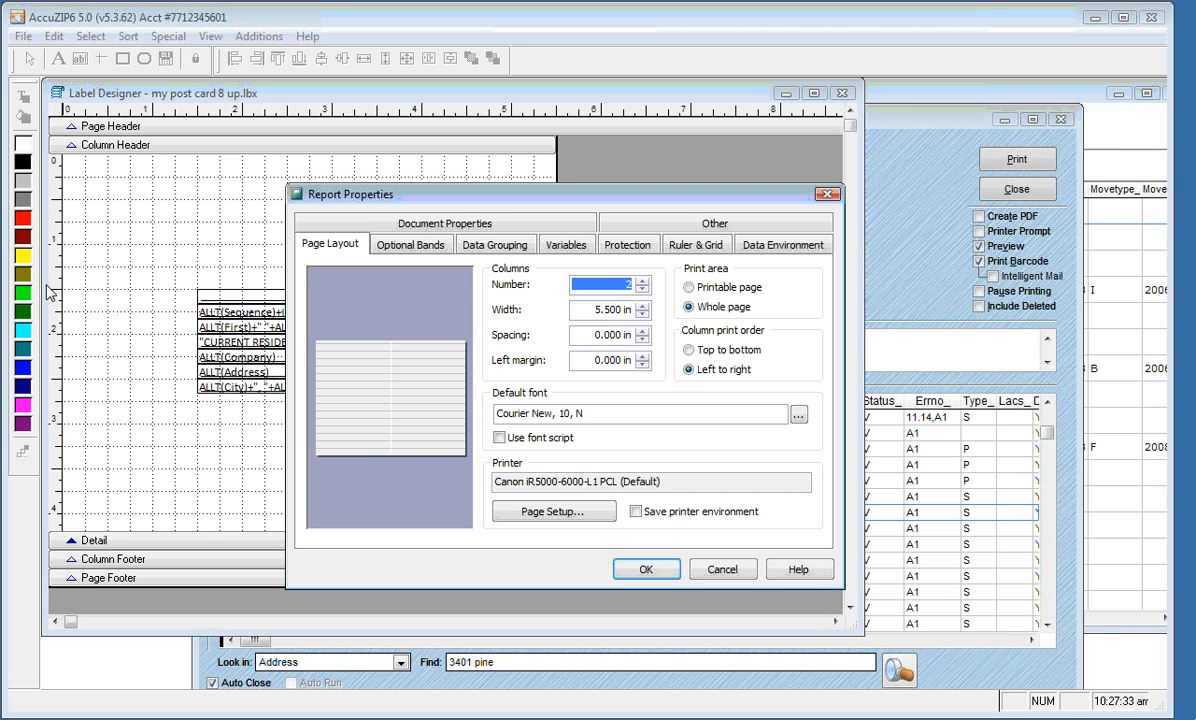
{"action": "left_click", "coordinate": [543, 514]}
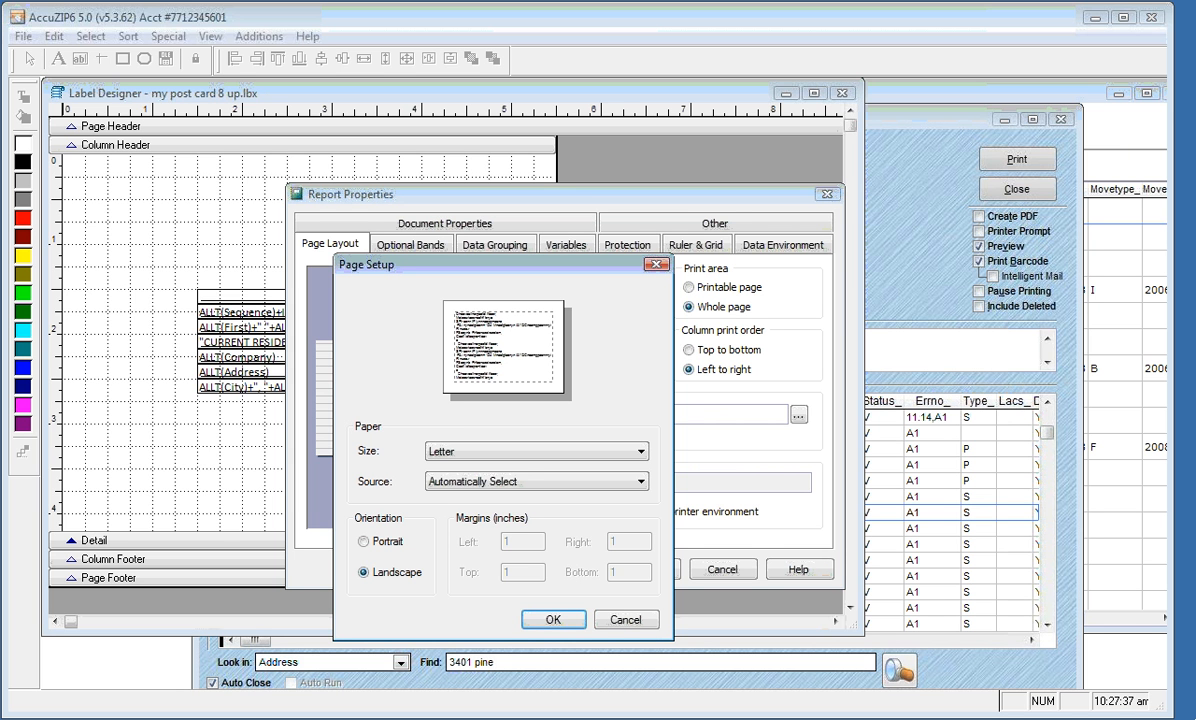
{"action": "left_click", "coordinate": [519, 455]}
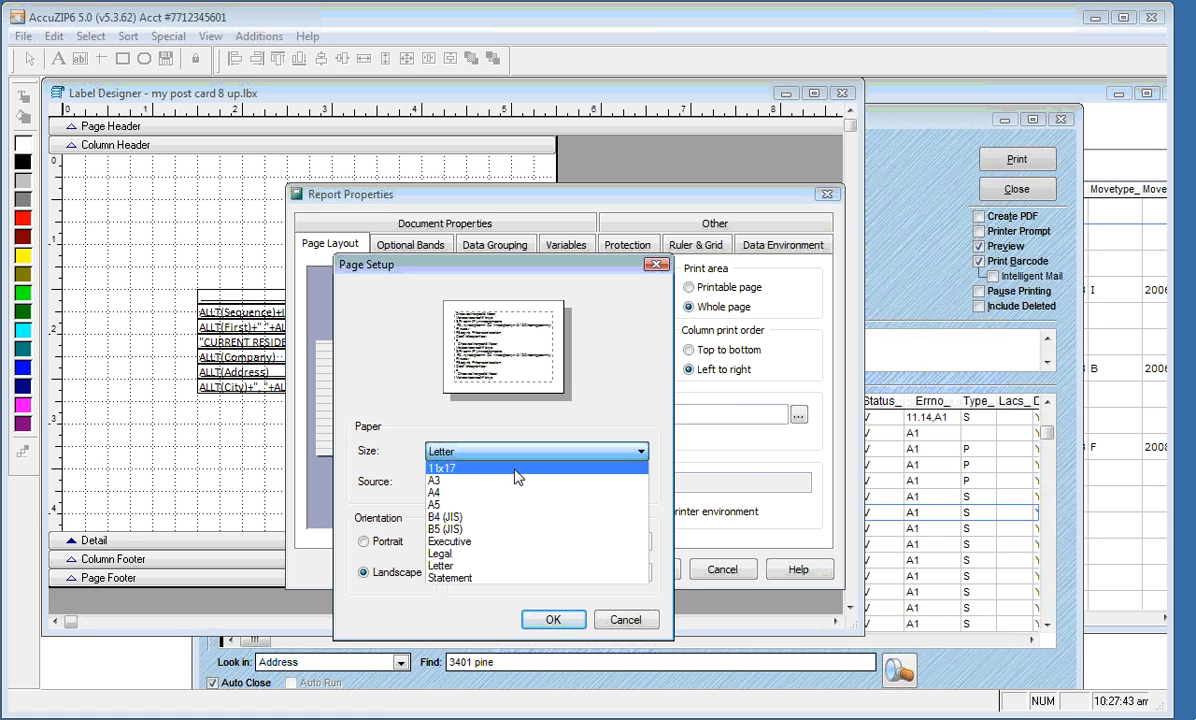
{"action": "left_click", "coordinate": [517, 476]}
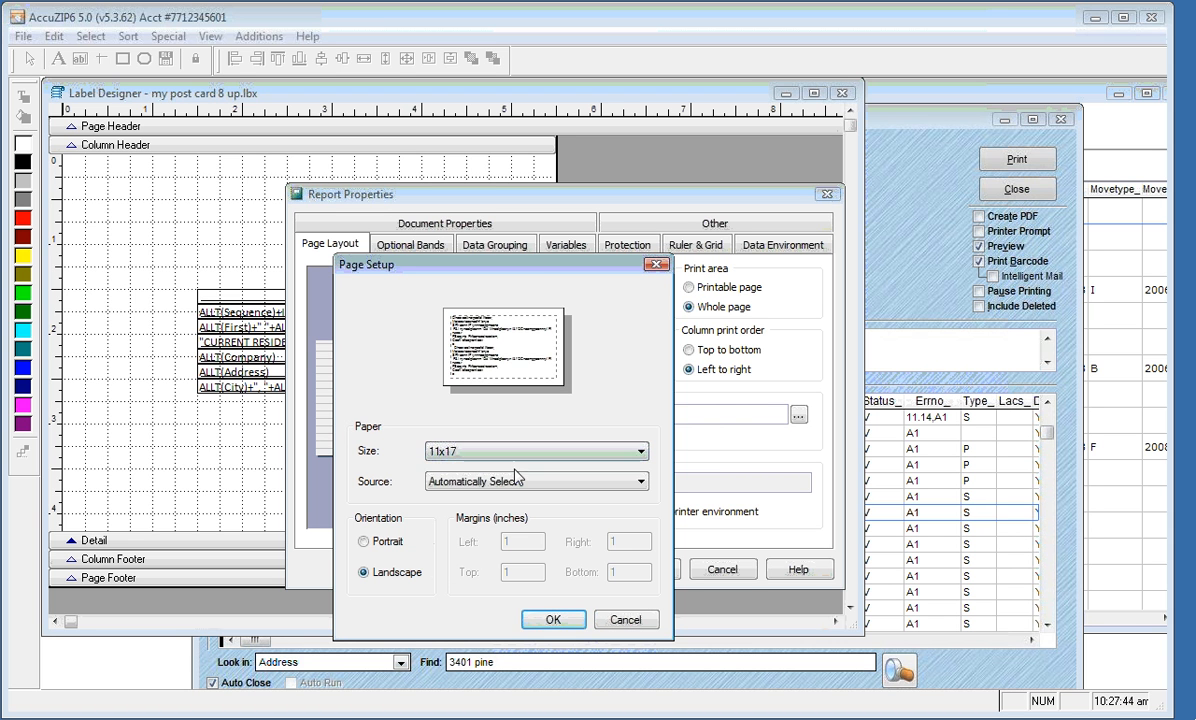
{"action": "left_click", "coordinate": [368, 543]}
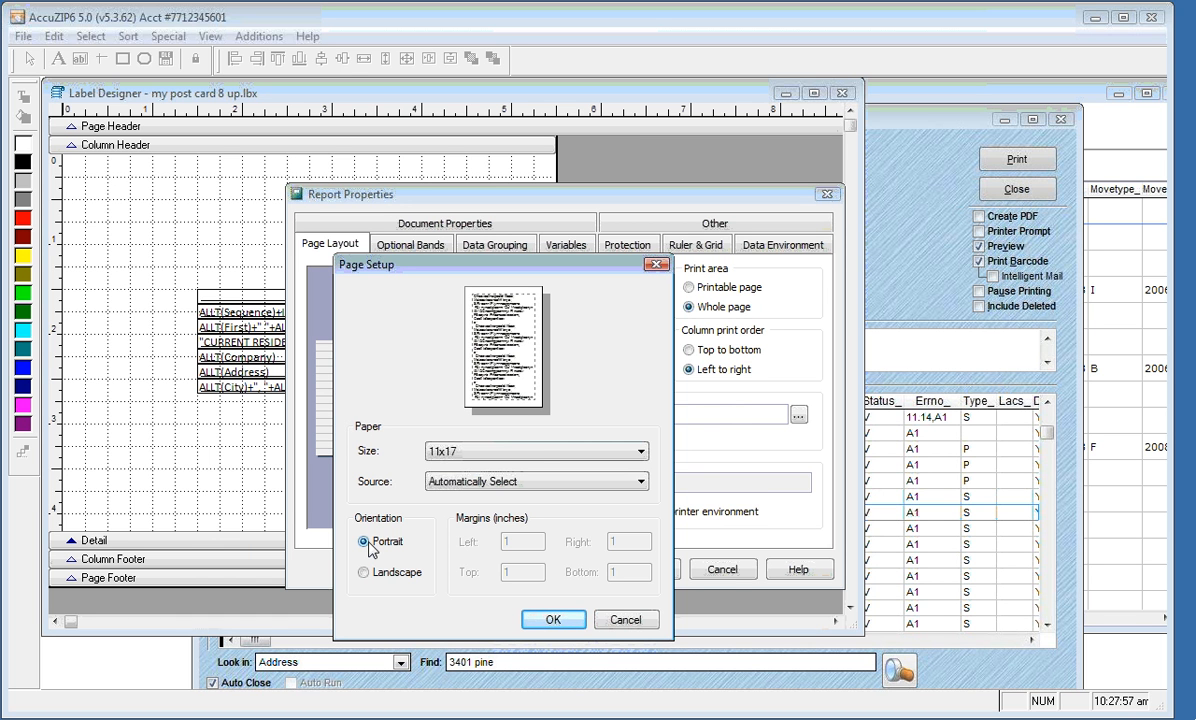
{"action": "left_click", "coordinate": [550, 622]}
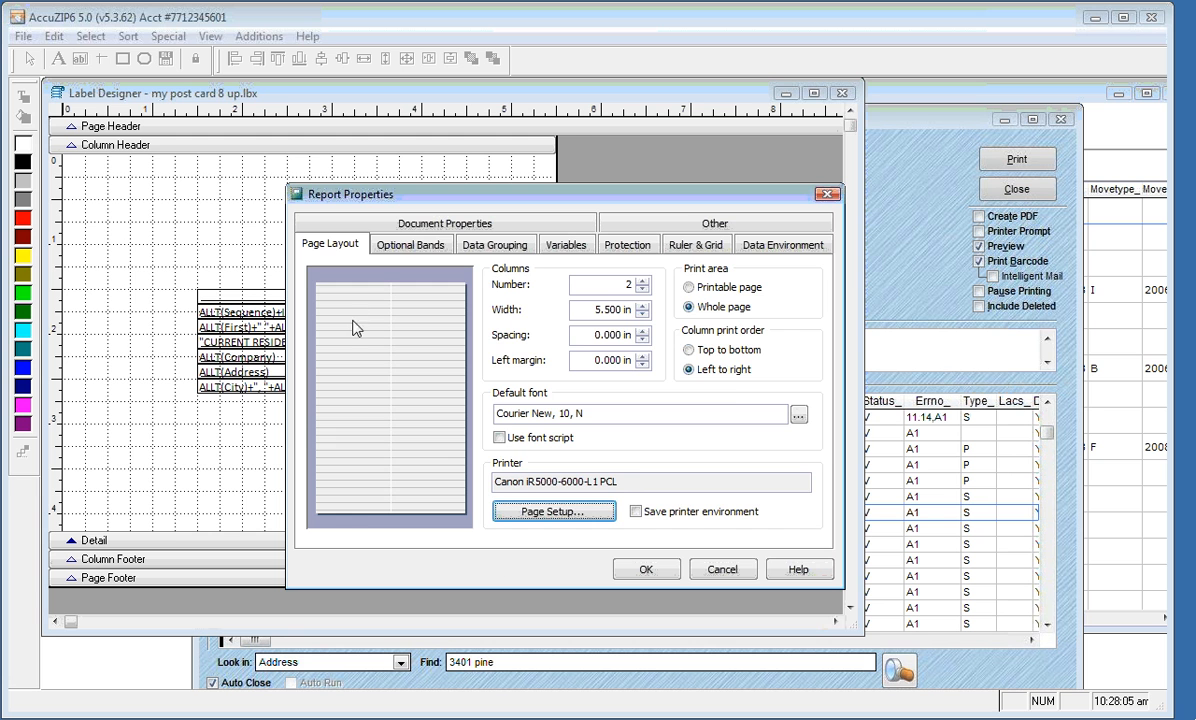
{"action": "left_click", "coordinate": [633, 570]}
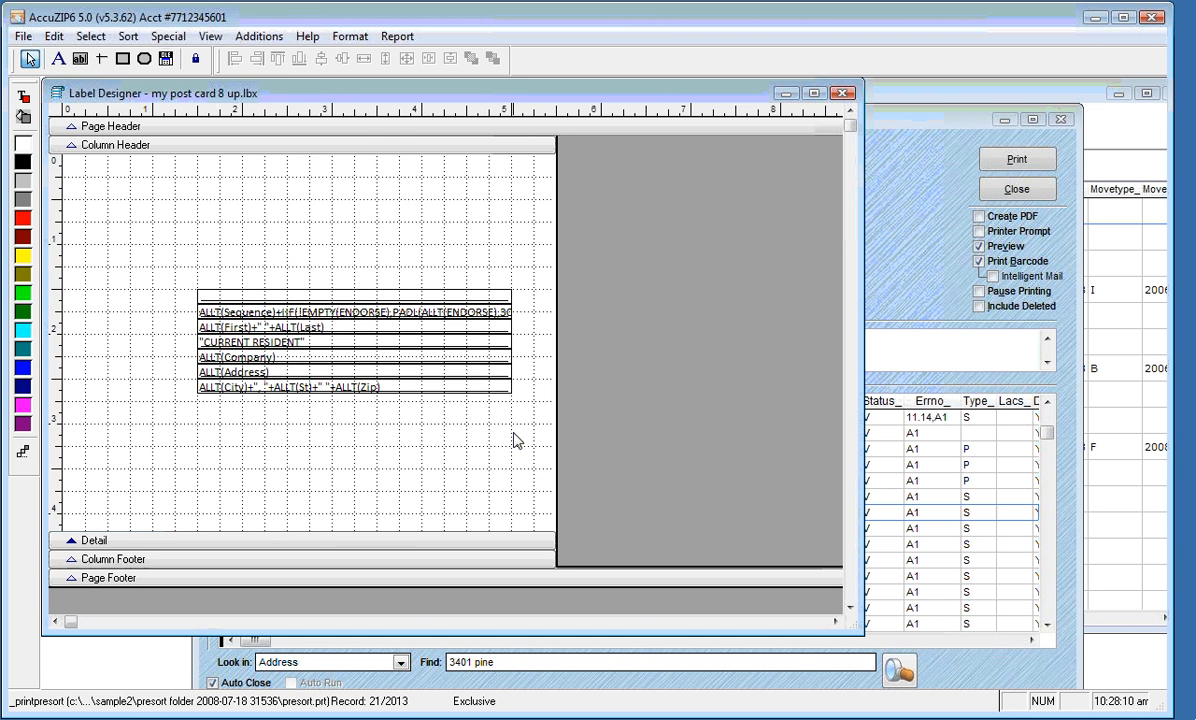
Print-preview the 8-up label pages at 100% and page through six further pages
{"action": "right_click", "coordinate": [413, 221]}
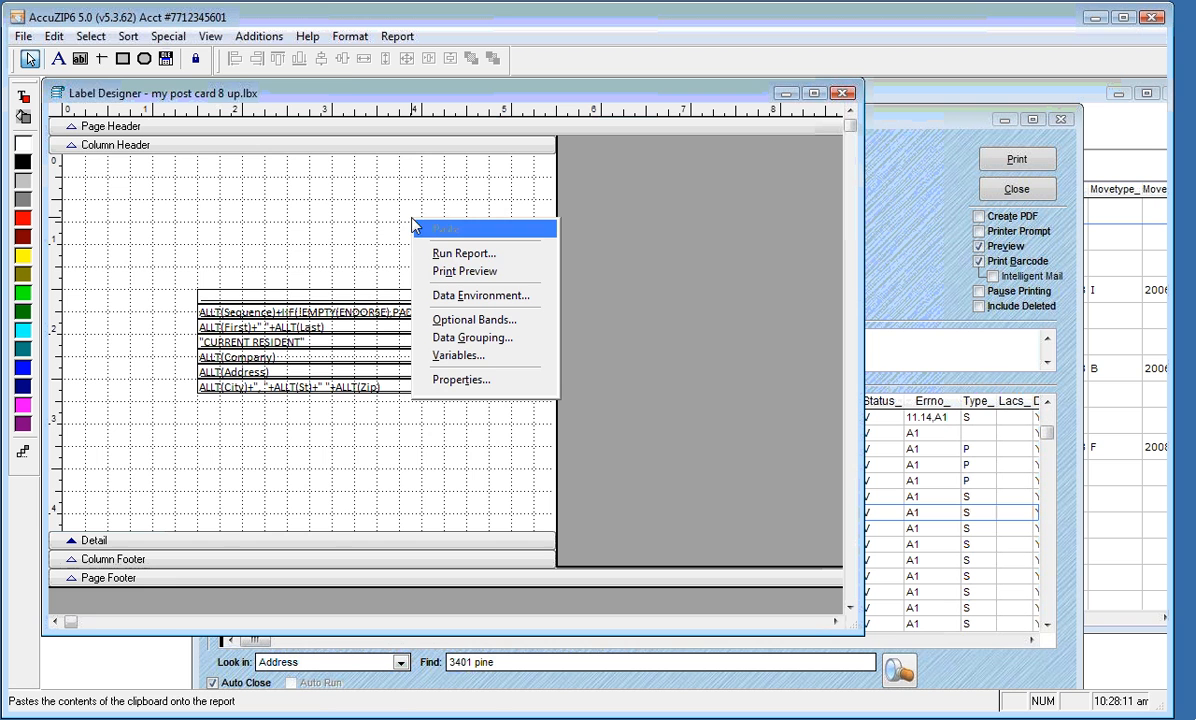
{"action": "left_click", "coordinate": [464, 271]}
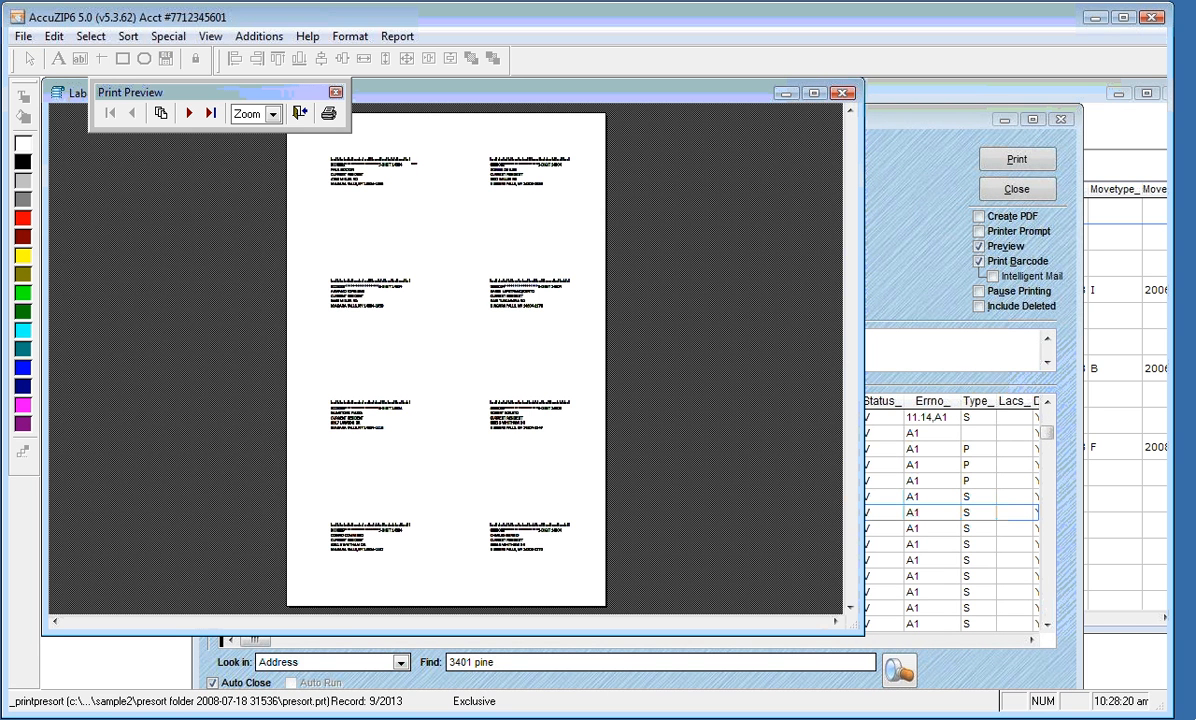
{"action": "left_click", "coordinate": [437, 245]}
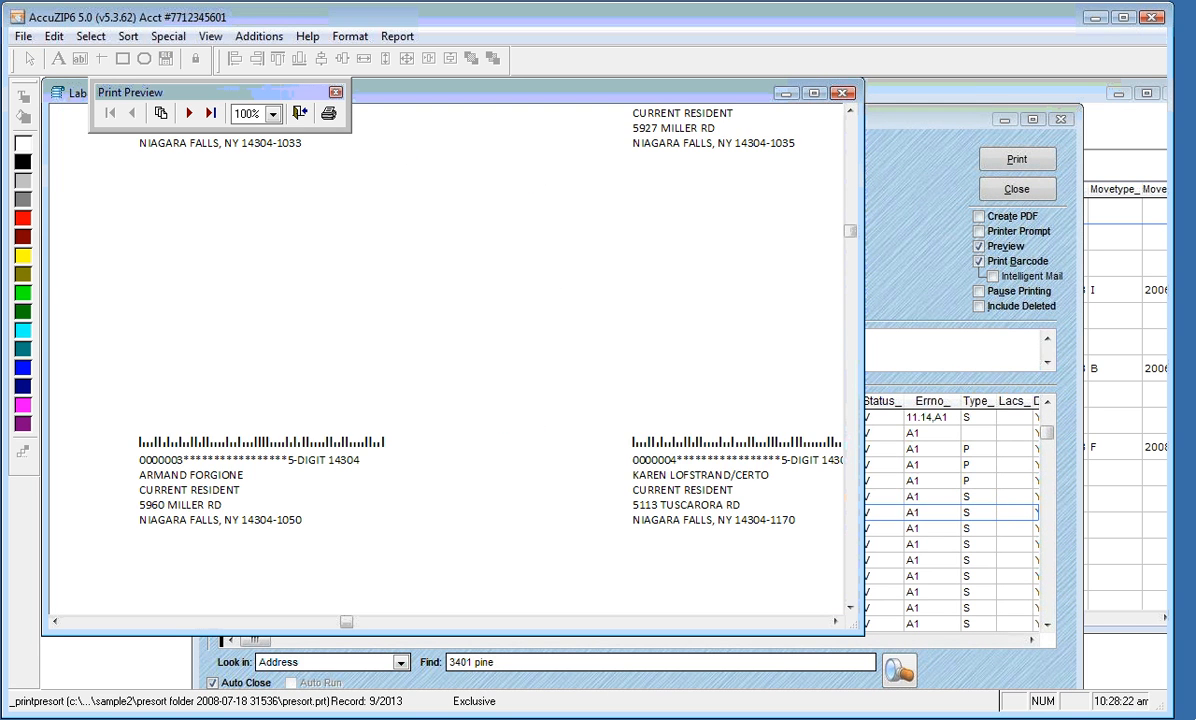
{"action": "left_click", "coordinate": [848, 138]}
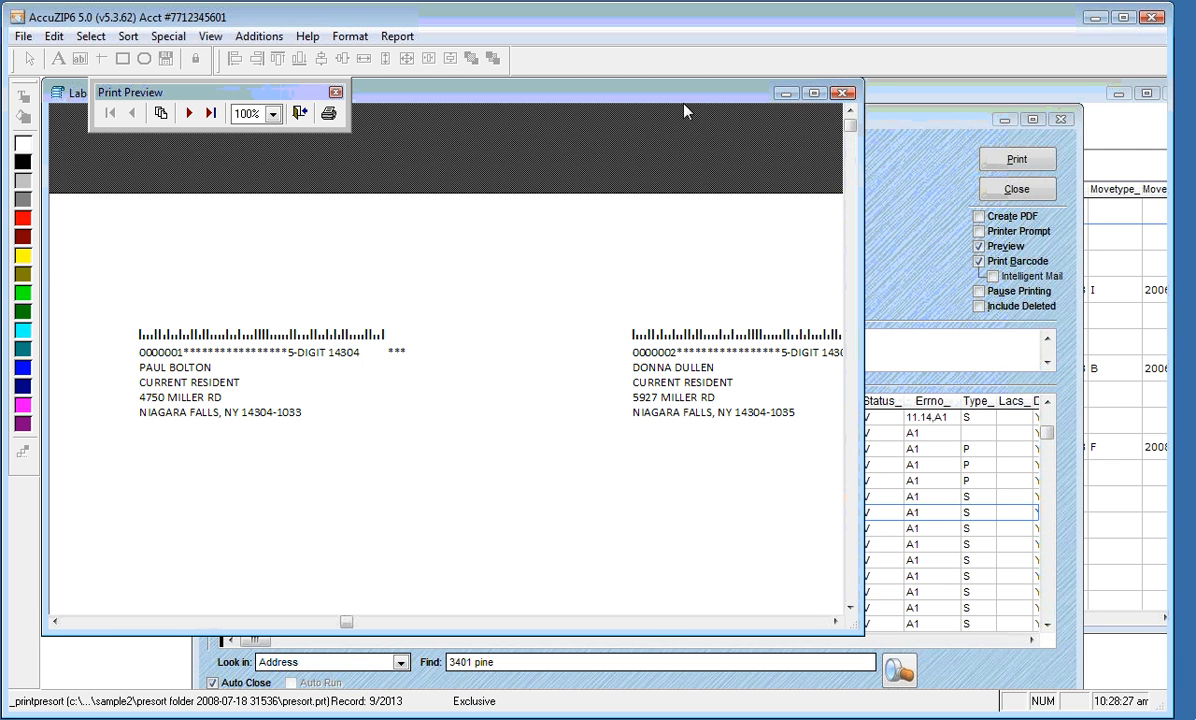
{"action": "left_click", "coordinate": [189, 114]}
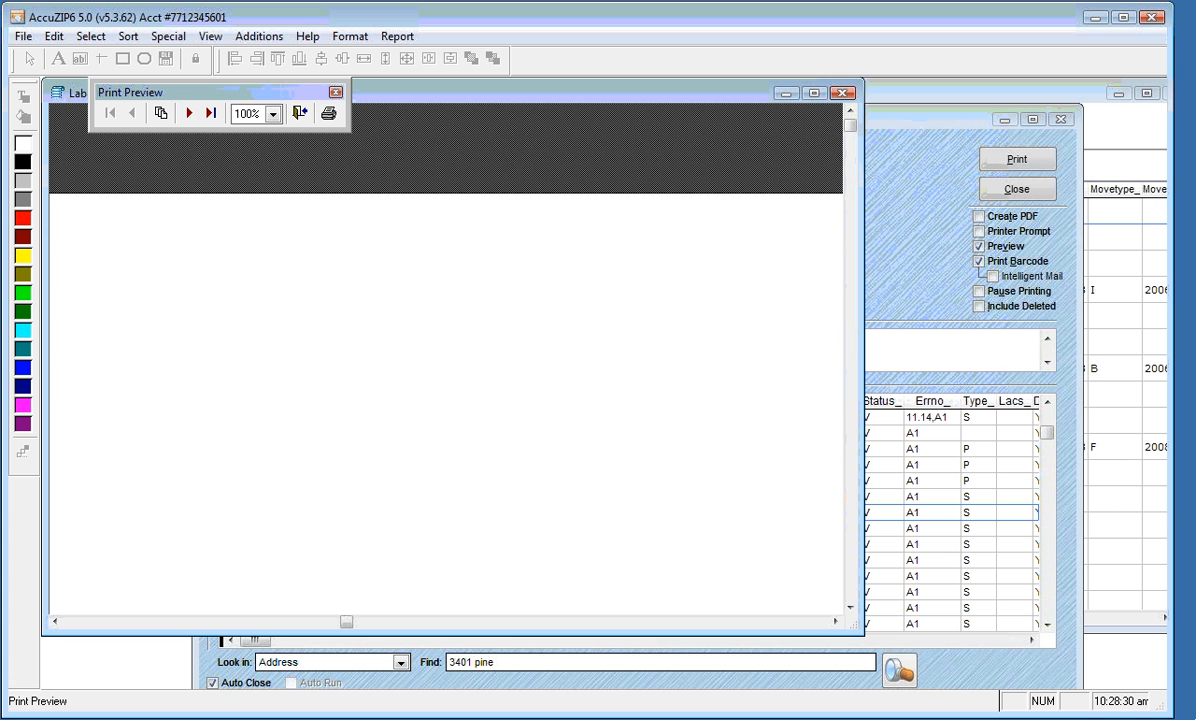
{"action": "left_click", "coordinate": [189, 114]}
{"action": "left_click", "coordinate": [189, 114]}
{"action": "left_click", "coordinate": [189, 114]}
{"action": "left_click", "coordinate": [189, 114]}
{"action": "left_click", "coordinate": [189, 114]}
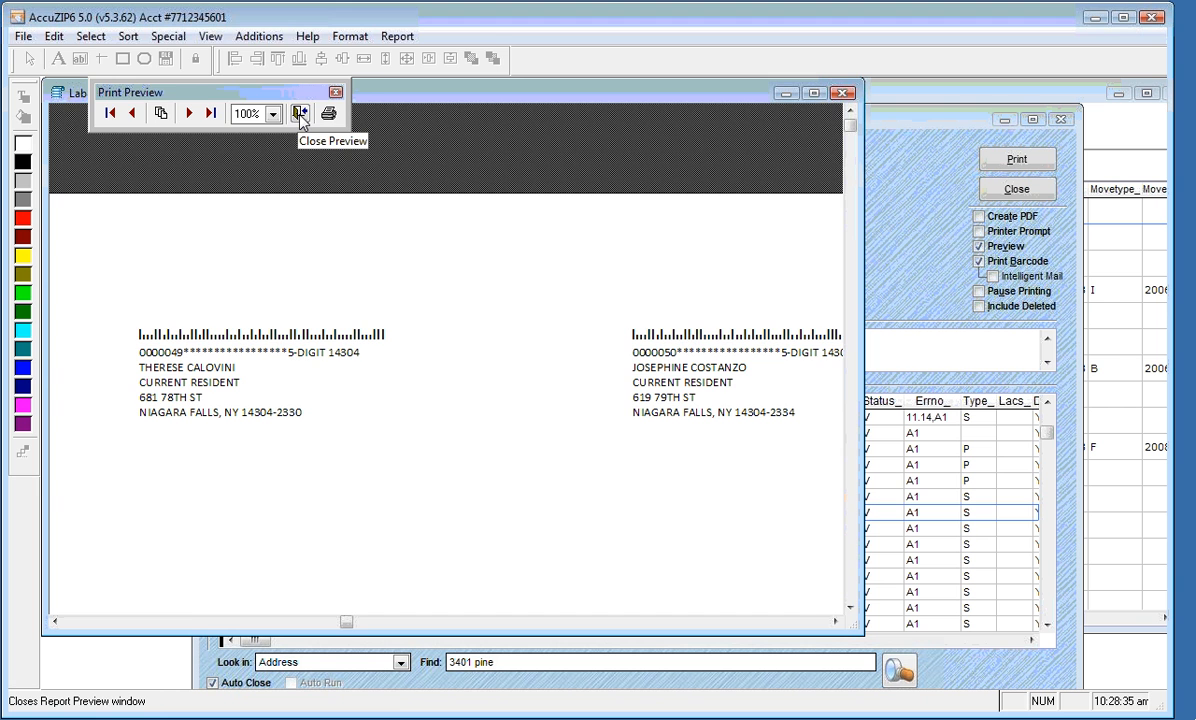
Close the preview and the Label Designer, saving changes to the 8 up template
{"action": "left_click", "coordinate": [301, 114]}
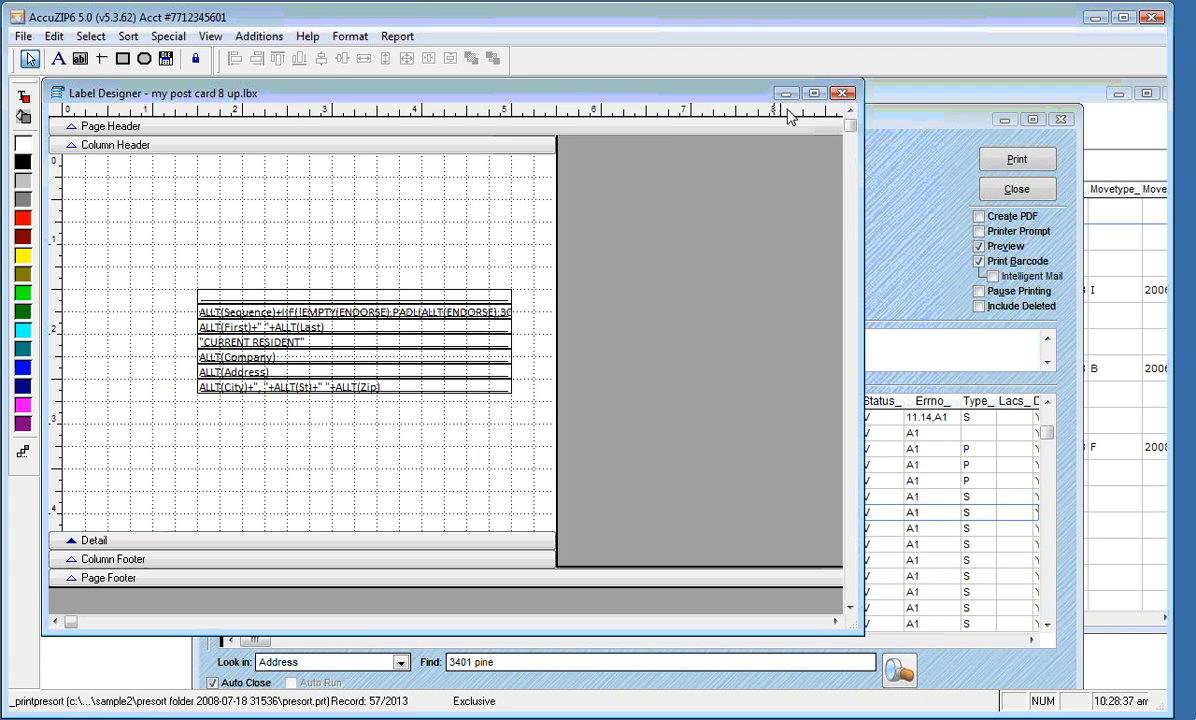
{"action": "left_click", "coordinate": [843, 94]}
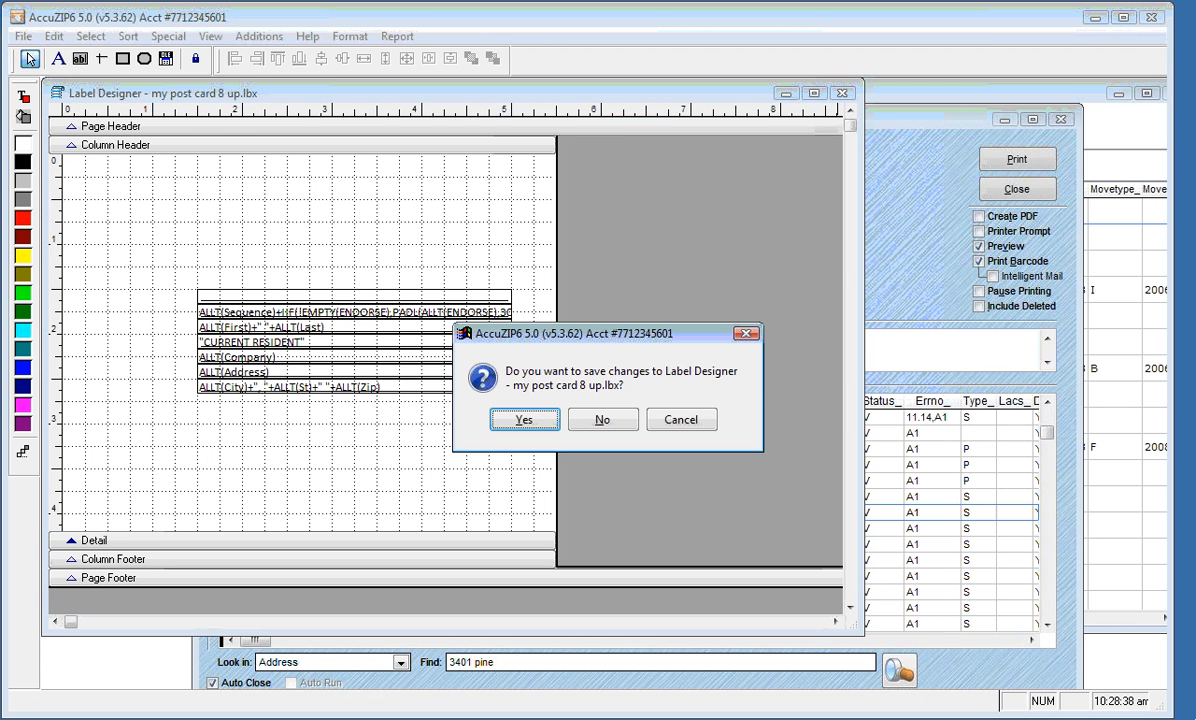
{"action": "left_click", "coordinate": [523, 419]}
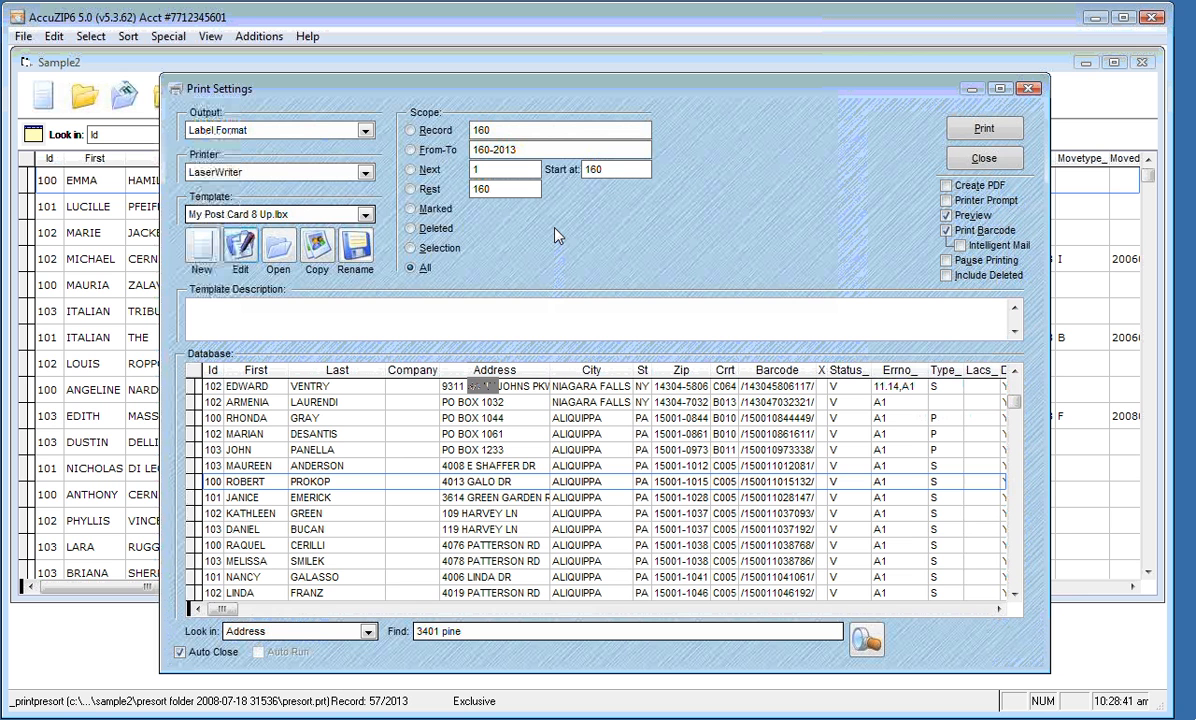
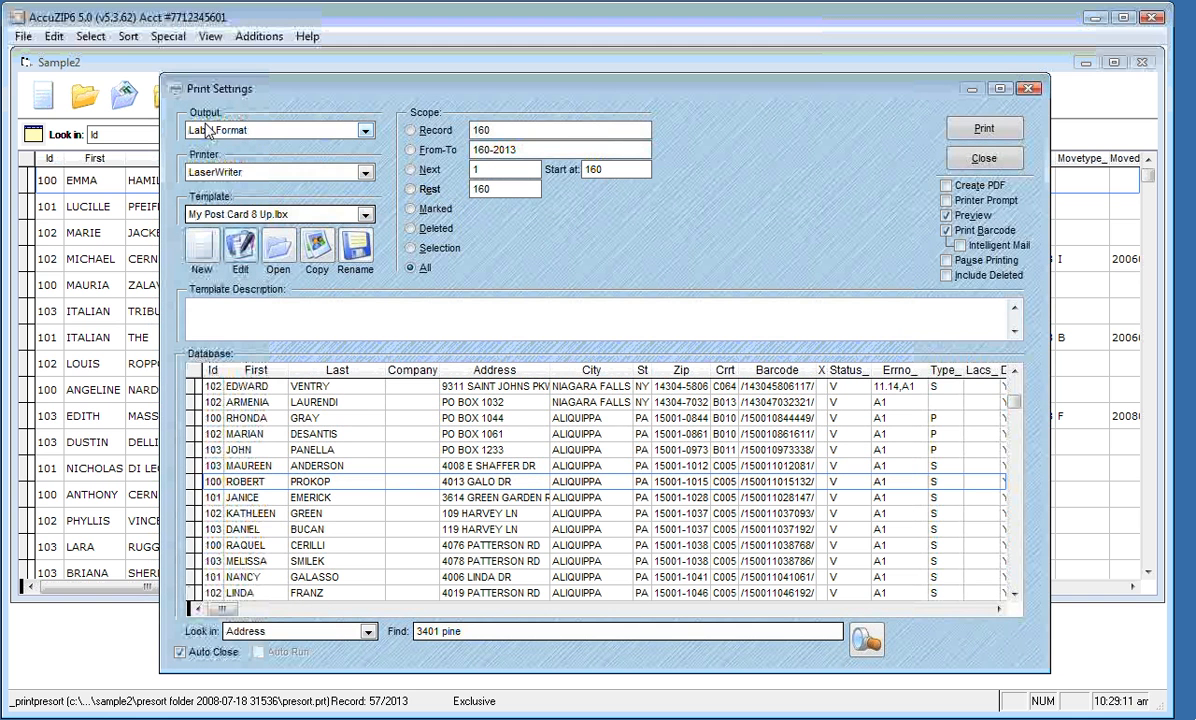
Switch the print output from labels to Disk File and continue to Export Setup
{"action": "left_click", "coordinate": [345, 132]}
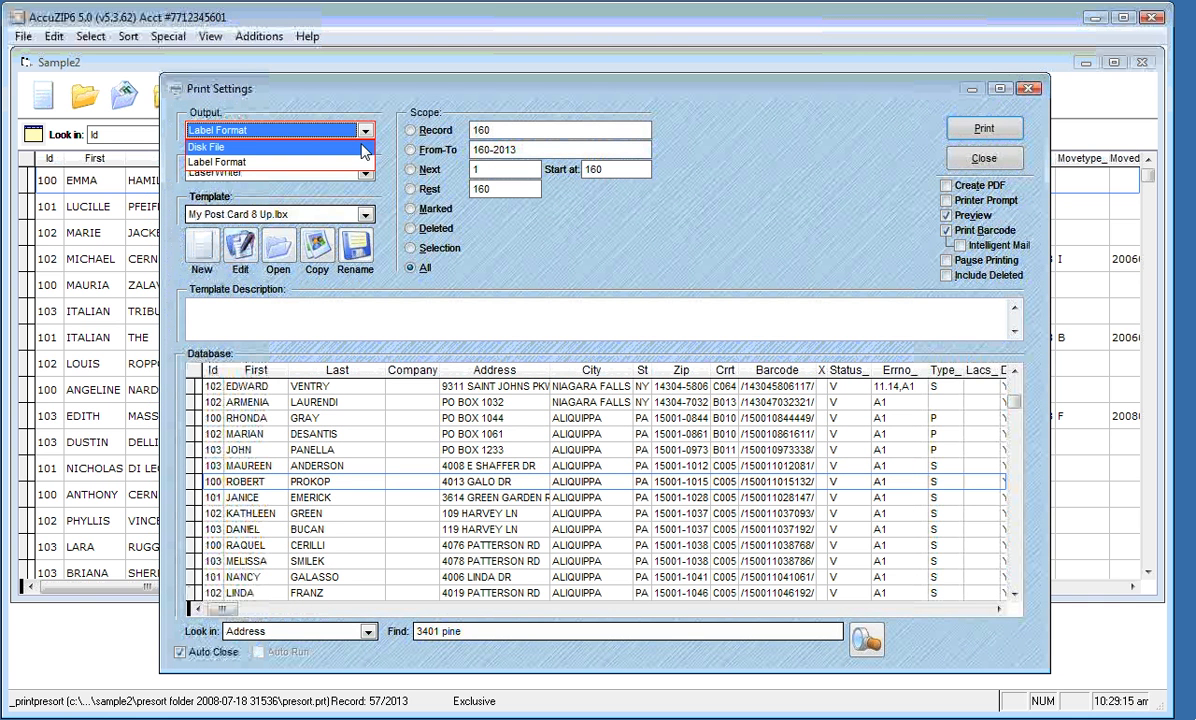
{"action": "left_click", "coordinate": [363, 148]}
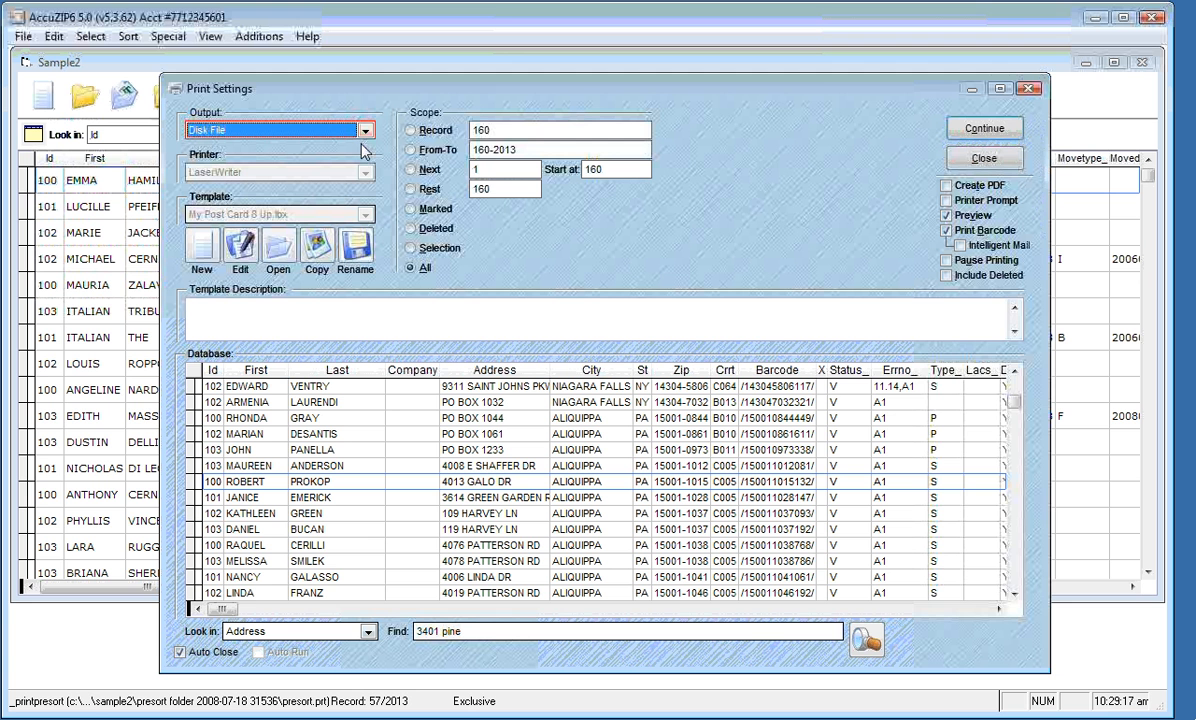
{"action": "left_click", "coordinate": [965, 130]}
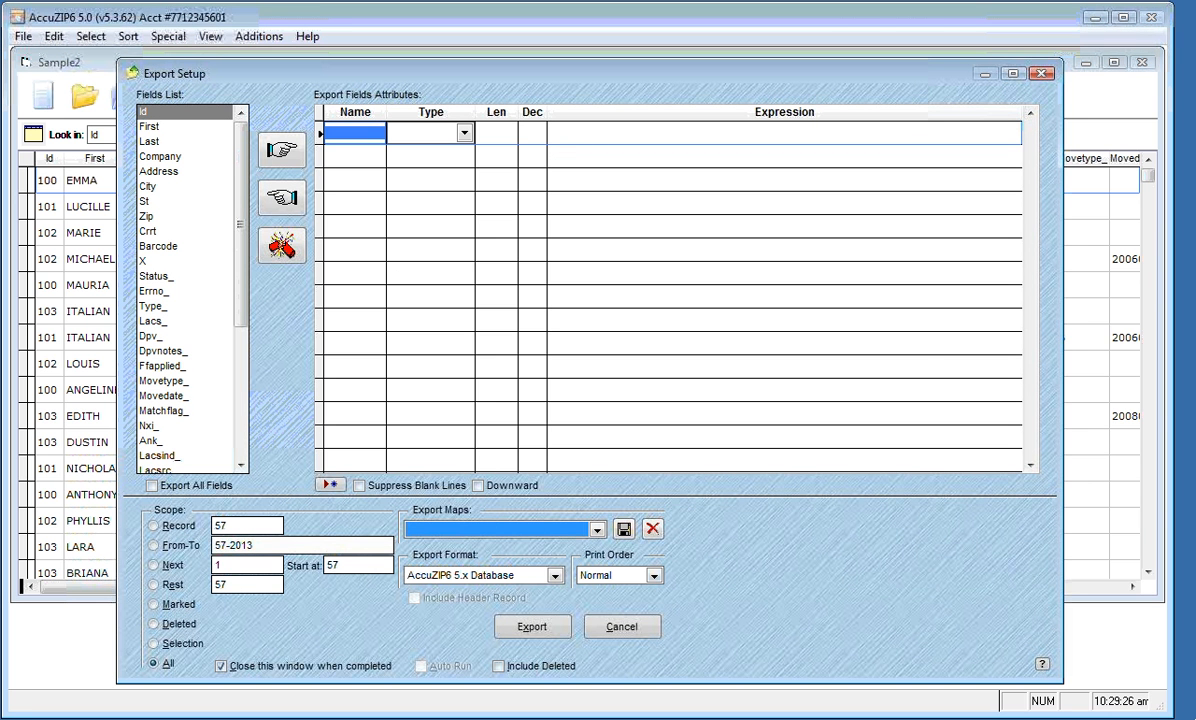
Set the export print order to North/South 8
{"action": "left_click", "coordinate": [654, 577]}
{"action": "left_click", "coordinate": [654, 577]}
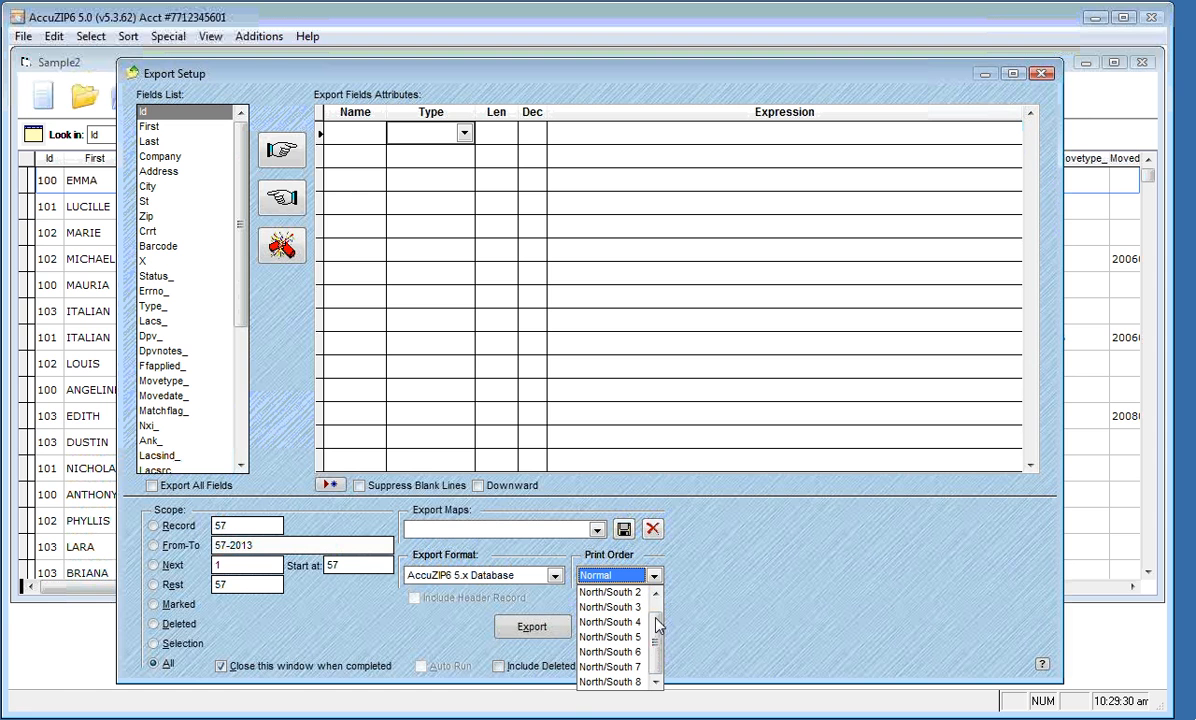
{"action": "left_click", "coordinate": [640, 681]}
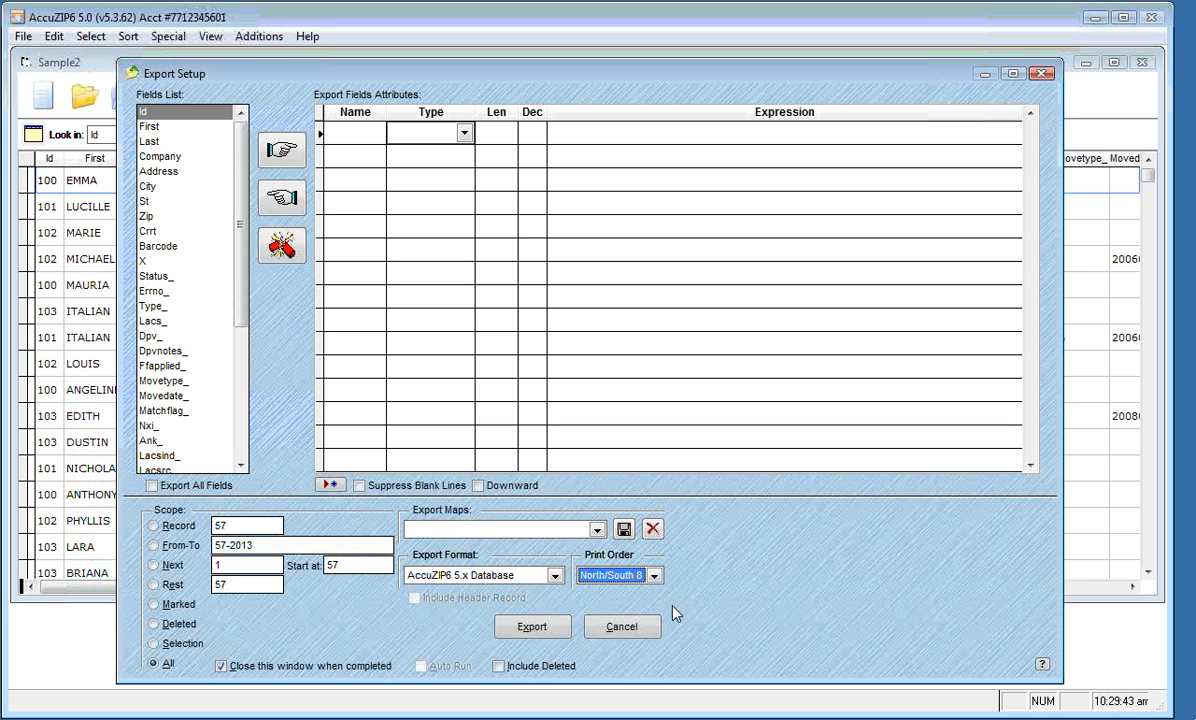
Export the 2,048 records to northsouth8.dbf, overwriting the existing file
{"action": "left_click", "coordinate": [535, 636]}
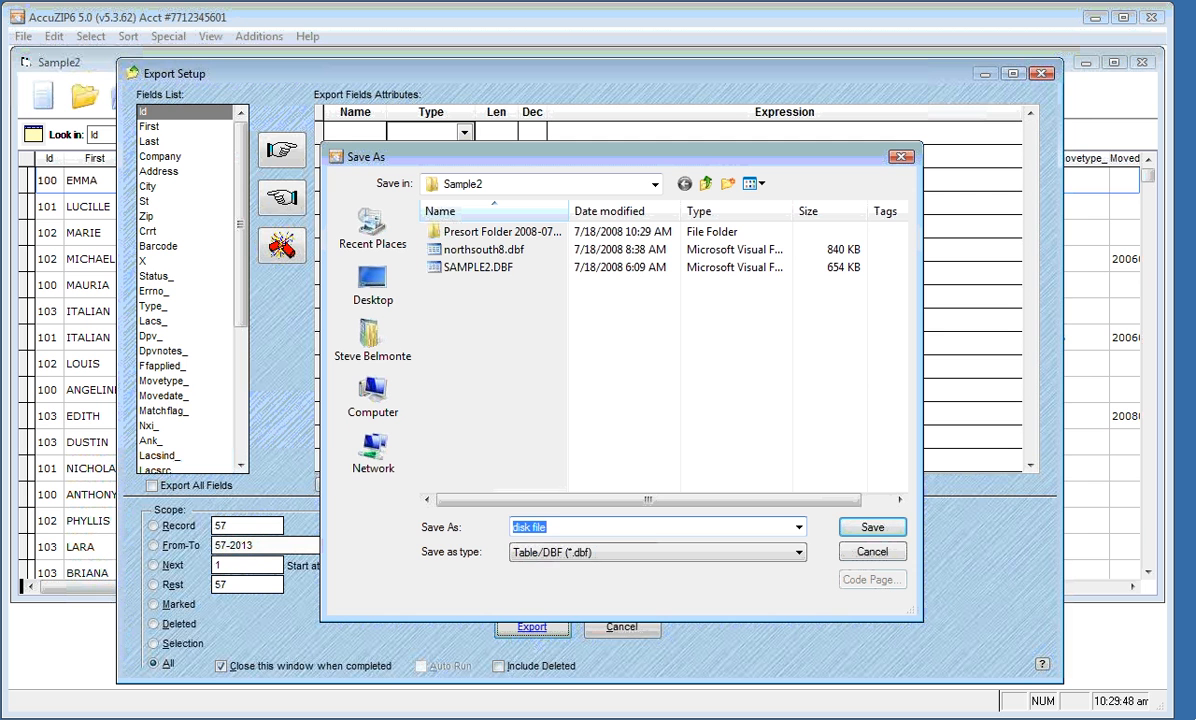
{"action": "double_click", "coordinate": [453, 251]}
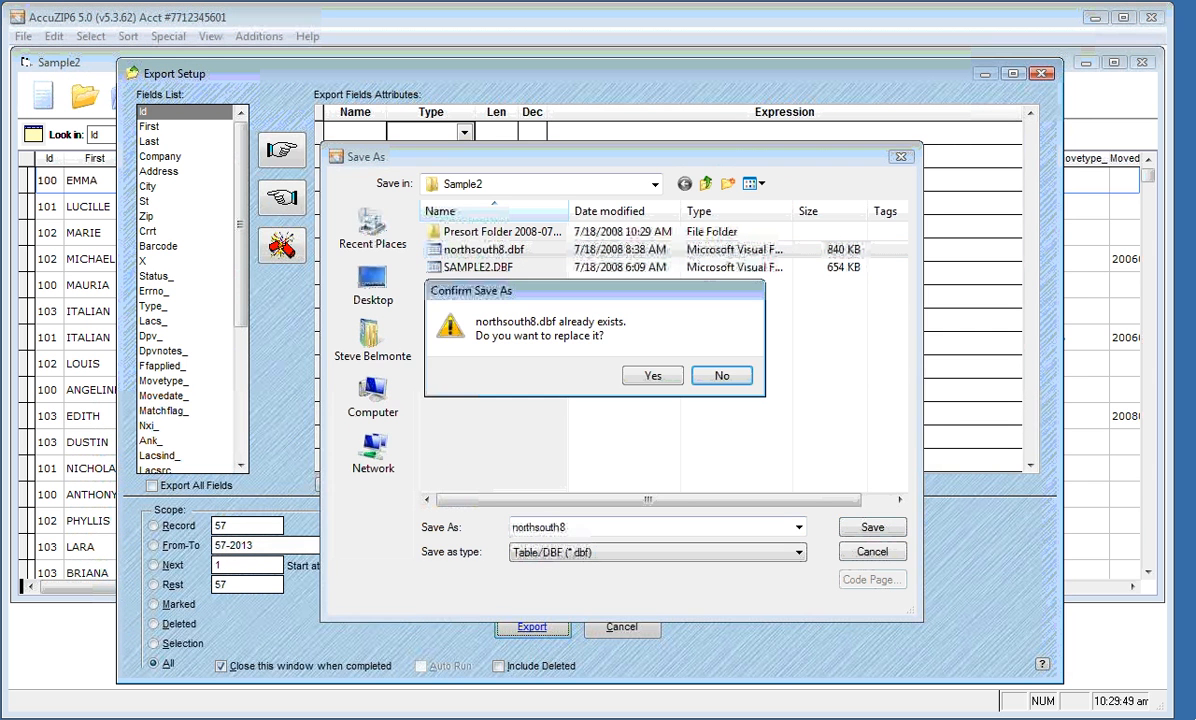
{"action": "left_click", "coordinate": [652, 375]}
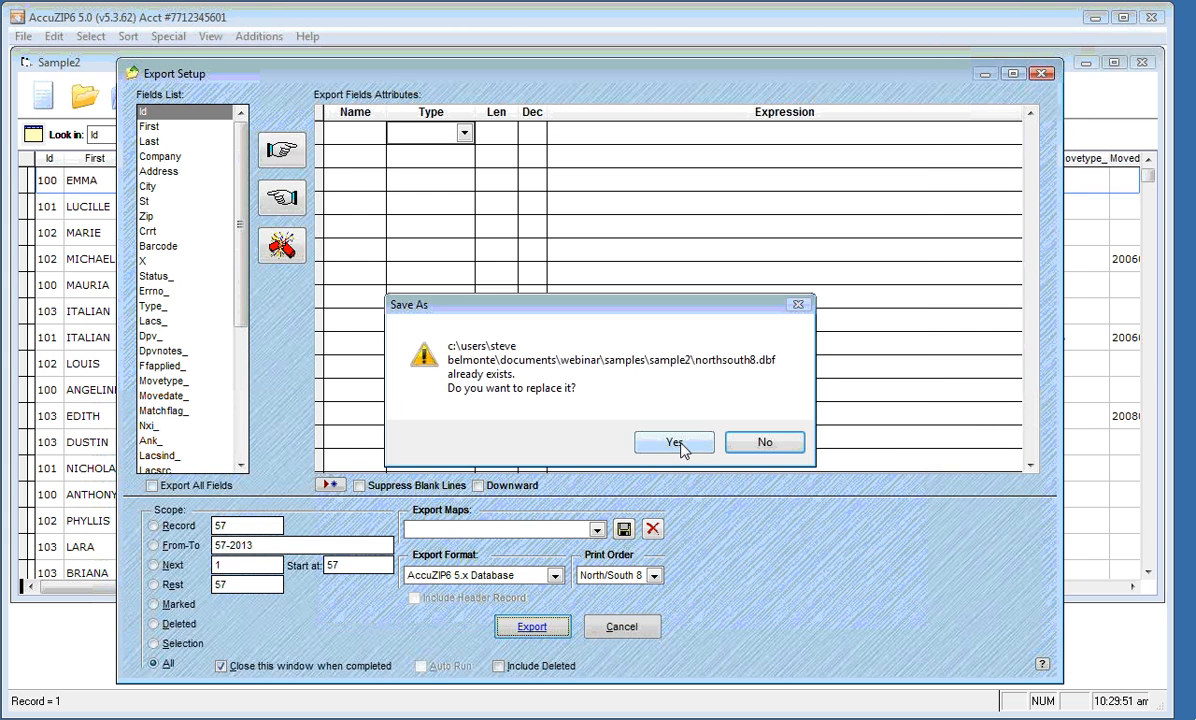
{"action": "left_click", "coordinate": [676, 443]}
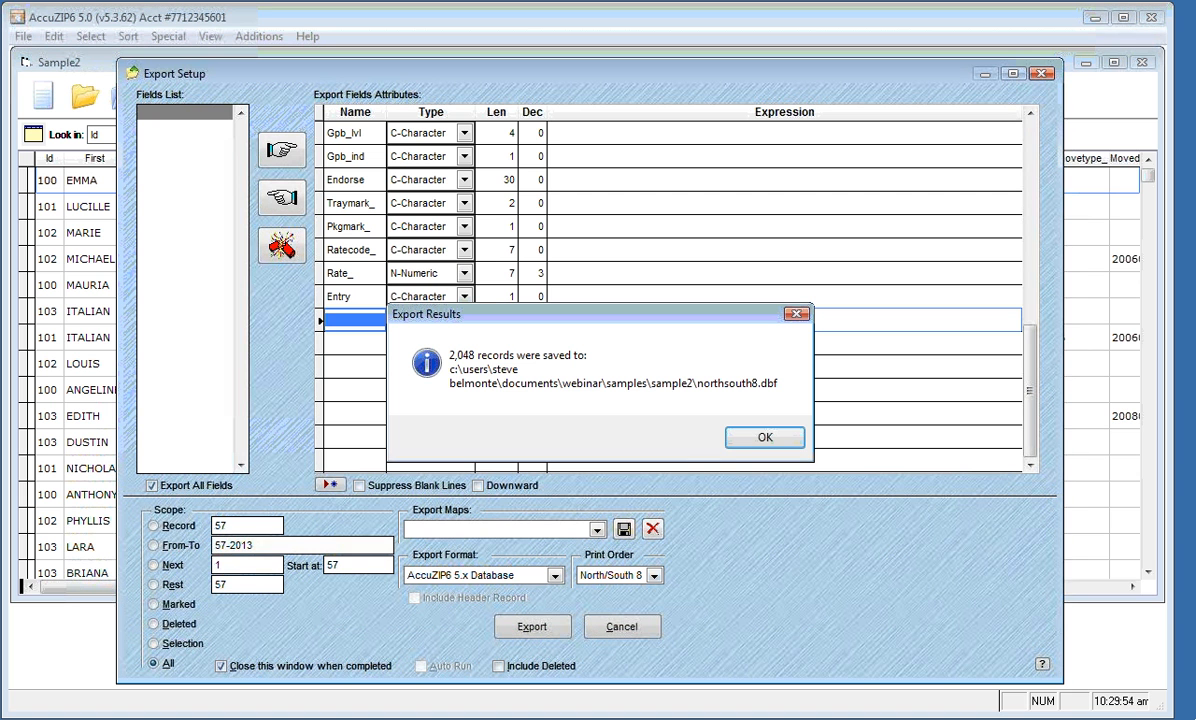
{"action": "left_click", "coordinate": [763, 438]}
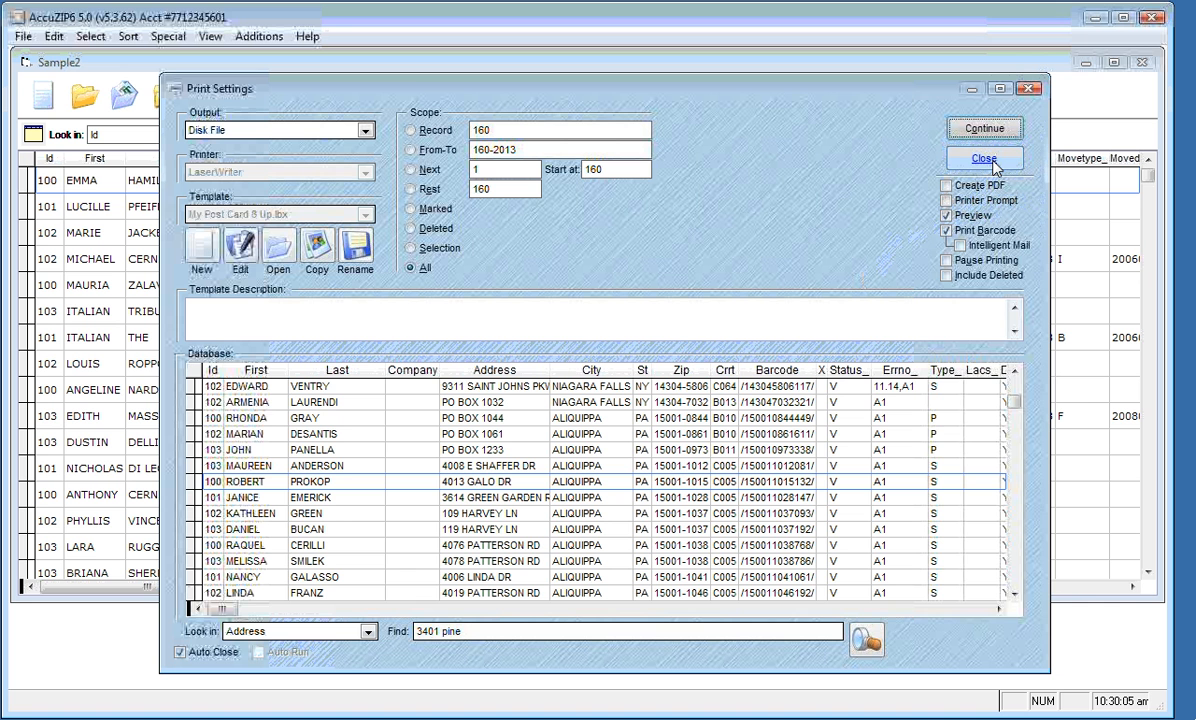
Close the print windows and open northsouth8.dbf from the Samples\Sample2 folder
{"action": "left_click", "coordinate": [990, 165]}
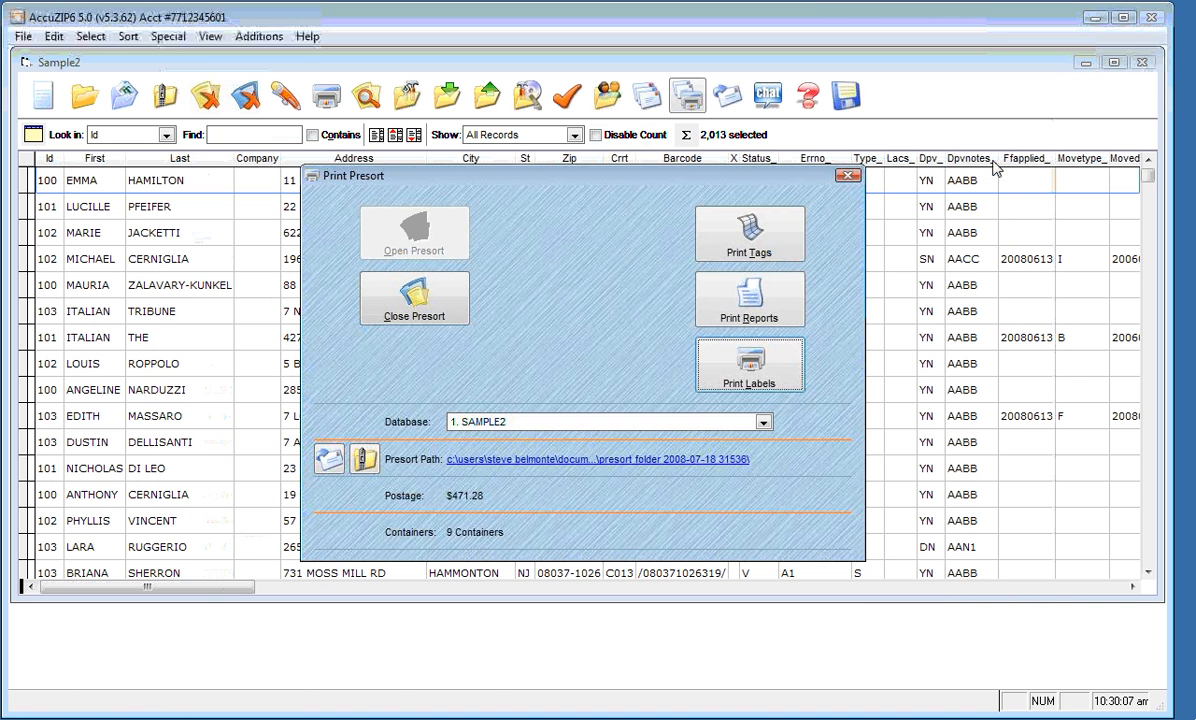
{"action": "left_click", "coordinate": [846, 176]}
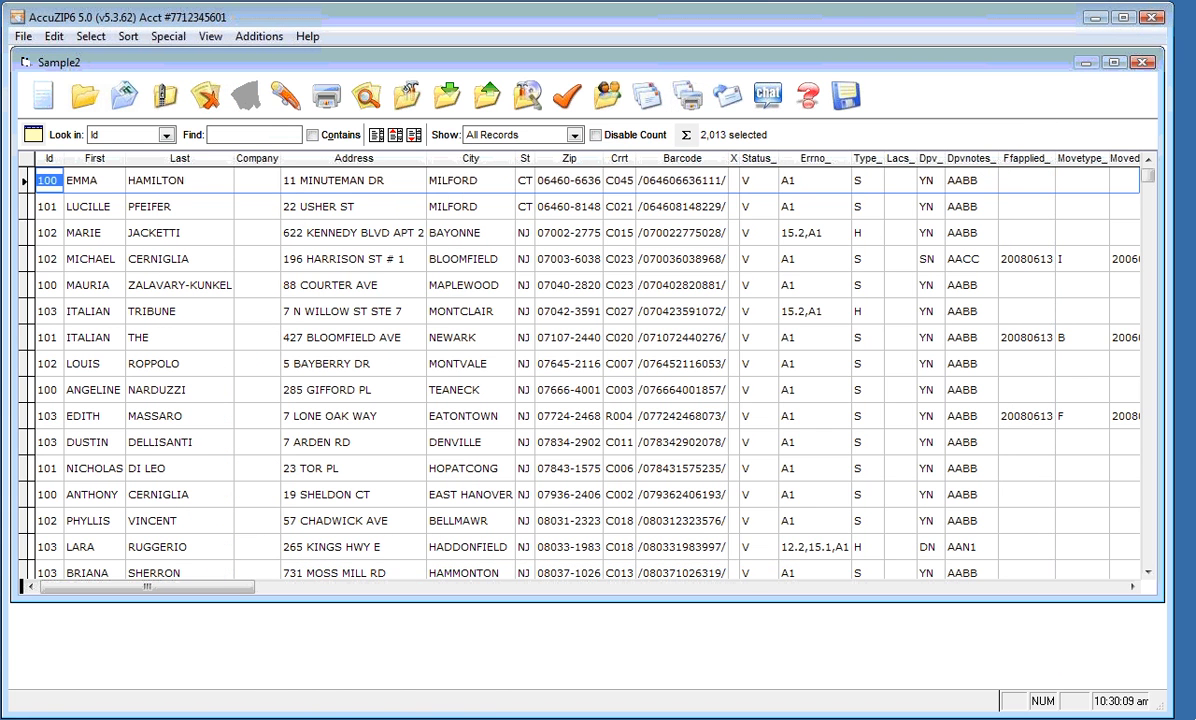
{"action": "left_click", "coordinate": [22, 38]}
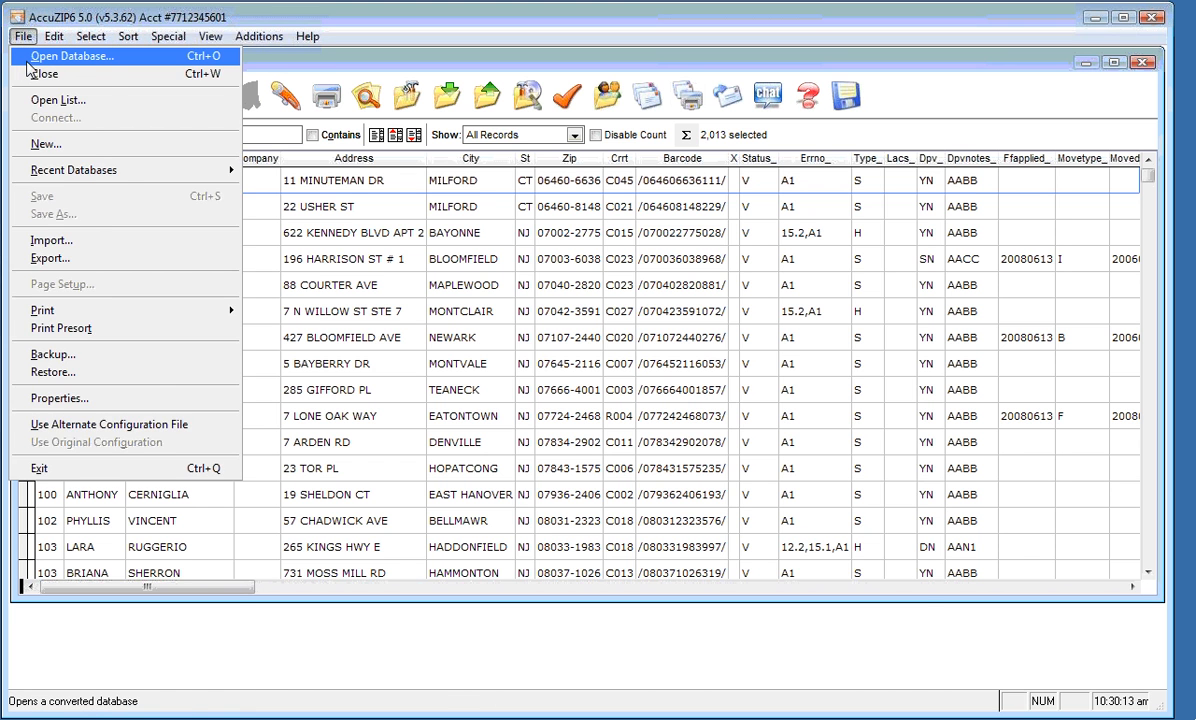
{"action": "left_click", "coordinate": [27, 62]}
{"action": "left_click", "coordinate": [706, 183]}
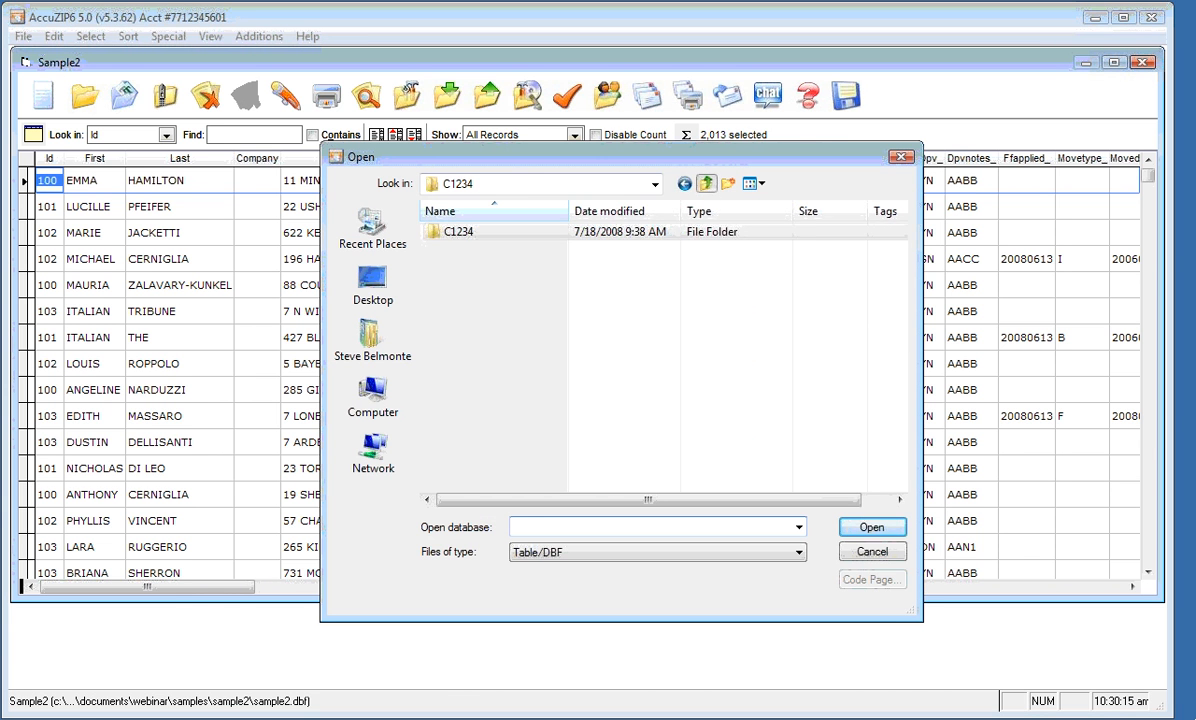
{"action": "left_click", "coordinate": [706, 183]}
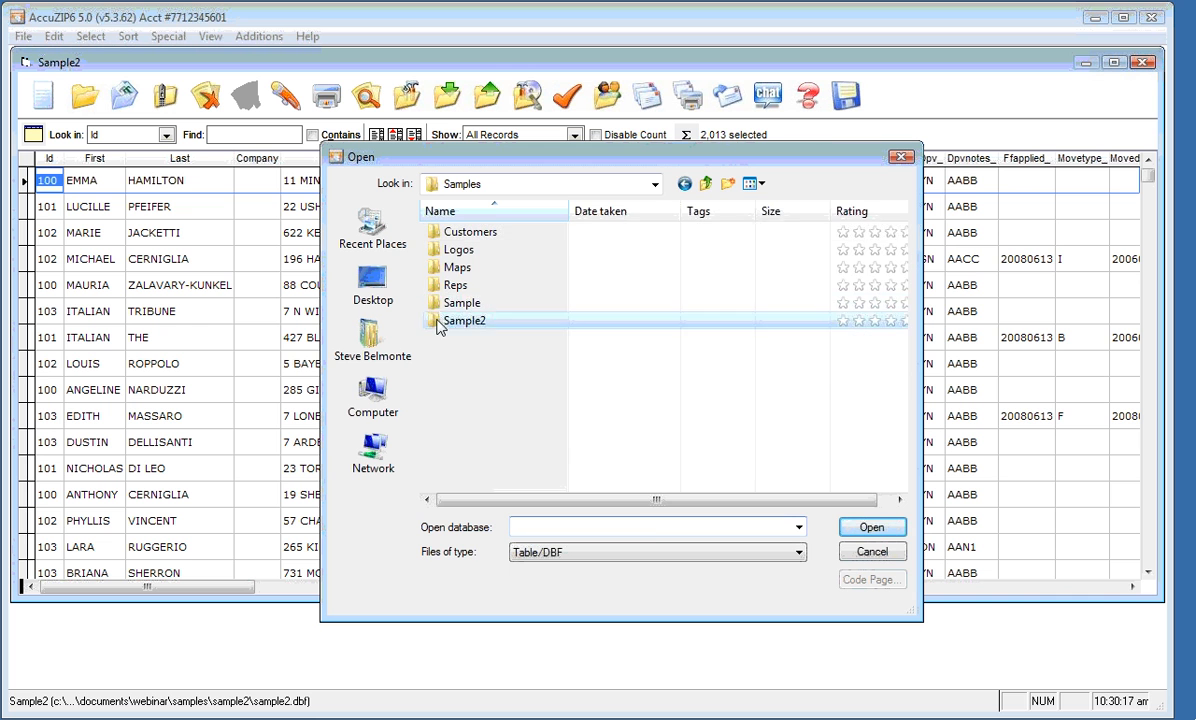
{"action": "double_click", "coordinate": [438, 323]}
{"action": "left_click", "coordinate": [480, 249]}
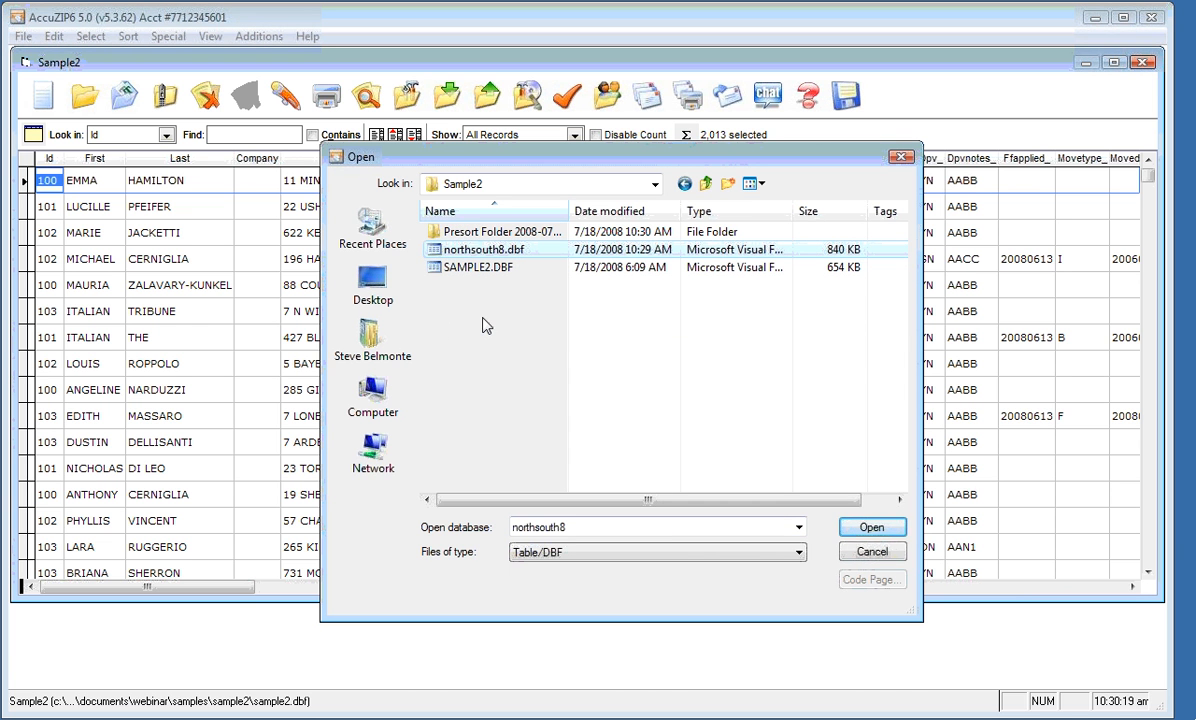
{"action": "left_click", "coordinate": [857, 535]}
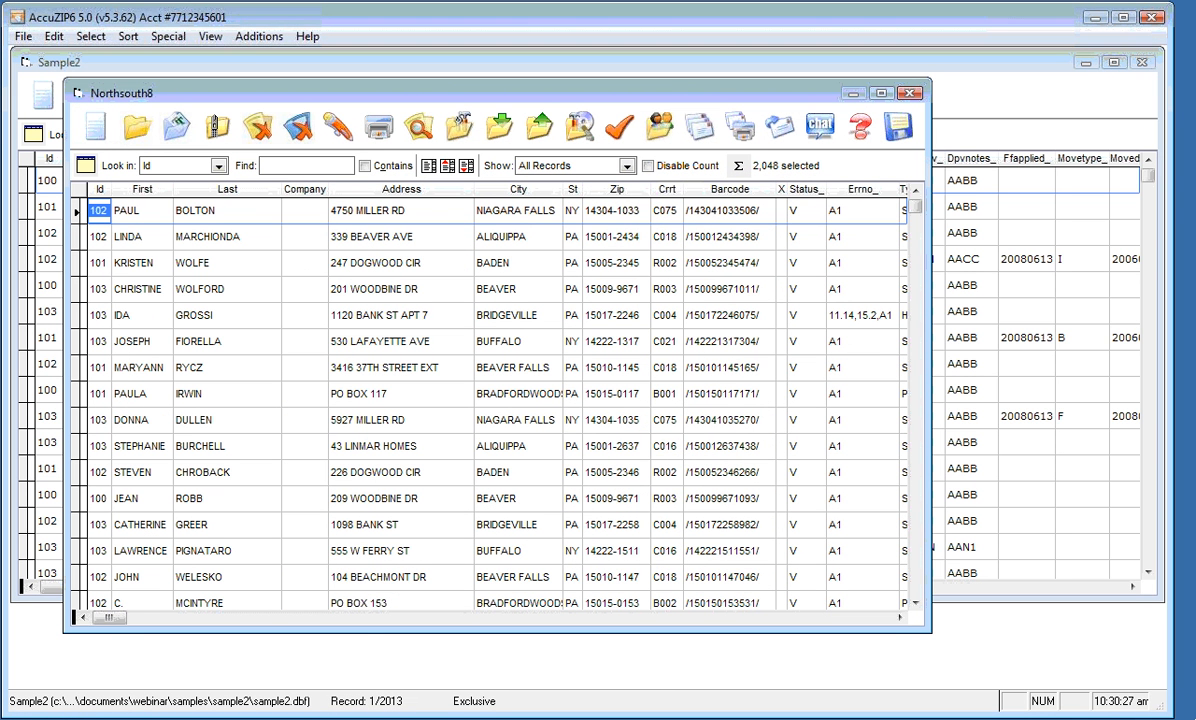
Choose Print Labels for the northsouth8 table and auto-fit the Print Settings grid columns
{"action": "left_click", "coordinate": [379, 127]}
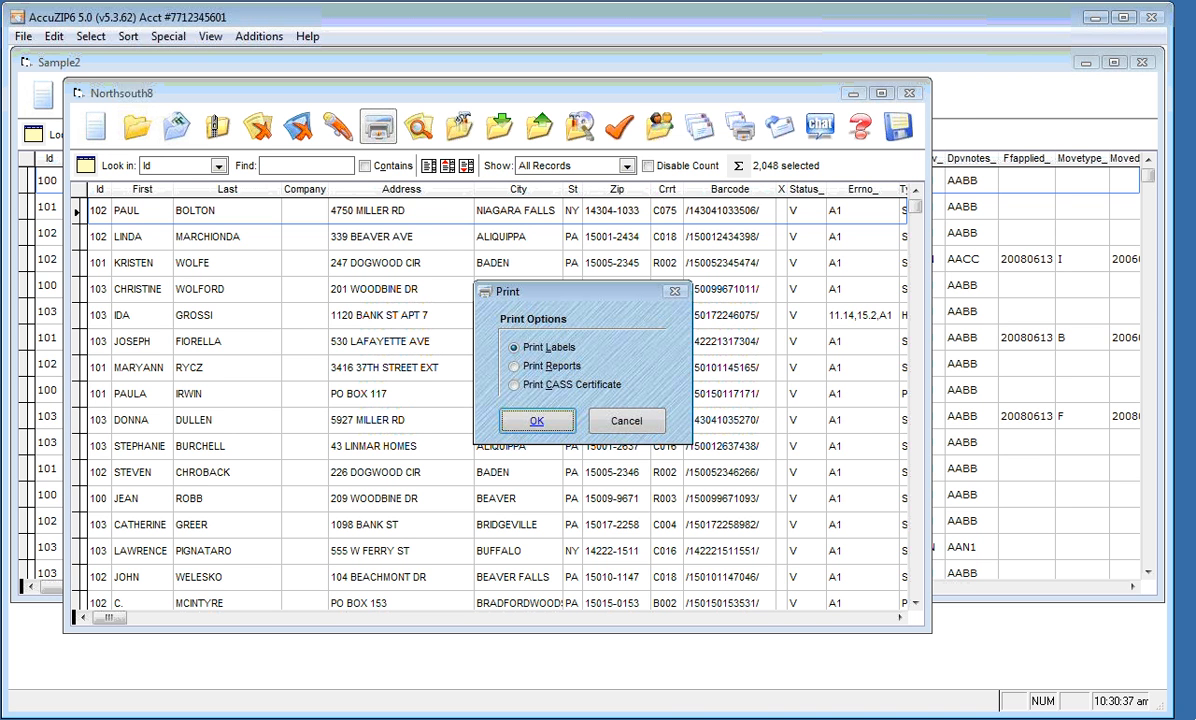
{"action": "left_click", "coordinate": [533, 421]}
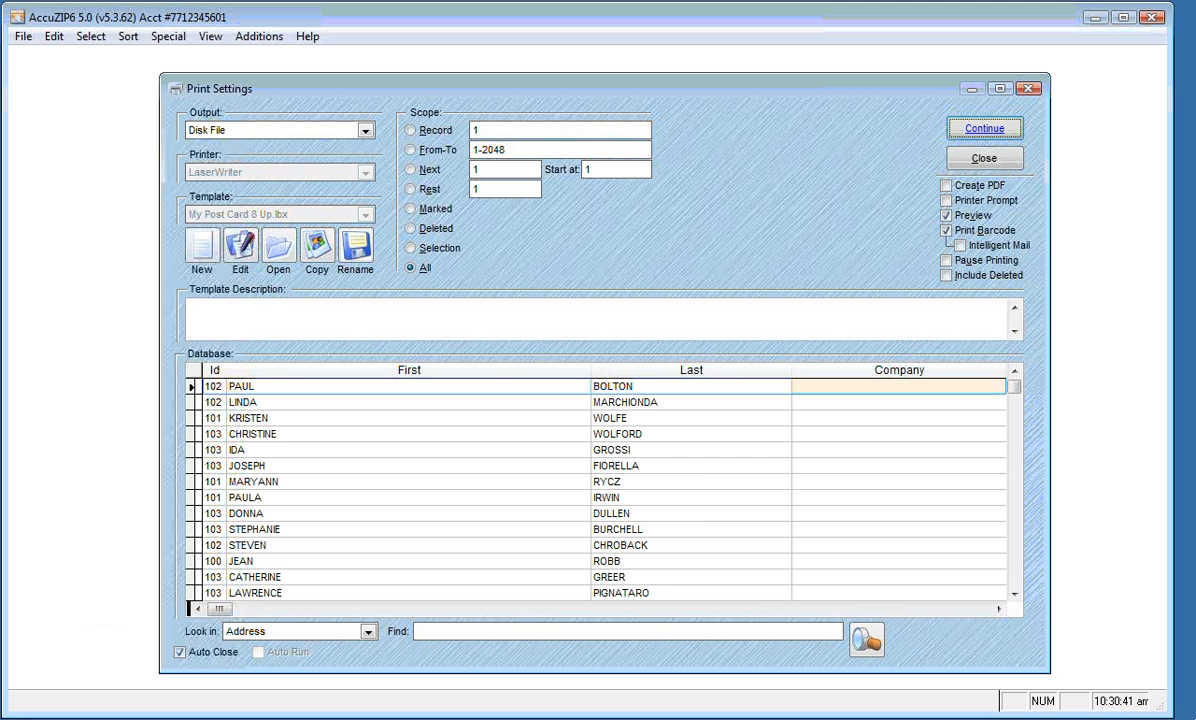
{"action": "double_click", "coordinate": [196, 370]}
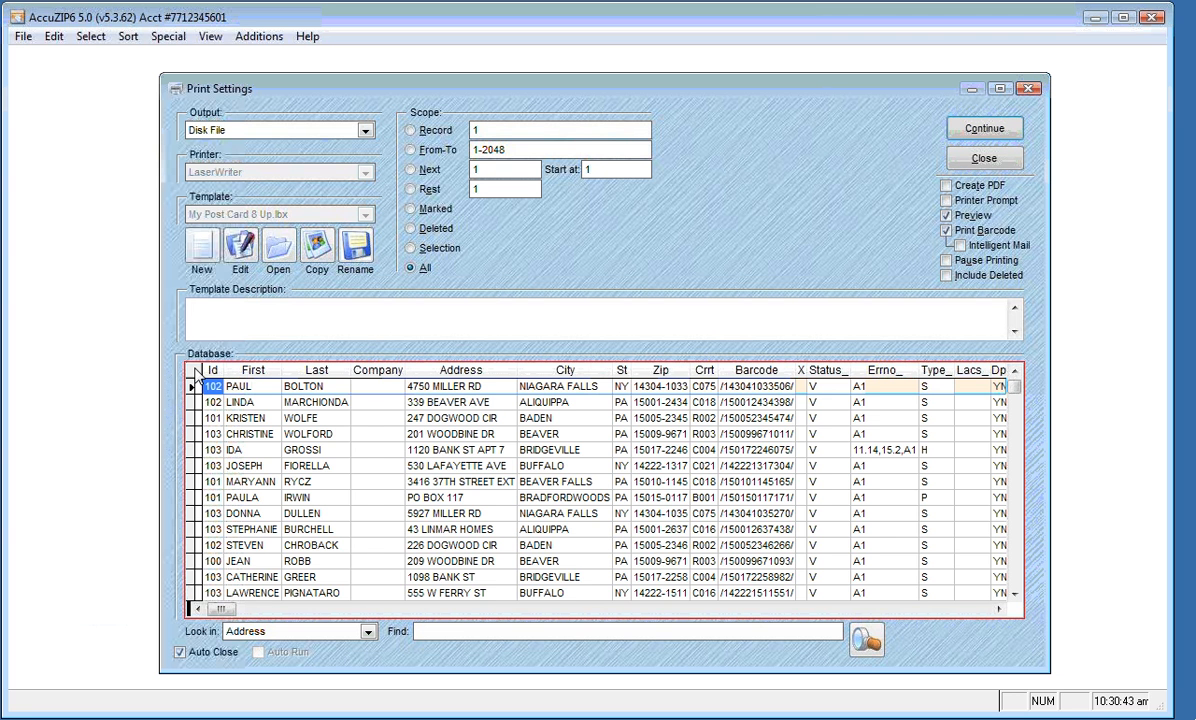
Move to record 9 and switch the output back to Label Format
{"action": "key", "text": "End"}
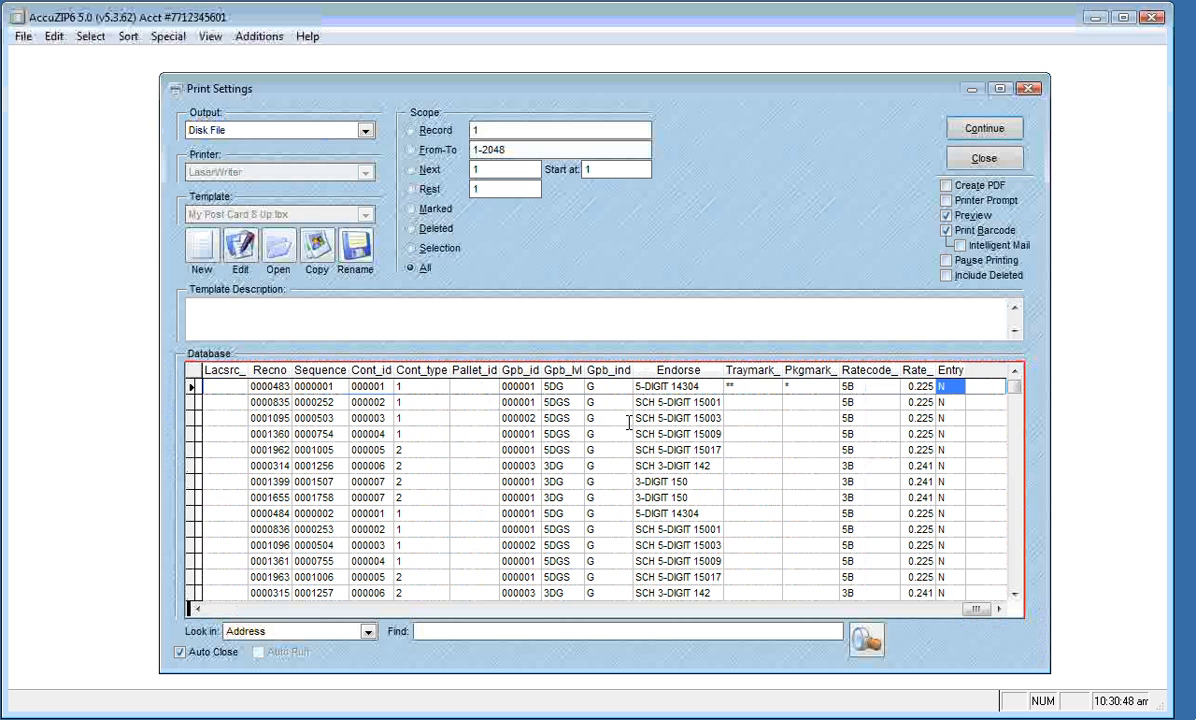
{"action": "left_click", "coordinate": [335, 387]}
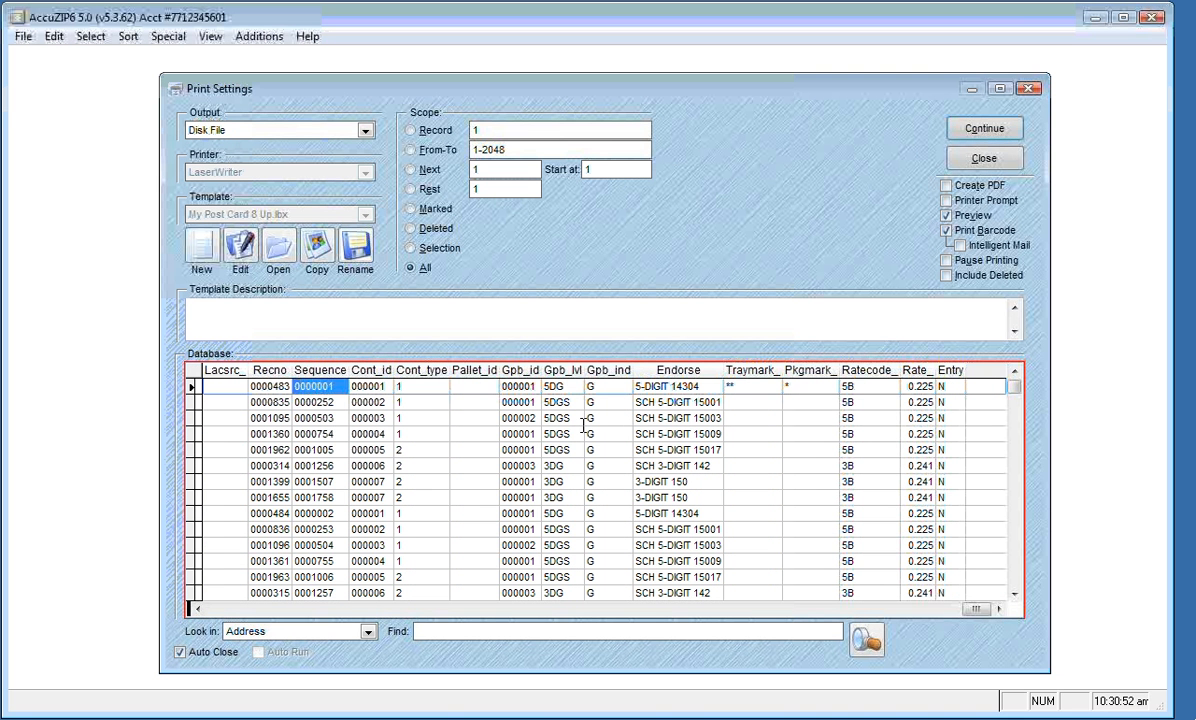
{"action": "key", "text": "Down"}
{"action": "key", "text": "Down"}
{"action": "key", "text": "Down"}
{"action": "key", "text": "Down"}
{"action": "key", "text": "Down"}
{"action": "key", "text": "Down"}
{"action": "key", "text": "Down"}
{"action": "key", "text": "Down"}
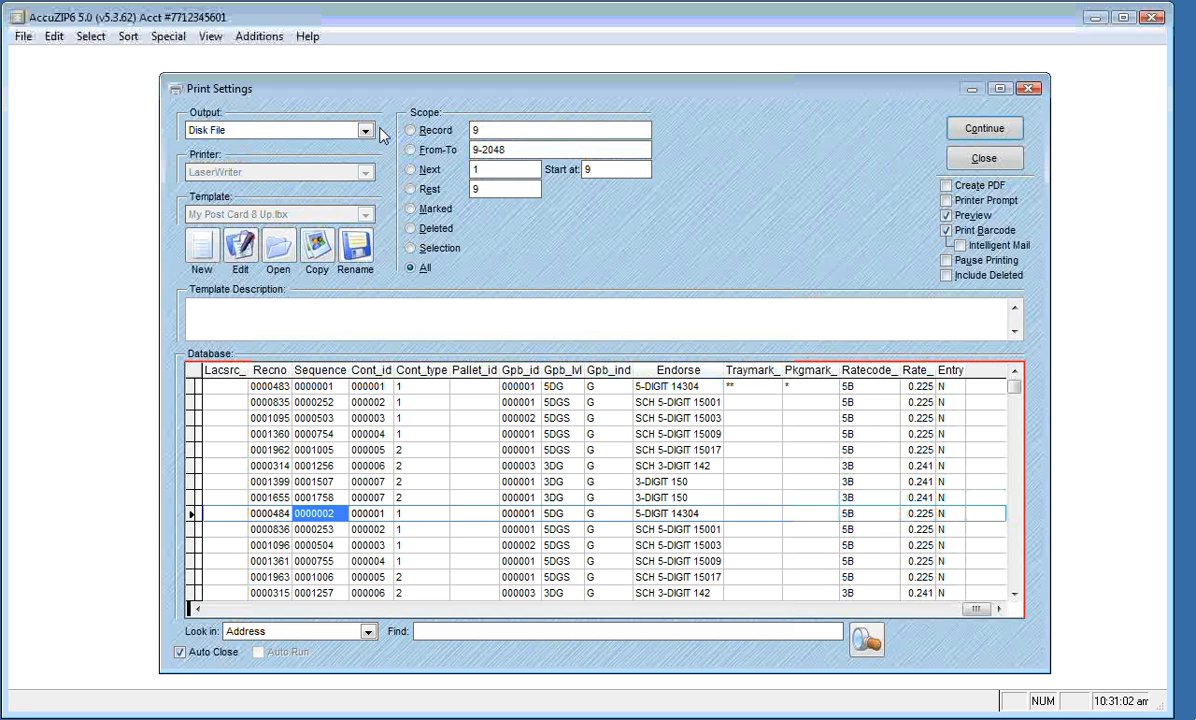
{"action": "left_click", "coordinate": [335, 131]}
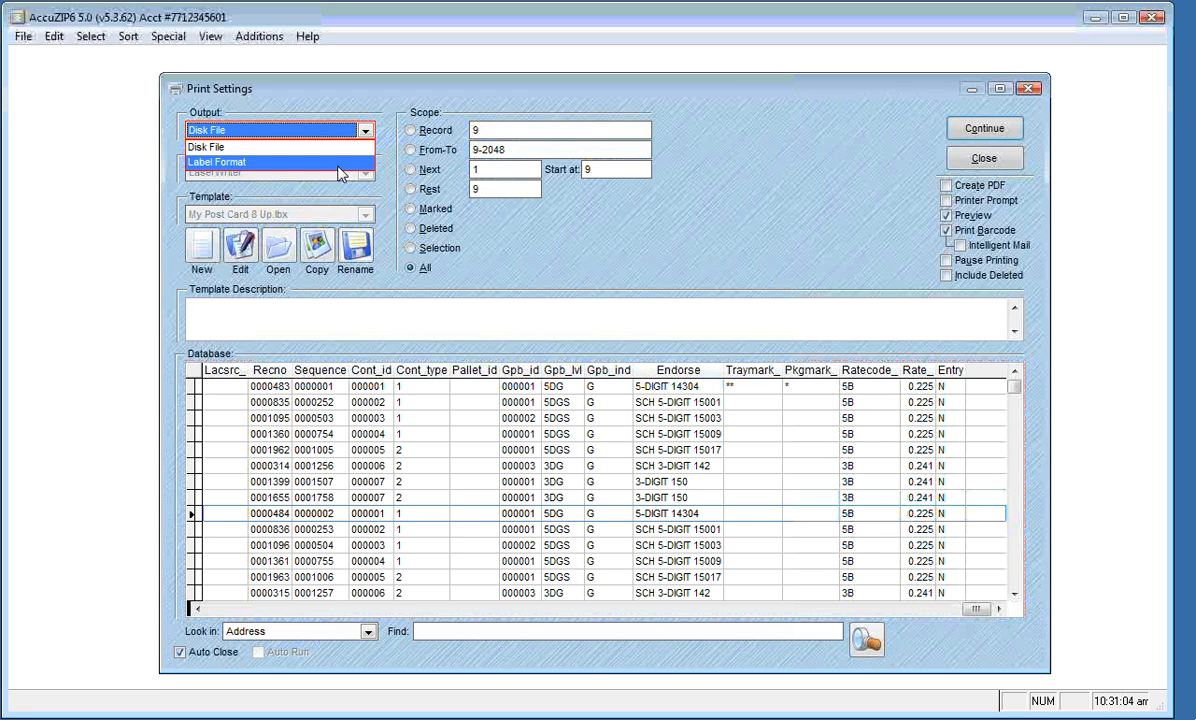
{"action": "left_click", "coordinate": [318, 162]}
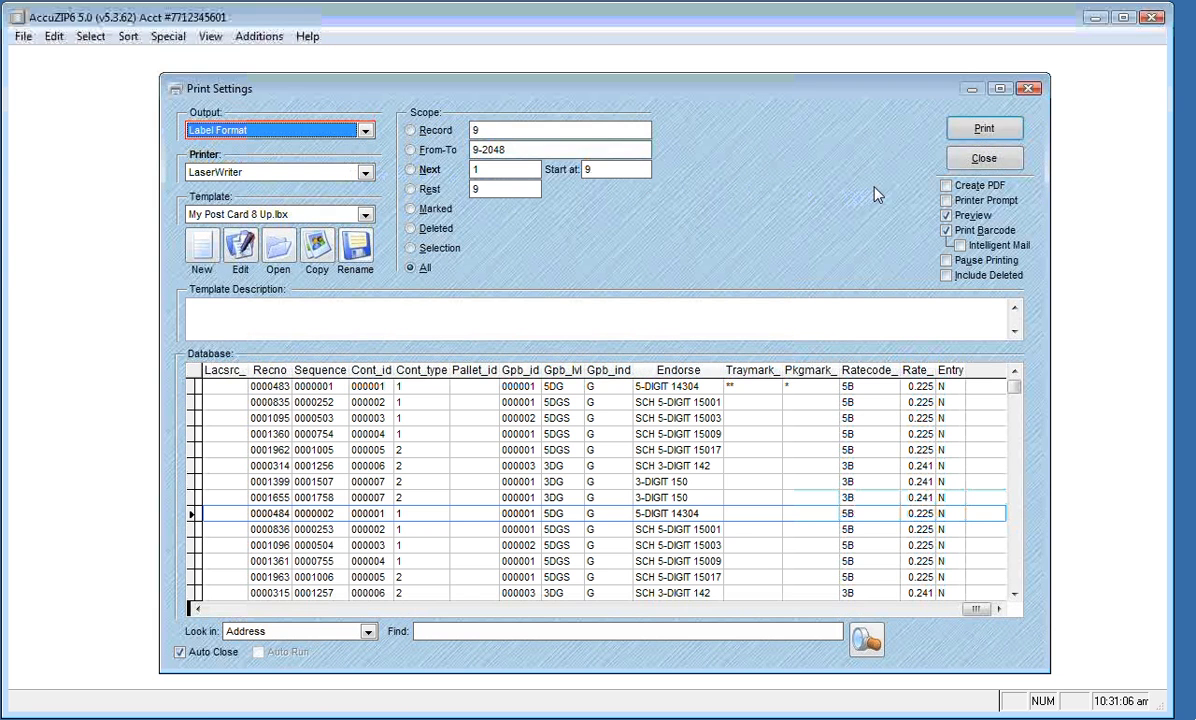
Preview the 8-up post cards enlarged, page forward five pages, then close the preview
{"action": "left_click", "coordinate": [982, 129]}
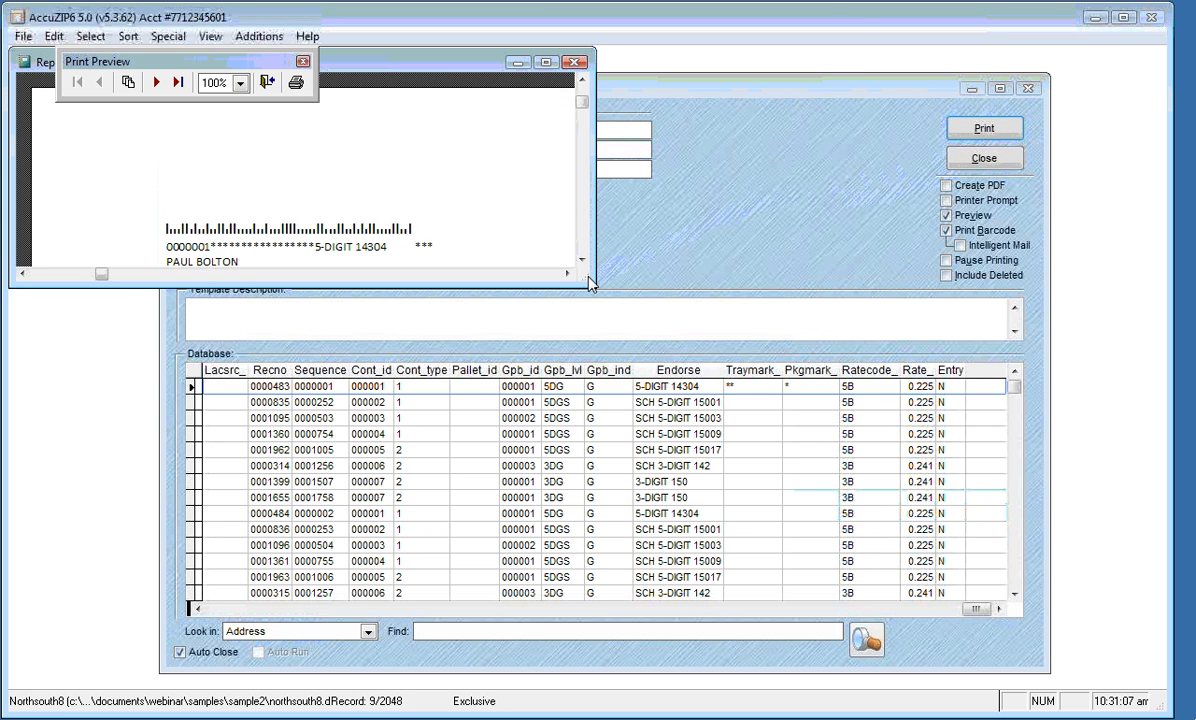
{"action": "left_click_drag", "start_coordinate": [583, 285], "coordinate": [838, 683]}
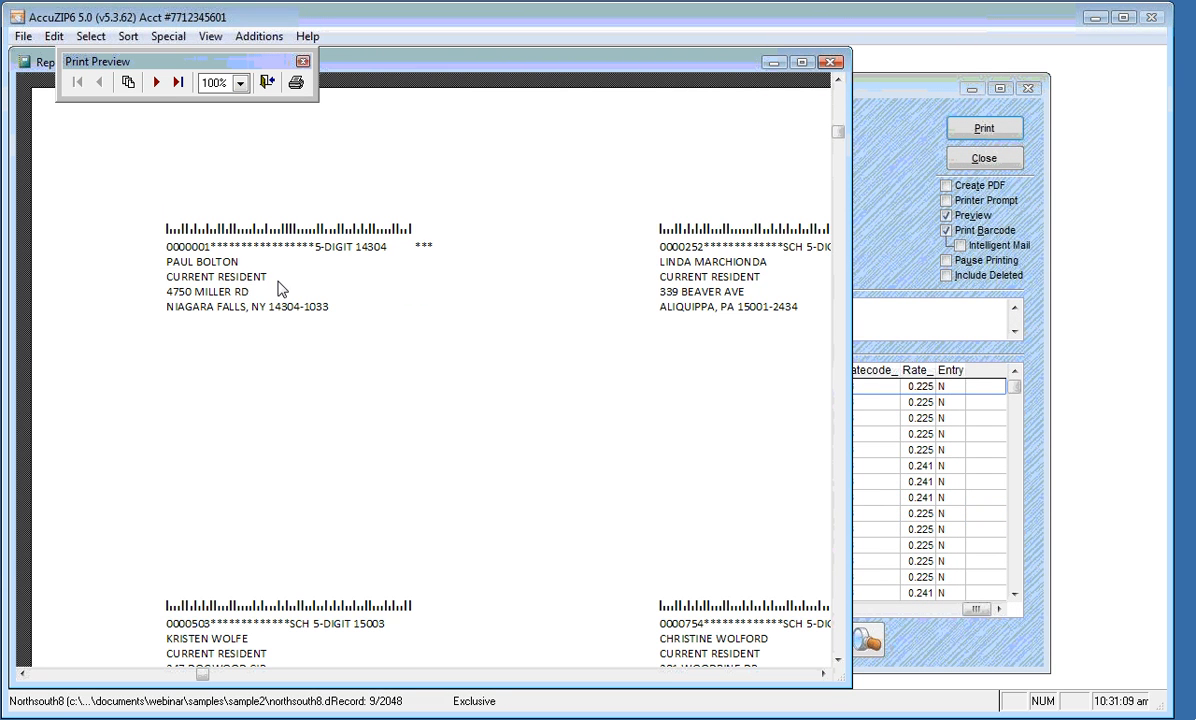
{"action": "left_click", "coordinate": [157, 83]}
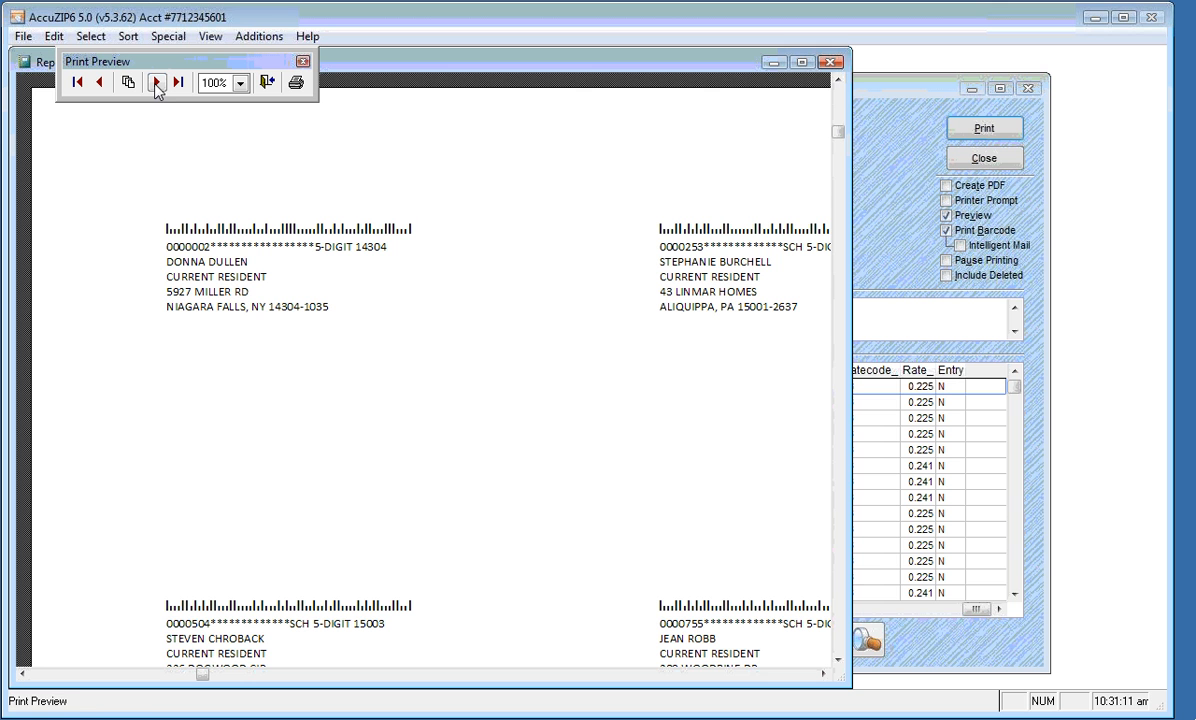
{"action": "left_click", "coordinate": [157, 83]}
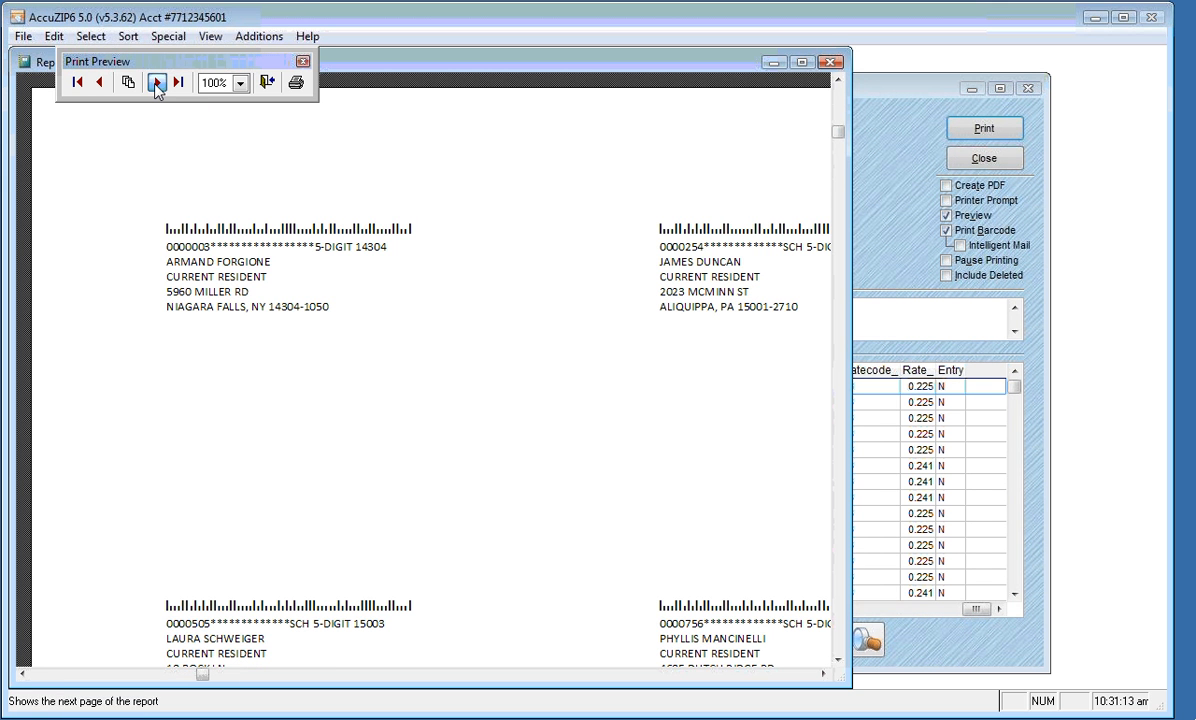
{"action": "left_click", "coordinate": [157, 83]}
{"action": "left_click", "coordinate": [157, 83]}
{"action": "left_click", "coordinate": [157, 83]}
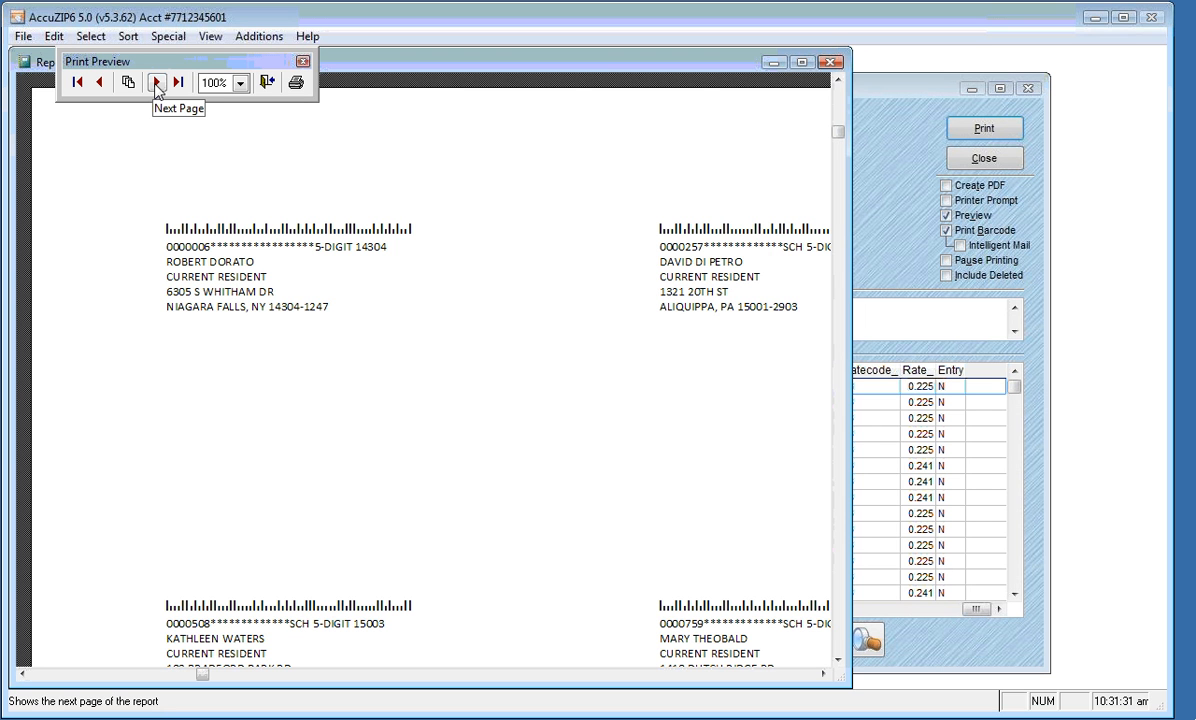
{"action": "left_click", "coordinate": [266, 84]}
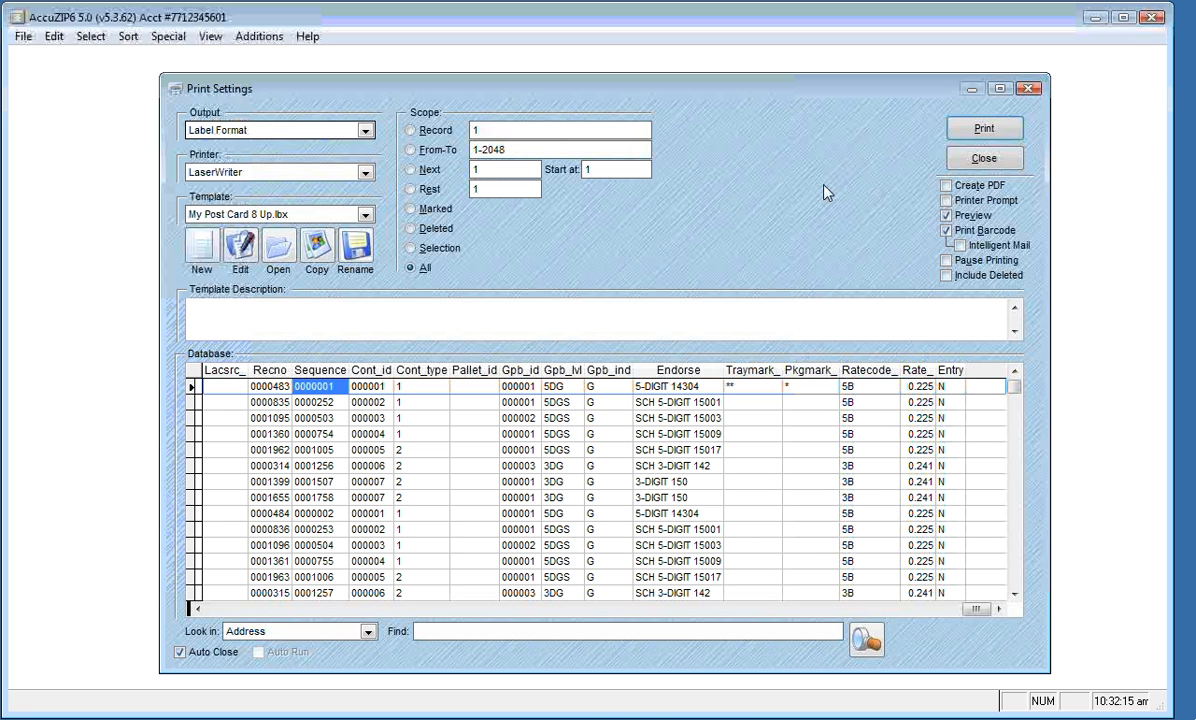
Widen the Id column, select record 6 as the starting record, and close Print Settings
{"action": "left_click", "coordinate": [211, 609]}
{"action": "left_click", "coordinate": [211, 609]}
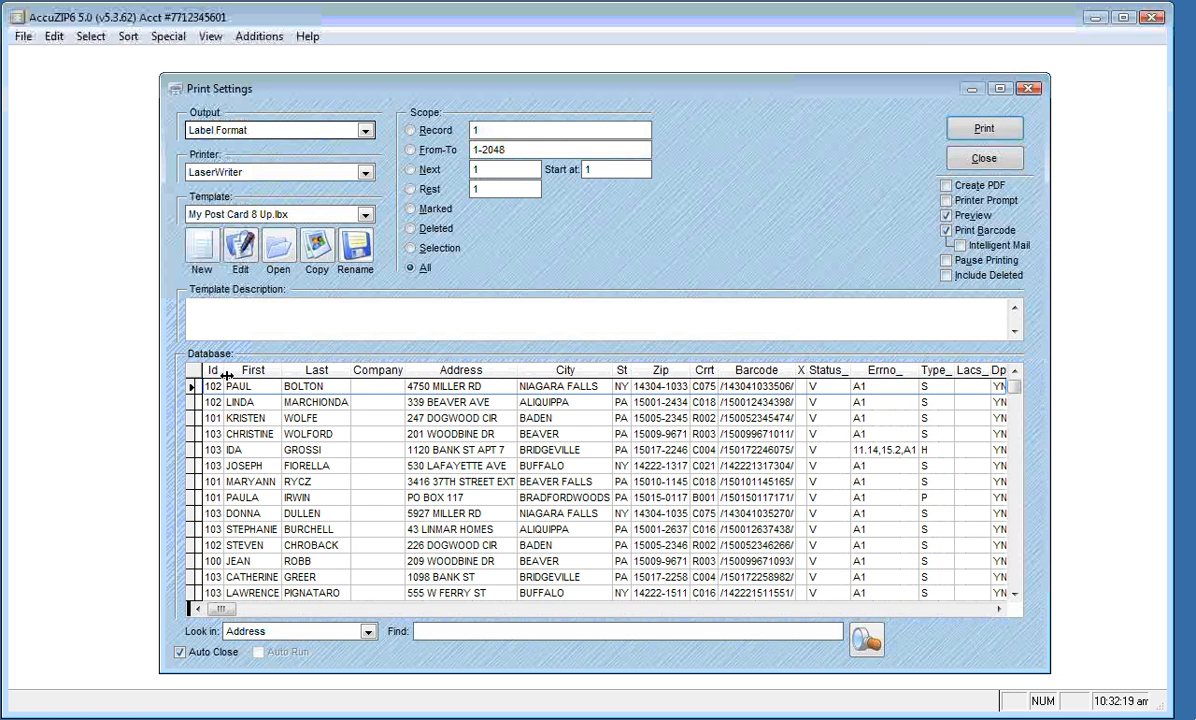
{"action": "left_click_drag", "start_coordinate": [218, 371], "coordinate": [229, 375]}
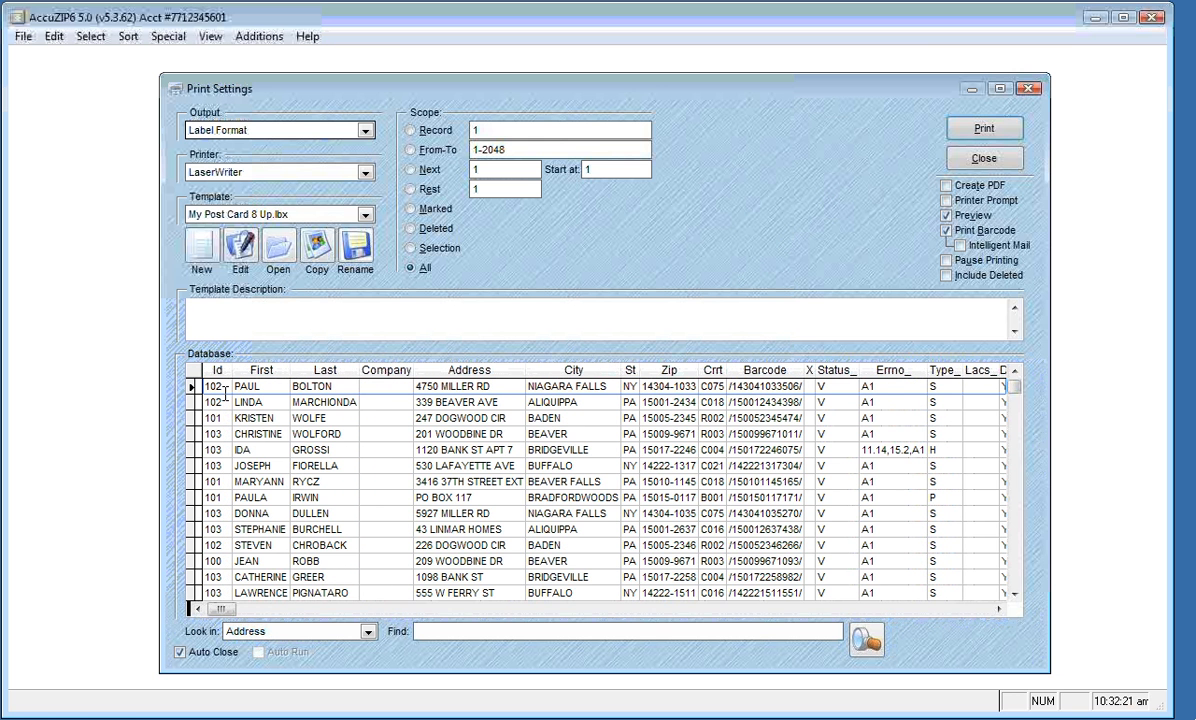
{"action": "left_click", "coordinate": [222, 388]}
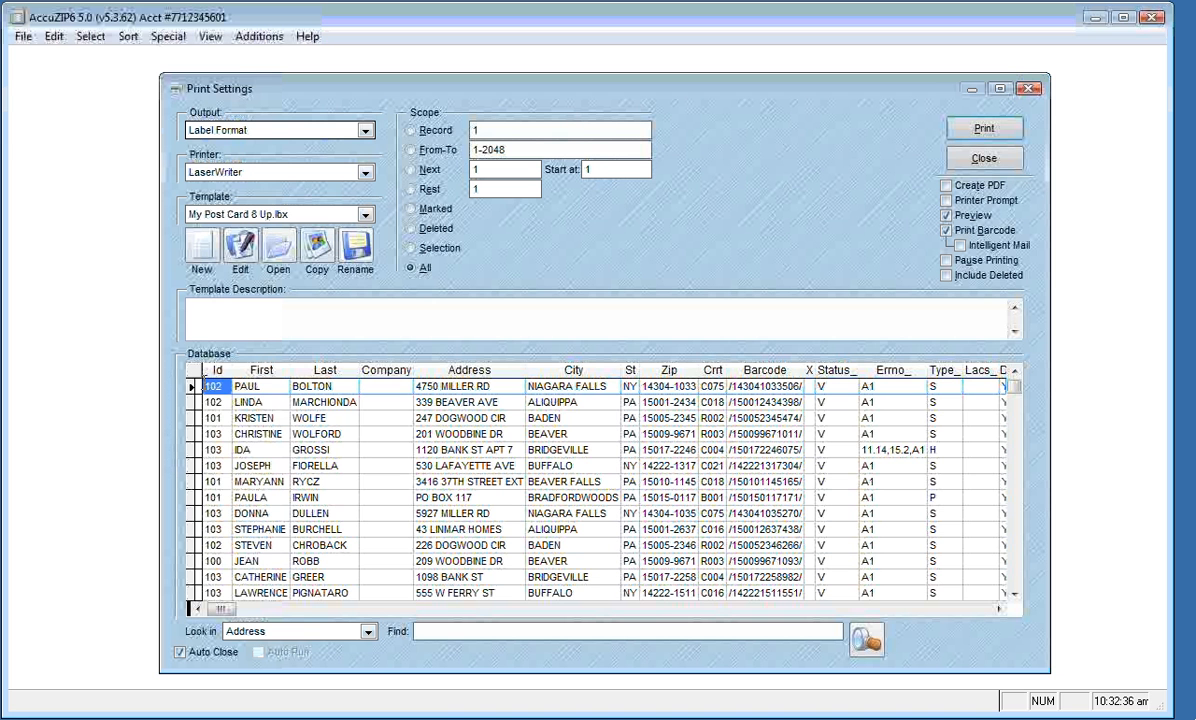
{"action": "key", "text": "Down"}
{"action": "key", "text": "Down"}
{"action": "key", "text": "Down"}
{"action": "key", "text": "Down"}
{"action": "key", "text": "Down"}
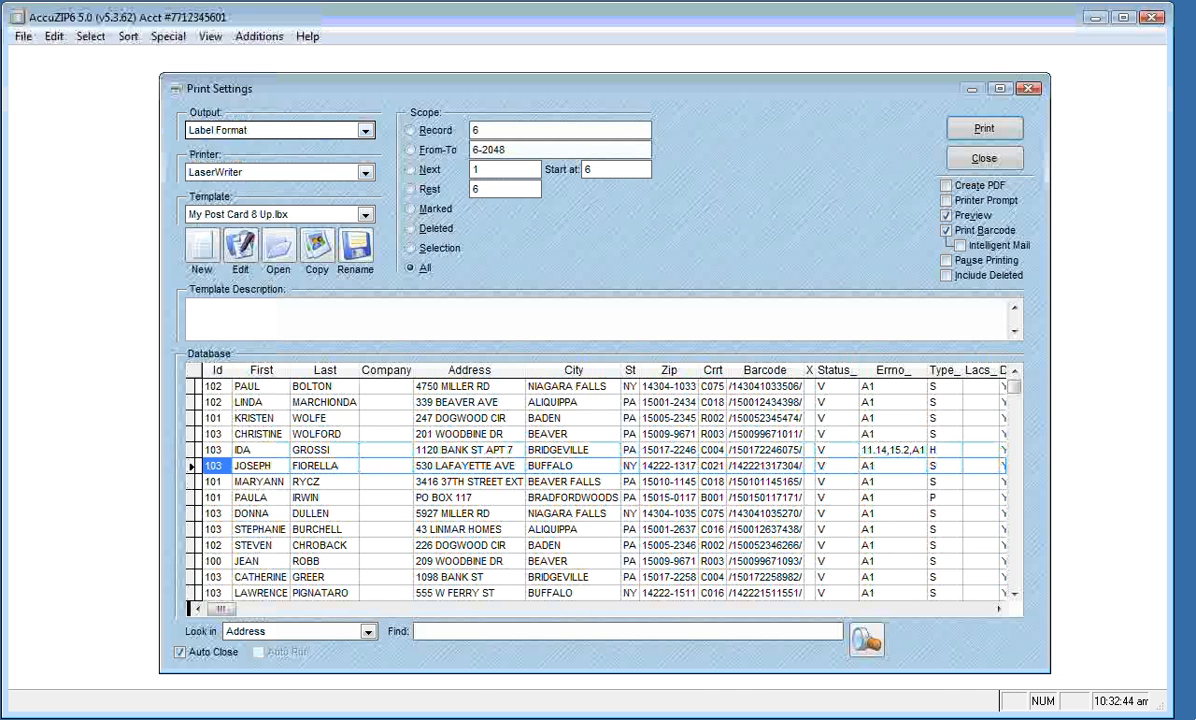
{"action": "left_click", "coordinate": [958, 157]}
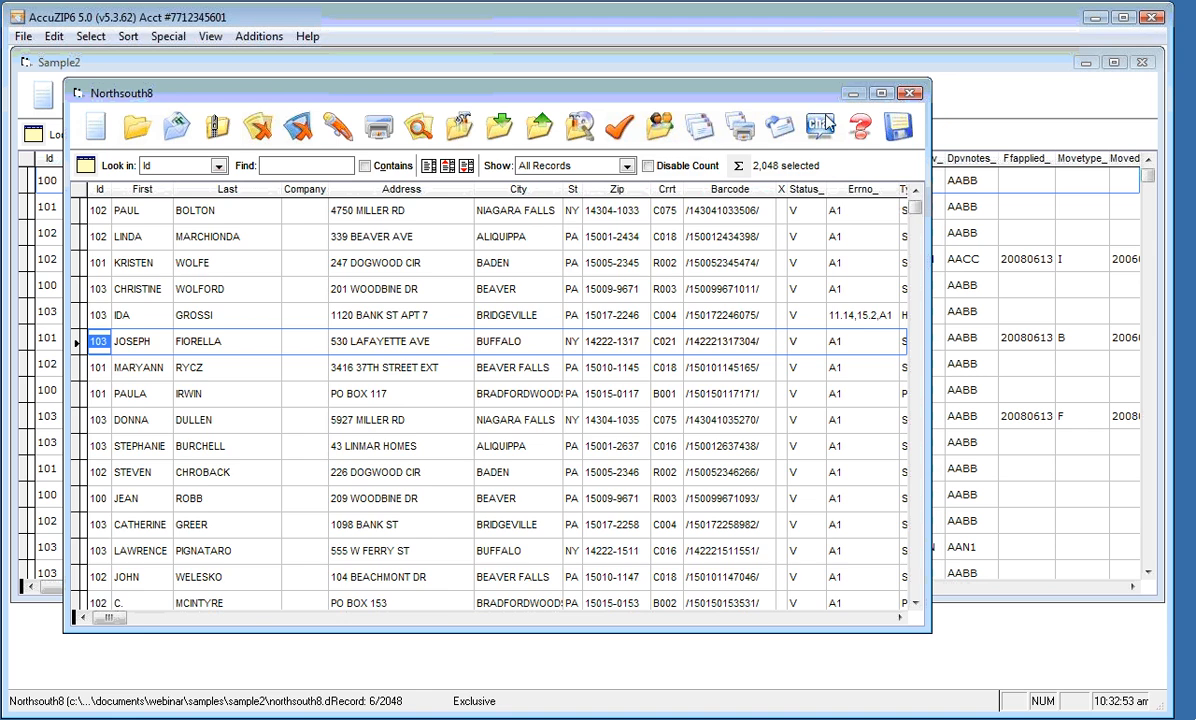
Close the Northsouth8 table window and select the Id 101 record in Sample2
{"action": "left_click_drag", "start_coordinate": [816, 98], "coordinate": [830, 118]}
{"action": "left_click", "coordinate": [926, 113]}
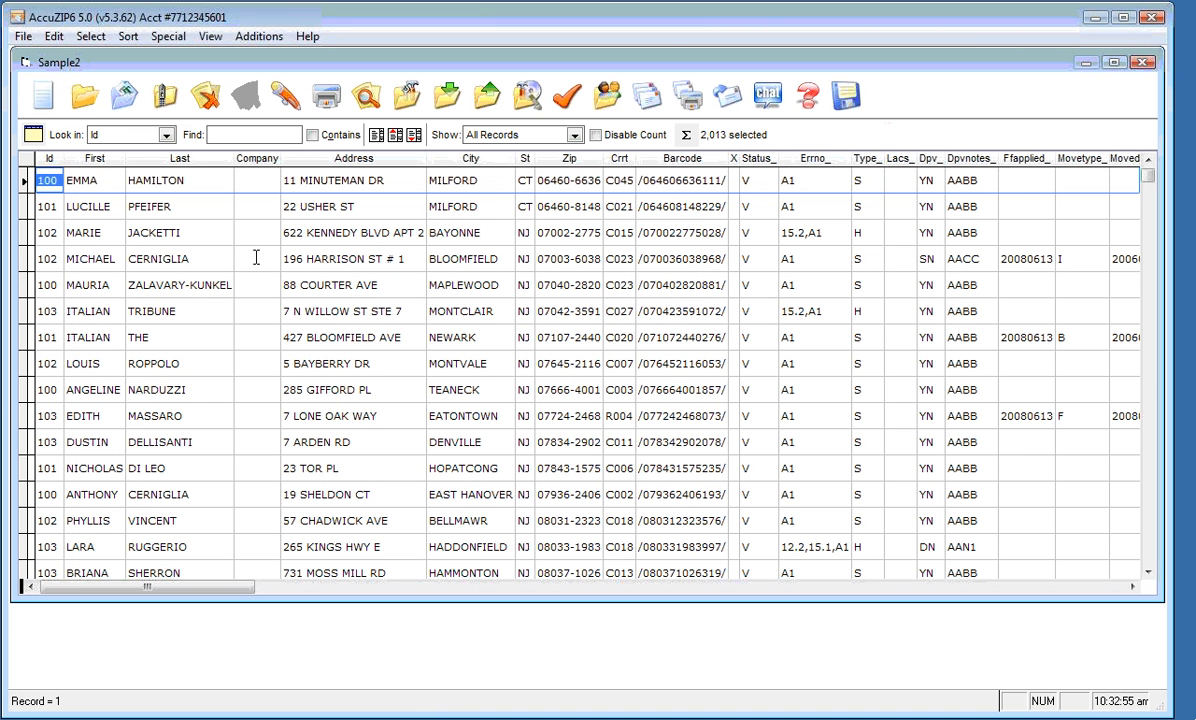
{"action": "left_click", "coordinate": [48, 208]}
Open reps.dbf from the Samples\Reps folder
{"action": "left_click", "coordinate": [22, 36]}
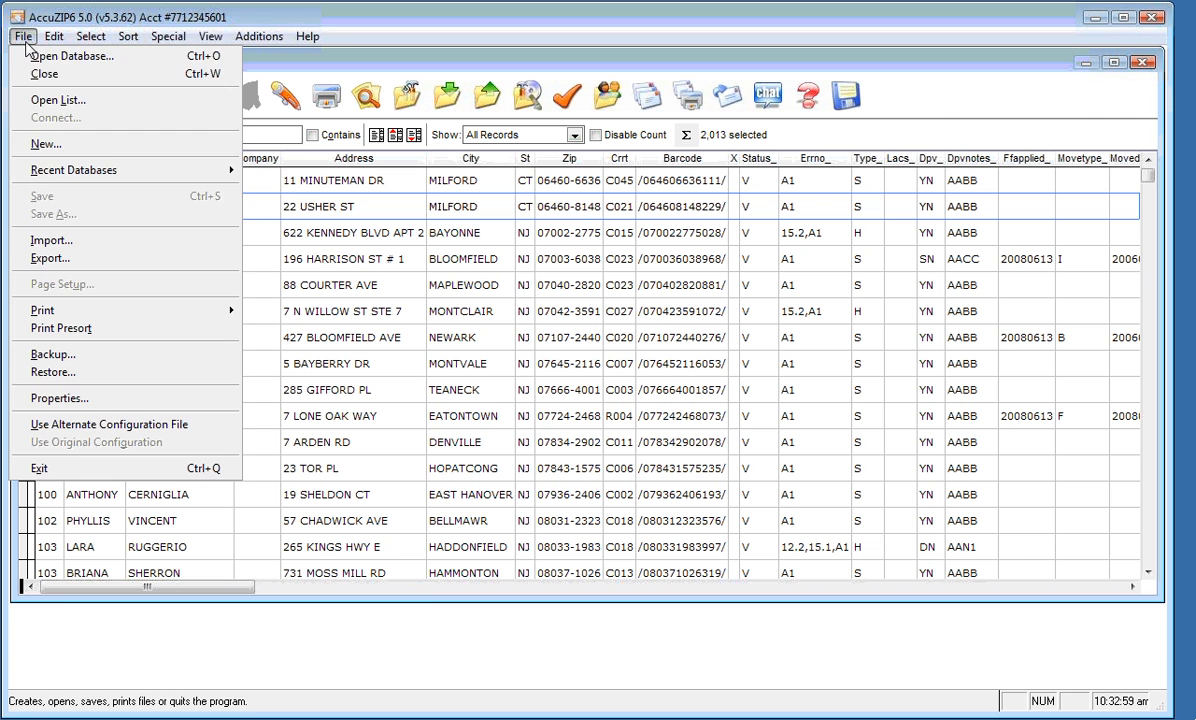
{"action": "mouse_move", "coordinate": [56, 178]}
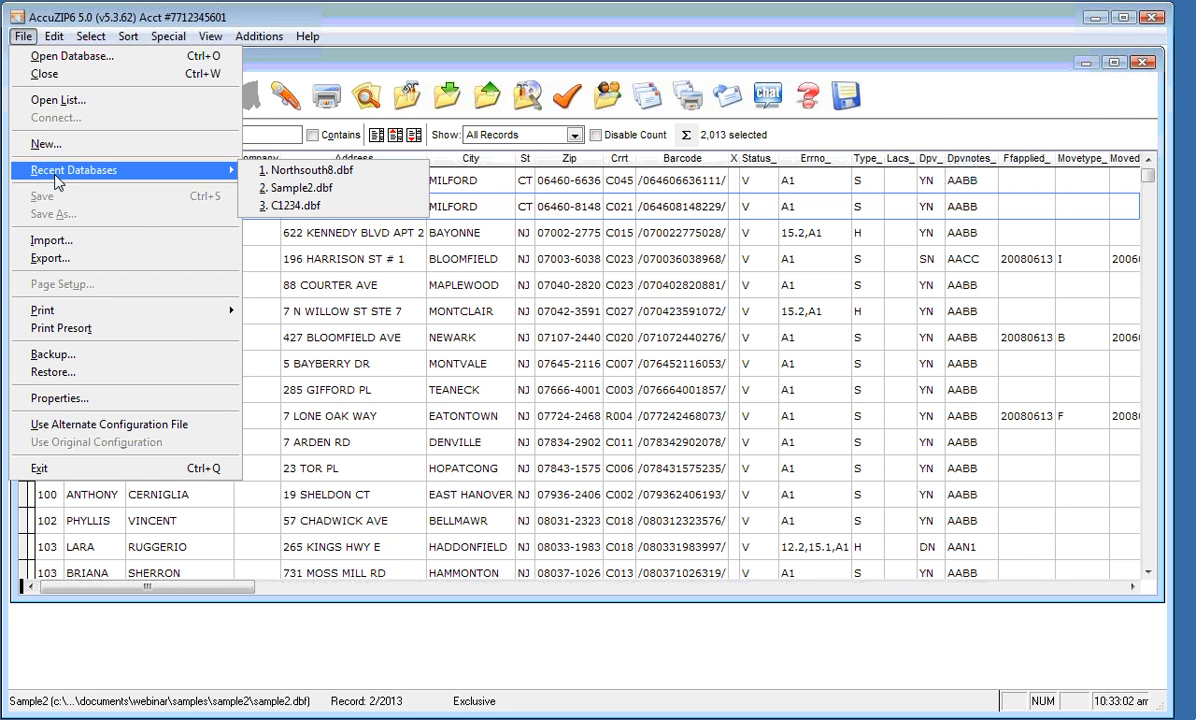
{"action": "left_click", "coordinate": [62, 56]}
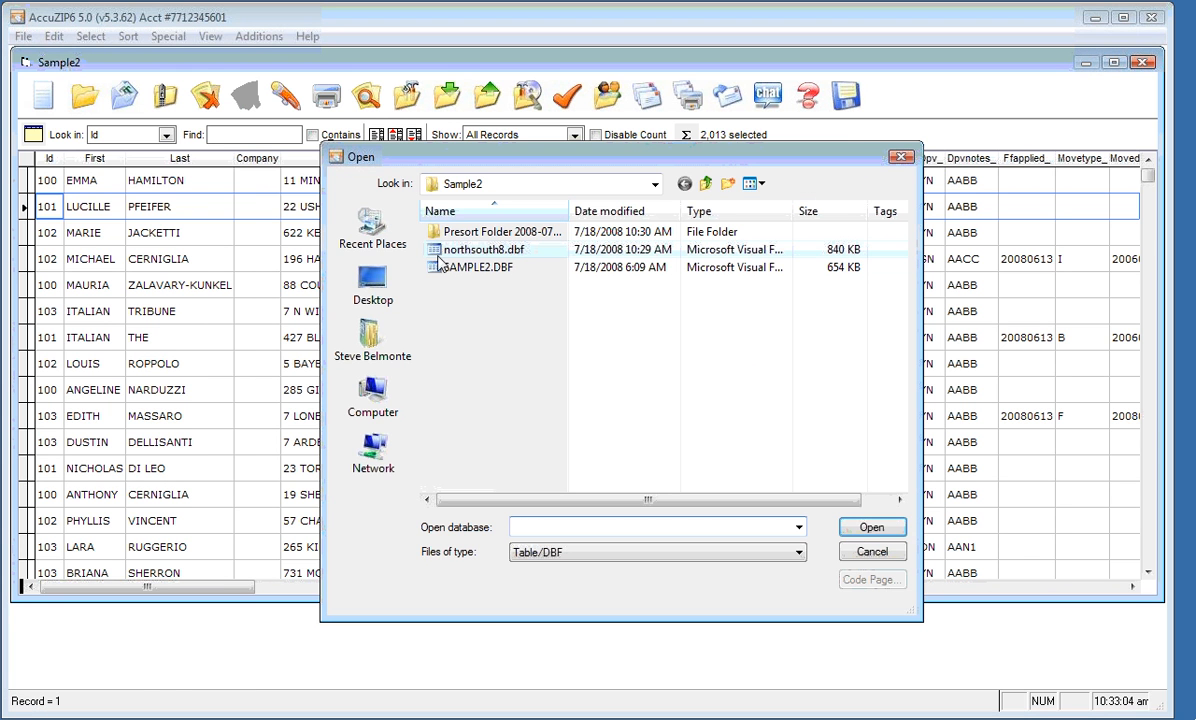
{"action": "left_click", "coordinate": [705, 183]}
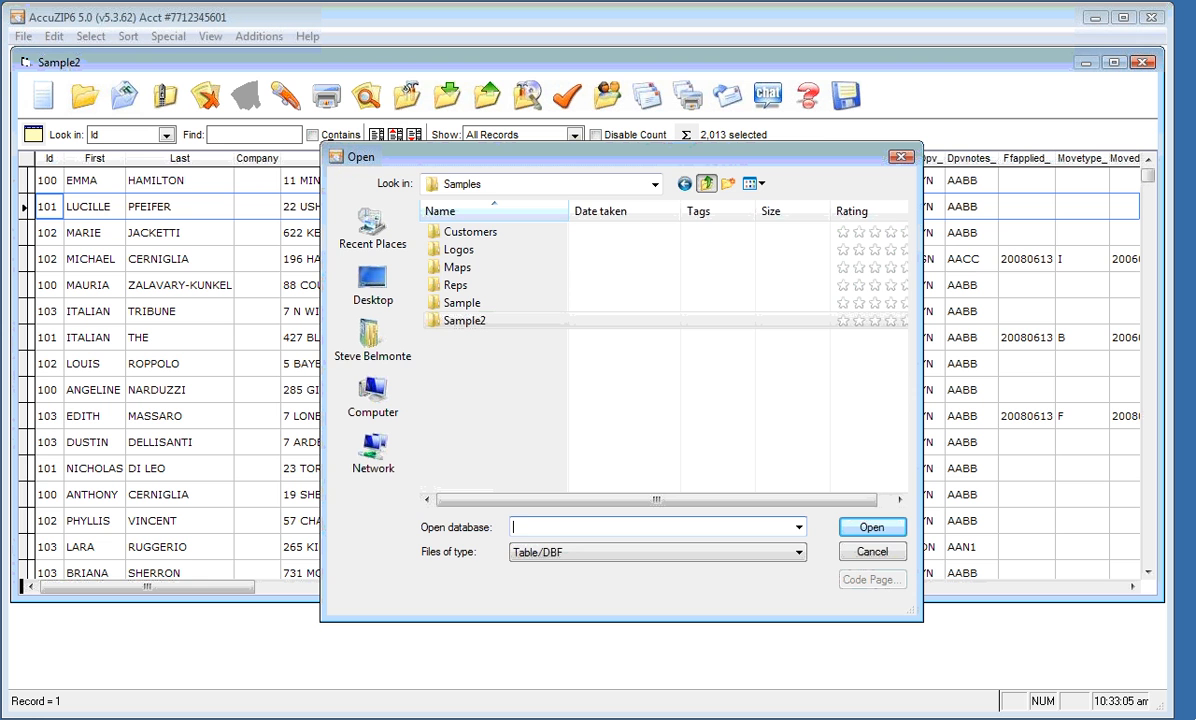
{"action": "double_click", "coordinate": [445, 287]}
{"action": "double_click", "coordinate": [436, 232]}
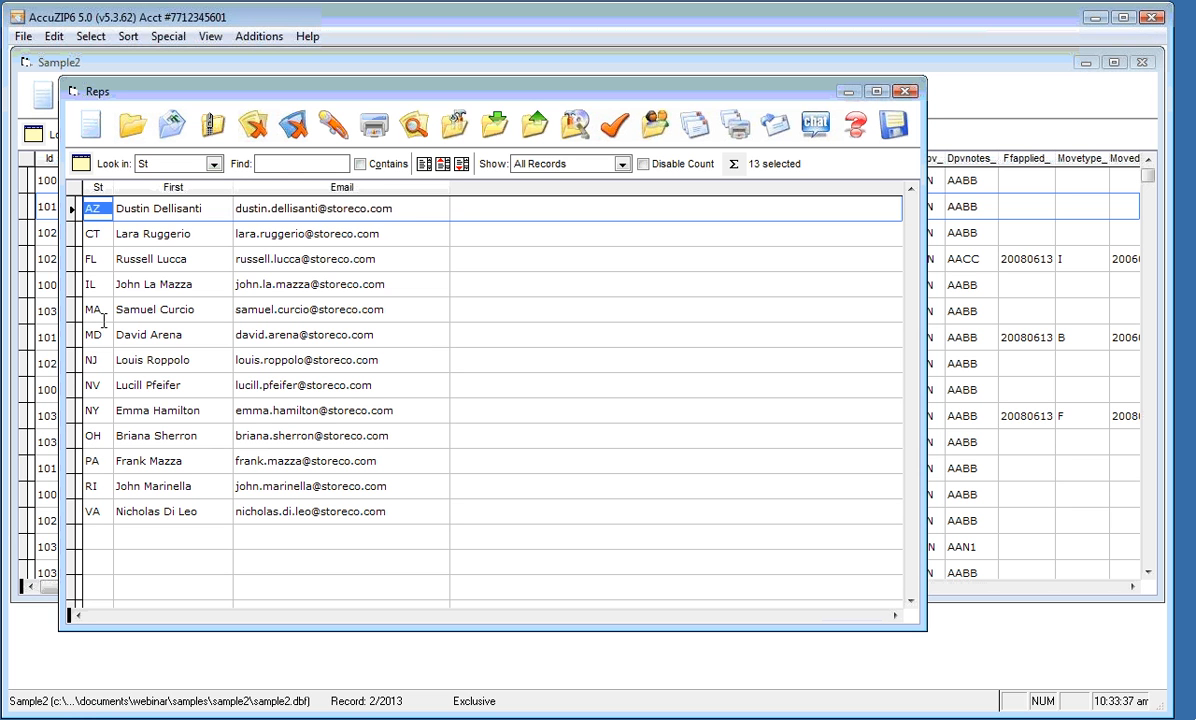
Select the IL rep record and move across to its Email field
{"action": "left_click", "coordinate": [99, 284]}
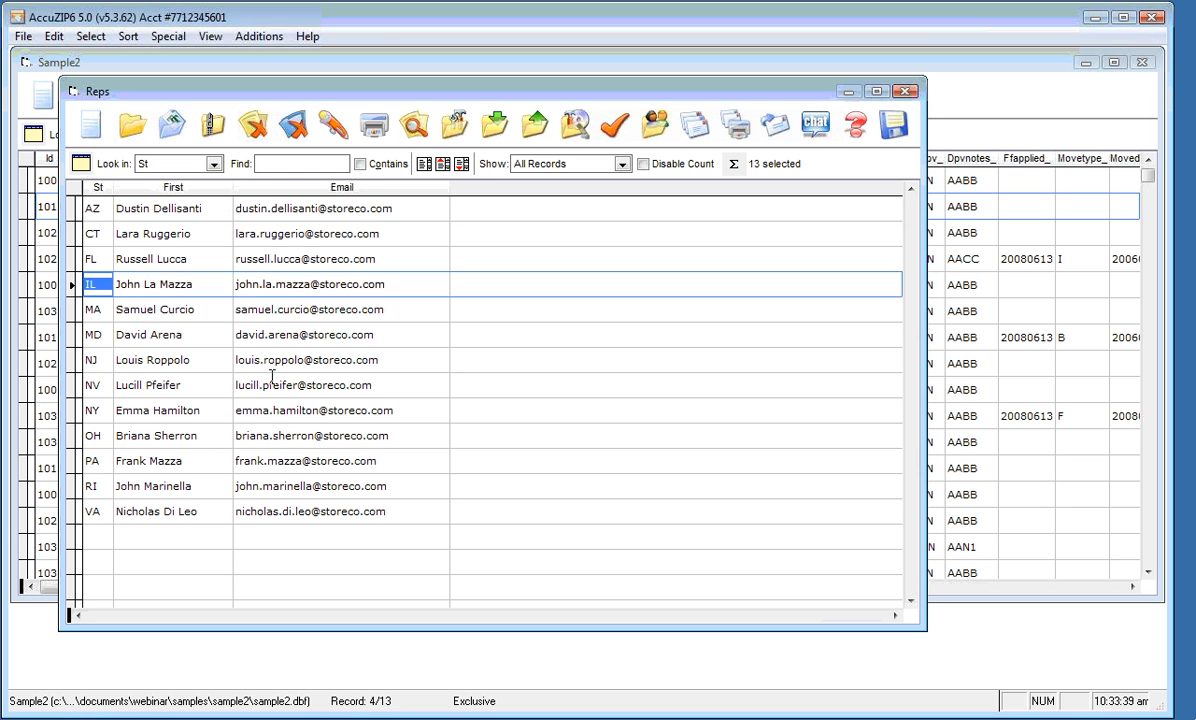
{"action": "key", "text": "Tab"}
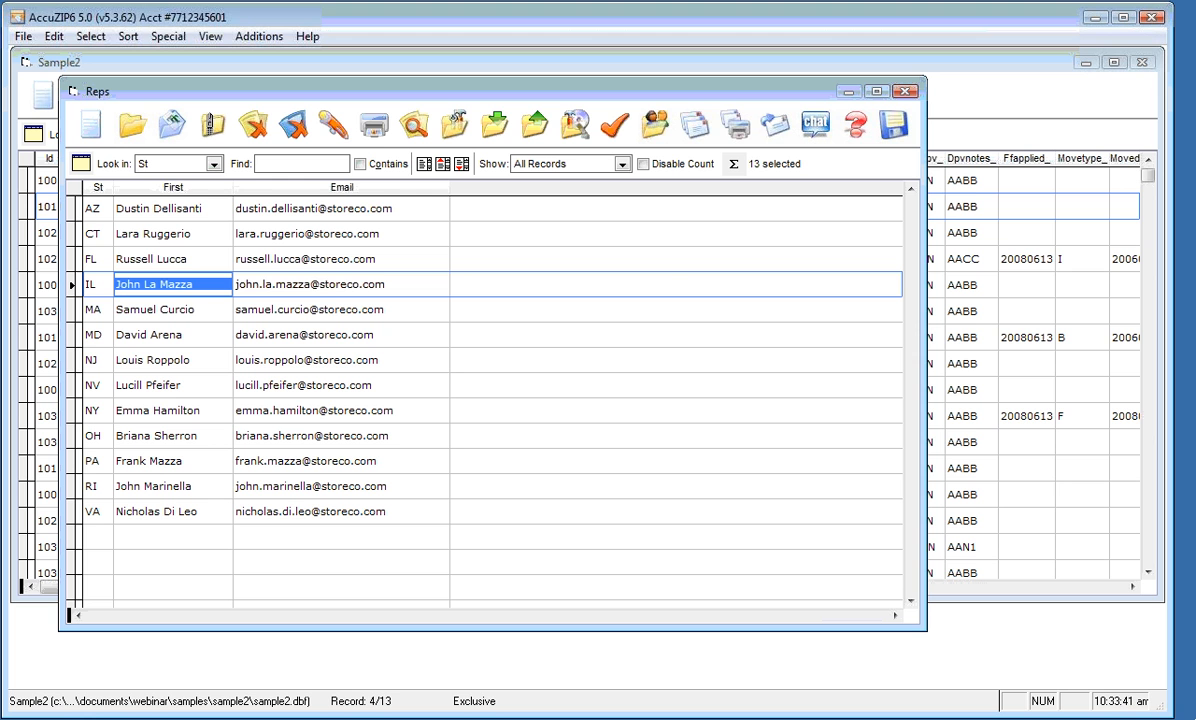
{"action": "key", "text": "Tab"}
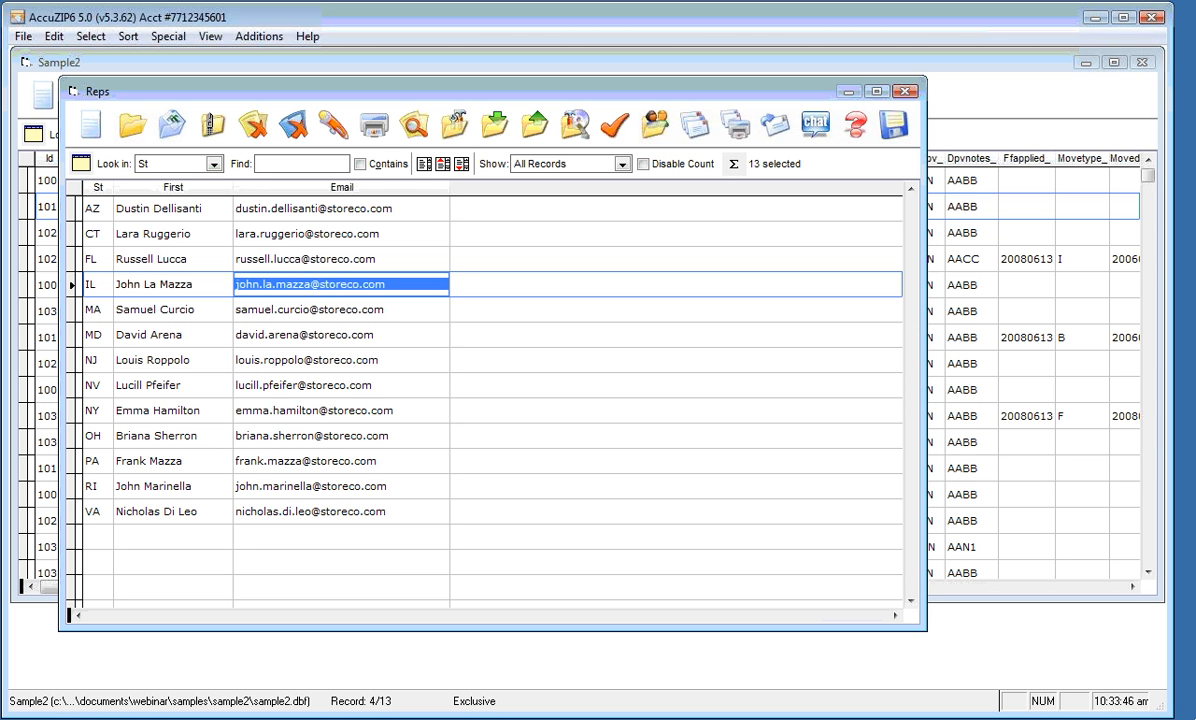
Browse into Samples\Maps, cancel the Open dialog, and minimize the Maps\Images Explorer window
{"action": "left_click", "coordinate": [28, 37]}
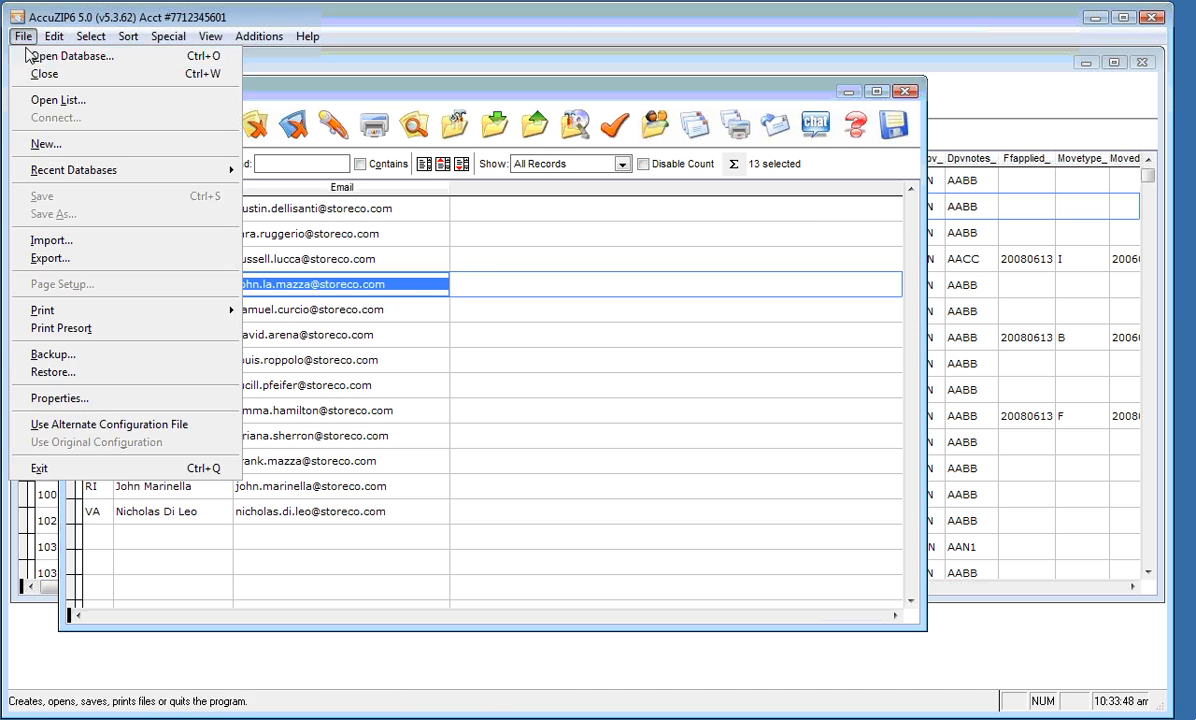
{"action": "left_click", "coordinate": [34, 60]}
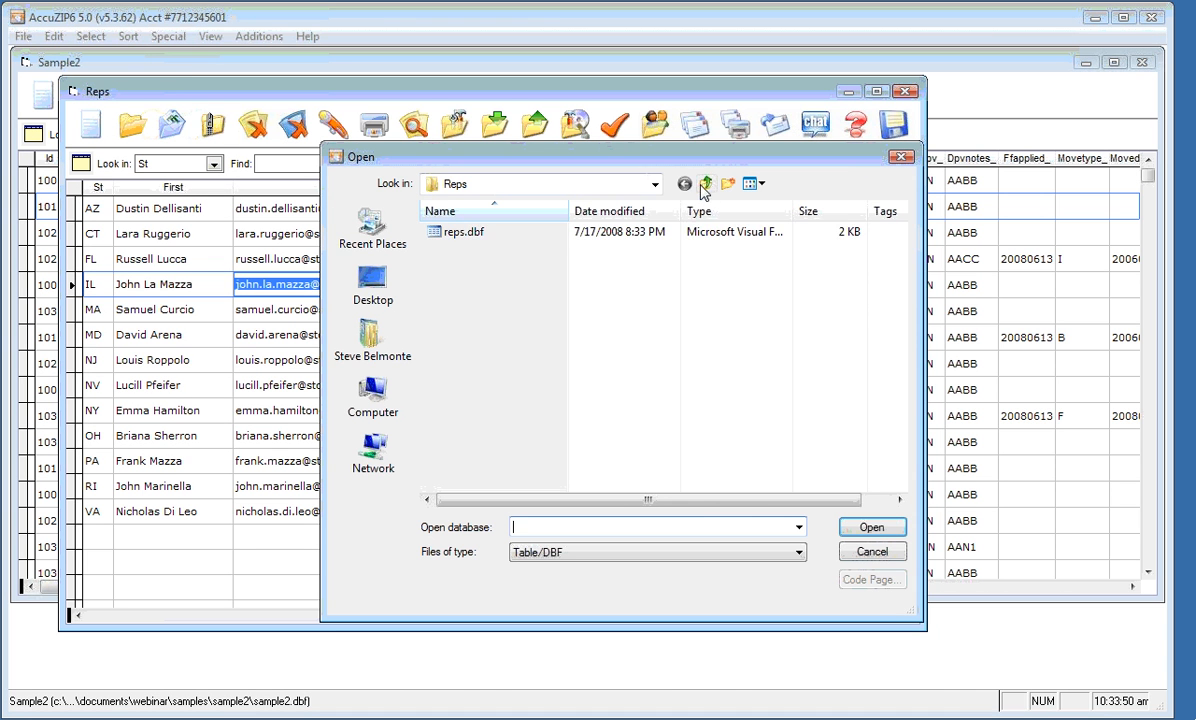
{"action": "left_click", "coordinate": [706, 183]}
{"action": "double_click", "coordinate": [470, 267]}
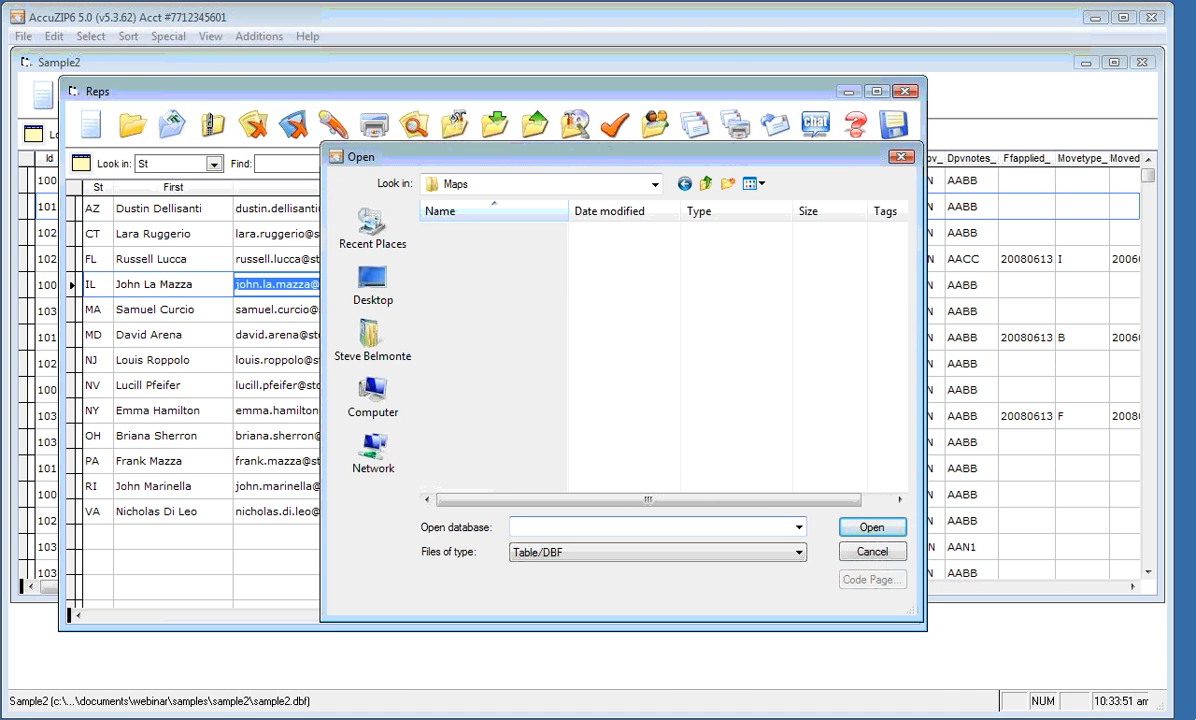
{"action": "key", "text": "Escape"}
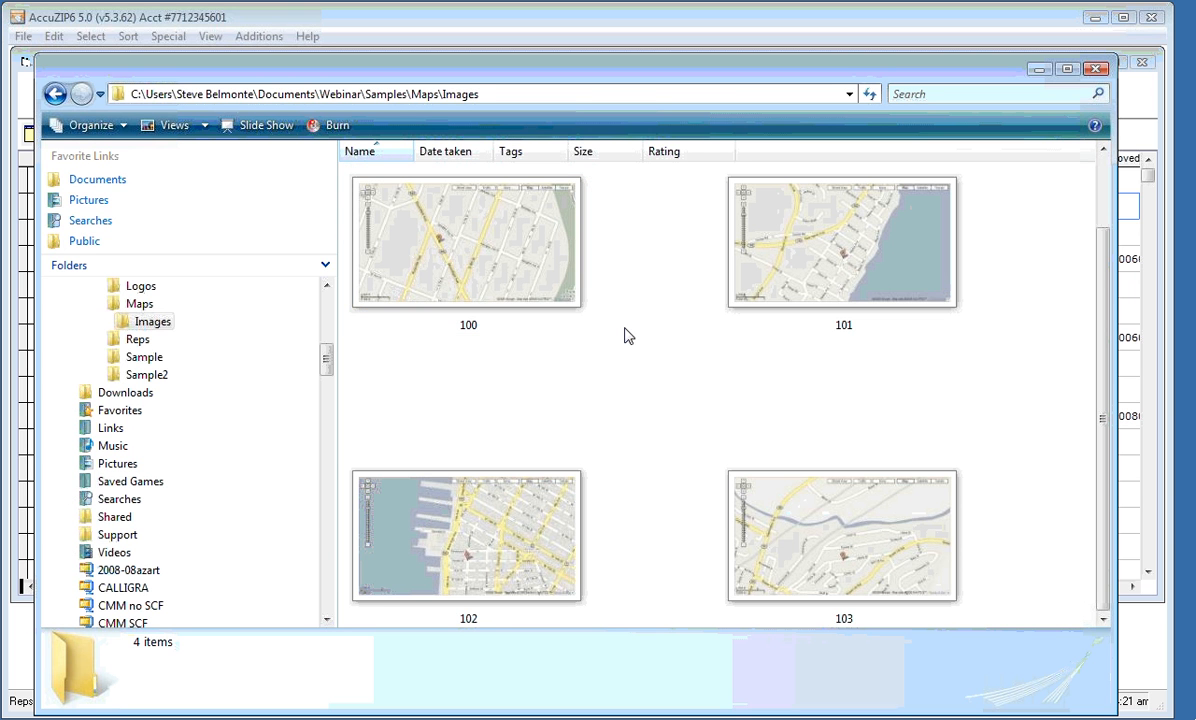
{"action": "left_click", "coordinate": [1038, 70]}
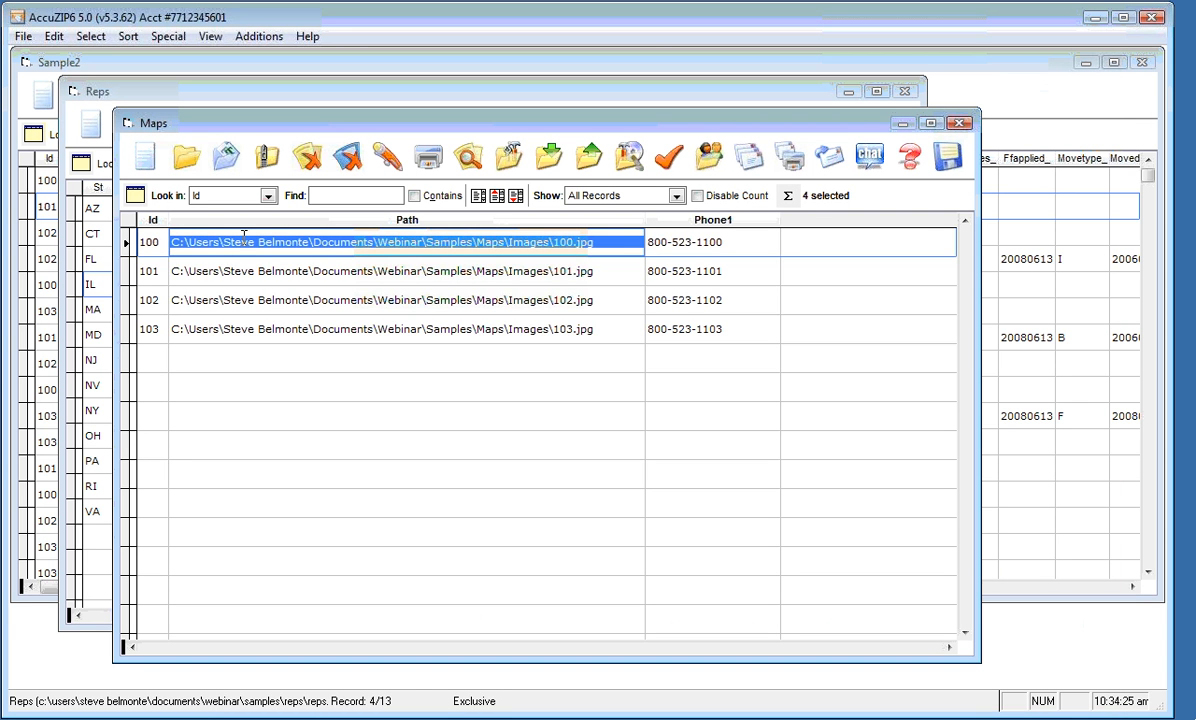
{"action": "key", "text": "Down"}
{"action": "key", "text": "Down"}
{"action": "key", "text": "Down"}
{"action": "key", "text": "Up"}
{"action": "key", "text": "Up"}
{"action": "key", "text": "Up"}
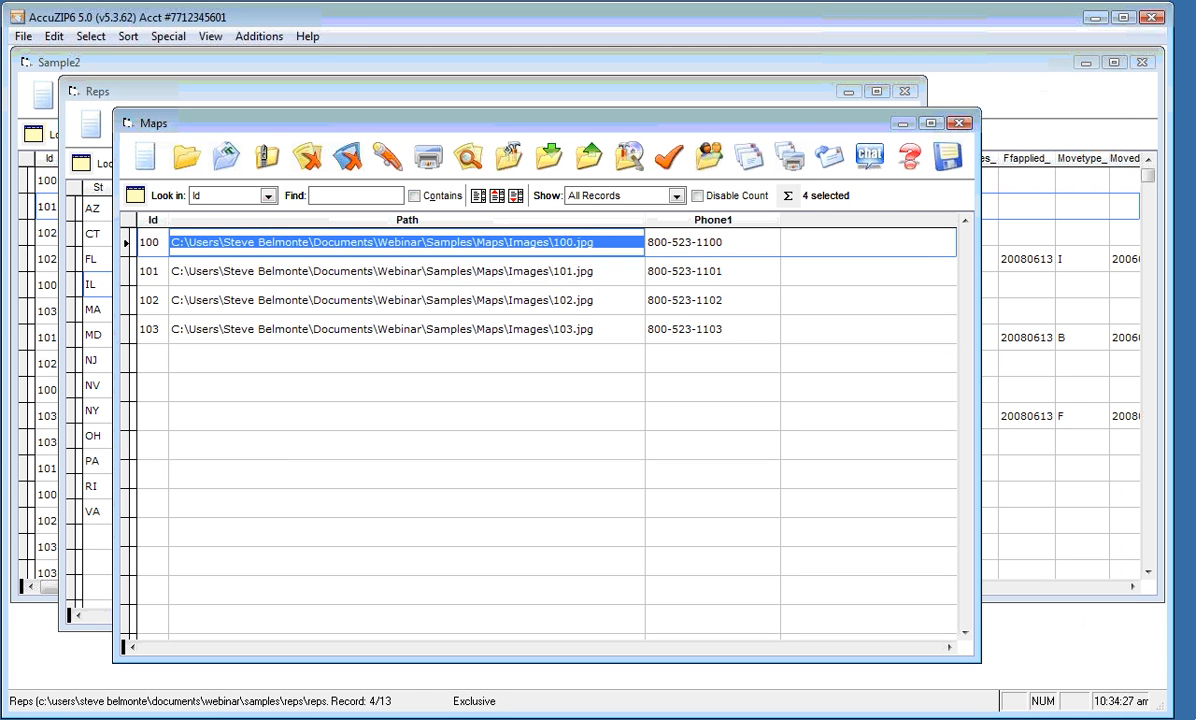
{"action": "key", "text": "Tab"}
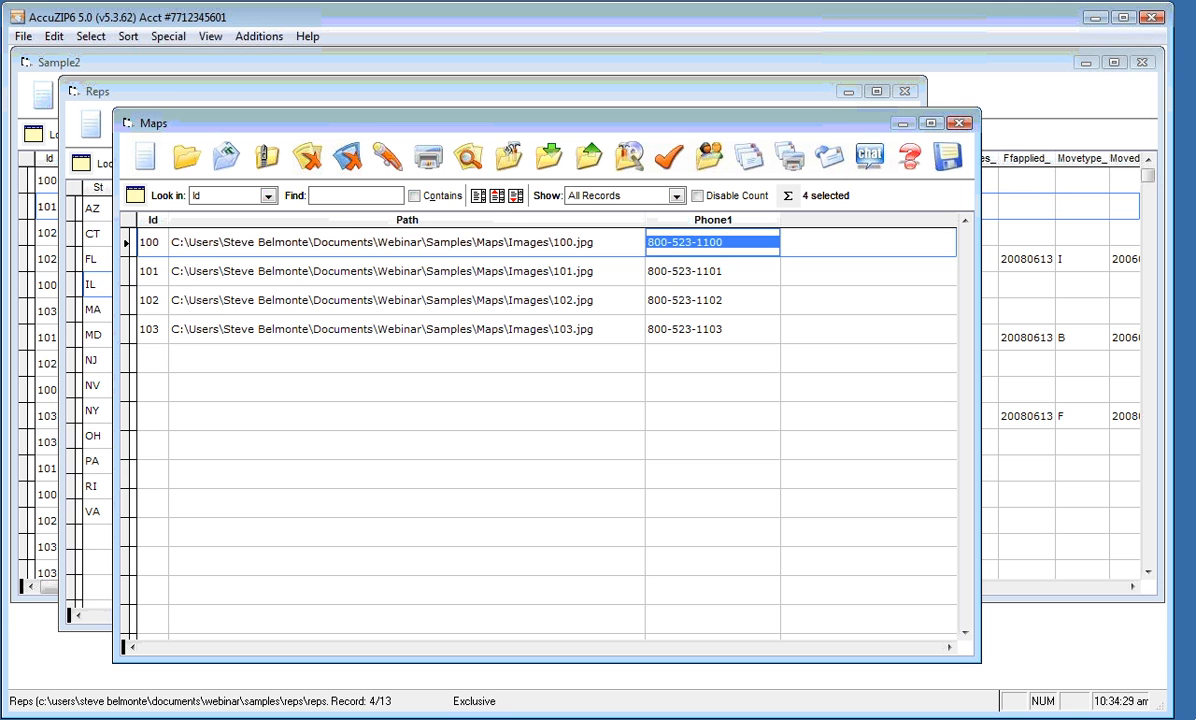
{"action": "key", "text": "Down"}
{"action": "key", "text": "Down"}
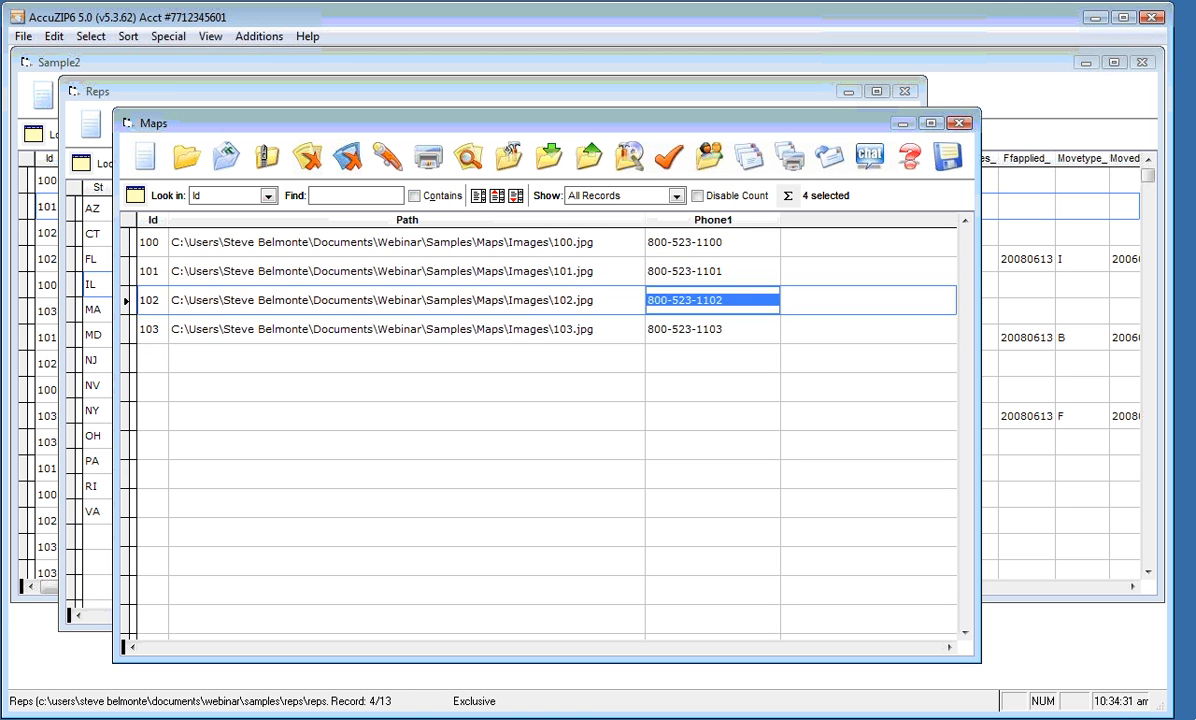
{"action": "key", "text": "Up"}
{"action": "key", "text": "Up"}
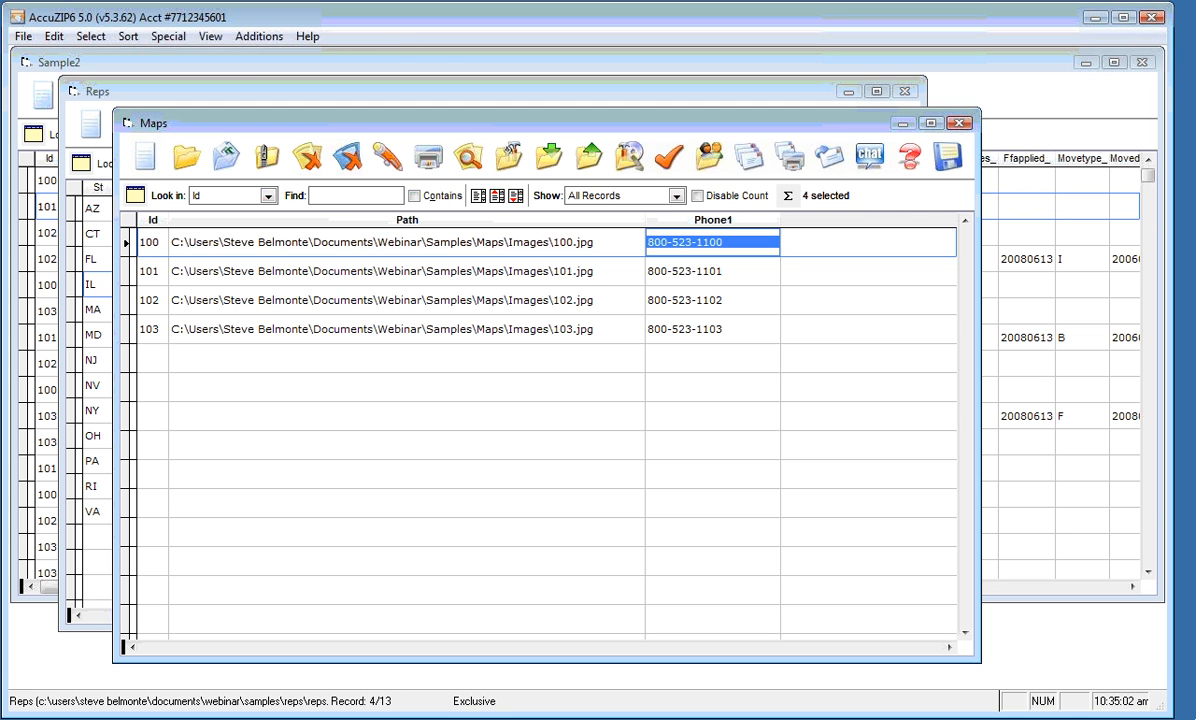
{"action": "left_click", "coordinate": [290, 62]}
{"action": "left_click", "coordinate": [298, 232]}
{"action": "left_click", "coordinate": [348, 259]}
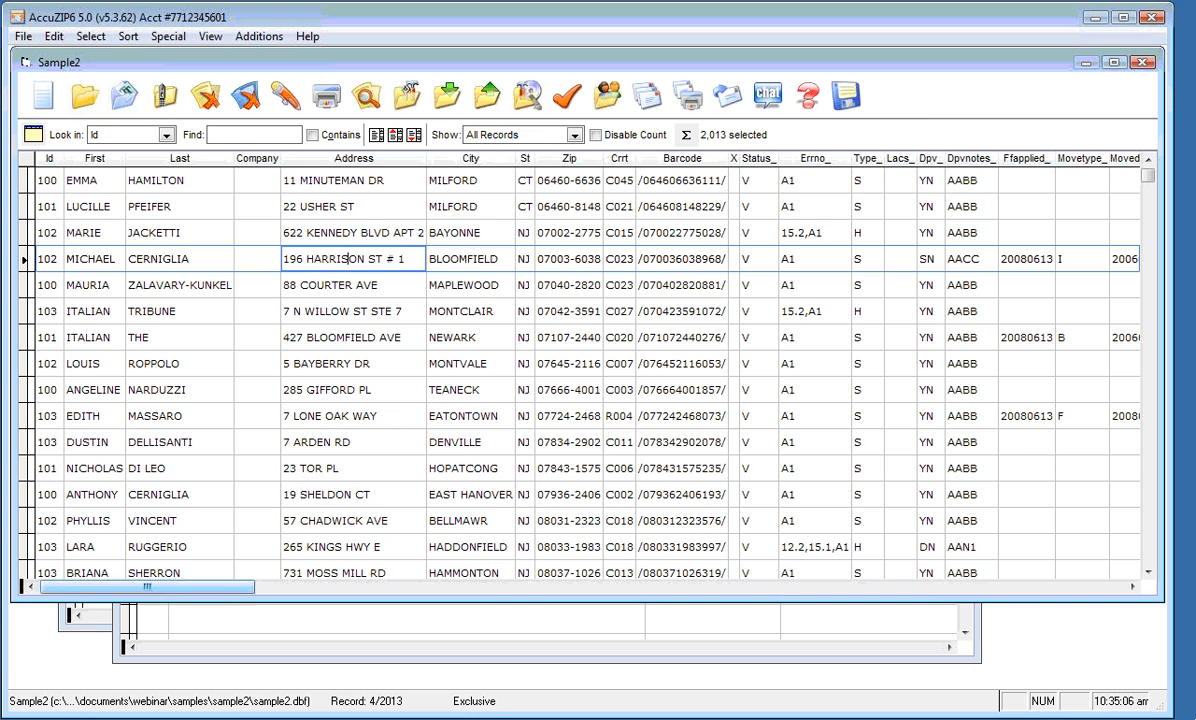
{"action": "left_click", "coordinate": [82, 622]}
{"action": "left_click", "coordinate": [173, 615]}
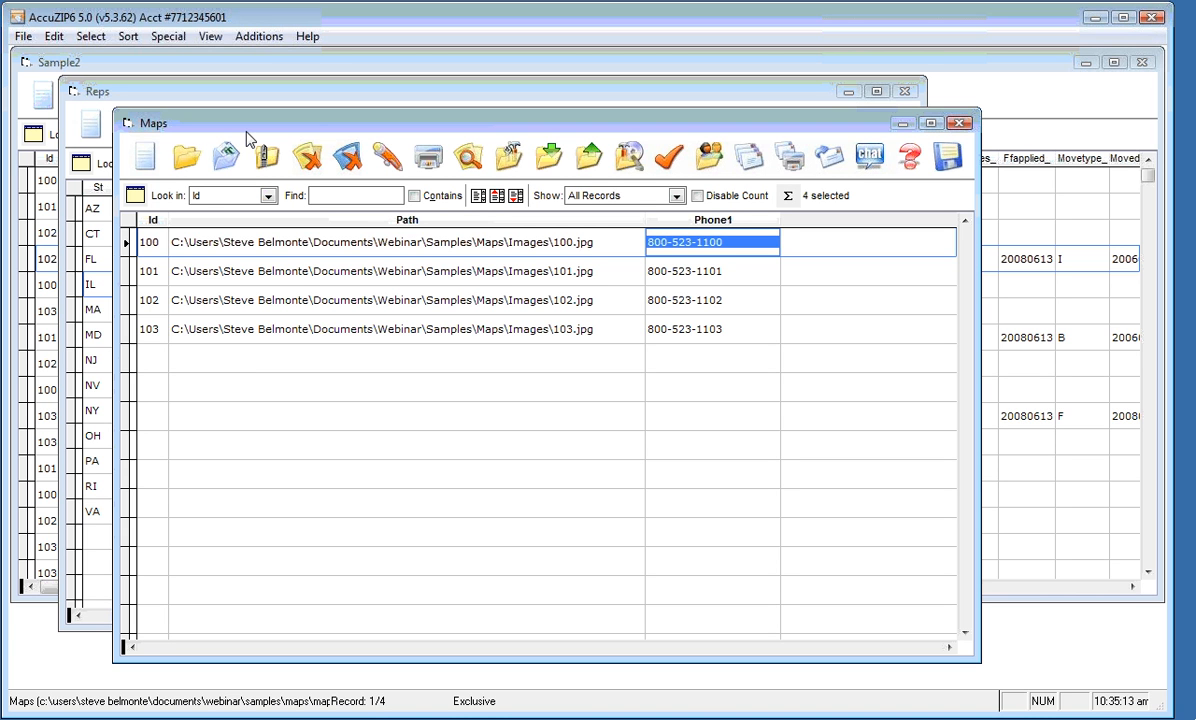
{"action": "left_click", "coordinate": [148, 242]}
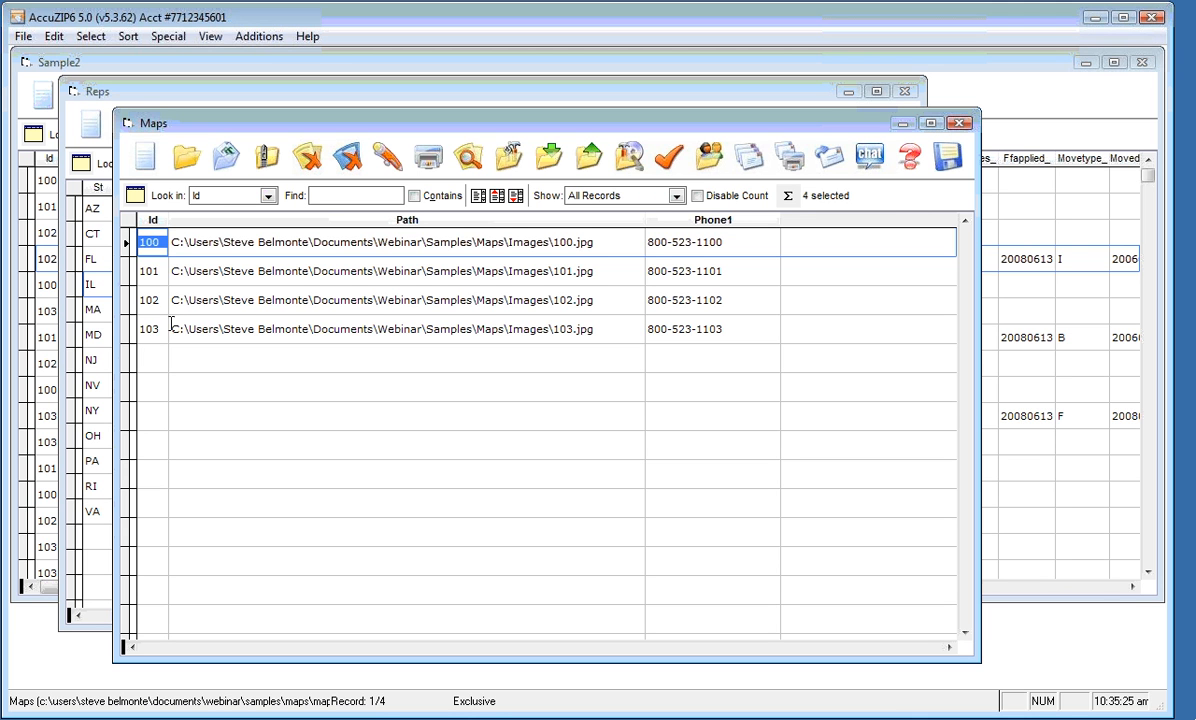
{"action": "left_click", "coordinate": [172, 329]}
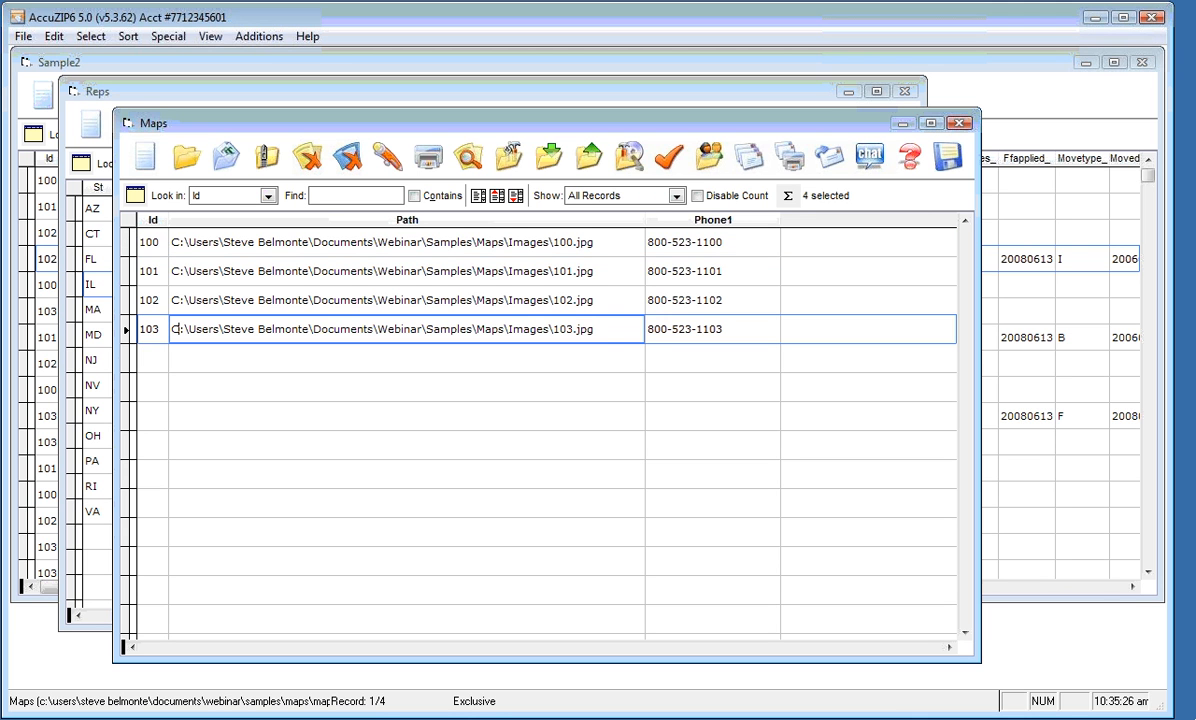
Apply a User Defined sort on Id ascending to Maps, then bring Reps forward
{"action": "left_click", "coordinate": [125, 36]}
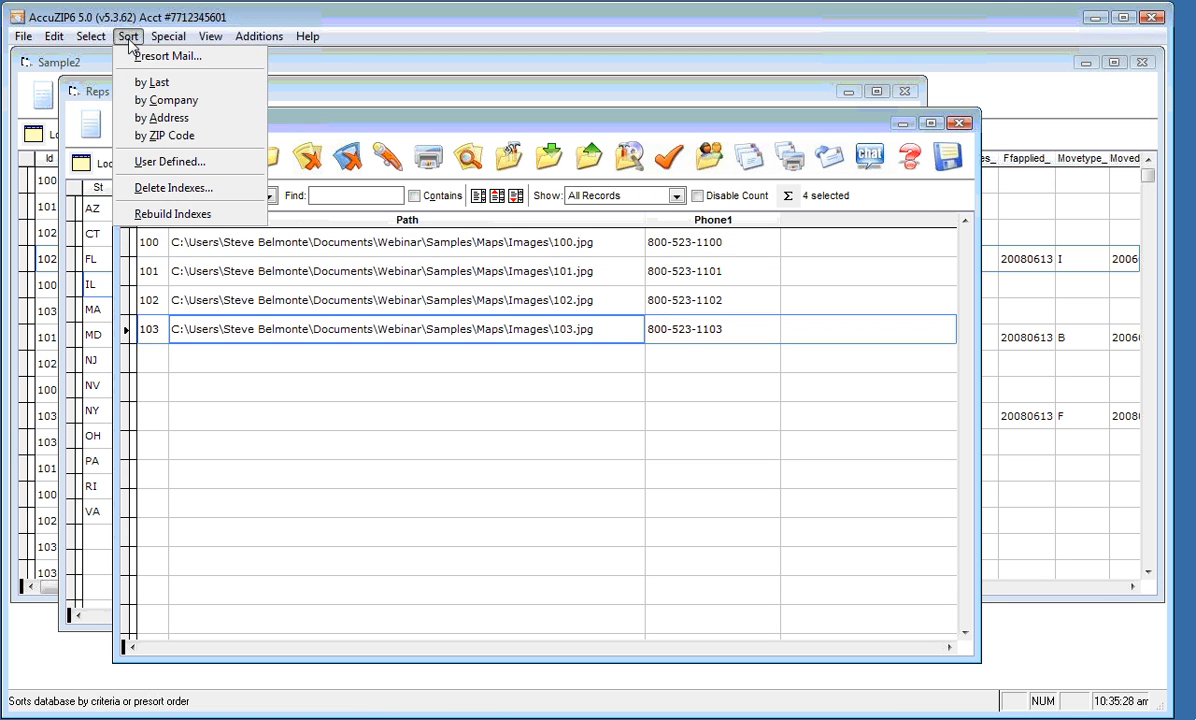
{"action": "left_click", "coordinate": [138, 172]}
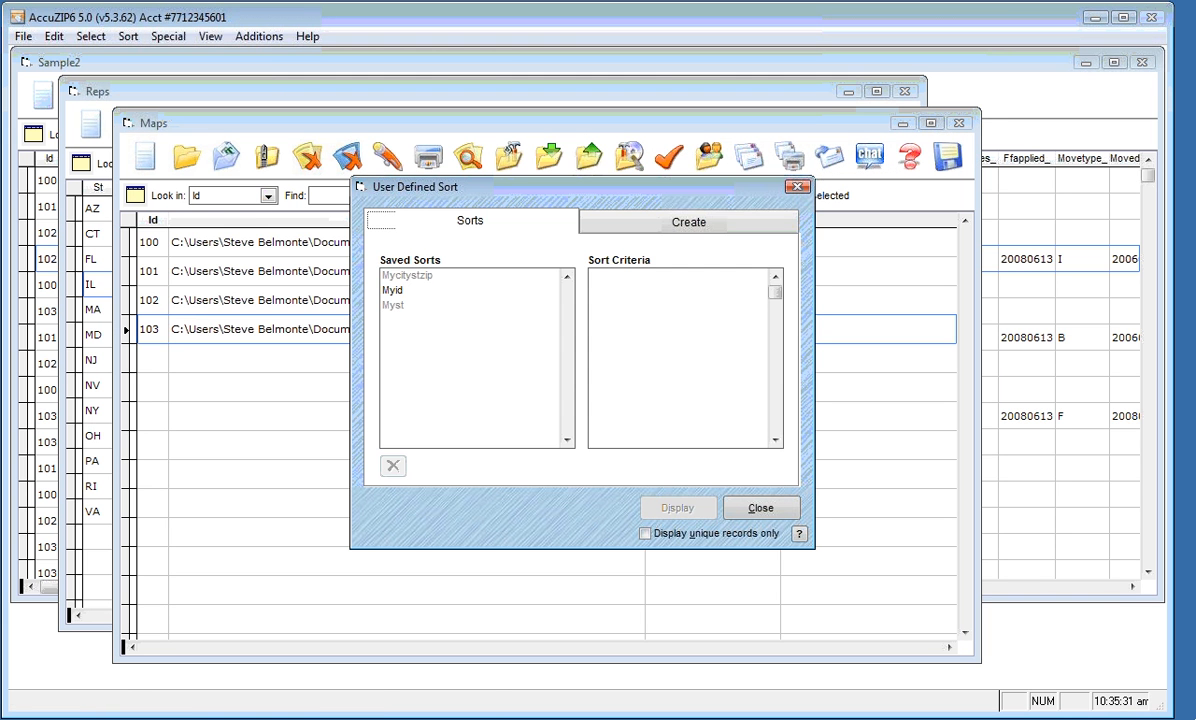
{"action": "left_click", "coordinate": [692, 222]}
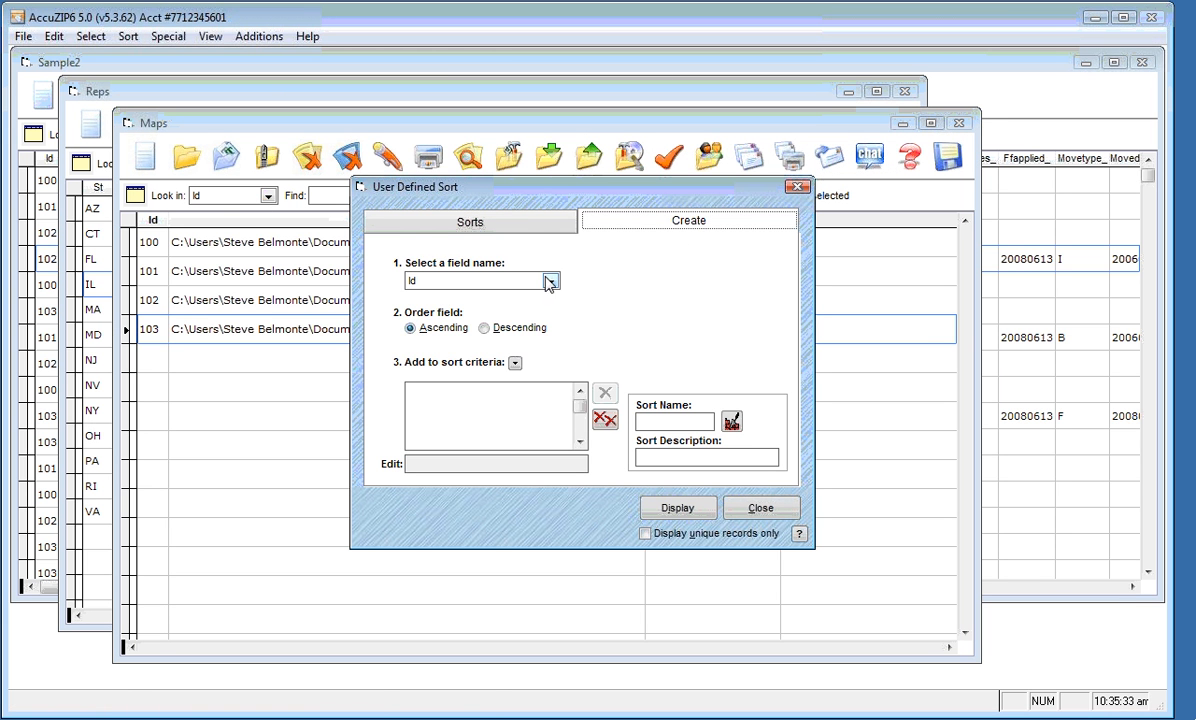
{"action": "left_click", "coordinate": [516, 364]}
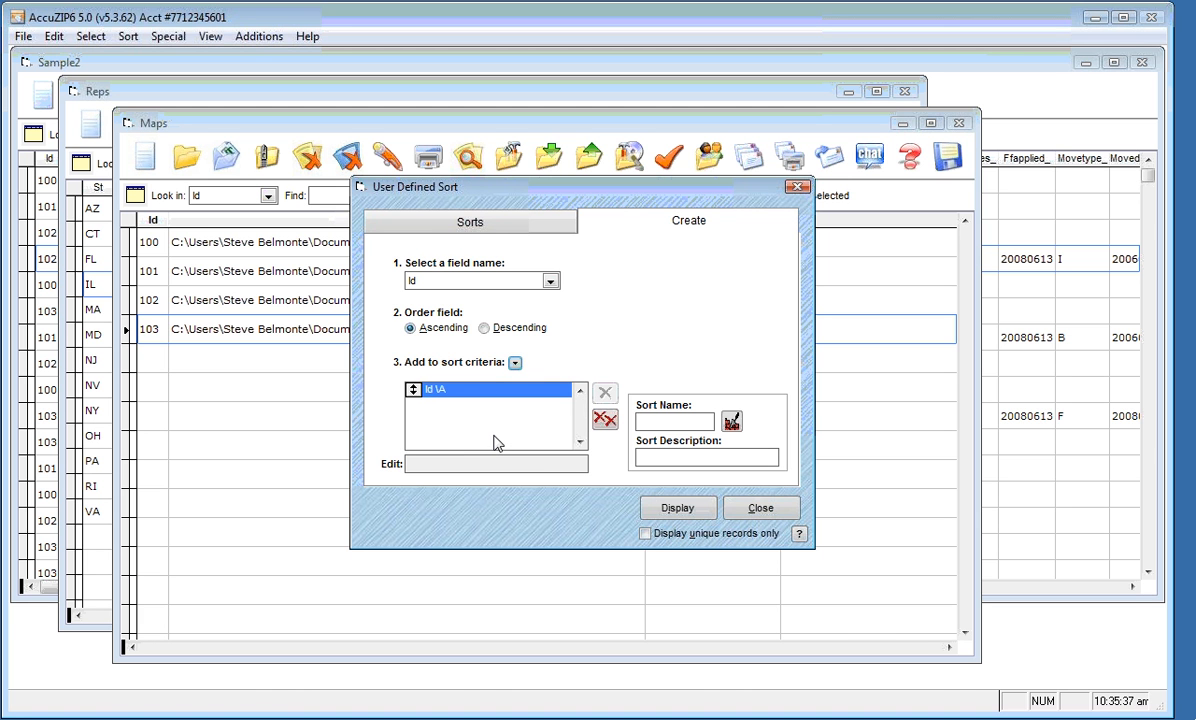
{"action": "left_click", "coordinate": [675, 509]}
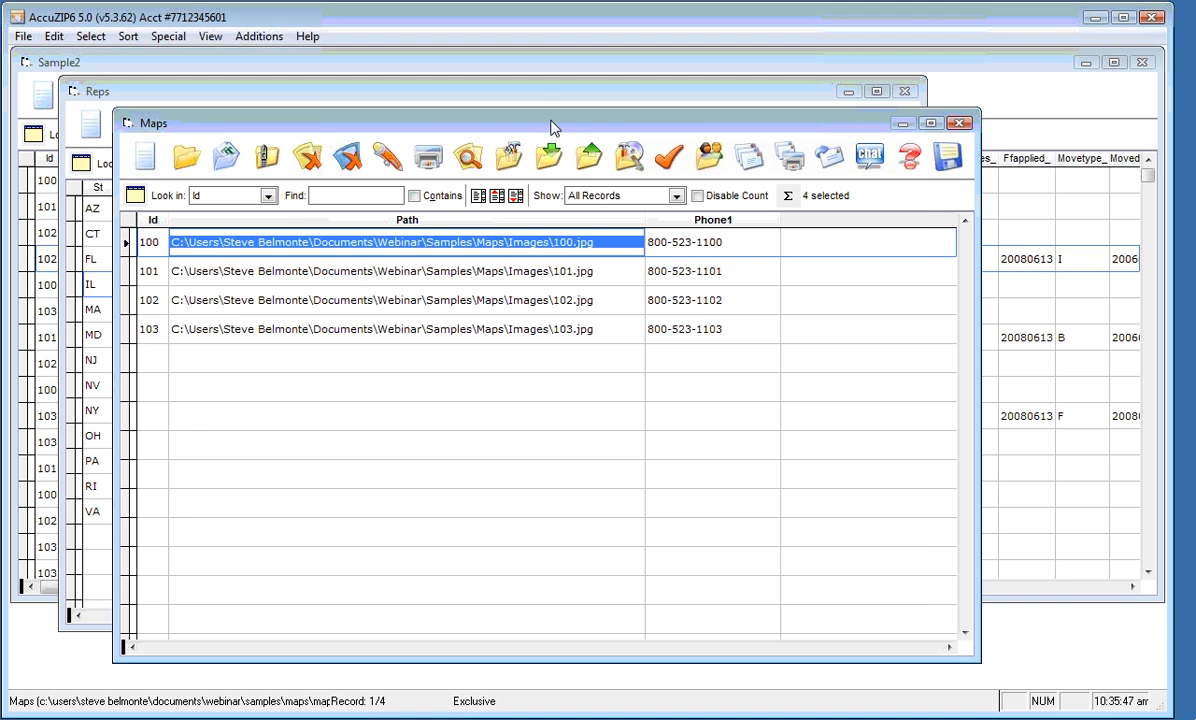
{"action": "left_click", "coordinate": [517, 97]}
Sort the Reps table ascending by the St field, then switch back to the Sample2 mailing list
{"action": "left_click", "coordinate": [258, 330]}
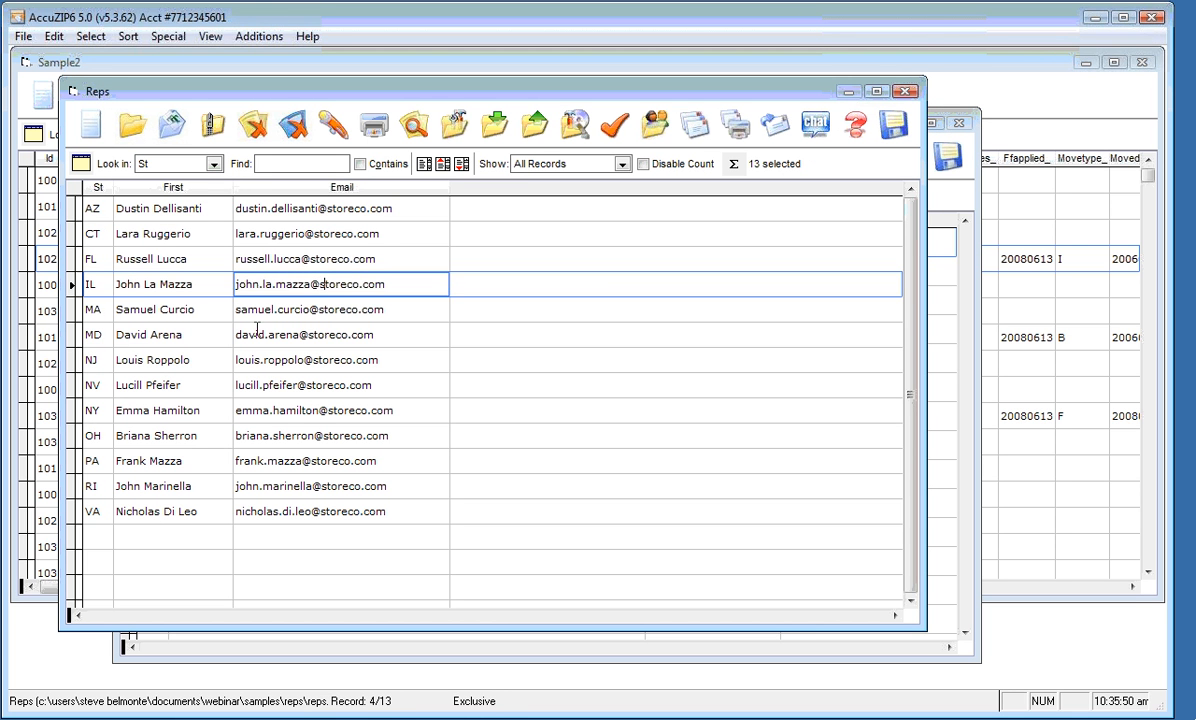
{"action": "left_click", "coordinate": [147, 259]}
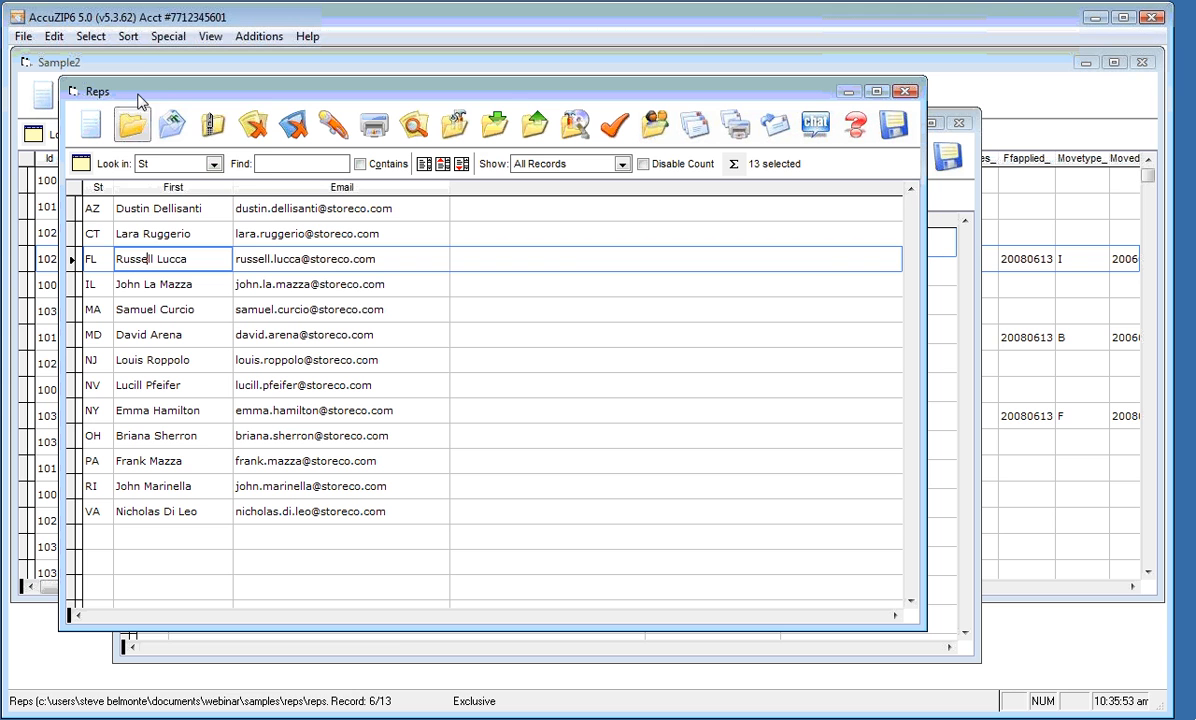
{"action": "left_click", "coordinate": [128, 36]}
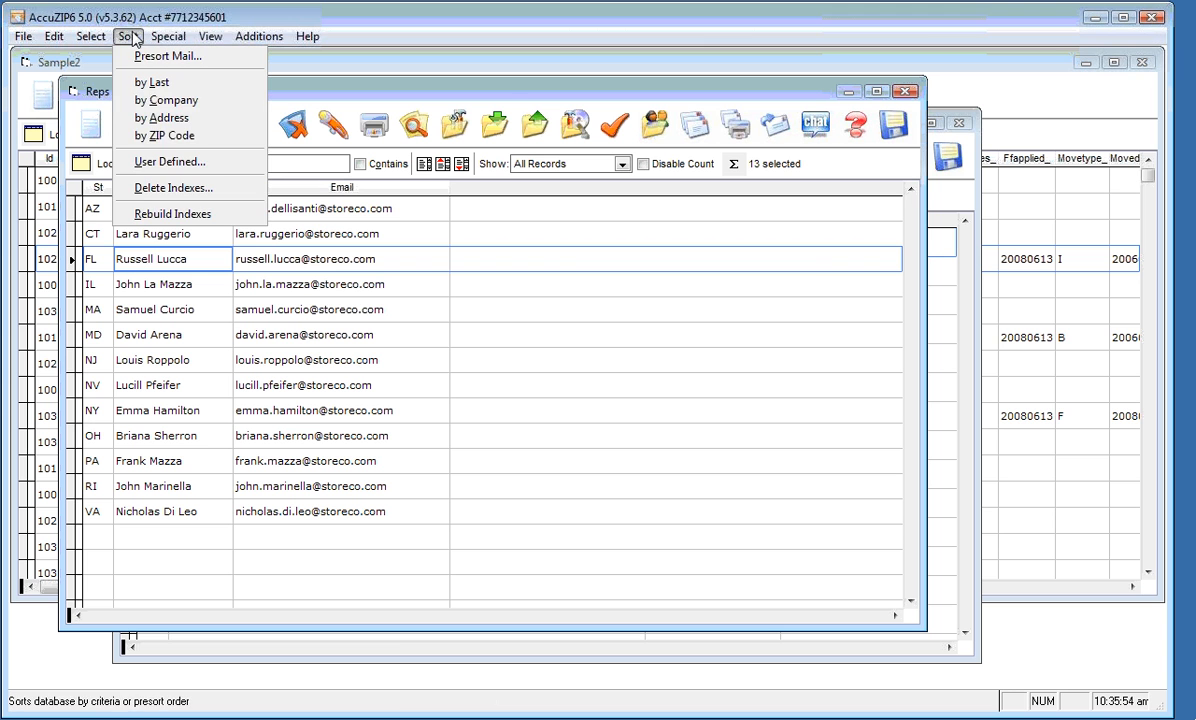
{"action": "left_click", "coordinate": [140, 166]}
{"action": "left_click", "coordinate": [609, 228]}
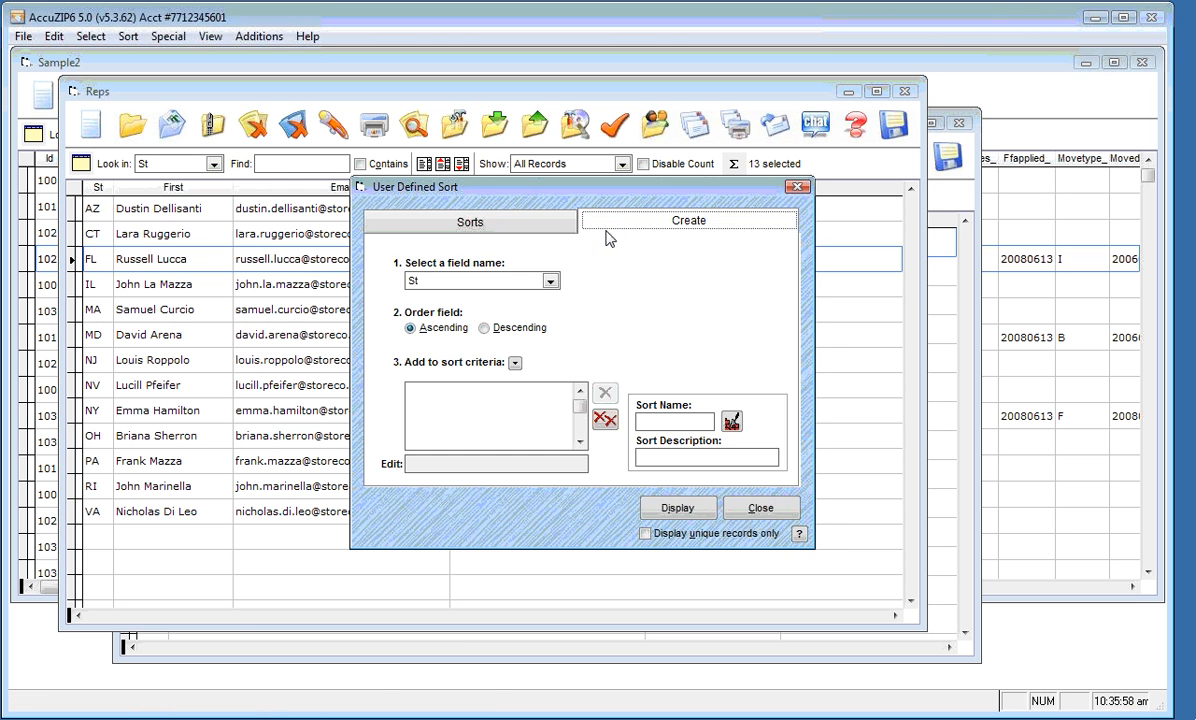
{"action": "left_click", "coordinate": [514, 364]}
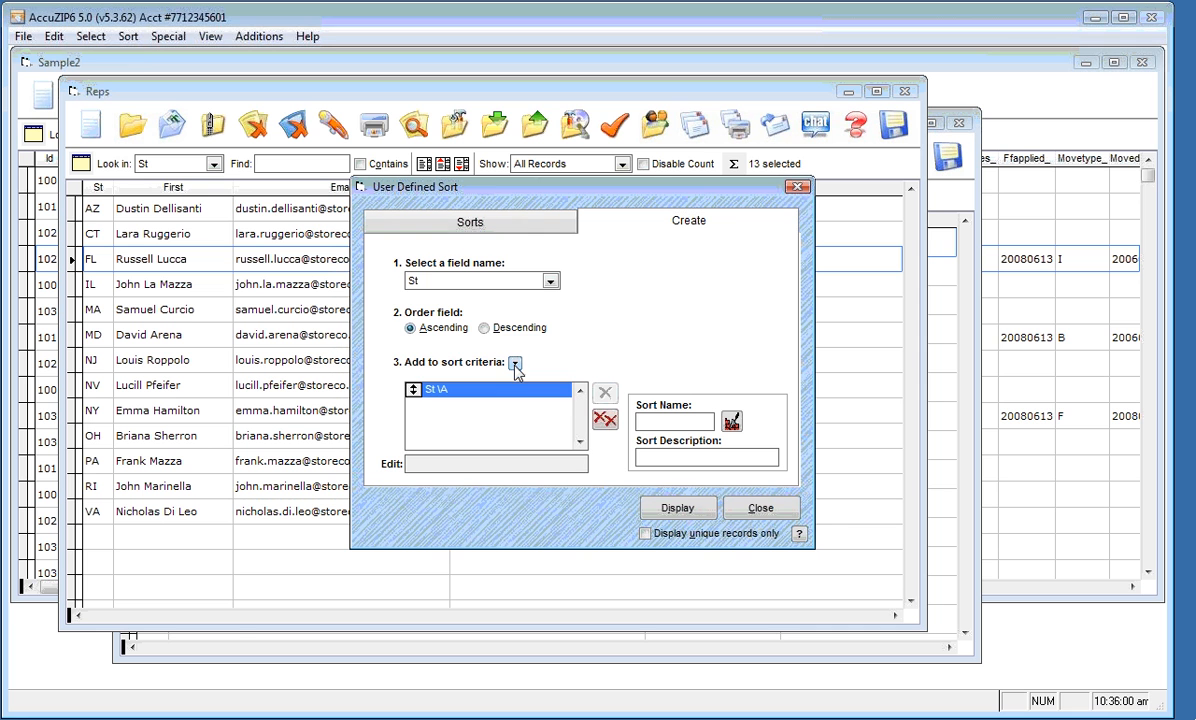
{"action": "left_click", "coordinate": [669, 510]}
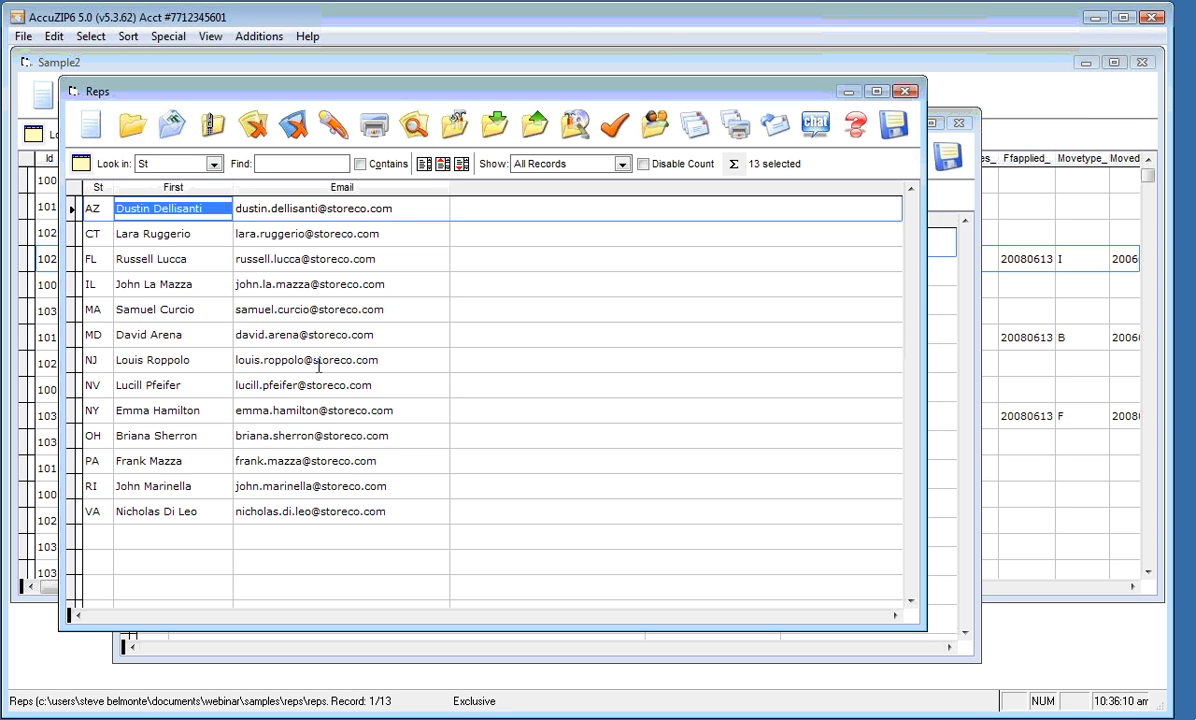
{"action": "left_click", "coordinate": [316, 364]}
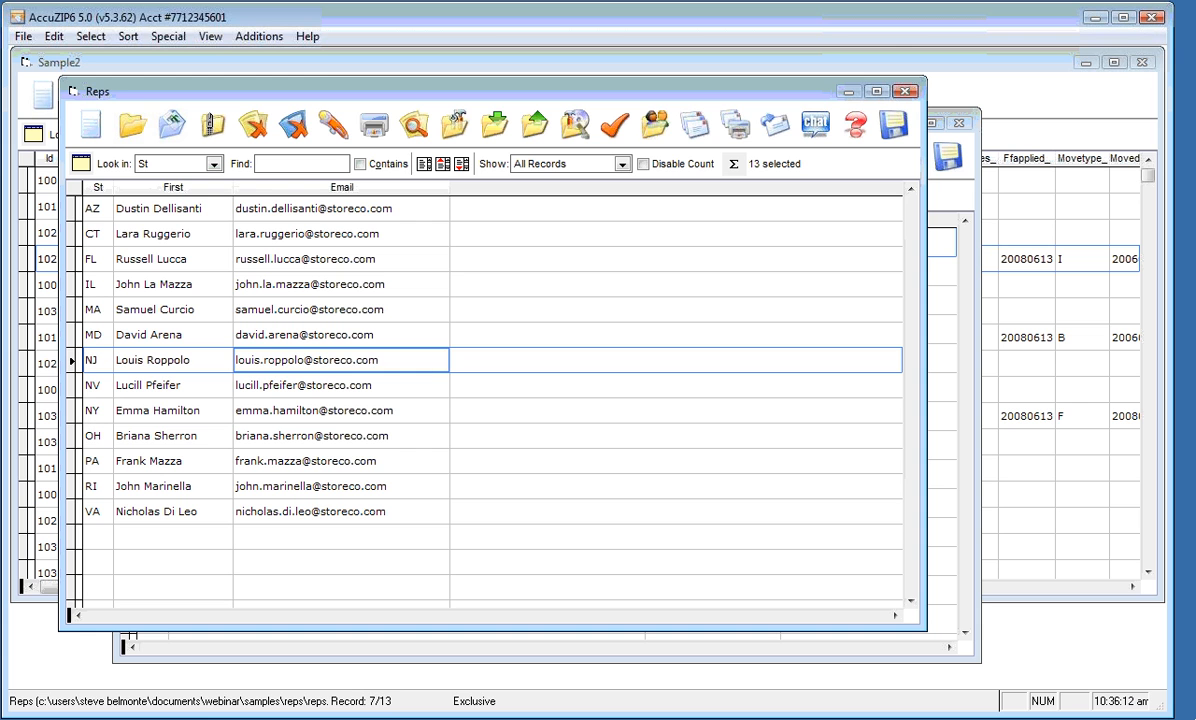
{"action": "left_click", "coordinate": [316, 65]}
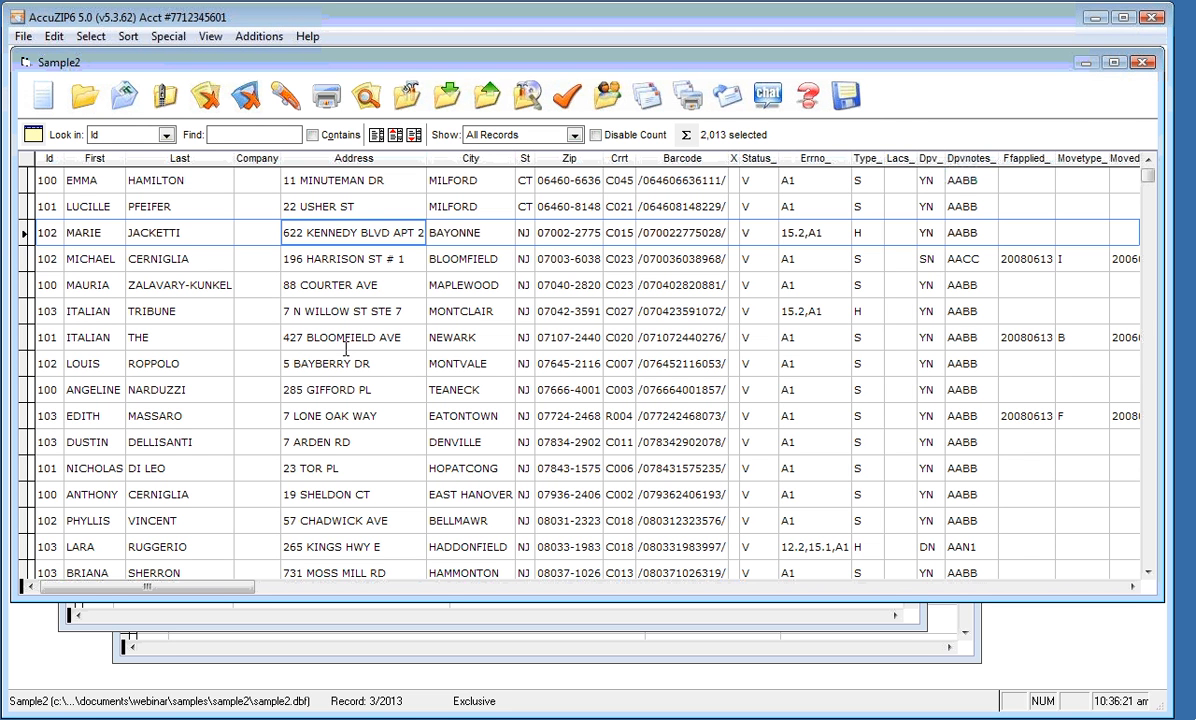
Copy the post card template as My Post Card 8 Up Graphics.lbx and open it in Label Designer
{"action": "left_click", "coordinate": [688, 95]}
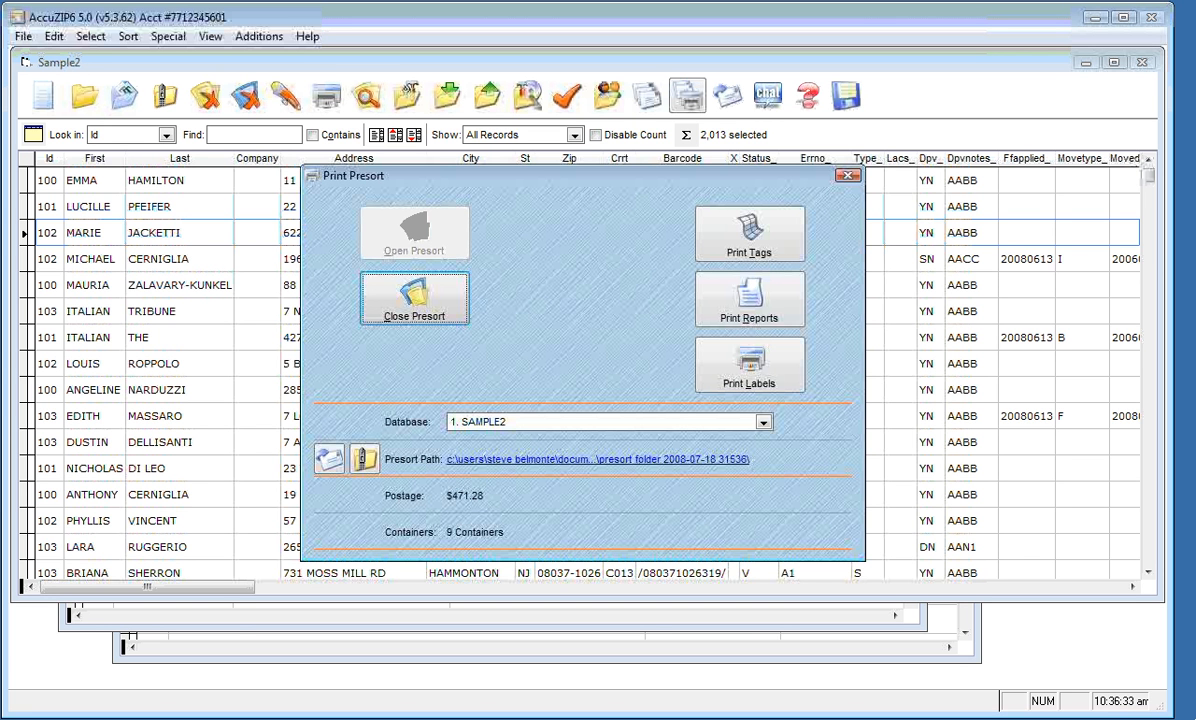
{"action": "left_click", "coordinate": [769, 374]}
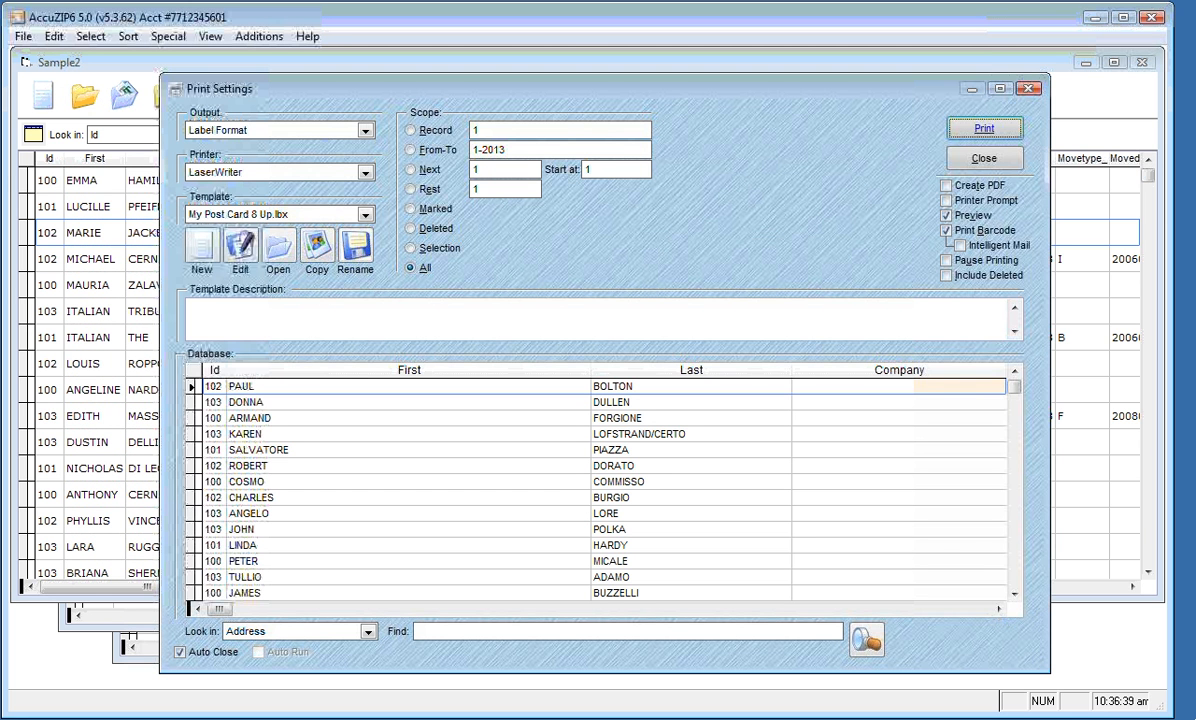
{"action": "left_click", "coordinate": [302, 247]}
{"action": "left_click_drag", "start_coordinate": [614, 426], "coordinate": [739, 422]}
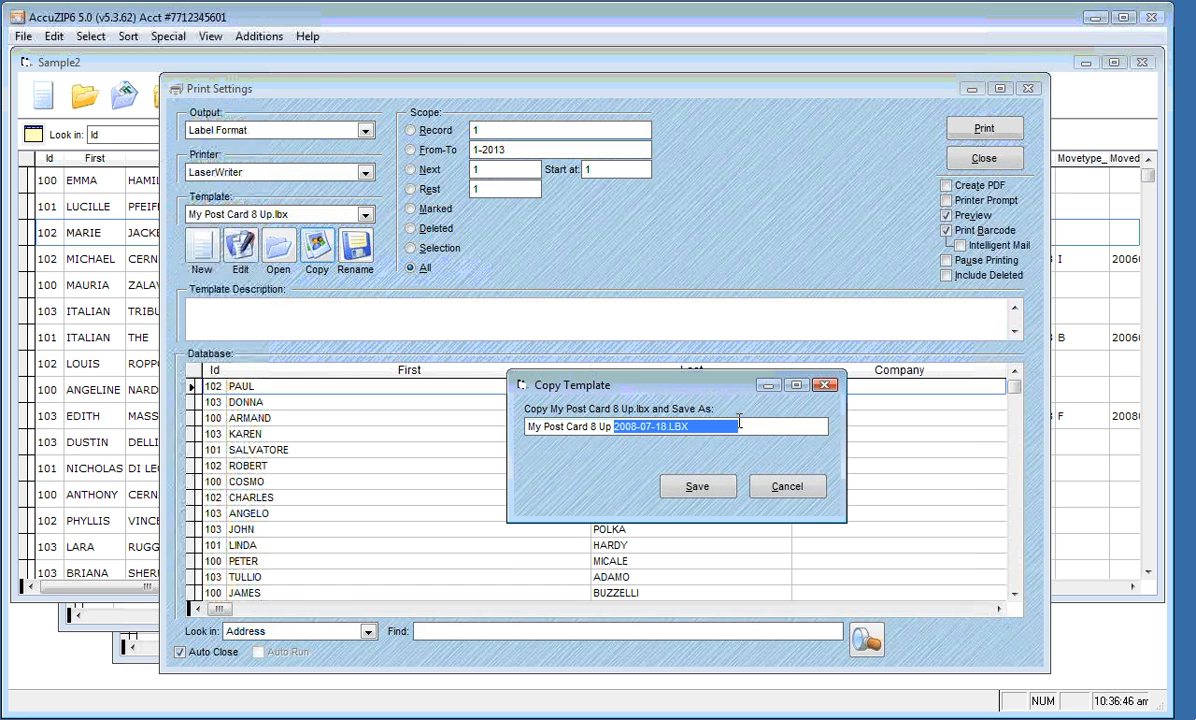
{"action": "type", "text": "Graphics.lbx"}
{"action": "left_click", "coordinate": [724, 488]}
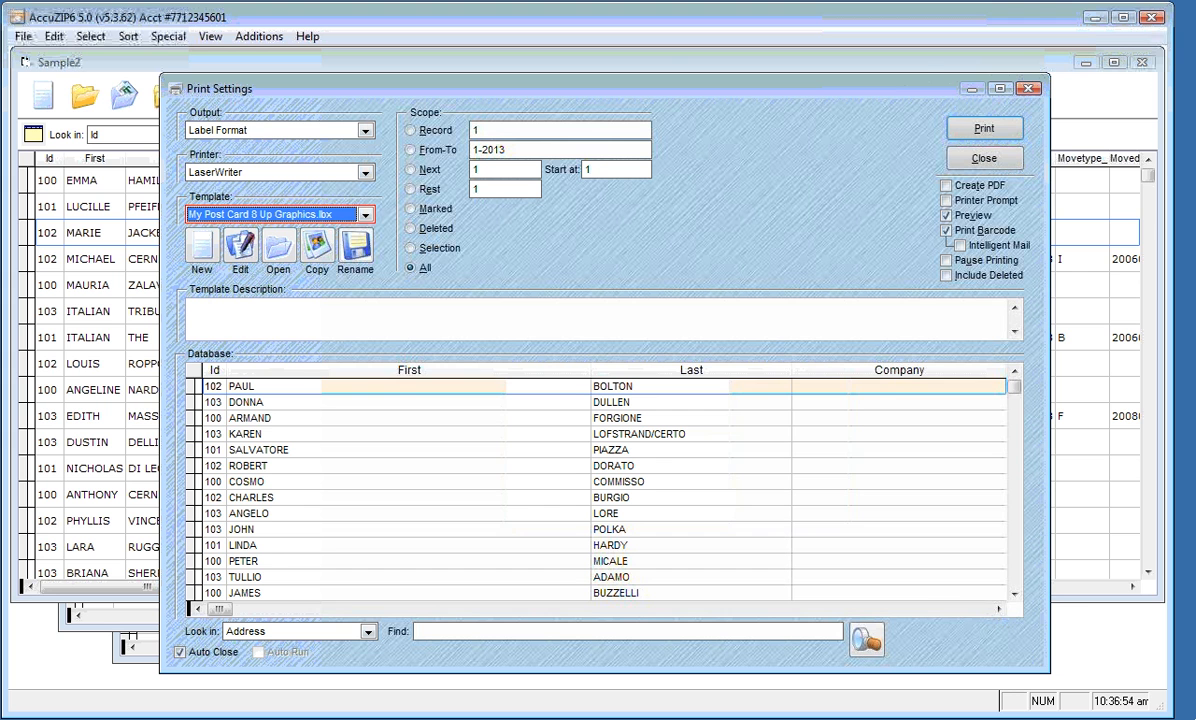
{"action": "left_click", "coordinate": [240, 247]}
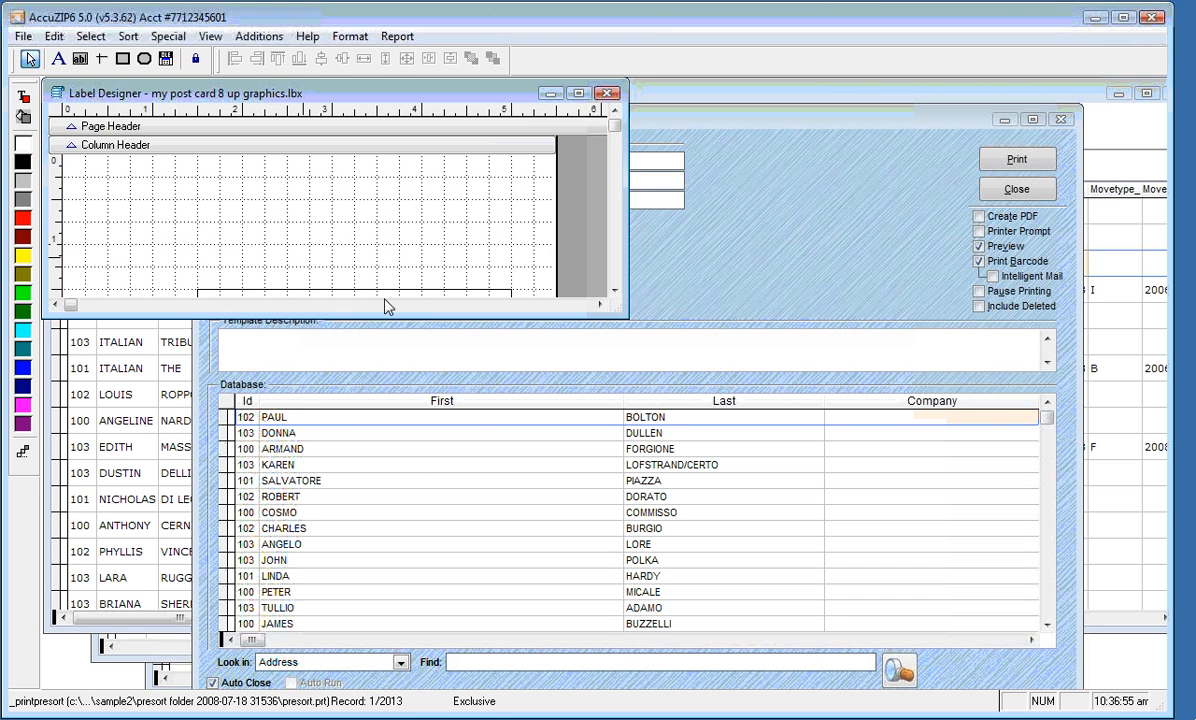
Enlarge the Label Designer and move the address fields down to about 3 inches, slightly right
{"action": "left_click_drag", "start_coordinate": [618, 322], "coordinate": [815, 676]}
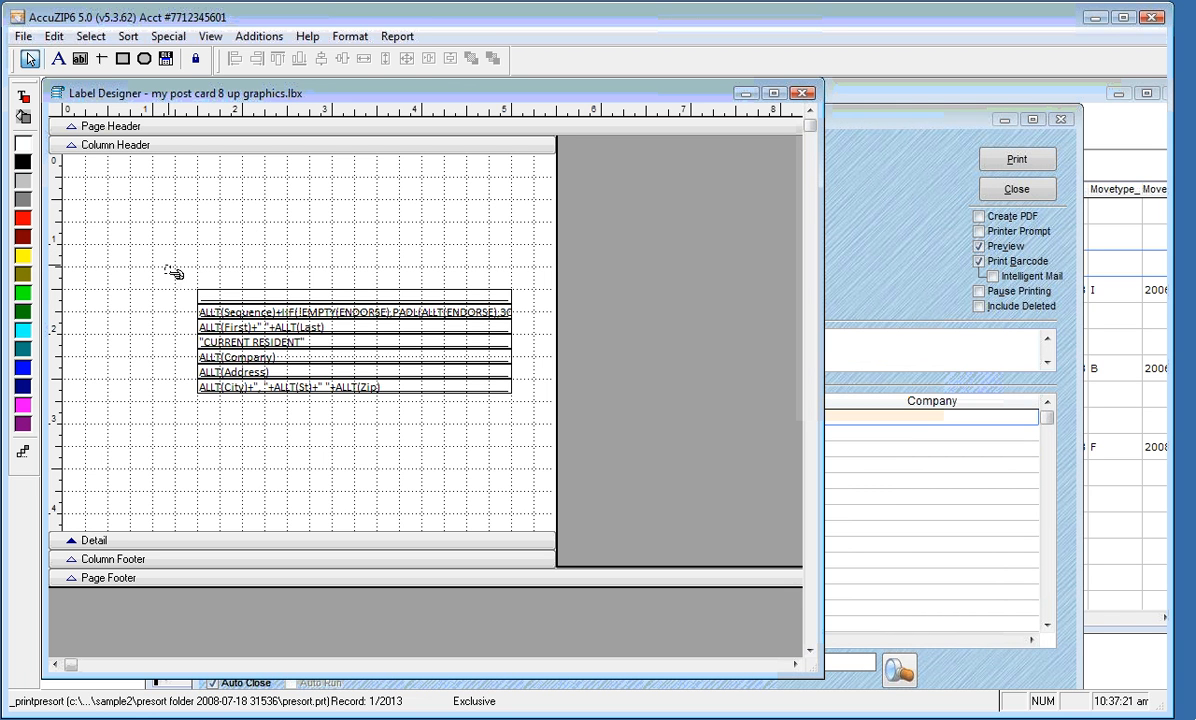
{"action": "left_click_drag", "start_coordinate": [165, 266], "coordinate": [285, 416]}
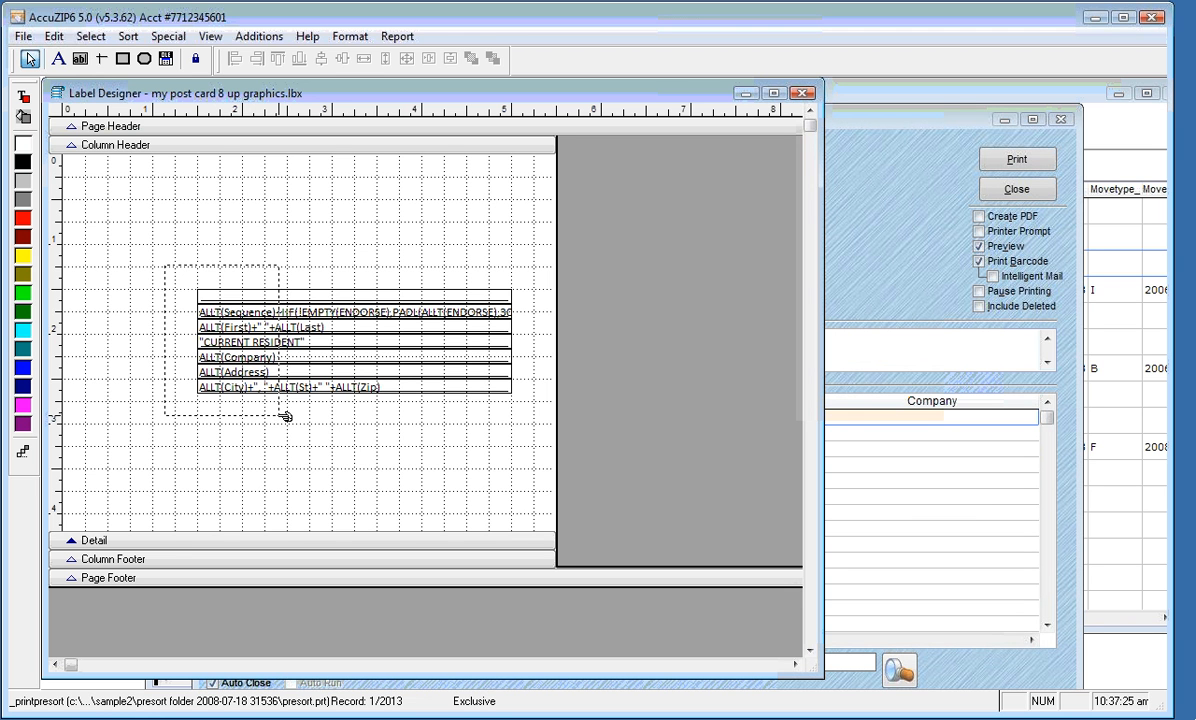
{"action": "left_click_drag", "start_coordinate": [285, 416], "coordinate": [286, 414]}
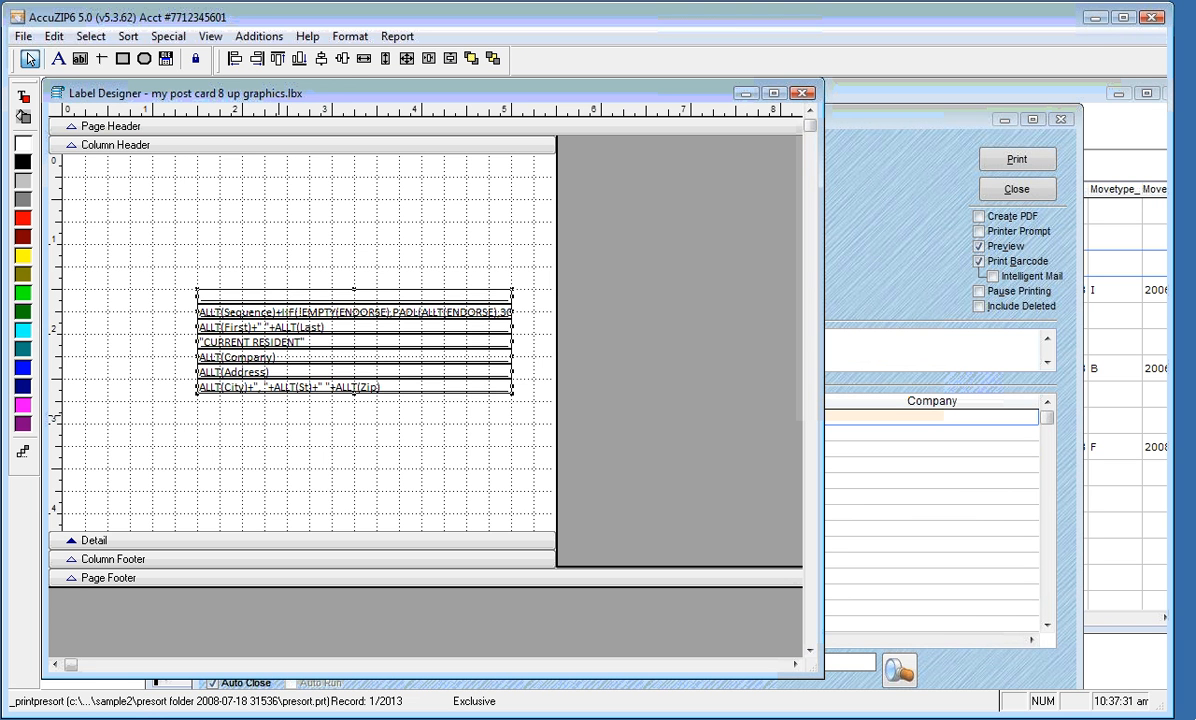
{"action": "key", "text": "Down"}
{"action": "key", "text": "Down"}
{"action": "key", "text": "Down"}
{"action": "key", "text": "Down"}
{"action": "key", "text": "Down"}
{"action": "key", "text": "Down"}
{"action": "key", "text": "Down"}
{"action": "key", "text": "Down"}
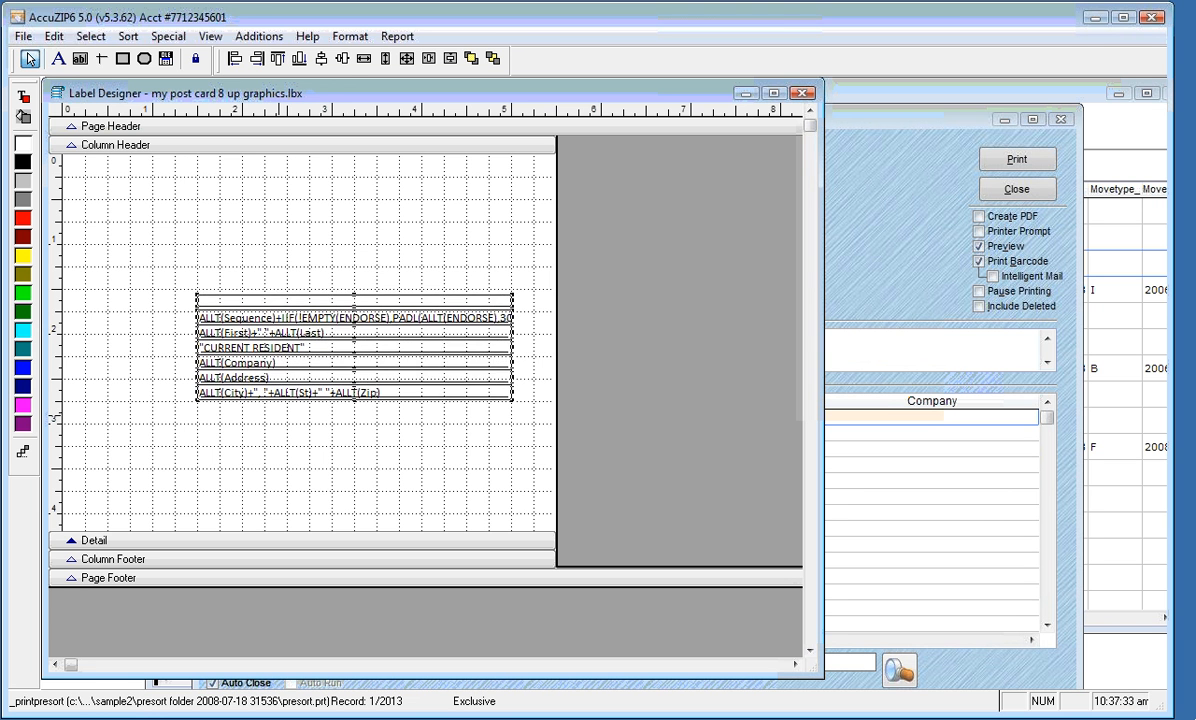
{"action": "key", "text": "Down"}
{"action": "key", "text": "Down"}
{"action": "key", "text": "Down"}
{"action": "key", "text": "Down"}
{"action": "key", "text": "Left"}
{"action": "key", "text": "Left"}
{"action": "key", "text": "Left"}
{"action": "key", "text": "Left"}
{"action": "key", "text": "Left"}
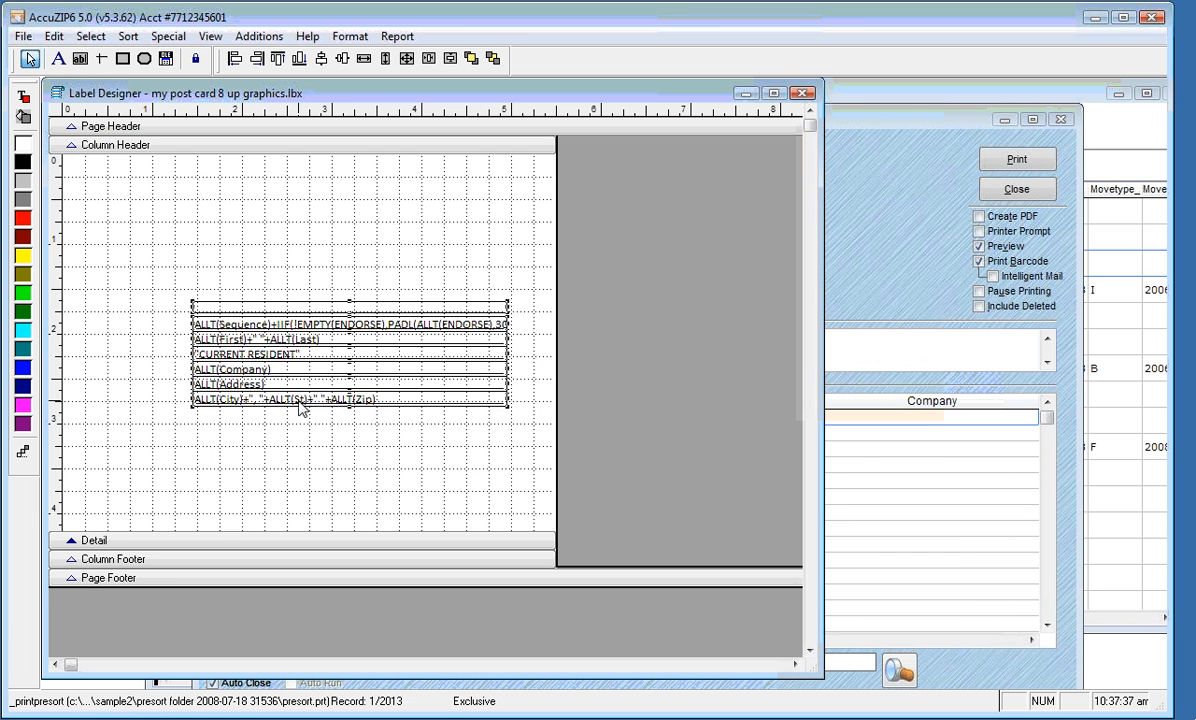
{"action": "left_click_drag", "start_coordinate": [291, 406], "coordinate": [318, 515]}
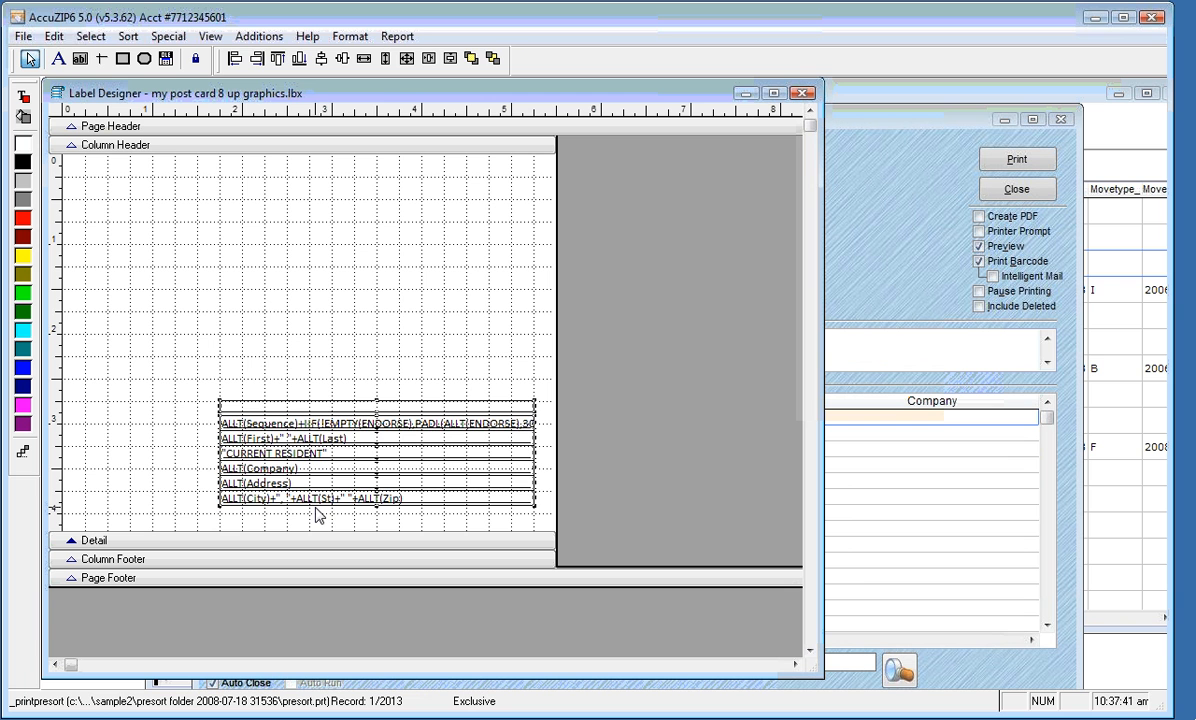
{"action": "left_click", "coordinate": [169, 478]}
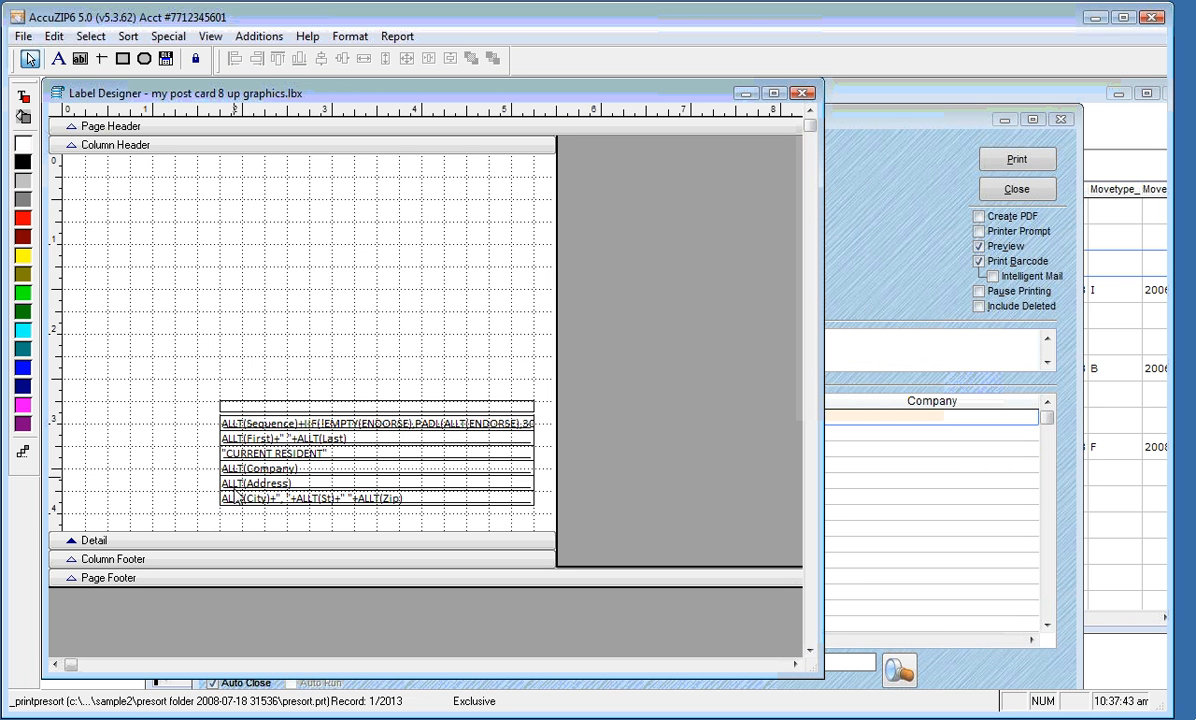
Left-align all the address fields to the Address field's left edge
{"action": "left_click_drag", "start_coordinate": [237, 486], "coordinate": [252, 514]}
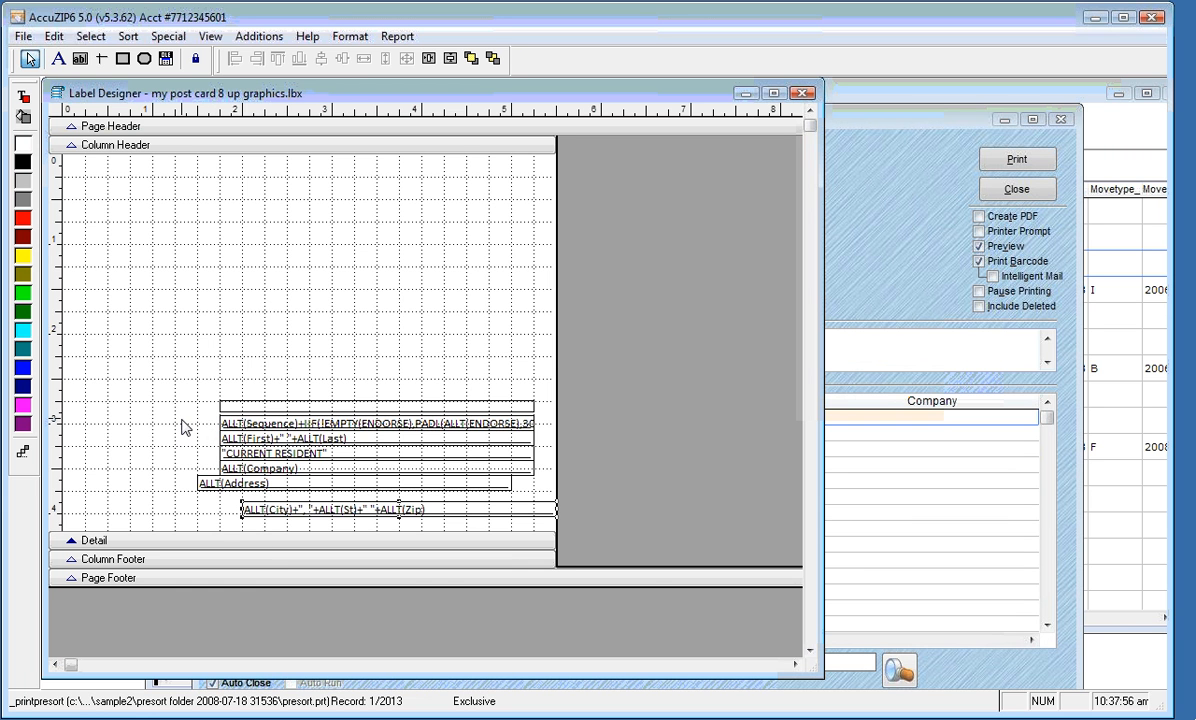
{"action": "left_click_drag", "start_coordinate": [182, 423], "coordinate": [386, 537]}
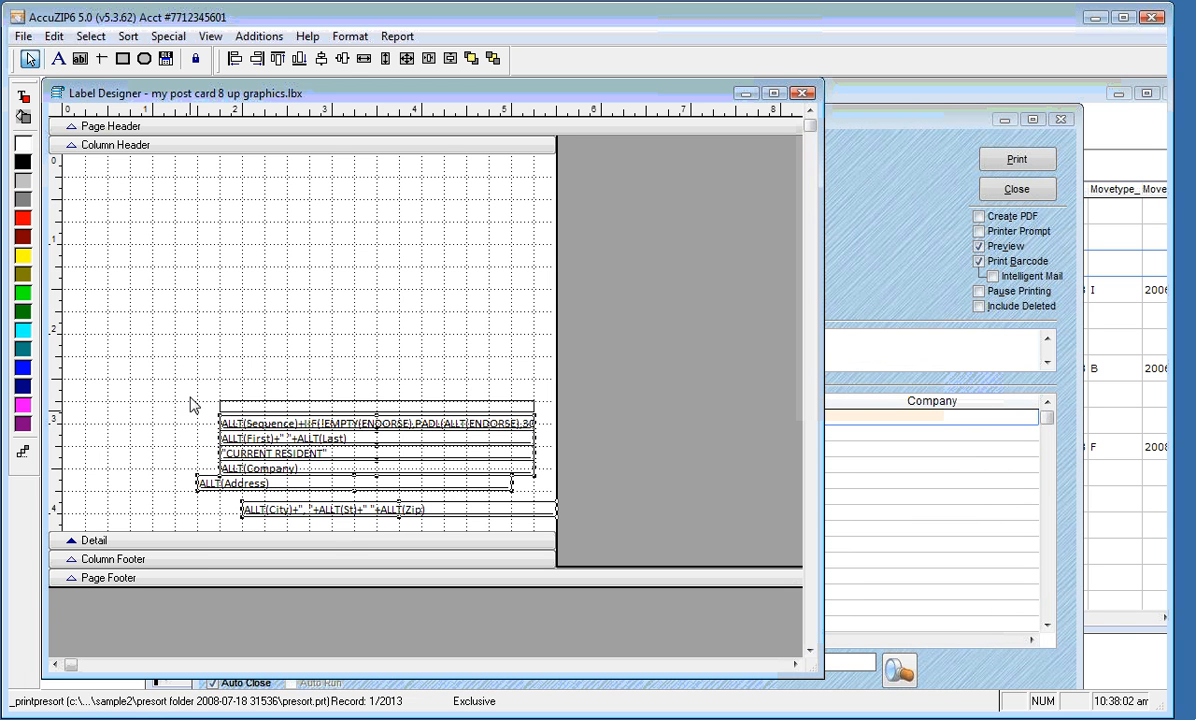
{"action": "left_click_drag", "start_coordinate": [187, 393], "coordinate": [334, 537]}
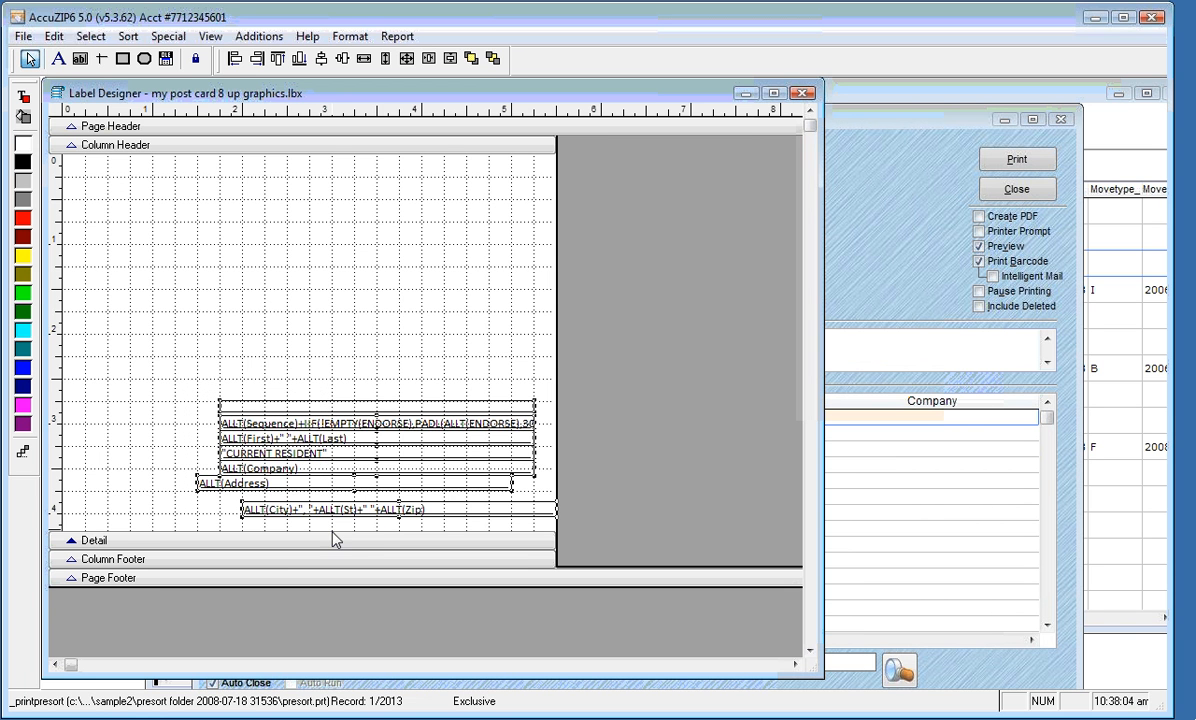
{"action": "left_click", "coordinate": [236, 59]}
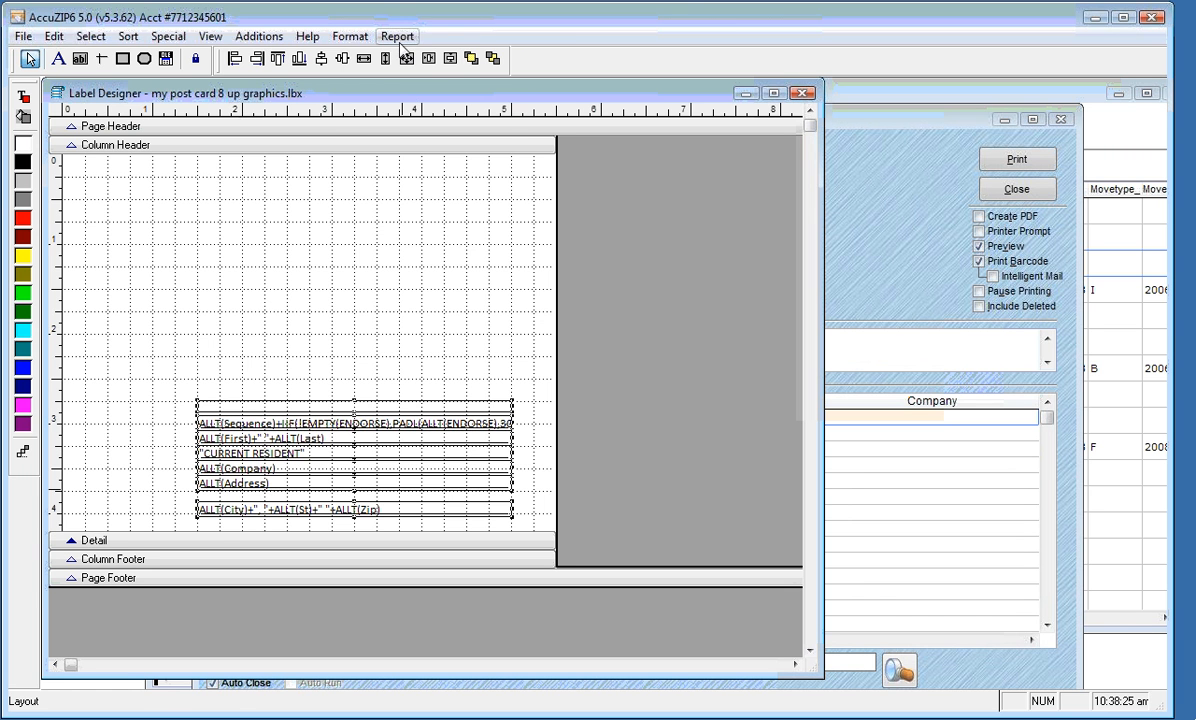
Make the vertical spacing between the address lines equal
{"action": "left_click", "coordinate": [350, 38]}
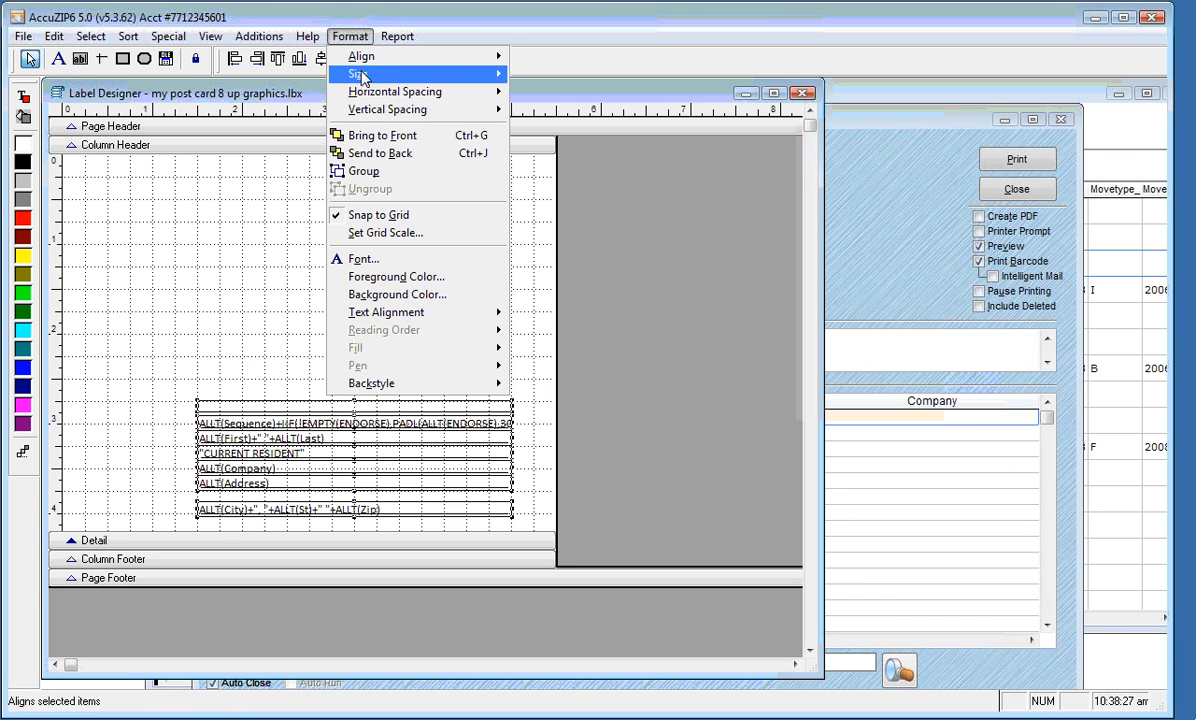
{"action": "mouse_move", "coordinate": [440, 110]}
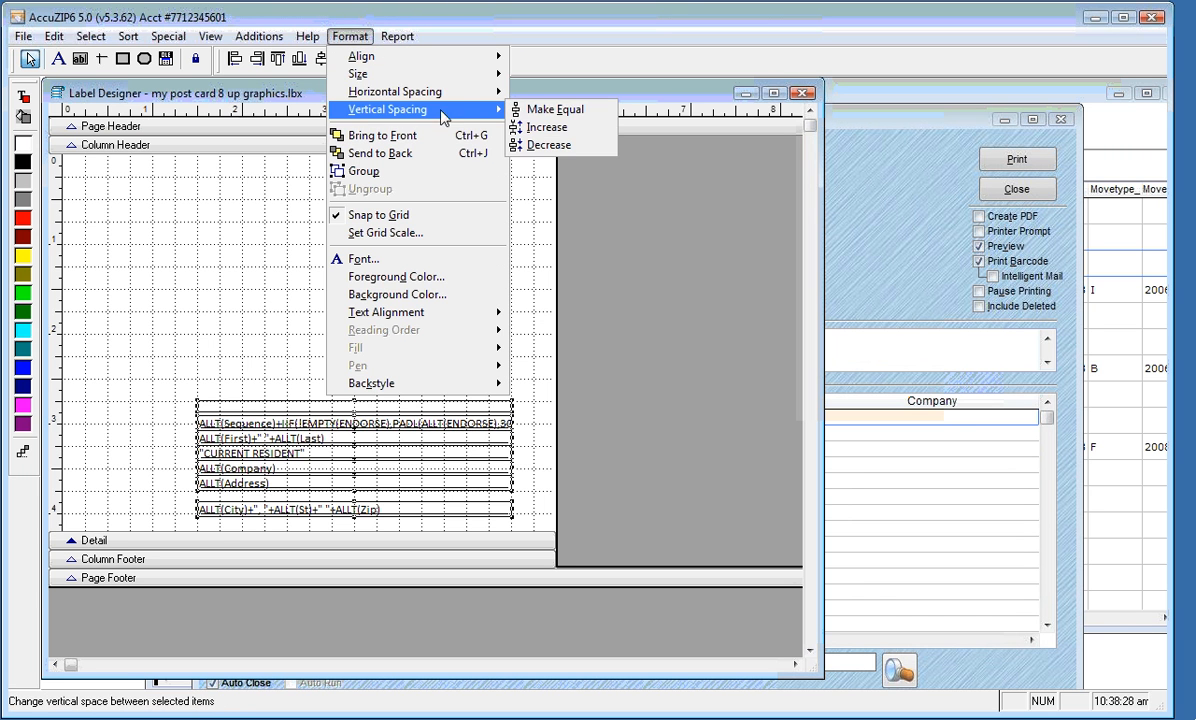
{"action": "left_click", "coordinate": [580, 117]}
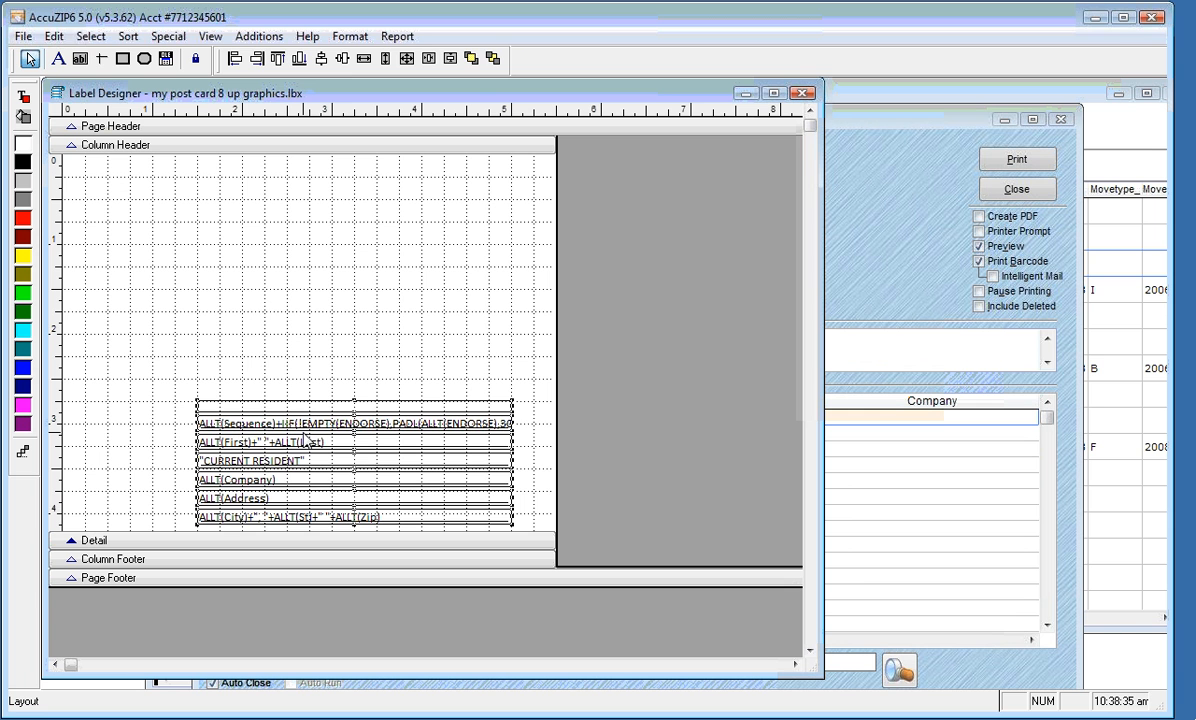
{"action": "left_click", "coordinate": [180, 428]}
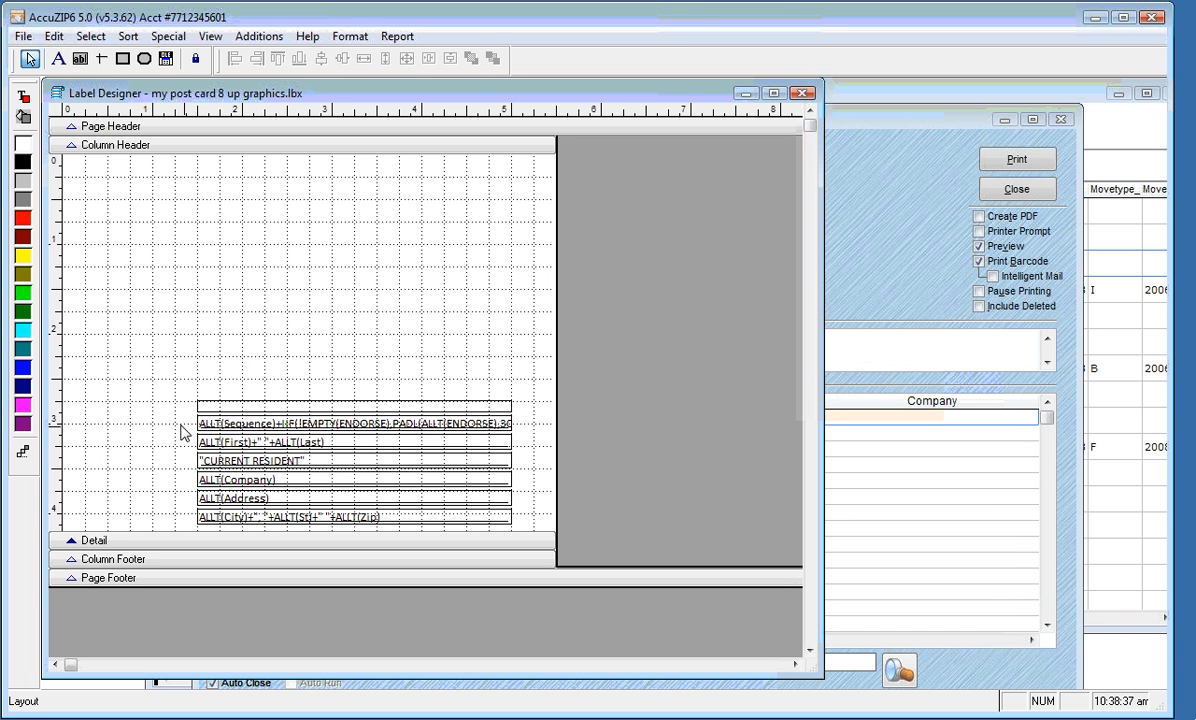
Decrease the vertical spacing of the address lines twice to tighten the block
{"action": "left_click_drag", "start_coordinate": [181, 425], "coordinate": [290, 528]}
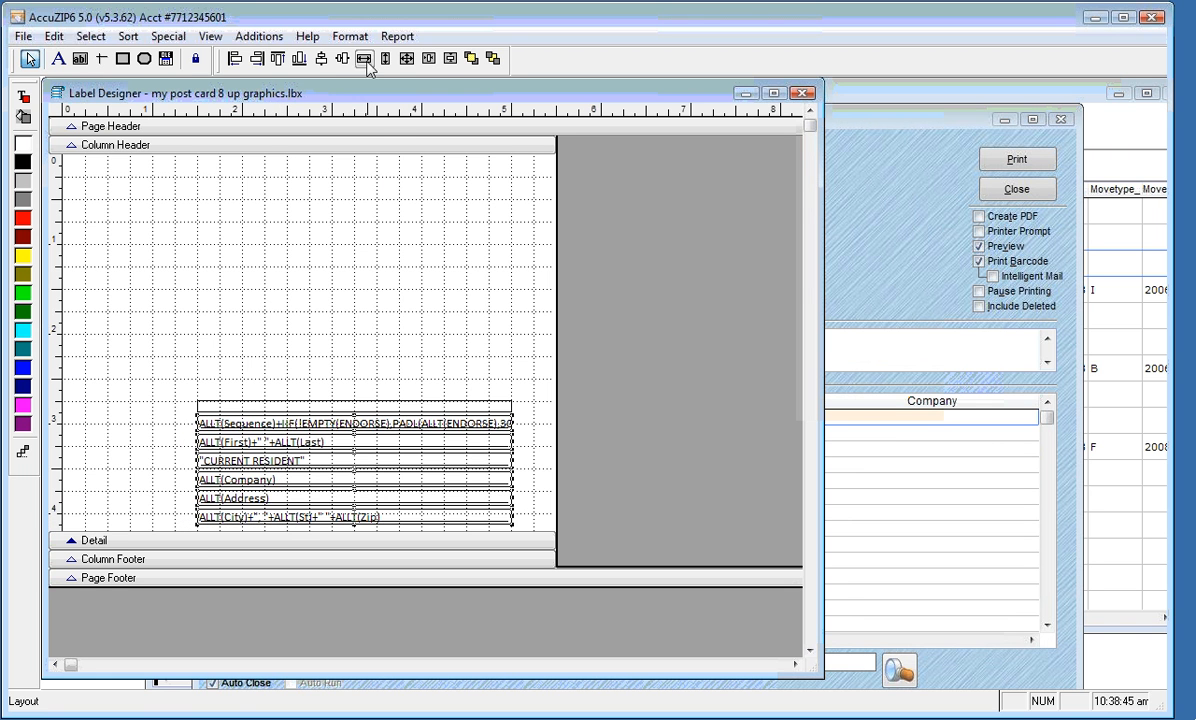
{"action": "left_click", "coordinate": [349, 36]}
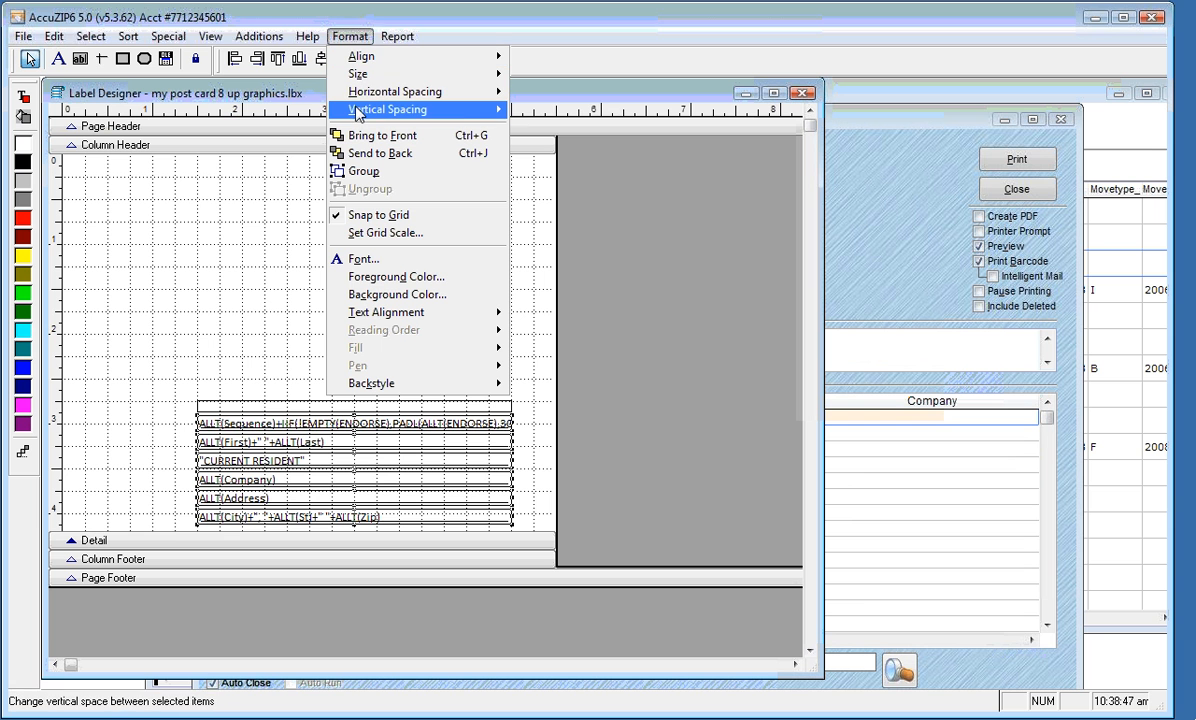
{"action": "mouse_move", "coordinate": [375, 111]}
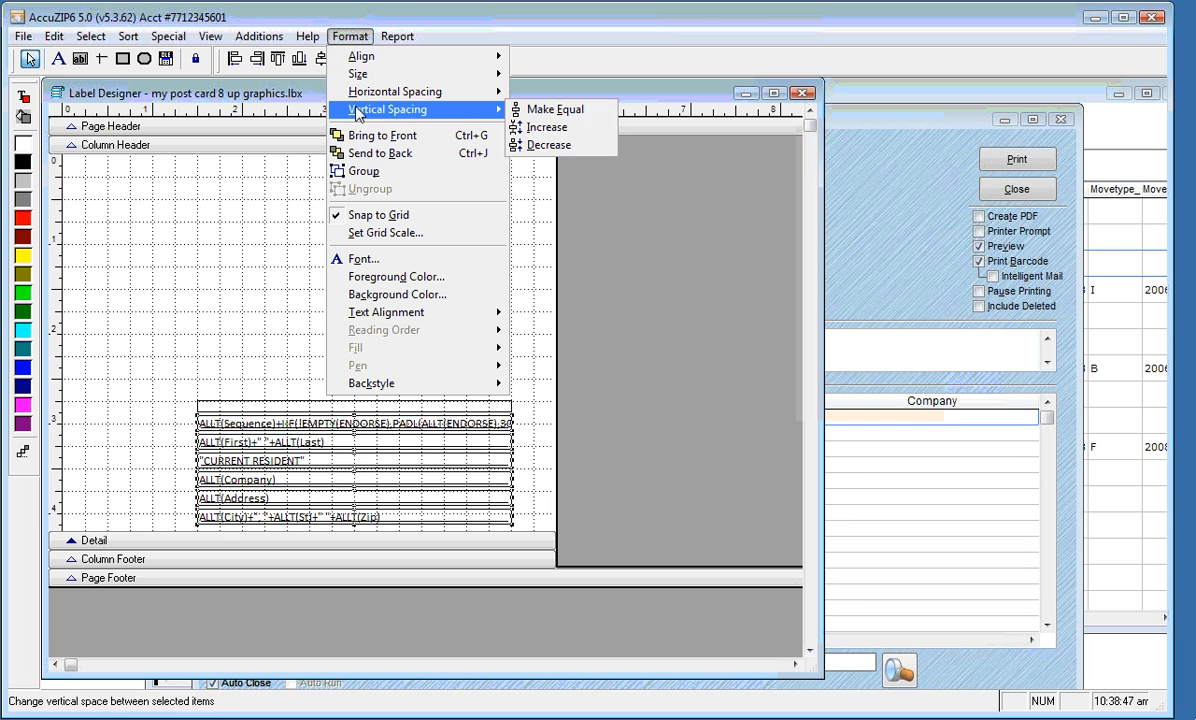
{"action": "left_click", "coordinate": [573, 148]}
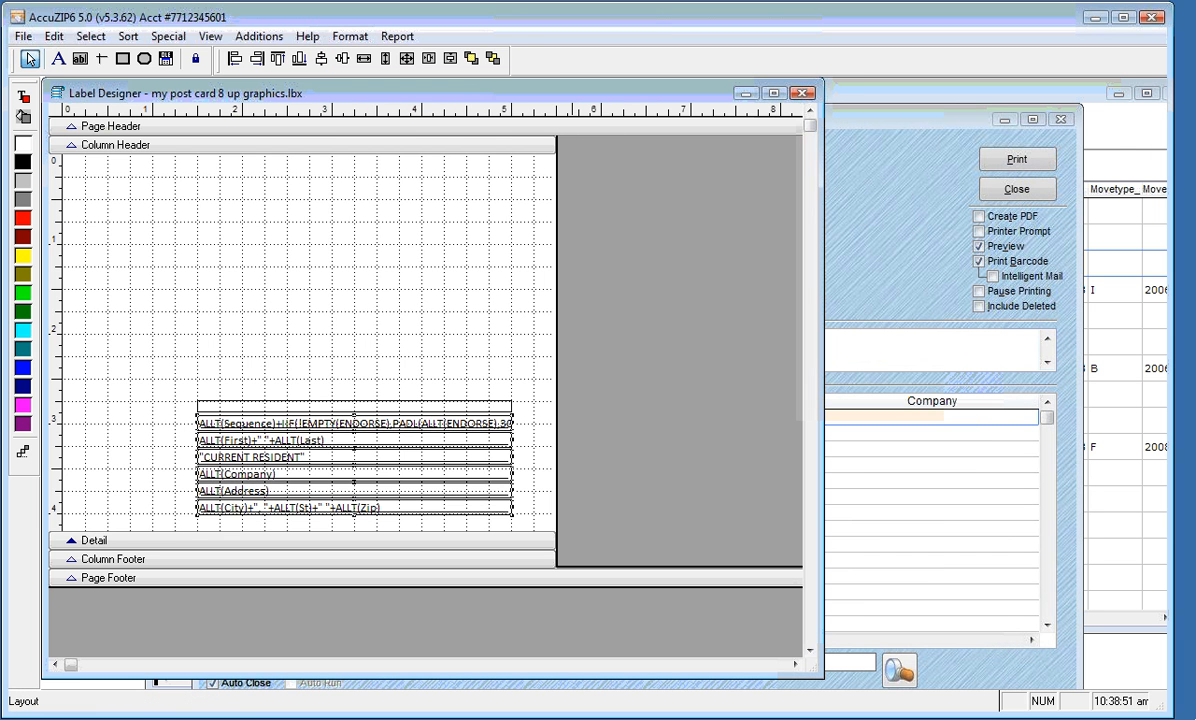
{"action": "left_click", "coordinate": [349, 36]}
{"action": "mouse_move", "coordinate": [346, 108]}
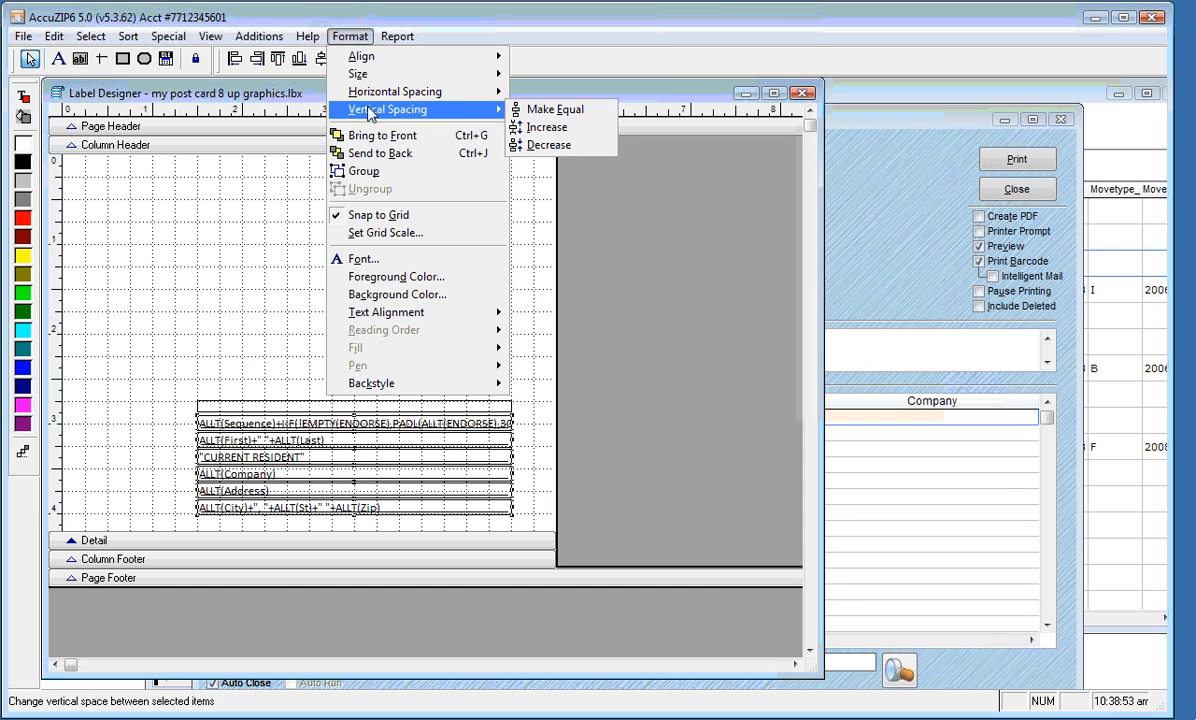
{"action": "left_click", "coordinate": [547, 150]}
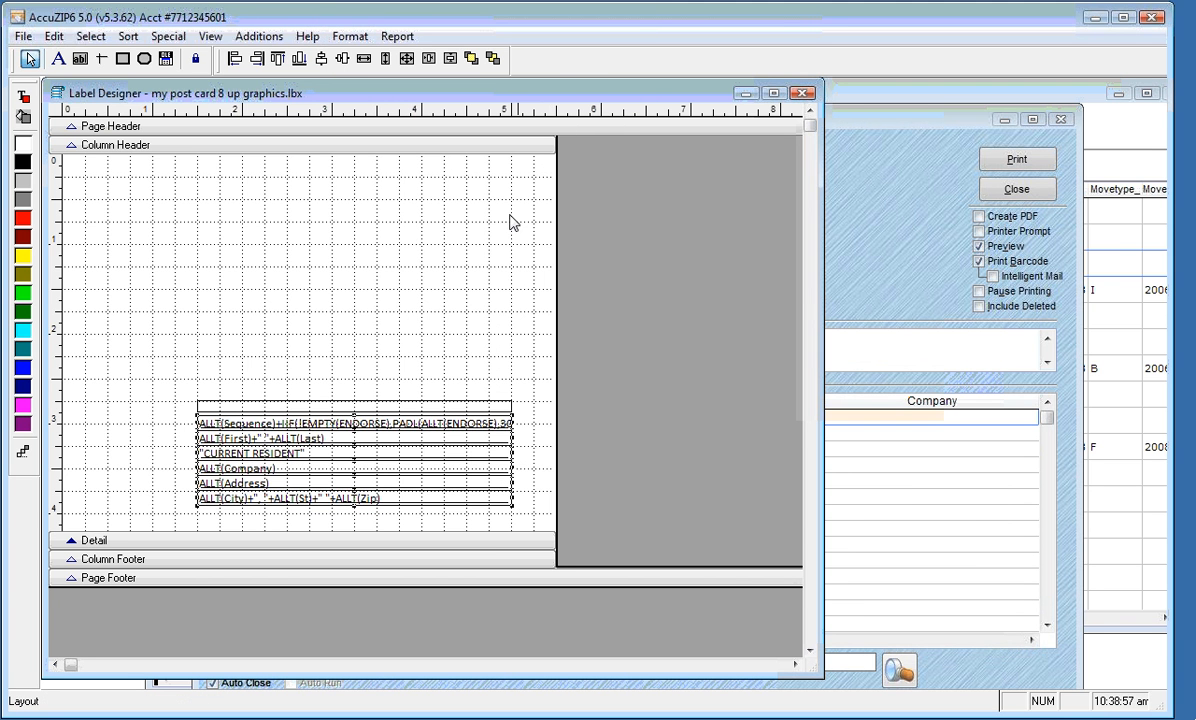
{"action": "left_click", "coordinate": [403, 287]}
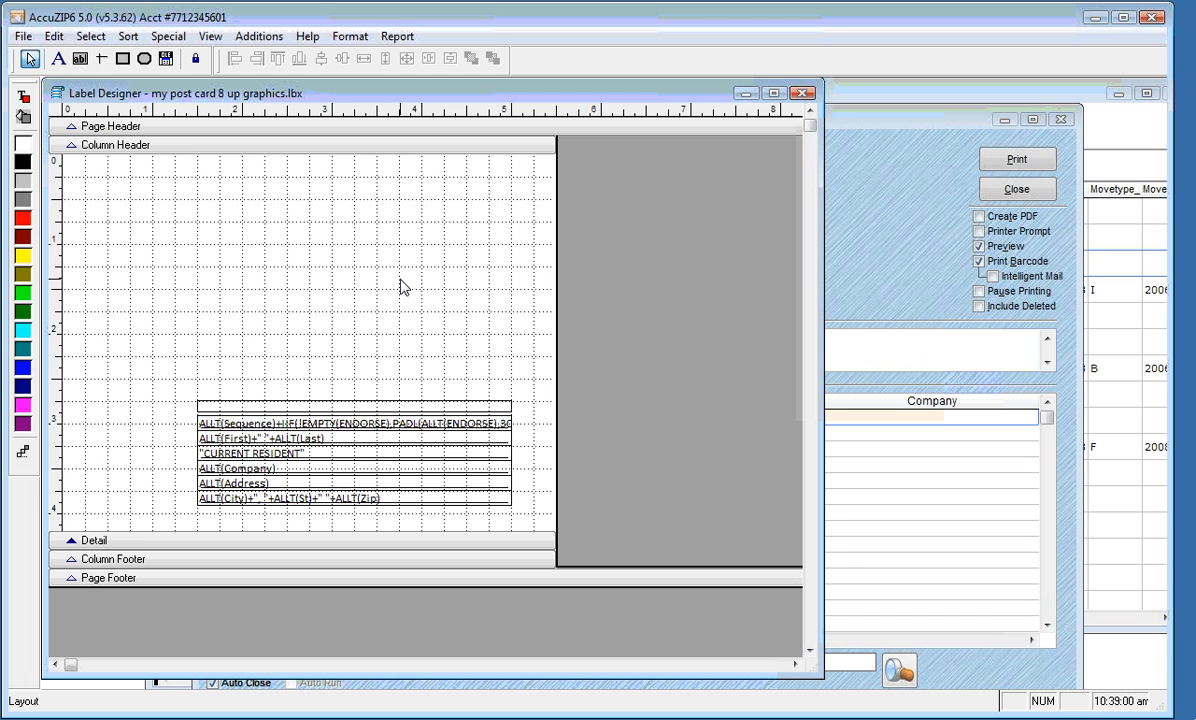
{"action": "left_click_drag", "start_coordinate": [167, 345], "coordinate": [303, 516]}
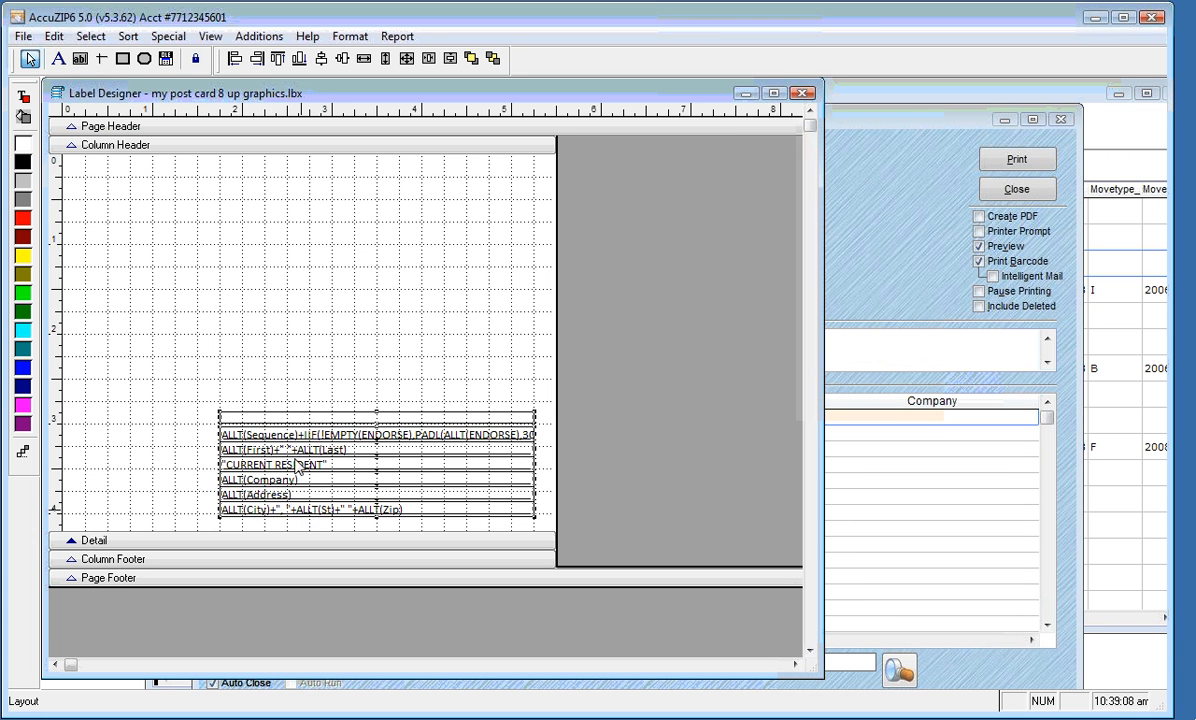
{"action": "left_click", "coordinate": [248, 295]}
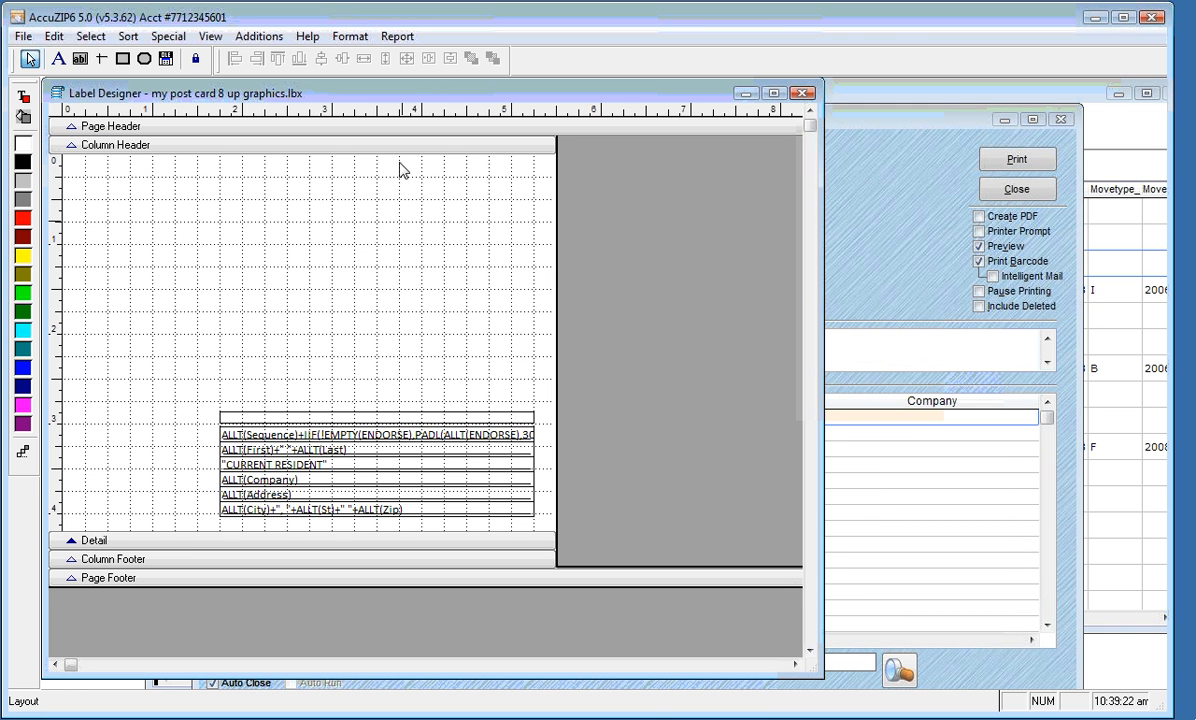
Replace Courier New with Calibri Regular 10 as the report's default font
{"action": "left_click", "coordinate": [396, 38]}
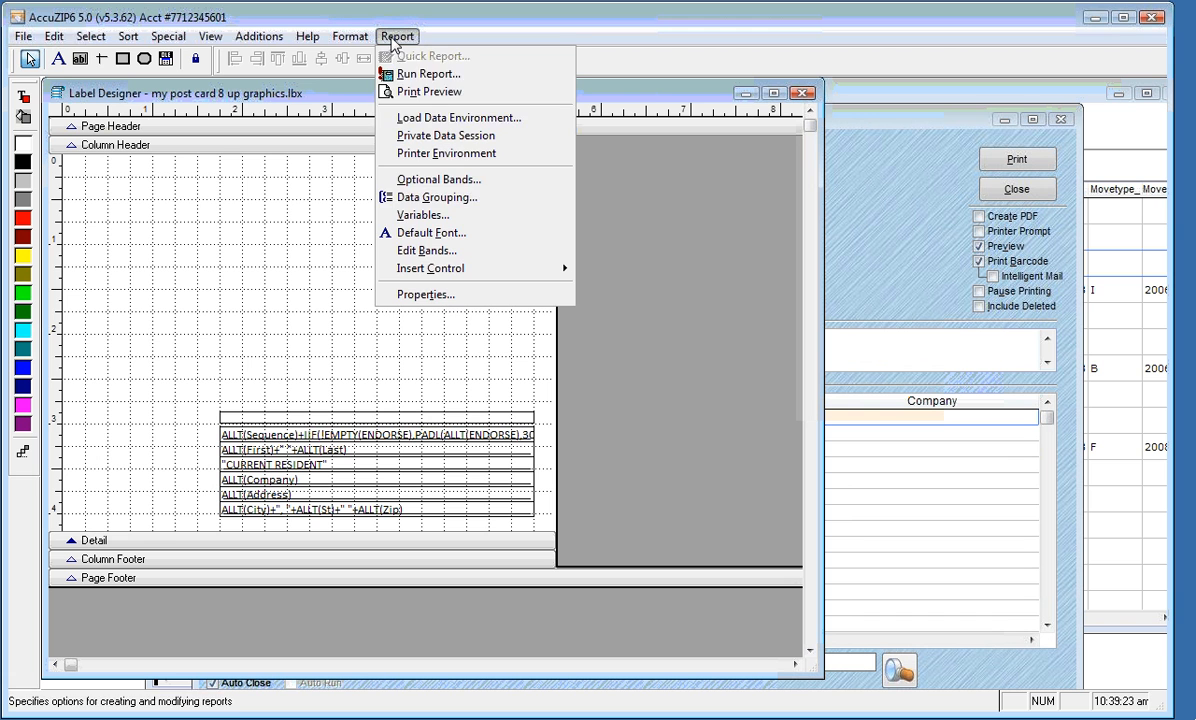
{"action": "left_click", "coordinate": [472, 233]}
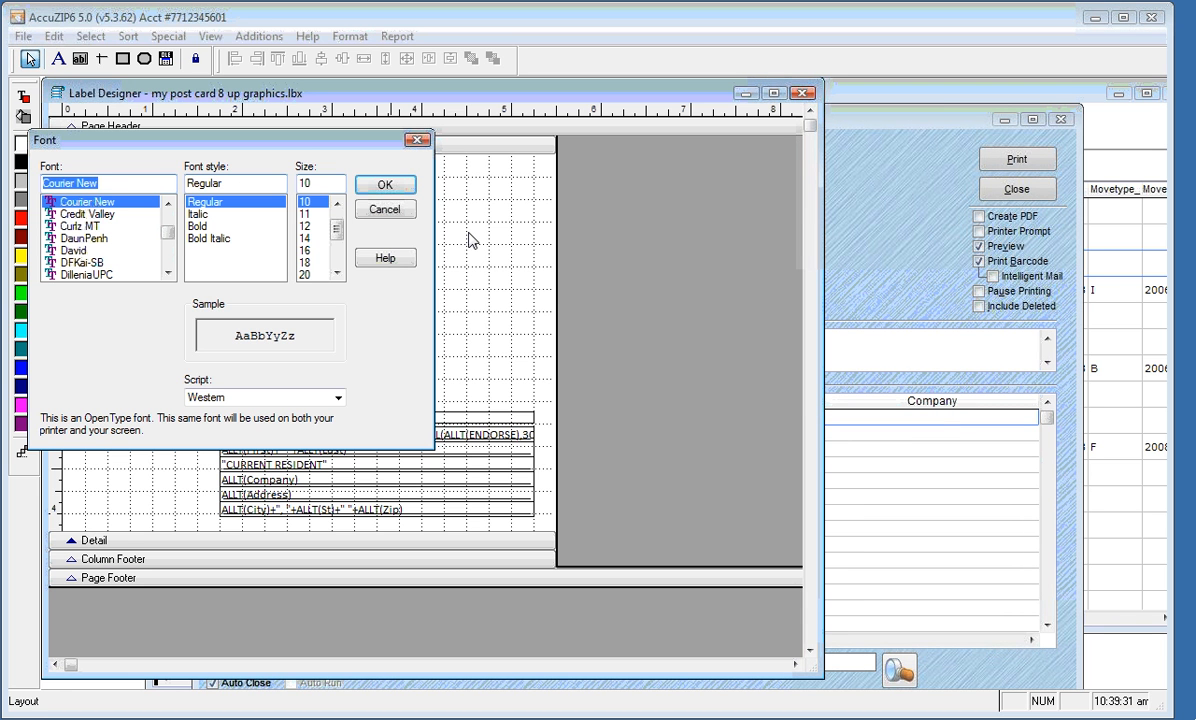
{"action": "type", "text": "cal"}
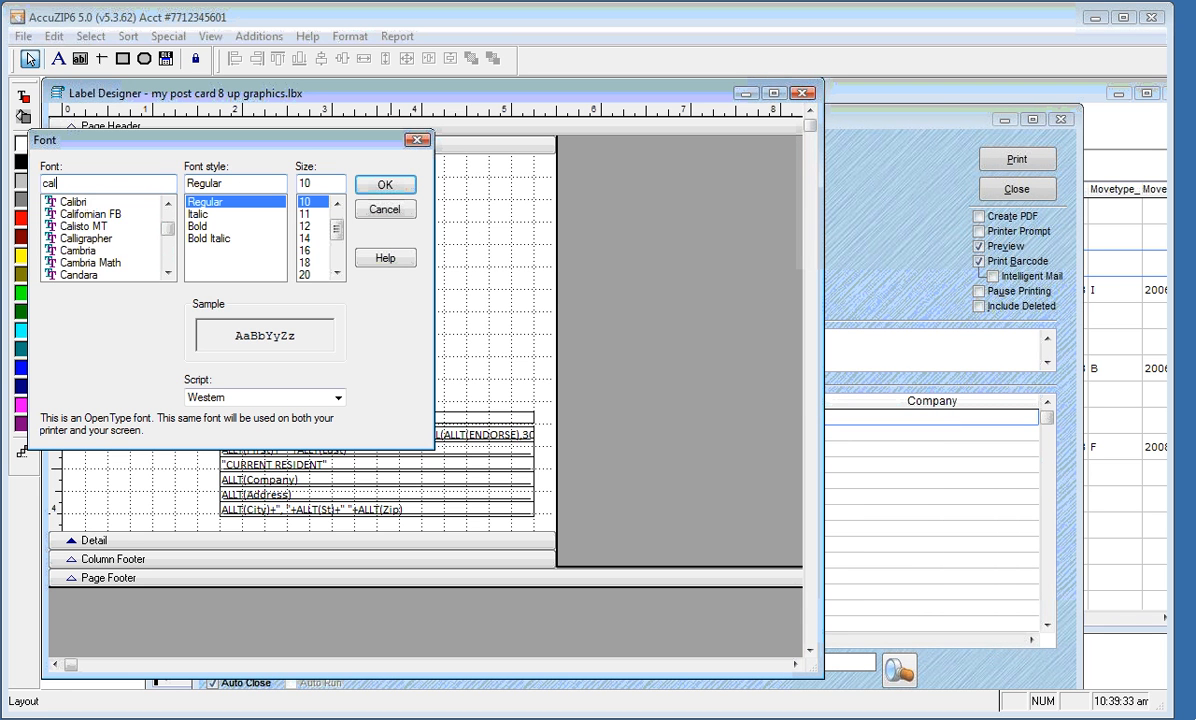
{"action": "left_click", "coordinate": [116, 201]}
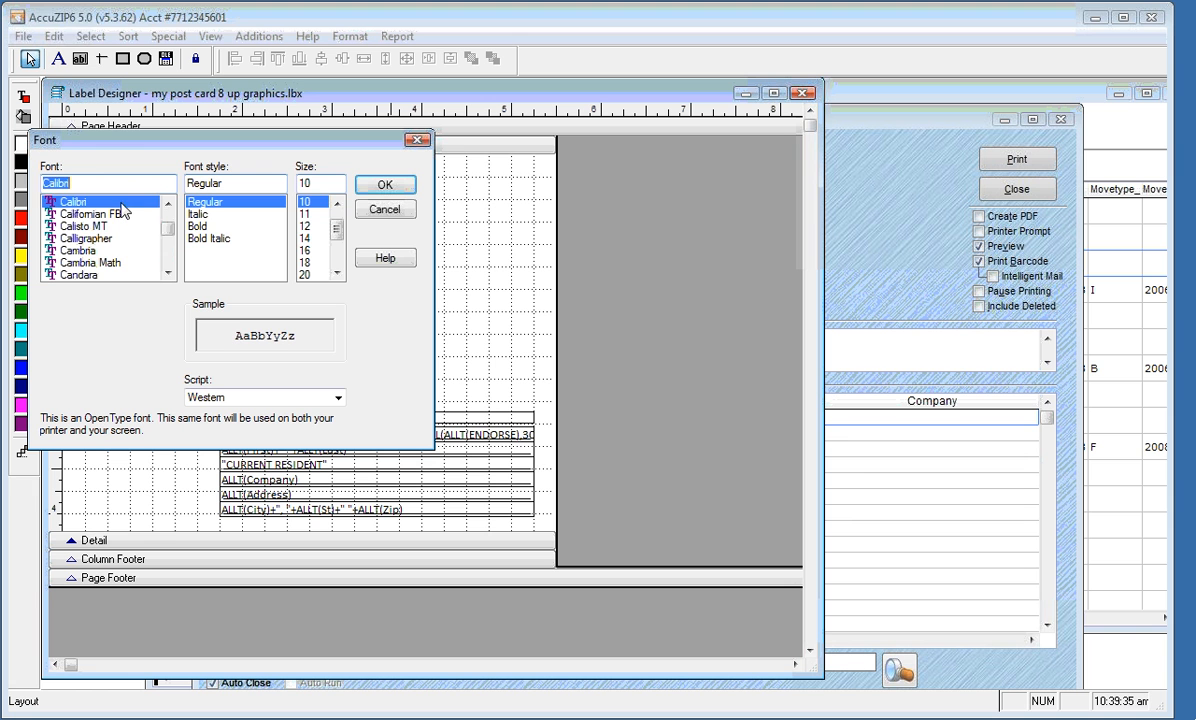
{"action": "left_click", "coordinate": [384, 186]}
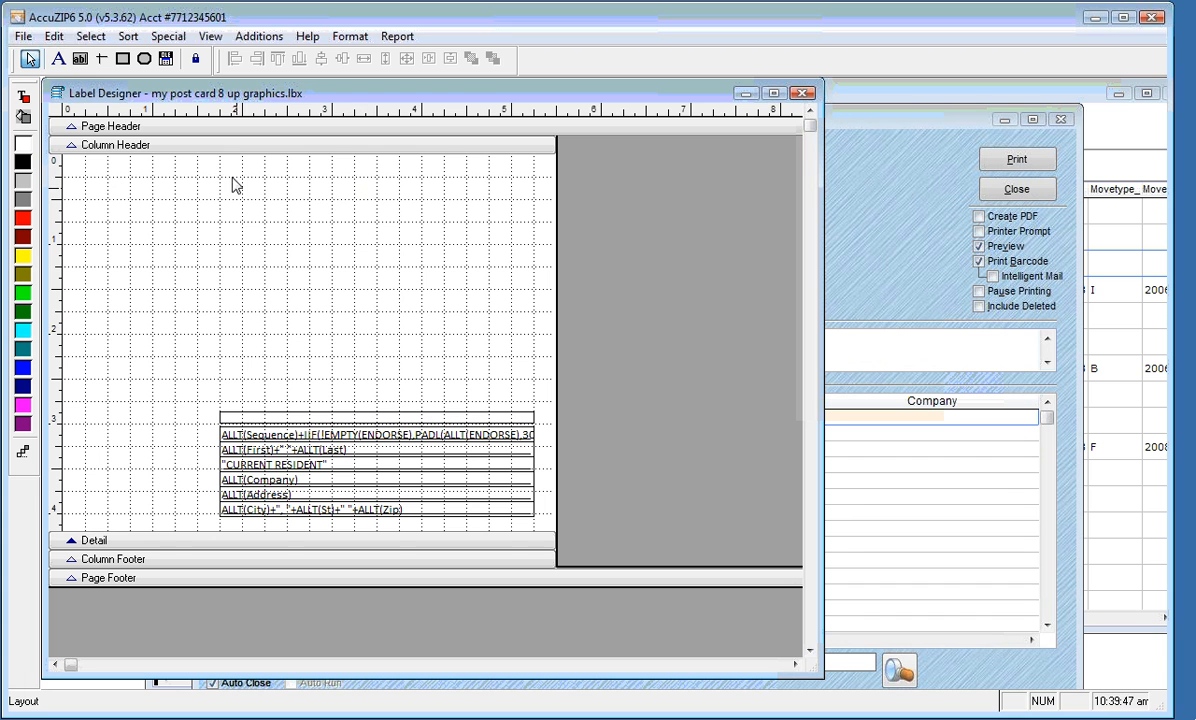
Draw a new field box above the address block, 1.656 in from top and 1.750 in left
{"action": "left_click", "coordinate": [80, 62]}
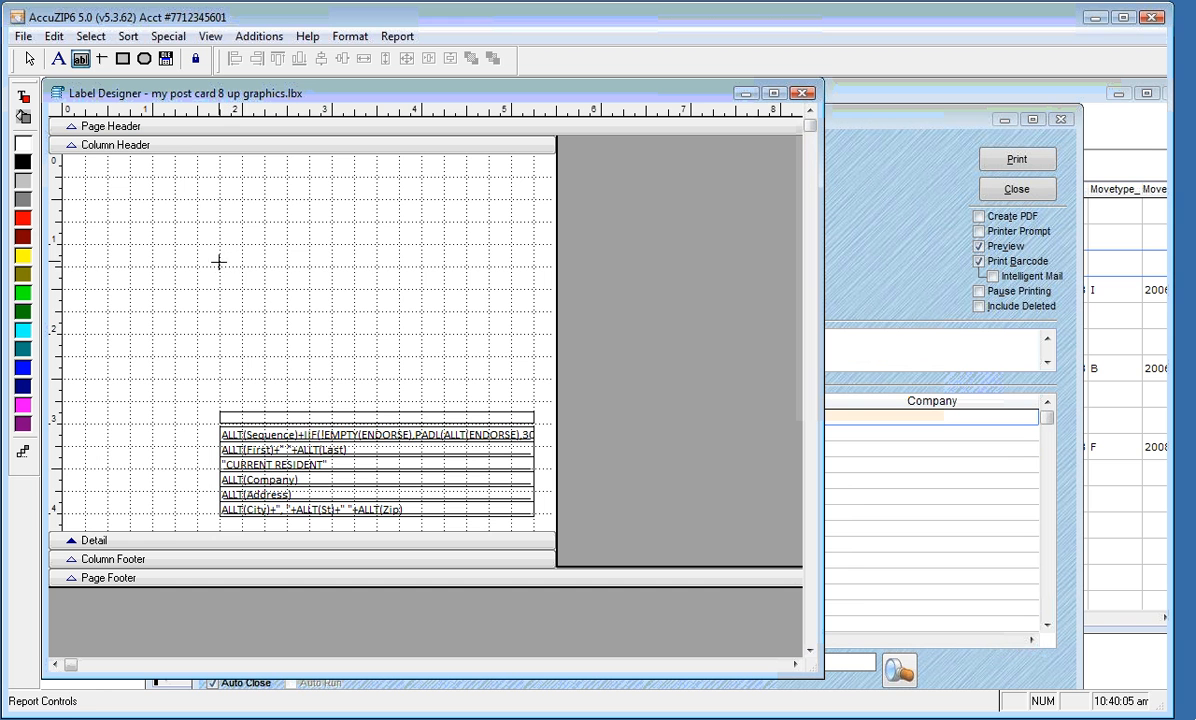
{"action": "left_click_drag", "start_coordinate": [220, 266], "coordinate": [462, 278]}
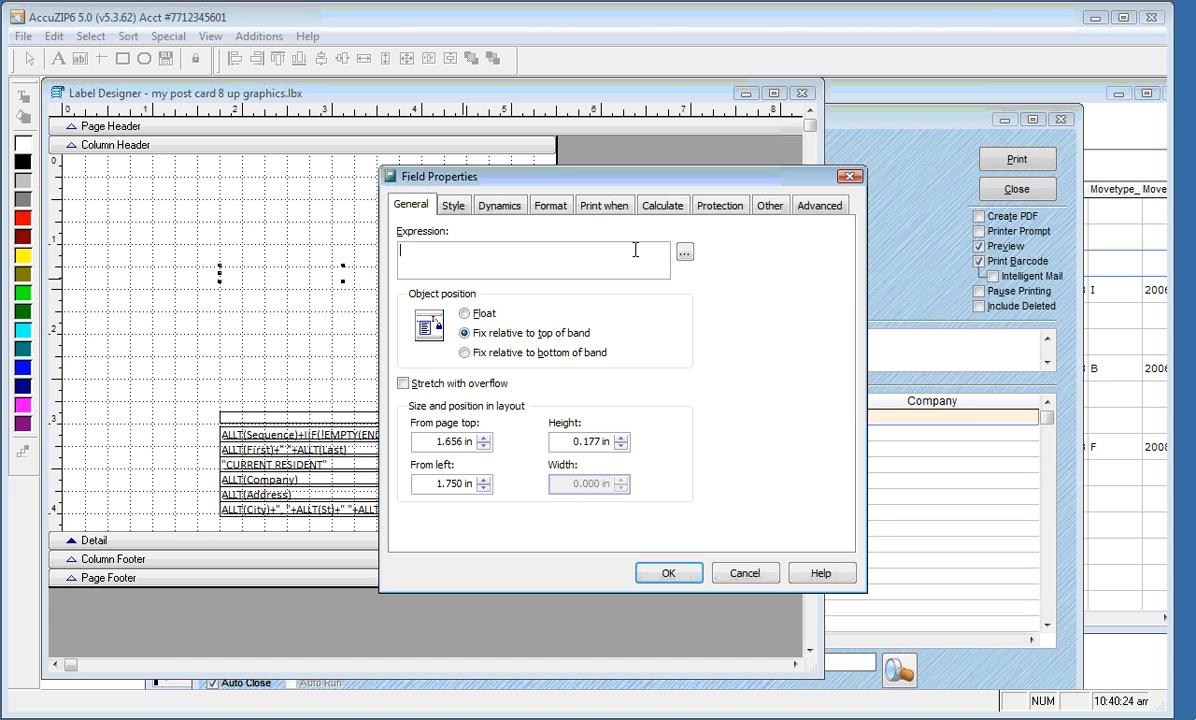
In Expression Builder, switch the source table to Reps and insert Reps.first
{"action": "left_click", "coordinate": [684, 255]}
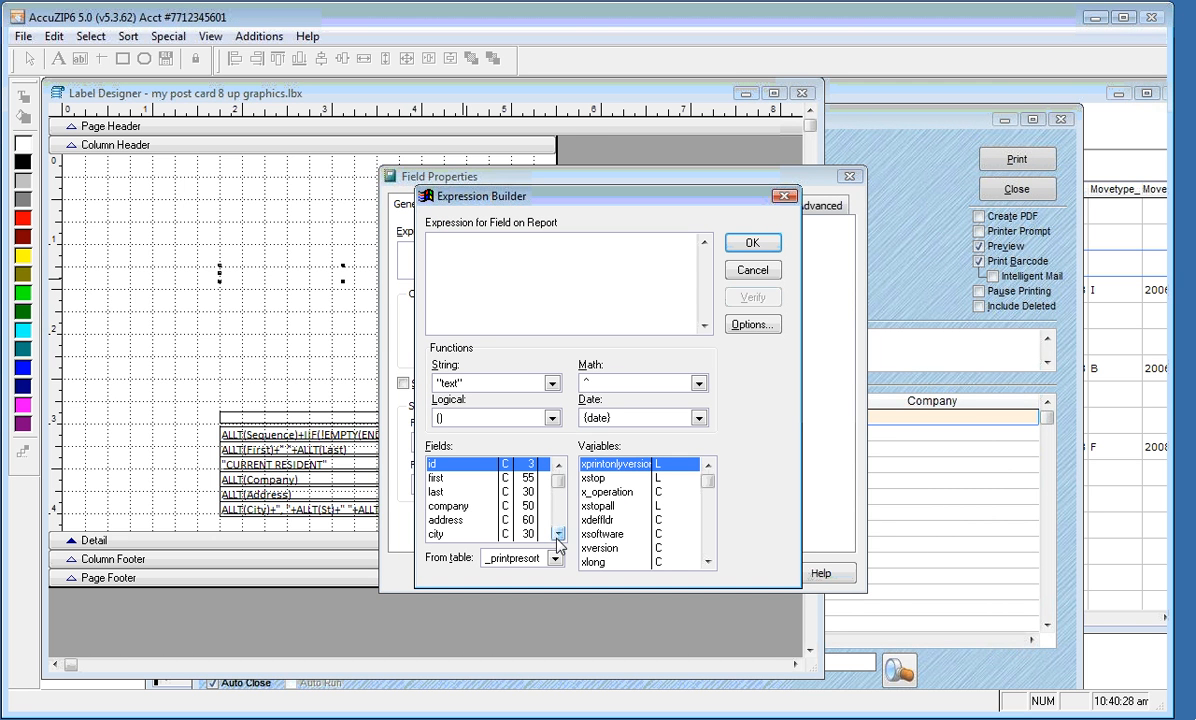
{"action": "left_click", "coordinate": [467, 491]}
{"action": "left_click", "coordinate": [466, 478]}
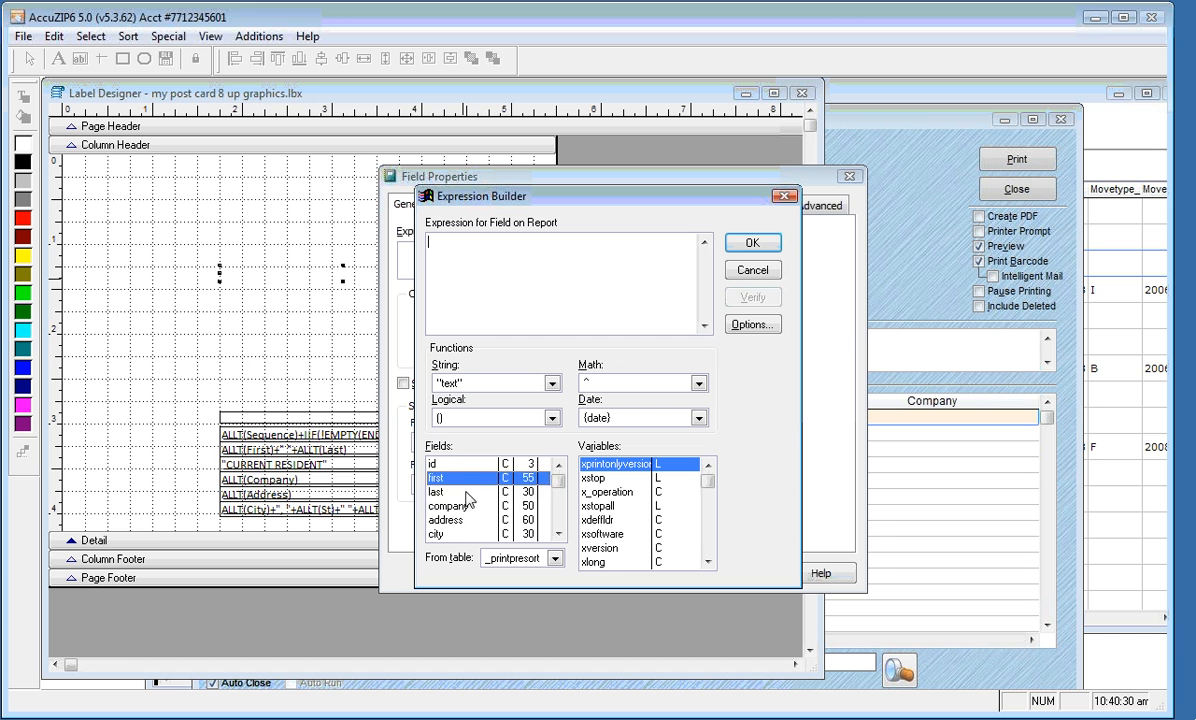
{"action": "left_click", "coordinate": [470, 505]}
{"action": "left_click", "coordinate": [461, 520]}
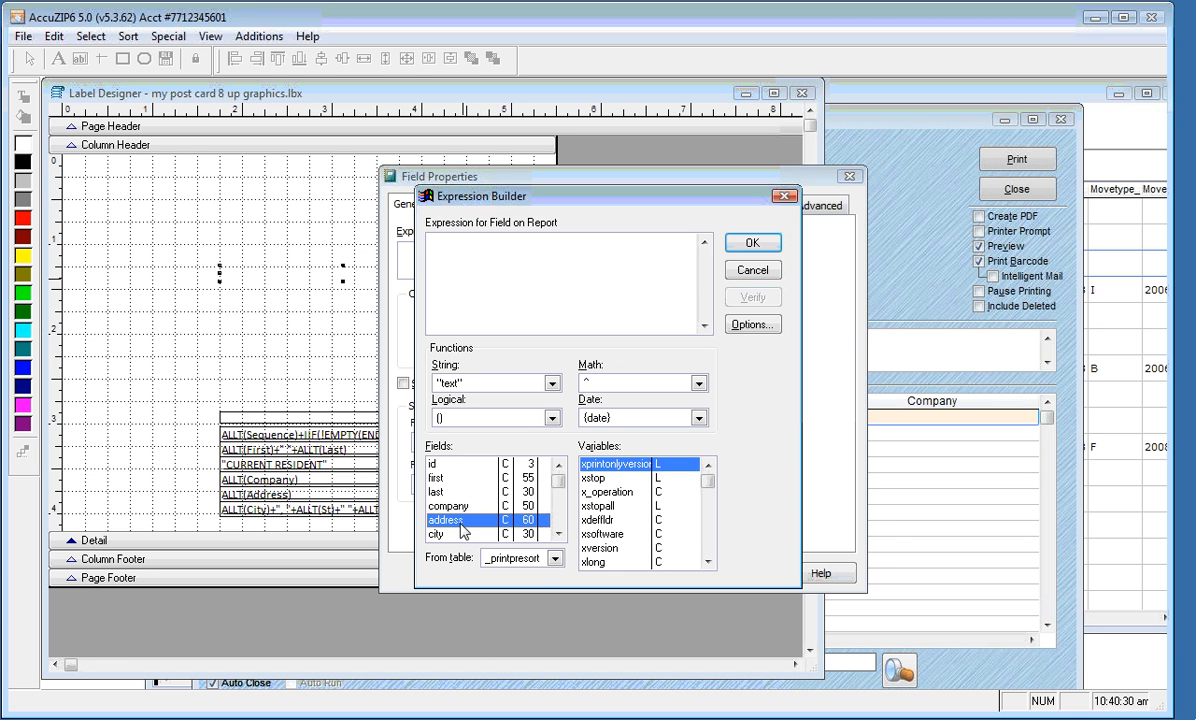
{"action": "left_click", "coordinate": [556, 560]}
{"action": "left_click", "coordinate": [498, 618]}
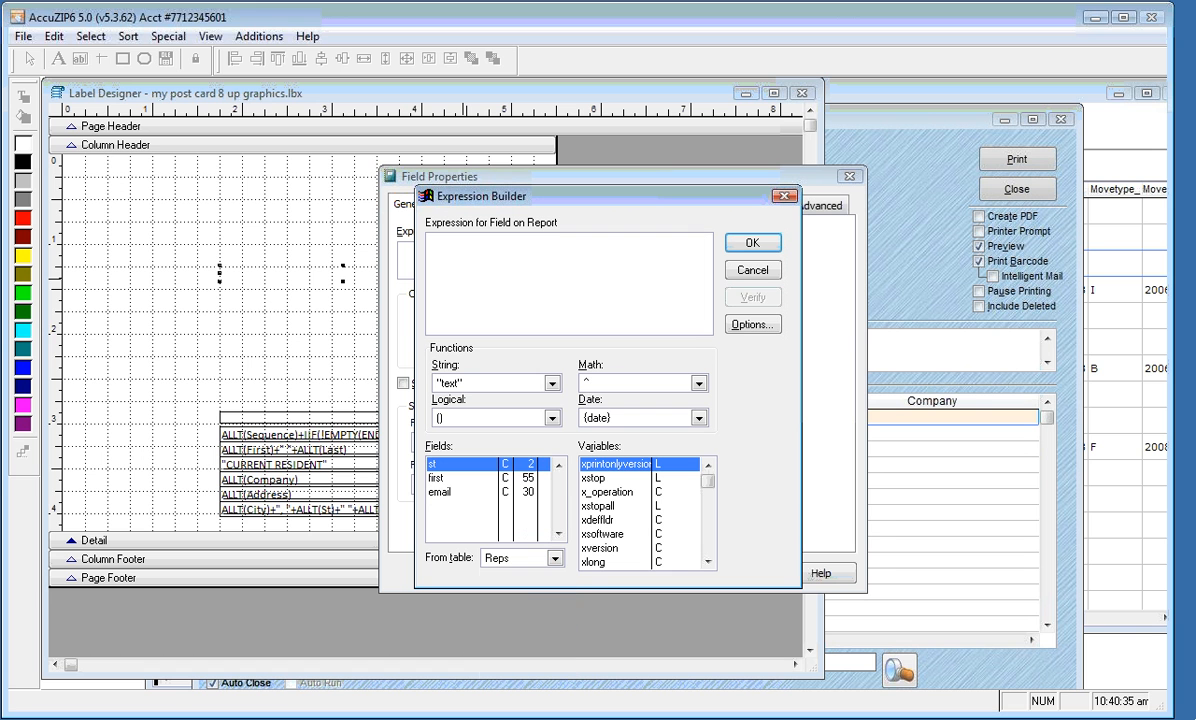
{"action": "left_click", "coordinate": [446, 480]}
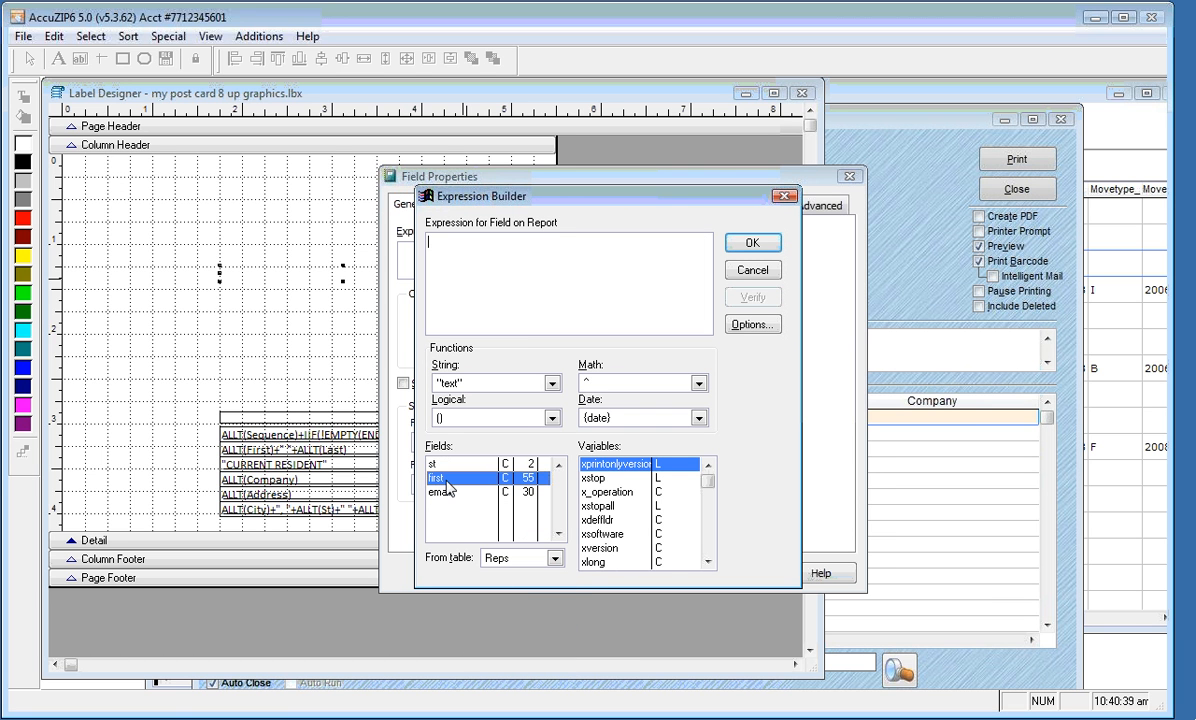
{"action": "double_click", "coordinate": [447, 480]}
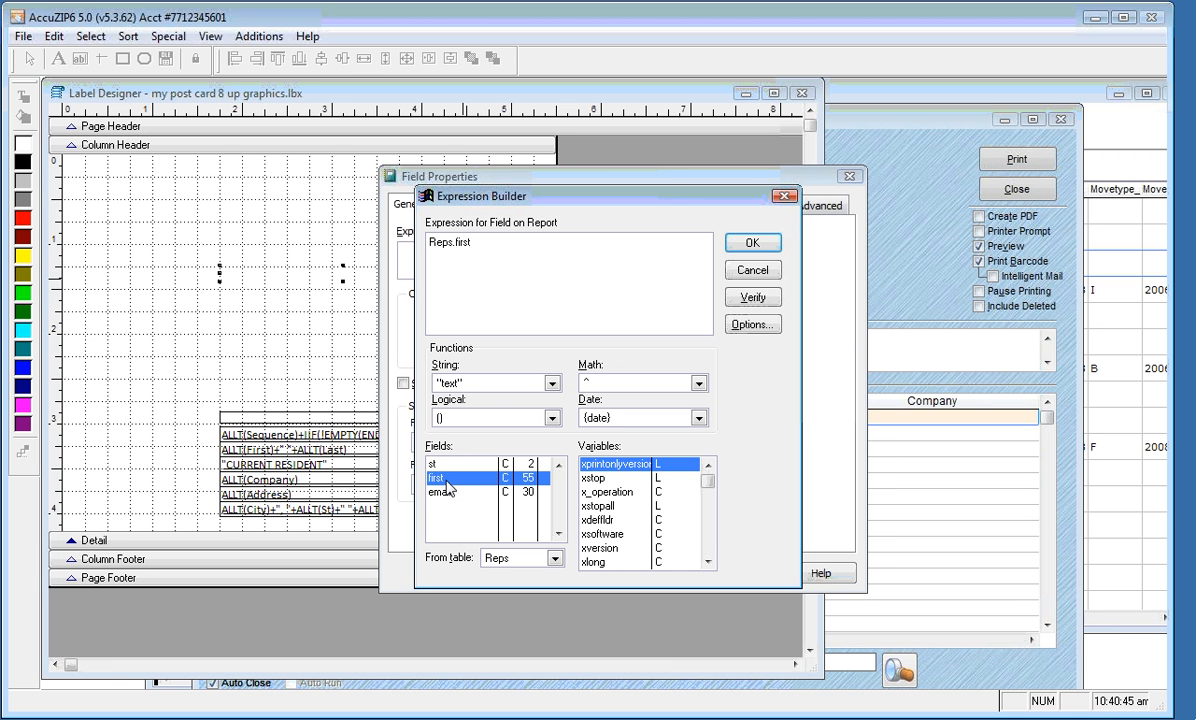
Append ';' and Reps.email to the expression and confirm the field
{"action": "left_click_drag", "start_coordinate": [468, 242], "coordinate": [406, 242]}
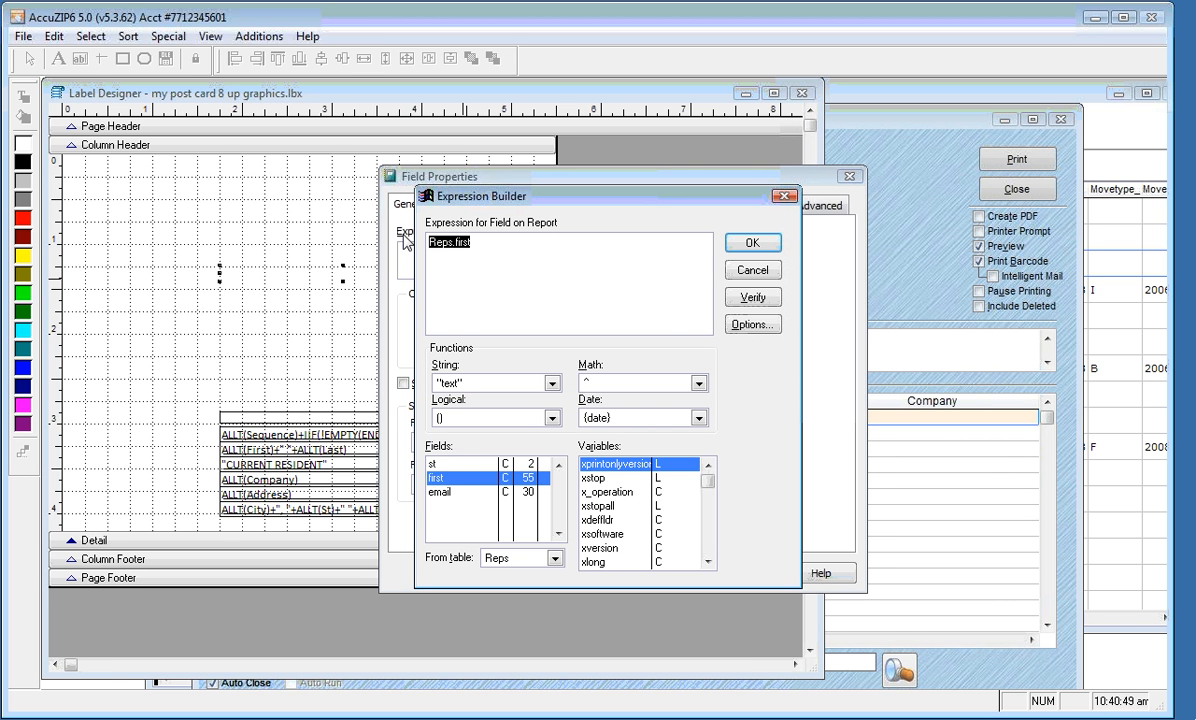
{"action": "left_click", "coordinate": [490, 242]}
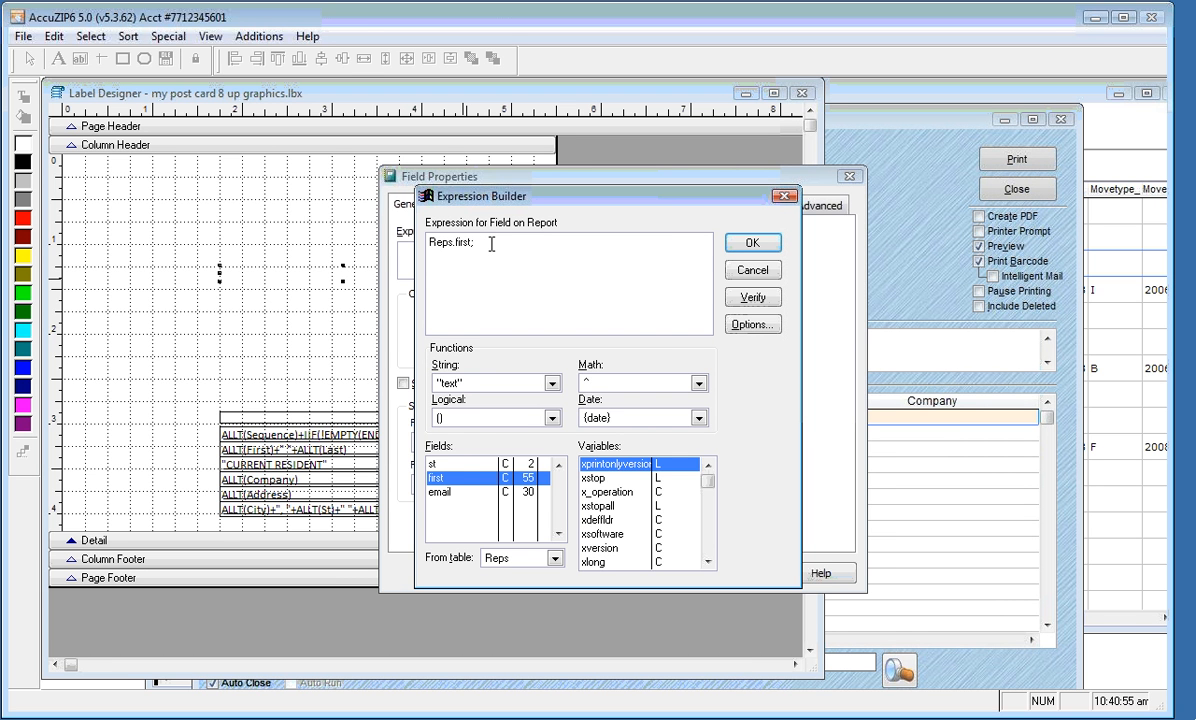
{"action": "type", "text": ";"}
{"action": "double_click", "coordinate": [448, 493]}
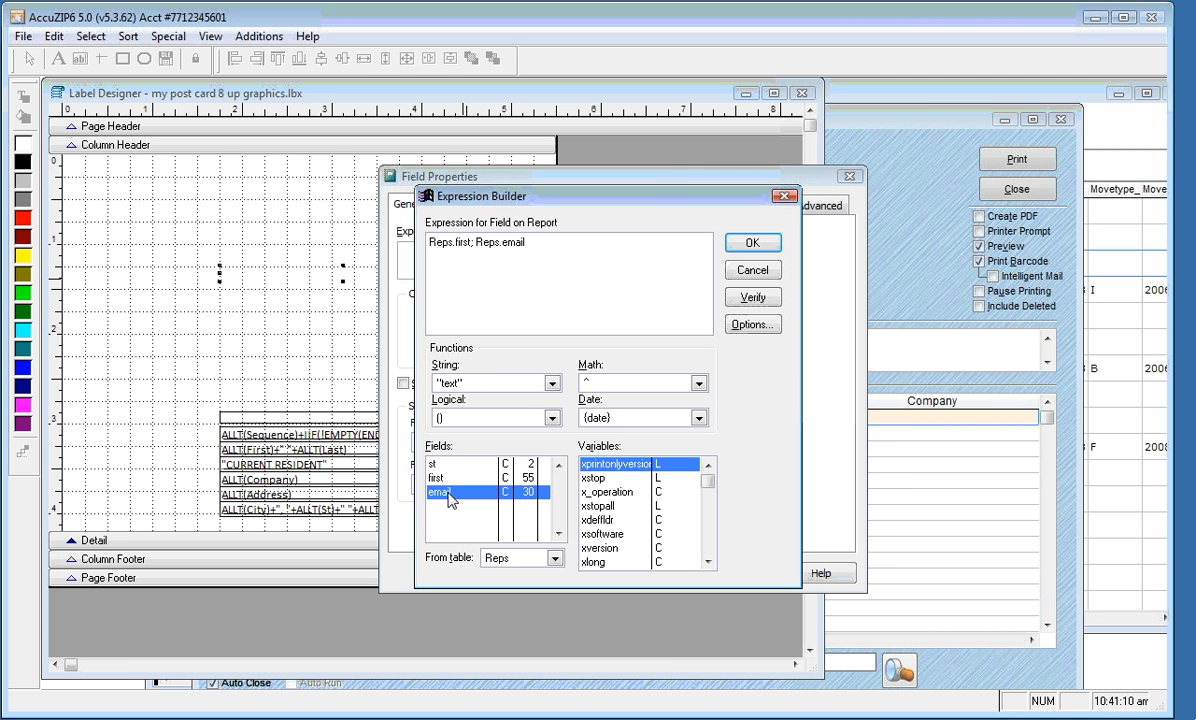
{"action": "left_click", "coordinate": [730, 250]}
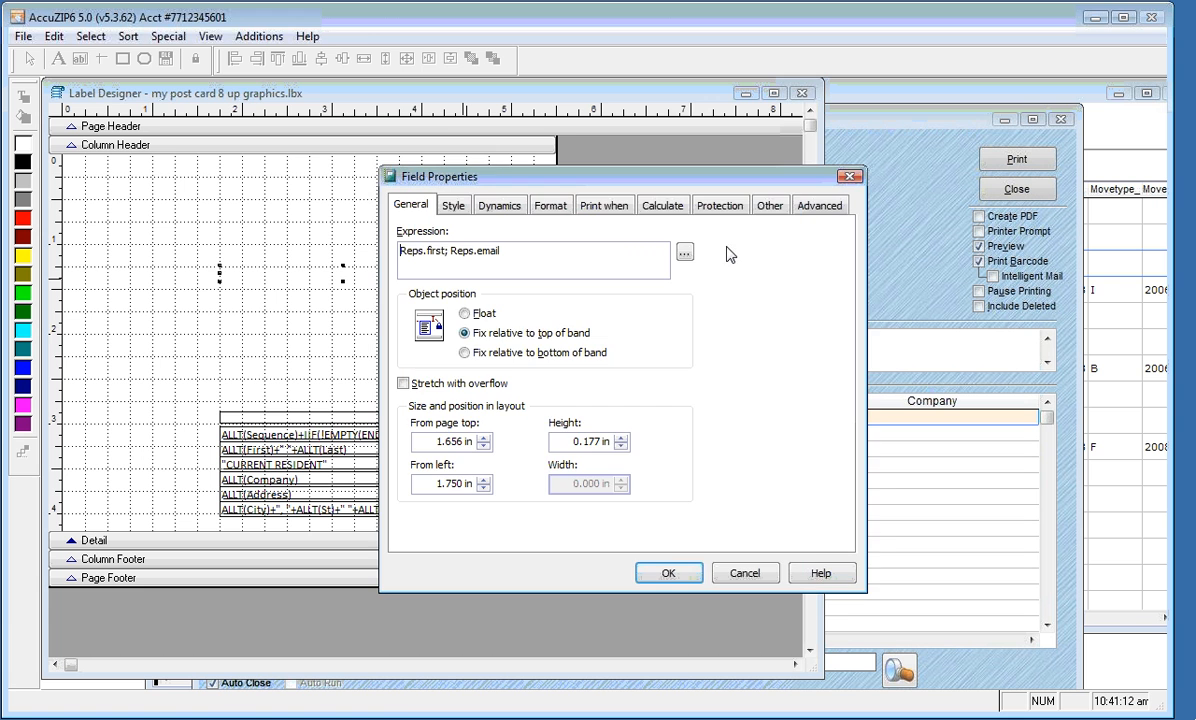
{"action": "left_click", "coordinate": [664, 570]}
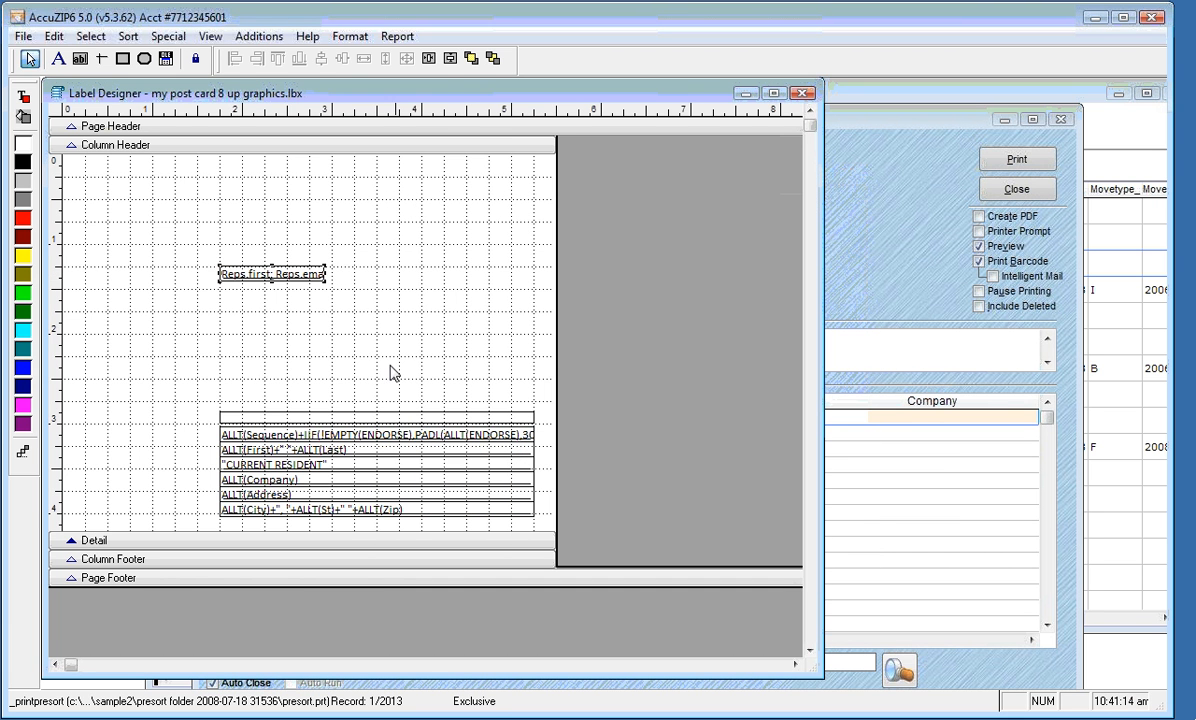
Widen and heighten the rep info field and move it toward the label's upper left
{"action": "left_click_drag", "start_coordinate": [325, 274], "coordinate": [456, 277]}
{"action": "left_click_drag", "start_coordinate": [337, 281], "coordinate": [334, 297]}
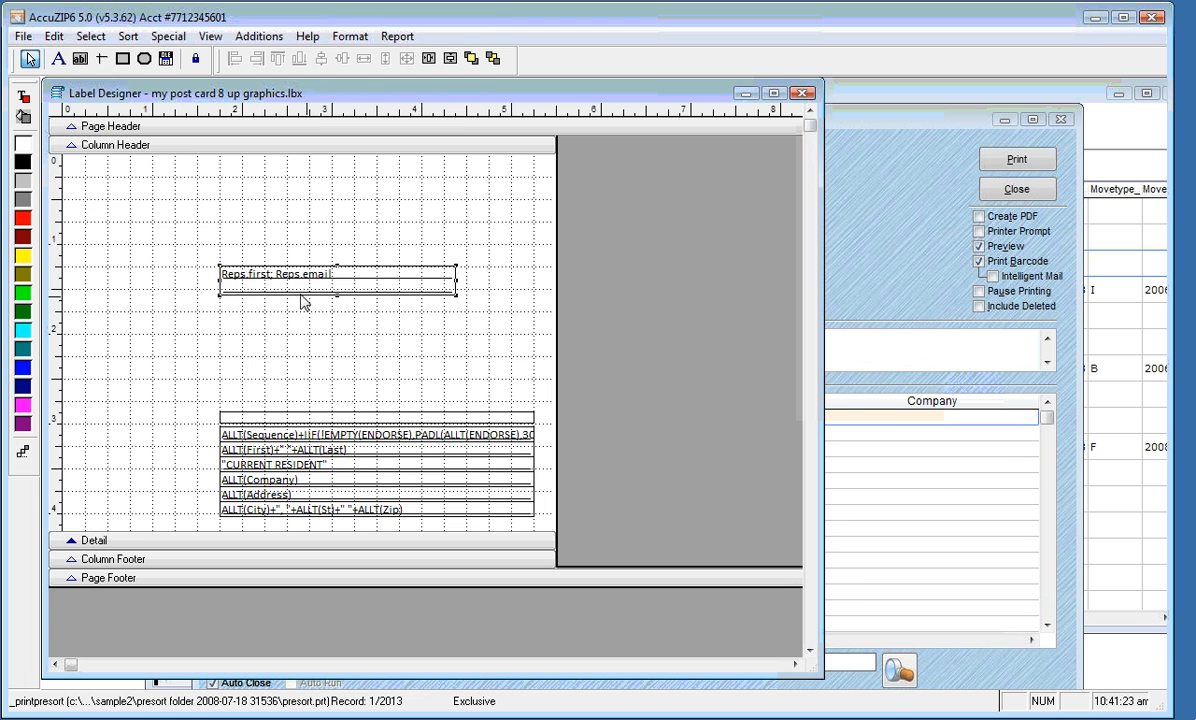
{"action": "left_click_drag", "start_coordinate": [267, 263], "coordinate": [168, 233]}
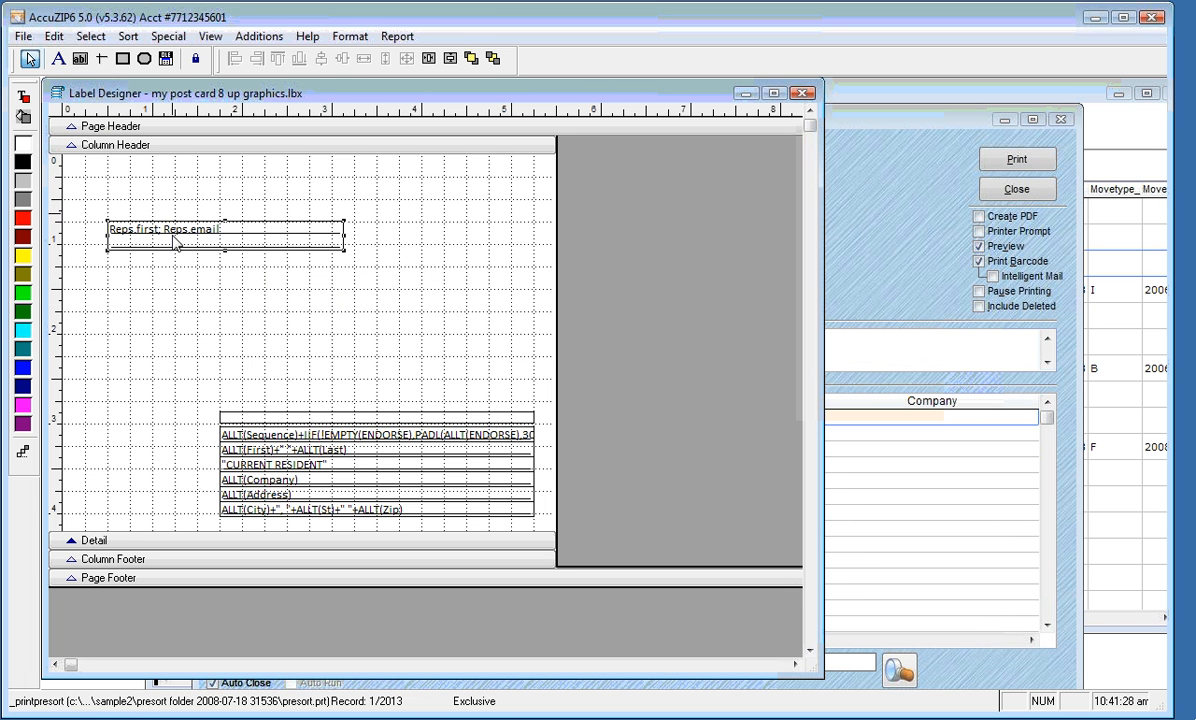
Check the post card labels in Print Preview, then return to the layout
{"action": "right_click", "coordinate": [231, 312]}
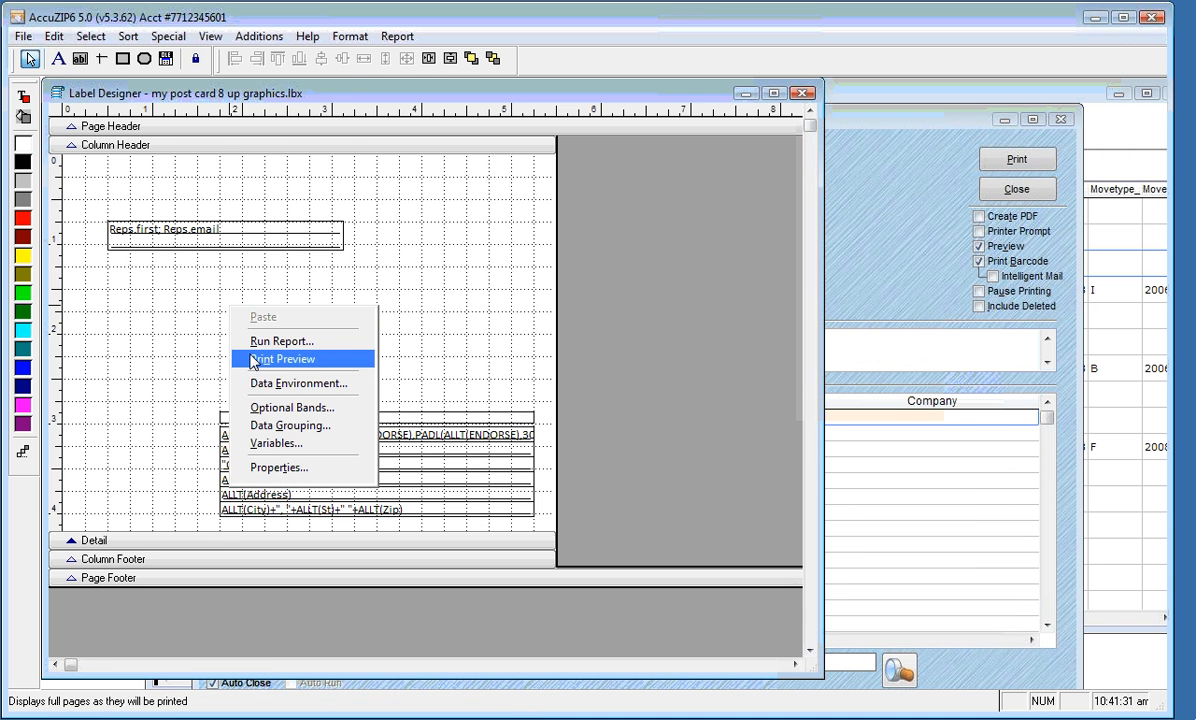
{"action": "left_click", "coordinate": [254, 360]}
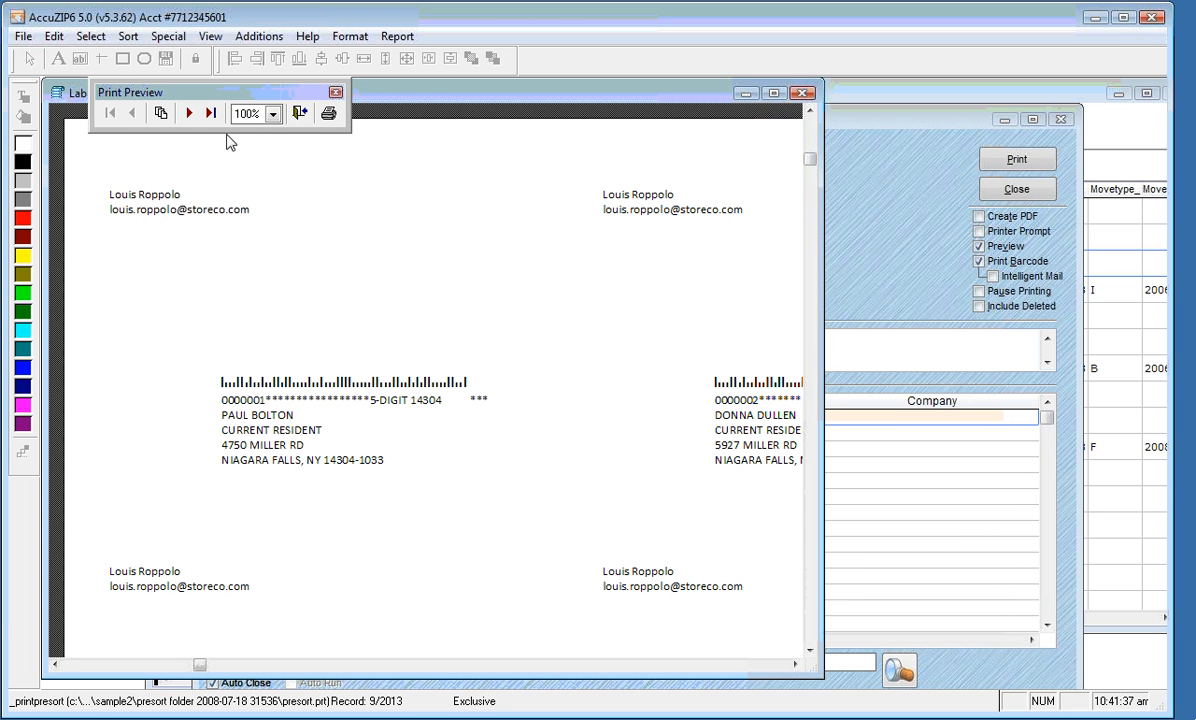
{"action": "left_click", "coordinate": [300, 114]}
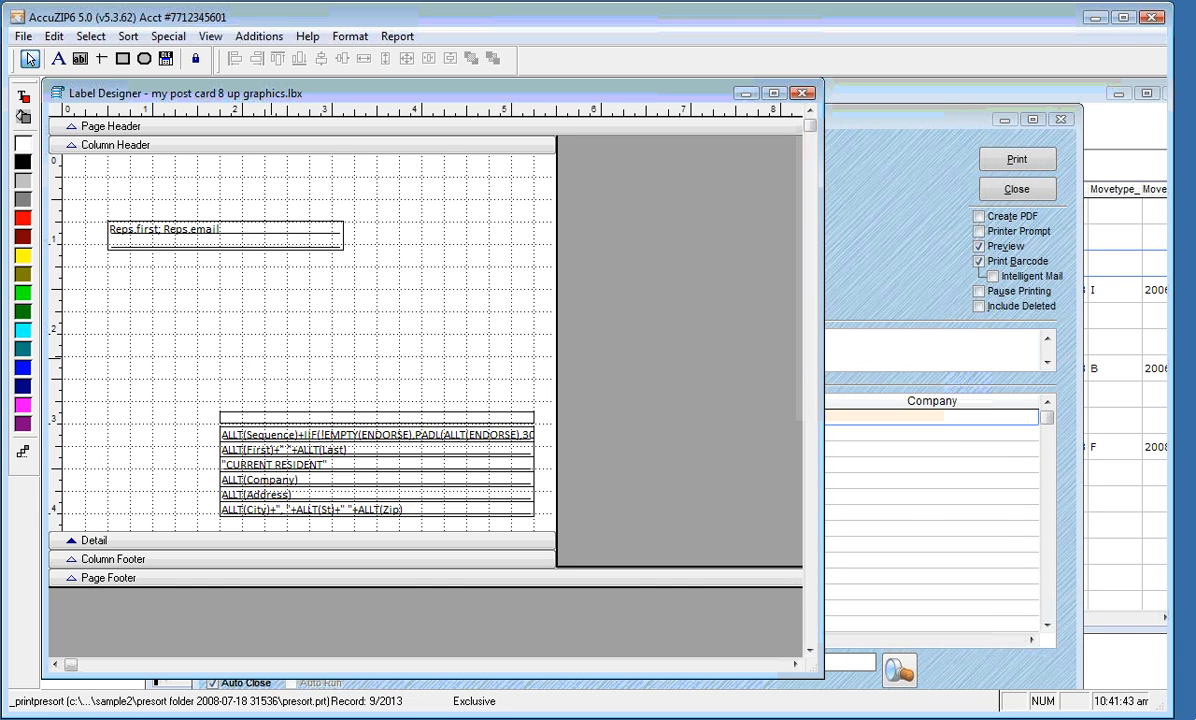
Draw a field below the rep info and set its expression to Maps.phone1
{"action": "left_click", "coordinate": [80, 58]}
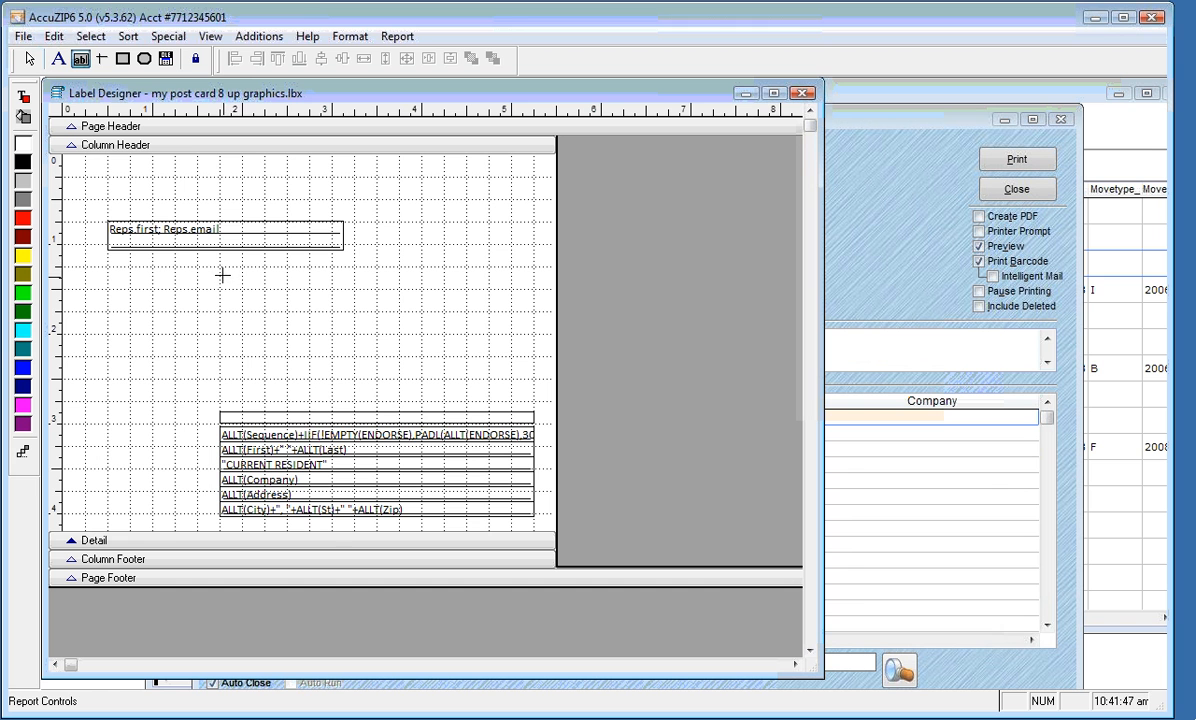
{"action": "left_click_drag", "start_coordinate": [220, 277], "coordinate": [465, 285]}
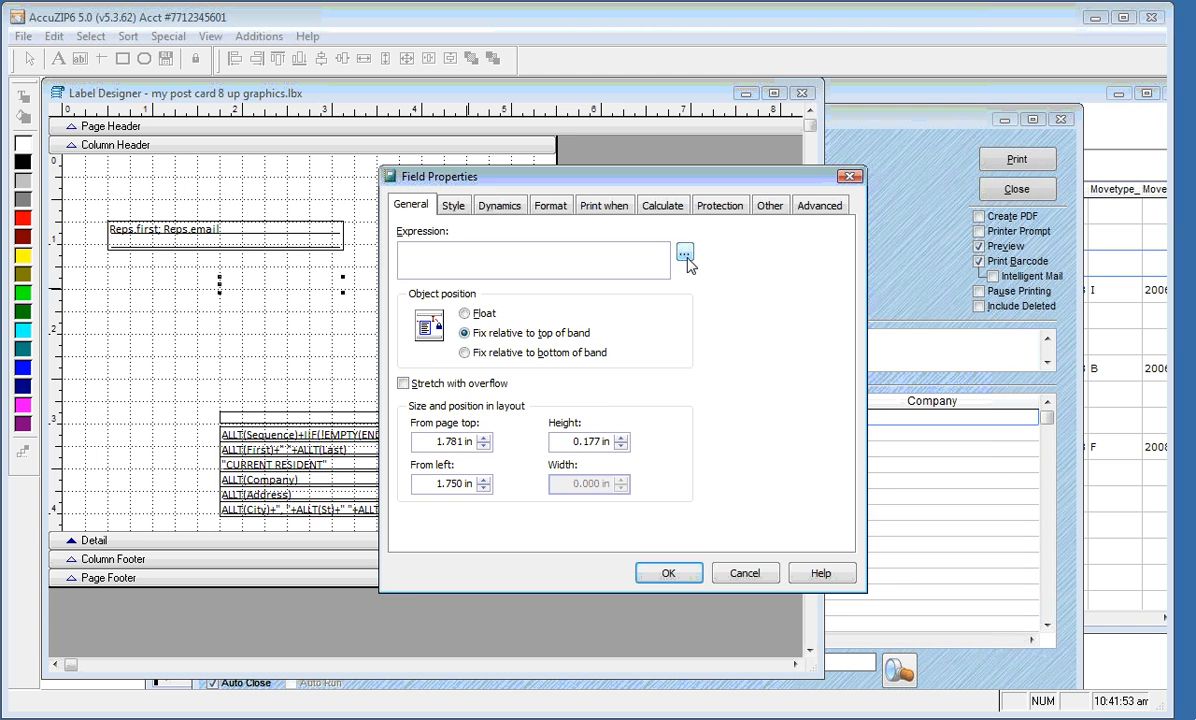
{"action": "left_click", "coordinate": [686, 257]}
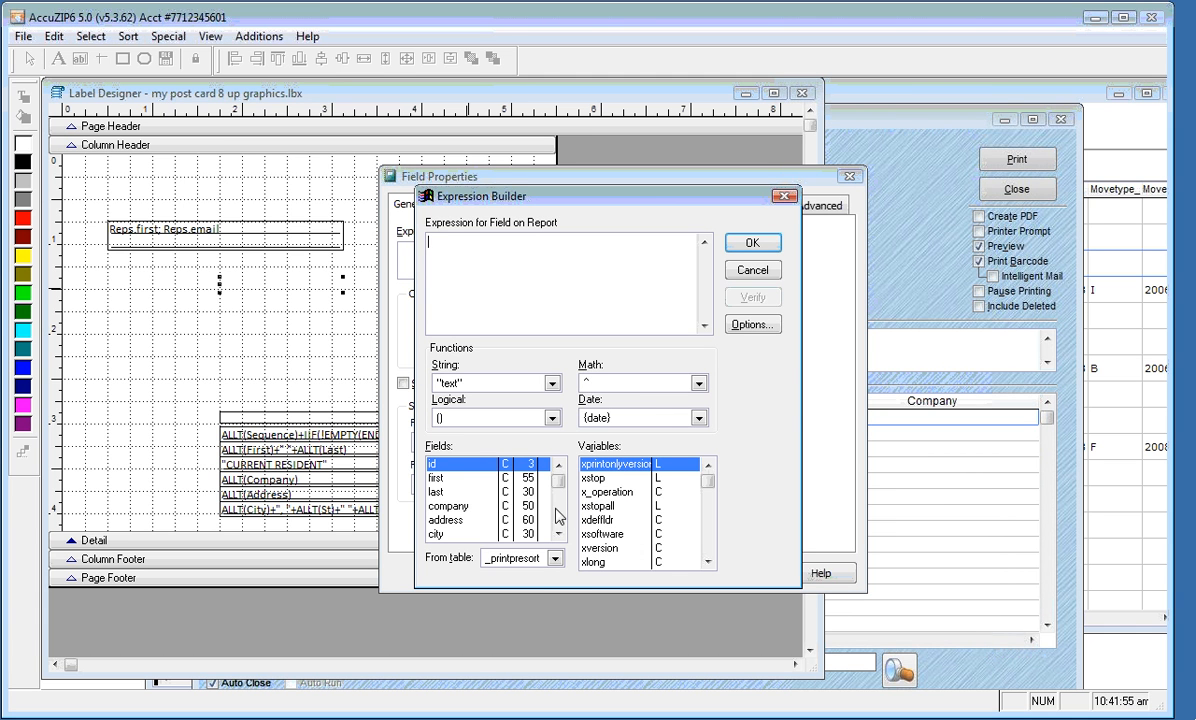
{"action": "left_click", "coordinate": [555, 558]}
{"action": "left_click", "coordinate": [505, 601]}
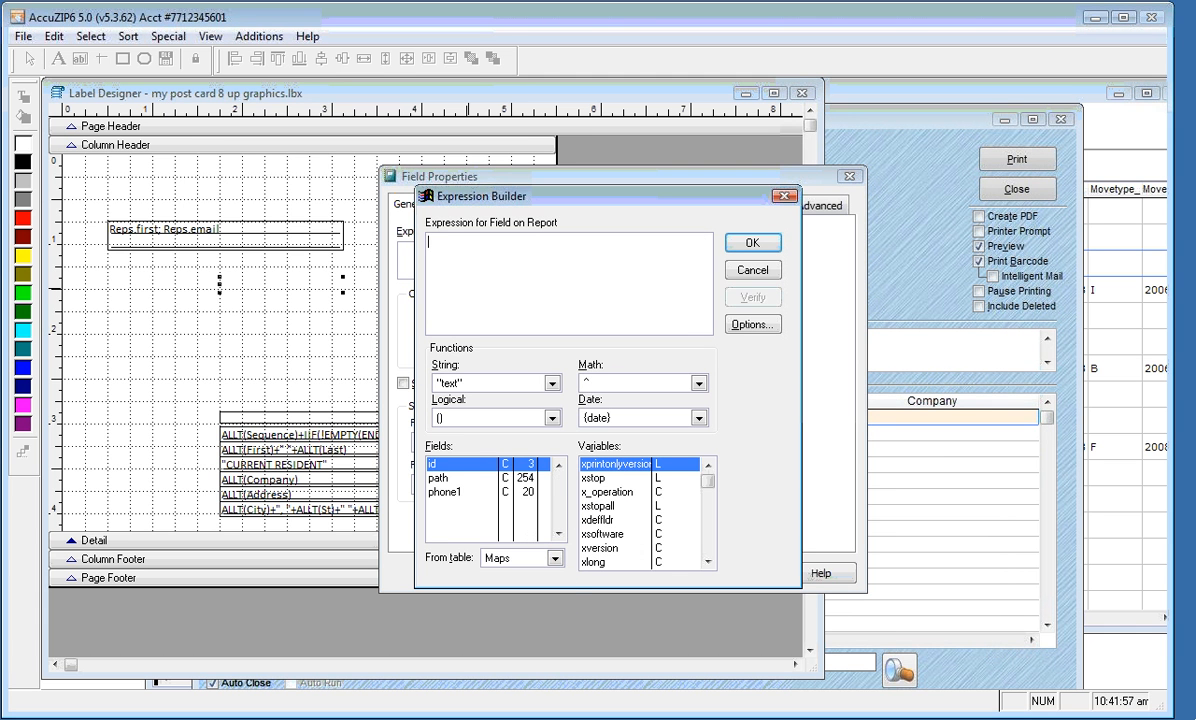
{"action": "left_click", "coordinate": [459, 499]}
{"action": "double_click", "coordinate": [459, 497]}
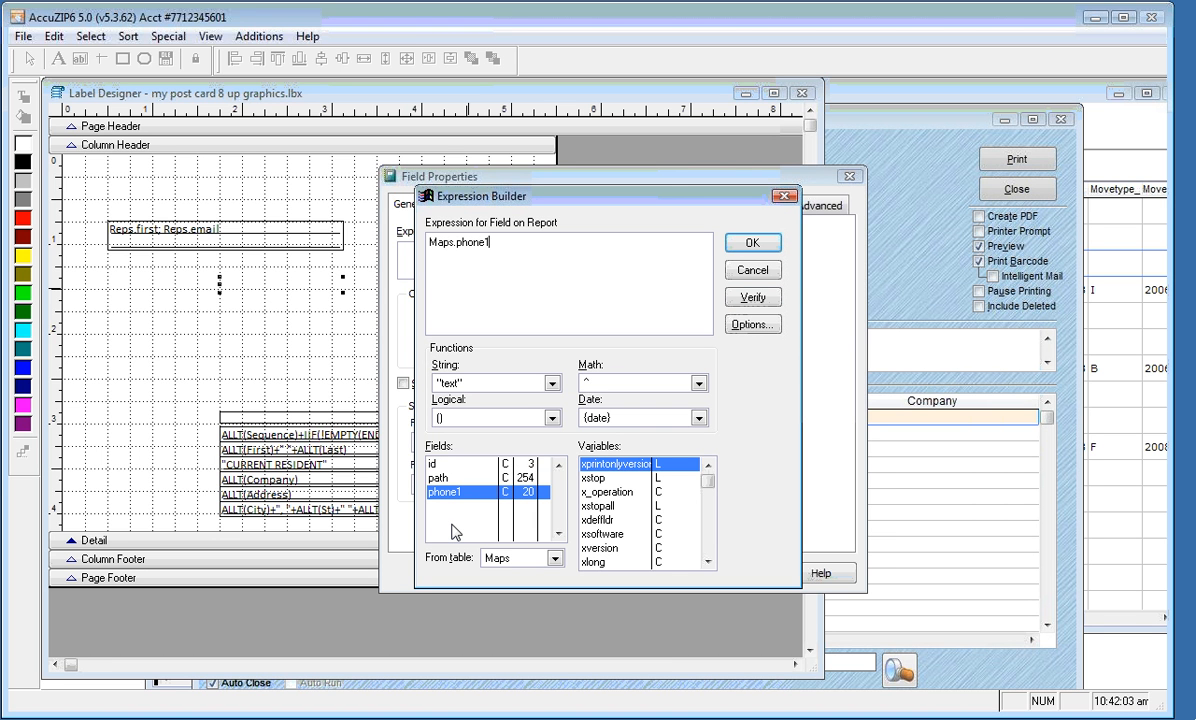
{"action": "left_click", "coordinate": [752, 243]}
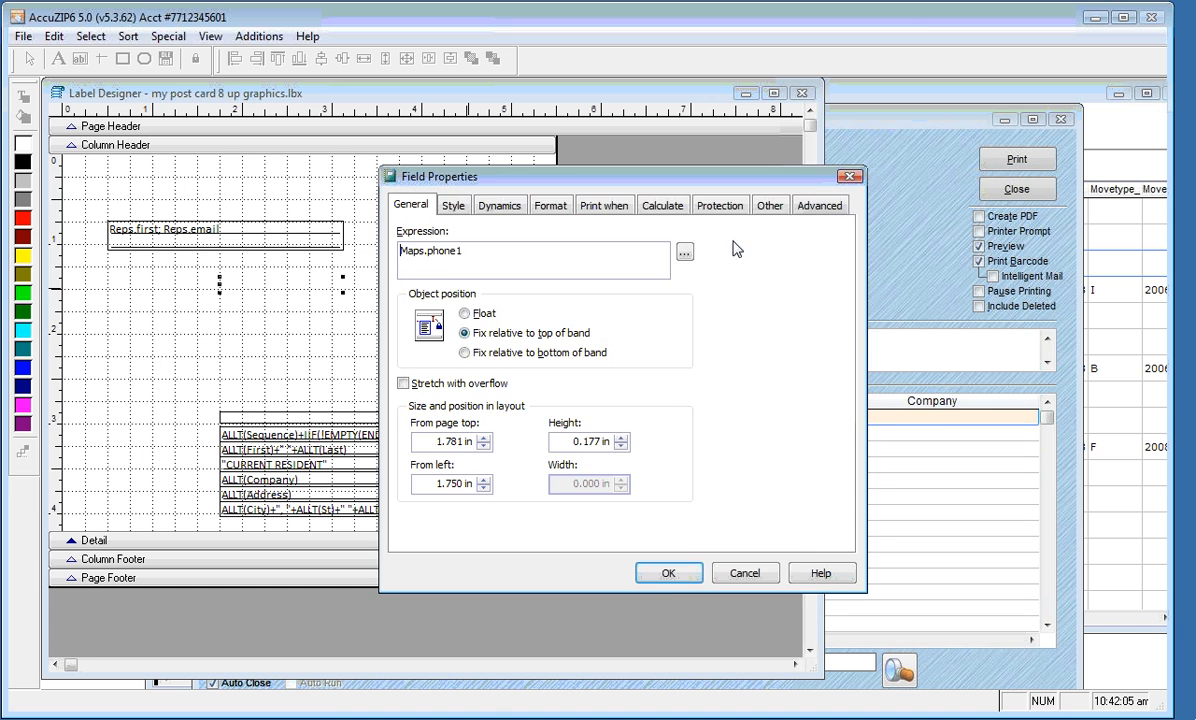
{"action": "left_click", "coordinate": [668, 573]}
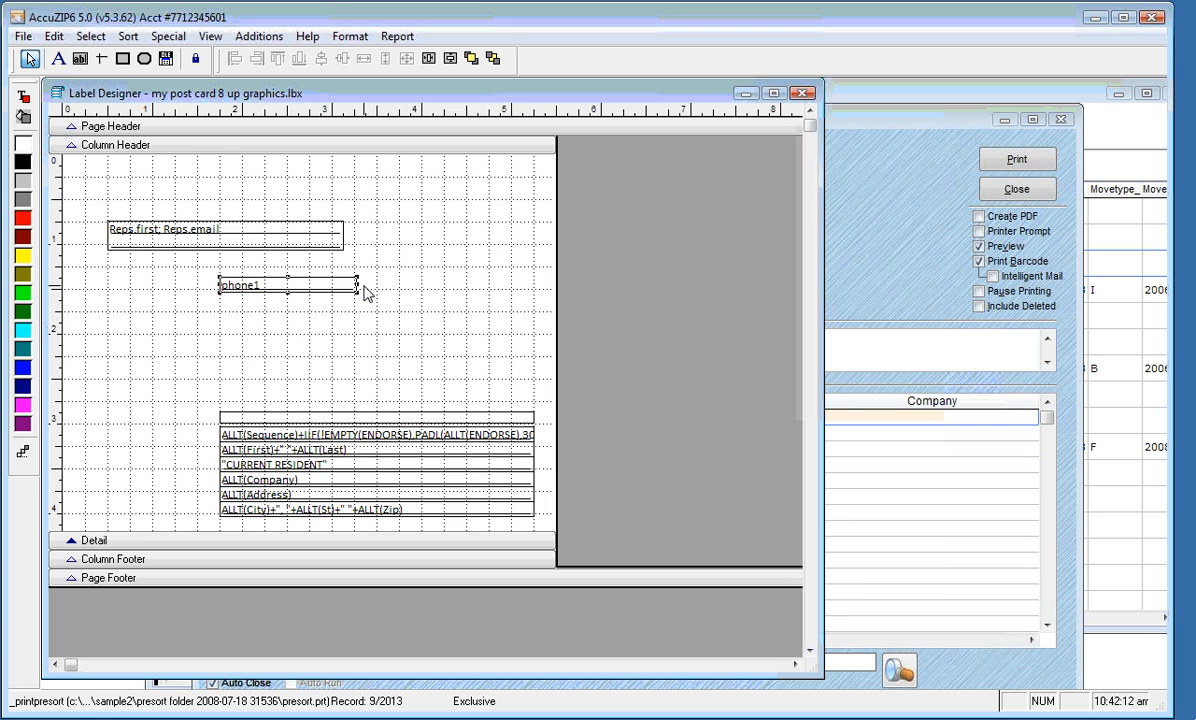
Prepend "Phone: "+ to the phone field's expression so each card prints Phone: before the number
{"action": "double_click", "coordinate": [236, 290]}
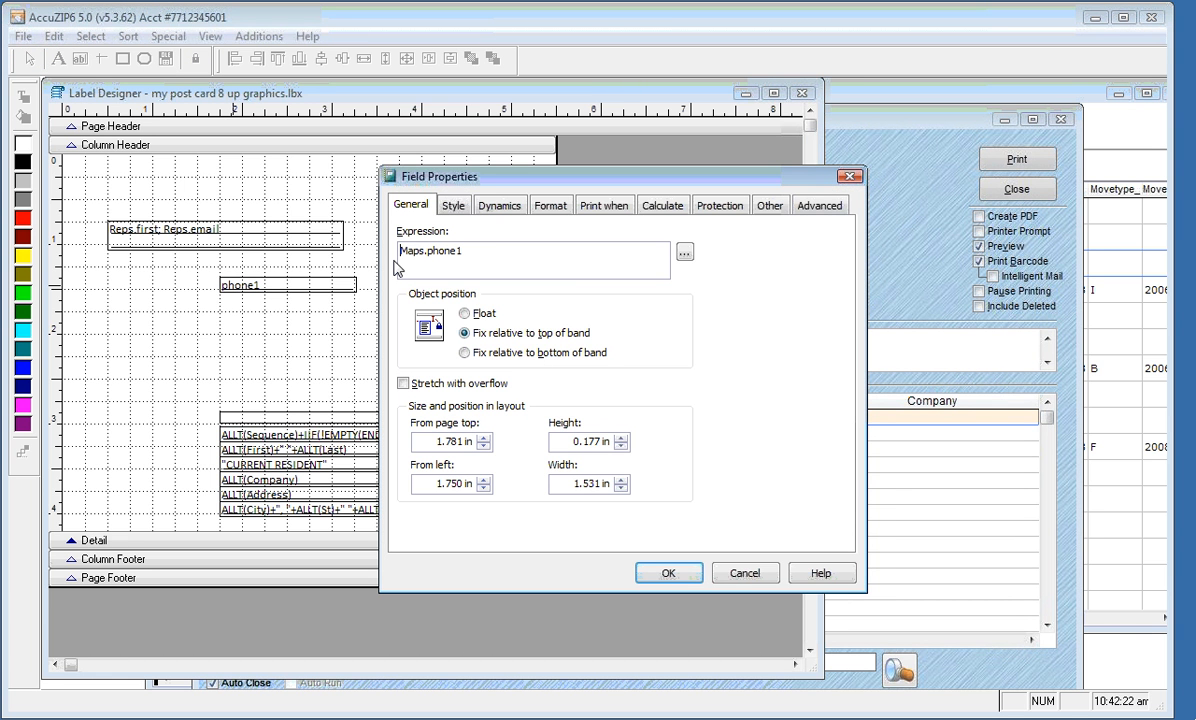
{"action": "type", "text": "\"Phone: "}
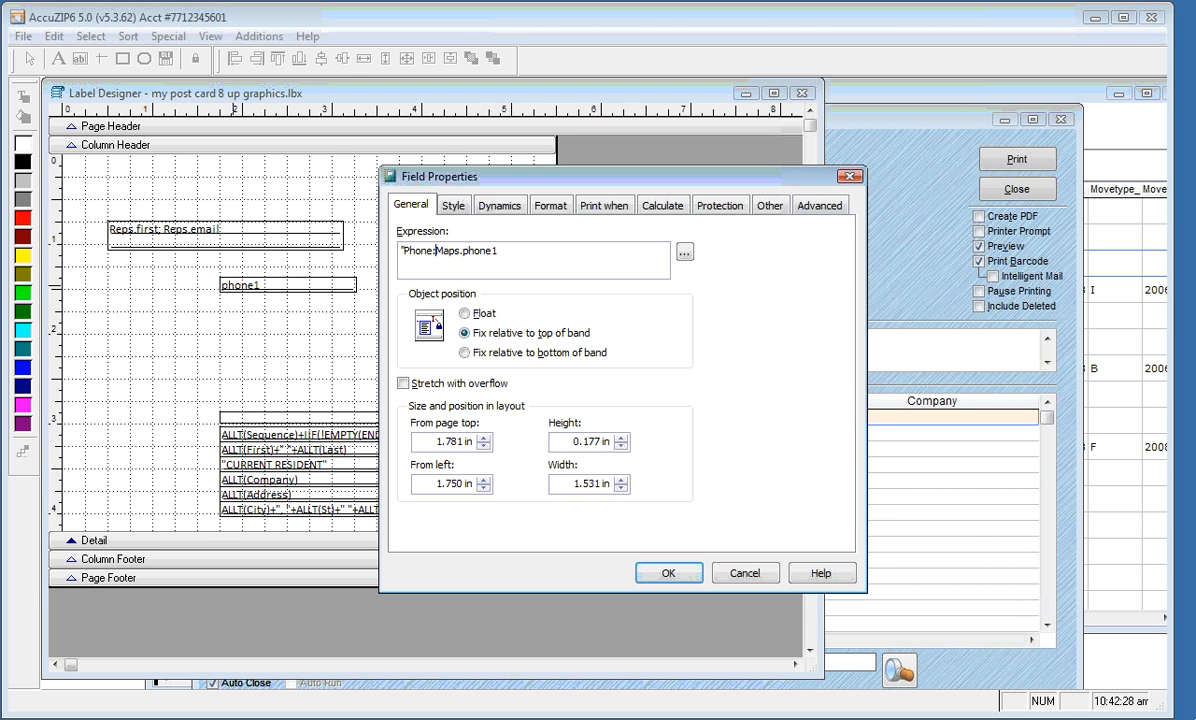
{"action": "type", "text": "\"+"}
{"action": "left_click_drag", "start_coordinate": [399, 251], "coordinate": [449, 251]}
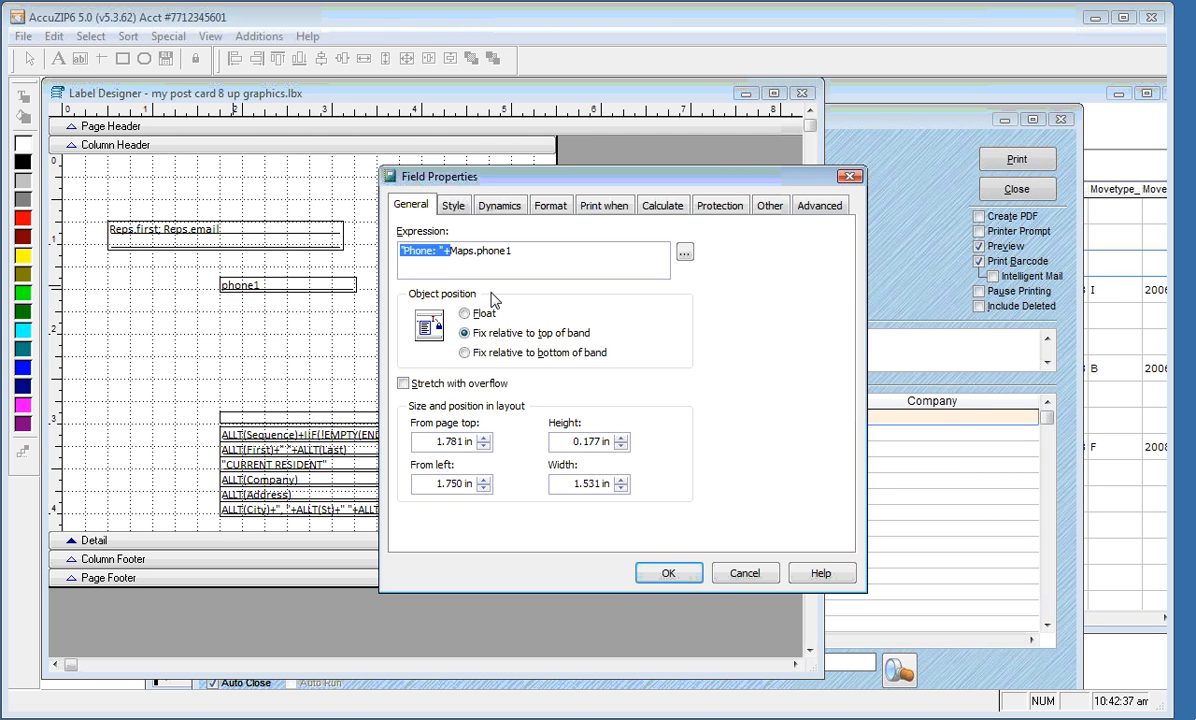
{"action": "left_click", "coordinate": [664, 574]}
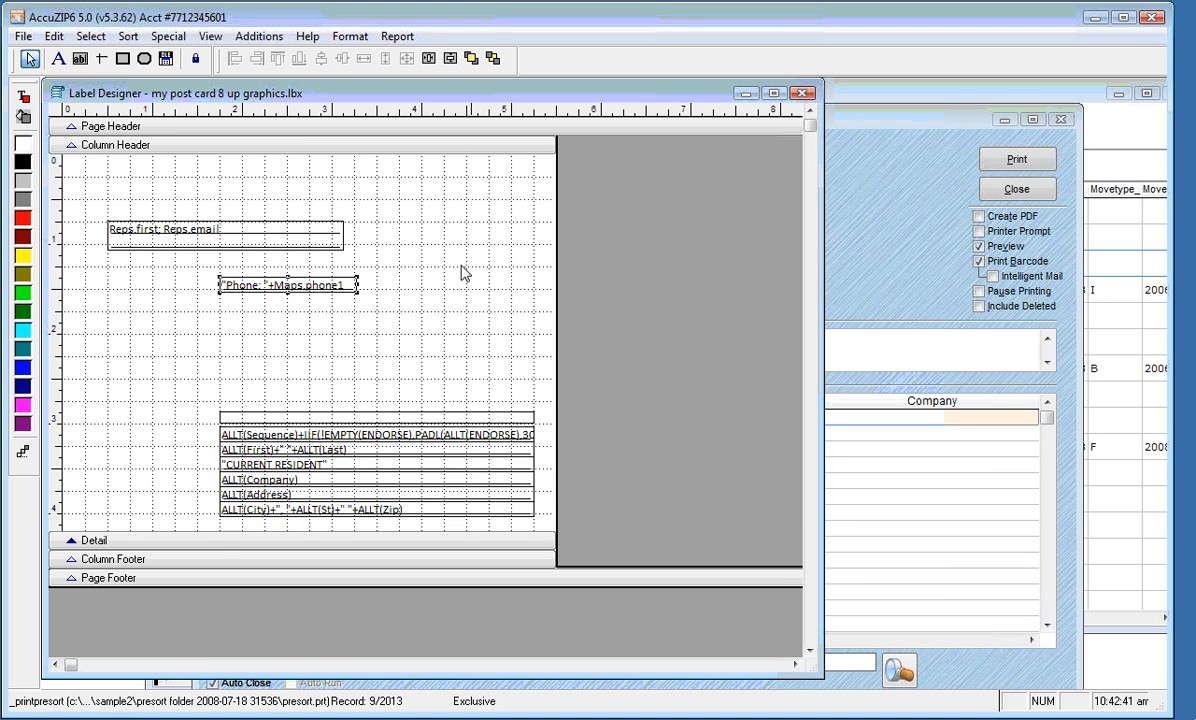
{"action": "right_click", "coordinate": [463, 272]}
{"action": "left_click", "coordinate": [490, 309]}
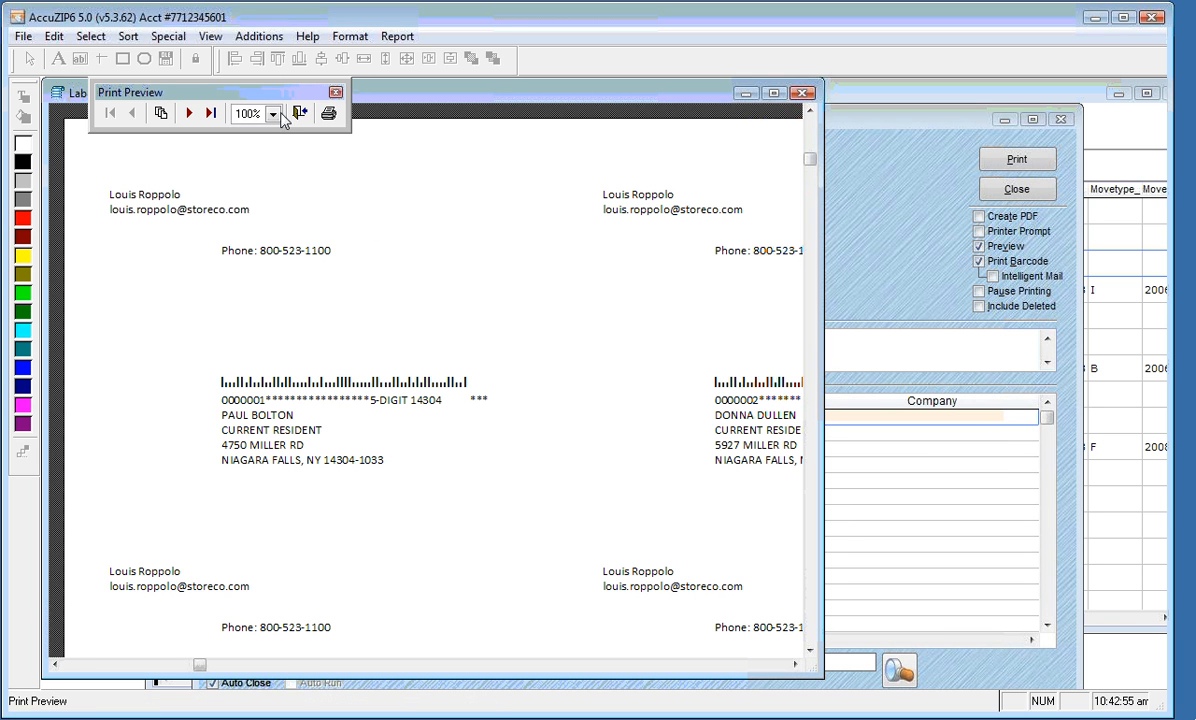
{"action": "left_click", "coordinate": [297, 114]}
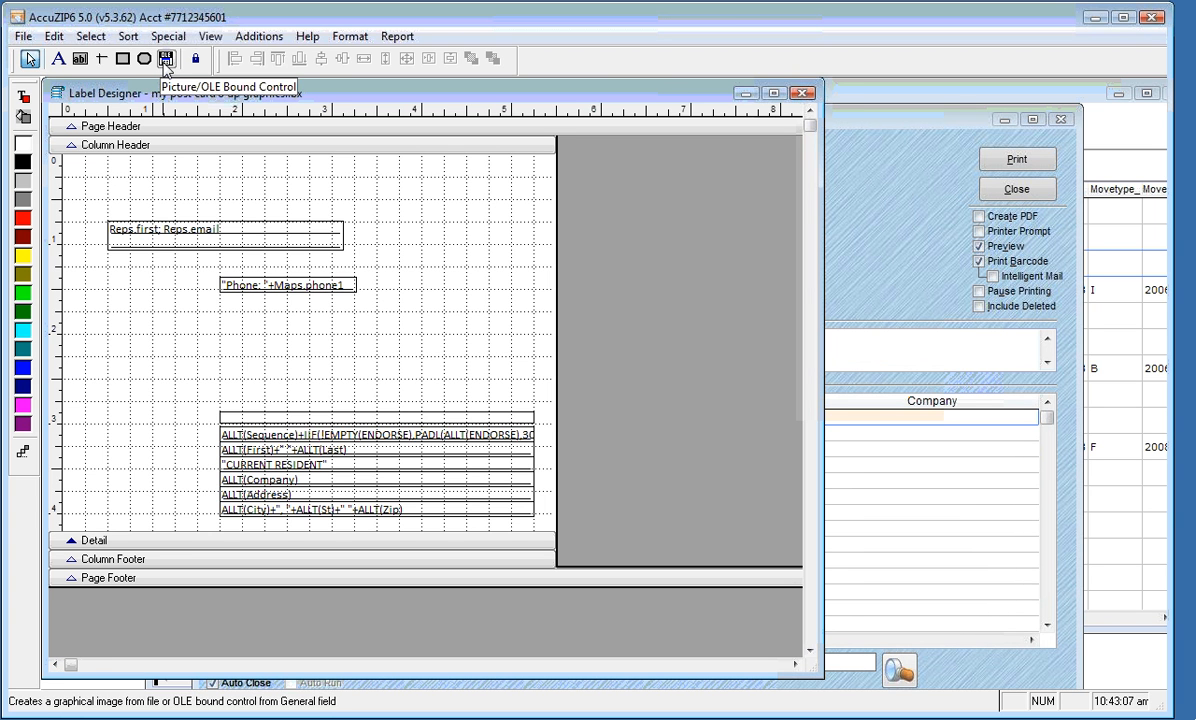
Draw a picture frame below the phone field and set its source expression to Maps.path
{"action": "left_click", "coordinate": [166, 60]}
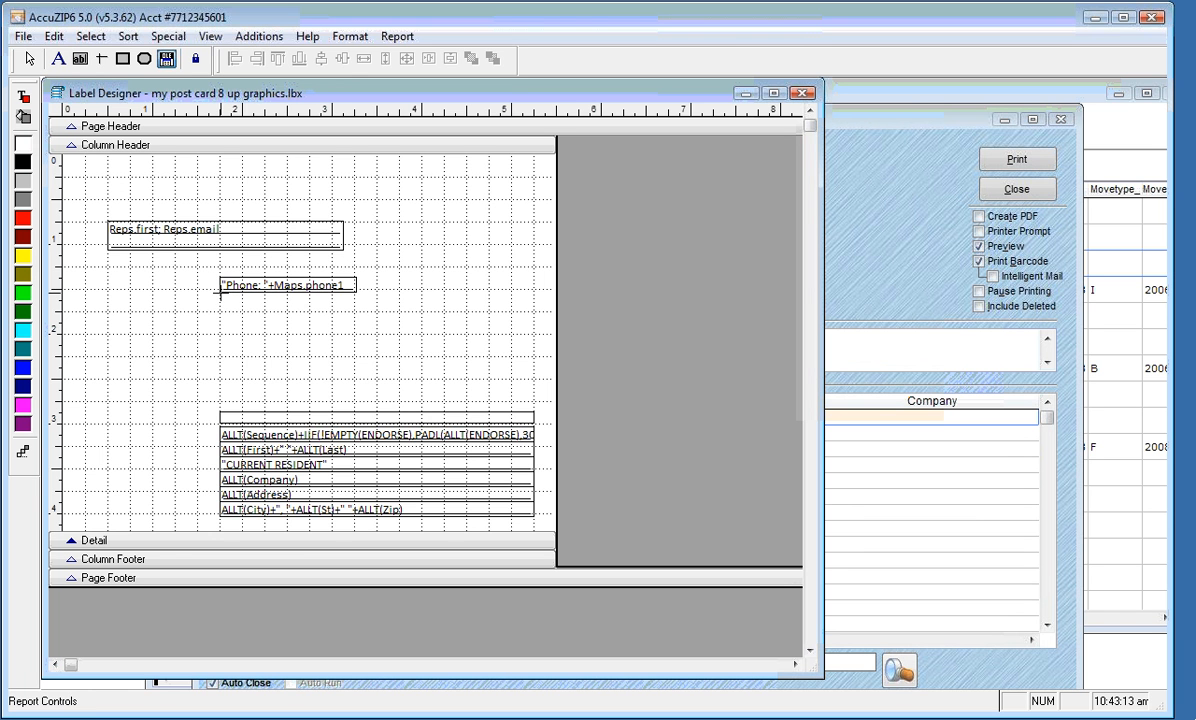
{"action": "mouse_move", "coordinate": [220, 300]}
{"action": "left_mouse_down"}
{"action": "mouse_move", "coordinate": [366, 325]}
{"action": "mouse_move", "coordinate": [453, 370]}
{"action": "mouse_move", "coordinate": [451, 403]}
{"action": "mouse_move", "coordinate": [474, 401]}
{"action": "left_mouse_up"}
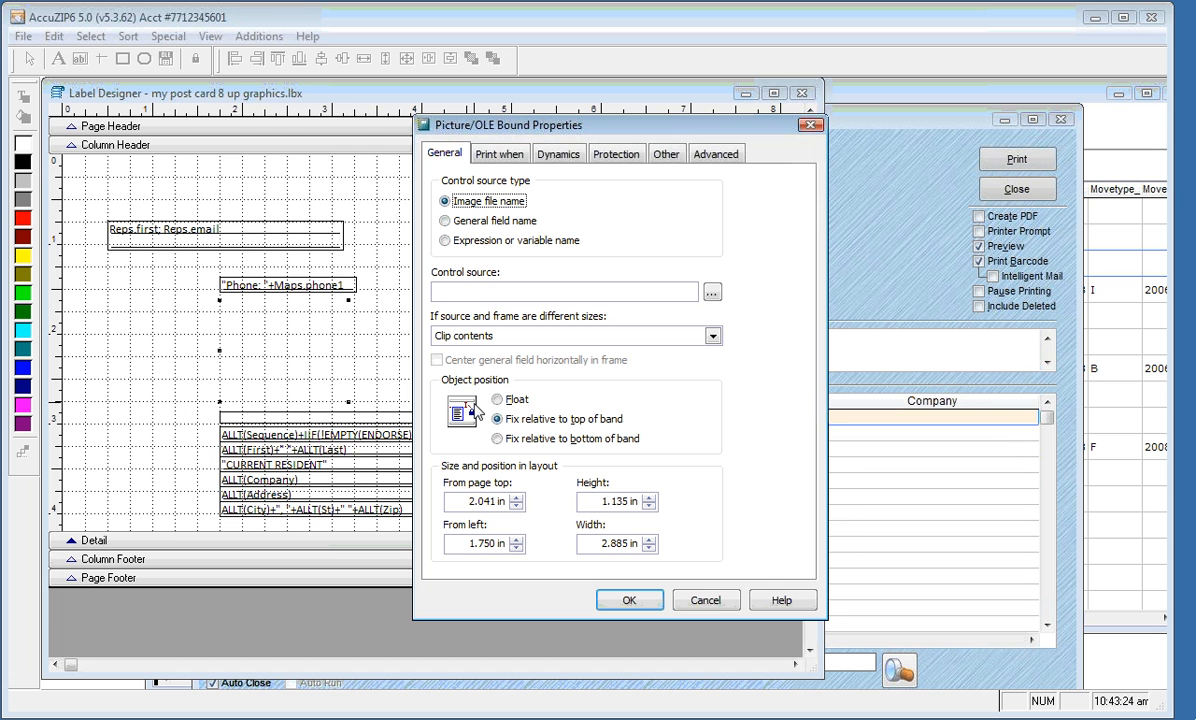
{"action": "left_click", "coordinate": [445, 244]}
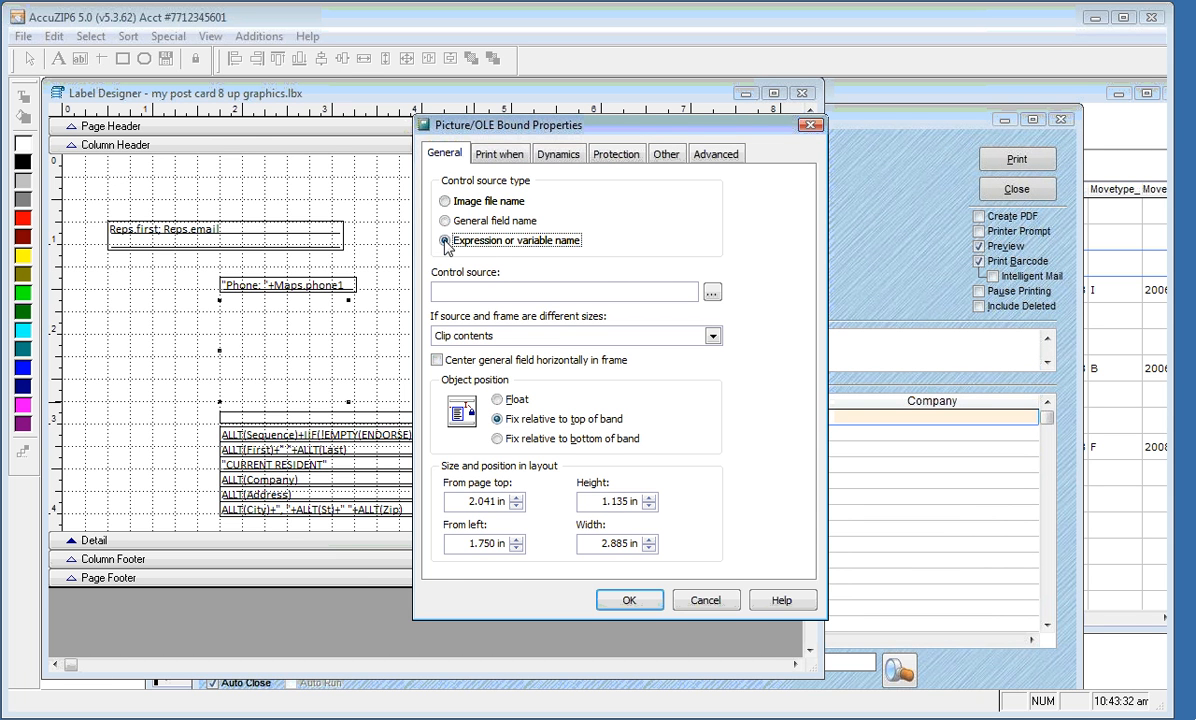
{"action": "left_click", "coordinate": [711, 292]}
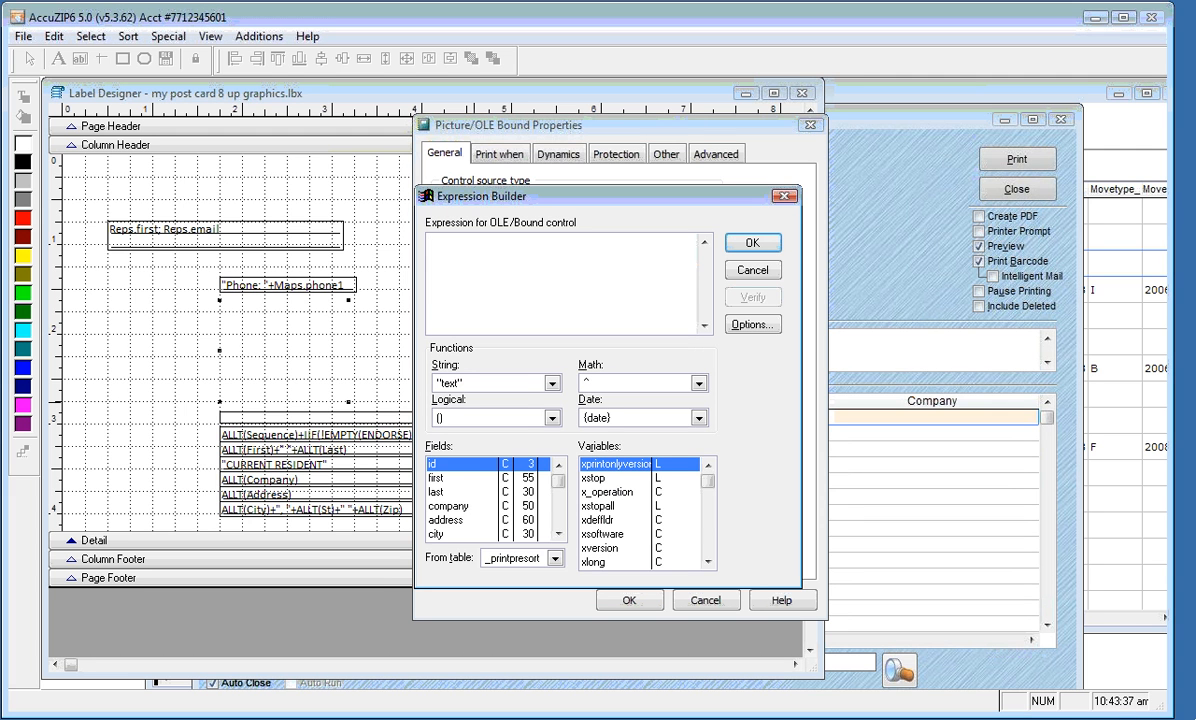
{"action": "left_click", "coordinate": [555, 558]}
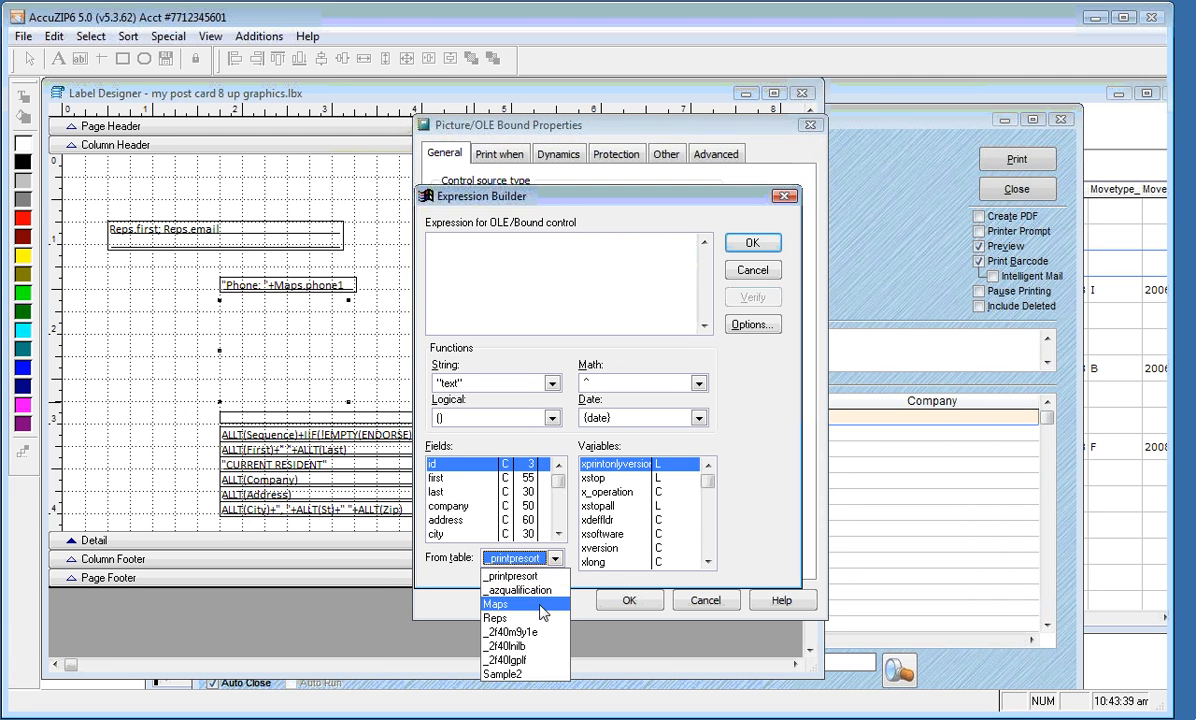
{"action": "left_click", "coordinate": [498, 604]}
{"action": "left_click", "coordinate": [460, 479]}
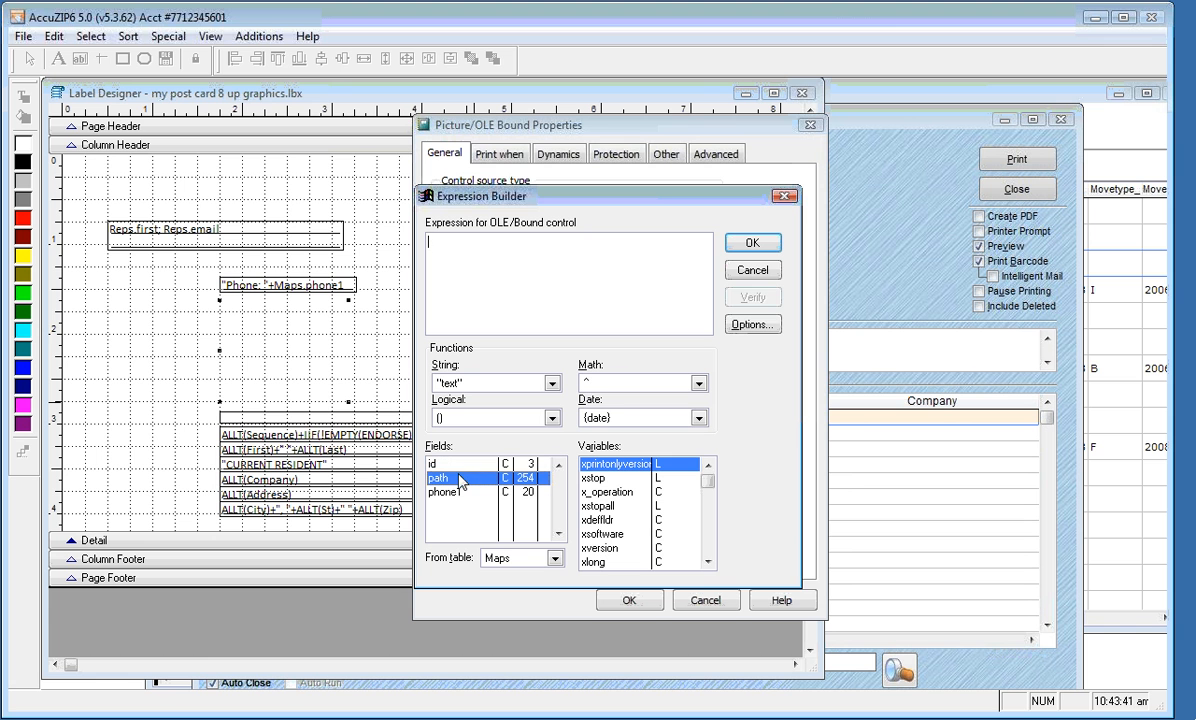
{"action": "double_click", "coordinate": [461, 481]}
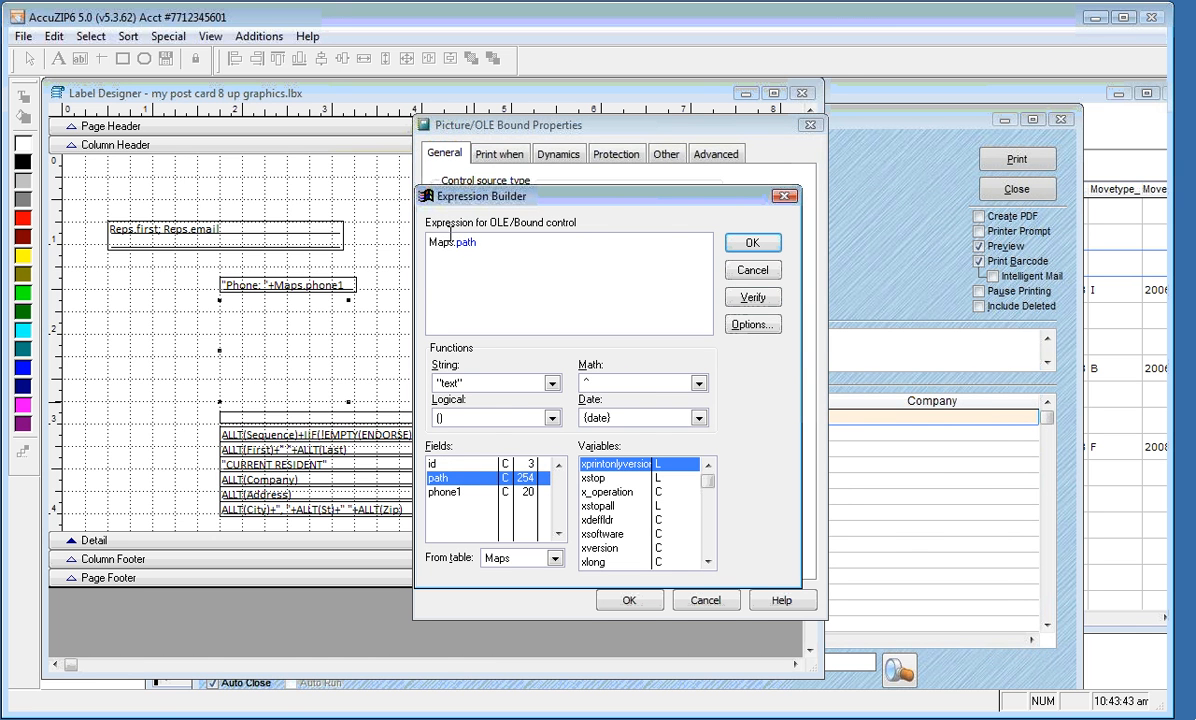
{"action": "left_click_drag", "start_coordinate": [468, 194], "coordinate": [674, 237]}
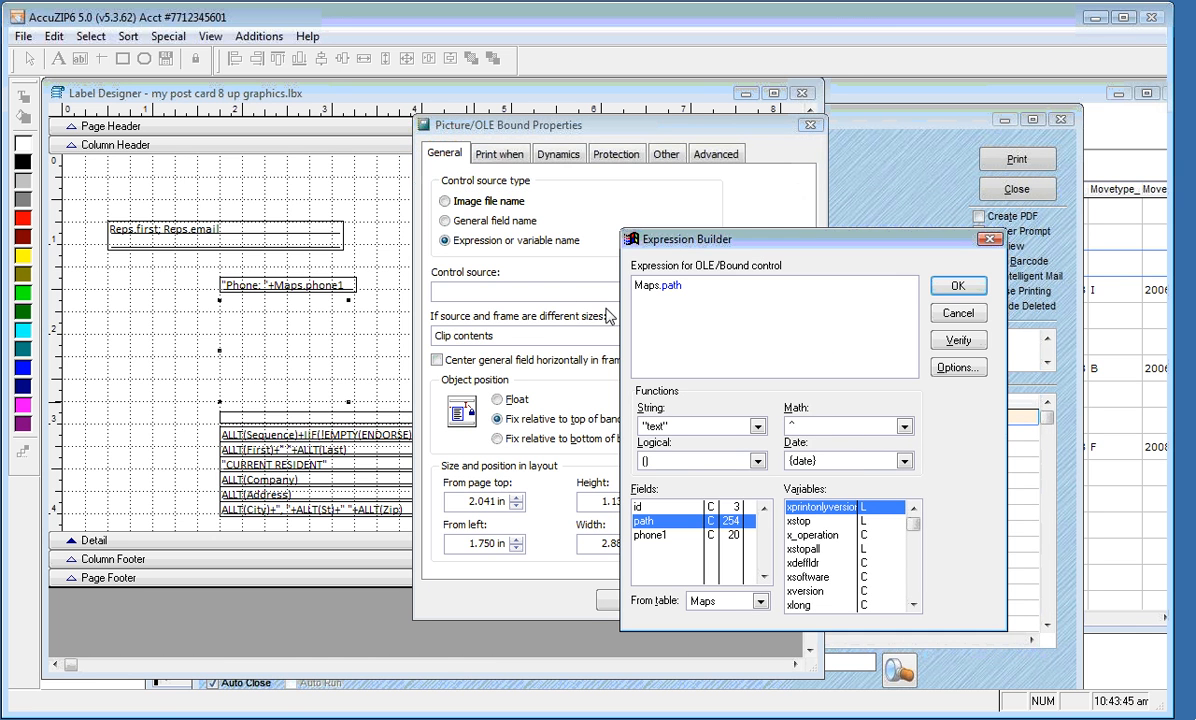
{"action": "left_click", "coordinate": [957, 288]}
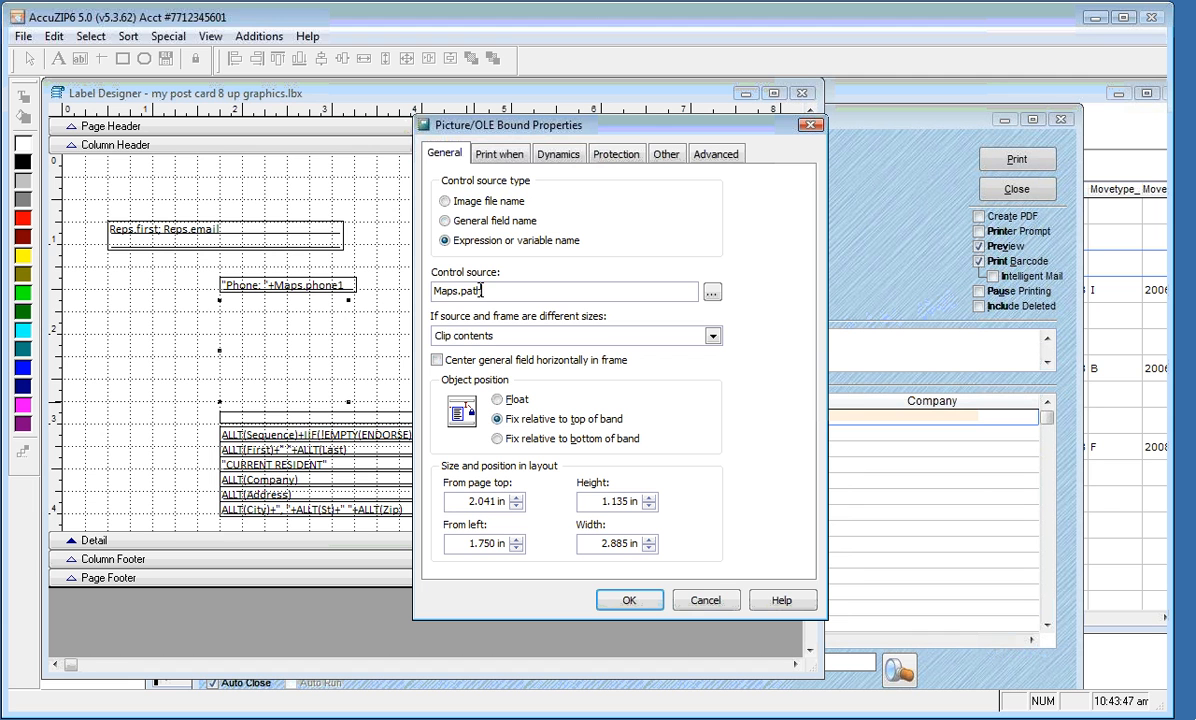
Set the picture to 'Scale contents, retain shape' and apply it to the layout
{"action": "left_click_drag", "start_coordinate": [483, 291], "coordinate": [433, 291]}
{"action": "left_click", "coordinate": [713, 336]}
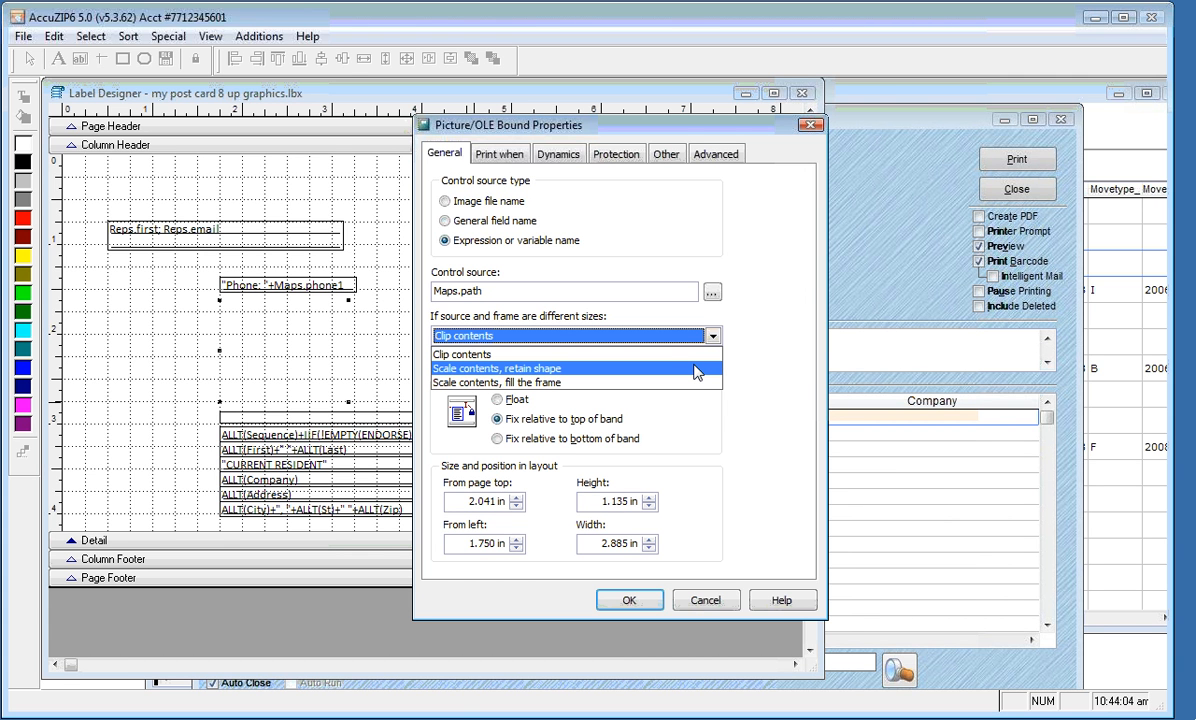
{"action": "left_click", "coordinate": [696, 371]}
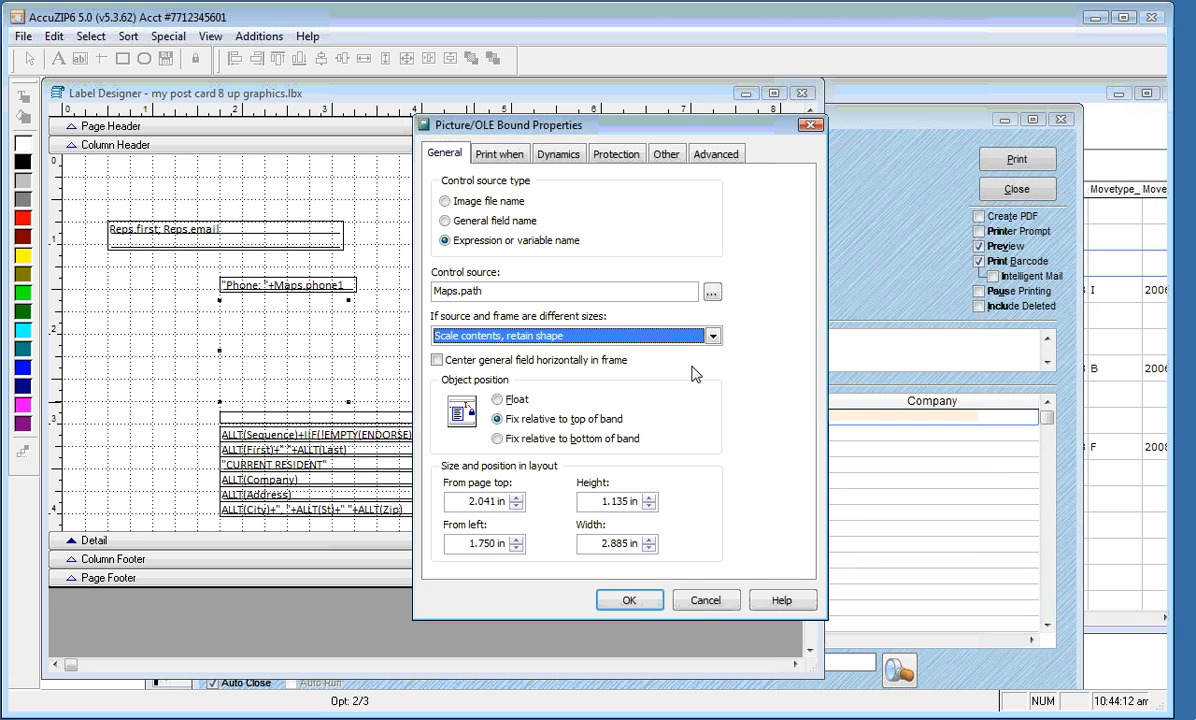
{"action": "left_click", "coordinate": [631, 601]}
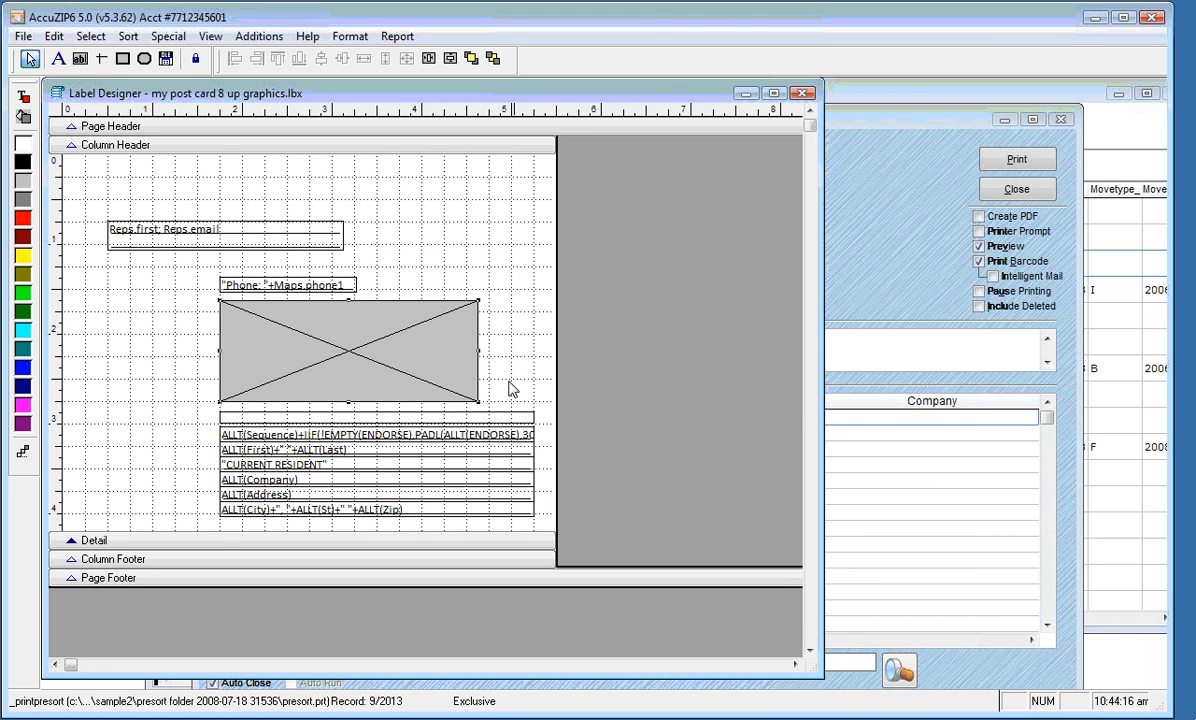
Preview the cards to check the maps, then draw a field 0.375 in from the left edge
{"action": "right_click", "coordinate": [467, 263]}
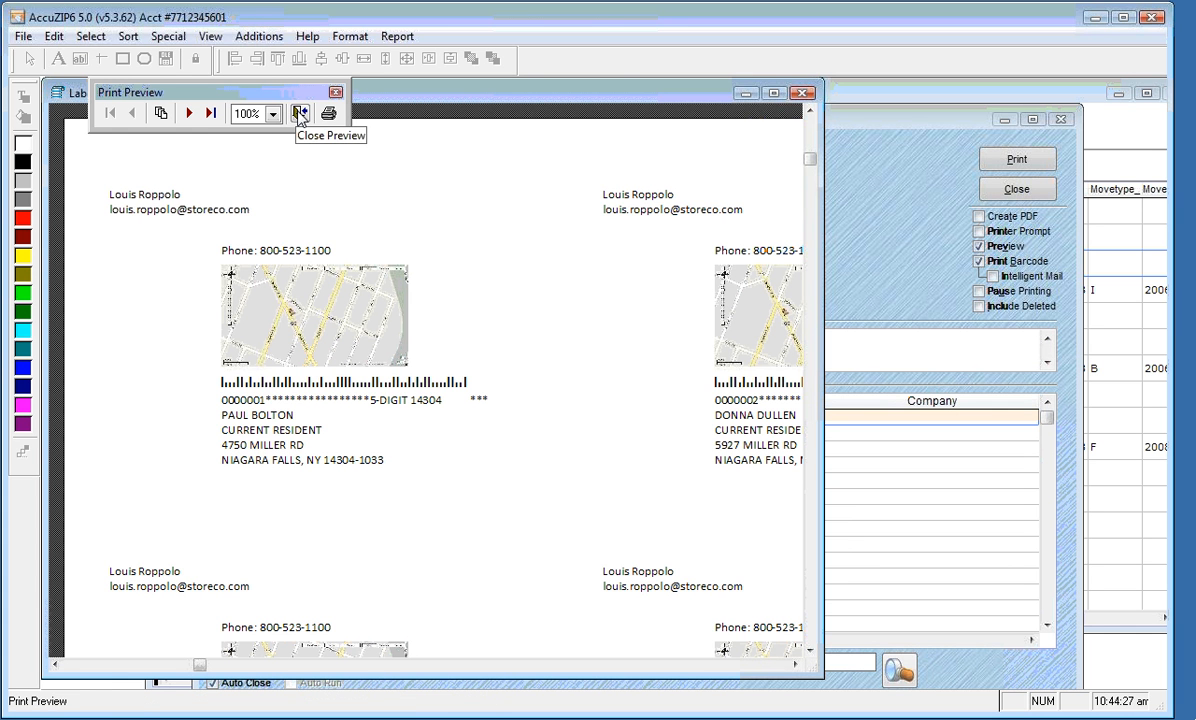
{"action": "left_click", "coordinate": [300, 113]}
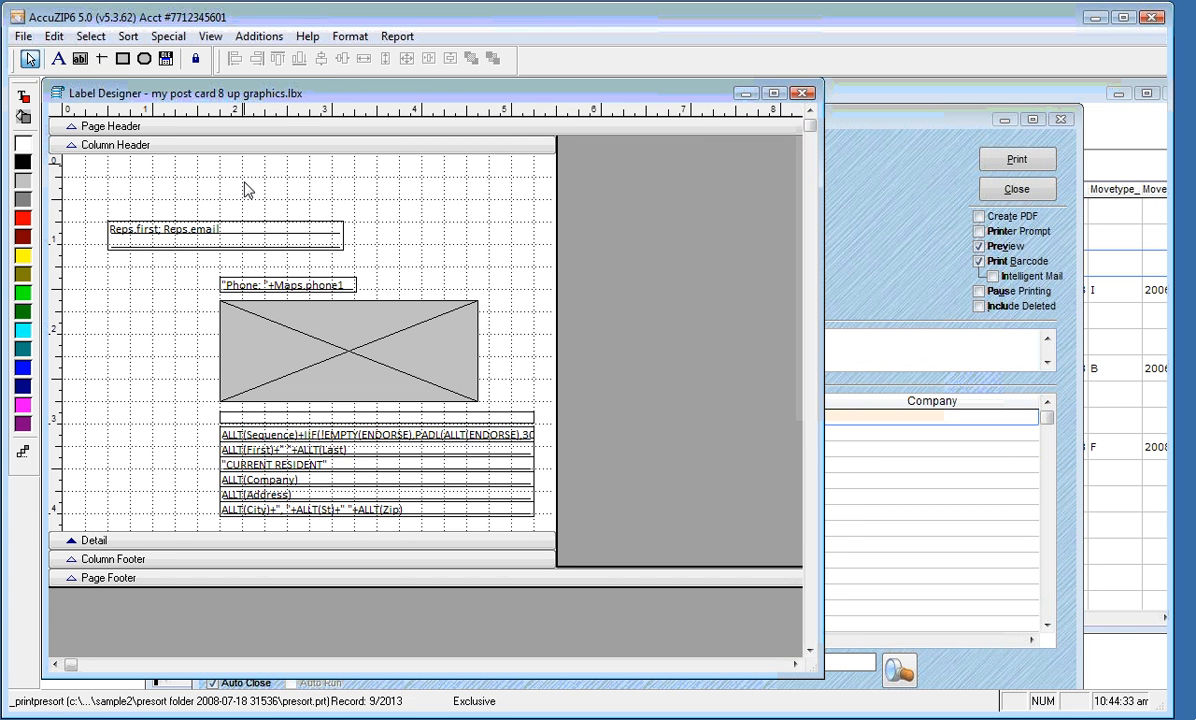
{"action": "left_click", "coordinate": [81, 60]}
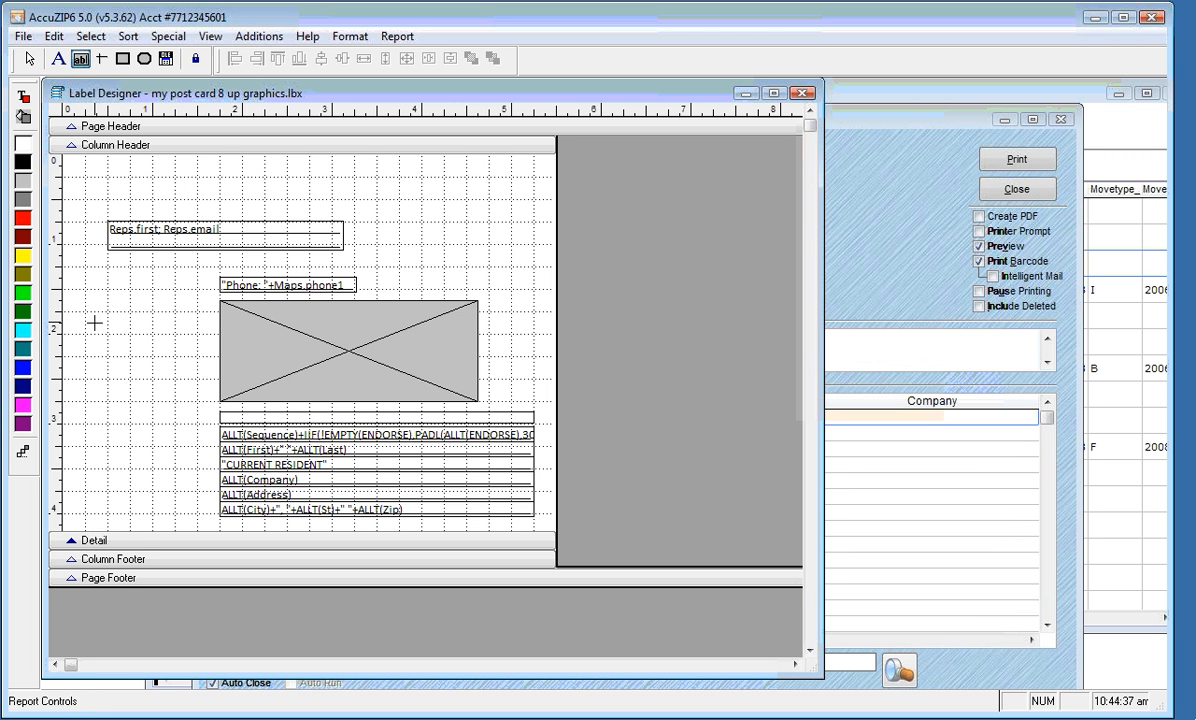
{"action": "left_click_drag", "start_coordinate": [94, 322], "coordinate": [152, 337]}
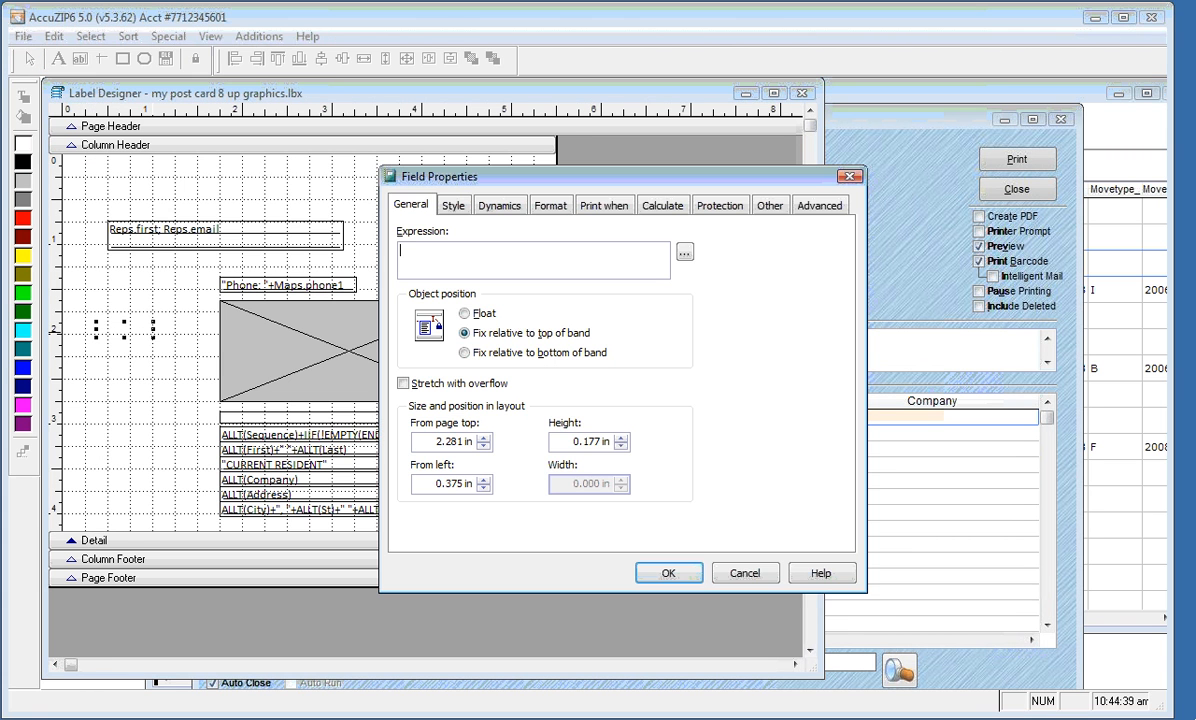
Set the new field's expression to id and its font to bold Calibri 10
{"action": "left_click", "coordinate": [684, 256]}
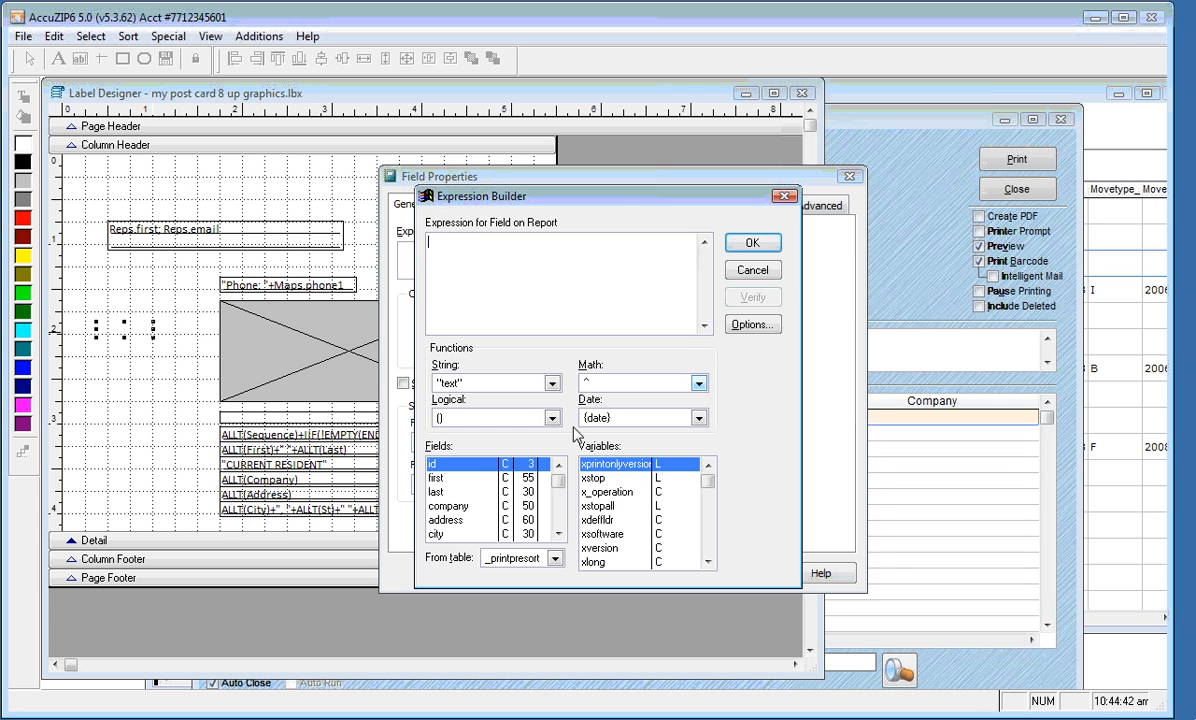
{"action": "double_click", "coordinate": [462, 470]}
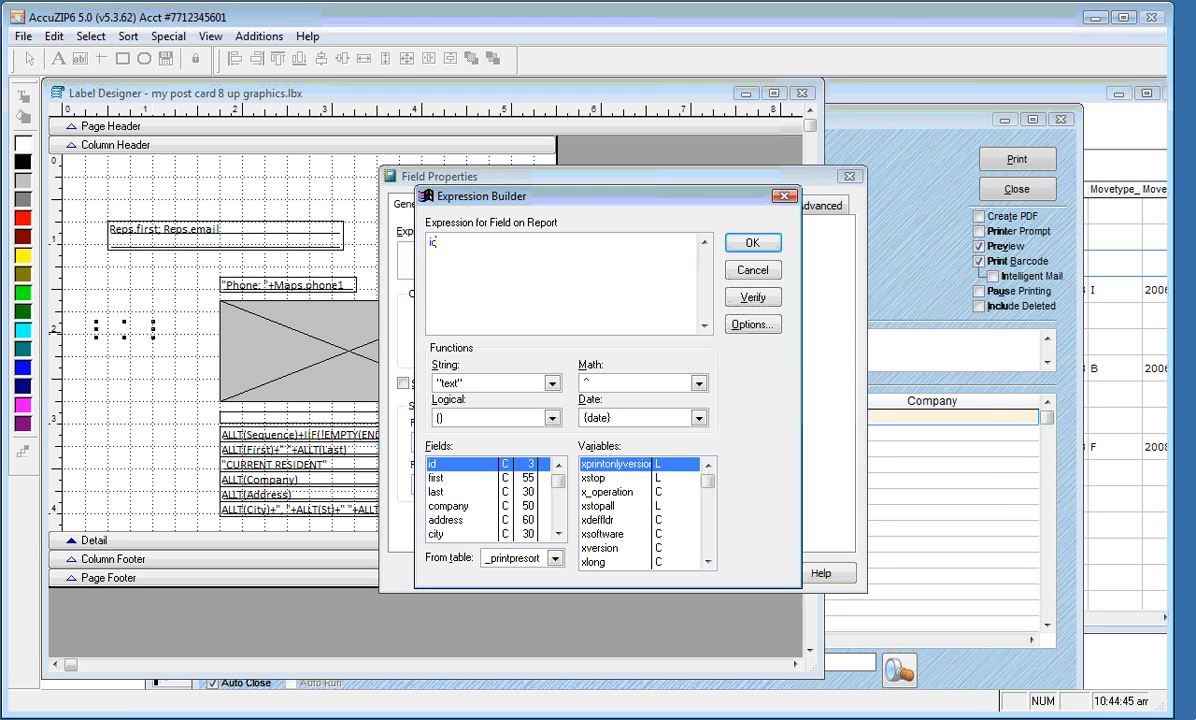
{"action": "left_click", "coordinate": [752, 243]}
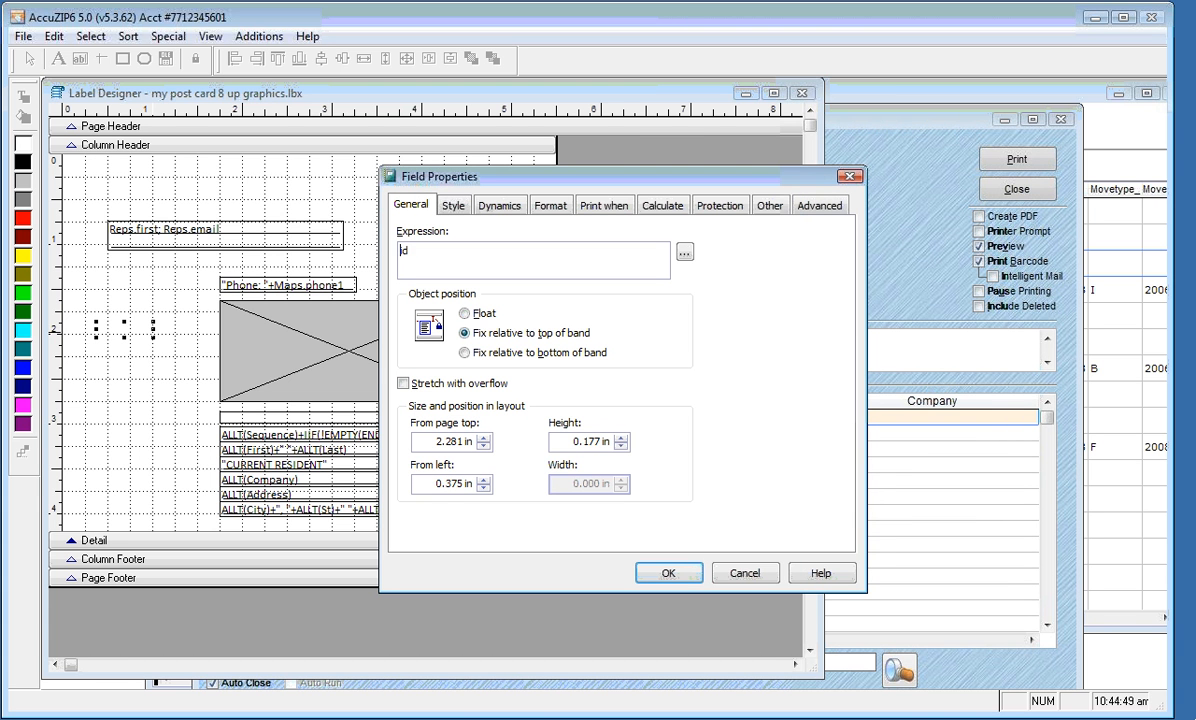
{"action": "left_click", "coordinate": [453, 206]}
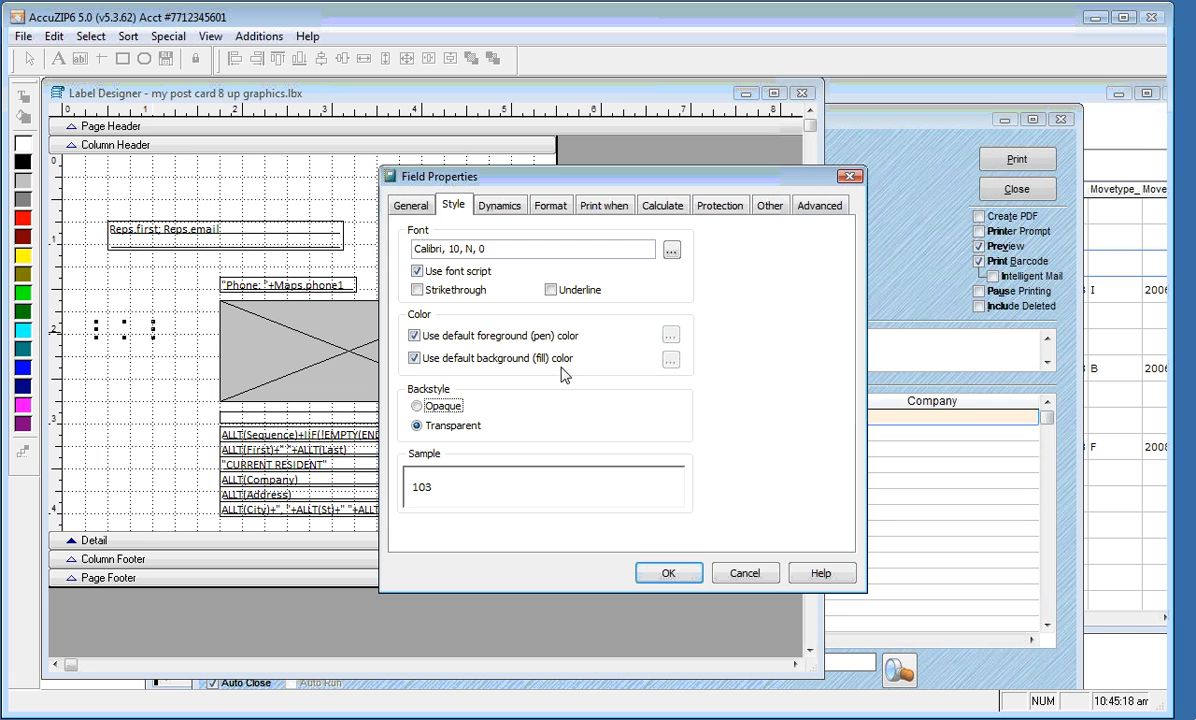
{"action": "left_click", "coordinate": [671, 251]}
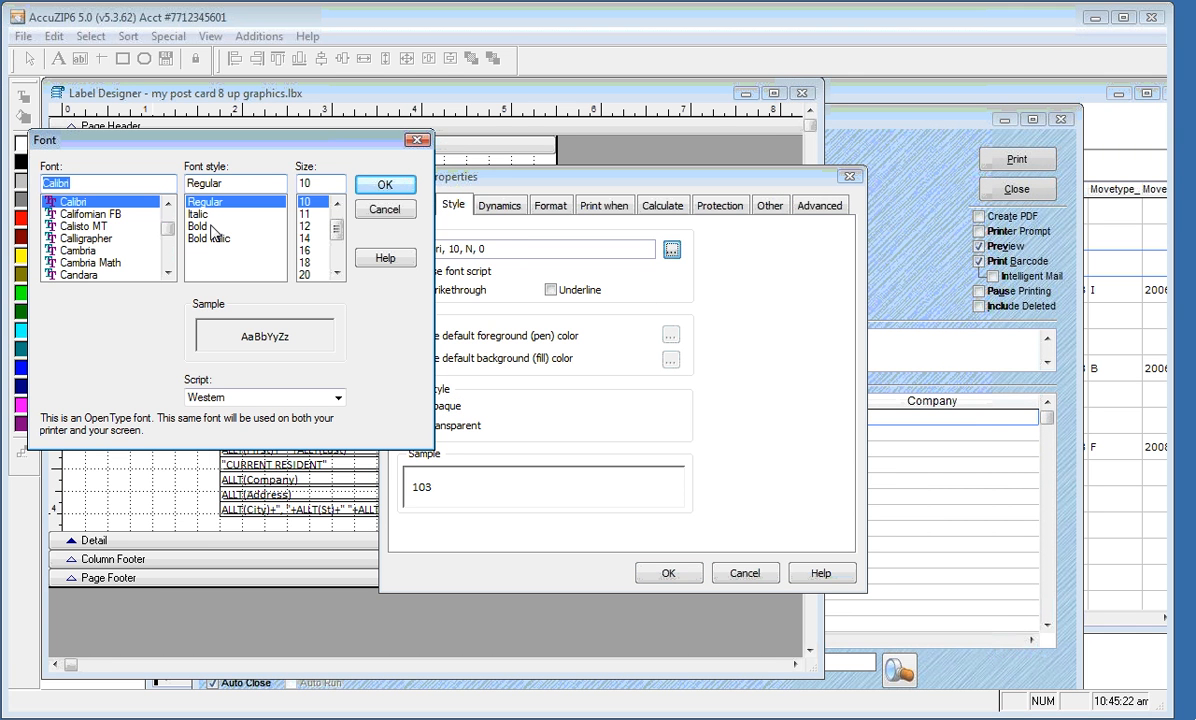
{"action": "left_click", "coordinate": [211, 228]}
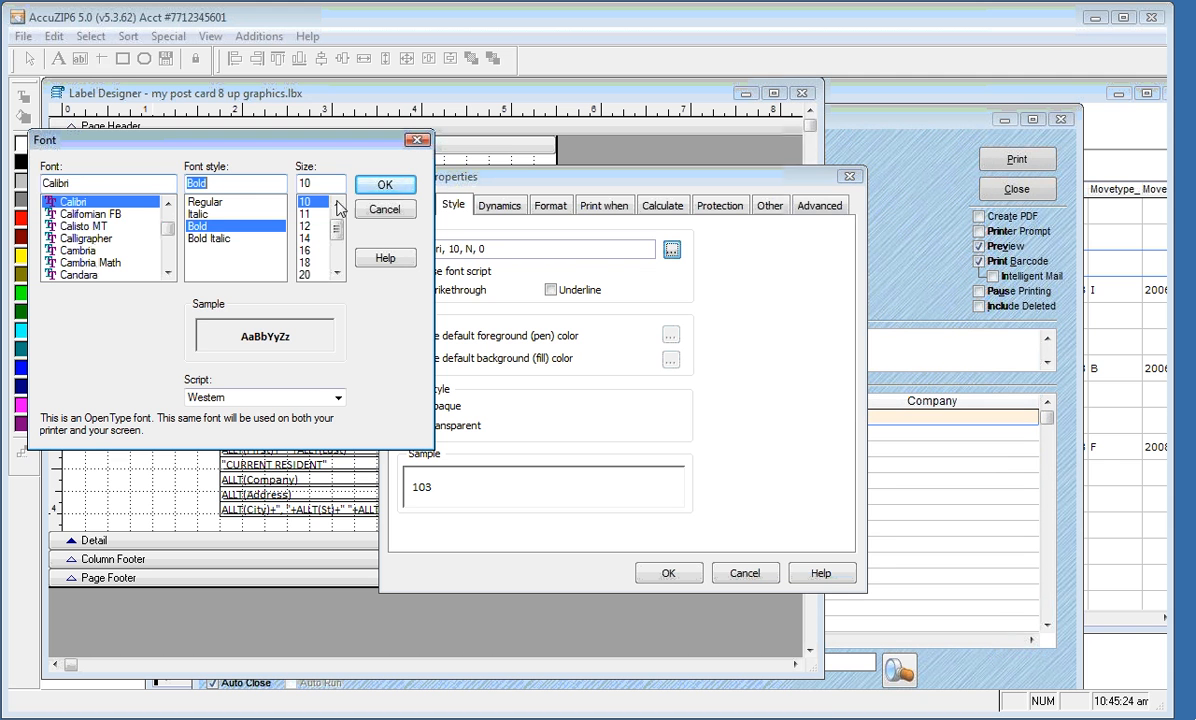
{"action": "left_click", "coordinate": [380, 187]}
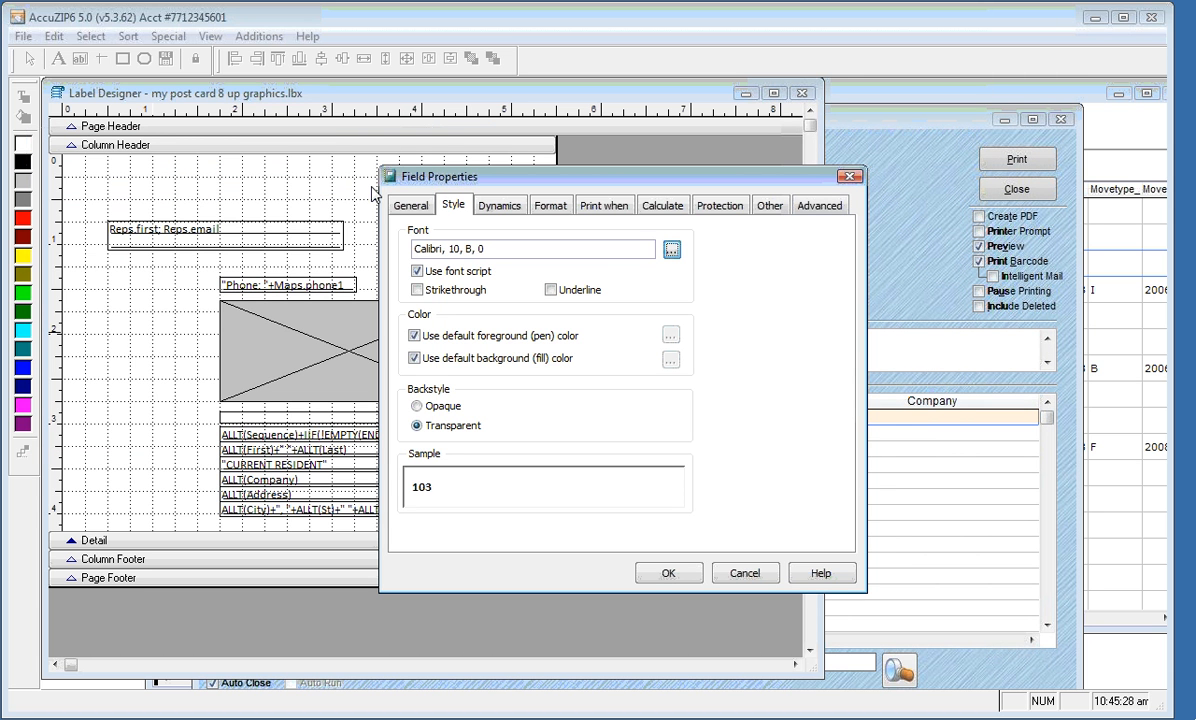
{"action": "left_click", "coordinate": [669, 577]}
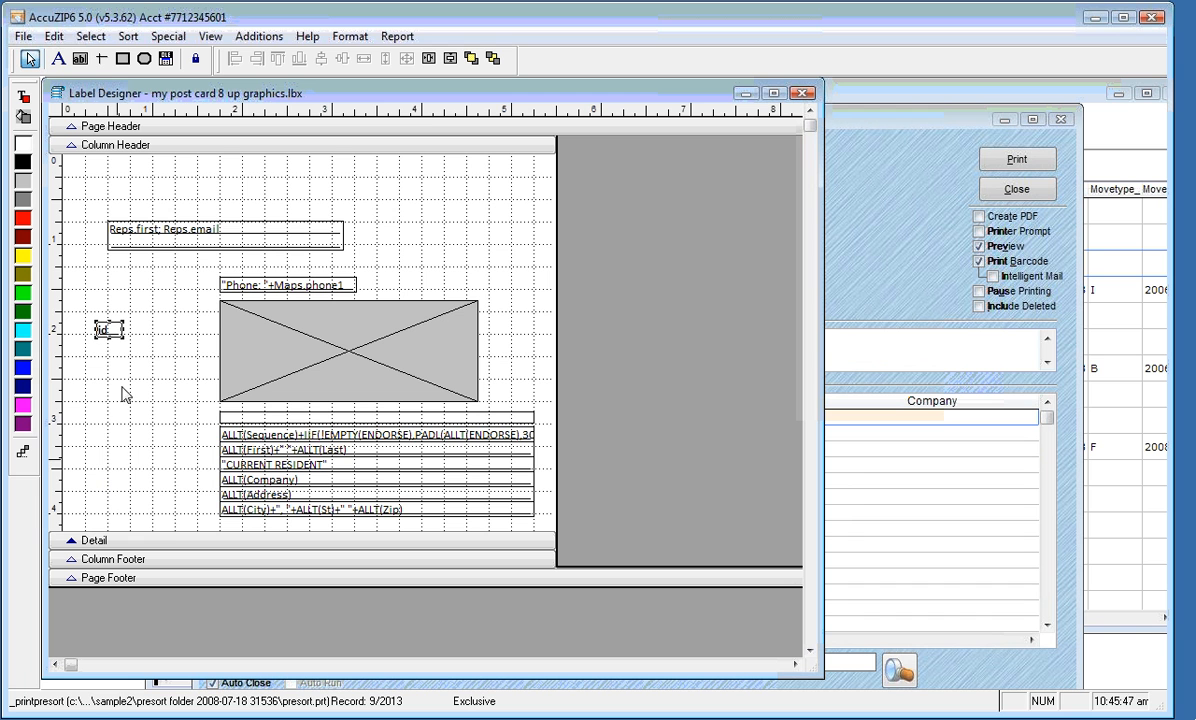
Move the id field over the map's lower-left corner and nudge it left and down into place
{"action": "left_click_drag", "start_coordinate": [106, 331], "coordinate": [240, 395]}
{"action": "key", "text": "Left"}
{"action": "key", "text": "Left"}
{"action": "key", "text": "Left"}
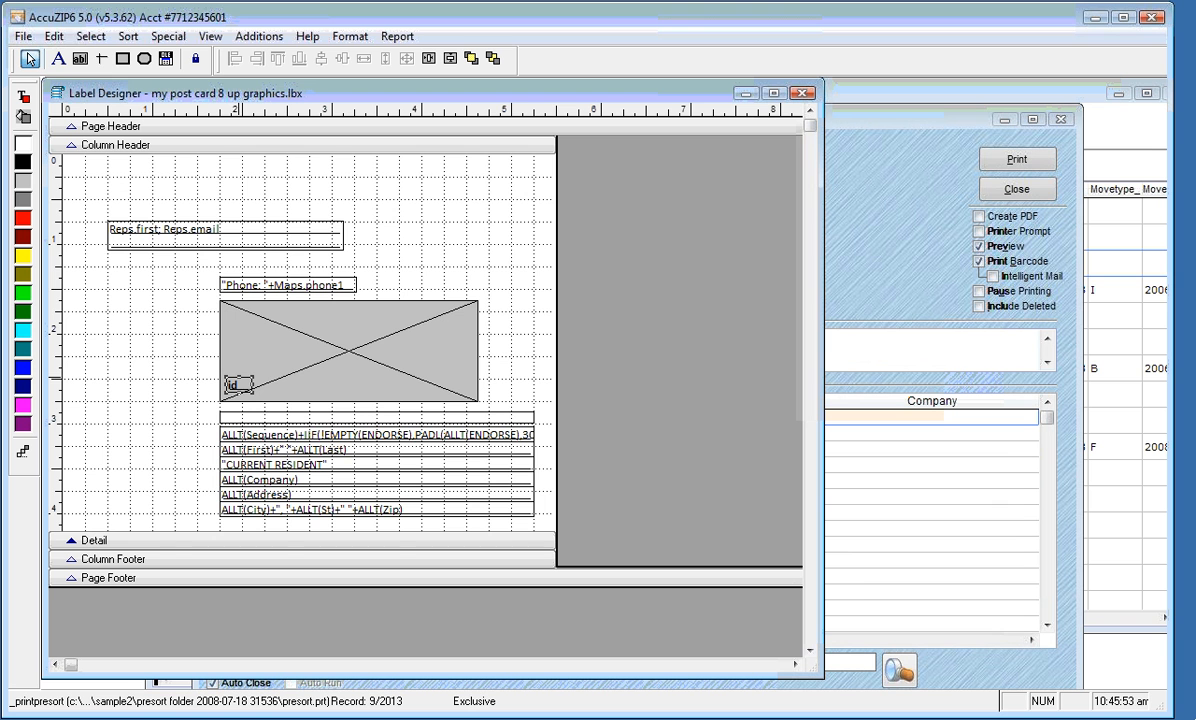
{"action": "key", "text": "Down"}
{"action": "right_click", "coordinate": [448, 163]}
Open Print Preview of the labels with the new id and page forward six pages
{"action": "left_click", "coordinate": [476, 217]}
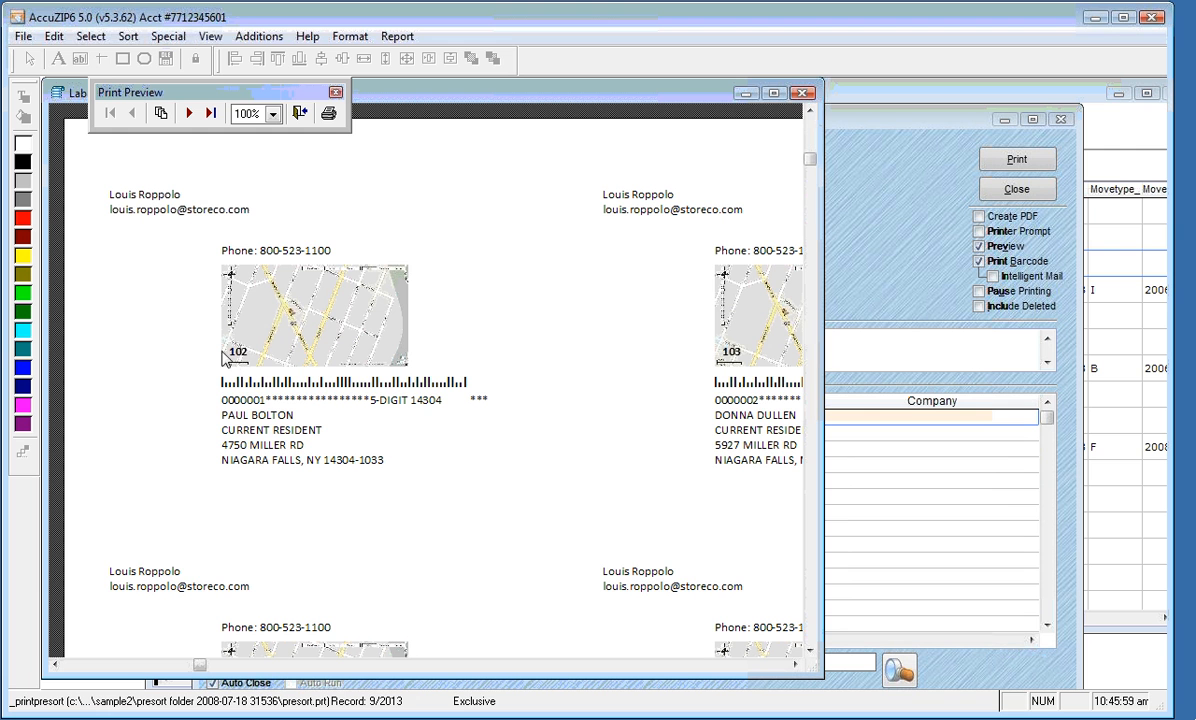
{"action": "left_click", "coordinate": [188, 113]}
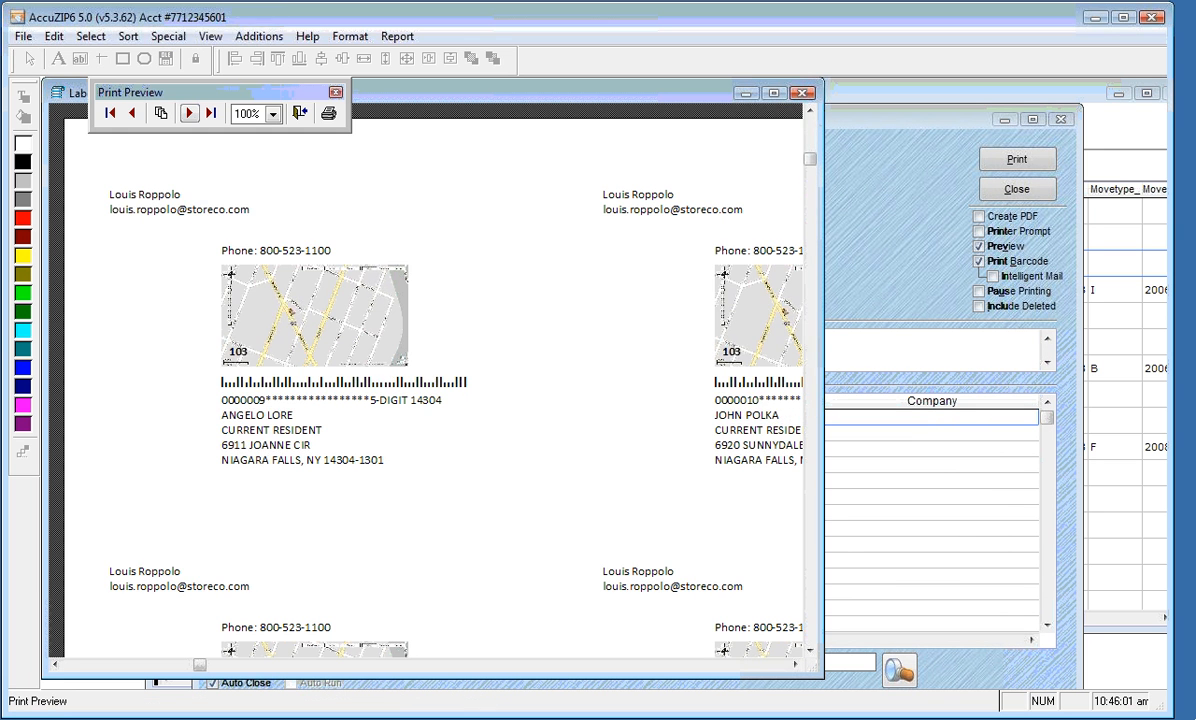
{"action": "left_click", "coordinate": [188, 113]}
{"action": "left_click", "coordinate": [188, 113]}
{"action": "left_click", "coordinate": [188, 113]}
{"action": "left_click", "coordinate": [188, 113]}
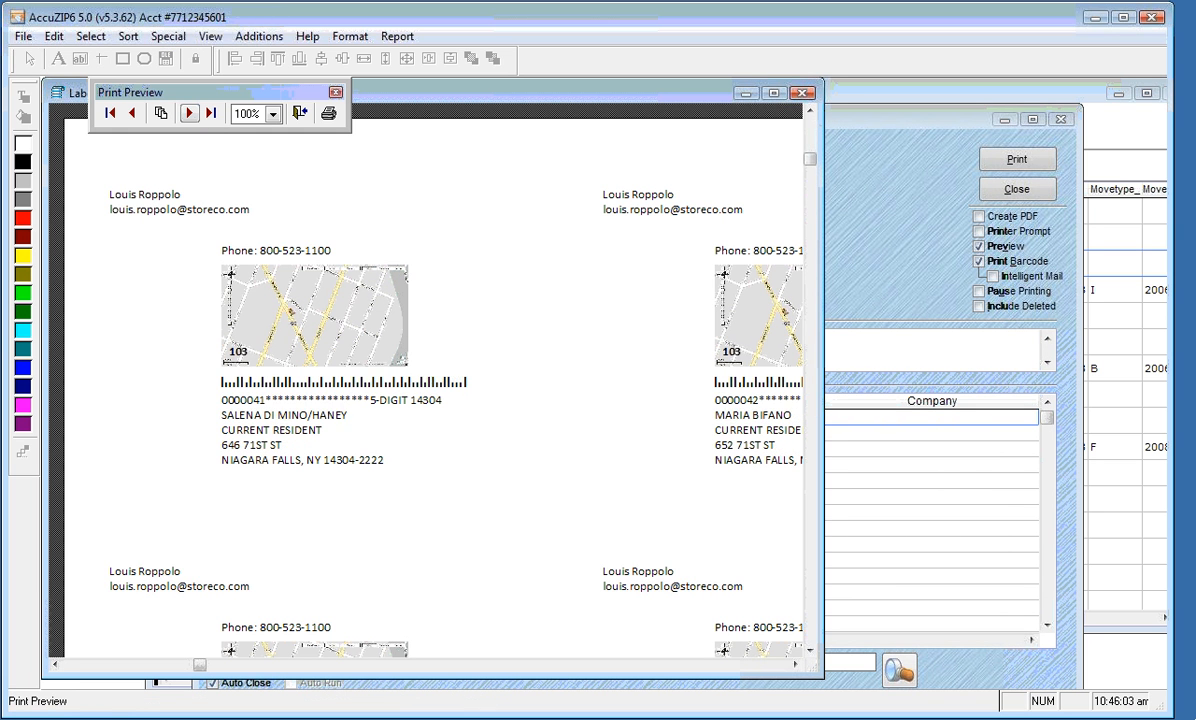
{"action": "left_click", "coordinate": [188, 113]}
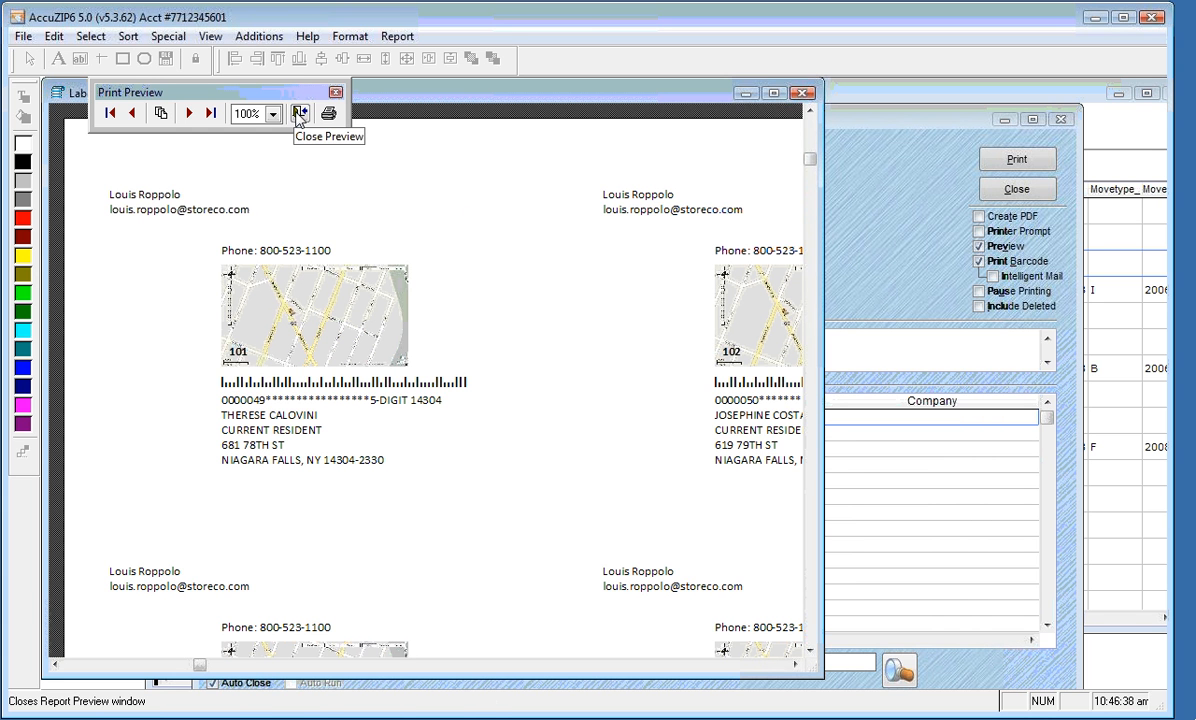
Widen the preview to show the second label column, page forward six more, then close it
{"action": "left_click_drag", "start_coordinate": [820, 466], "coordinate": [984, 466]}
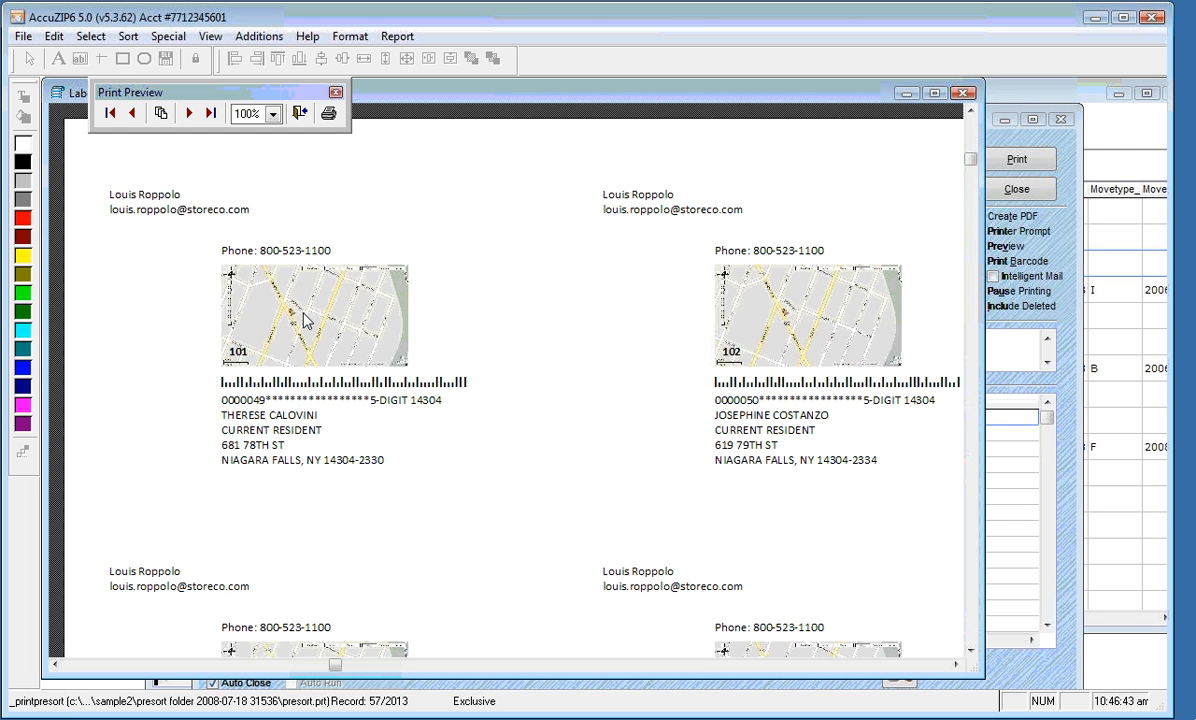
{"action": "left_click", "coordinate": [189, 113]}
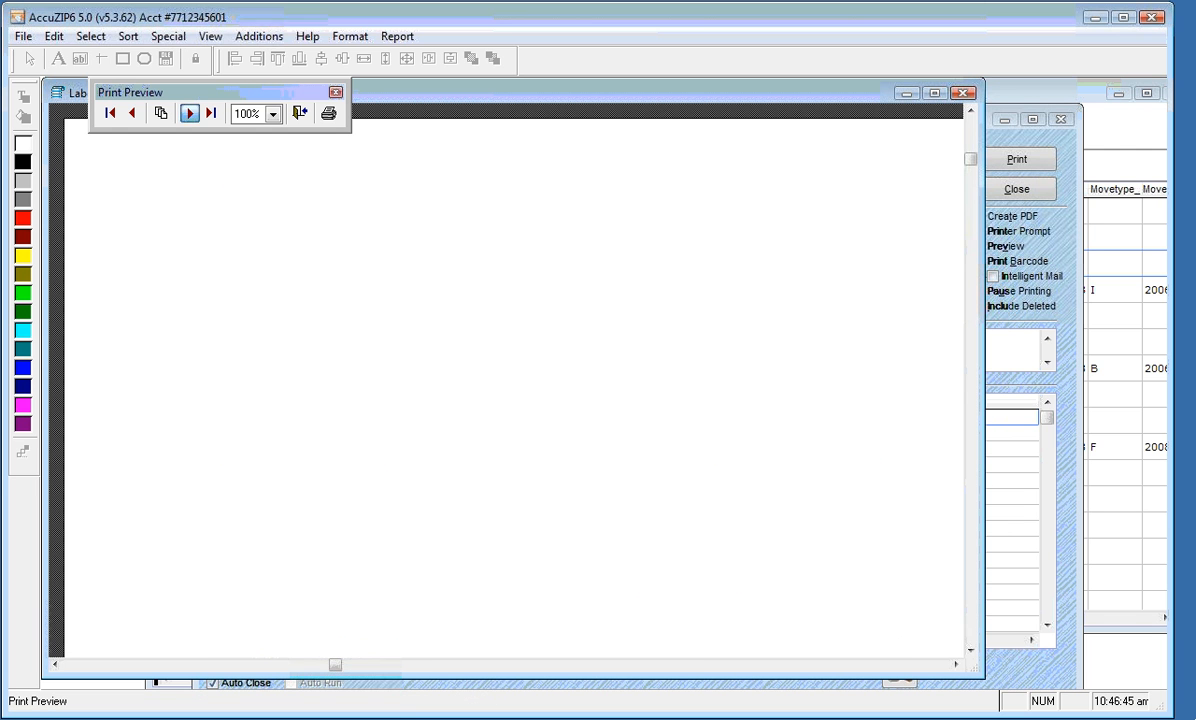
{"action": "left_click", "coordinate": [189, 113]}
{"action": "left_click", "coordinate": [189, 113]}
{"action": "left_click", "coordinate": [189, 113]}
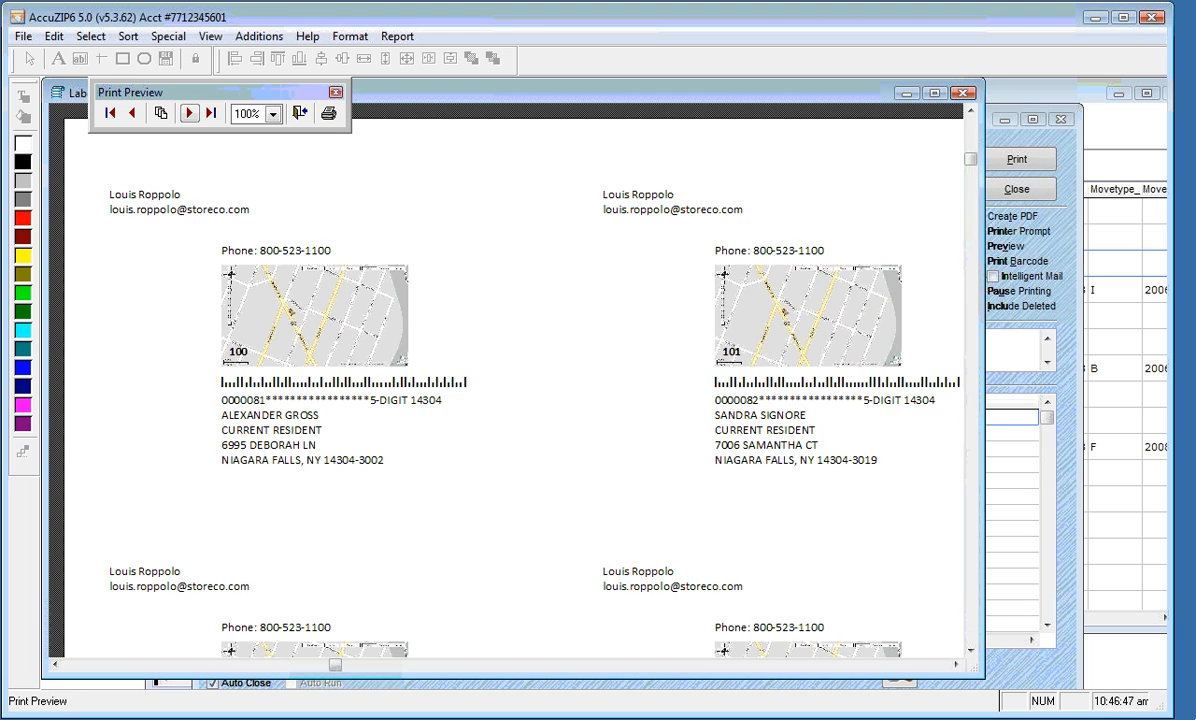
{"action": "left_click", "coordinate": [189, 113]}
{"action": "left_click", "coordinate": [189, 113]}
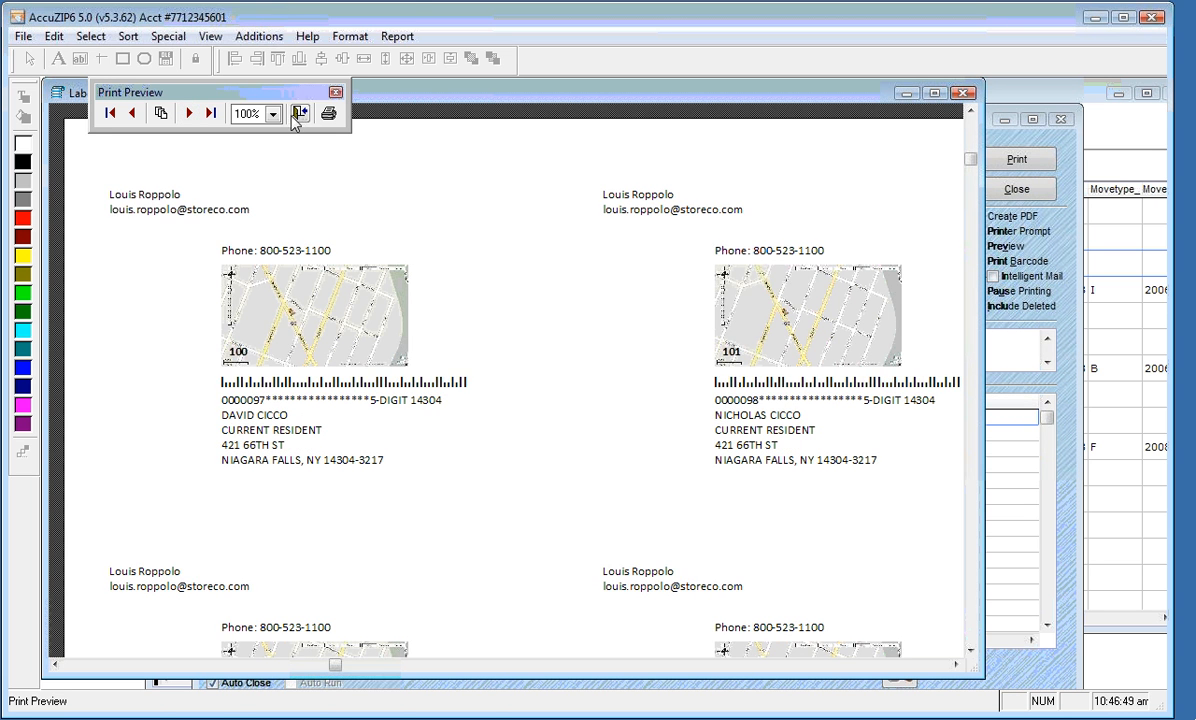
{"action": "left_click", "coordinate": [299, 113]}
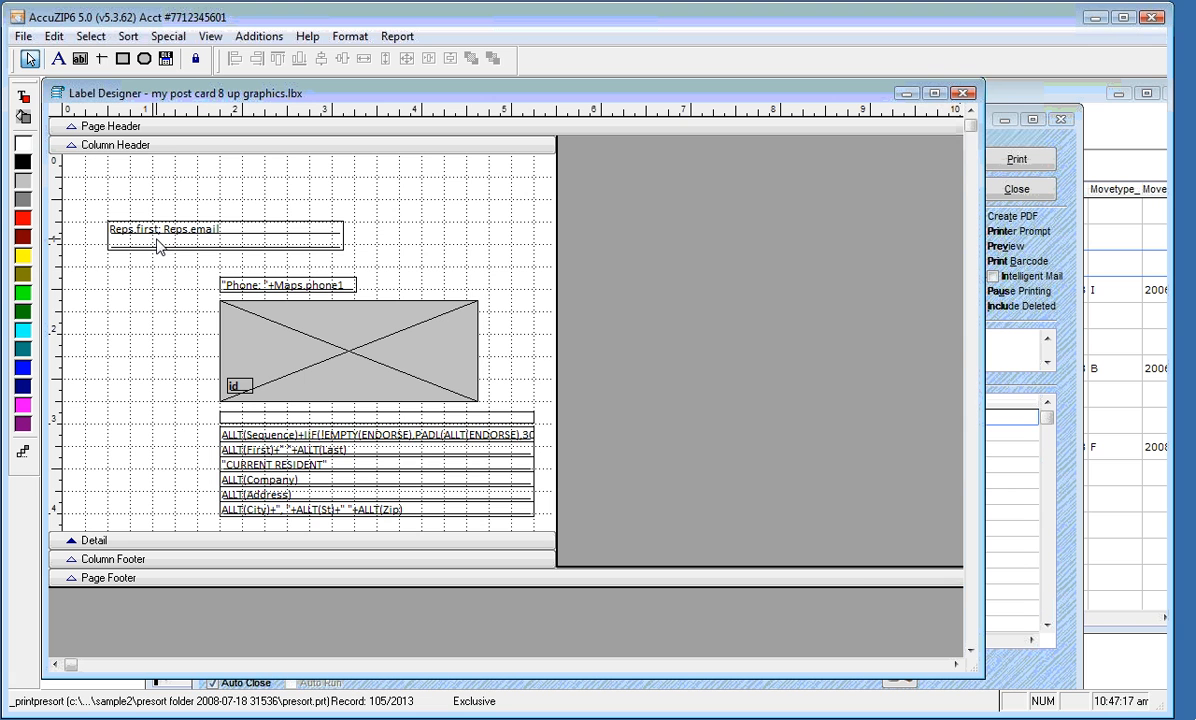
Set the Reps.first; Reps.email field to print only when SEEK(st,"reps") is true
{"action": "double_click", "coordinate": [158, 247]}
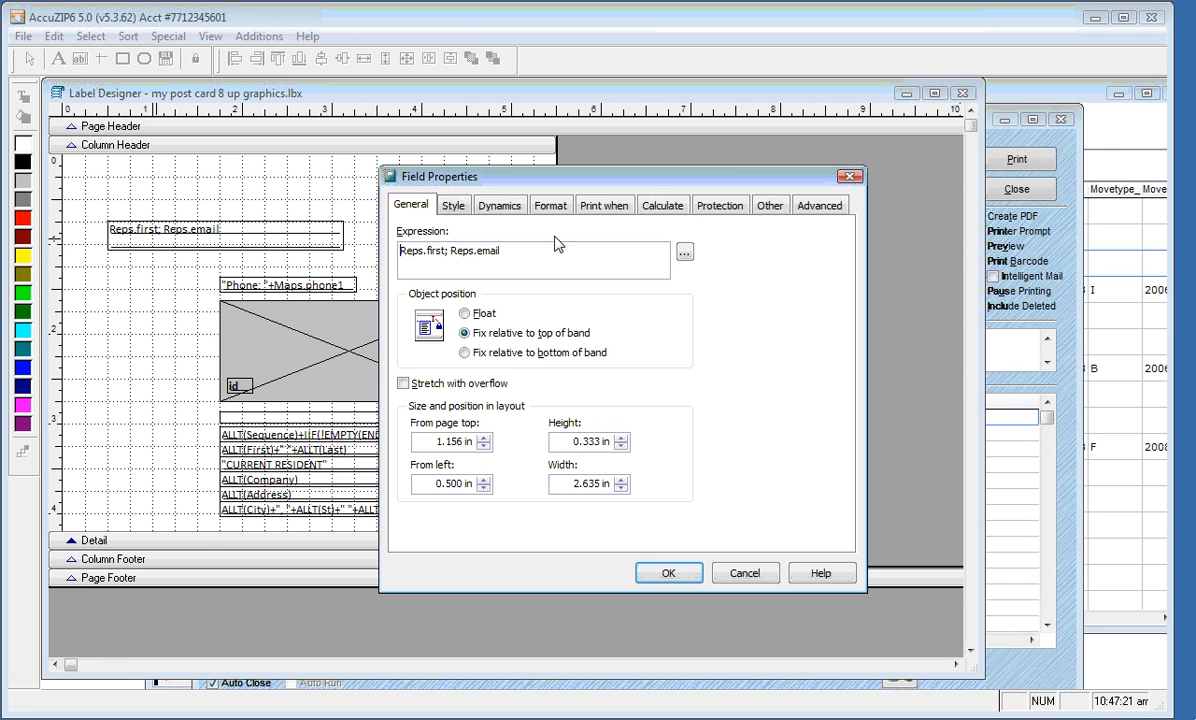
{"action": "left_click", "coordinate": [605, 206]}
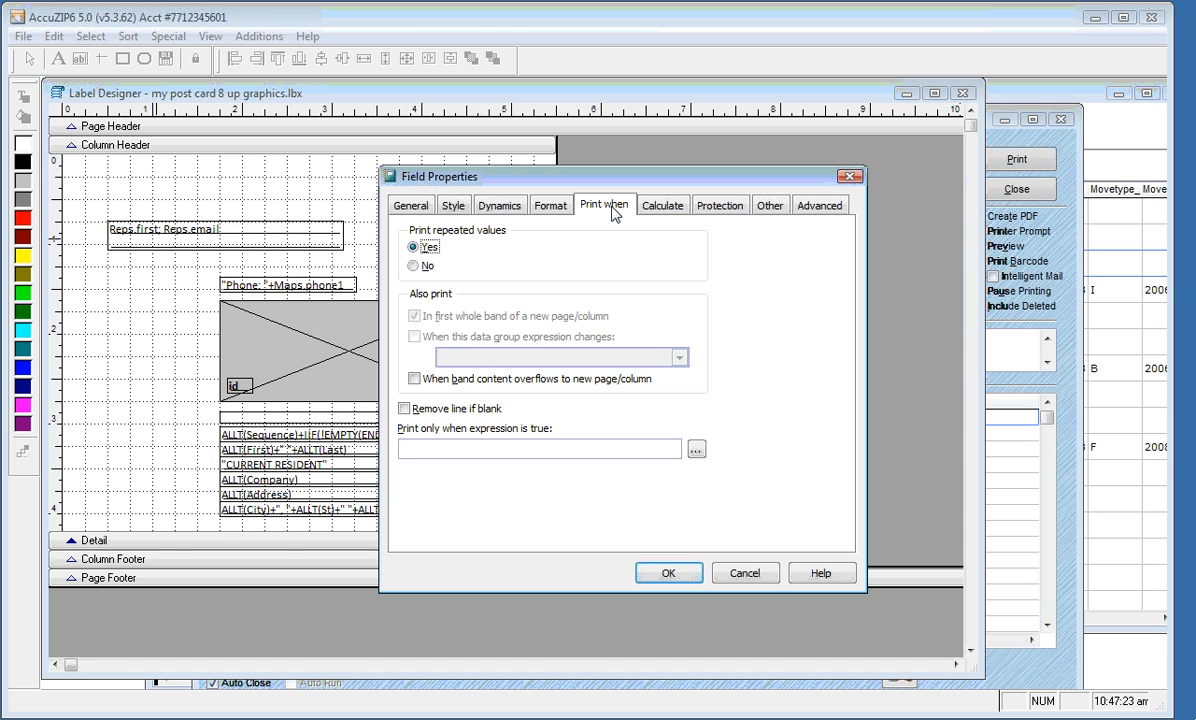
{"action": "left_click", "coordinate": [449, 447]}
{"action": "type", "text": "S"}
{"action": "key", "text": "Caps_Lock"}
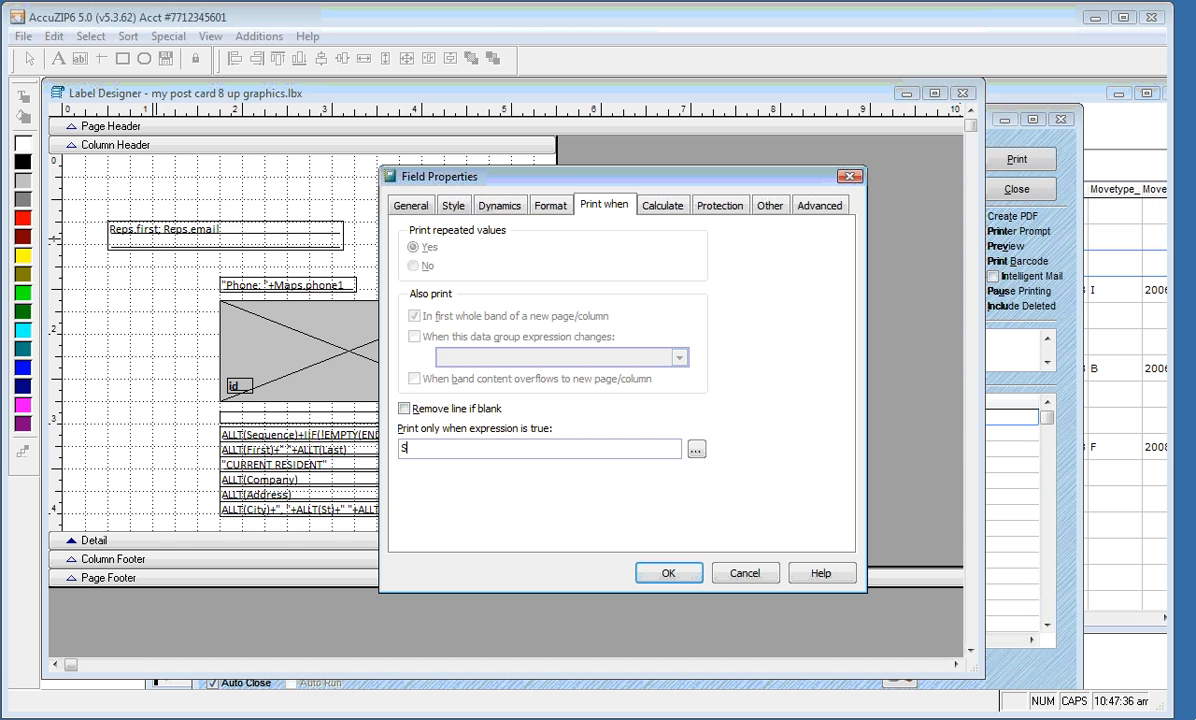
{"action": "type", "text": "EEK("}
{"action": "key", "text": "Caps_Lock"}
{"action": "type", "text": "st"}
{"action": "type", "text": ","}
{"action": "type", "text": "'"}
{"action": "type", "text": "reps\""}
{"action": "type", "text": ")"}
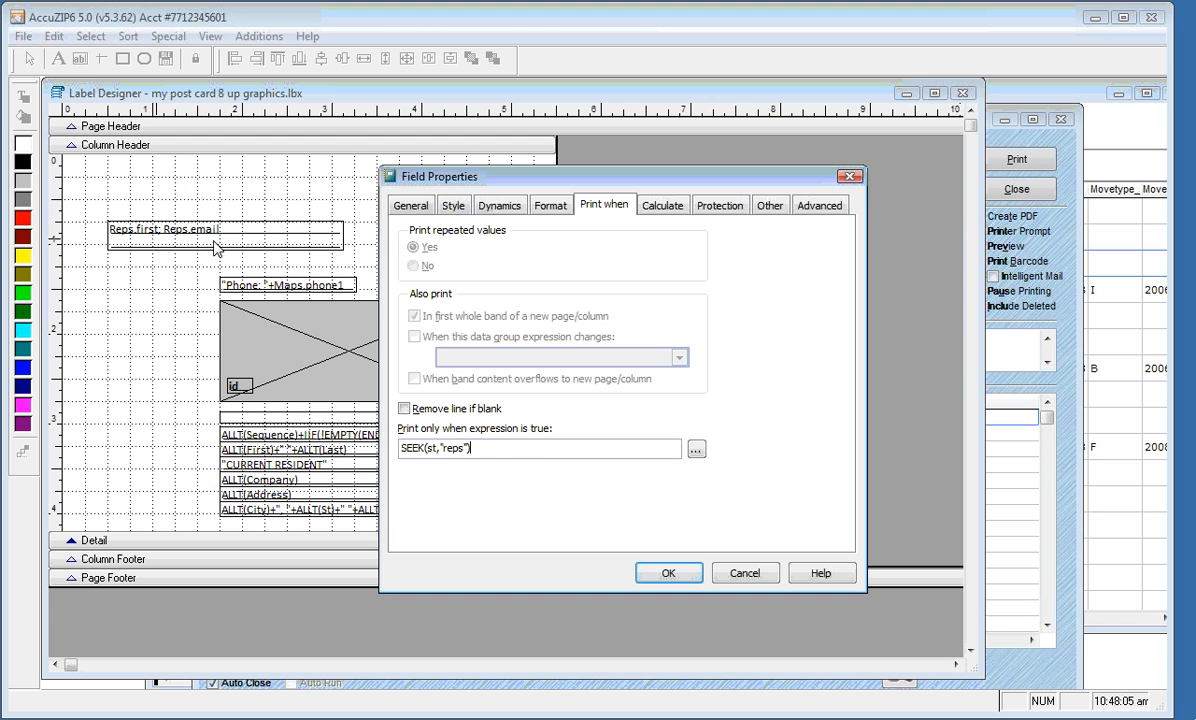
{"action": "left_click", "coordinate": [664, 573]}
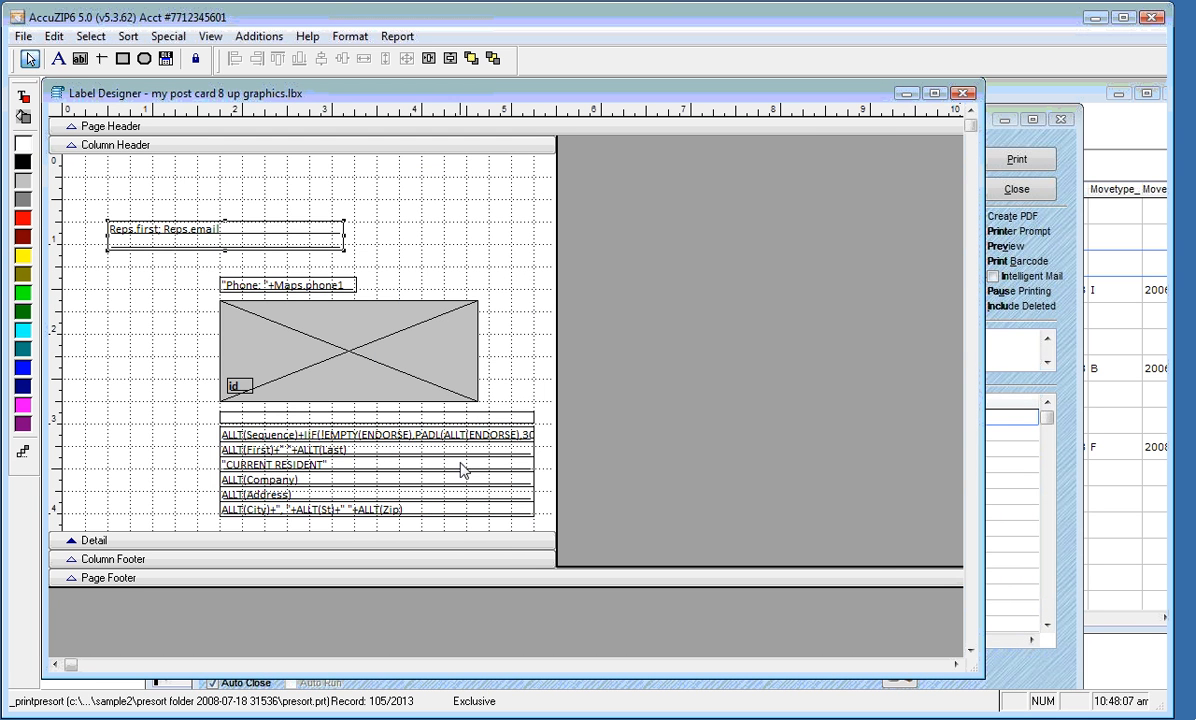
{"action": "left_click", "coordinate": [335, 352]}
Enter SEEK(id,"maps") as the map picture's 'Print only when expression is true' condition
{"action": "left_click", "coordinate": [310, 288]}
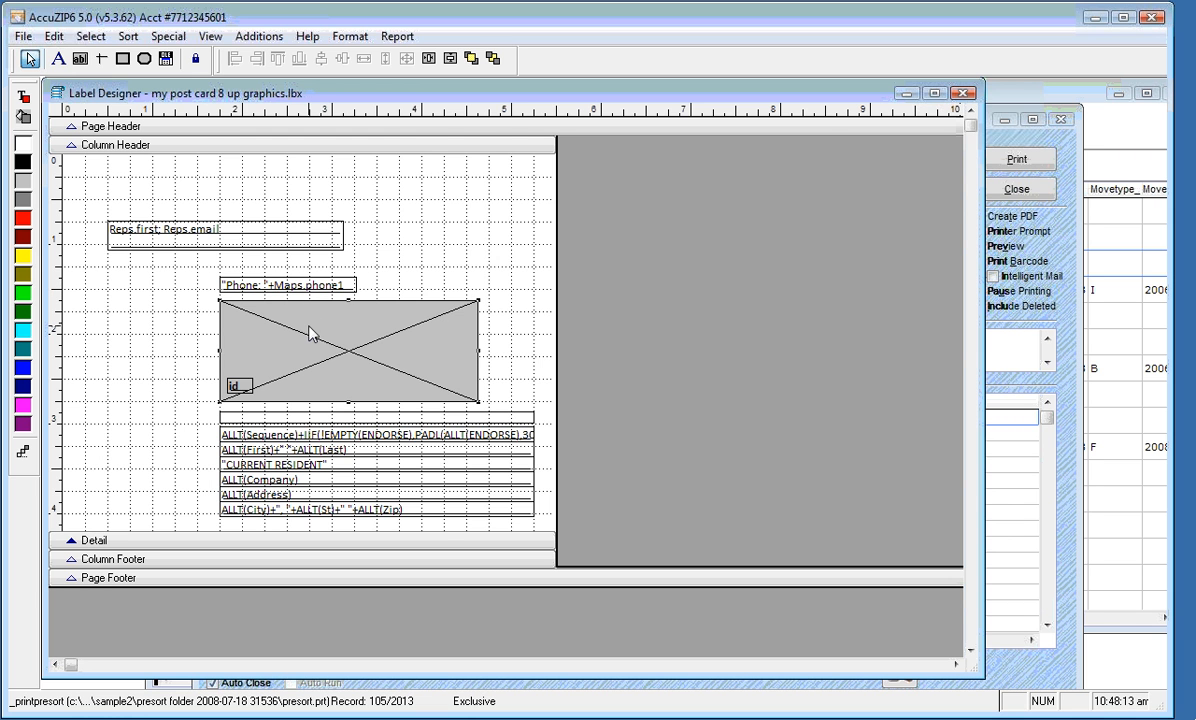
{"action": "double_click", "coordinate": [310, 334]}
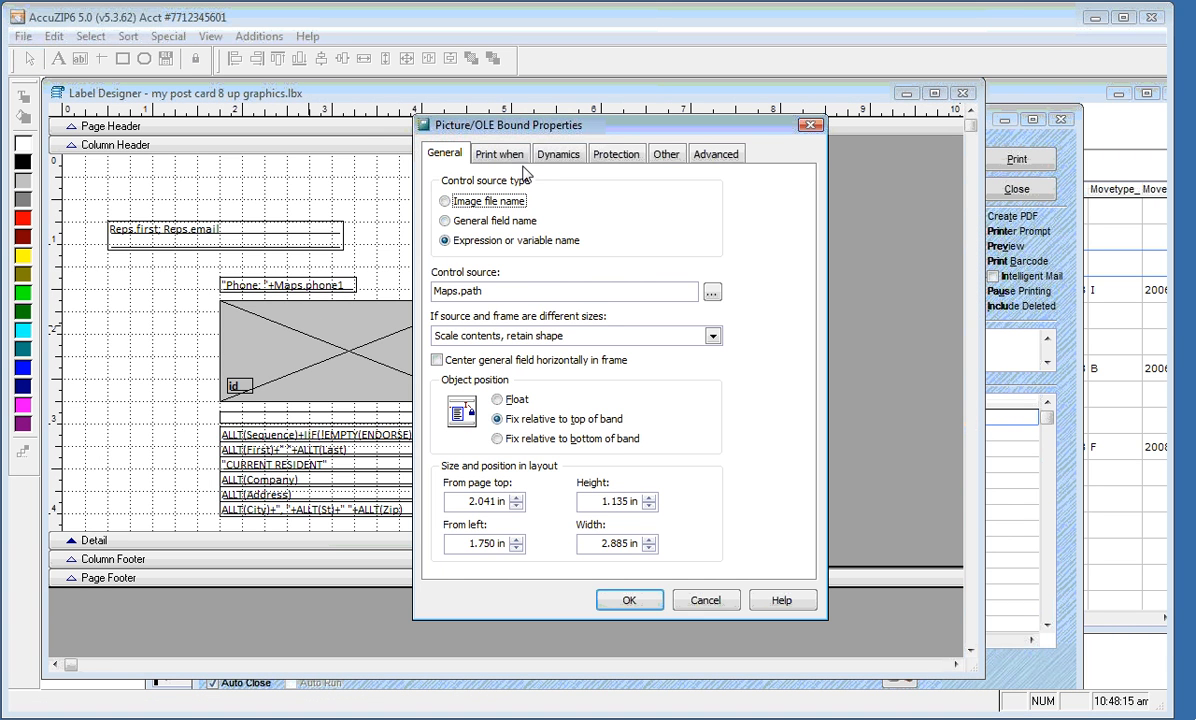
{"action": "left_click", "coordinate": [490, 154]}
{"action": "left_click", "coordinate": [463, 404]}
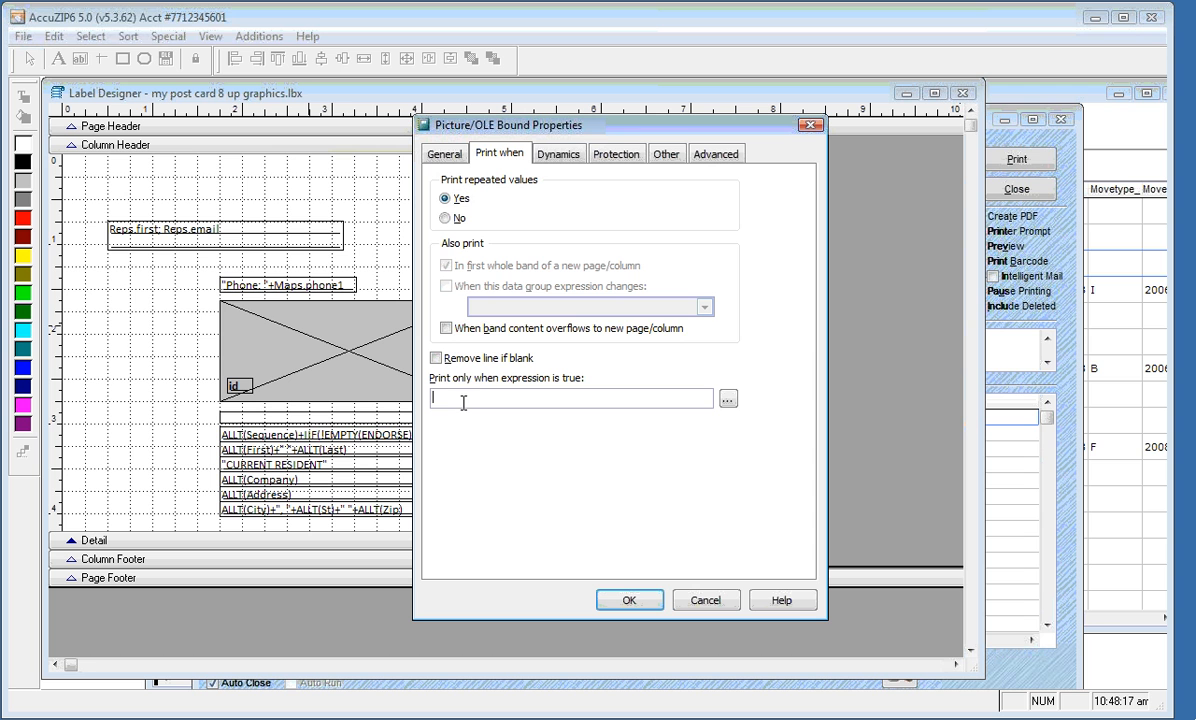
{"action": "key", "text": "Caps_Lock"}
{"action": "type", "text": "SEEK("}
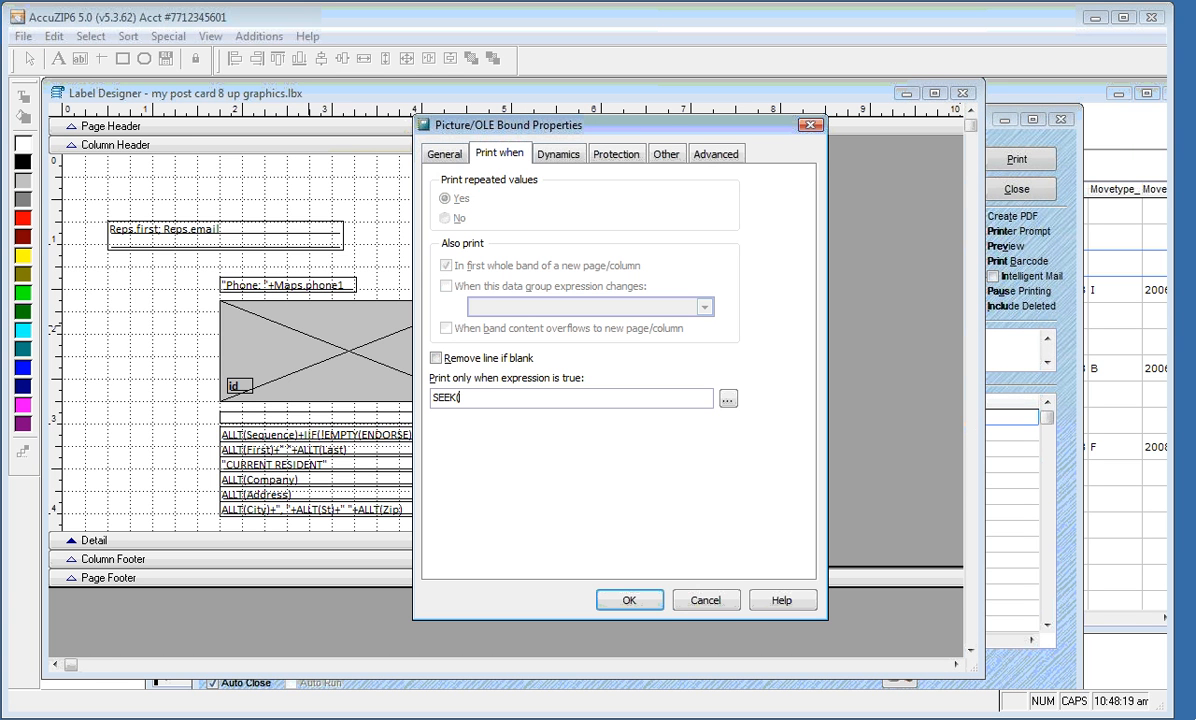
{"action": "key", "text": "Caps_Lock"}
{"action": "type", "text": "(id"}
{"action": "type", "text": ",\"maps\")"}
Confirm the map's print condition and open Print Preview of the post cards
{"action": "left_click", "coordinate": [622, 601]}
{"action": "right_click", "coordinate": [424, 246]}
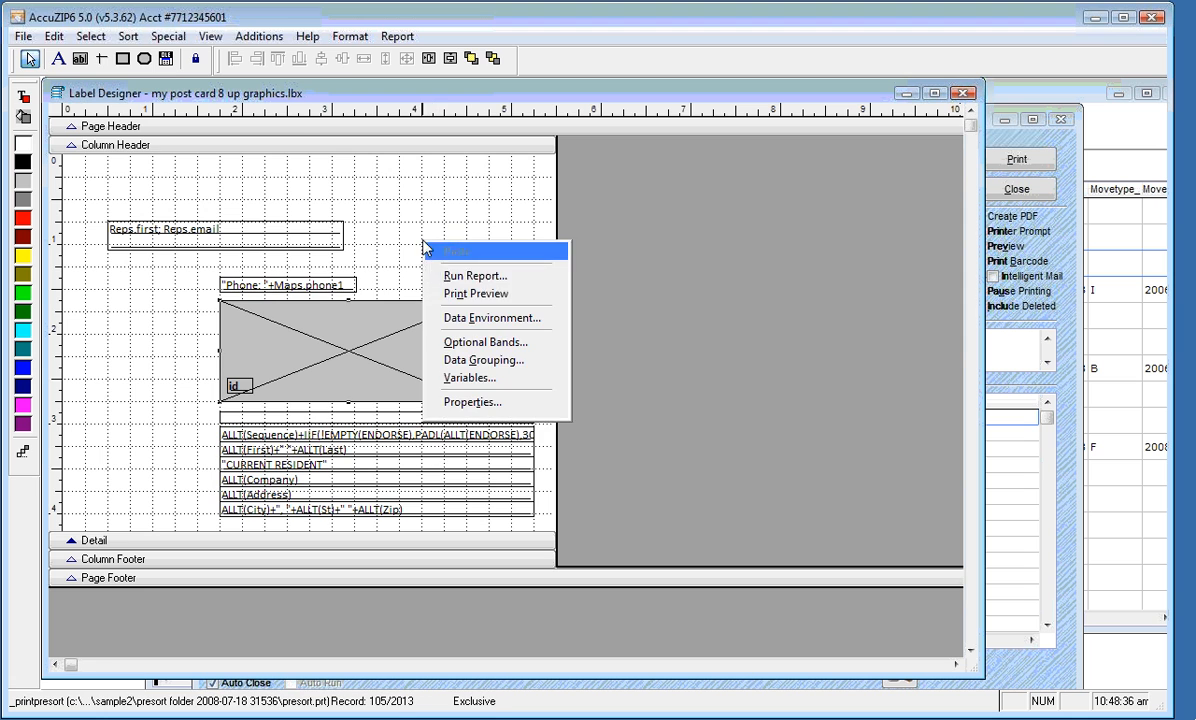
{"action": "left_click", "coordinate": [490, 293]}
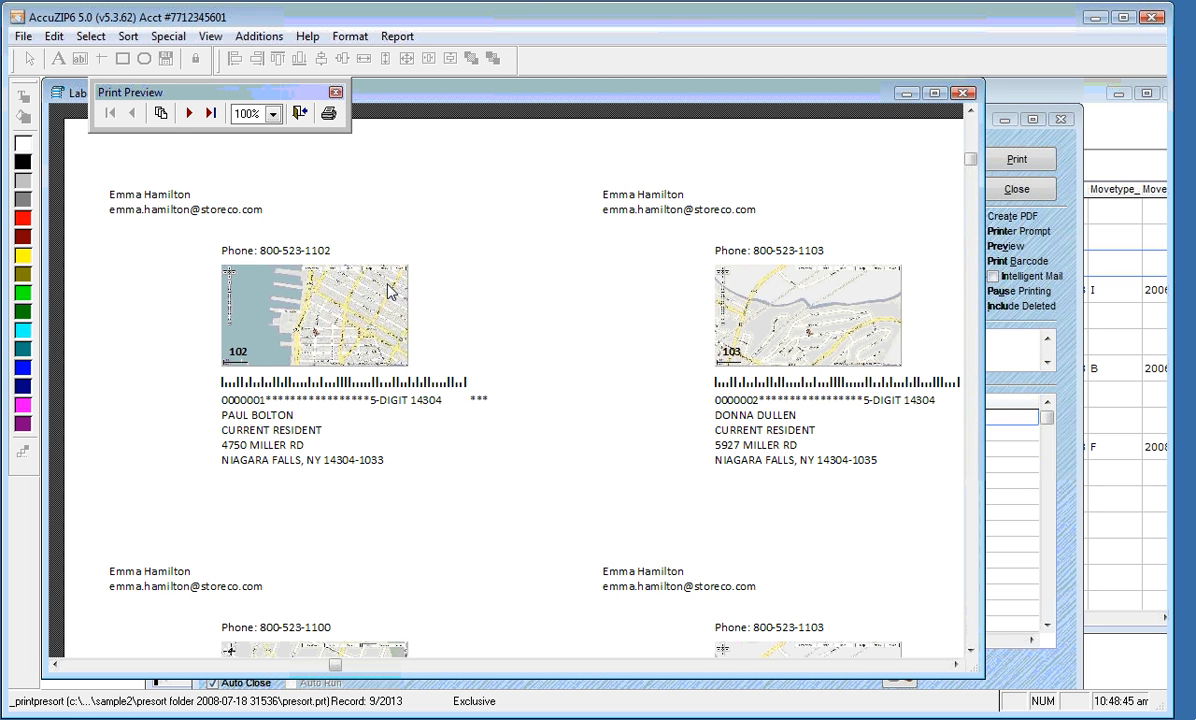
Jump to page 246, check nearby pages for rep details and maps, then close the preview
{"action": "left_click", "coordinate": [161, 113]}
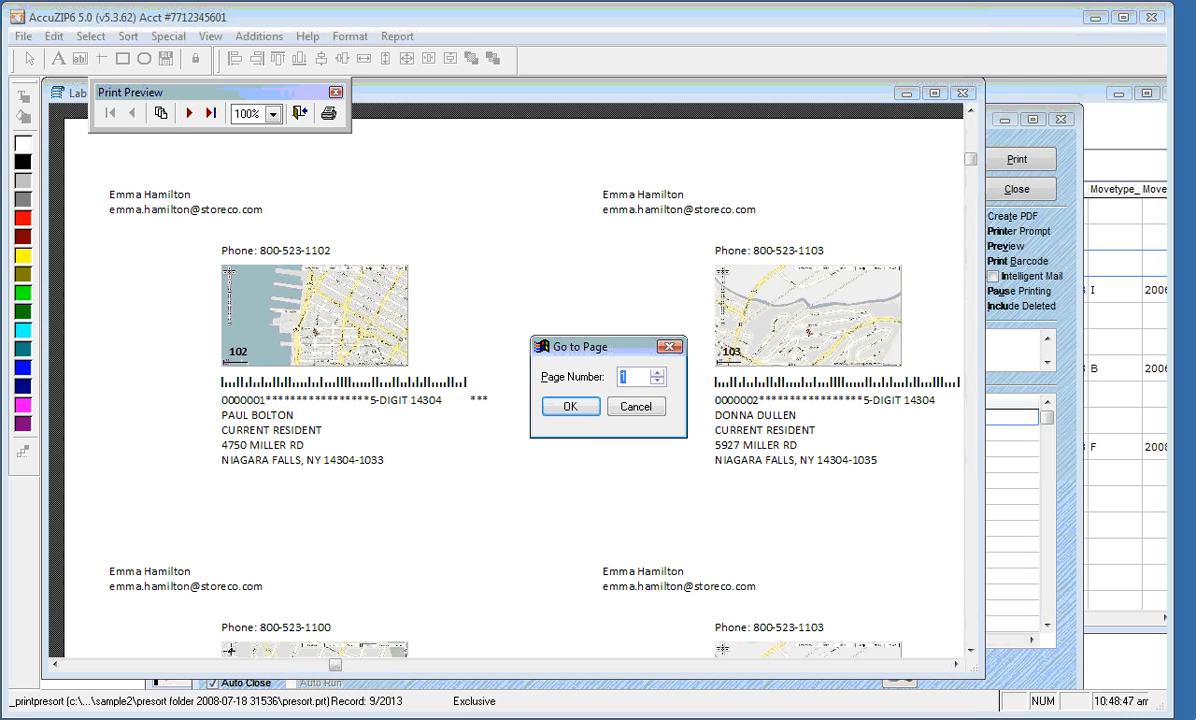
{"action": "type", "text": "246"}
{"action": "left_click", "coordinate": [548, 409]}
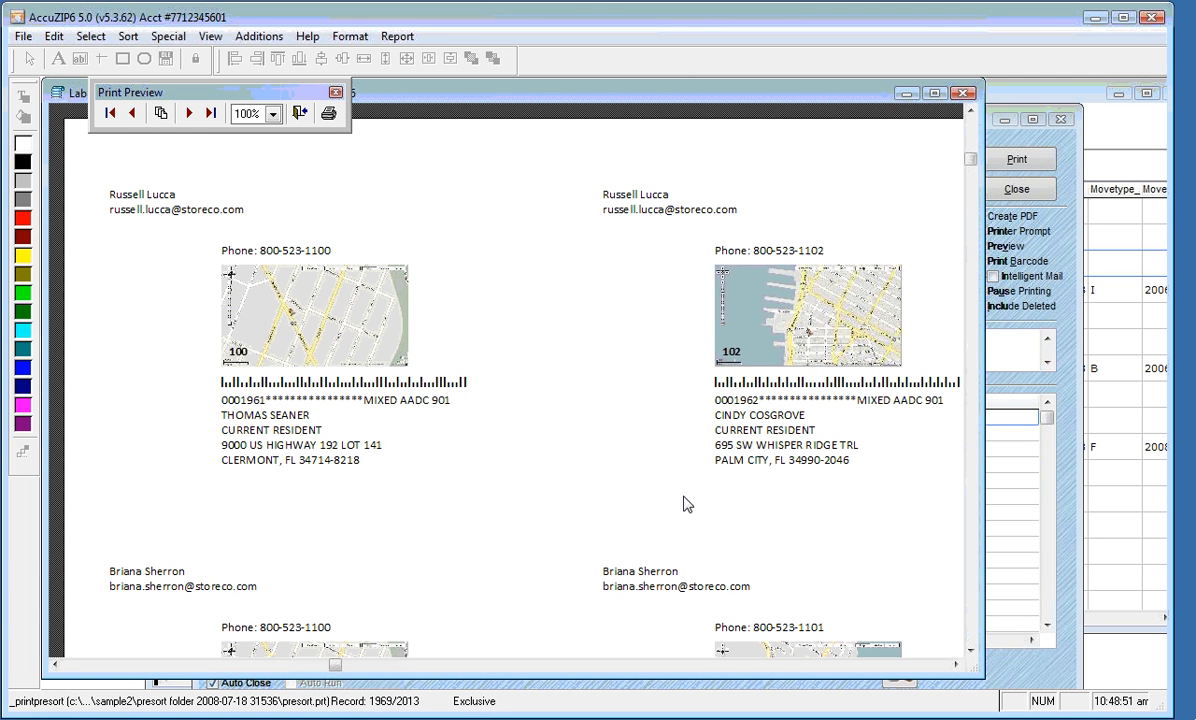
{"action": "left_click", "coordinate": [970, 648]}
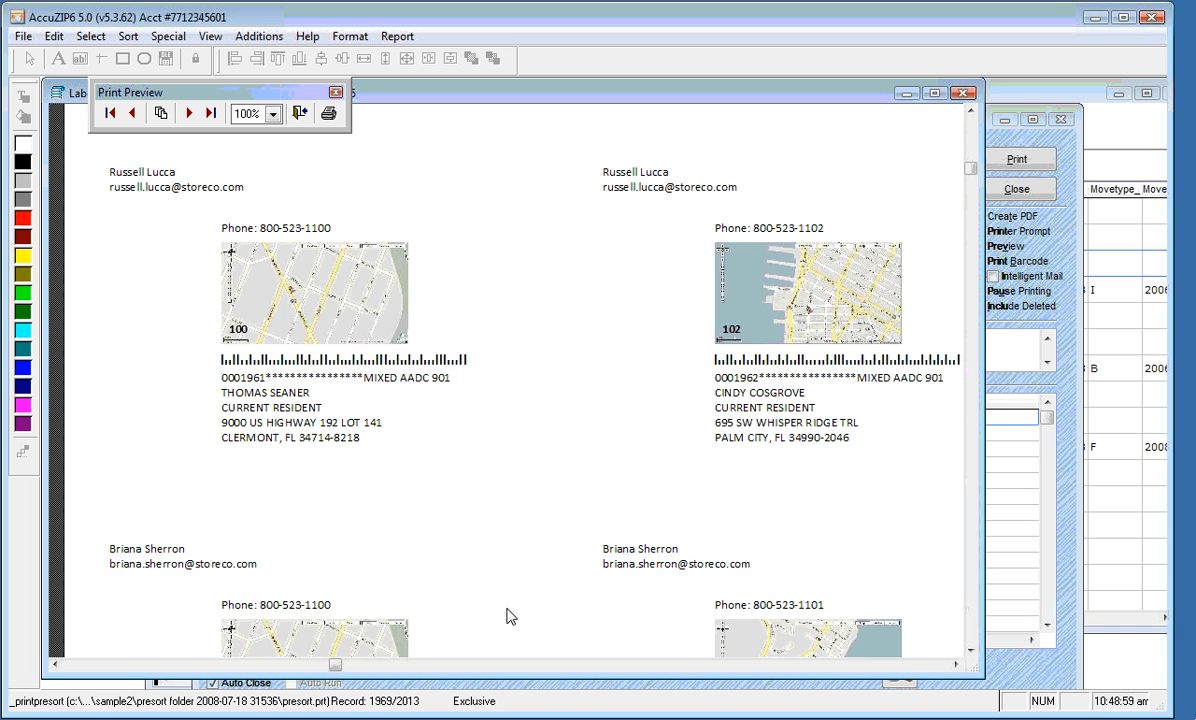
{"action": "left_click", "coordinate": [970, 652]}
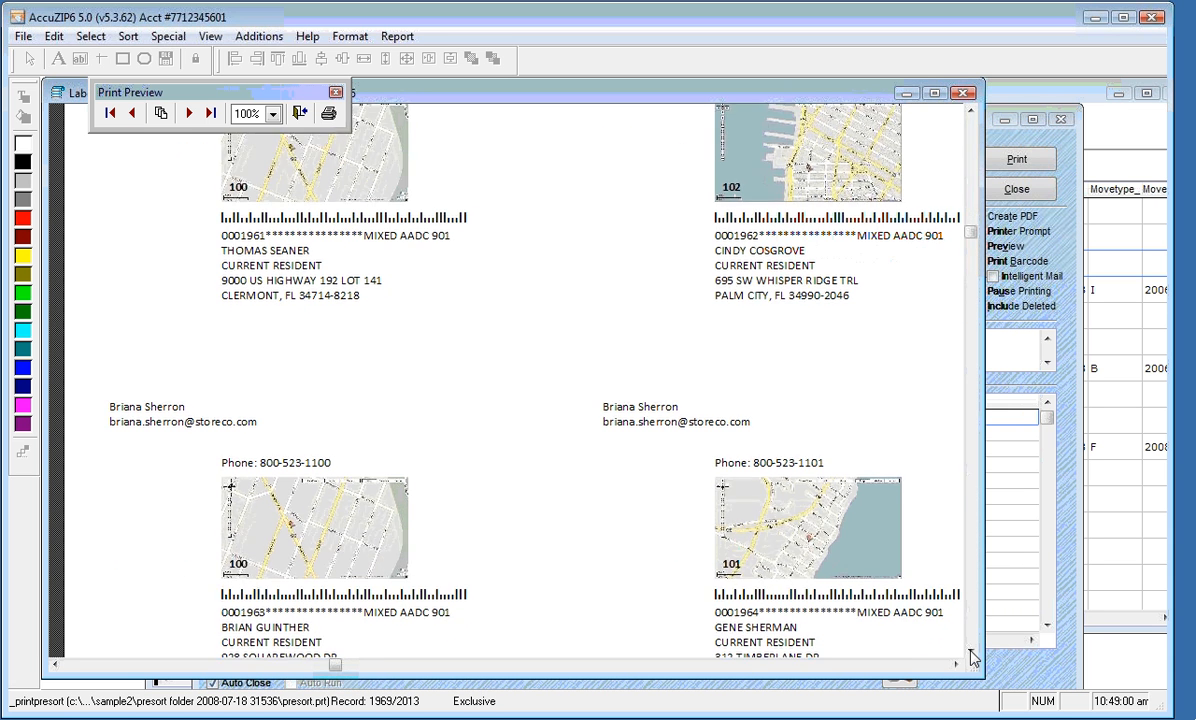
{"action": "scroll", "coordinate": [322, 630], "scroll_direction": "down", "scroll_amount": 1}
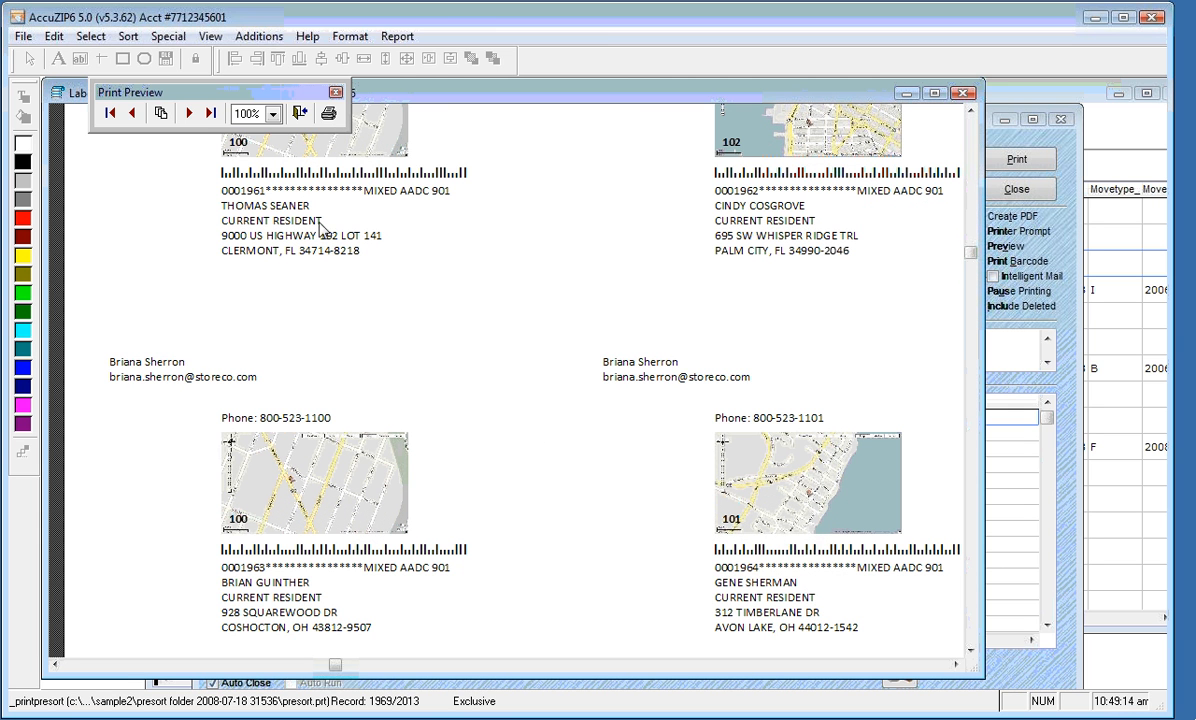
{"action": "left_click", "coordinate": [188, 113]}
{"action": "left_click", "coordinate": [188, 113]}
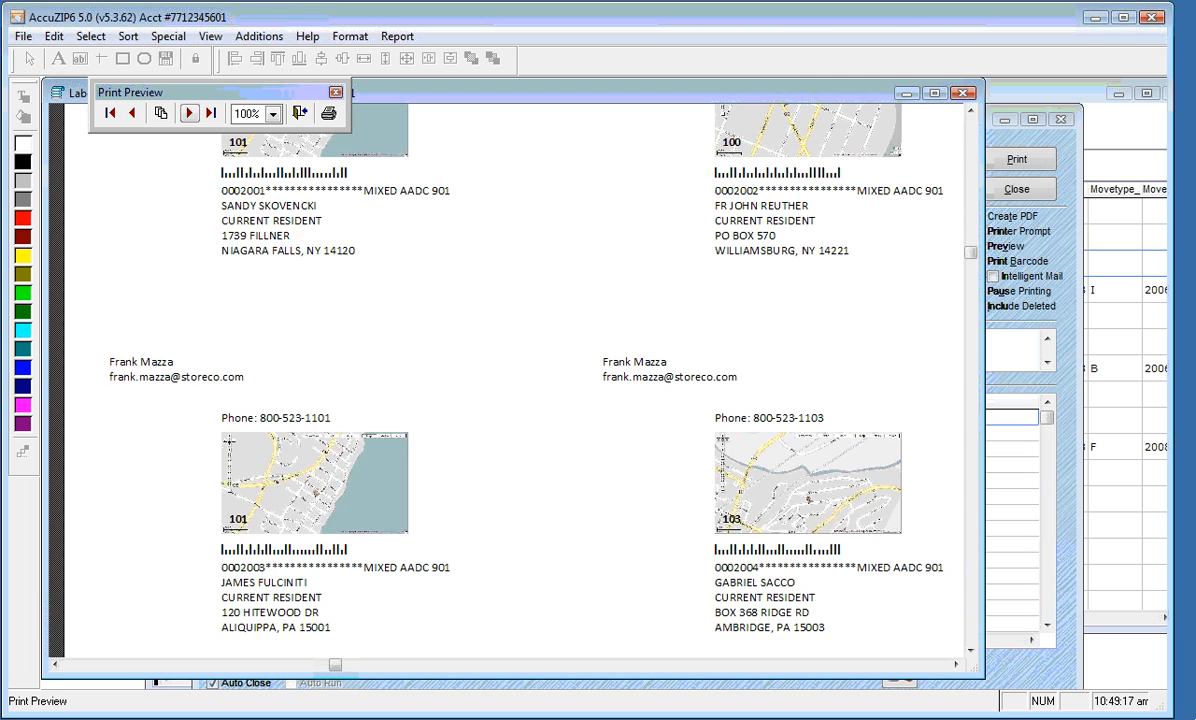
{"action": "left_click", "coordinate": [188, 113]}
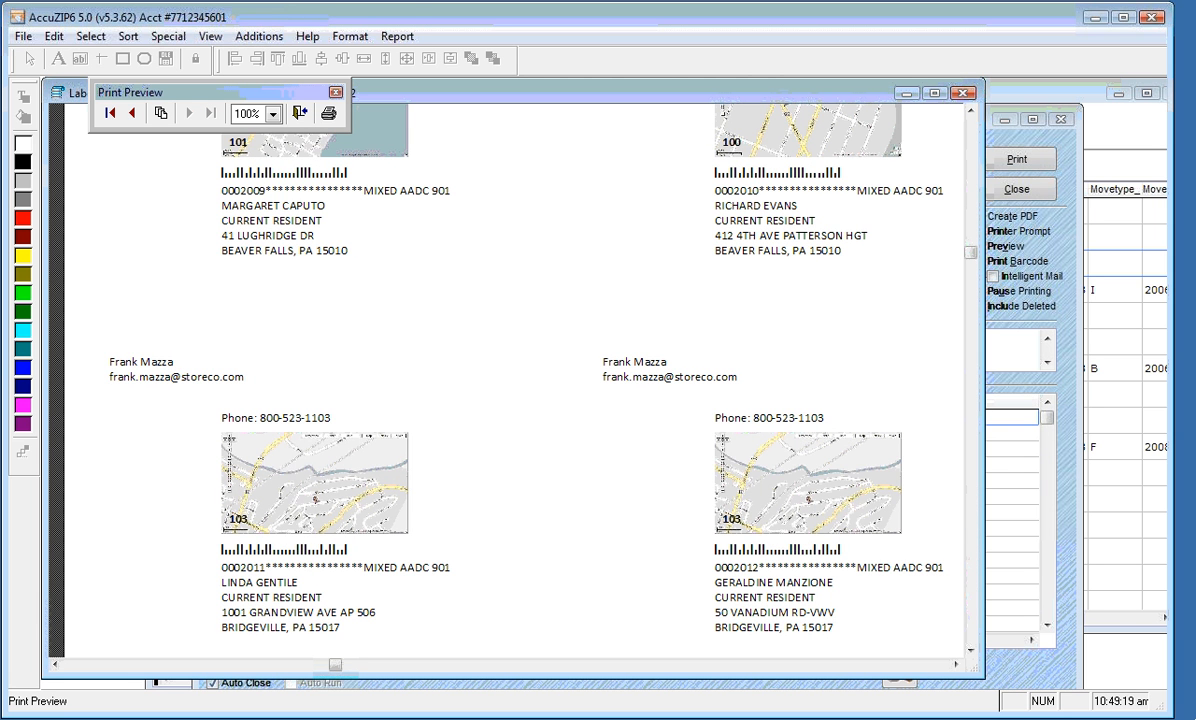
{"action": "left_click", "coordinate": [111, 113]}
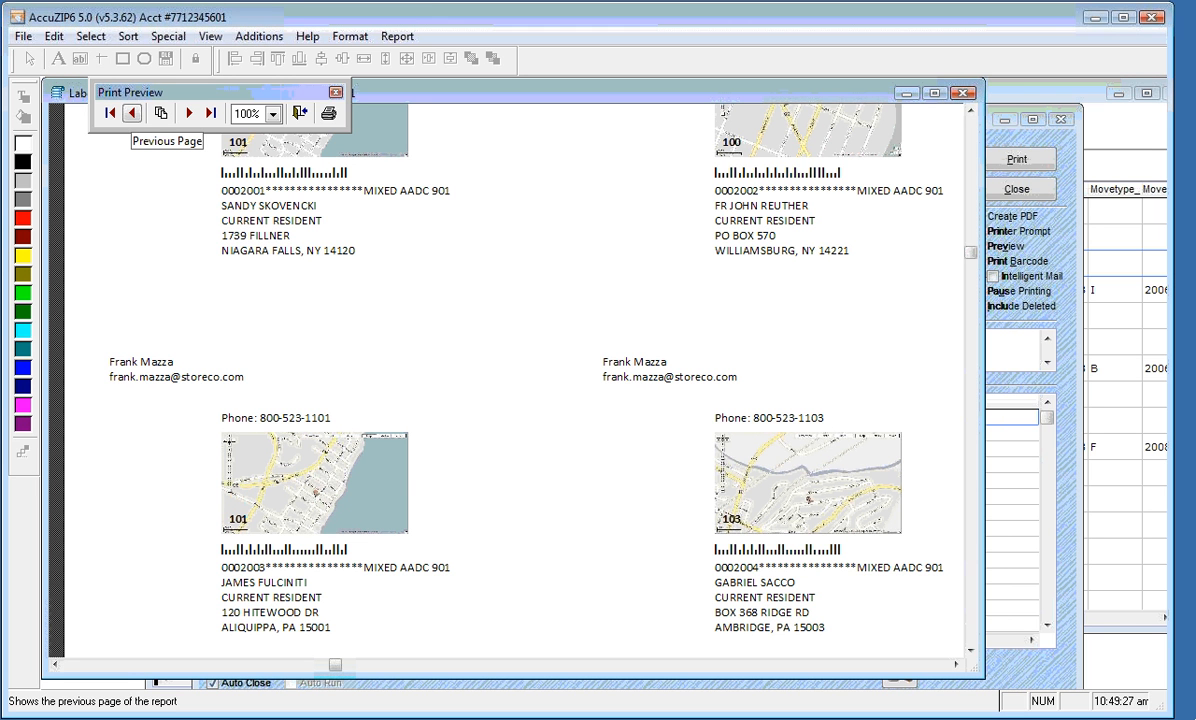
{"action": "left_click", "coordinate": [300, 113]}
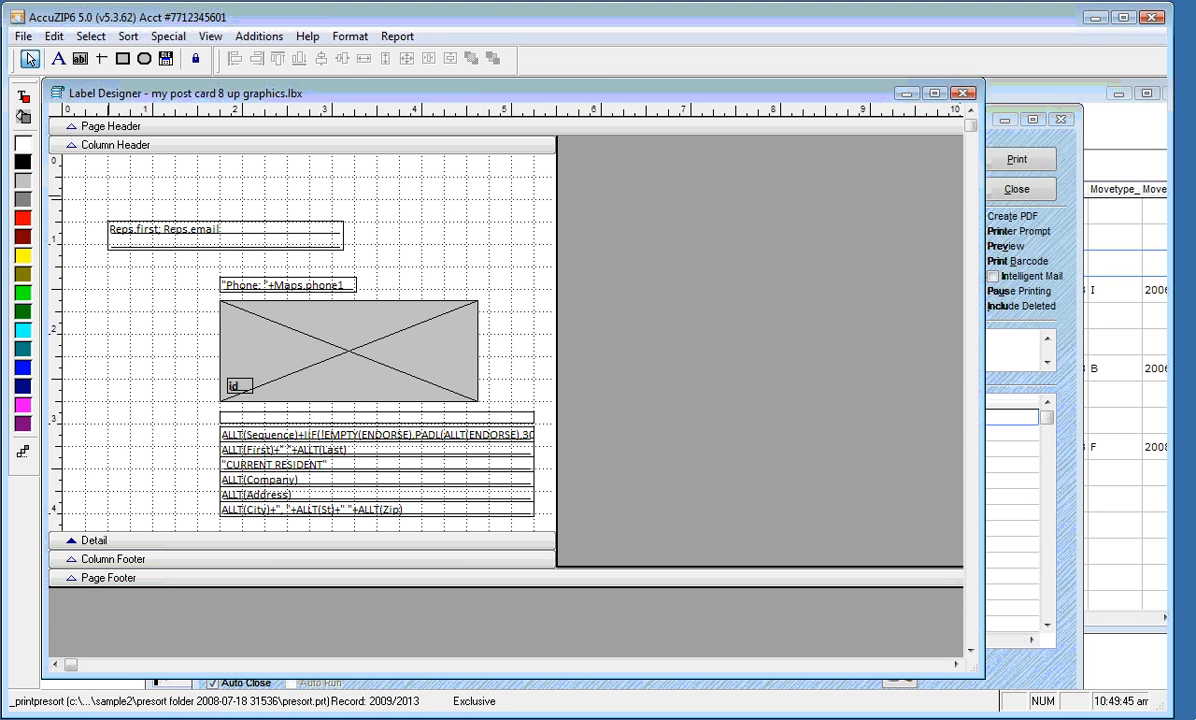
Draw a rectangle in the card's upper right, beside the rep name and e-mail field
{"action": "left_click", "coordinate": [122, 62]}
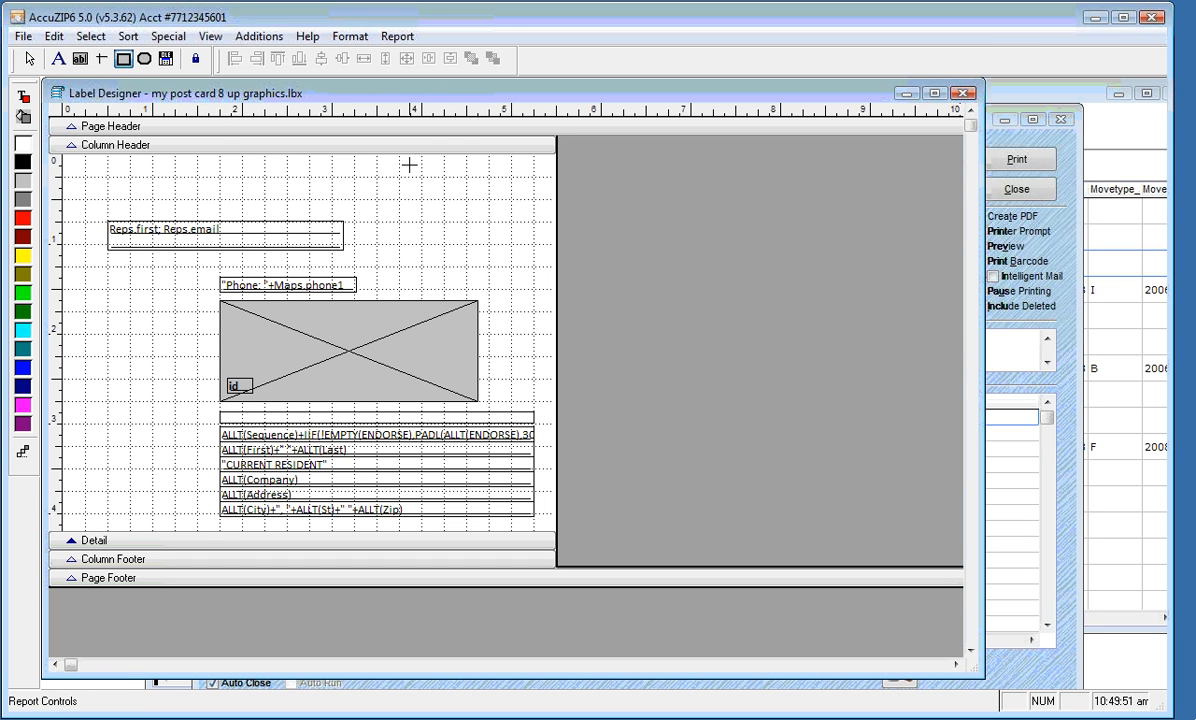
{"action": "left_click_drag", "start_coordinate": [411, 164], "coordinate": [519, 241]}
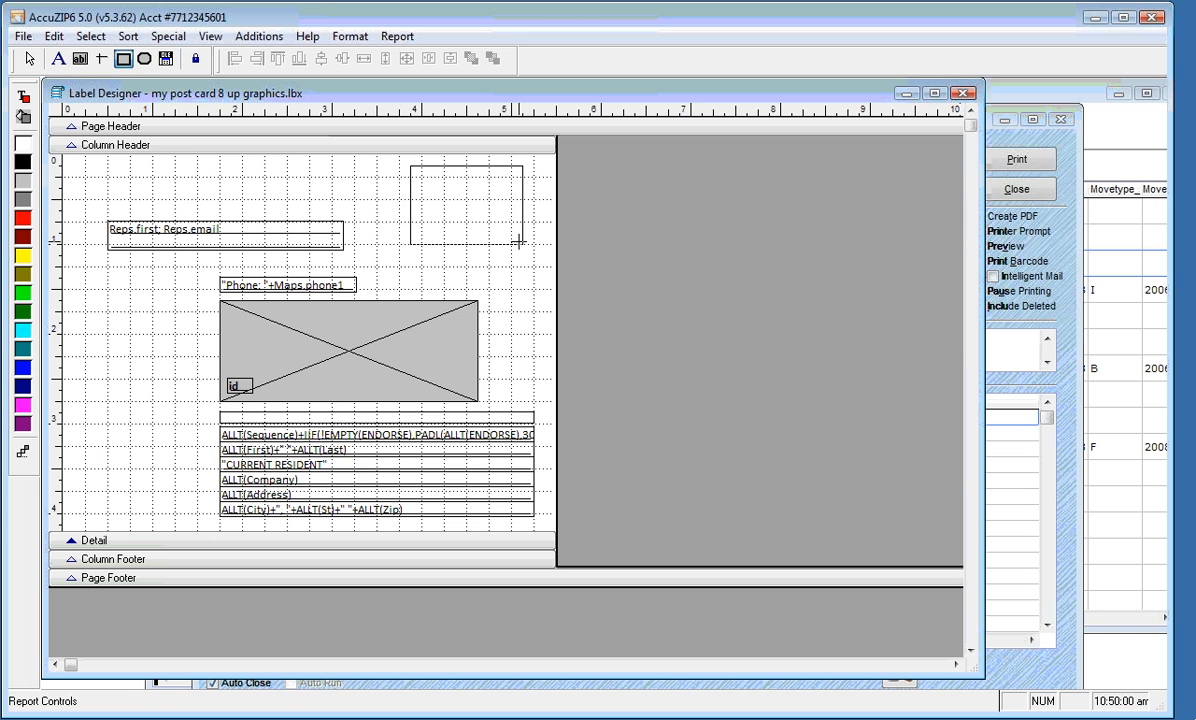
{"action": "left_click_drag", "start_coordinate": [519, 241], "coordinate": [518, 240]}
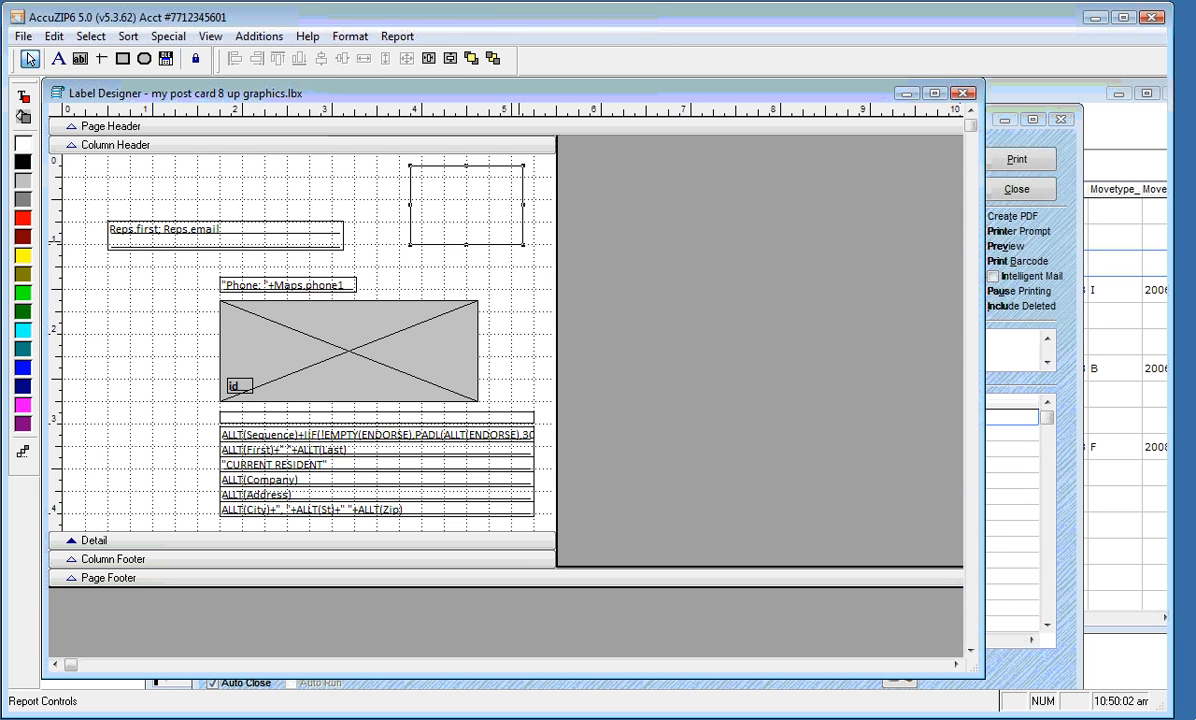
Start a new text label near the top of the card, dismissing the invalid path error
{"action": "left_click", "coordinate": [60, 59]}
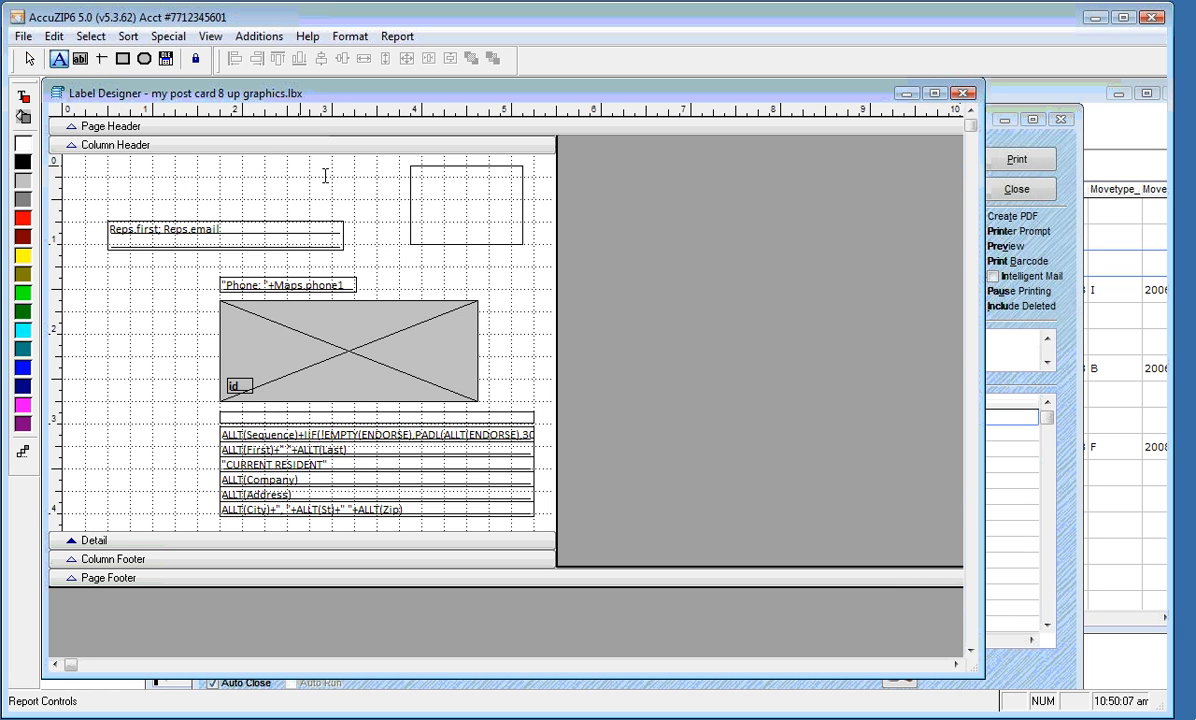
{"action": "left_click", "coordinate": [306, 176]}
{"action": "left_click", "coordinate": [720, 446]}
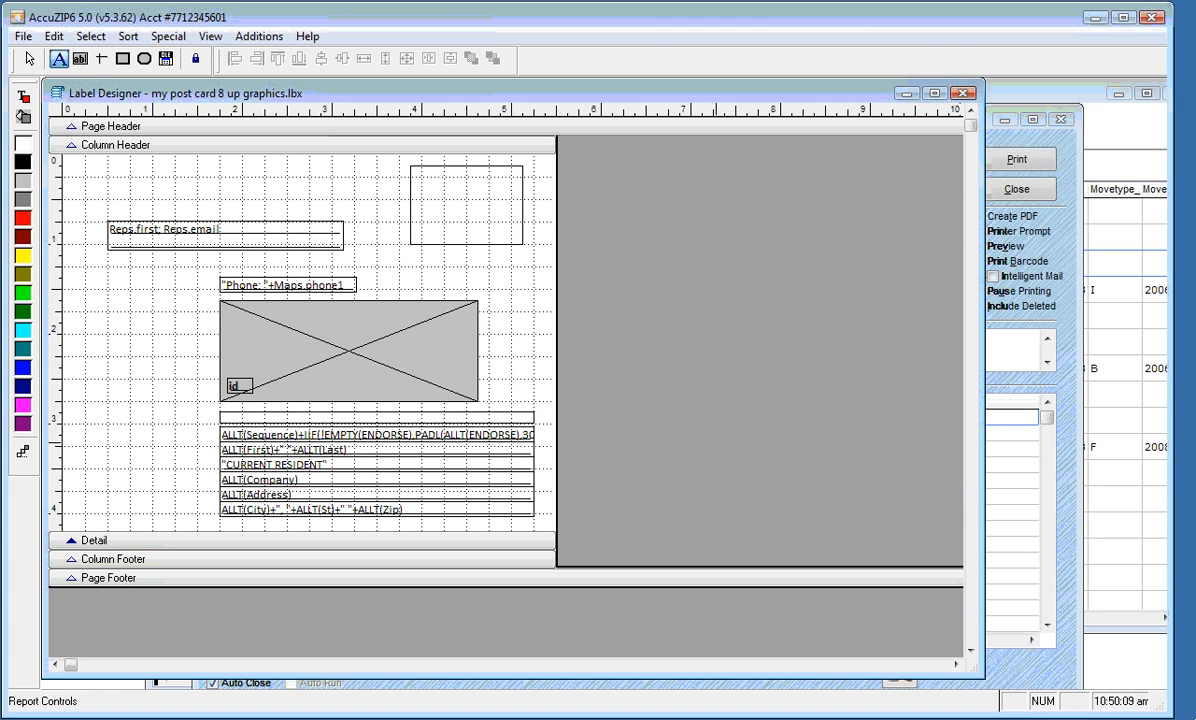
{"action": "left_click", "coordinate": [332, 194]}
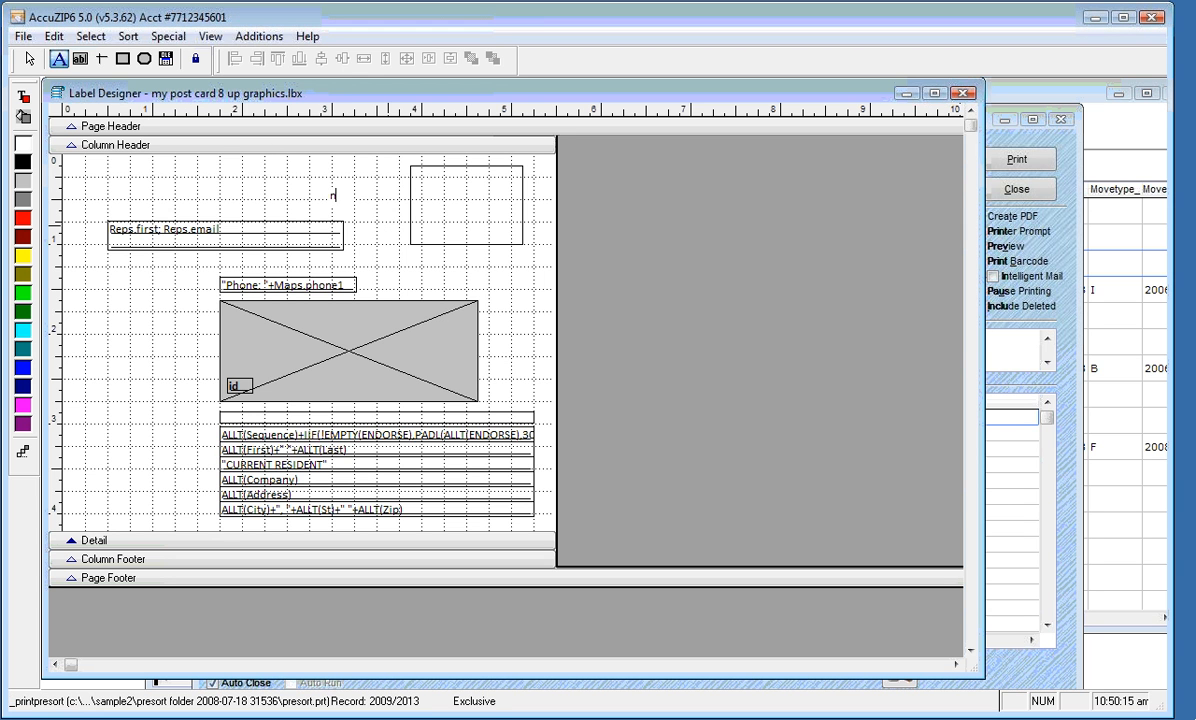
Type the capitalised lines NON PROFIT ORG, US POSTAGE, PAID, TEMPLETON CA and PERMIT #1
{"action": "key", "text": "Caps_Lock"}
{"action": "type", "text": "NON PROFIT ORG"}
{"action": "key", "text": "Return"}
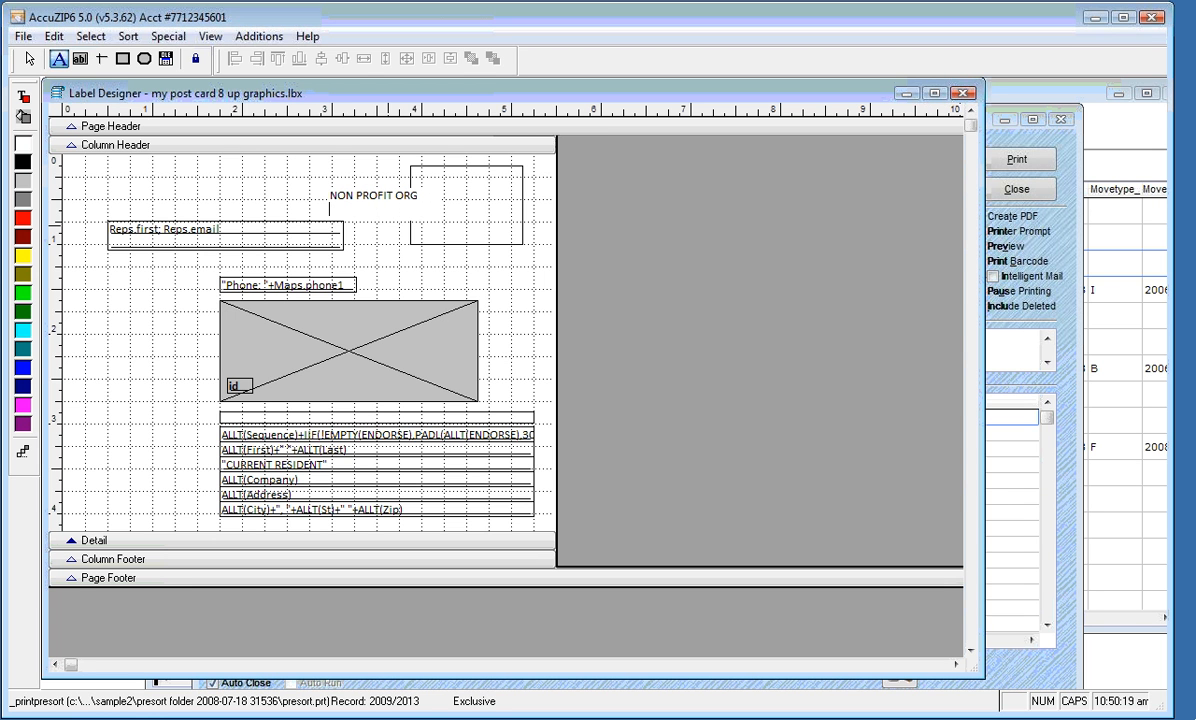
{"action": "type", "text": "US POSTAGE PAID"}
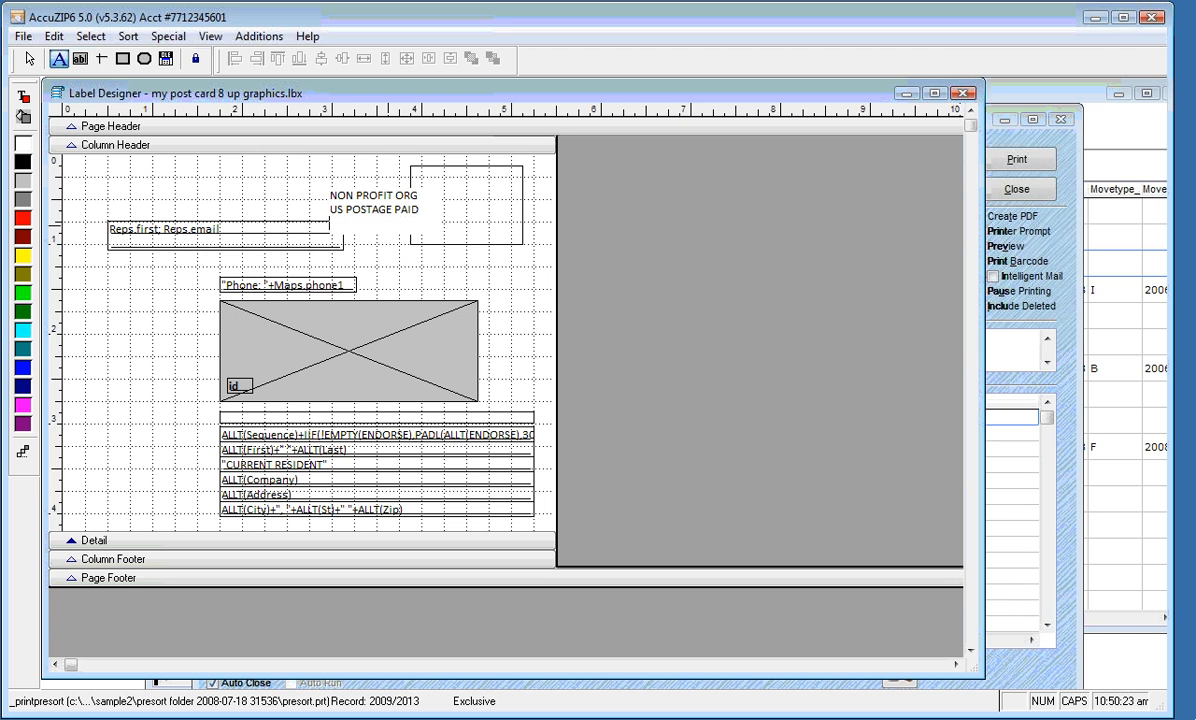
{"action": "key", "text": "BackSpace"}
{"action": "key", "text": "BackSpace"}
{"action": "key", "text": "BackSpace"}
{"action": "key", "text": "BackSpace"}
{"action": "key", "text": "BackSpace"}
{"action": "key", "text": "Return"}
{"action": "type", "text": "PAID"}
{"action": "key", "text": "Return"}
{"action": "type", "text": "TEMPLETON CA"}
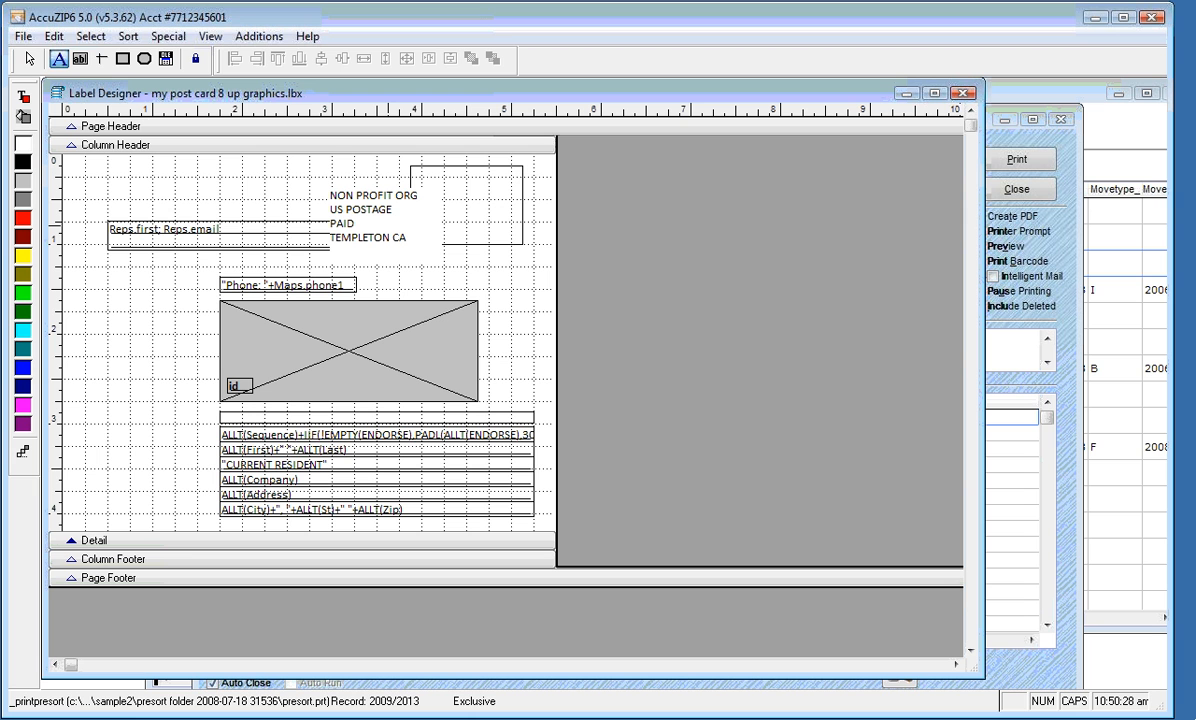
{"action": "key", "text": "Return"}
{"action": "type", "text": "PERMIT #1"}
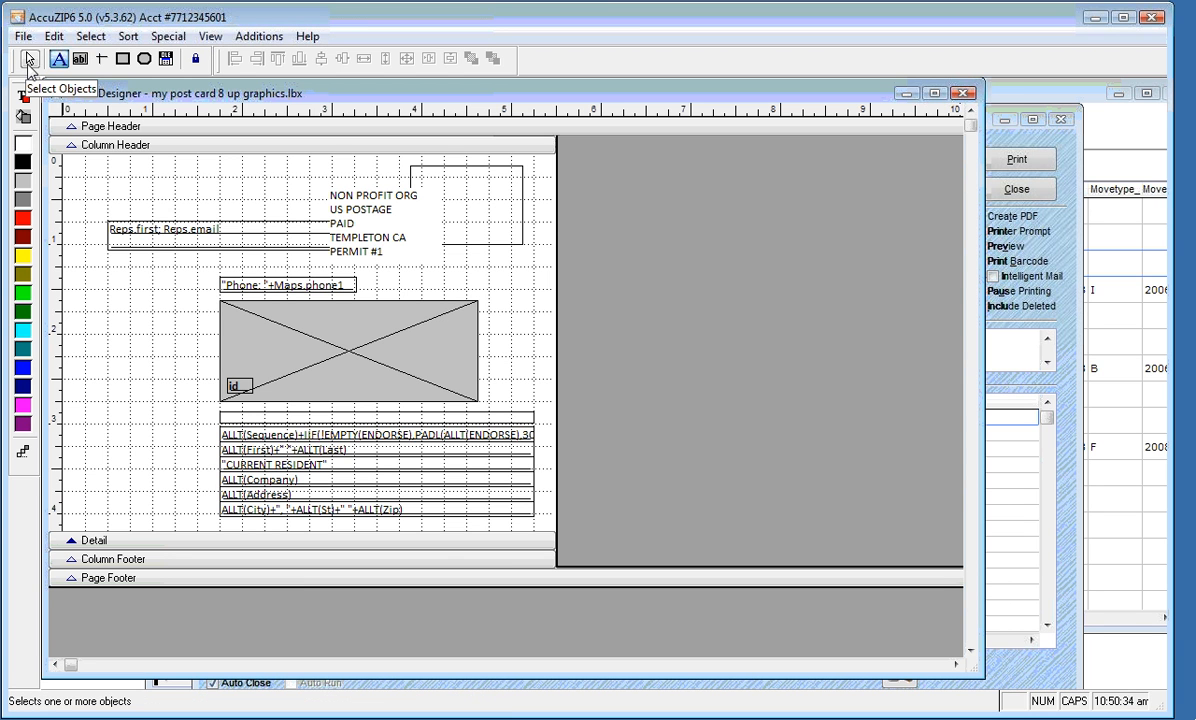
Select the NON PROFIT ORG text block and reposition the layout window
{"action": "left_click", "coordinate": [30, 61]}
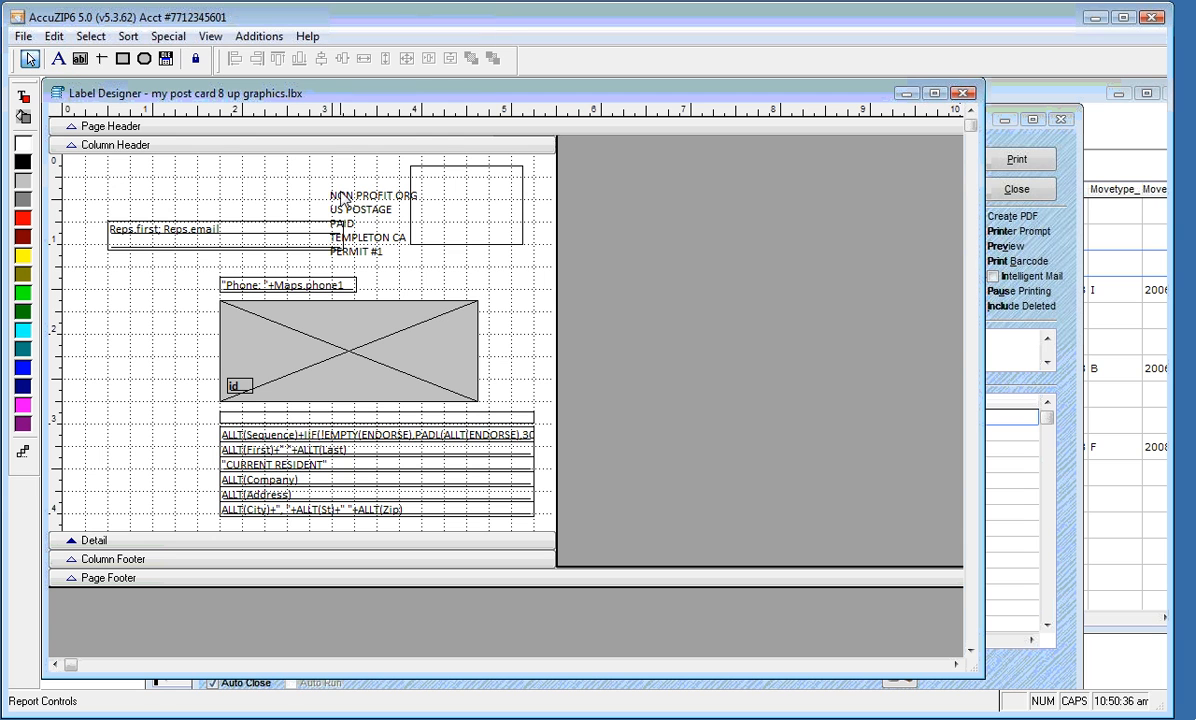
{"action": "left_click", "coordinate": [370, 205]}
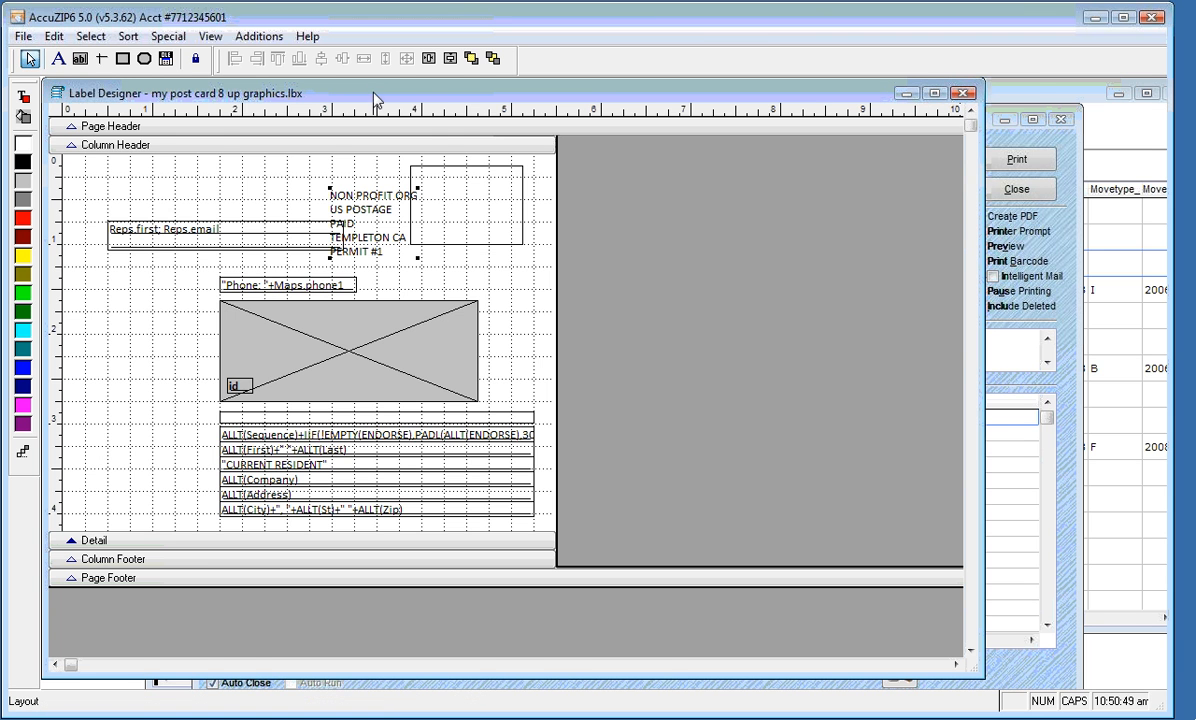
{"action": "left_click_drag", "start_coordinate": [349, 86], "coordinate": [399, 104]}
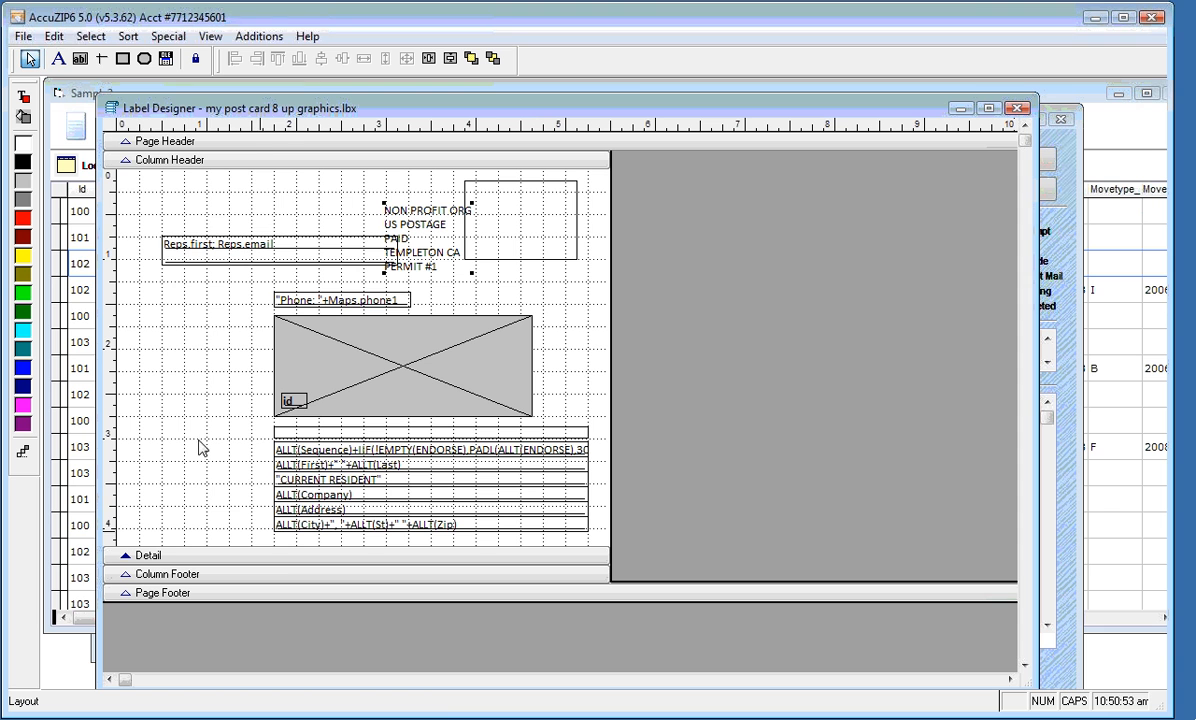
{"action": "left_click", "coordinate": [112, 108]}
{"action": "key", "text": "Escape"}
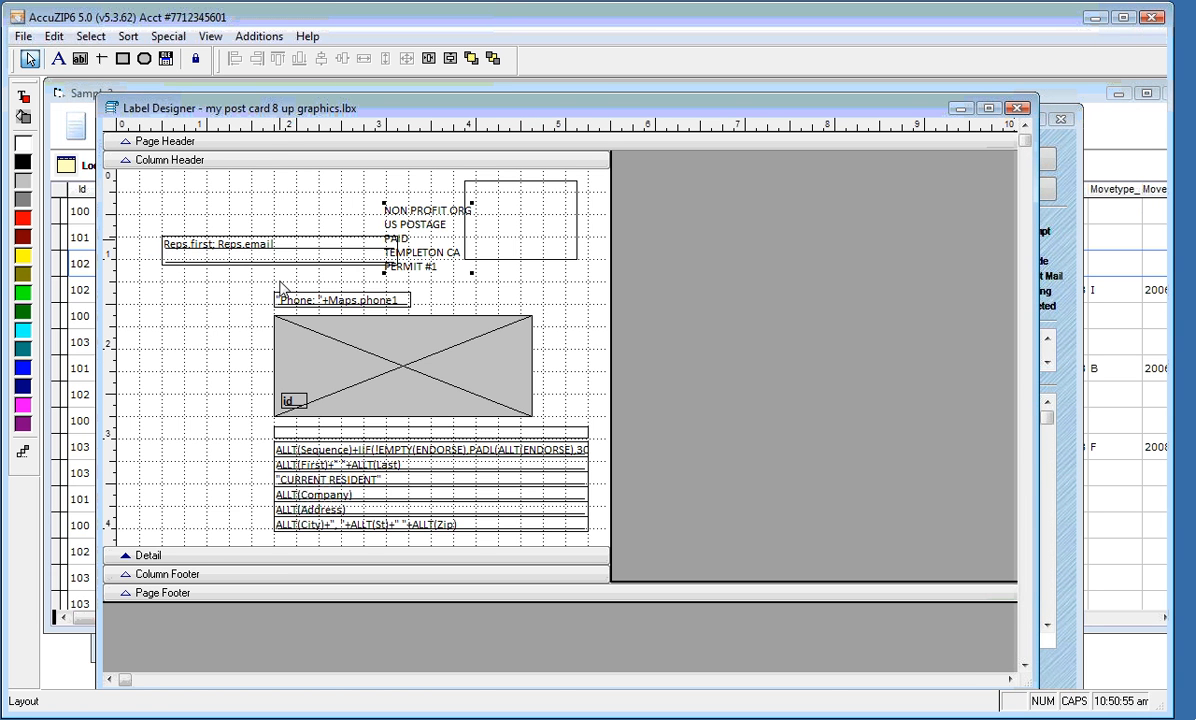
{"action": "left_click_drag", "start_coordinate": [277, 108], "coordinate": [242, 95]}
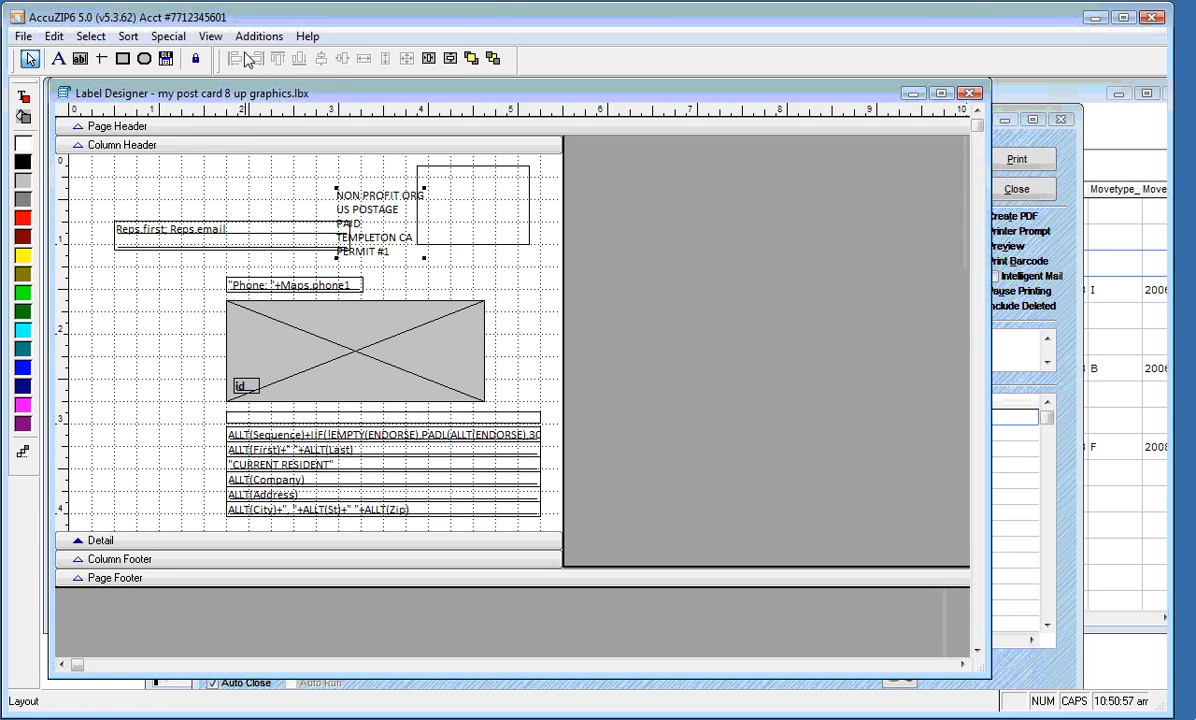
{"action": "left_click", "coordinate": [213, 39]}
{"action": "left_click", "coordinate": [484, 188]}
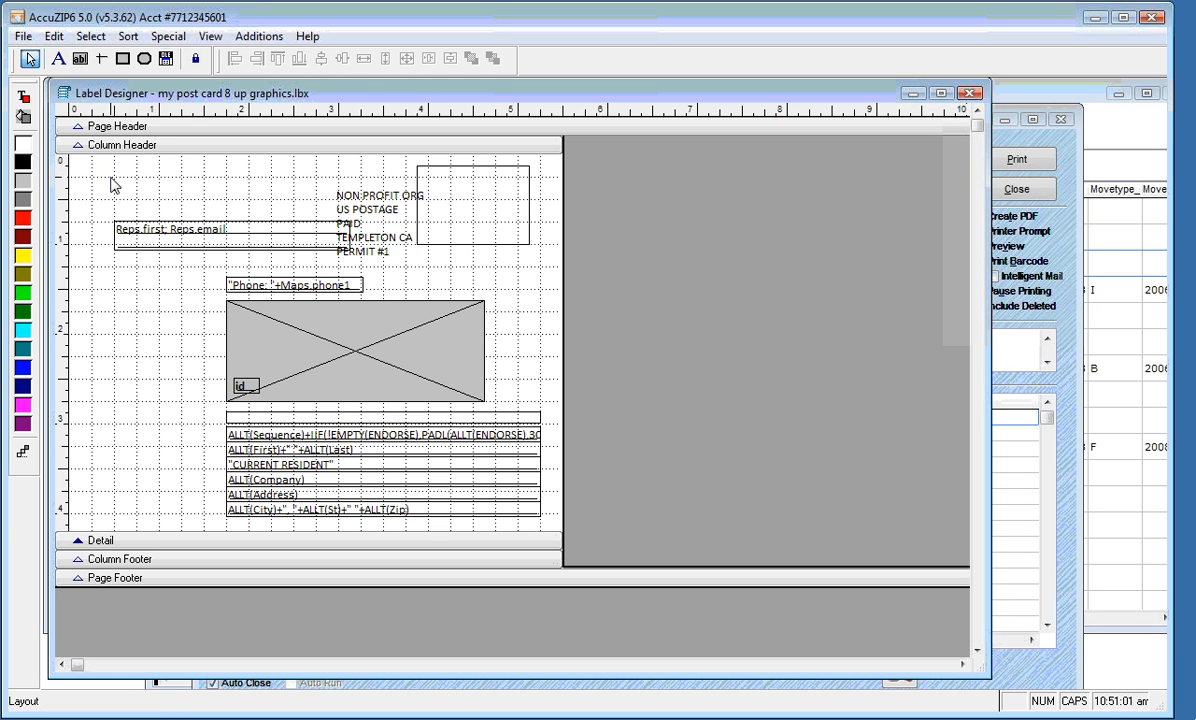
Move the postage text into the top-right box and centre it horizontally and vertically
{"action": "left_click_drag", "start_coordinate": [383, 220], "coordinate": [475, 217]}
{"action": "key", "text": "Up"}
{"action": "key", "text": "Up"}
{"action": "key", "text": "Up"}
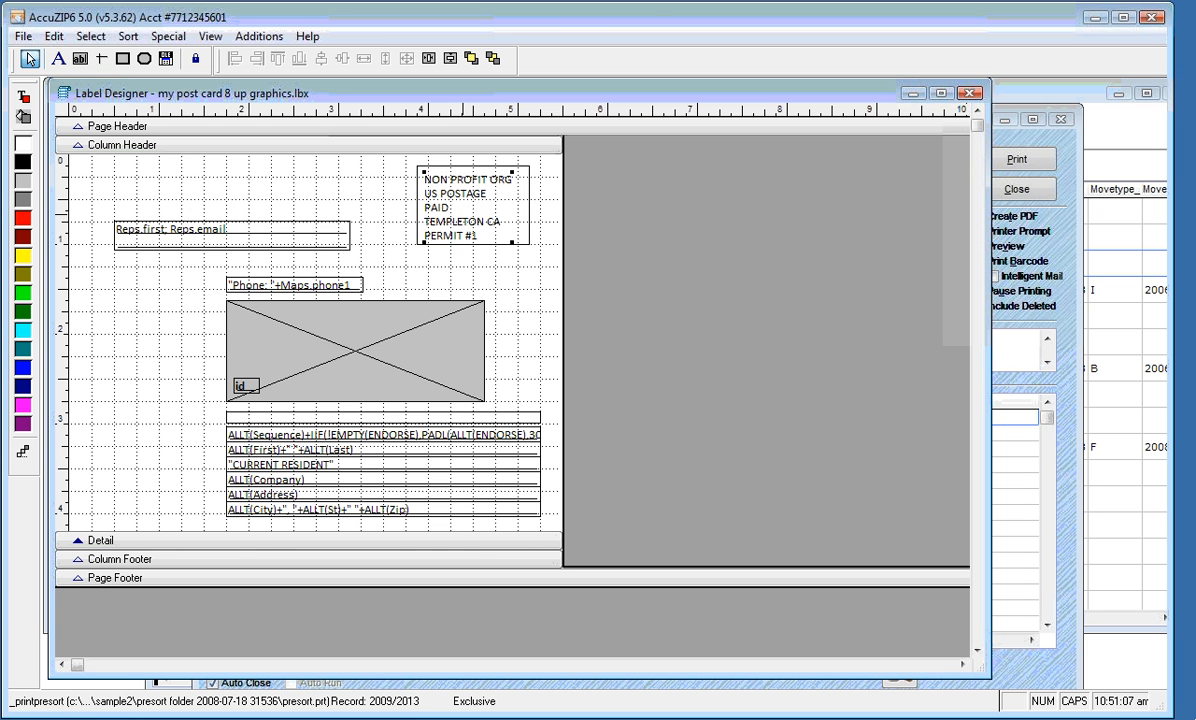
{"action": "left_click_drag", "start_coordinate": [394, 181], "coordinate": [494, 190]}
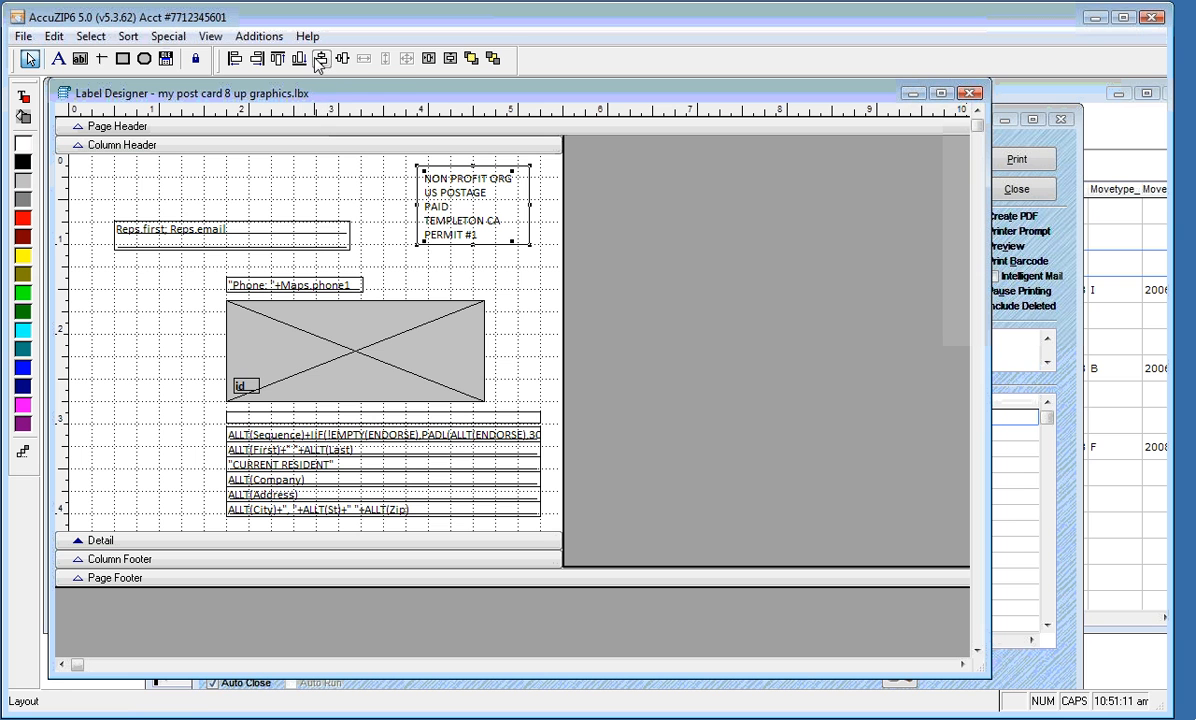
{"action": "left_click", "coordinate": [320, 58]}
{"action": "left_click", "coordinate": [343, 60]}
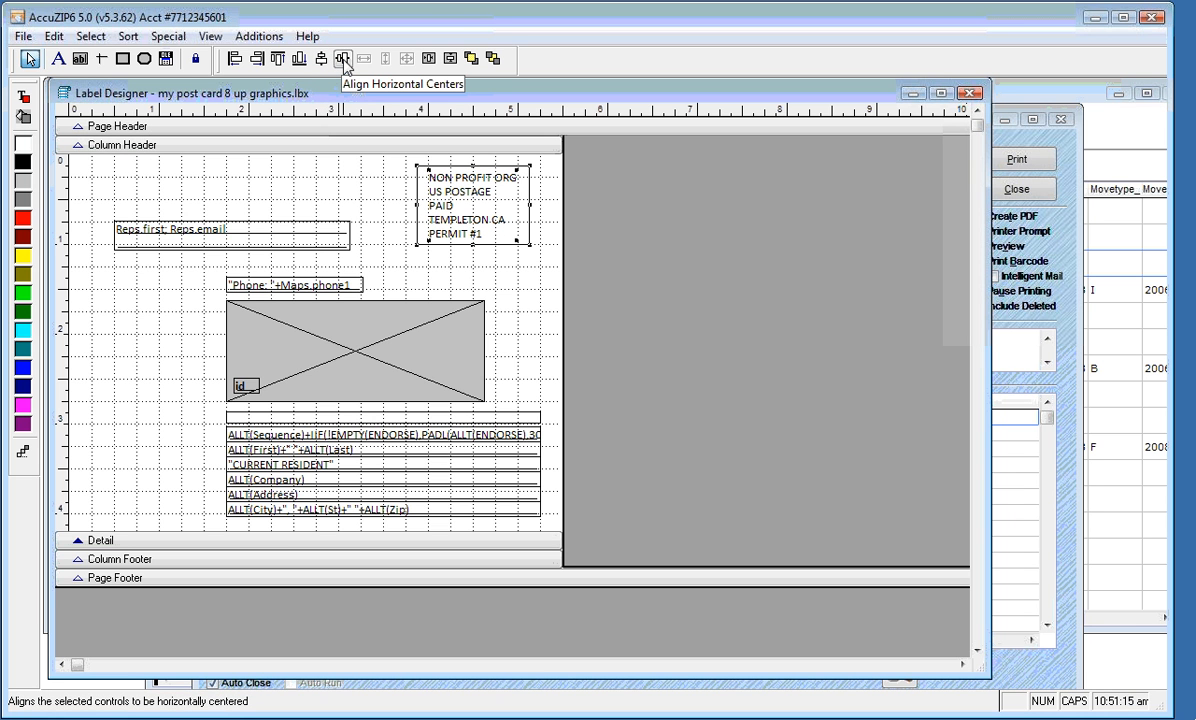
Show the Print Preview of the postcard layout from the canvas menu, then close it
{"action": "right_click", "coordinate": [314, 154]}
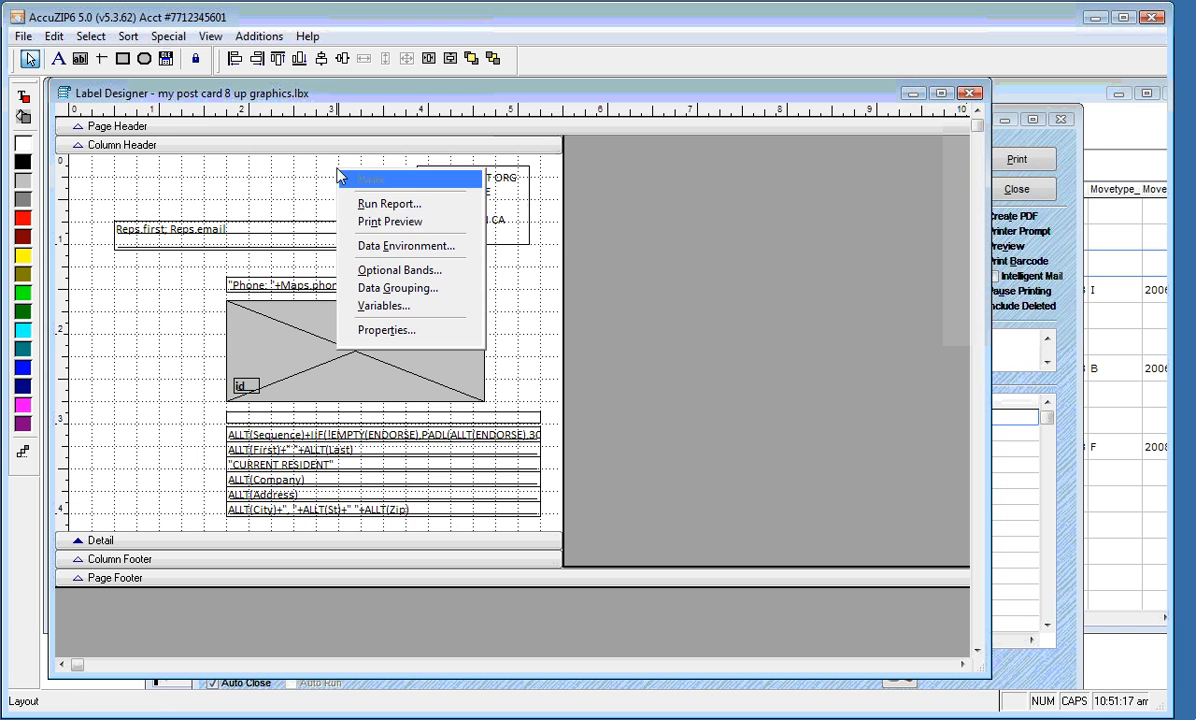
{"action": "left_click", "coordinate": [343, 210]}
{"action": "key", "text": "Escape"}
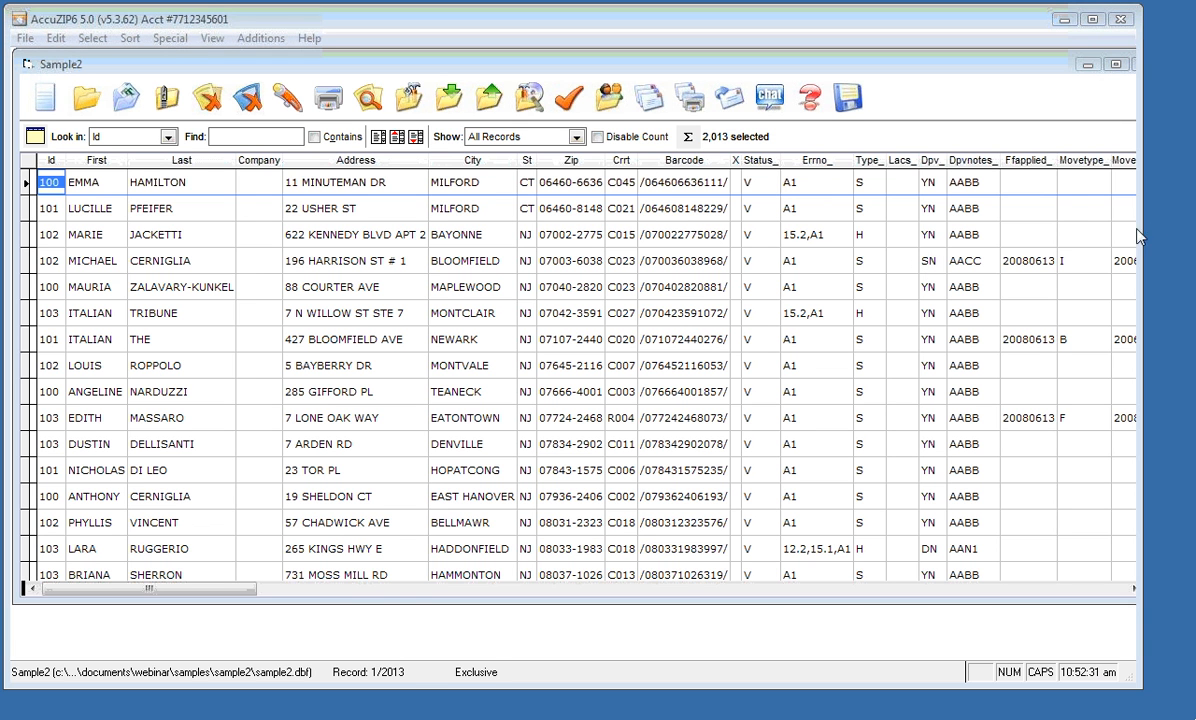
Select record Id 101, move the Sample2 window aside, and launch Internet Explorer
{"action": "left_click", "coordinate": [707, 208]}
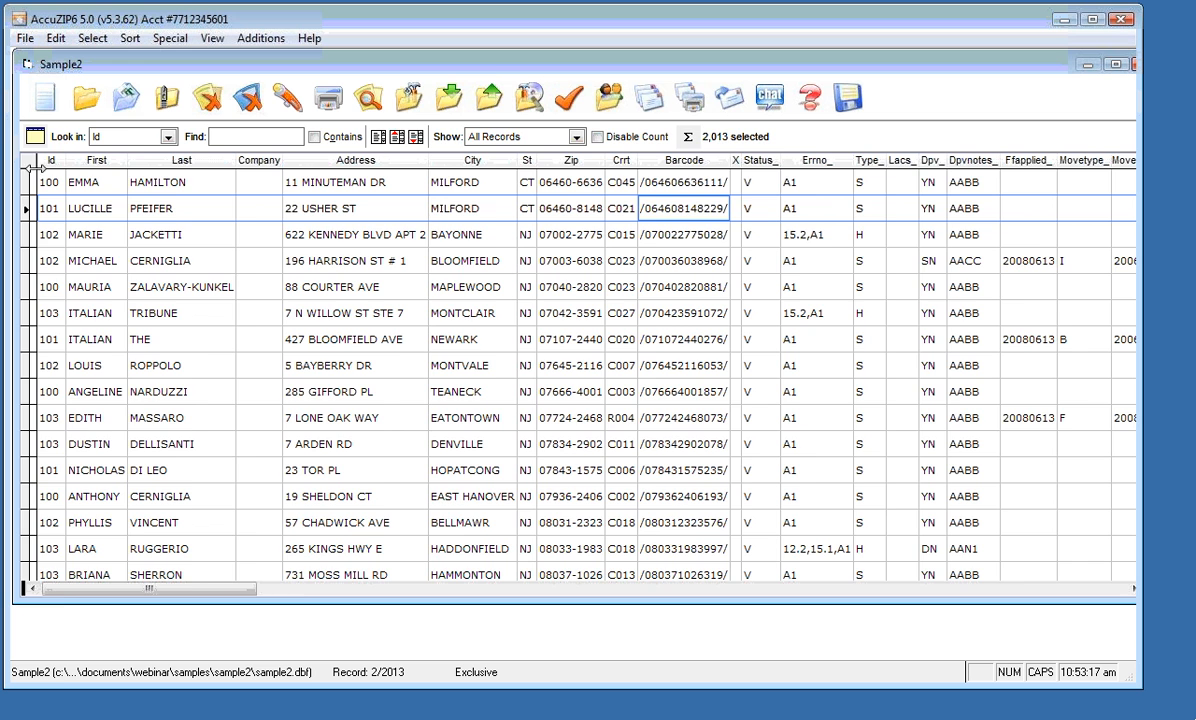
{"action": "left_click_drag", "start_coordinate": [148, 64], "coordinate": [103, 66]}
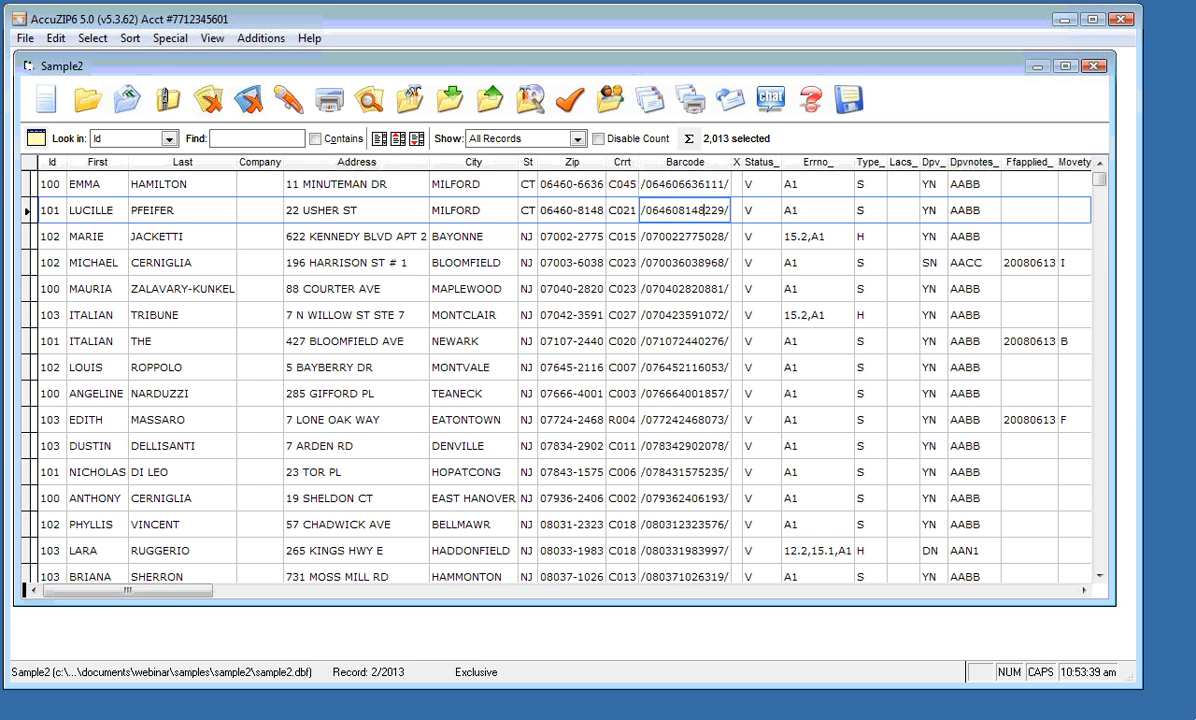
{"action": "left_click", "coordinate": [26, 718]}
{"action": "left_click", "coordinate": [57, 208]}
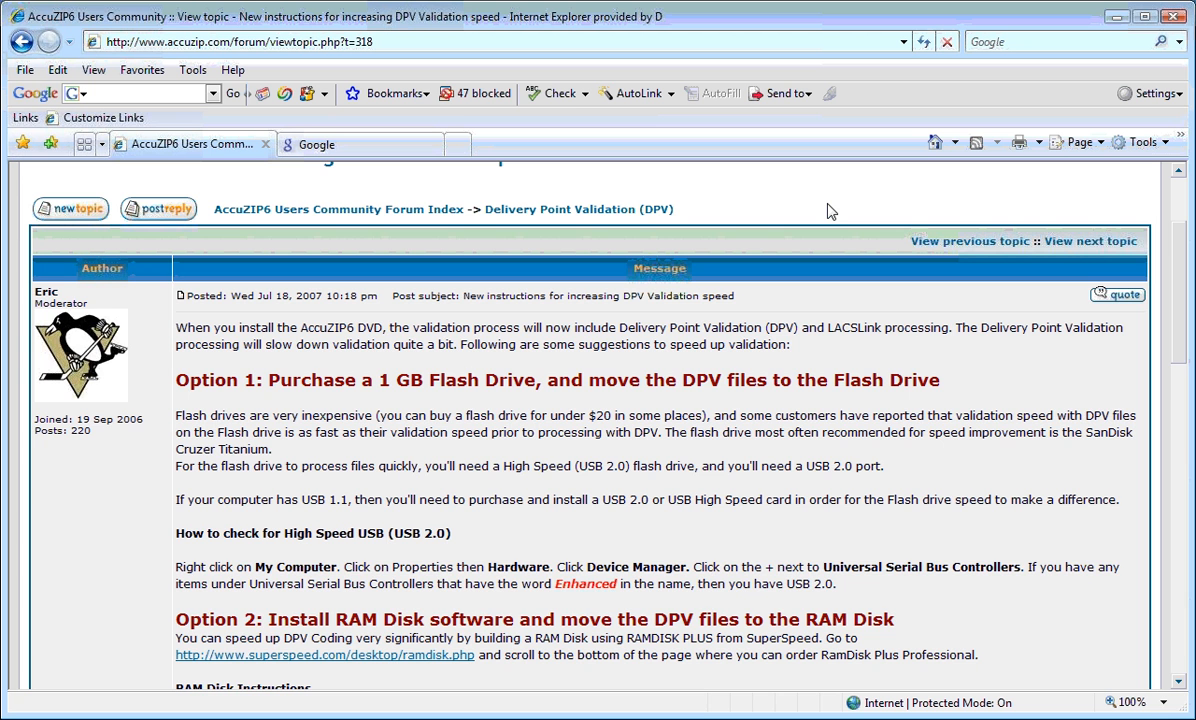
Scroll the AccuZIP forum topic on DPV validation speed down and back up
{"action": "scroll", "coordinate": [612, 383], "scroll_direction": "down", "scroll_amount": 3}
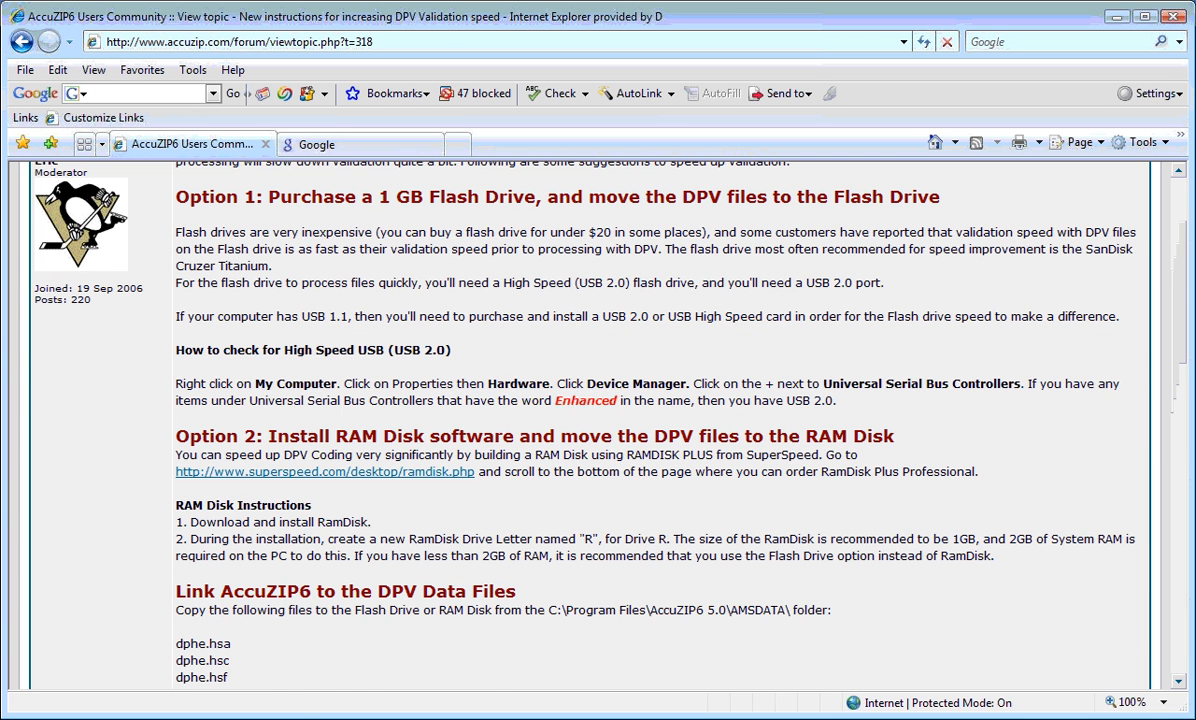
{"action": "scroll", "coordinate": [360, 267], "scroll_direction": "up", "scroll_amount": 6}
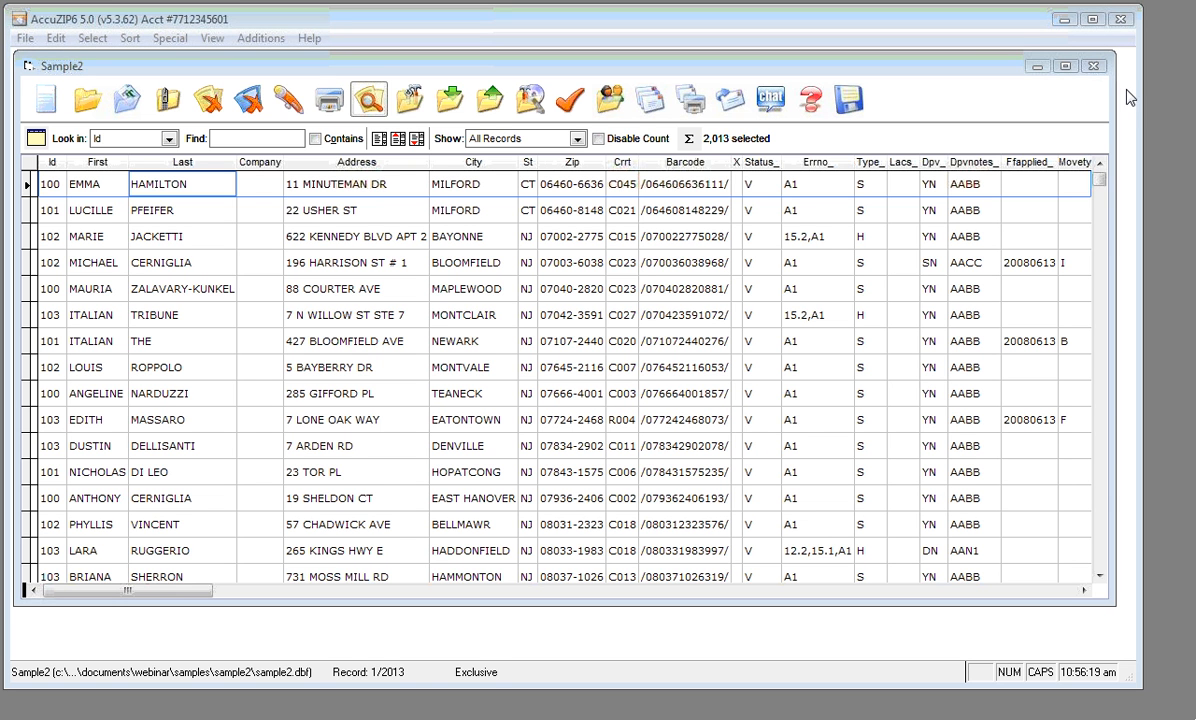
{"action": "left_click", "coordinate": [630, 718]}
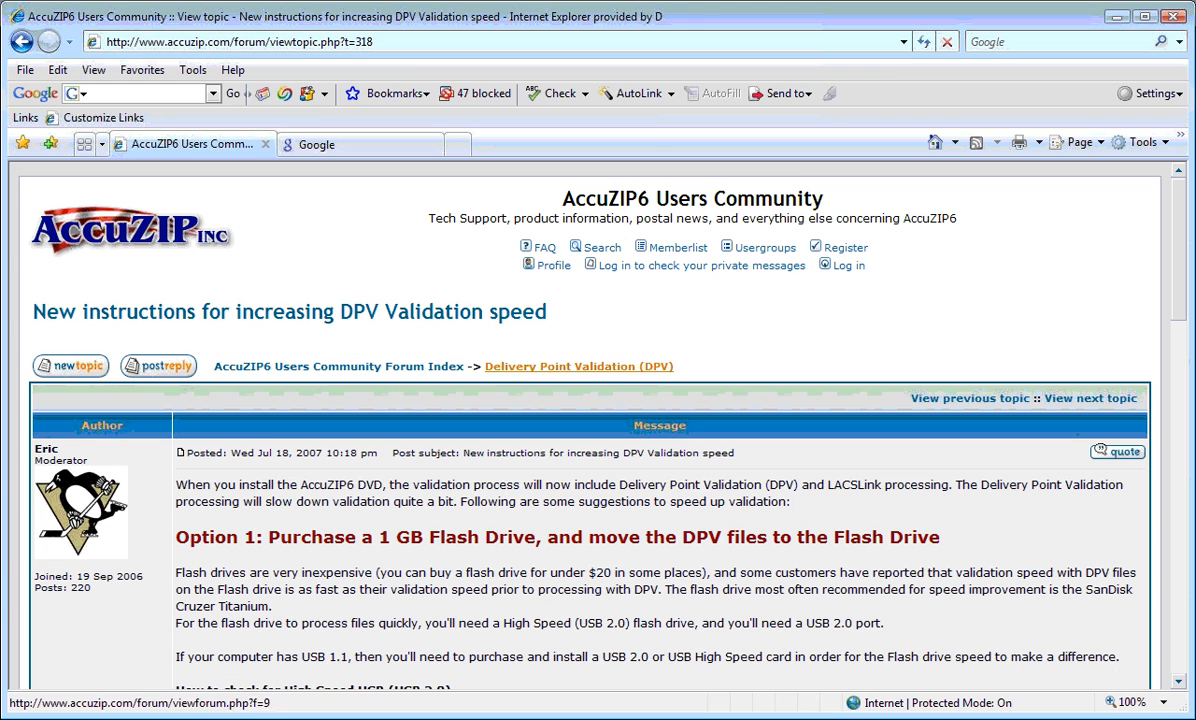
{"action": "left_click", "coordinate": [365, 42]}
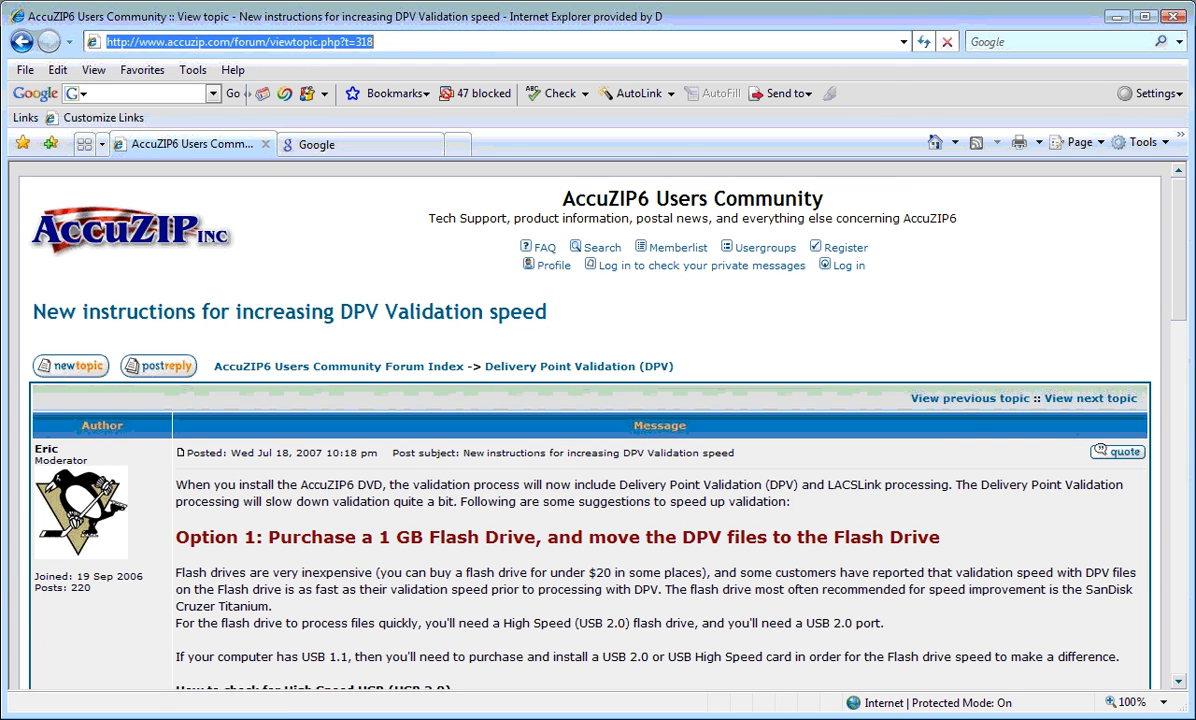
{"action": "type", "text": "WWW.ALCCUZ"}
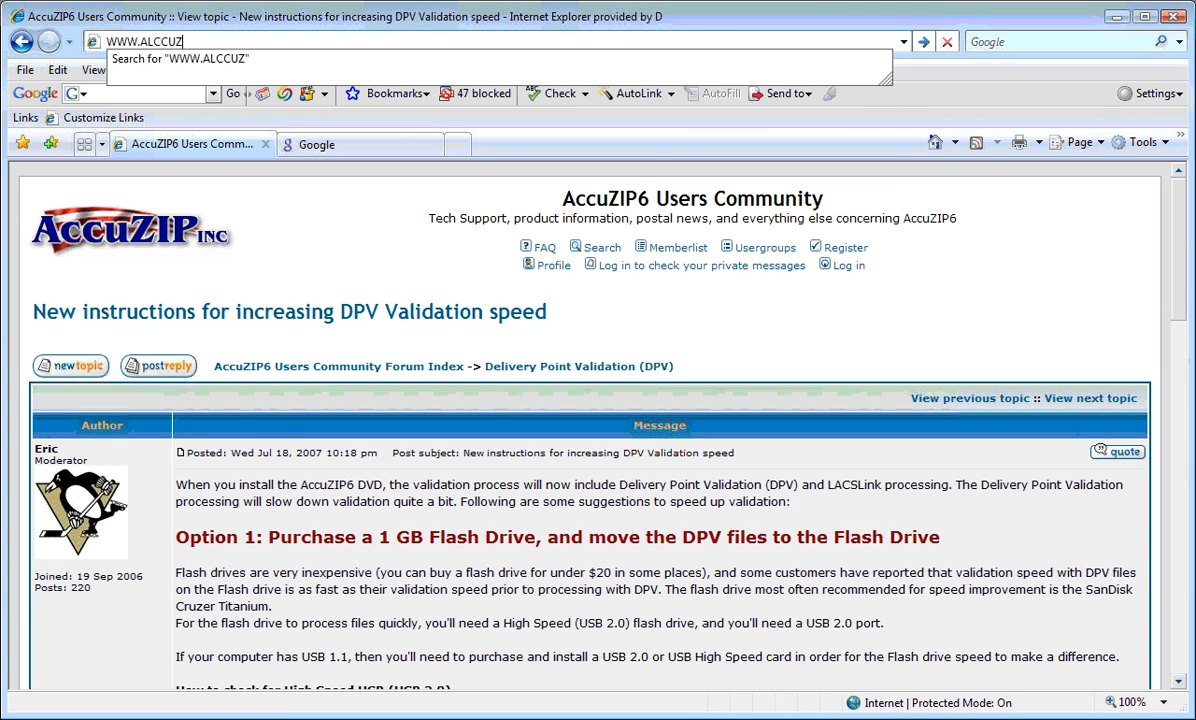
{"action": "key", "text": "BackSpace"}
{"action": "key", "text": "BackSpace"}
{"action": "key", "text": "BackSpace"}
{"action": "key", "text": "BackSpace"}
{"action": "type", "text": "ccuzip"}
{"action": "key", "text": "Return"}
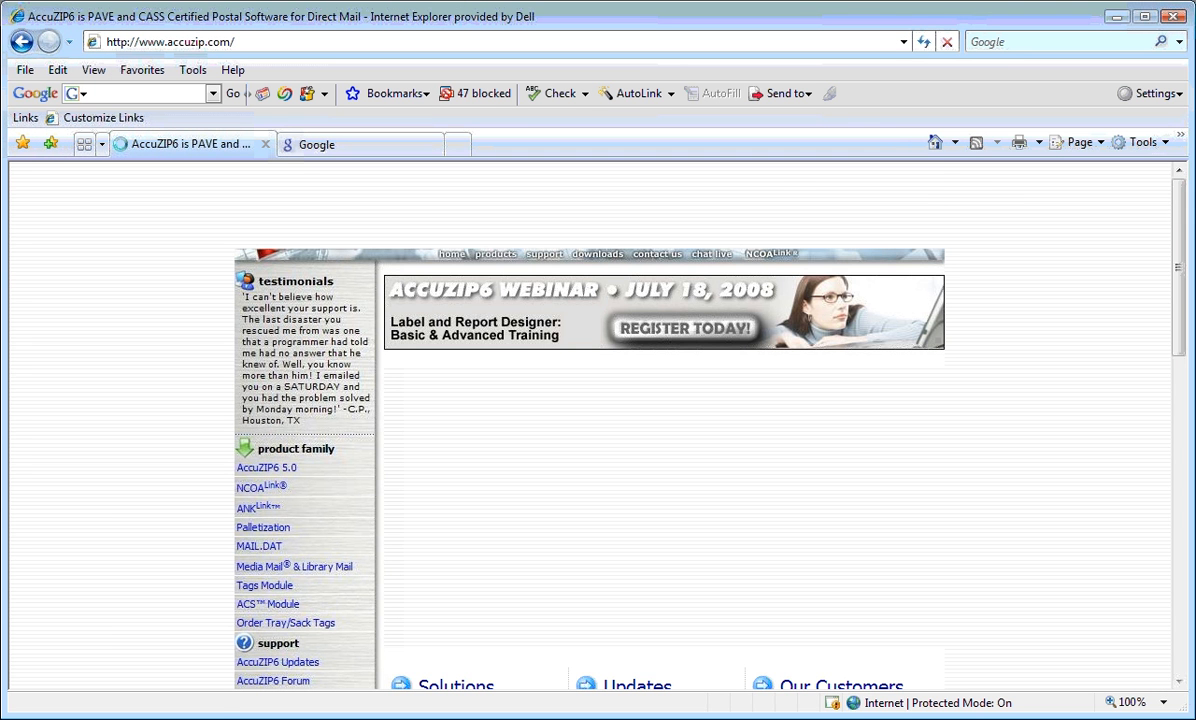
Go to AccuZIP's Webinars and Training Courses page from the home page
{"action": "scroll", "coordinate": [258, 605], "scroll_direction": "down", "scroll_amount": 3}
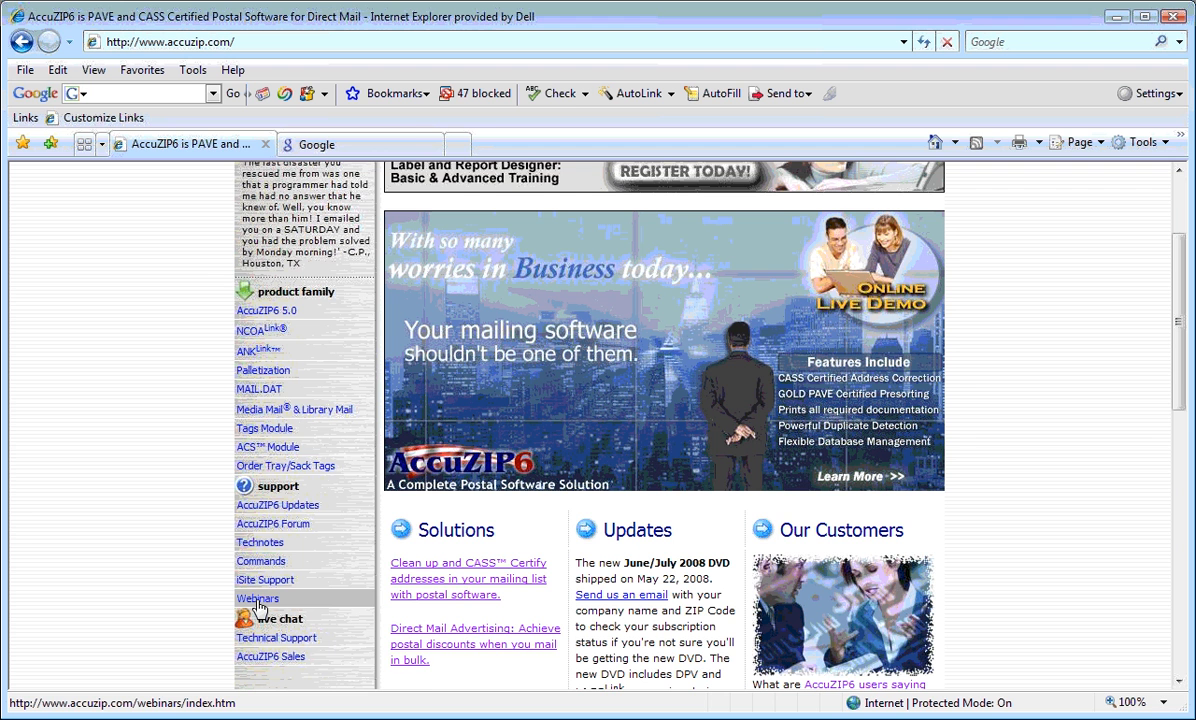
{"action": "left_click", "coordinate": [258, 600]}
{"action": "scroll", "coordinate": [873, 502], "scroll_direction": "down", "scroll_amount": 5}
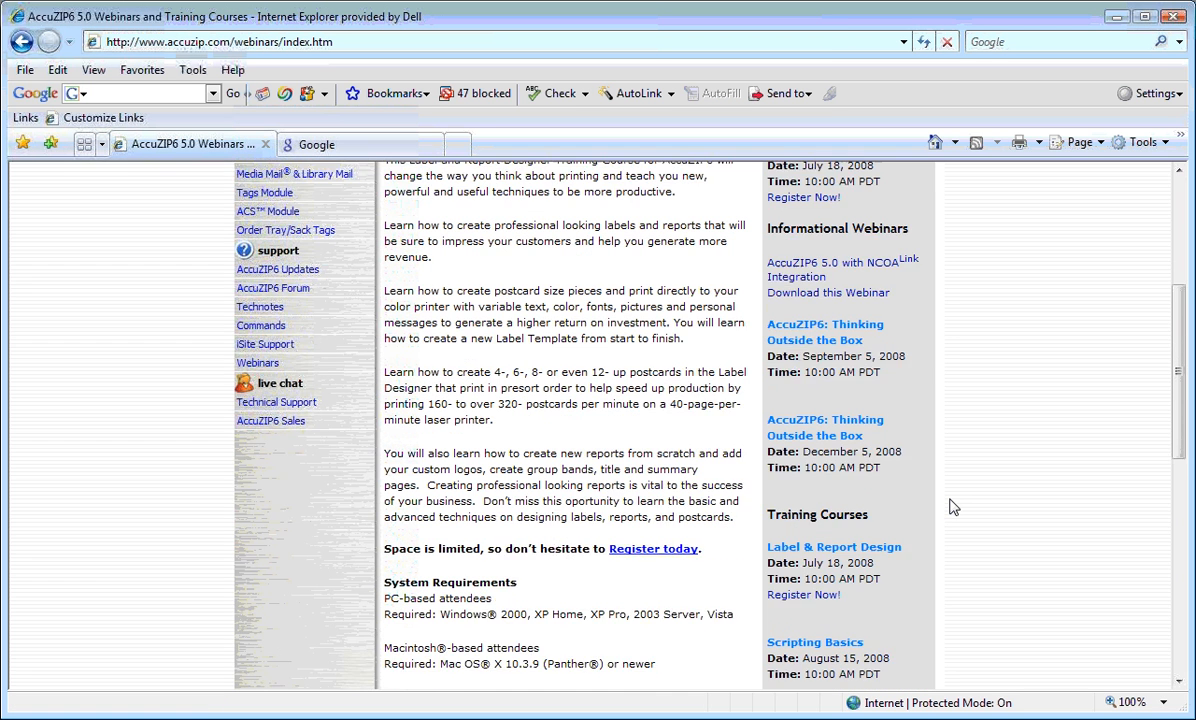
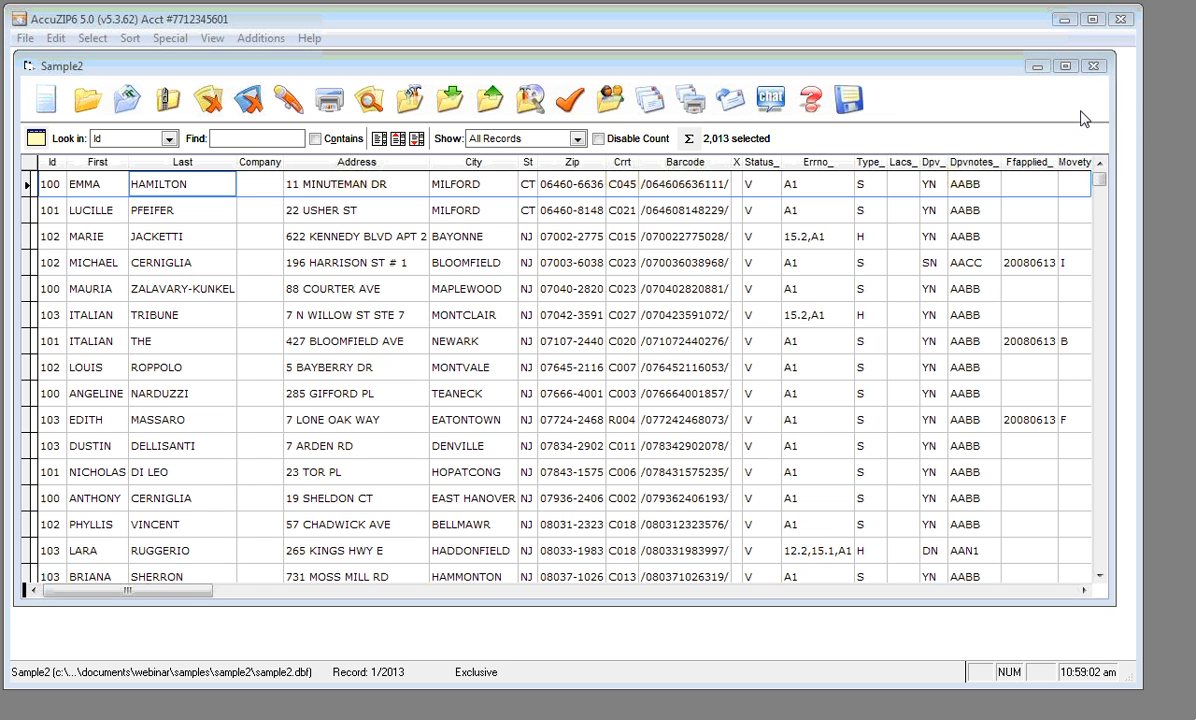
Close Sample2, open C1234.dbf from Recent Databases, and widen the First column
{"action": "left_click", "coordinate": [572, 236]}
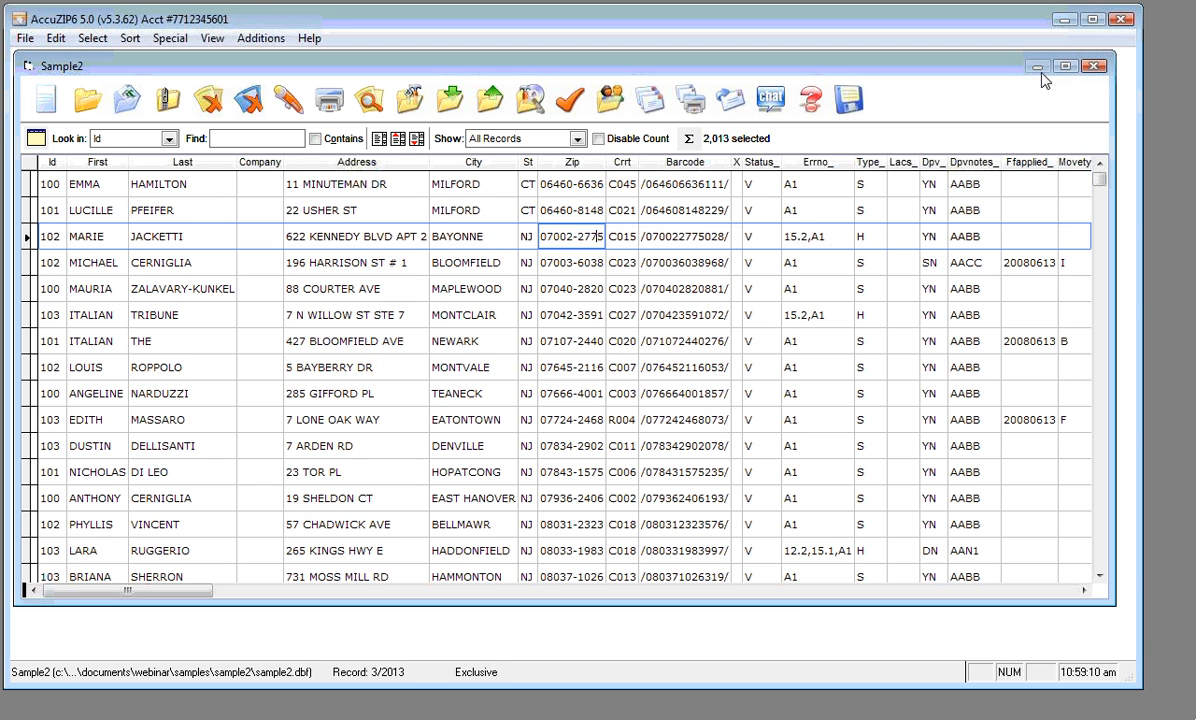
{"action": "left_click", "coordinate": [1095, 67]}
{"action": "left_click", "coordinate": [24, 40]}
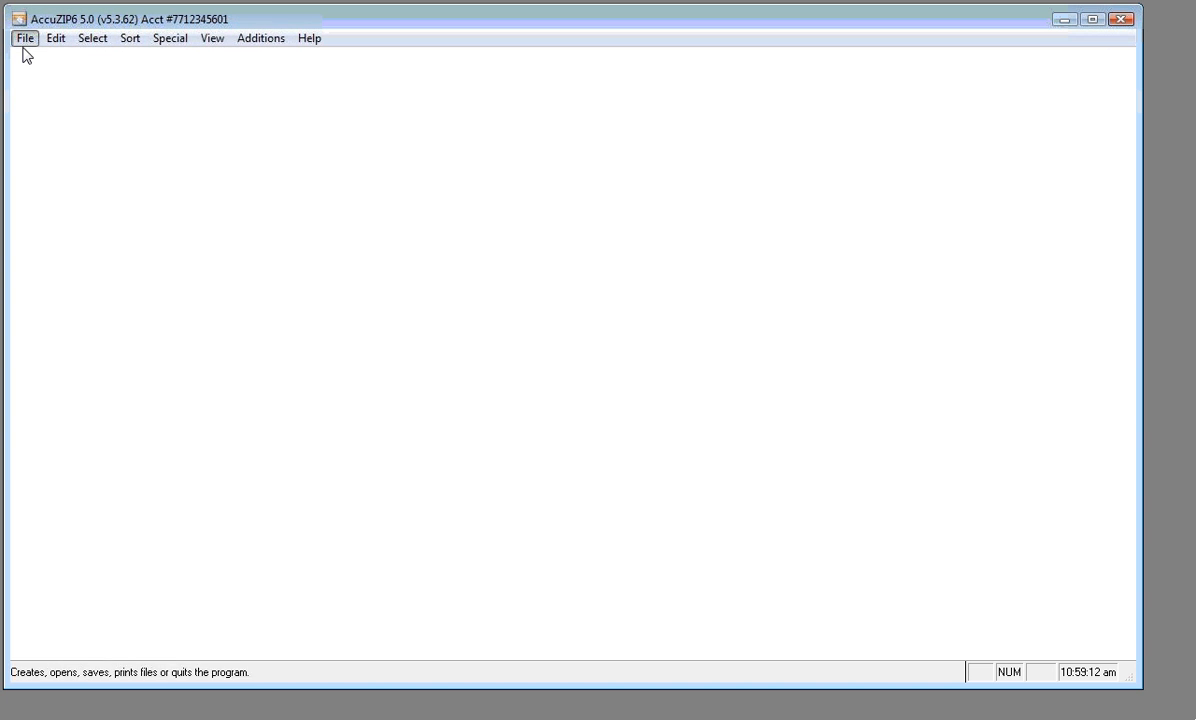
{"action": "mouse_move", "coordinate": [40, 168]}
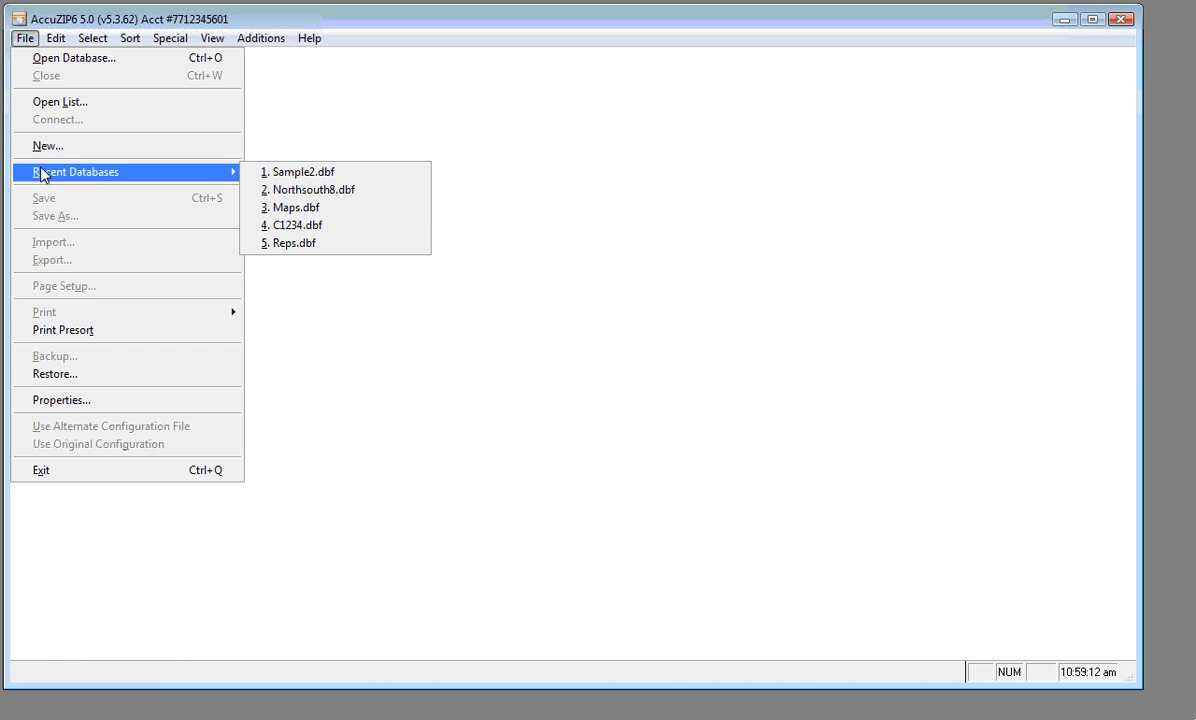
{"action": "left_click", "coordinate": [300, 226]}
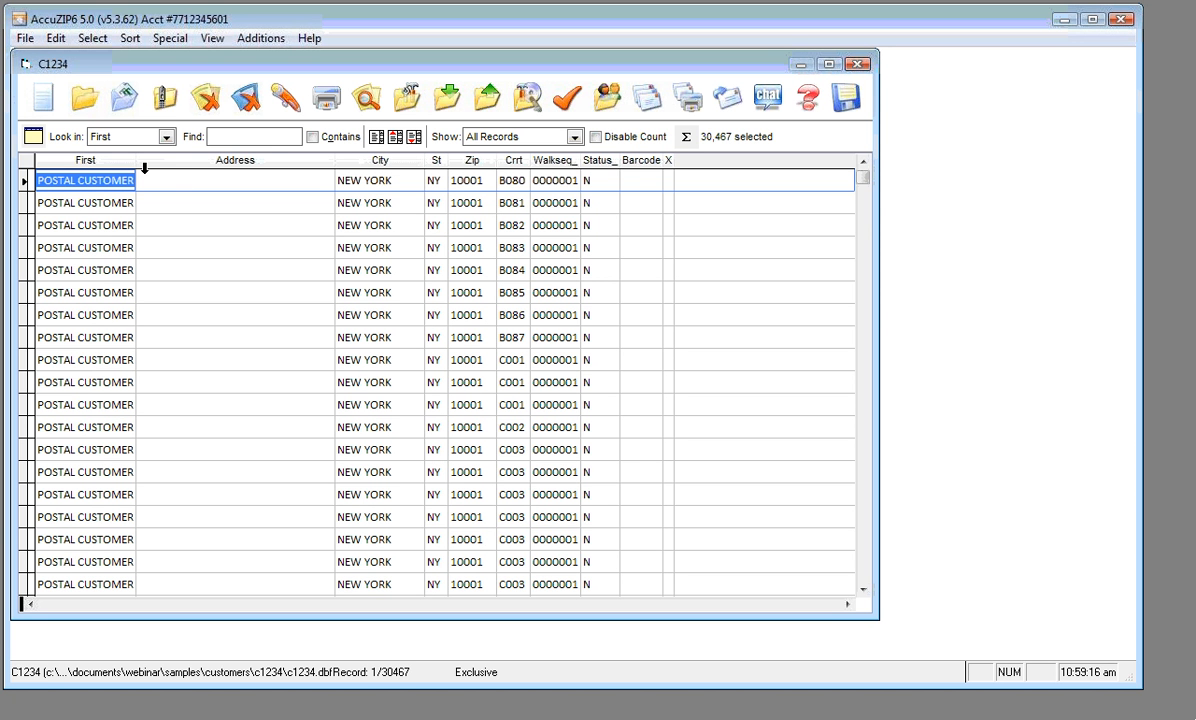
{"action": "left_click_drag", "start_coordinate": [134, 162], "coordinate": [155, 166]}
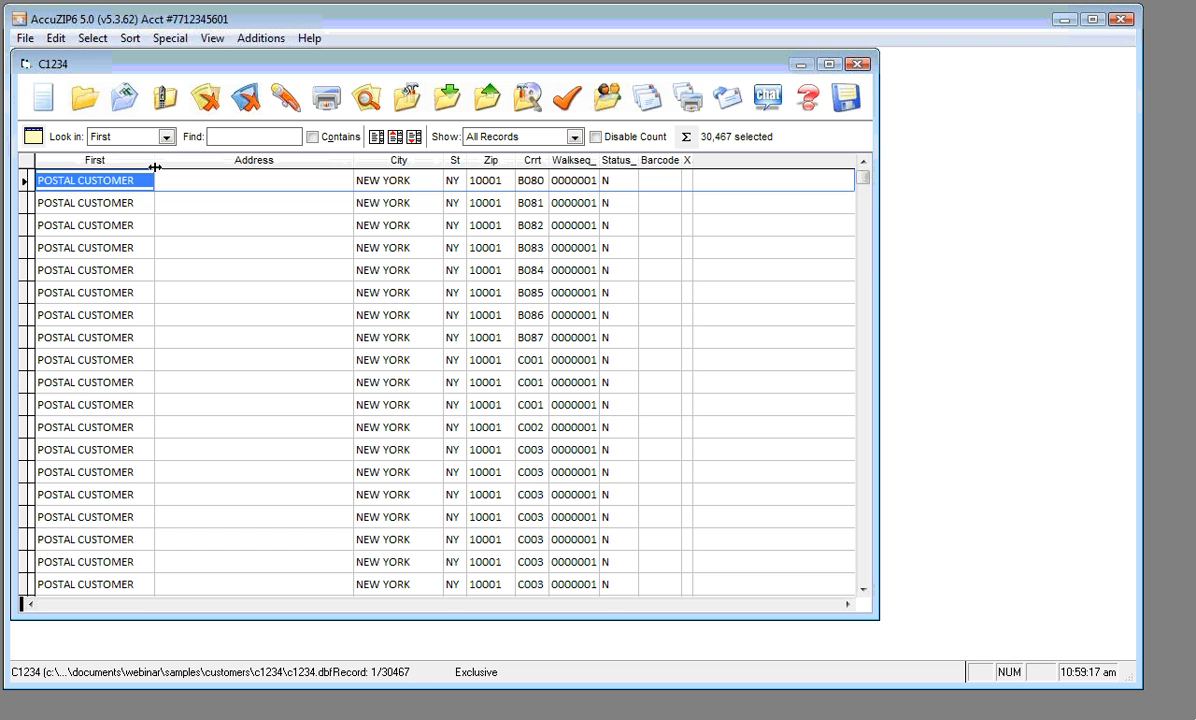
{"action": "left_click", "coordinate": [100, 42]}
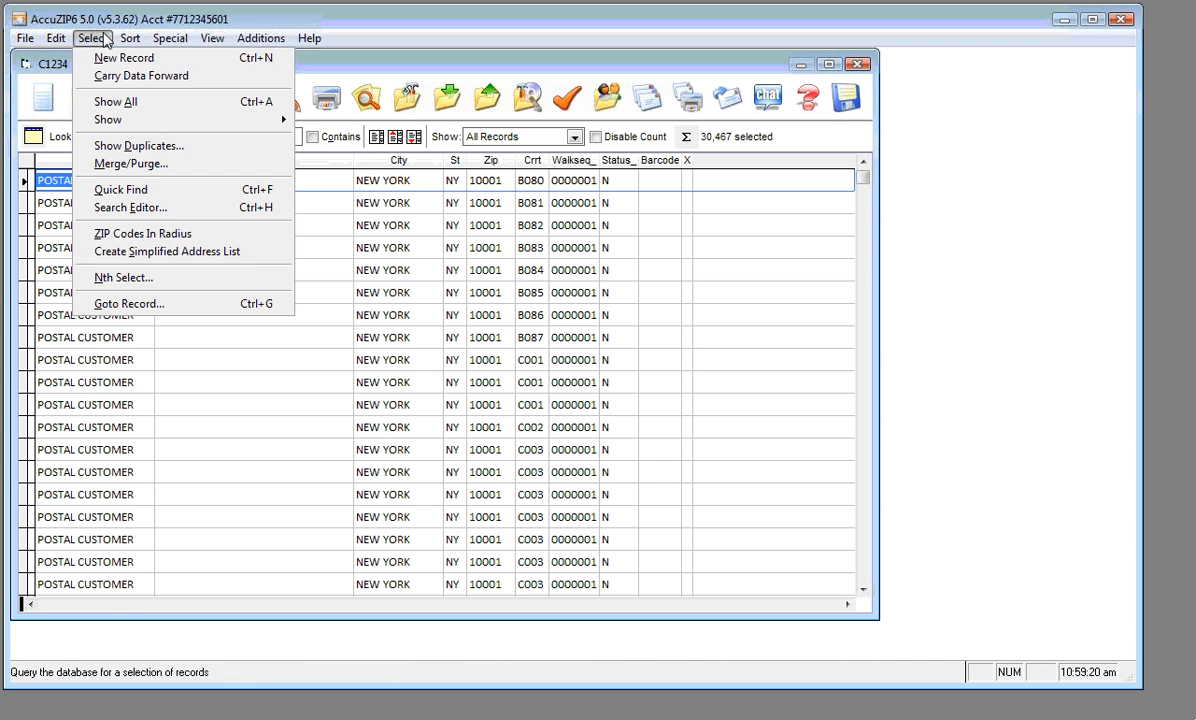
Open the simplified address list builder, then close it without building a list
{"action": "left_click", "coordinate": [256, 262]}
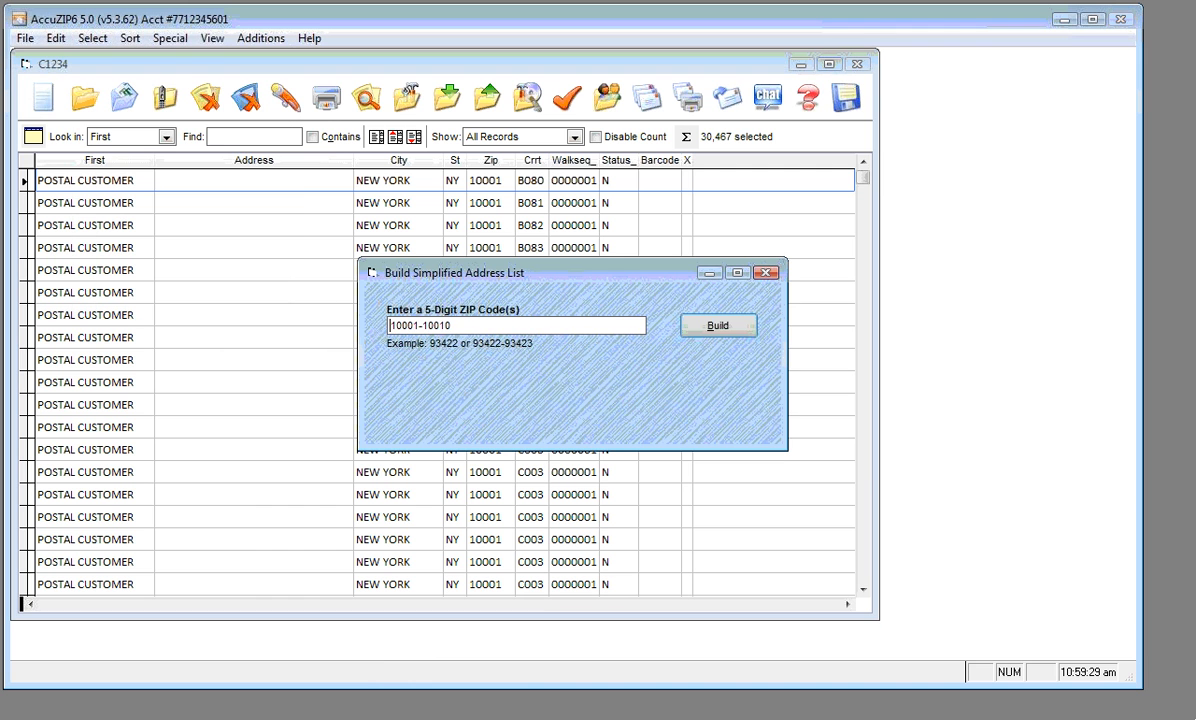
{"action": "left_click_drag", "start_coordinate": [472, 325], "coordinate": [361, 326]}
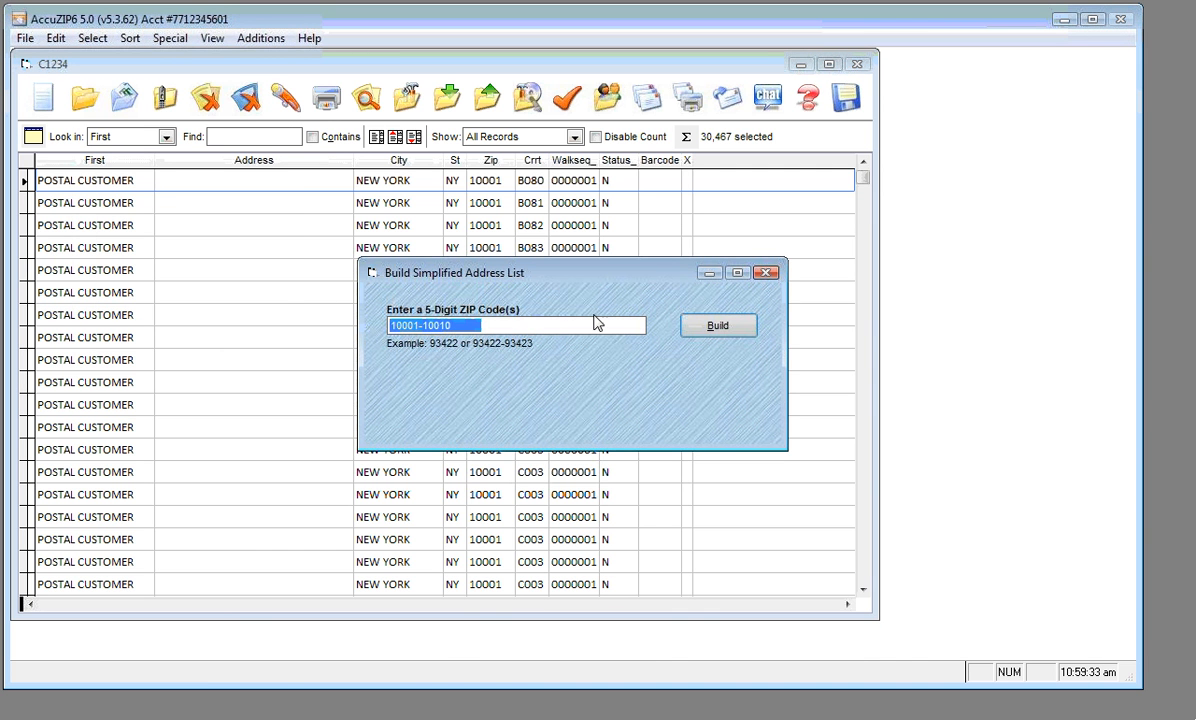
{"action": "left_click", "coordinate": [765, 273]}
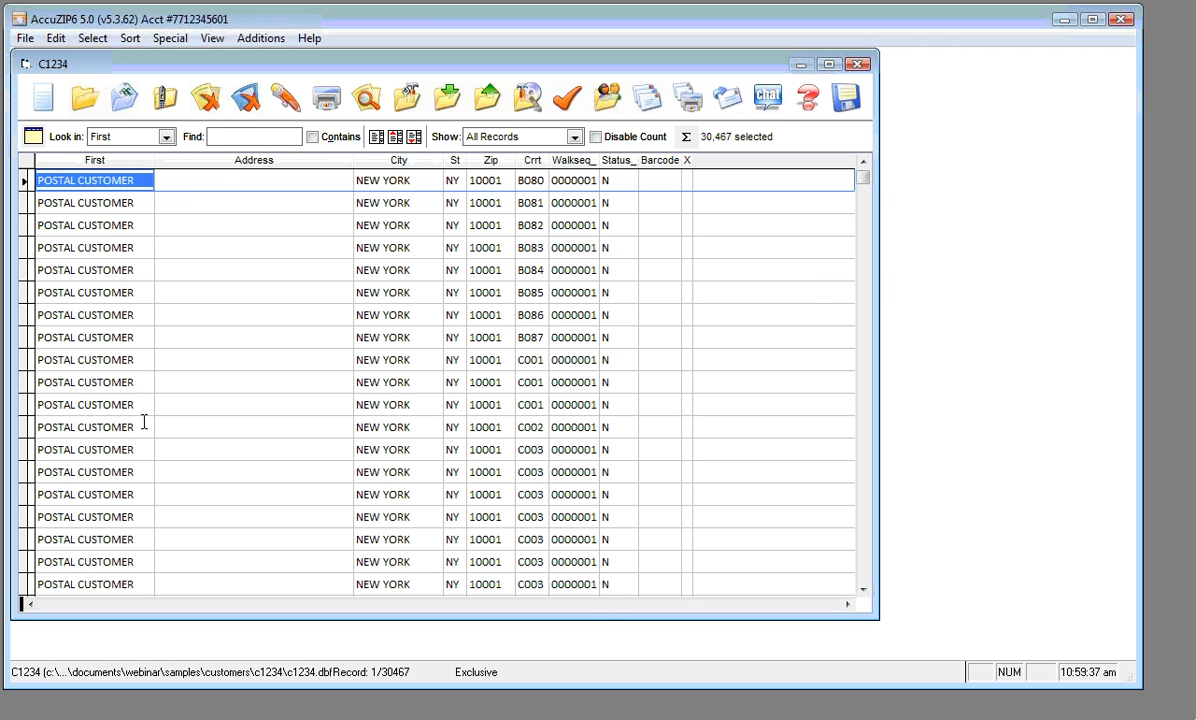
Select record 1's Address field and arrow through its fields to Zip
{"action": "left_click", "coordinate": [219, 177]}
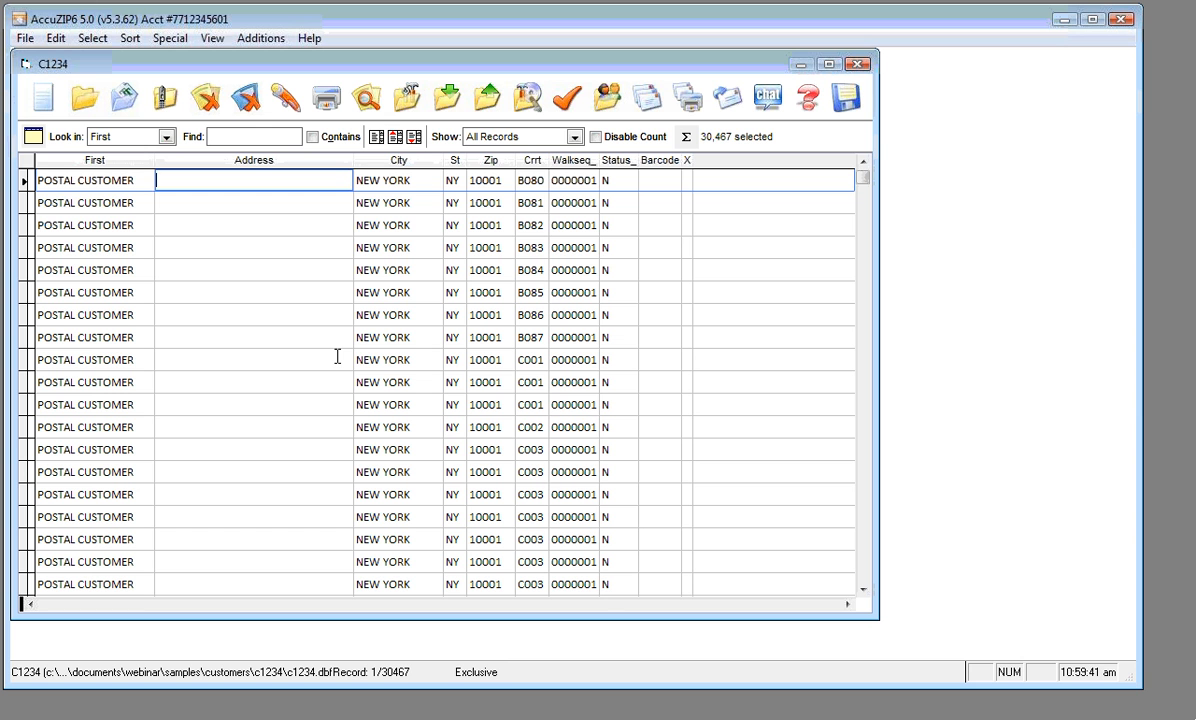
{"action": "key", "text": "Down"}
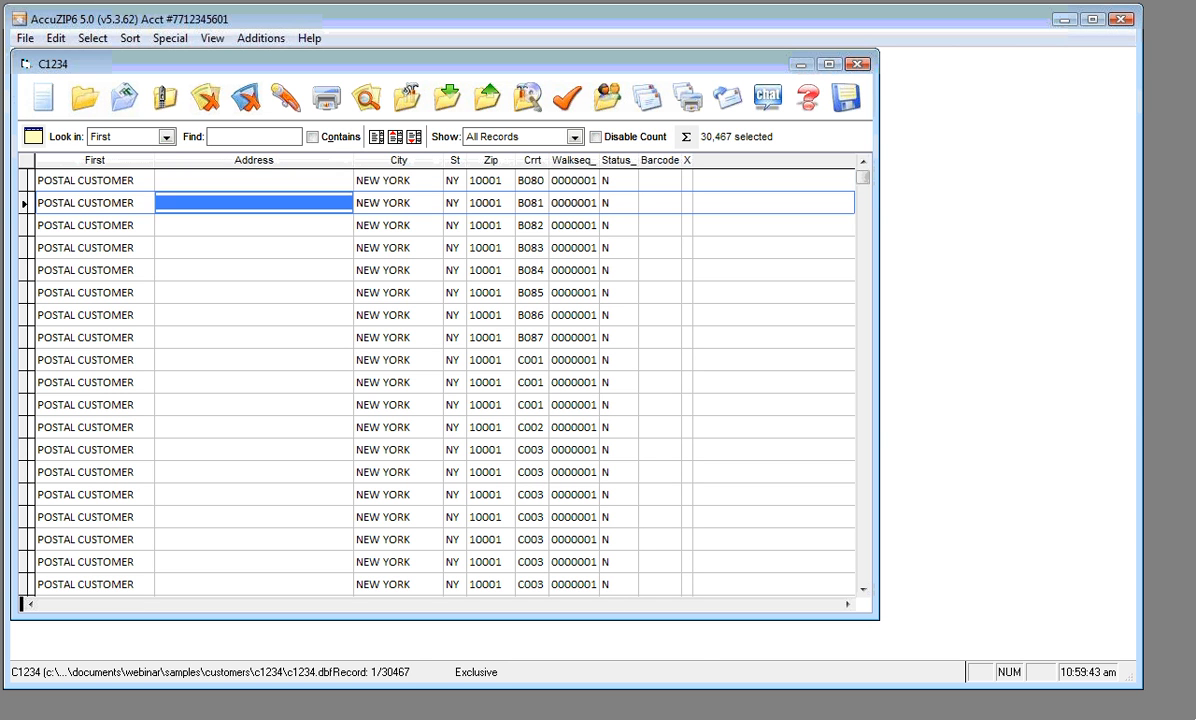
{"action": "key", "text": "Up"}
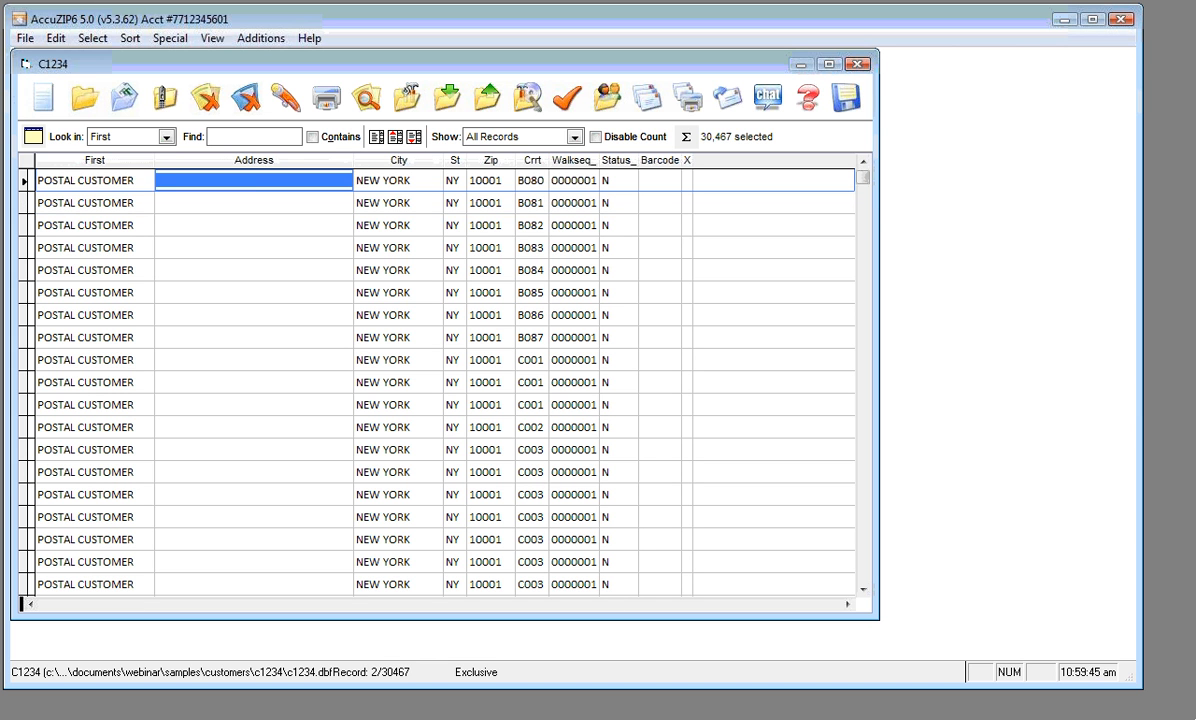
{"action": "key", "text": "Left"}
{"action": "key", "text": "Right"}
{"action": "key", "text": "Right"}
{"action": "key", "text": "Right"}
{"action": "key", "text": "Right"}
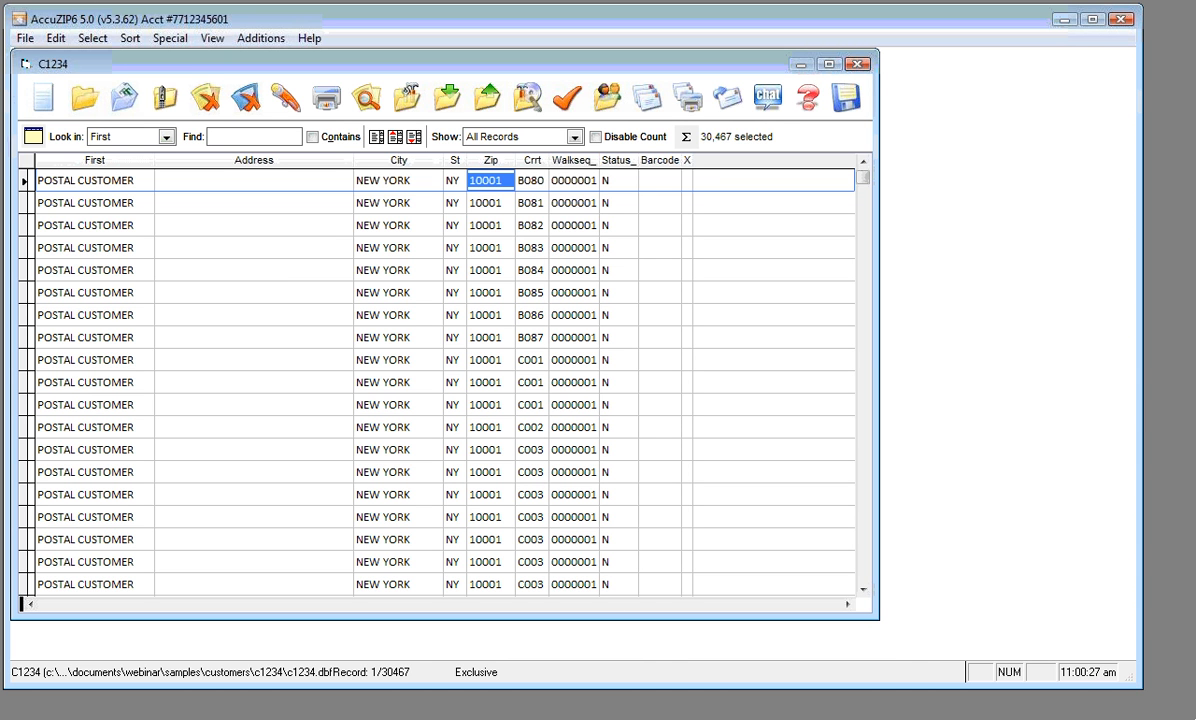
Preview the Count On 5-digit Zip Codes.frx report for C1234, enlarging it before closing
{"action": "left_click", "coordinate": [25, 38]}
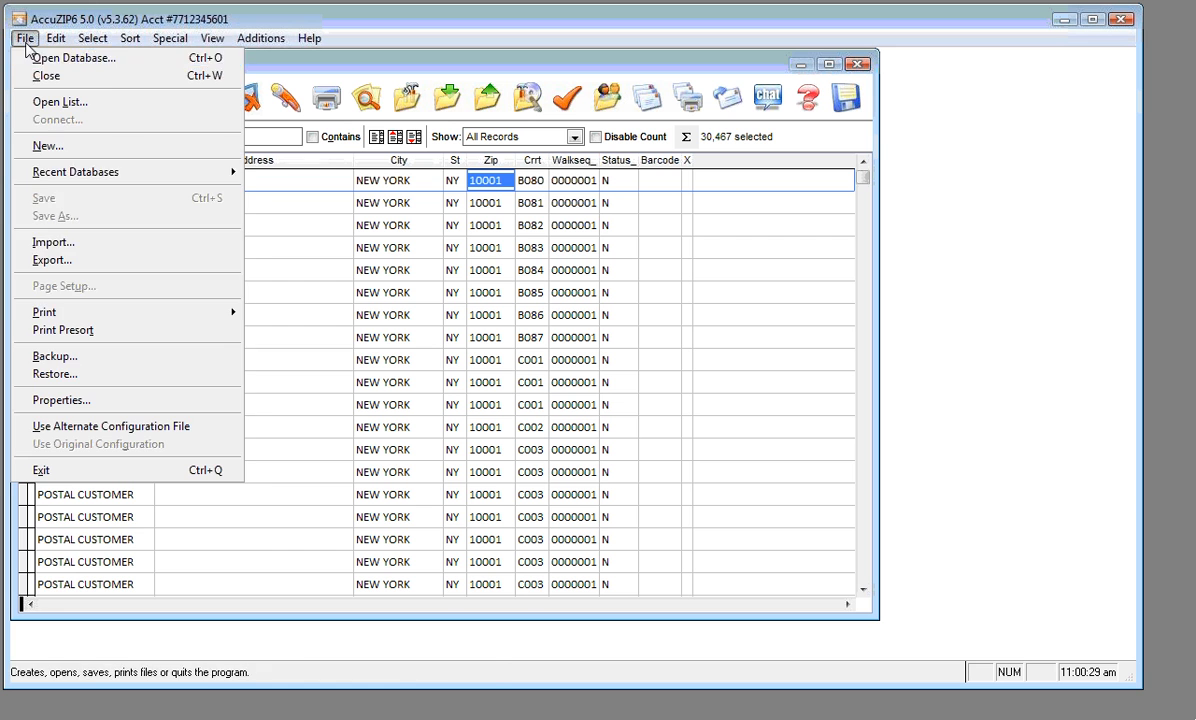
{"action": "mouse_move", "coordinate": [140, 313]}
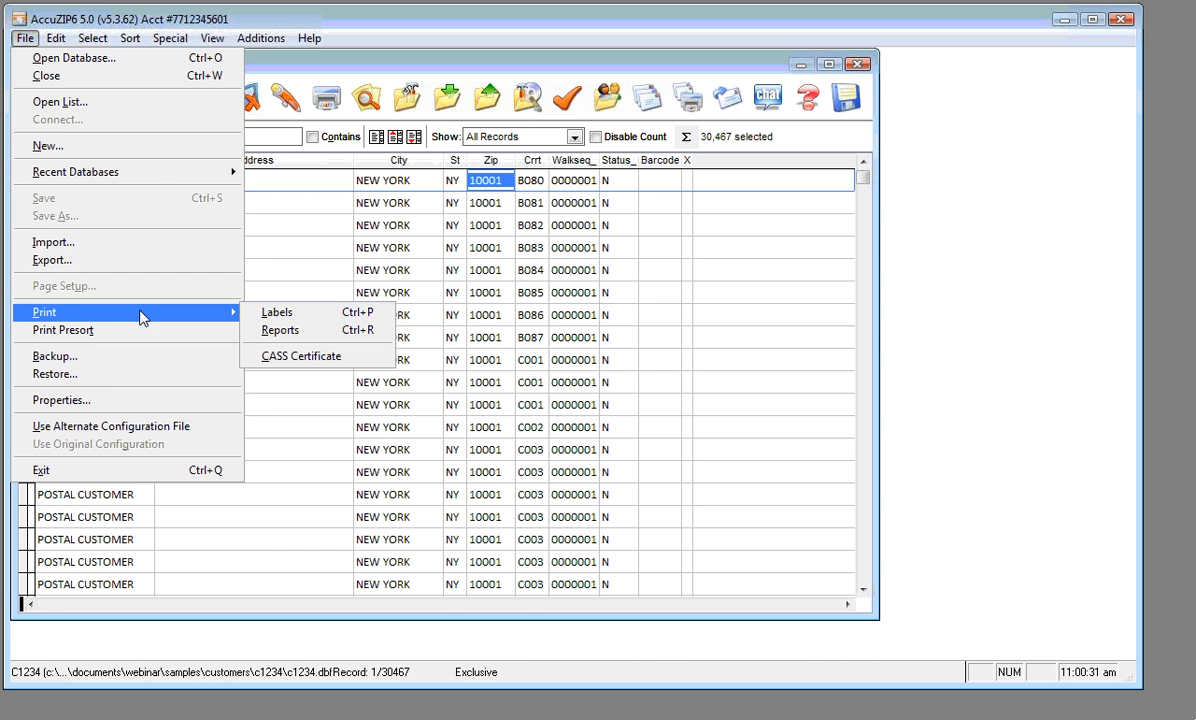
{"action": "left_click", "coordinate": [300, 337]}
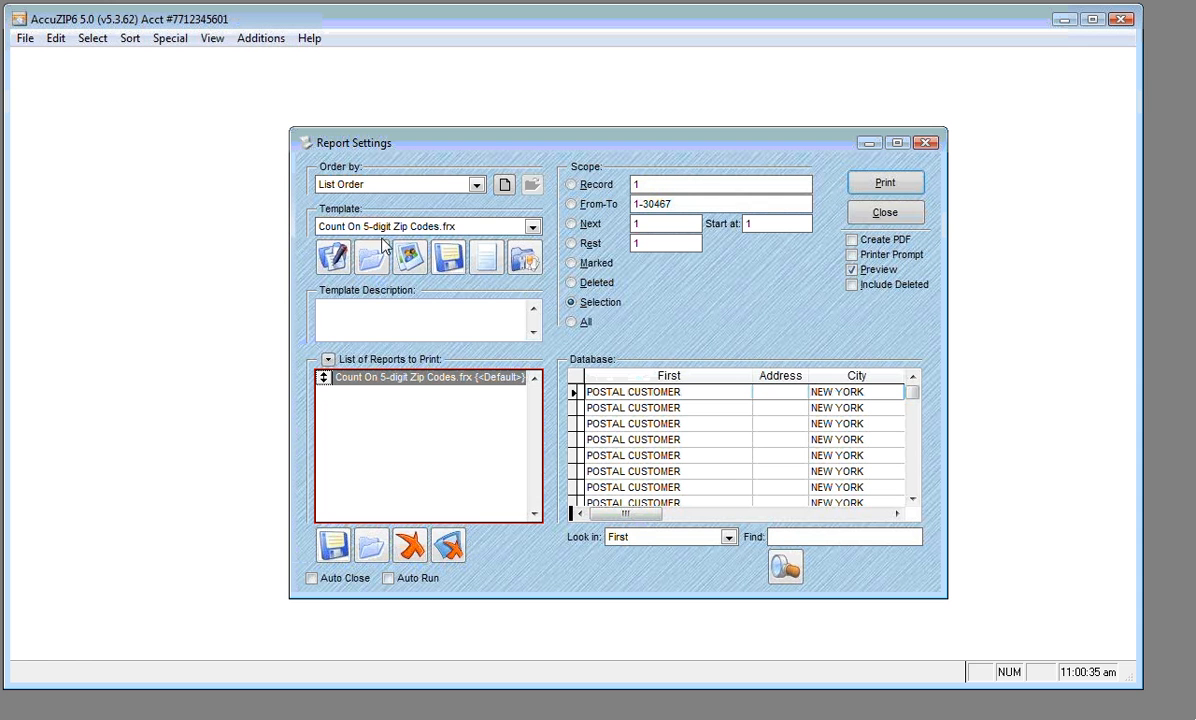
{"action": "left_click", "coordinate": [532, 228]}
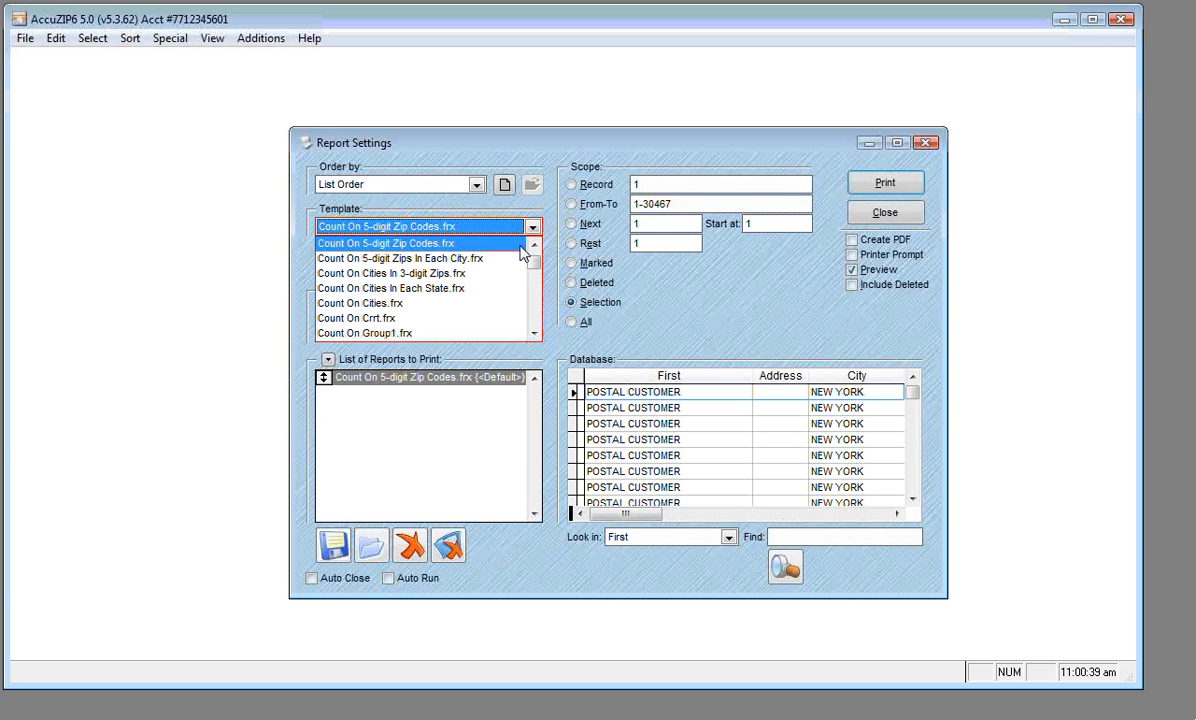
{"action": "left_click", "coordinate": [515, 245]}
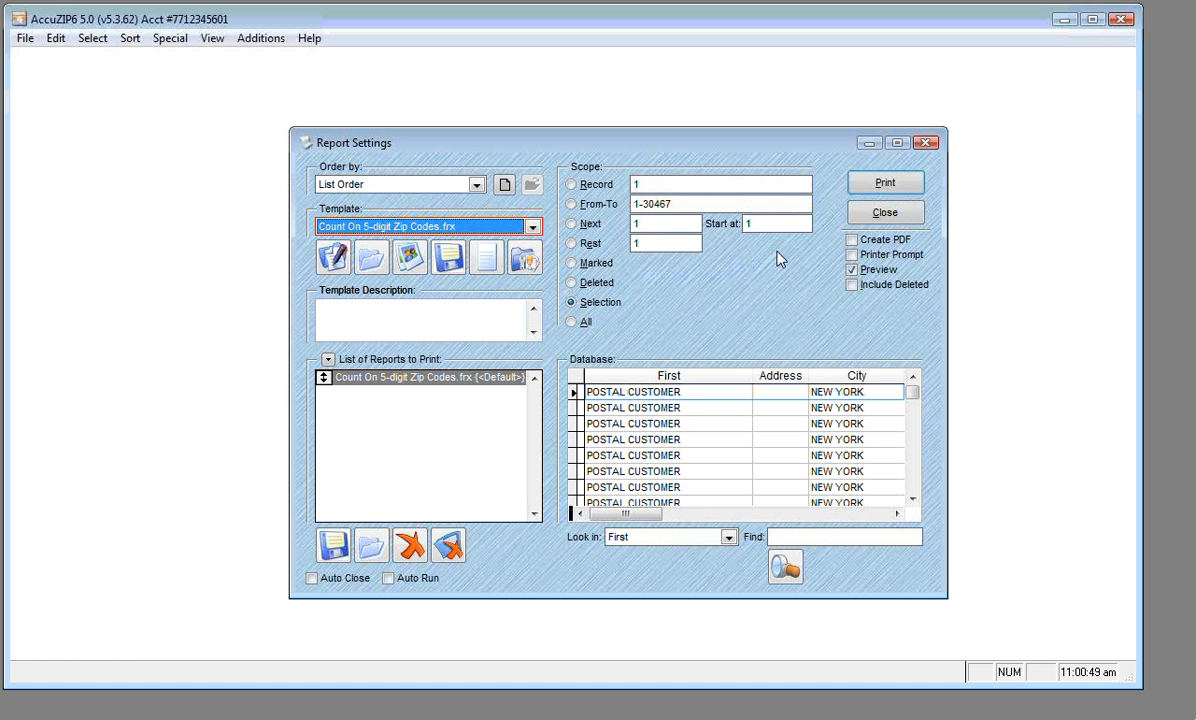
{"action": "left_click", "coordinate": [858, 187]}
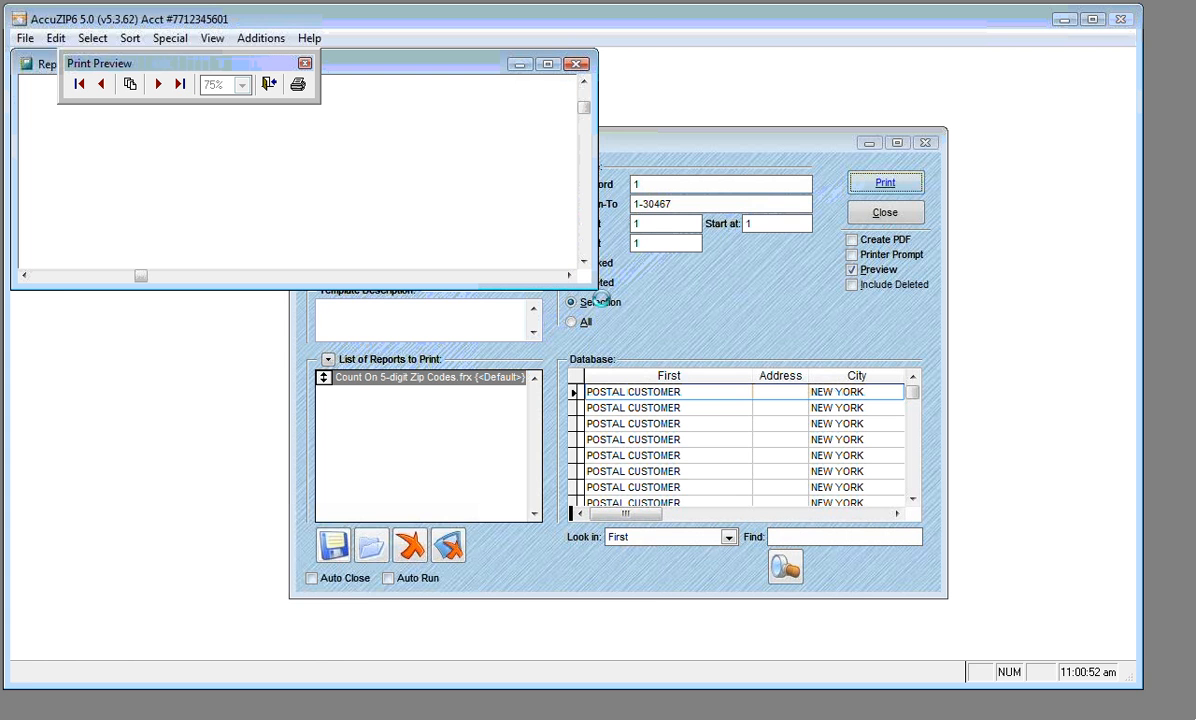
{"action": "left_click_drag", "start_coordinate": [596, 288], "coordinate": [665, 598]}
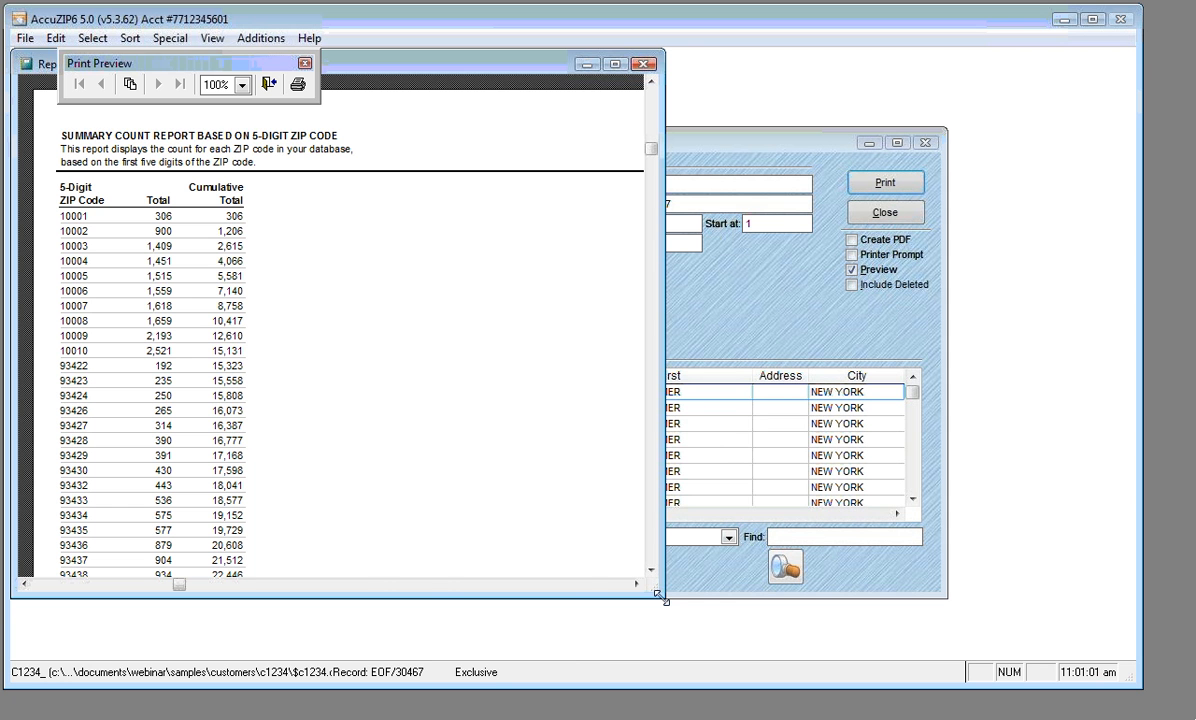
{"action": "left_click", "coordinate": [268, 86]}
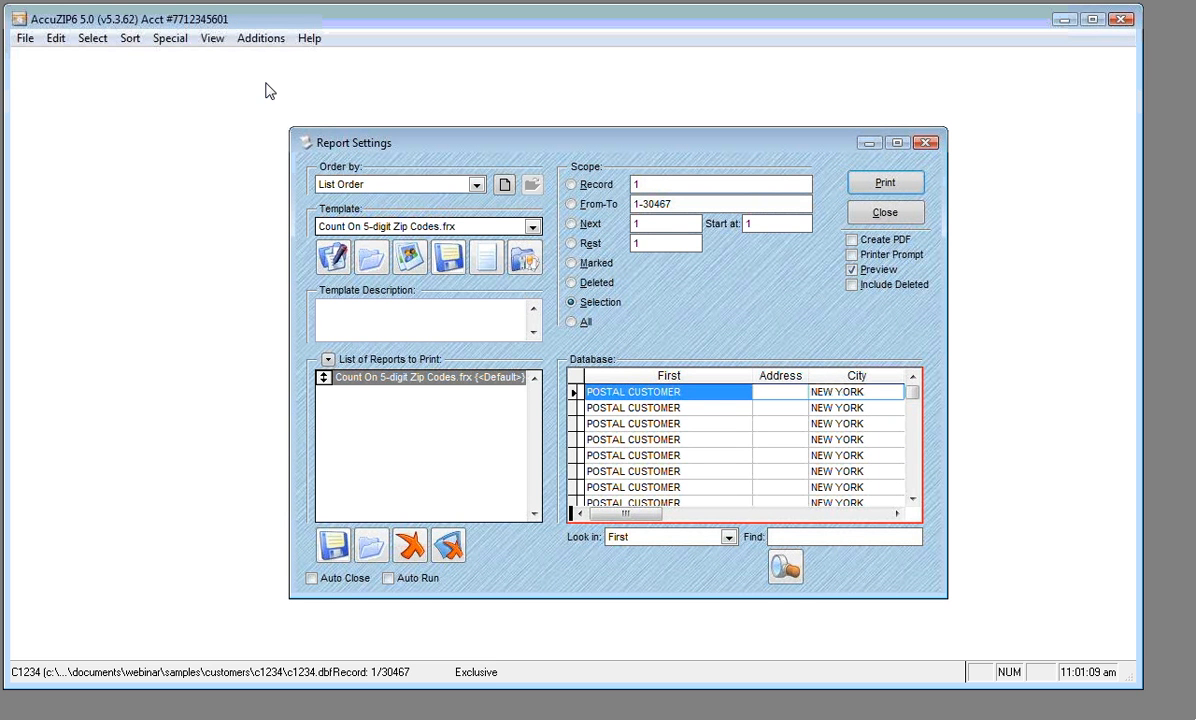
Create a new template, dismissing the 'File is in use' error and retrying to reach Report Designer
{"action": "left_click_drag", "start_coordinate": [350, 131], "coordinate": [315, 118]}
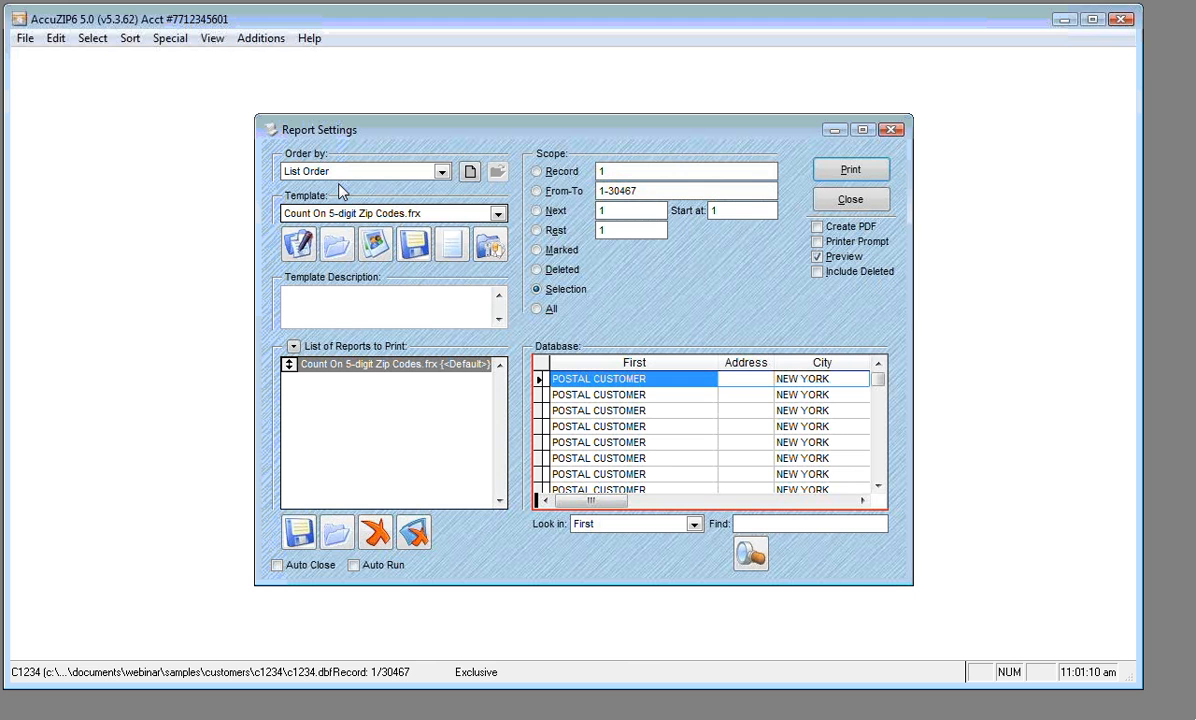
{"action": "left_click", "coordinate": [452, 254]}
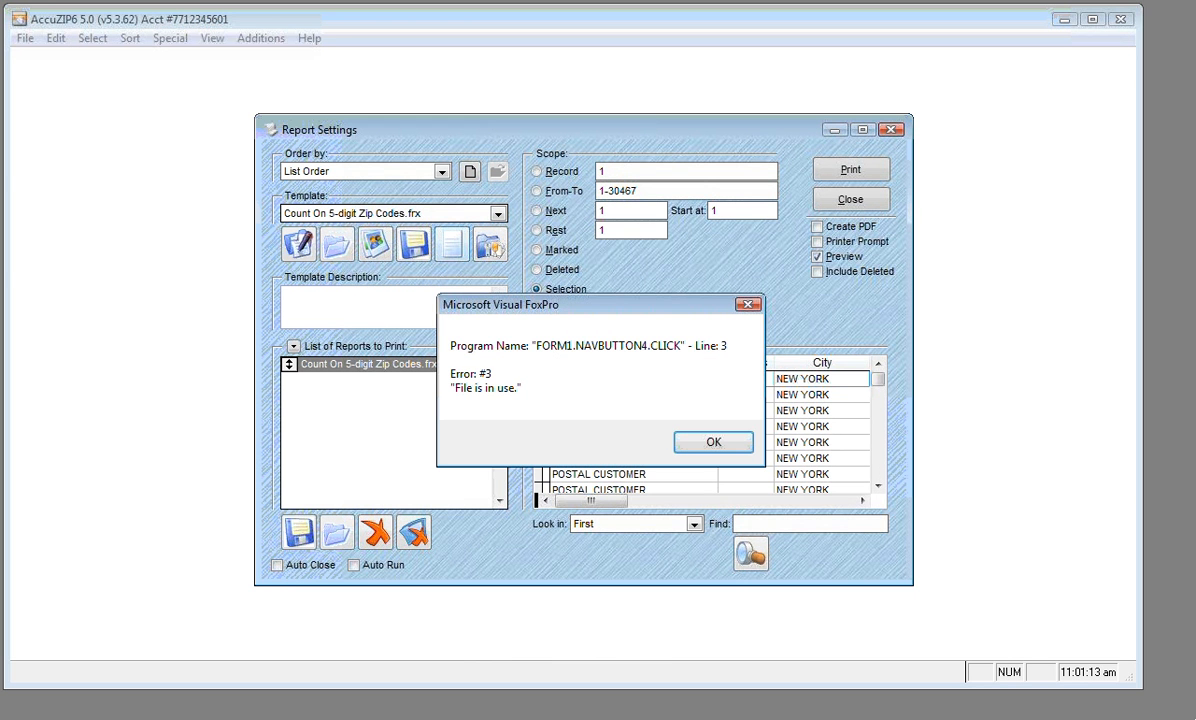
{"action": "left_click", "coordinate": [713, 442]}
{"action": "left_click", "coordinate": [659, 394]}
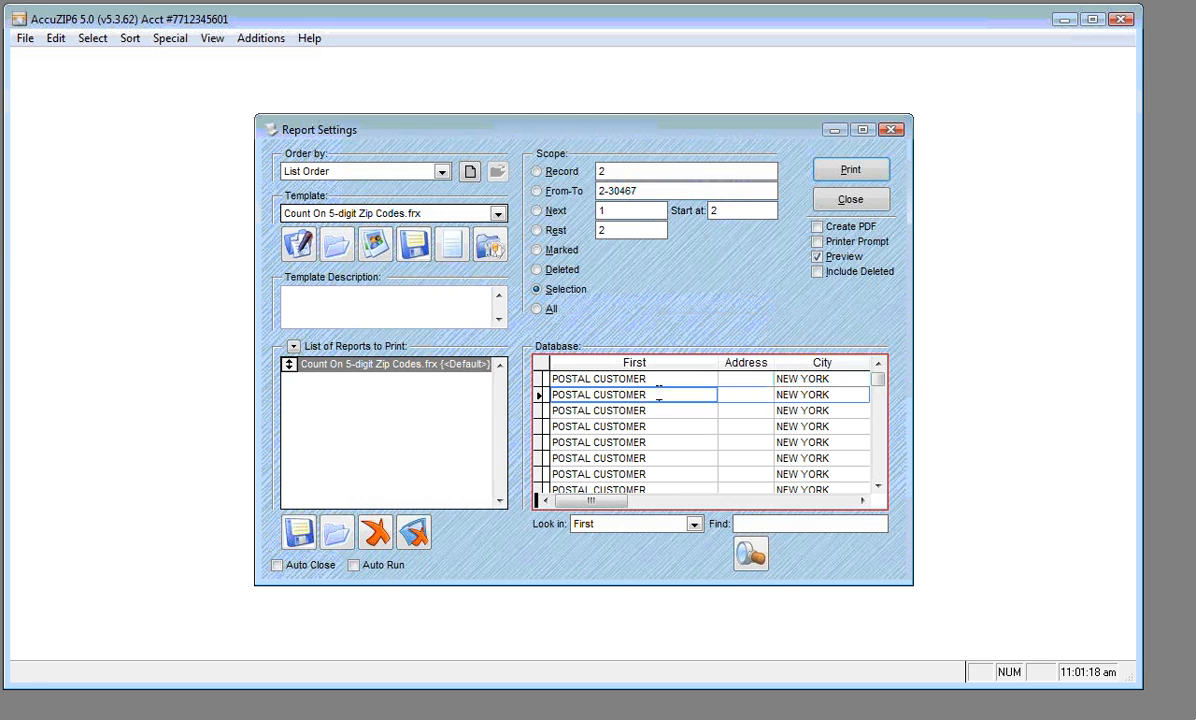
{"action": "left_click", "coordinate": [460, 248]}
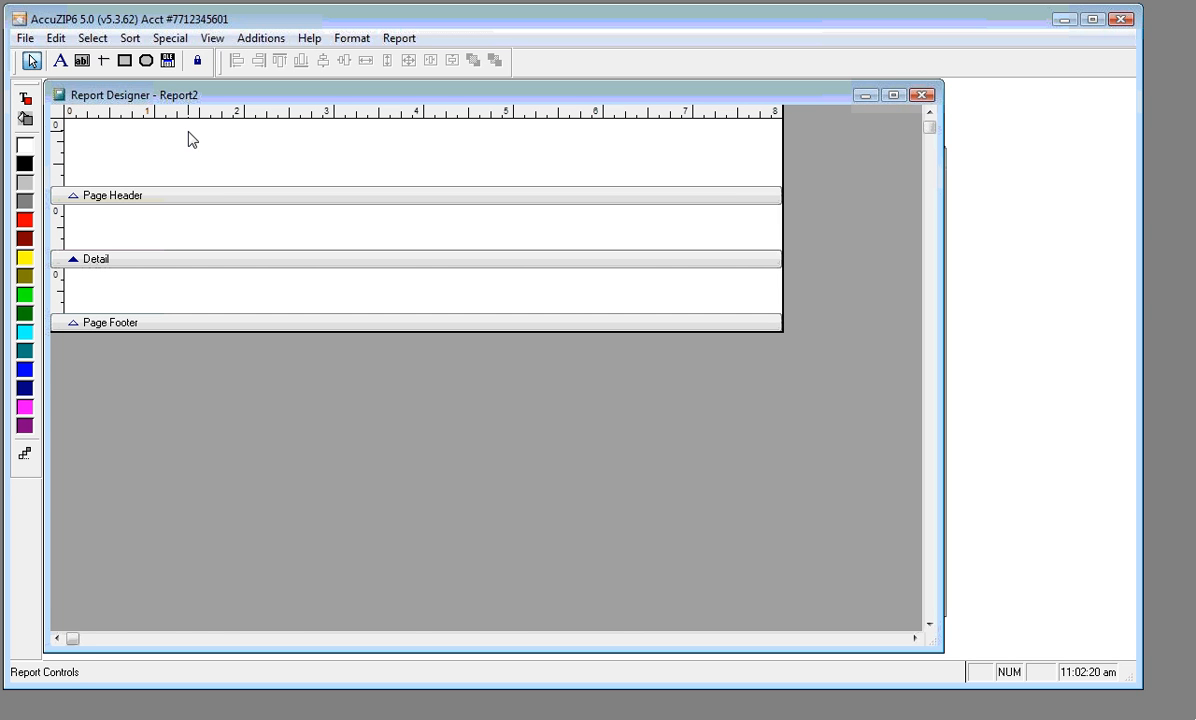
Set the report's default font to Calibri
{"action": "left_click", "coordinate": [399, 41]}
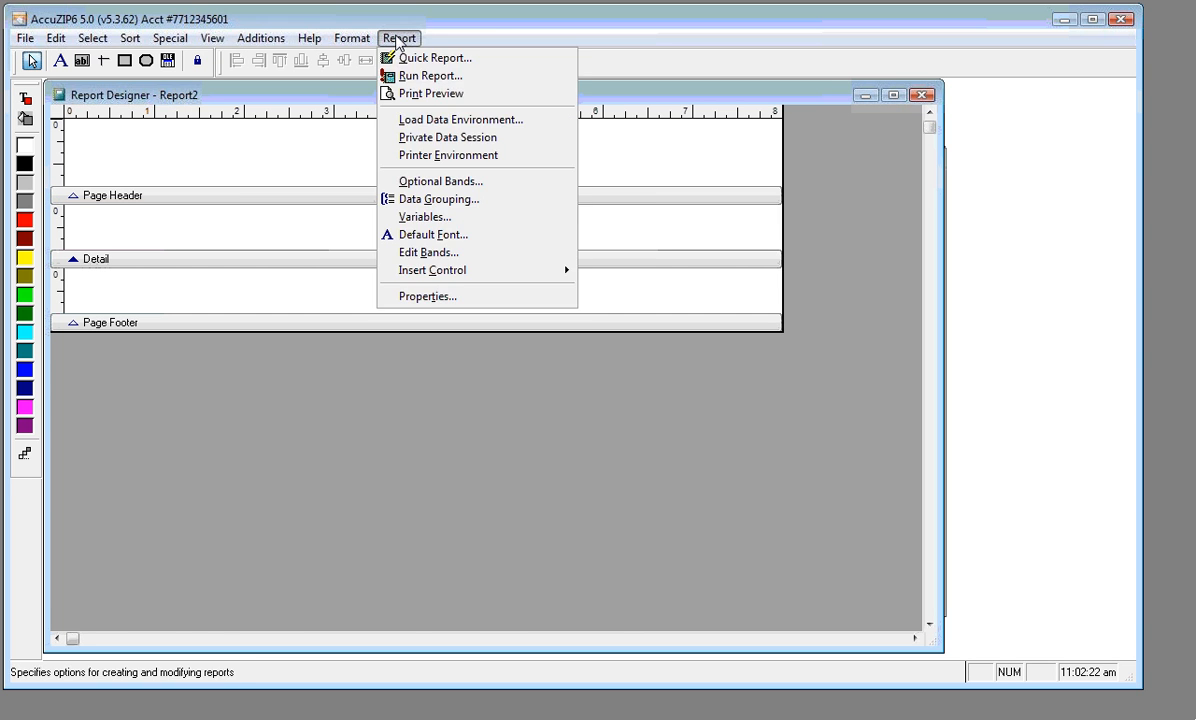
{"action": "left_click", "coordinate": [444, 236]}
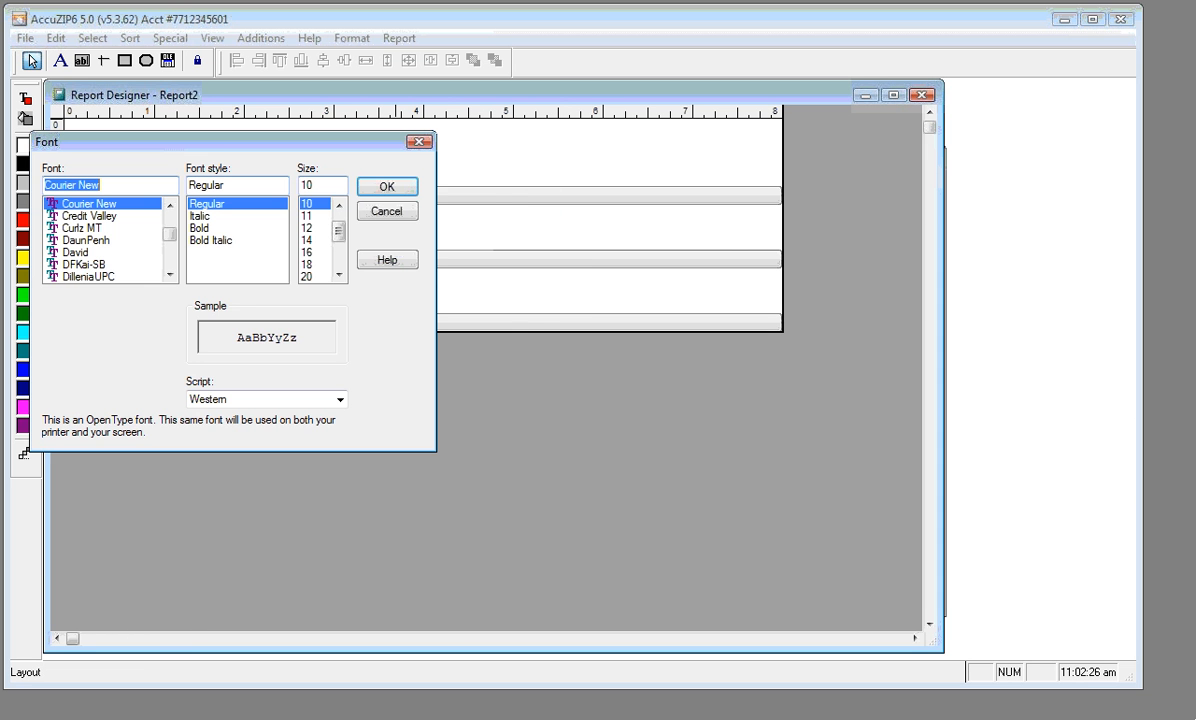
{"action": "type", "text": "cal"}
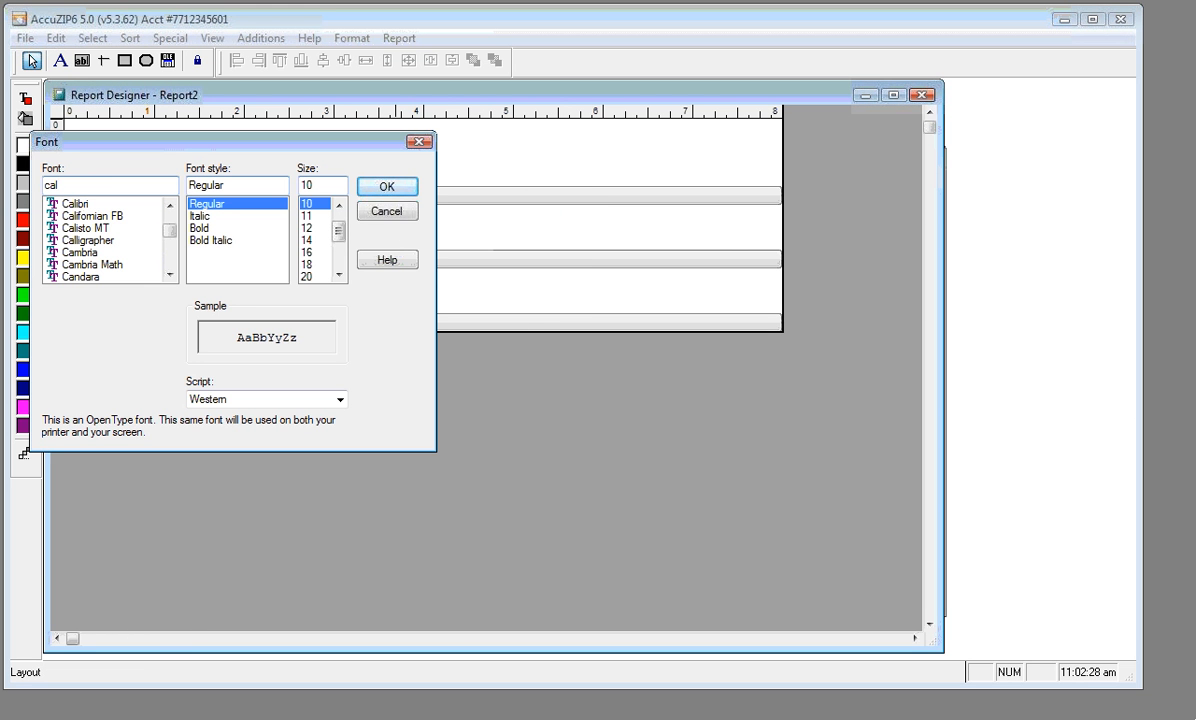
{"action": "left_click", "coordinate": [70, 203]}
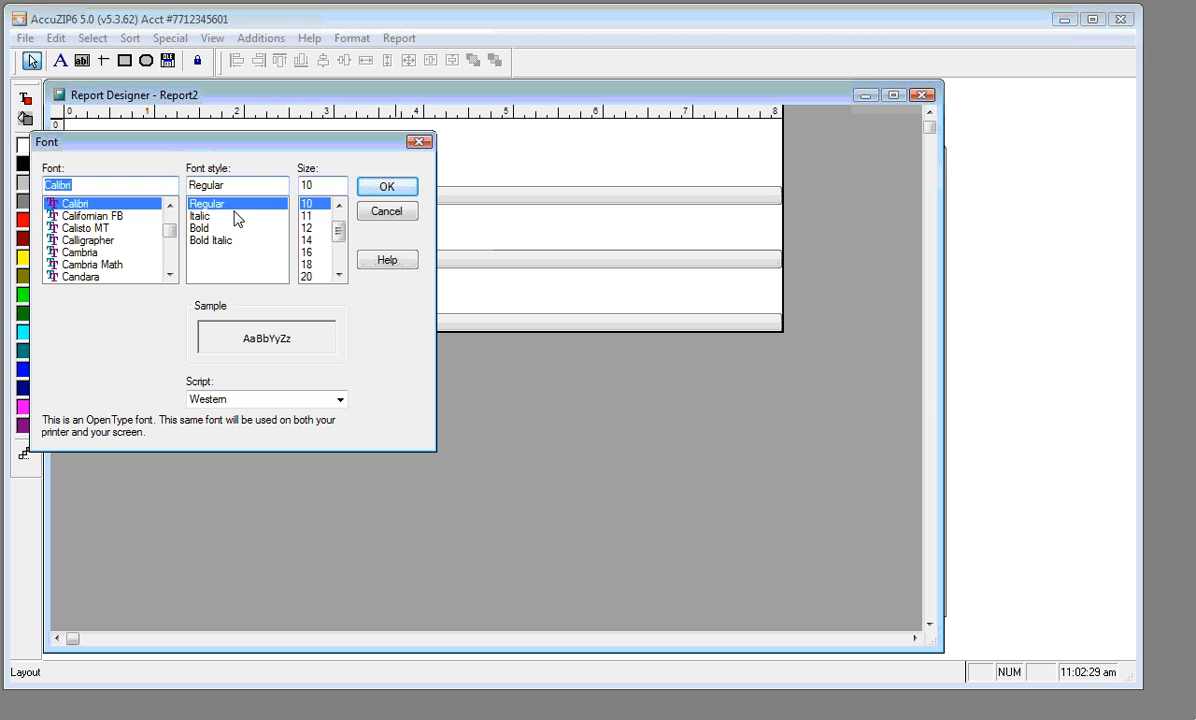
{"action": "left_click", "coordinate": [384, 187]}
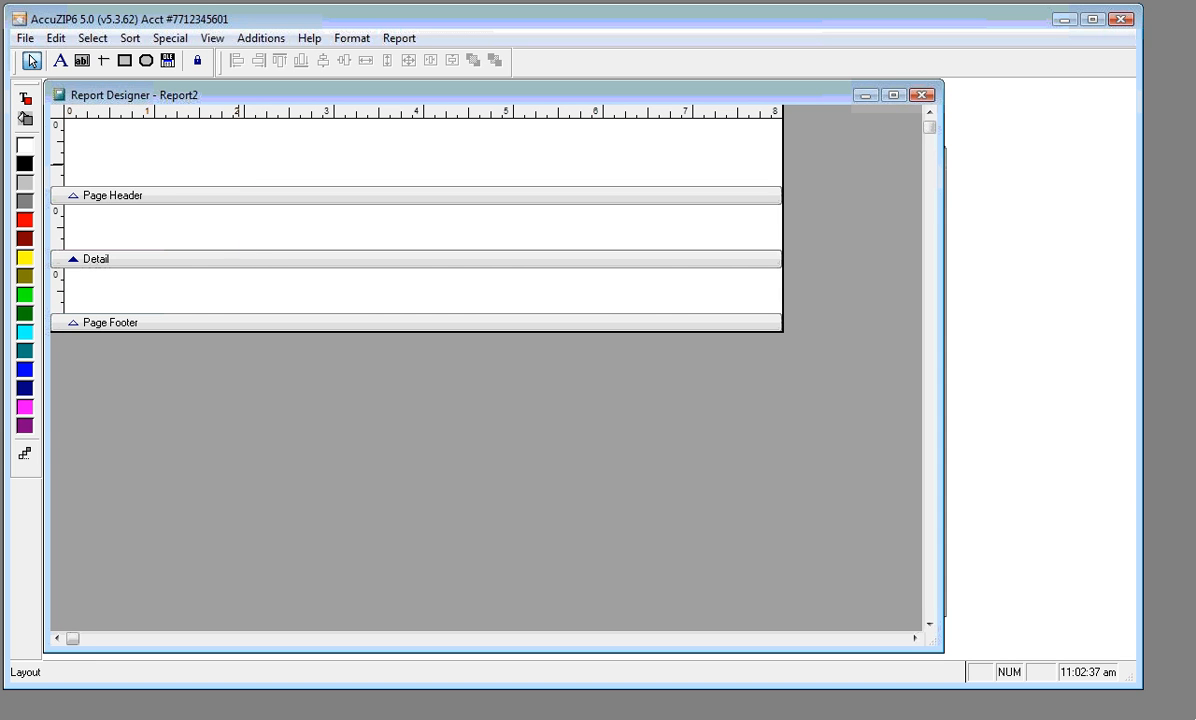
Shrink the Page Header band and set the Detail band height to 0
{"action": "left_click_drag", "start_coordinate": [238, 259], "coordinate": [239, 236]}
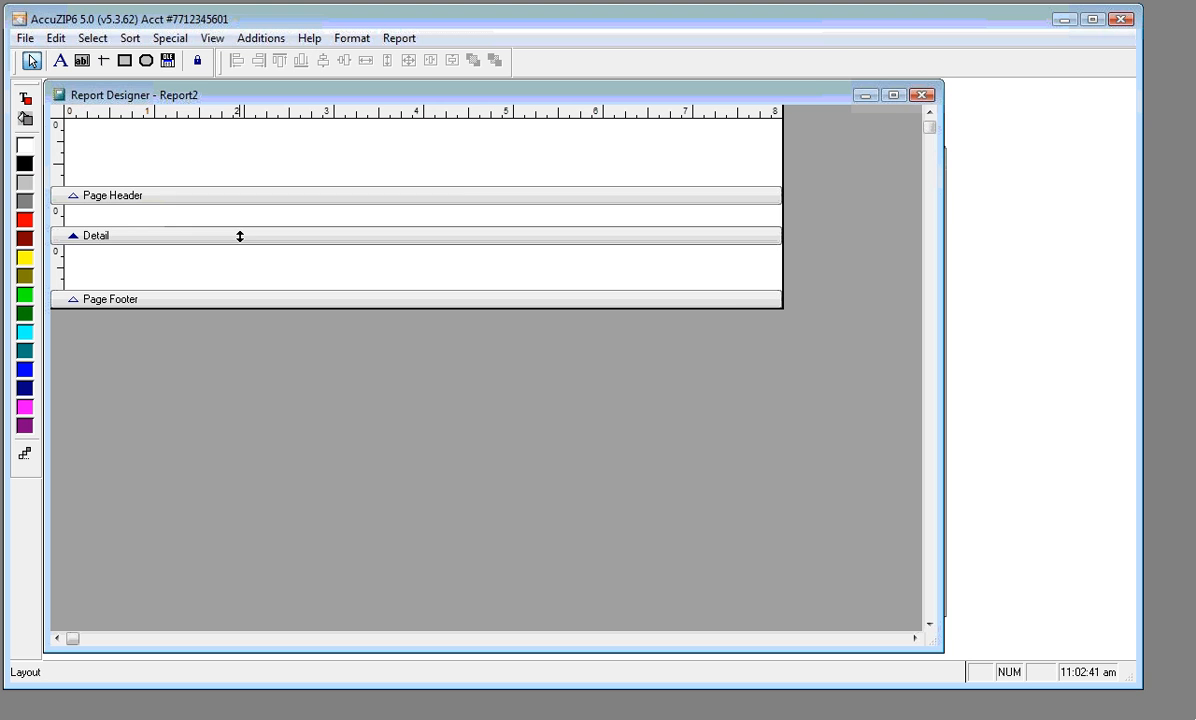
{"action": "double_click", "coordinate": [239, 236]}
{"action": "left_click", "coordinate": [402, 192]}
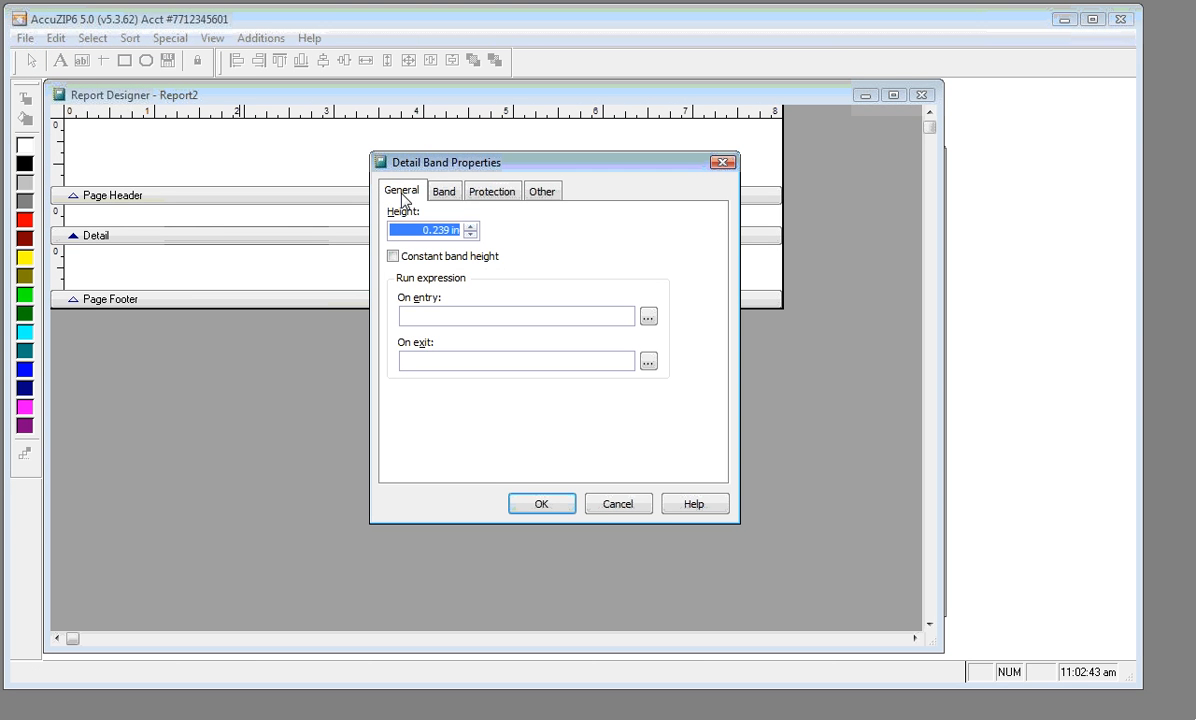
{"action": "type", "text": "0"}
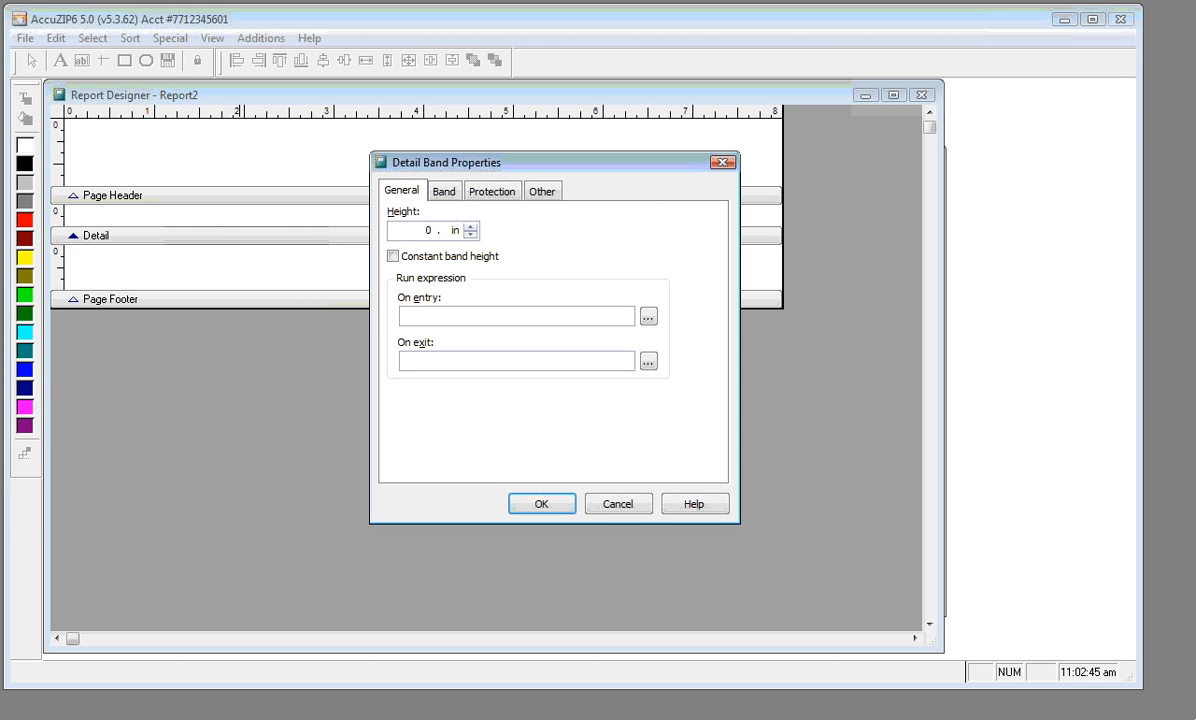
{"action": "key", "text": "Tab"}
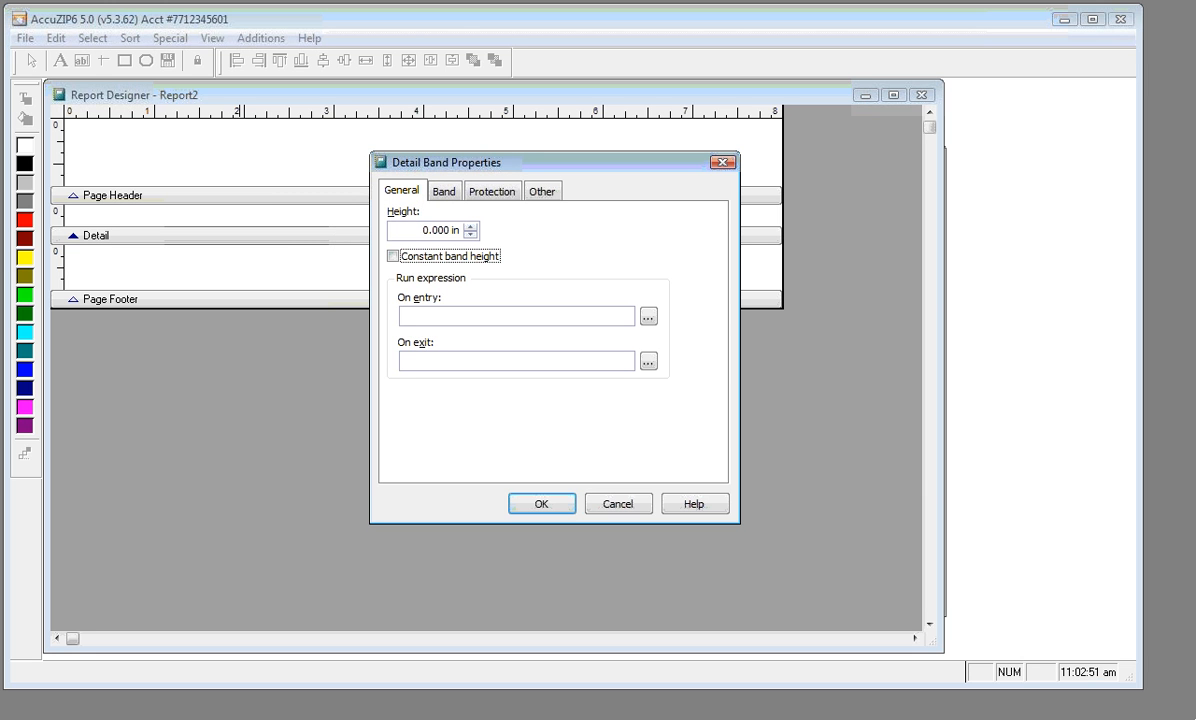
{"action": "left_click", "coordinate": [520, 507]}
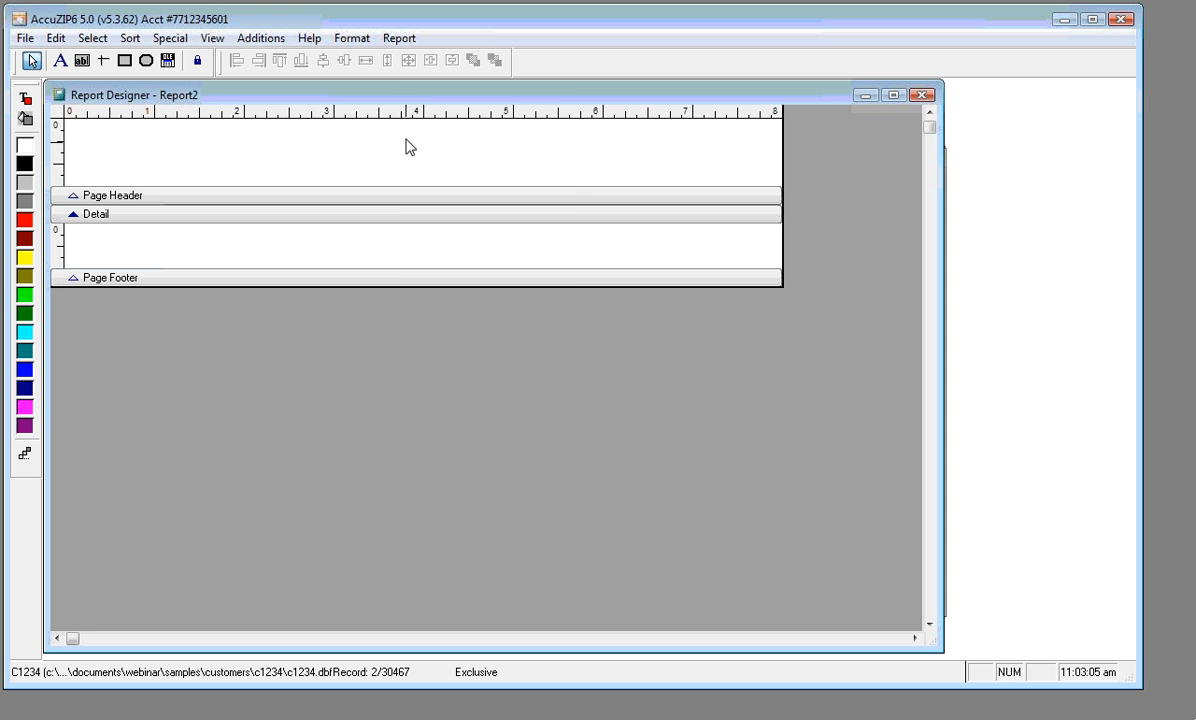
Open Data Grouping and add st and city as the first two grouping expressions
{"action": "left_click", "coordinate": [400, 39]}
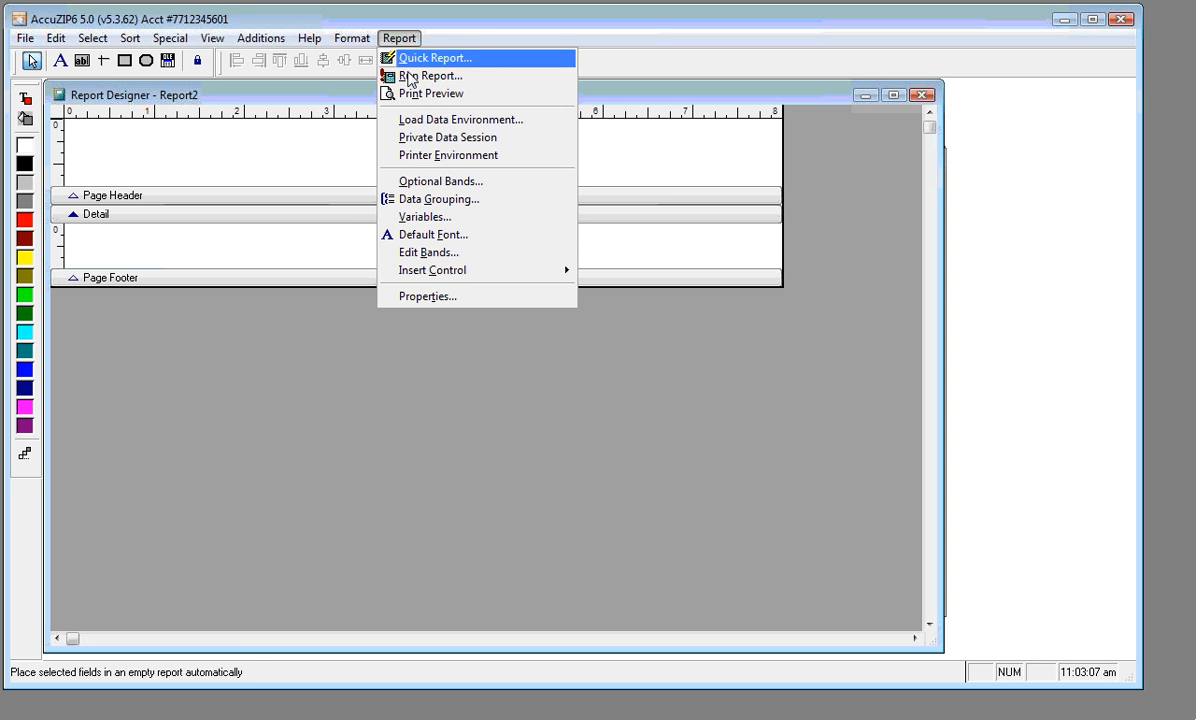
{"action": "left_click", "coordinate": [418, 200]}
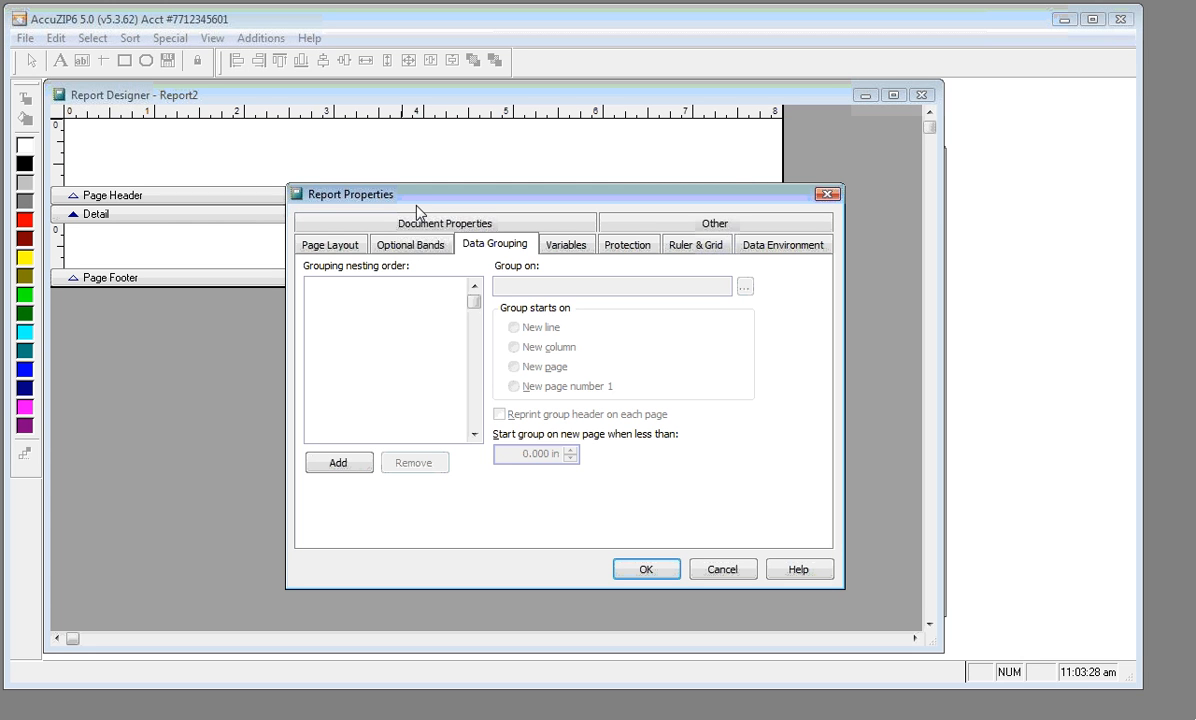
{"action": "left_click", "coordinate": [336, 464]}
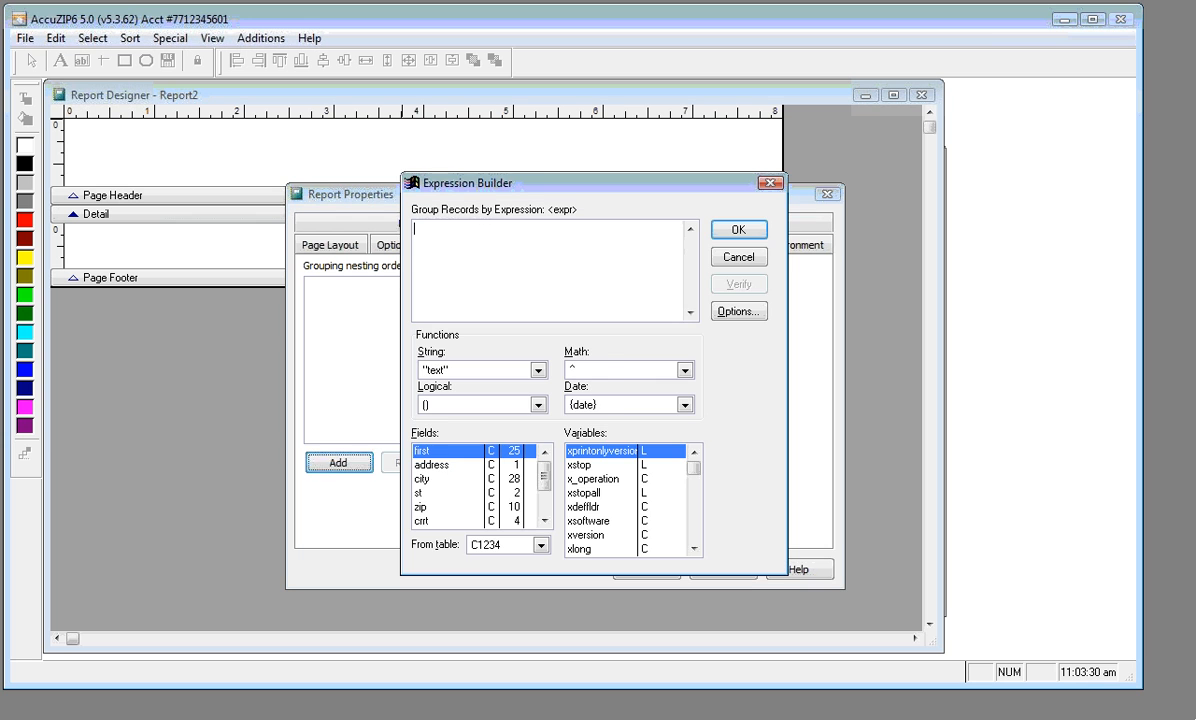
{"action": "left_click_drag", "start_coordinate": [491, 187], "coordinate": [539, 166]}
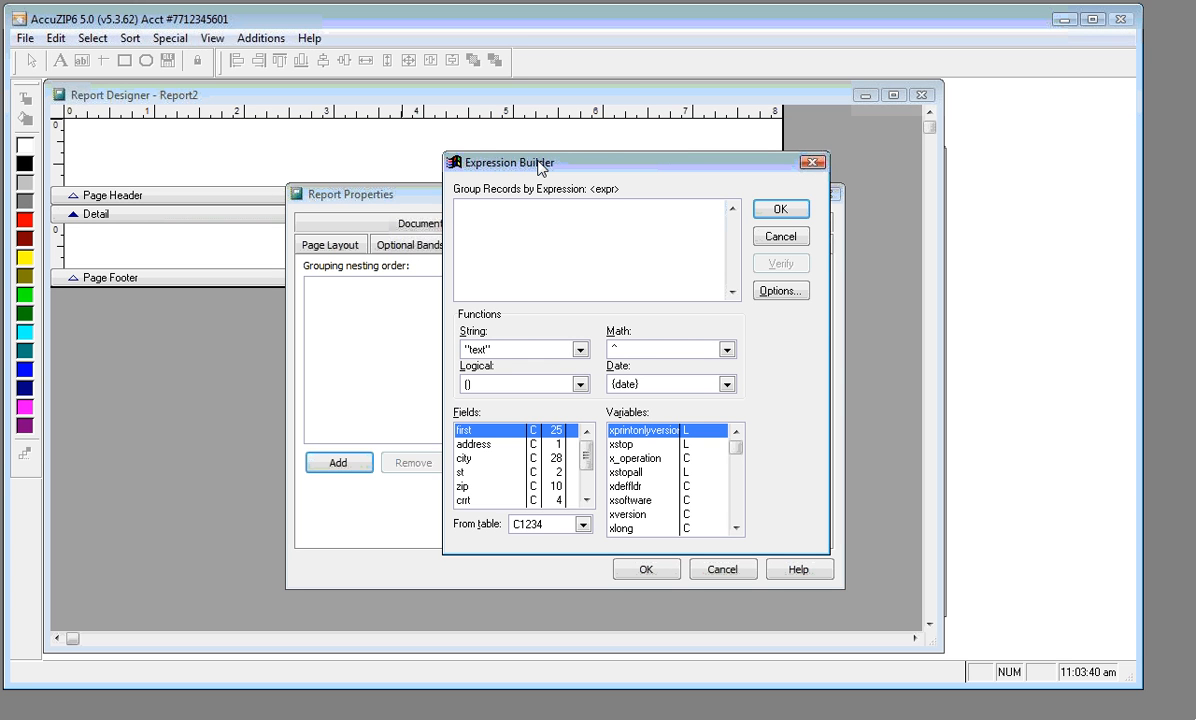
{"action": "type", "text": "st"}
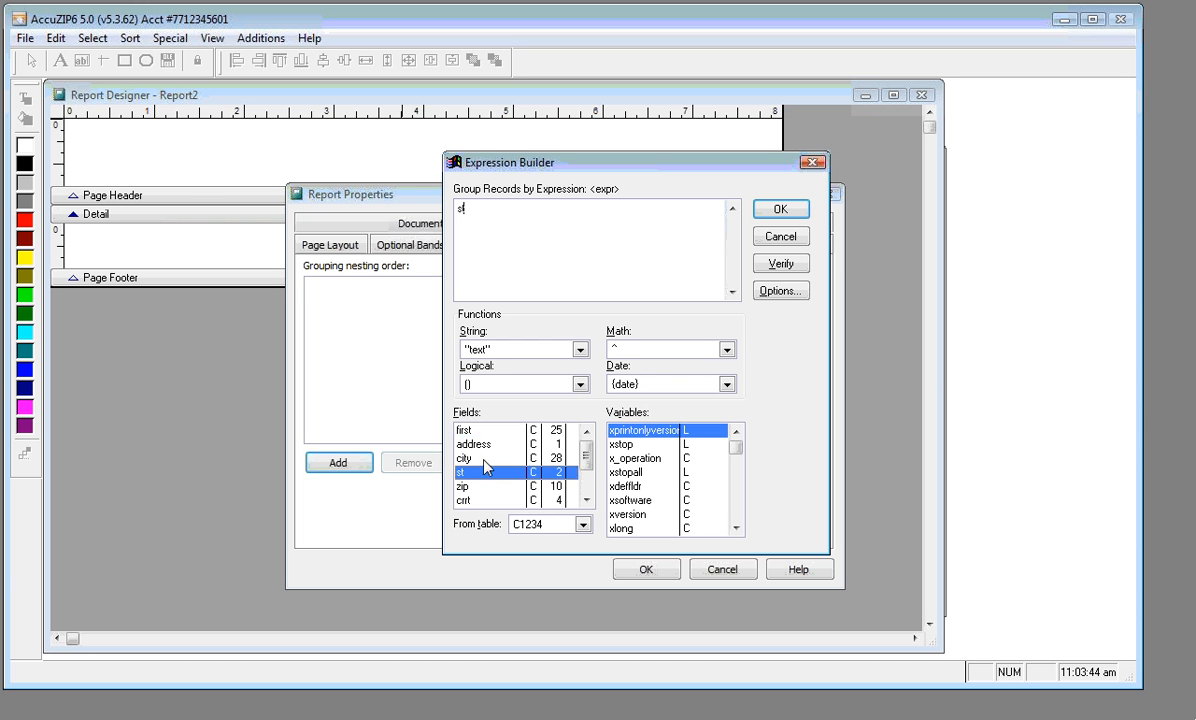
{"action": "left_click", "coordinate": [765, 212]}
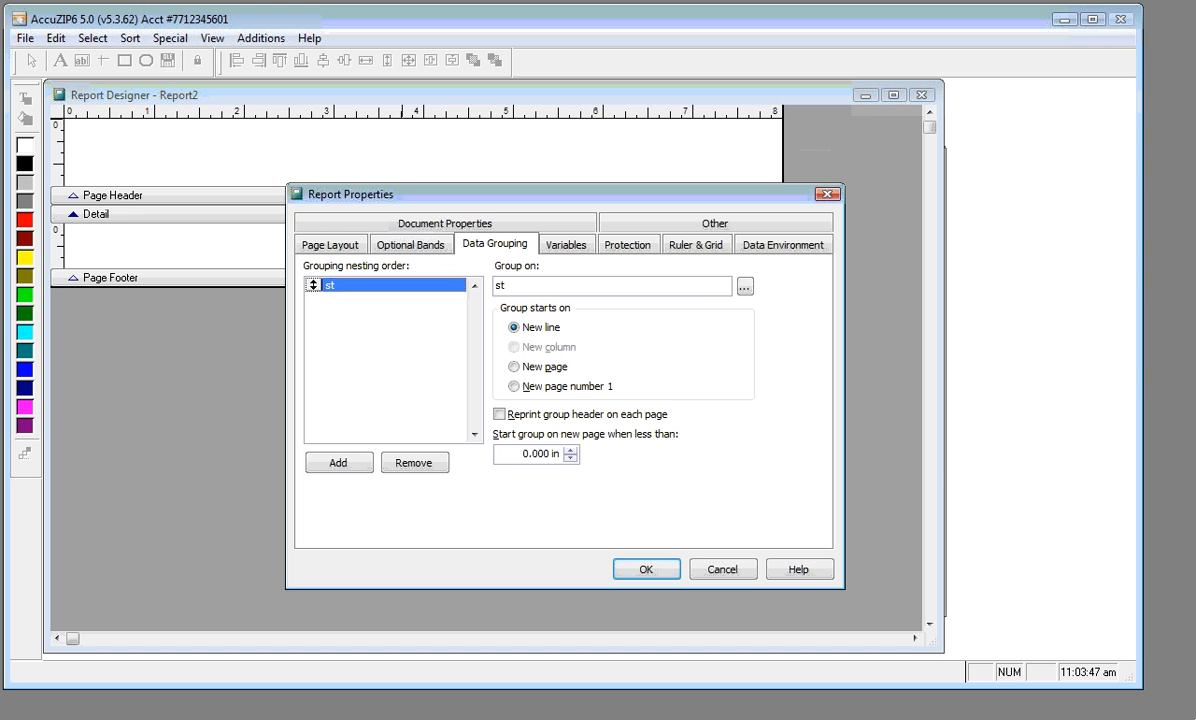
{"action": "left_click", "coordinate": [337, 464]}
{"action": "type", "text": "c"}
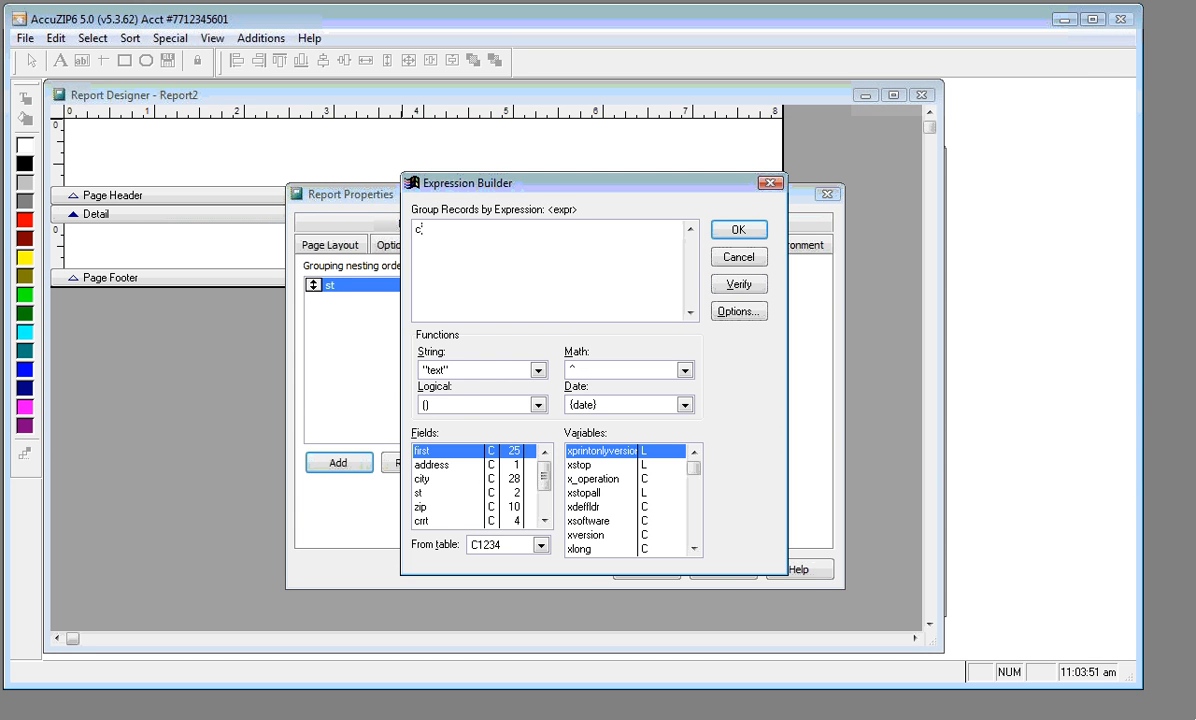
{"action": "type", "text": "ity,"}
{"action": "left_click", "coordinate": [732, 232]}
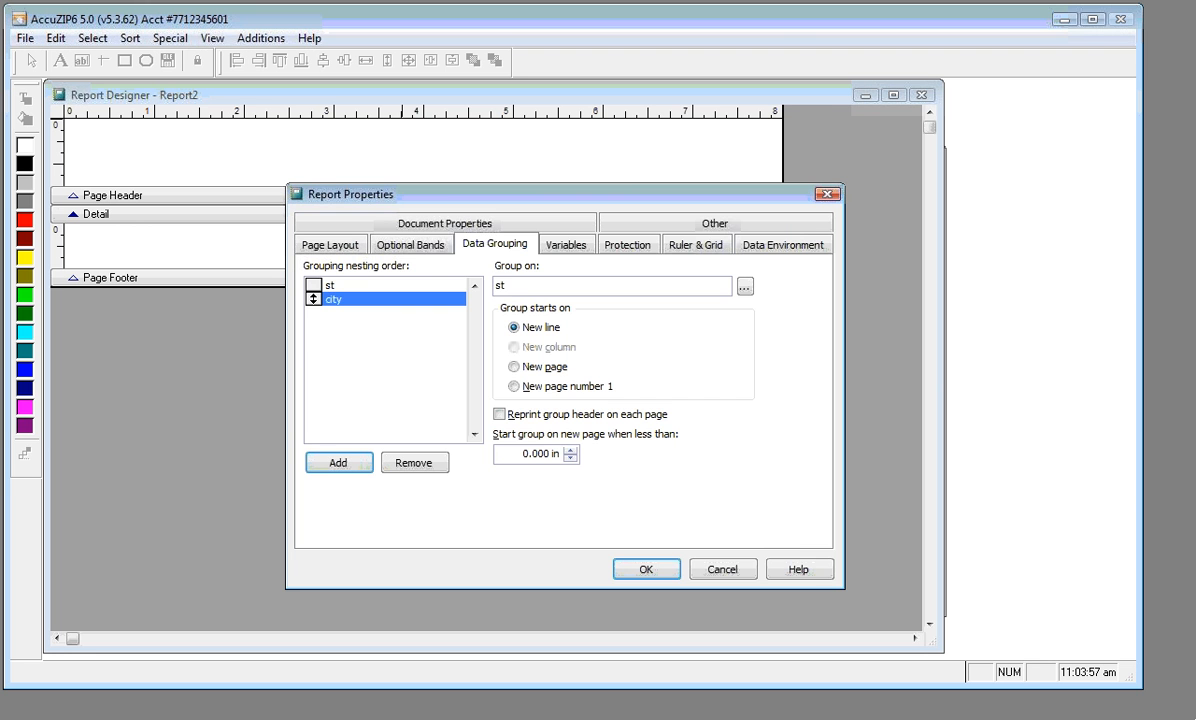
Add LEFT(zip,5) as the third grouping level and apply the groups
{"action": "left_click", "coordinate": [338, 462]}
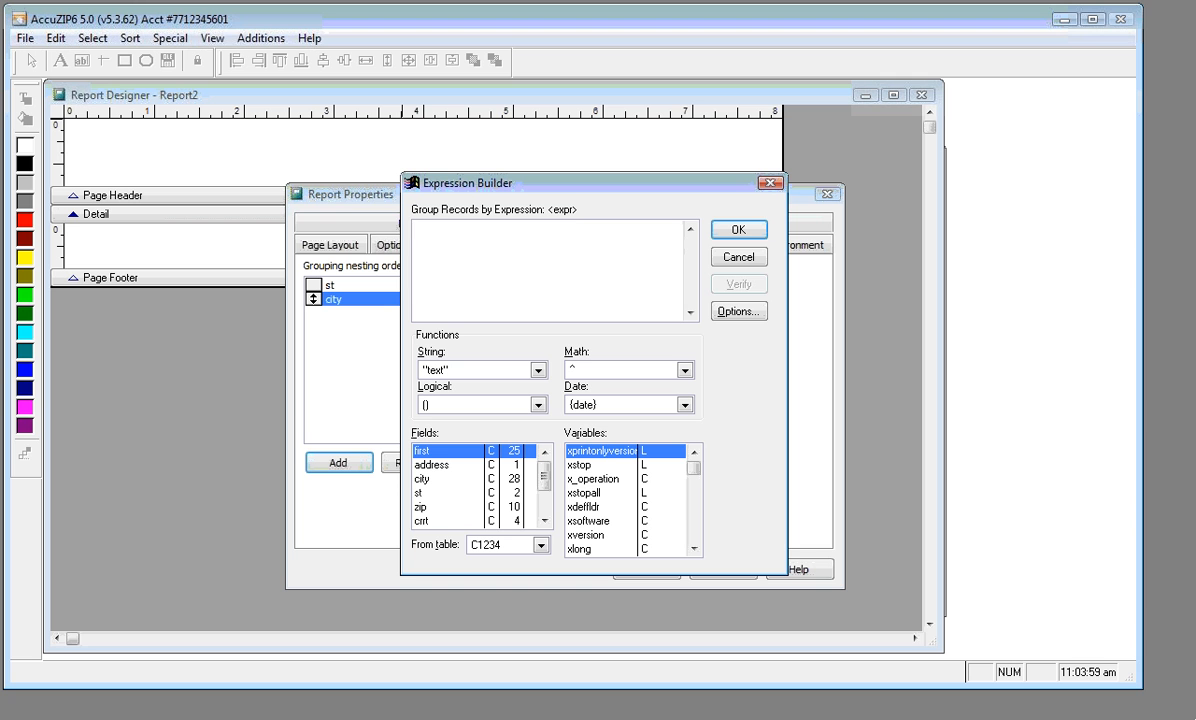
{"action": "type", "text": "zip"}
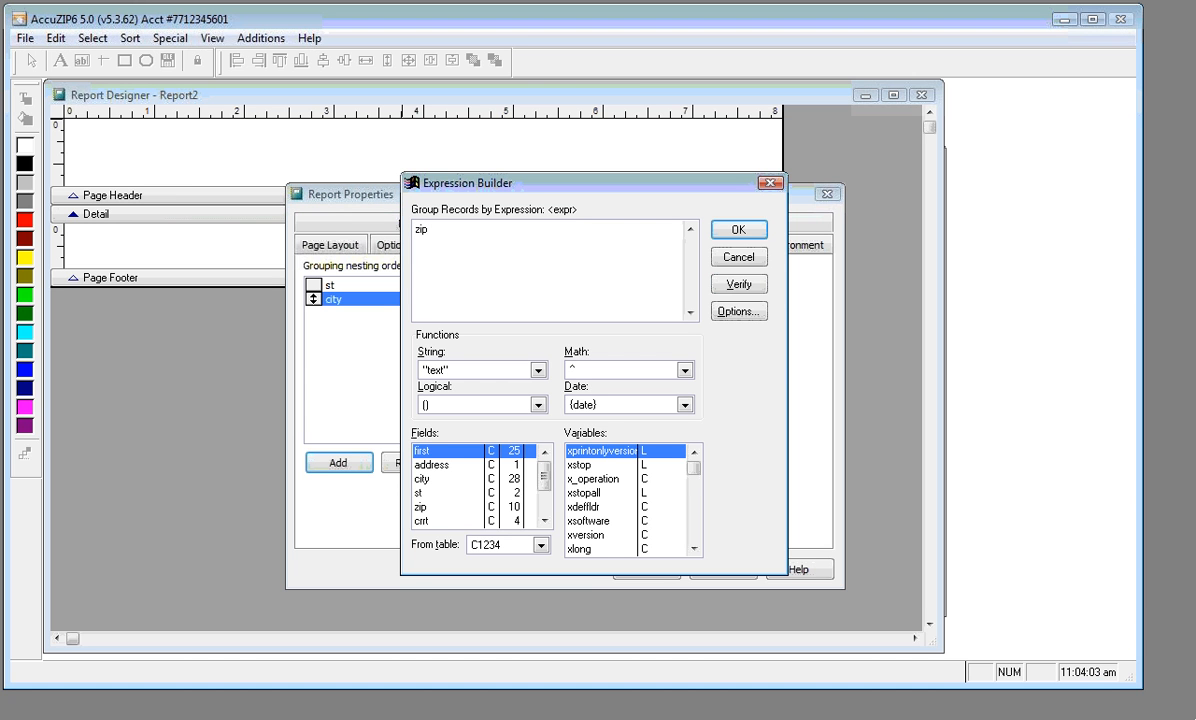
{"action": "key", "text": "BackSpace"}
{"action": "key", "text": "BackSpace"}
{"action": "key", "text": "BackSpace"}
{"action": "key", "text": "Caps_Lock"}
{"action": "type", "text": "LEFT("}
{"action": "key", "text": "Caps_Lock"}
{"action": "type", "text": "zip,5"}
{"action": "left_click", "coordinate": [724, 229]}
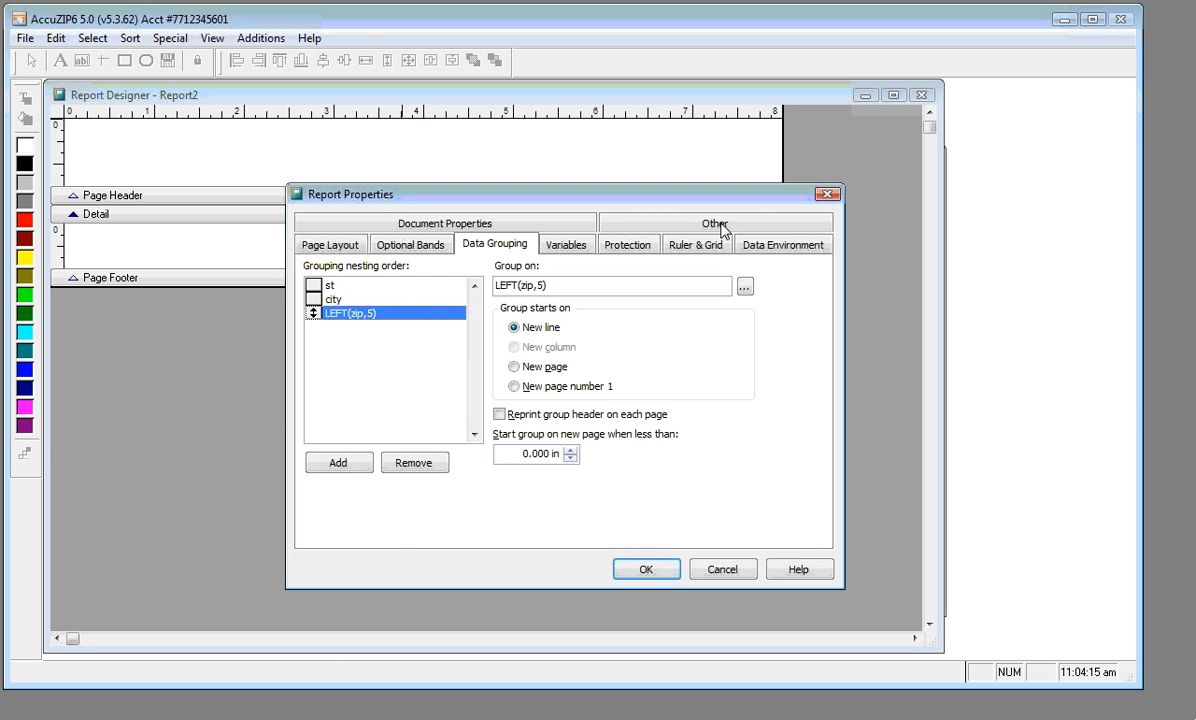
{"action": "left_click", "coordinate": [647, 570]}
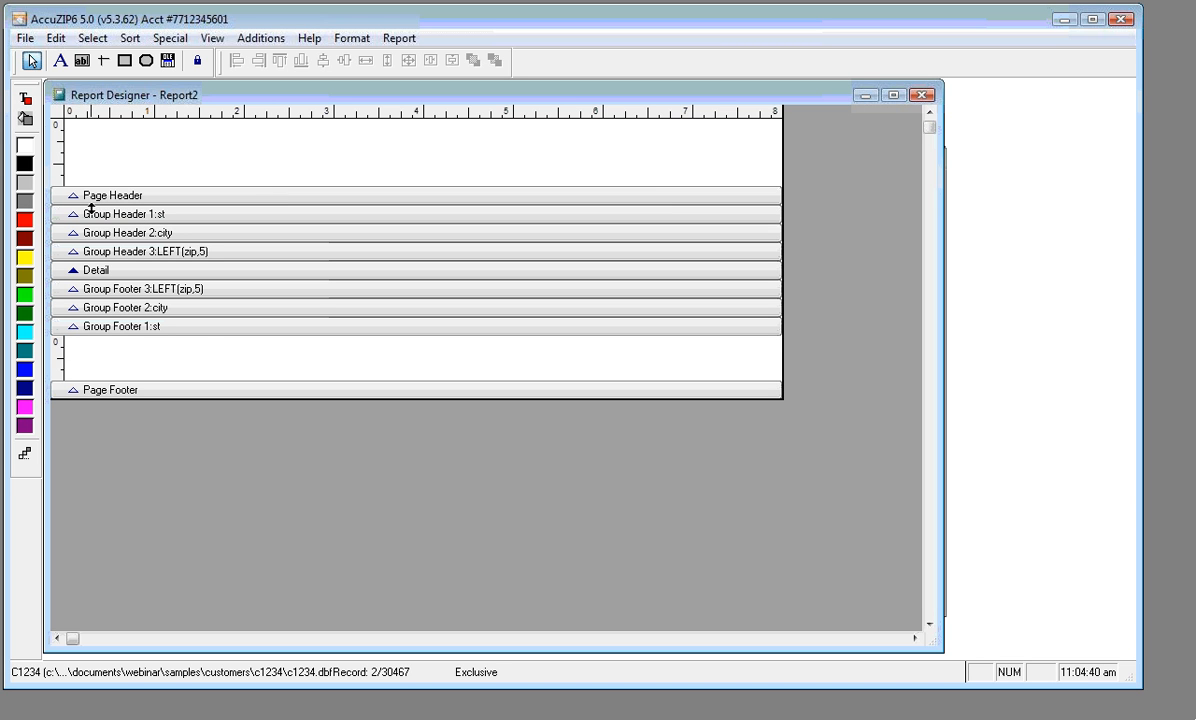
Set the st group footer height to 0.5 in, restoring 0.5 after stretching it
{"action": "double_click", "coordinate": [205, 327]}
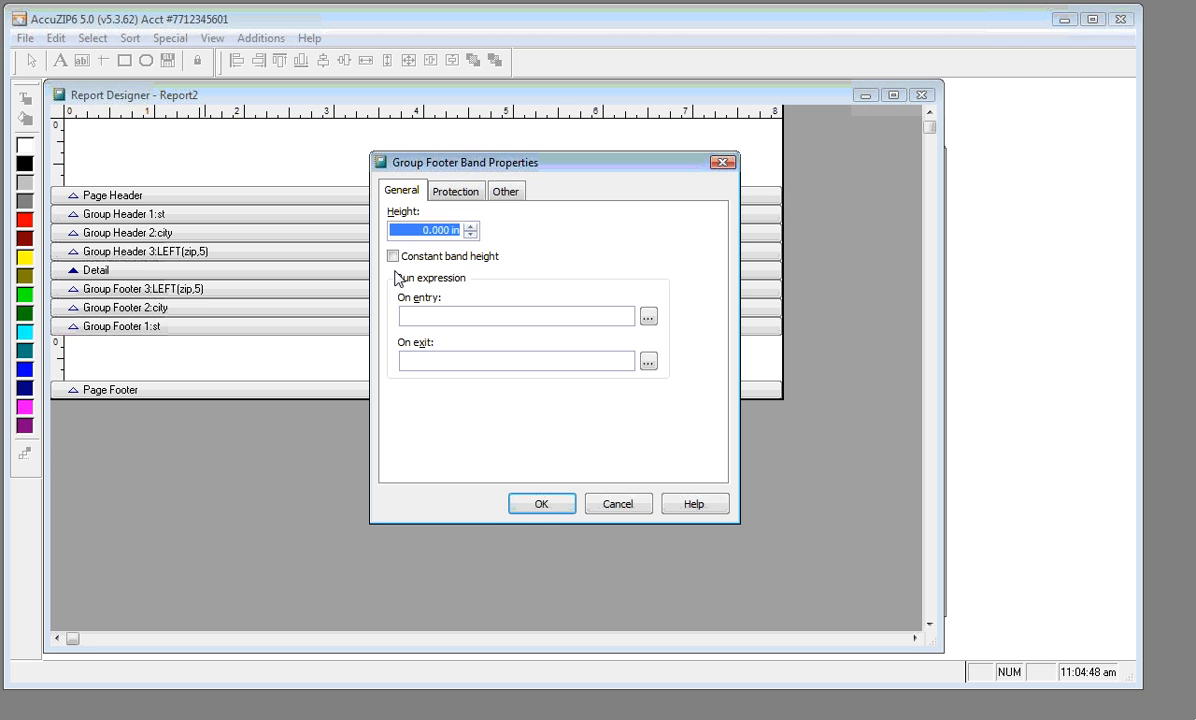
{"action": "type", "text": "0.5"}
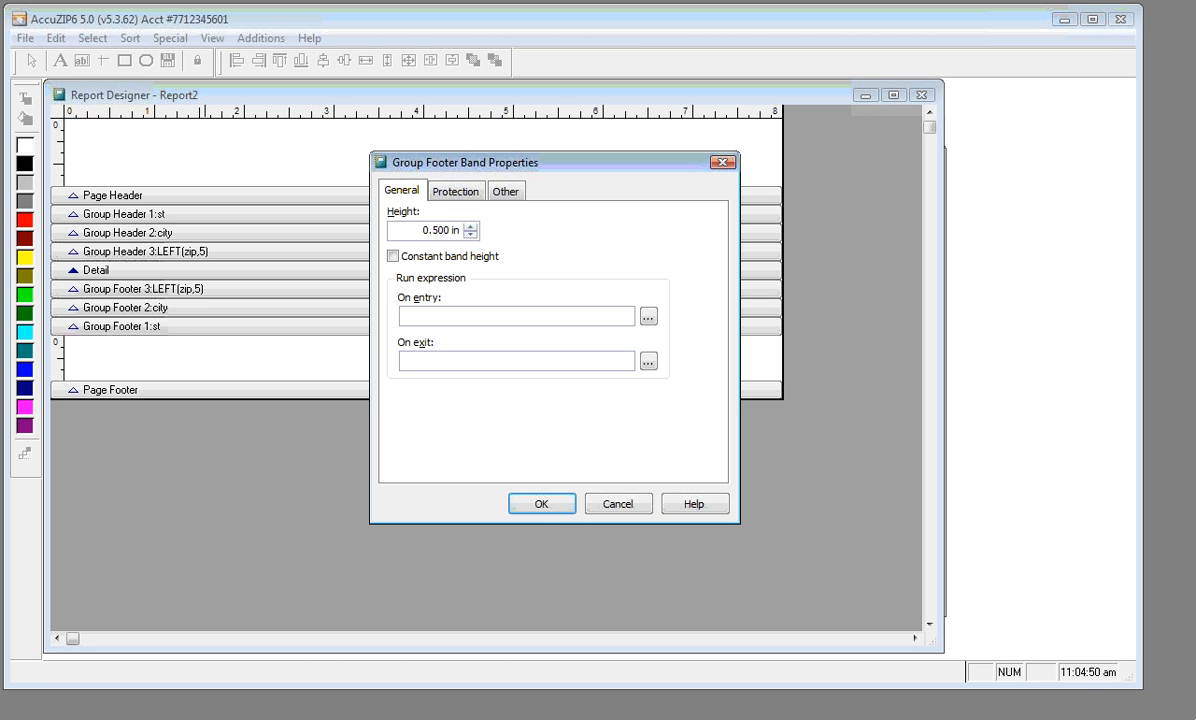
{"action": "left_click", "coordinate": [539, 505]}
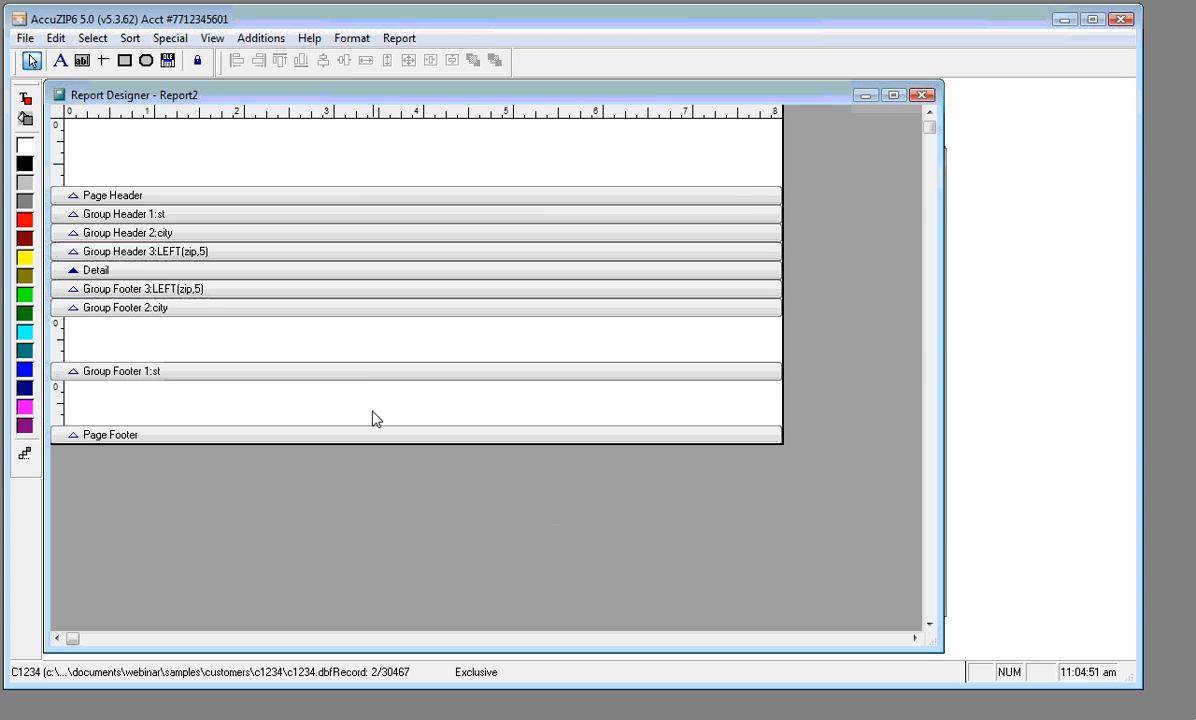
{"action": "left_click_drag", "start_coordinate": [365, 372], "coordinate": [365, 416]}
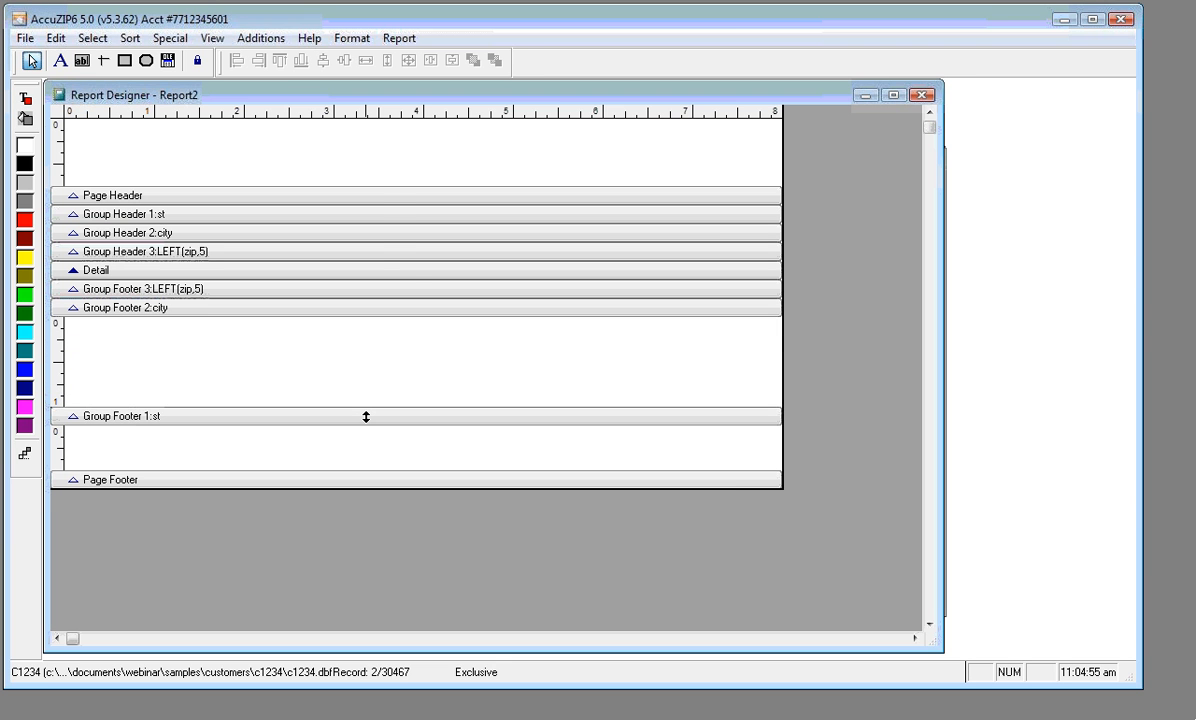
{"action": "double_click", "coordinate": [366, 416]}
{"action": "type", "text": "0."}
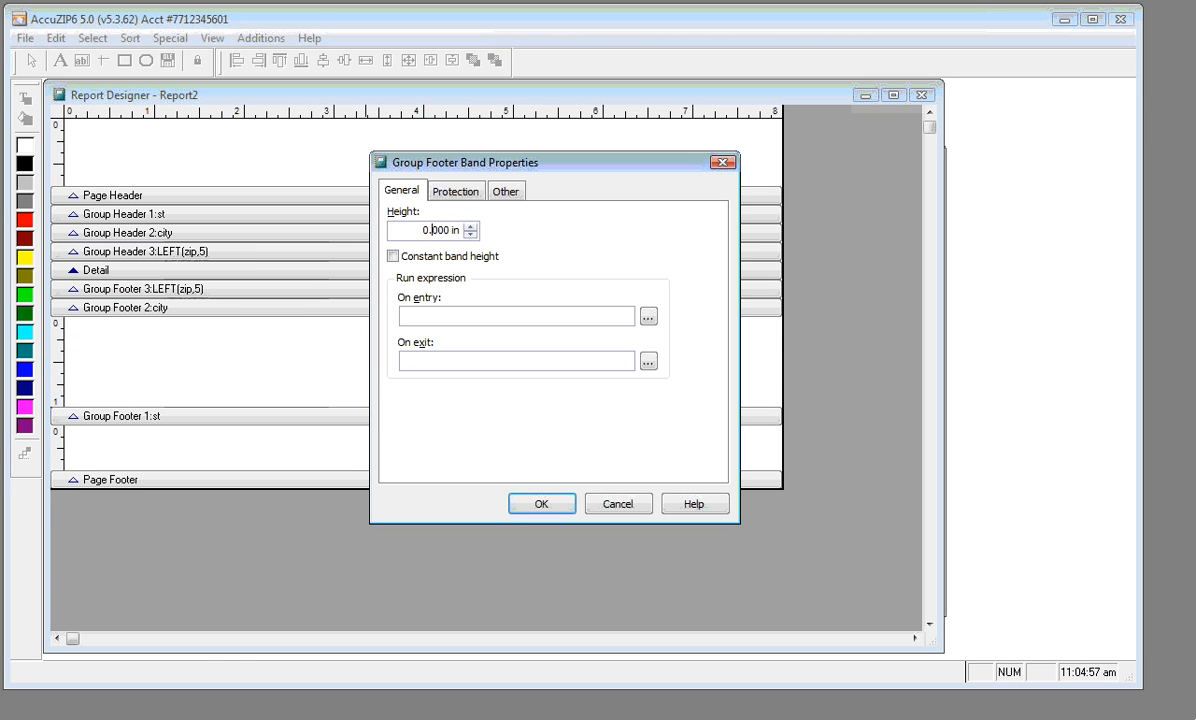
{"action": "type", "text": "5"}
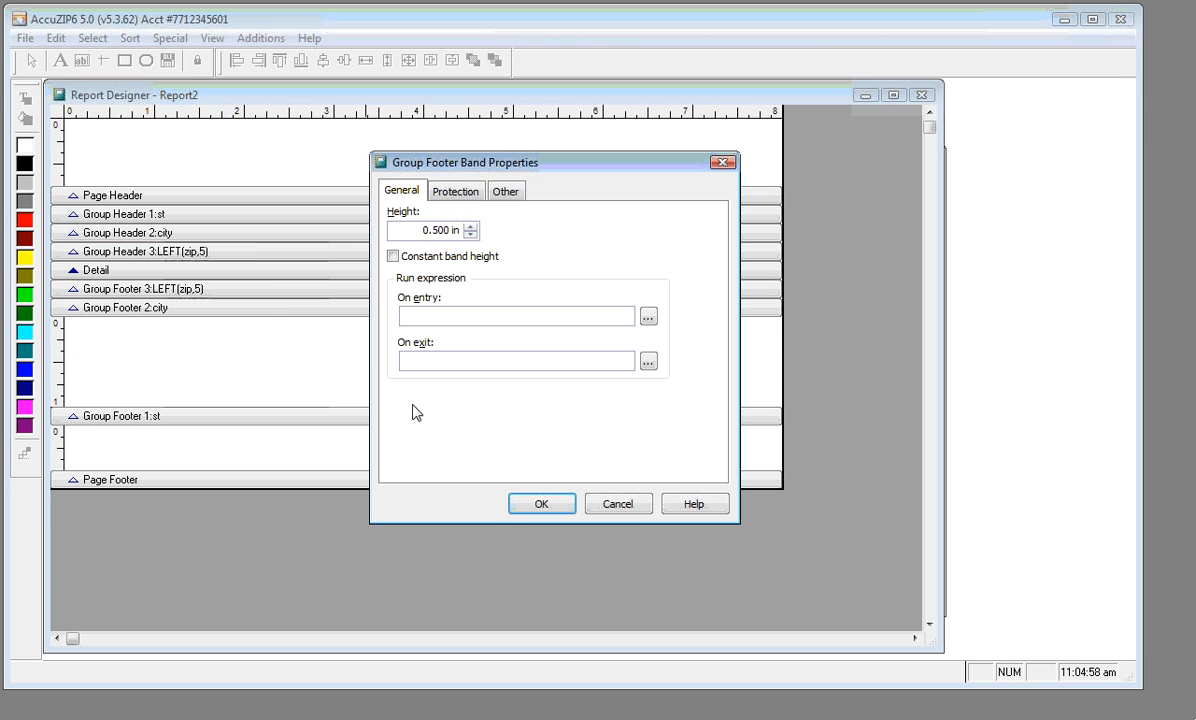
{"action": "left_click", "coordinate": [533, 505]}
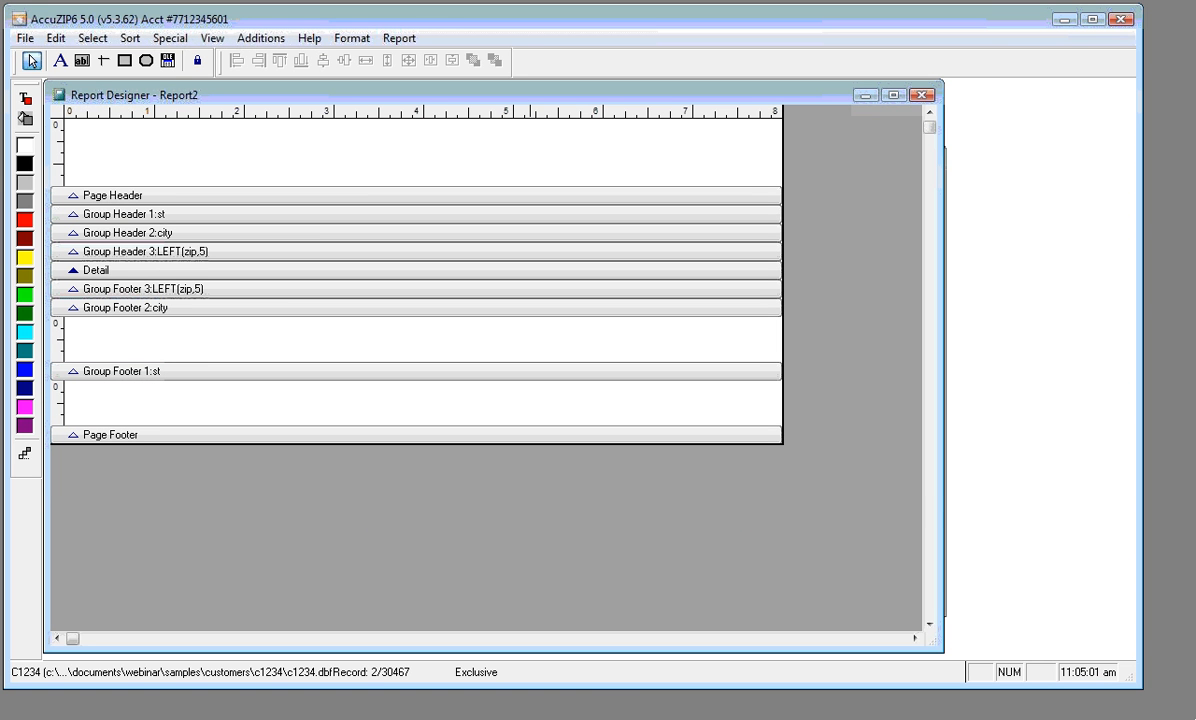
Place an st field in the footer band, formatted to print in upper case
{"action": "left_click", "coordinate": [82, 62]}
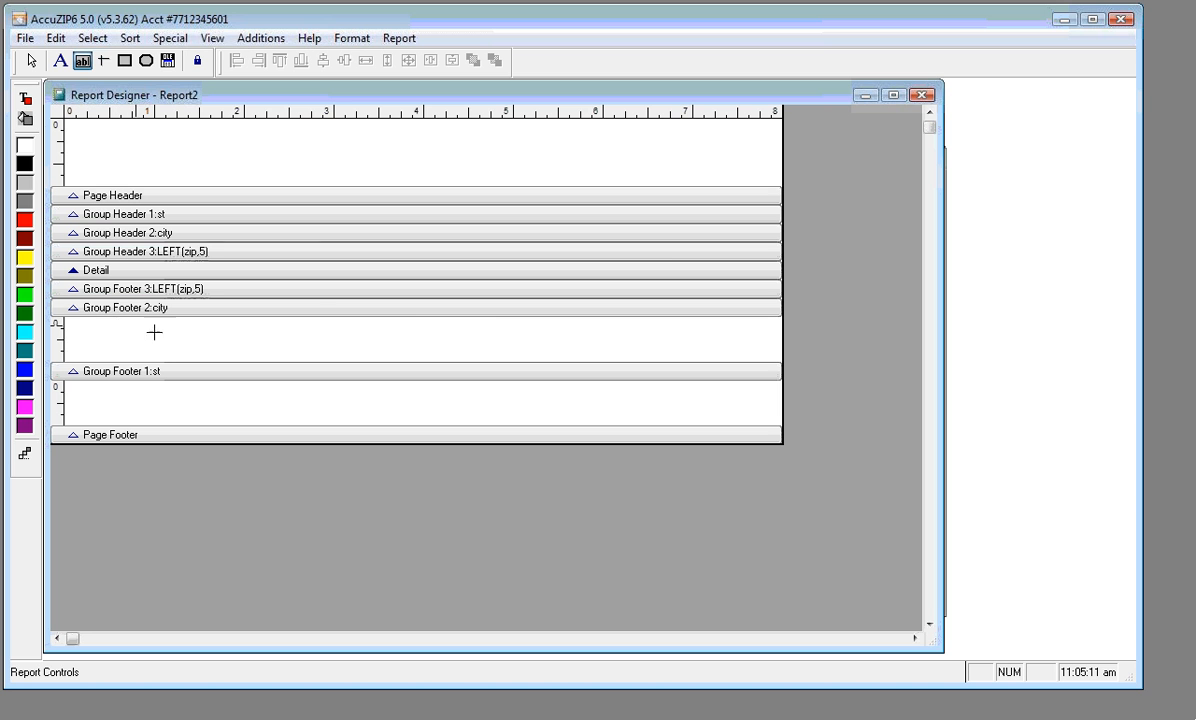
{"action": "left_click_drag", "start_coordinate": [115, 324], "coordinate": [171, 340]}
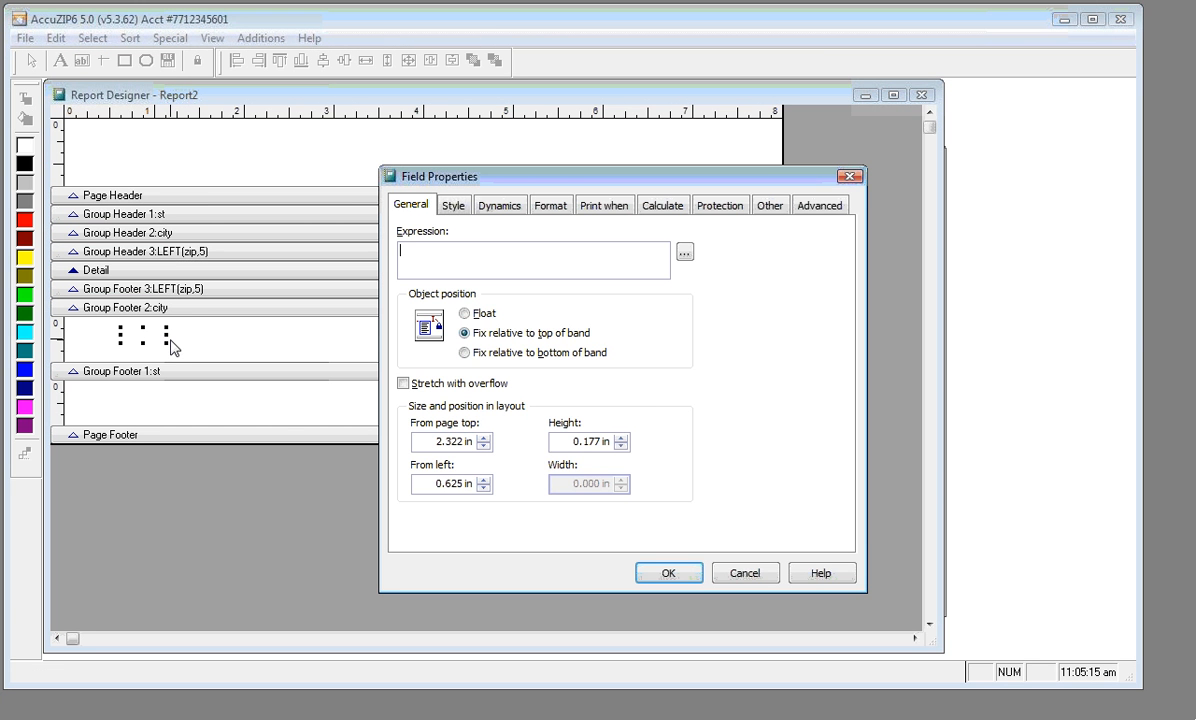
{"action": "type", "text": "st"}
{"action": "left_click", "coordinate": [550, 207]}
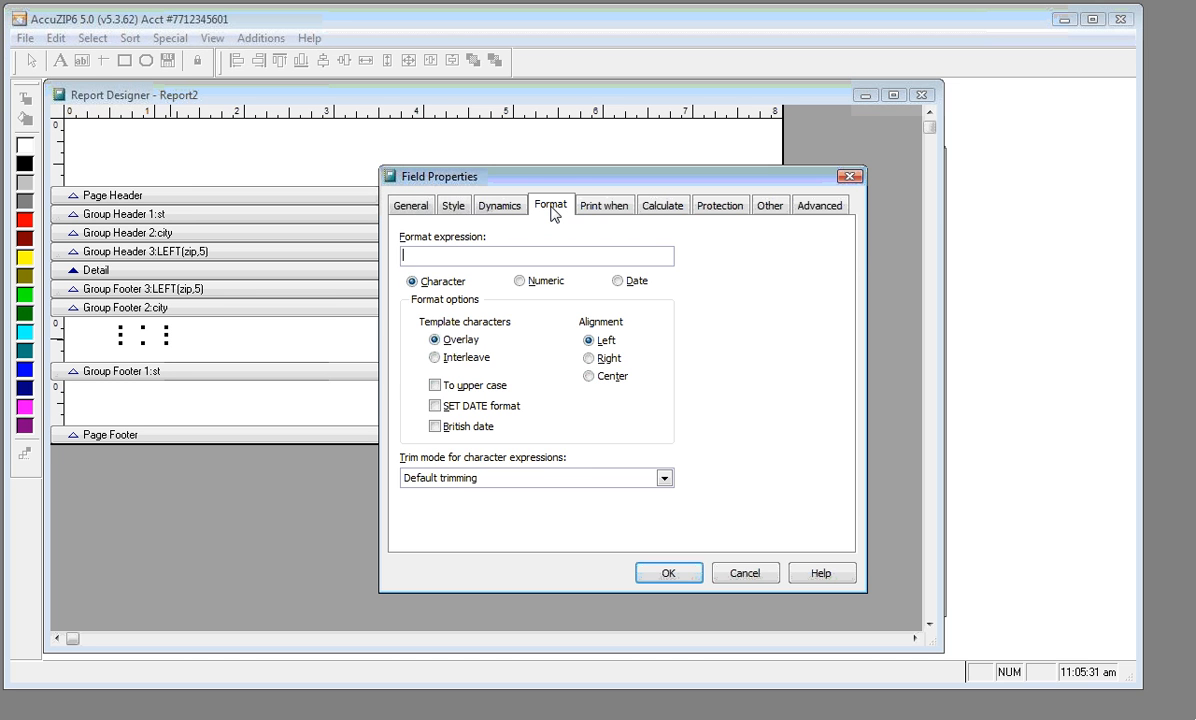
{"action": "left_click", "coordinate": [435, 386]}
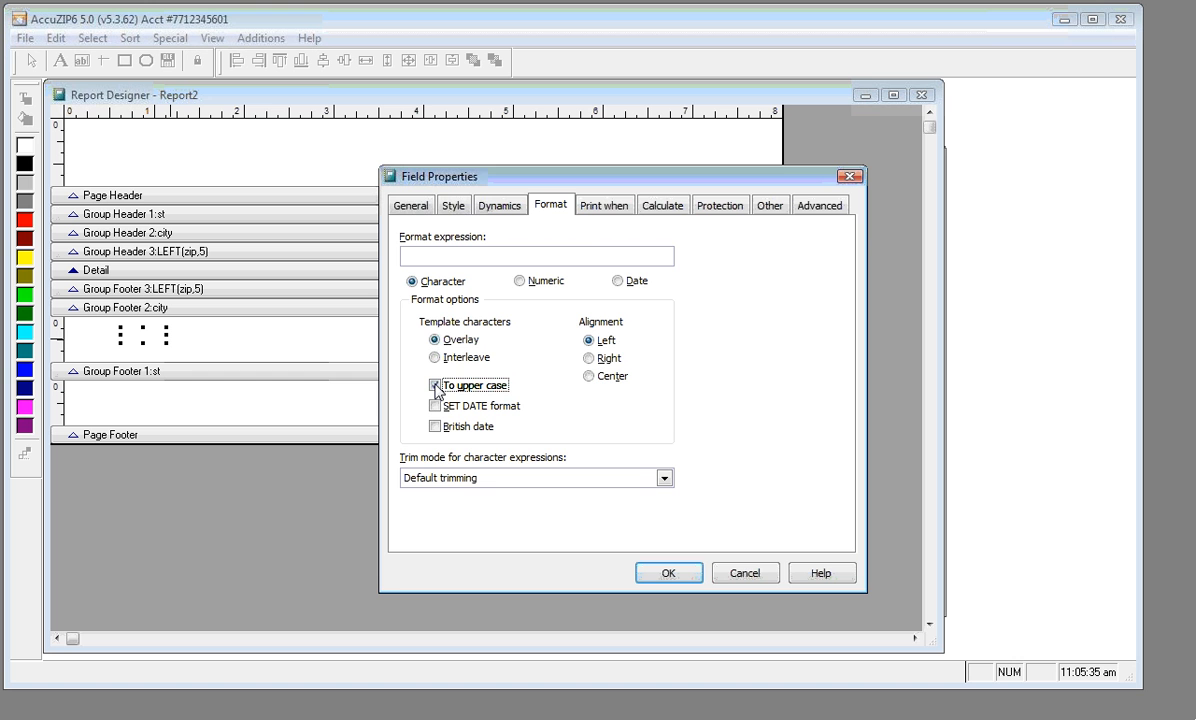
Make the st field suppress repeats and print on new page, st group change and overflow; nudge it up
{"action": "left_click", "coordinate": [594, 215]}
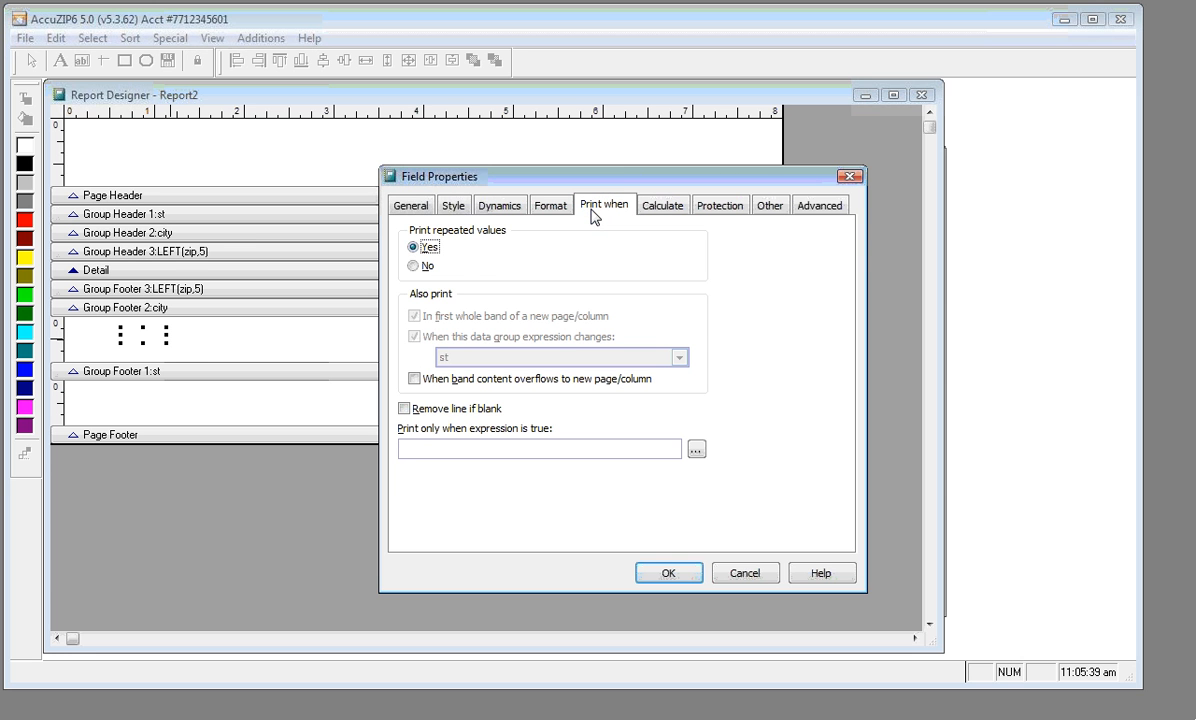
{"action": "left_click", "coordinate": [414, 267]}
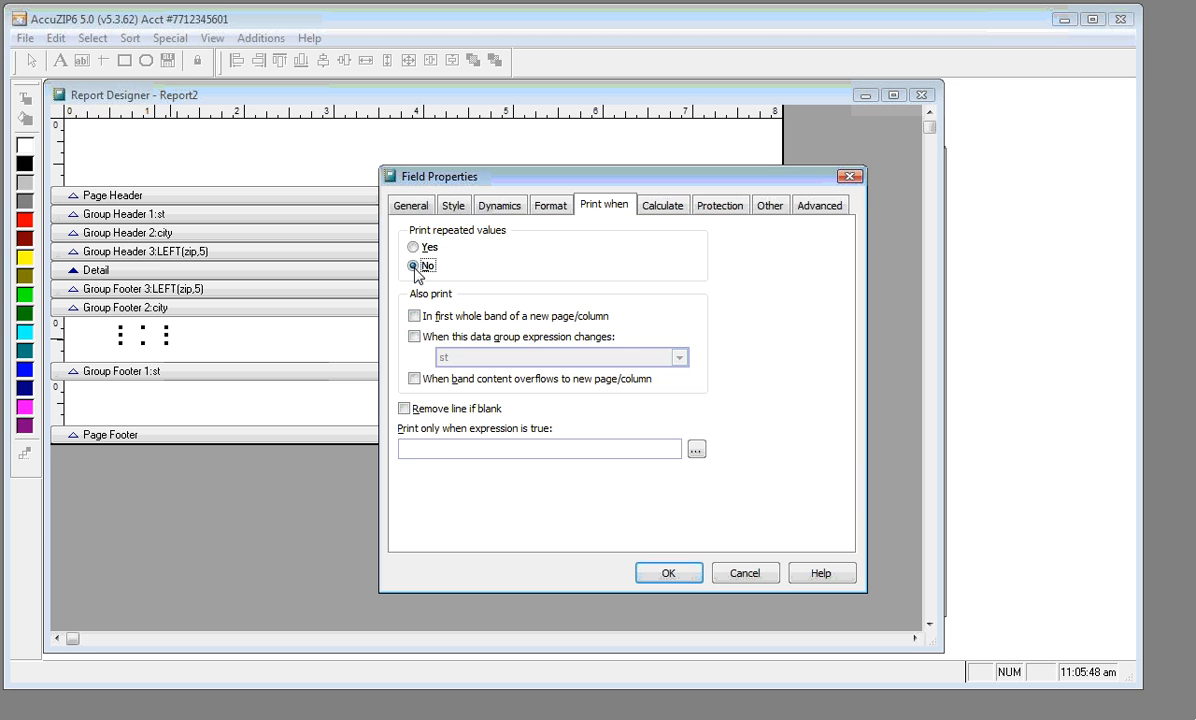
{"action": "left_click", "coordinate": [414, 317]}
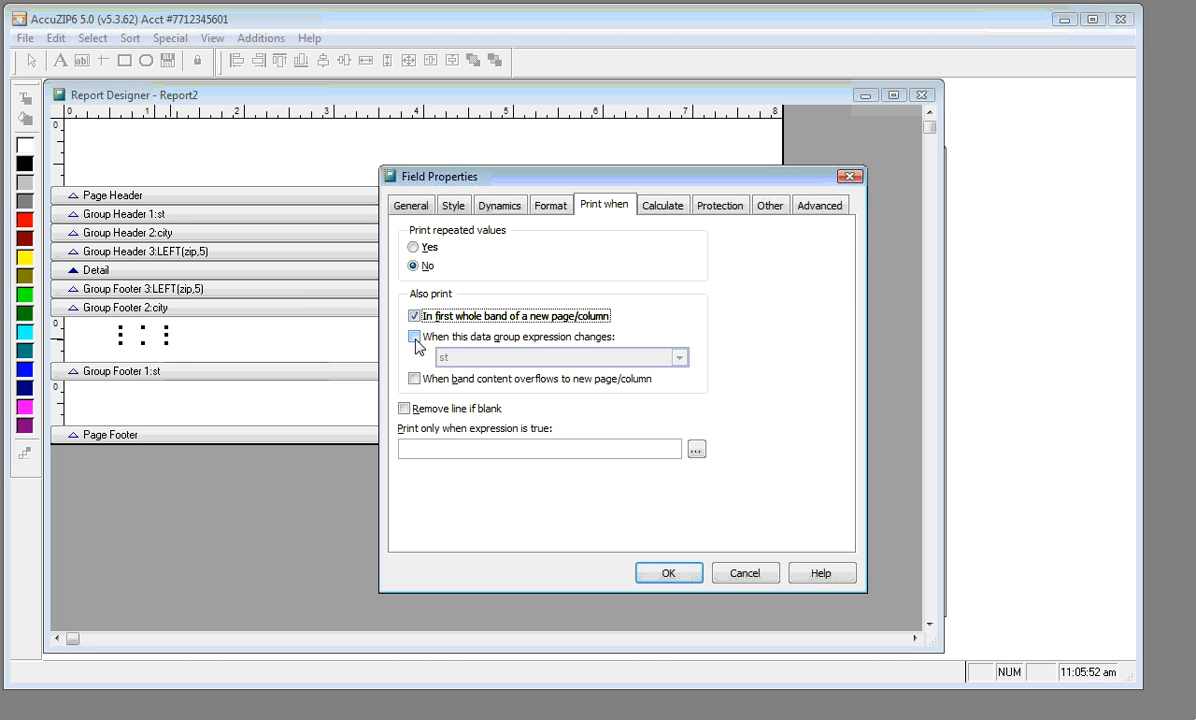
{"action": "left_click", "coordinate": [415, 339]}
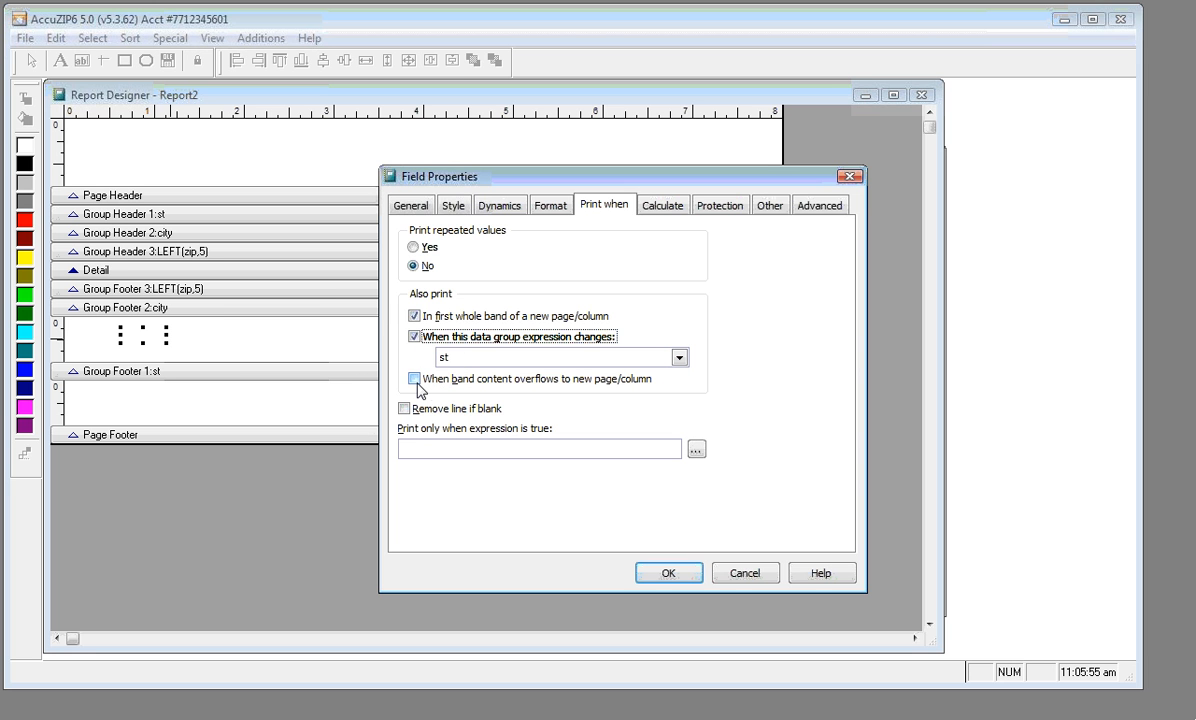
{"action": "left_click", "coordinate": [416, 383]}
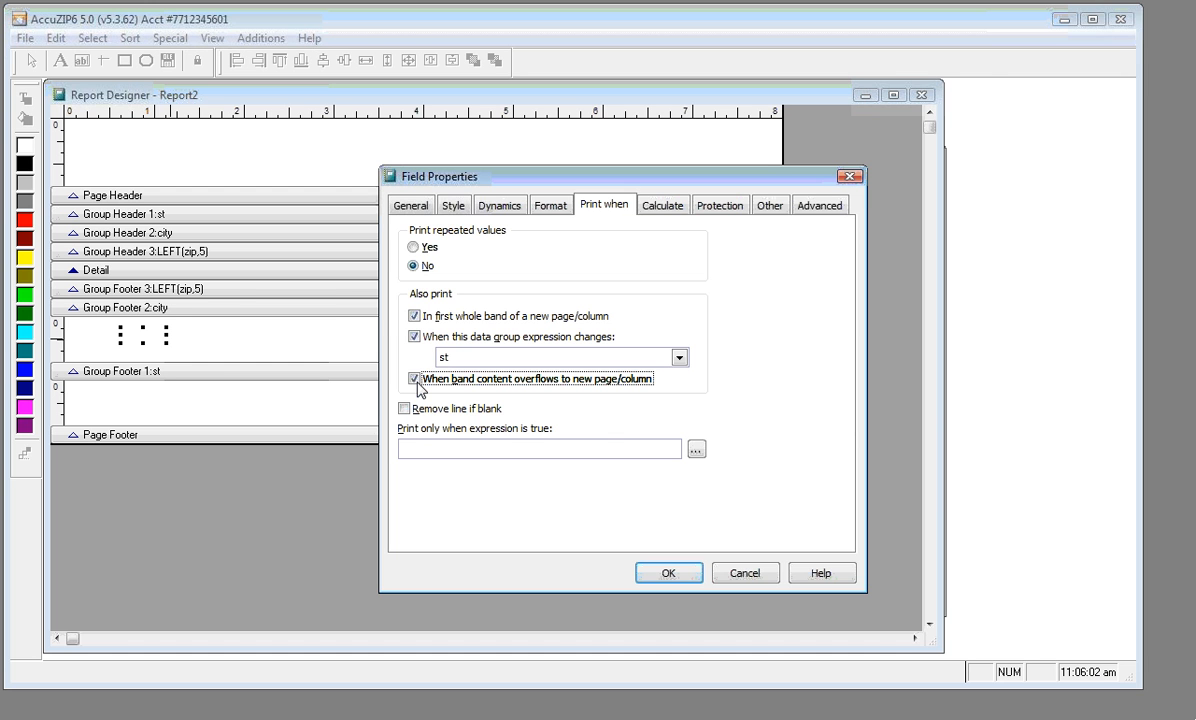
{"action": "left_click", "coordinate": [677, 582]}
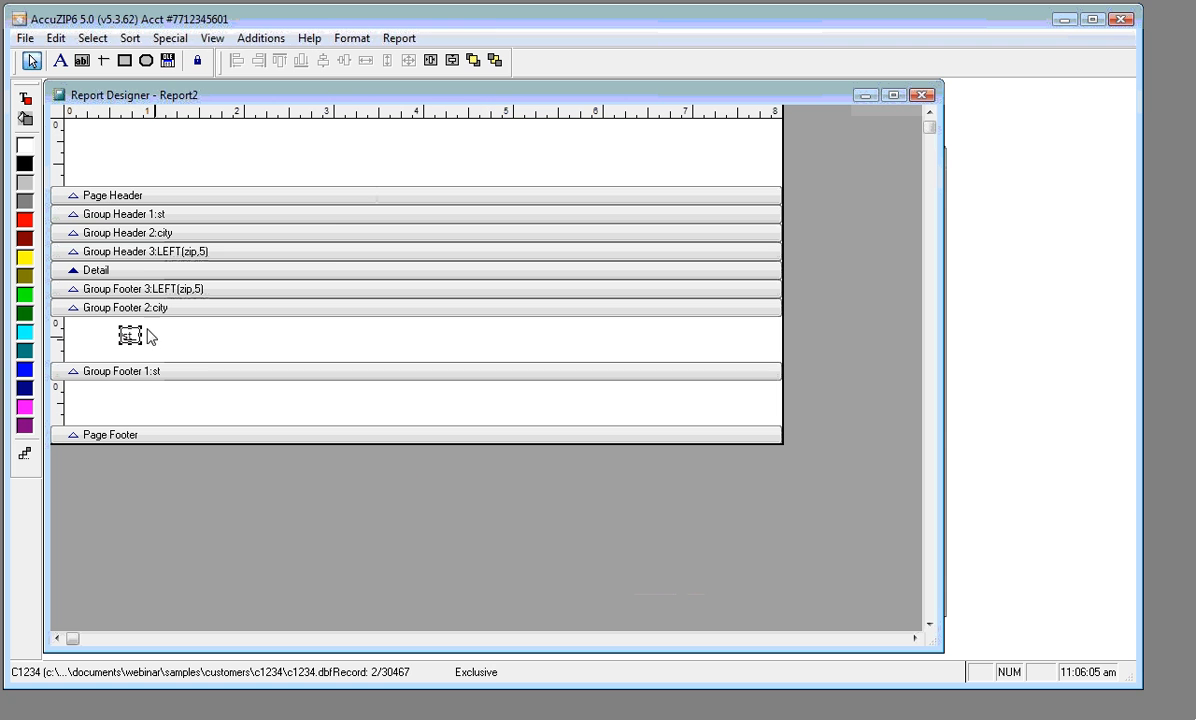
{"action": "left_click_drag", "start_coordinate": [127, 334], "coordinate": [128, 324]}
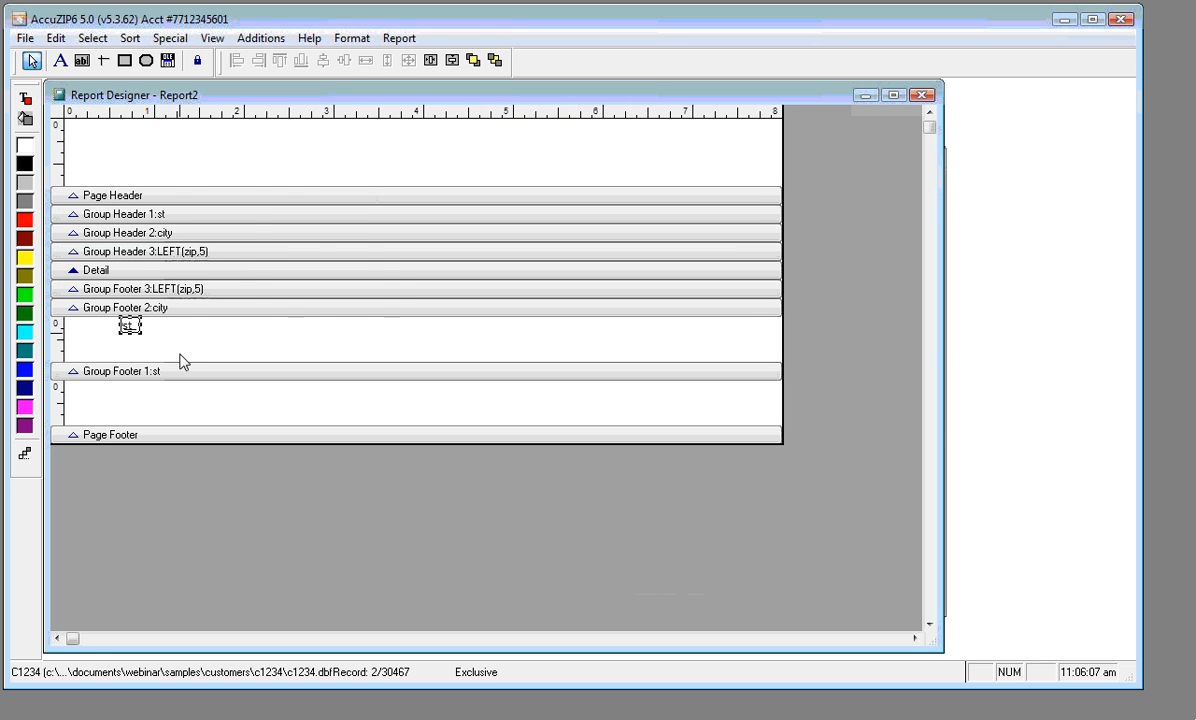
{"action": "right_click", "coordinate": [176, 150]}
{"action": "left_click", "coordinate": [205, 207]}
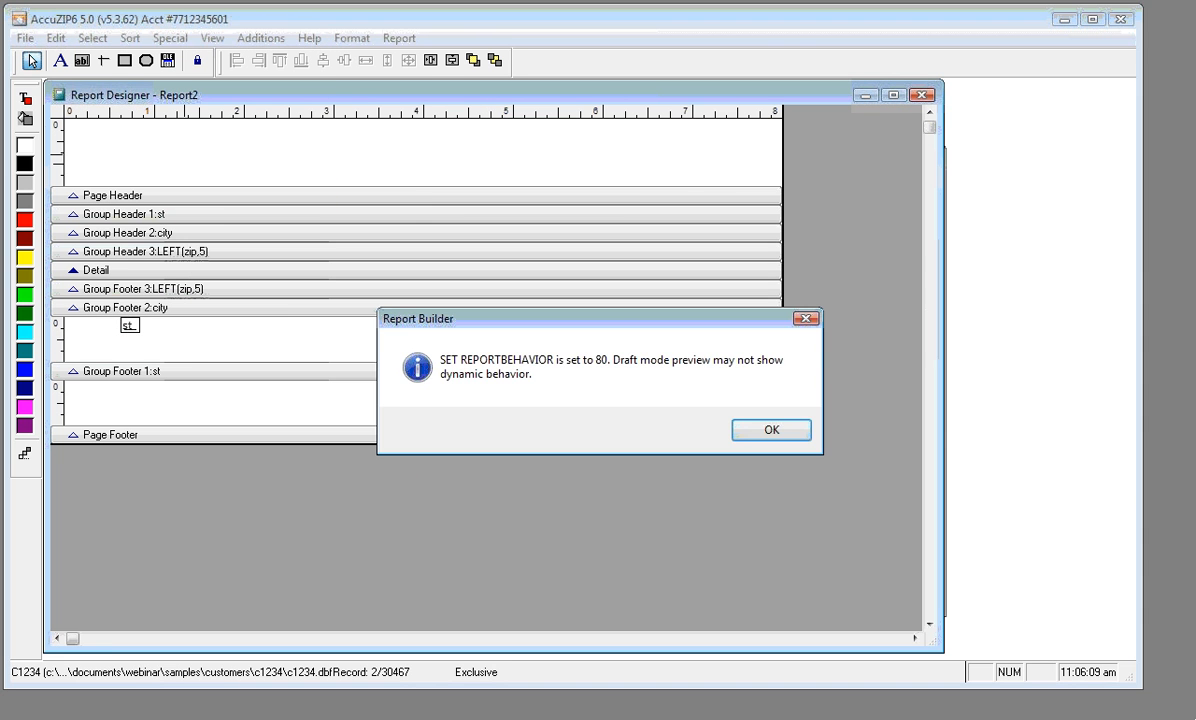
{"action": "left_click", "coordinate": [760, 428]}
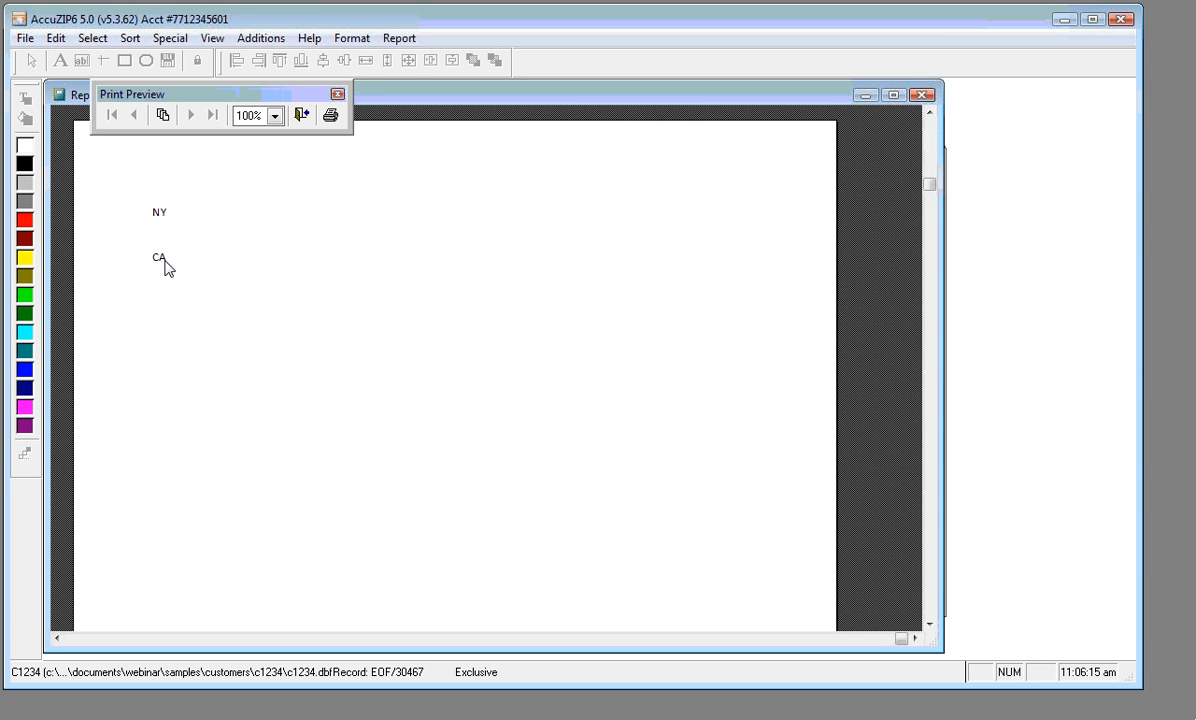
{"action": "left_click", "coordinate": [300, 115]}
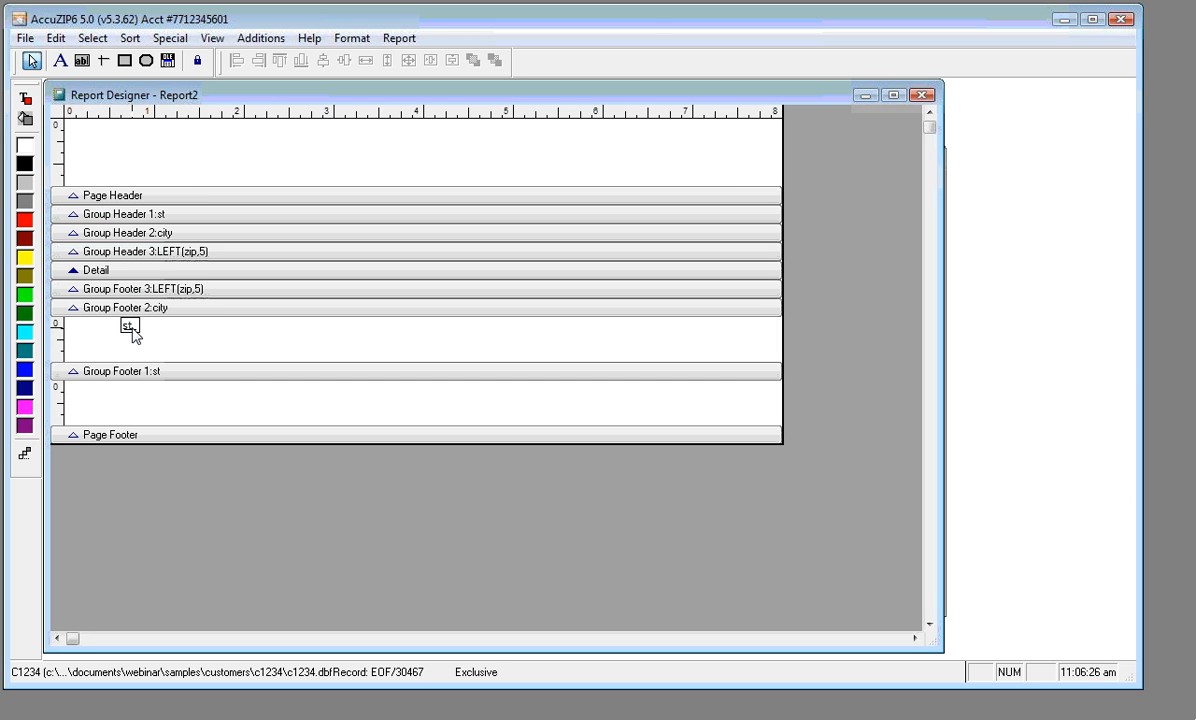
Copy the st field to its right and set the copy's format to Numeric
{"action": "left_click", "coordinate": [131, 327]}
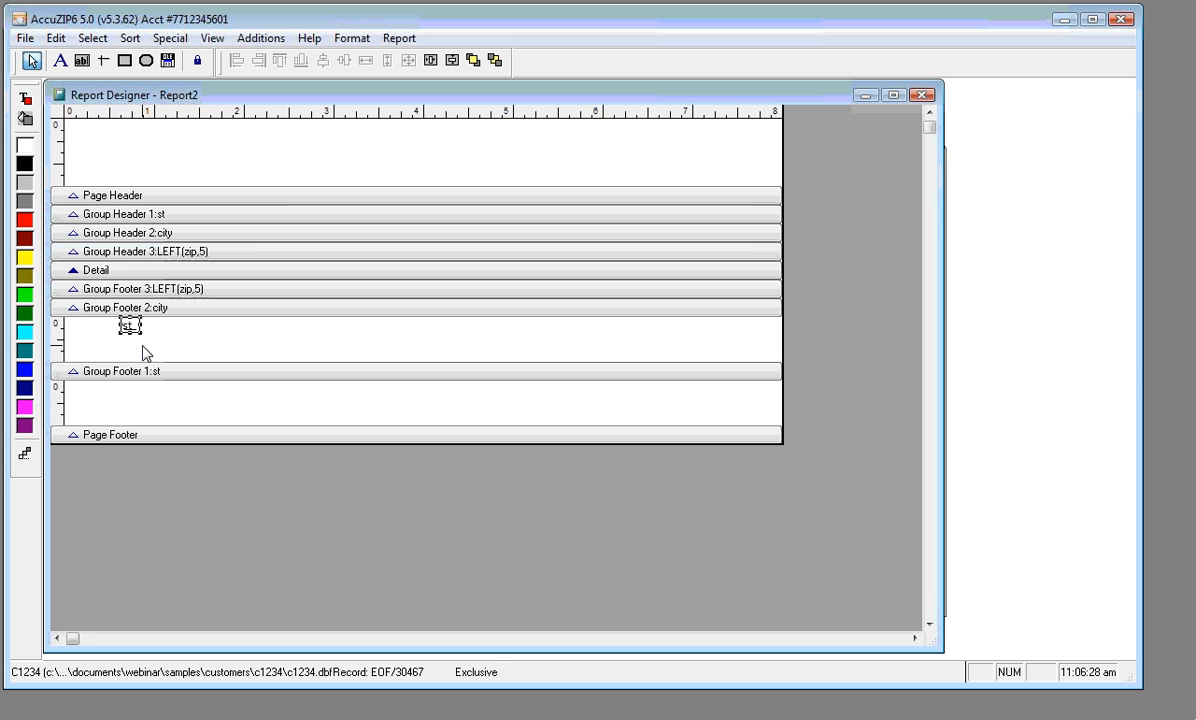
{"action": "left_click_drag", "start_coordinate": [133, 326], "coordinate": [234, 326]}
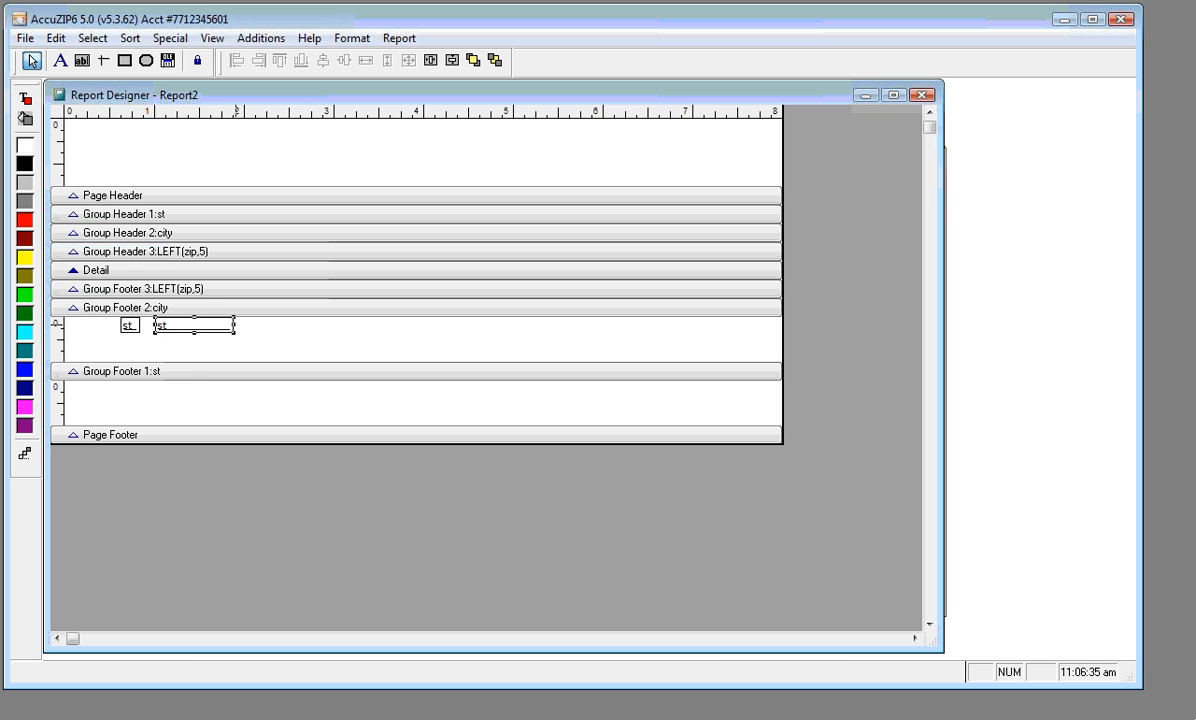
{"action": "double_click", "coordinate": [212, 328]}
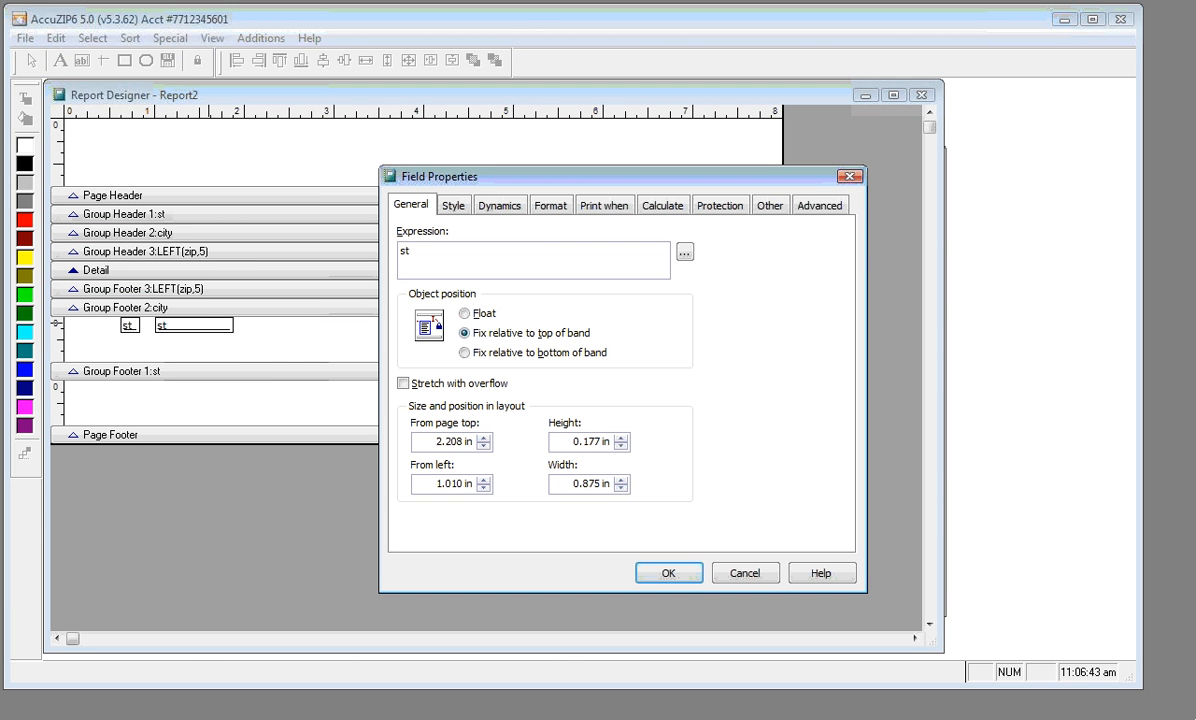
{"action": "left_click", "coordinate": [546, 210]}
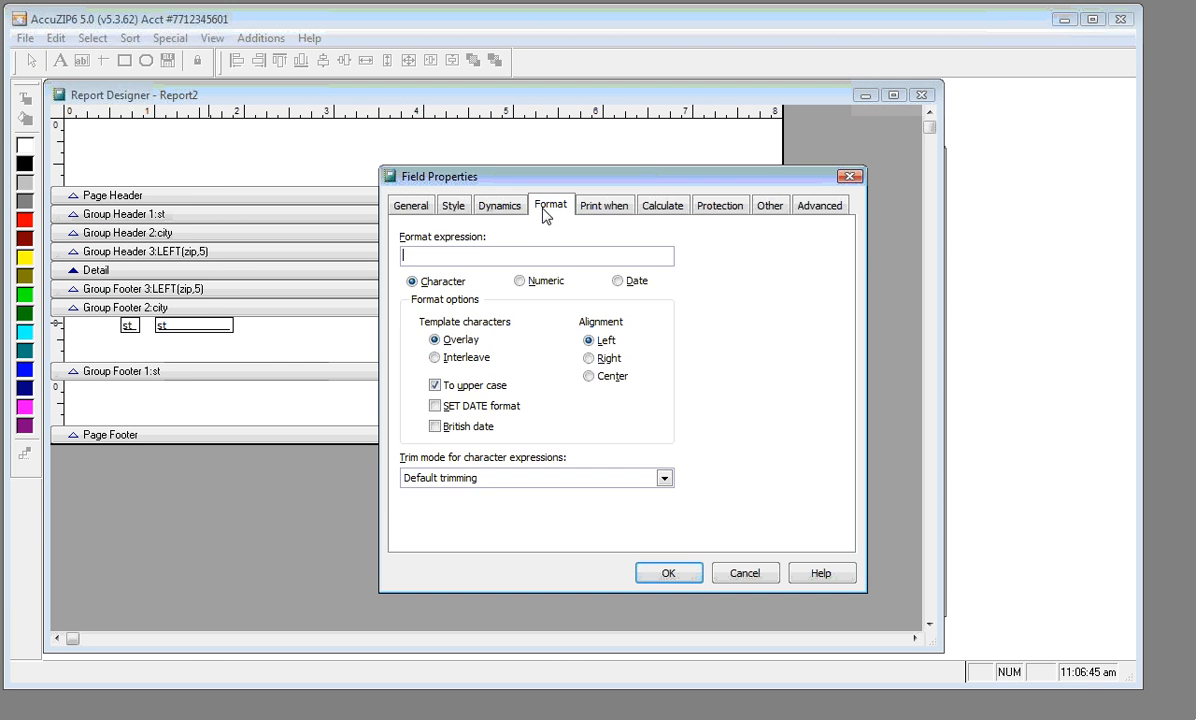
{"action": "left_click", "coordinate": [519, 282]}
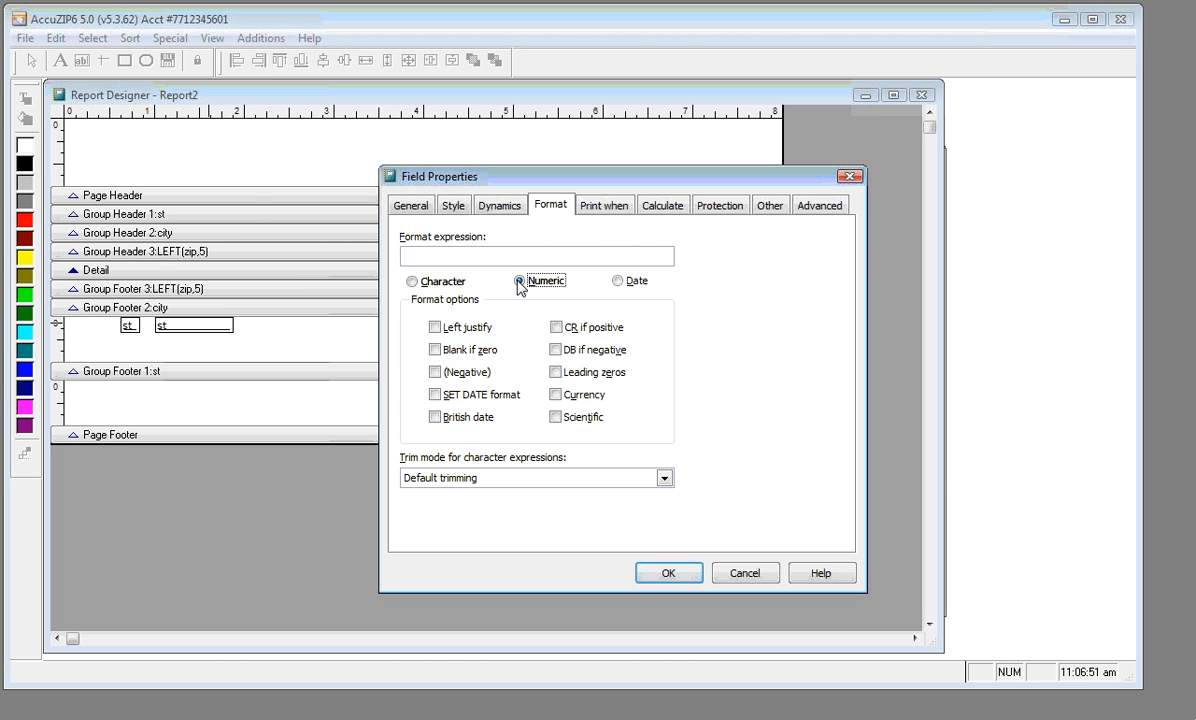
Enter 999,999 as the field's numeric format expression
{"action": "left_click", "coordinate": [450, 257]}
{"action": "type", "text": "999,999"}
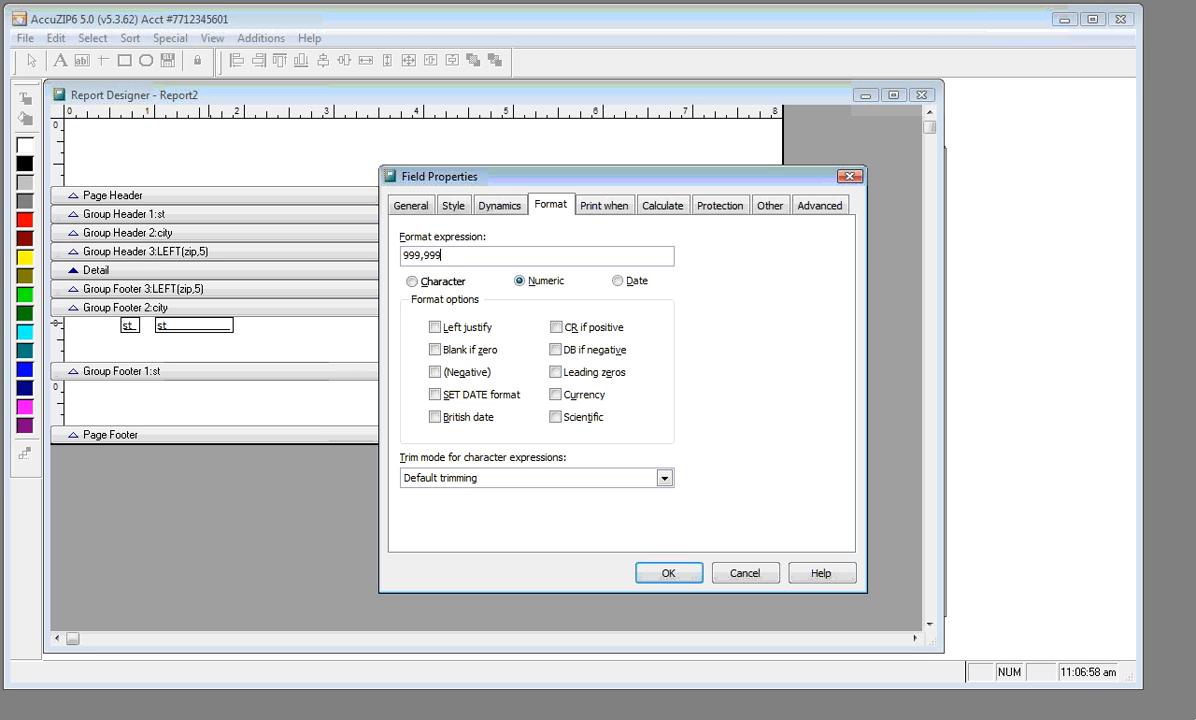
{"action": "type", "text": ",999"}
{"action": "key", "text": "BackSpace"}
{"action": "key", "text": "BackSpace"}
{"action": "key", "text": "BackSpace"}
{"action": "key", "text": "BackSpace"}
{"action": "type", "text": ".99"}
{"action": "left_click", "coordinate": [403, 255]}
{"action": "type", "text": "$"}
{"action": "key", "text": "BackSpace"}
{"action": "key", "text": "End"}
{"action": "key", "text": "BackSpace"}
{"action": "key", "text": "BackSpace"}
{"action": "key", "text": "BackSpace"}
Print repeated values and make the field a Count that resets on Group: st
{"action": "left_click", "coordinate": [622, 207]}
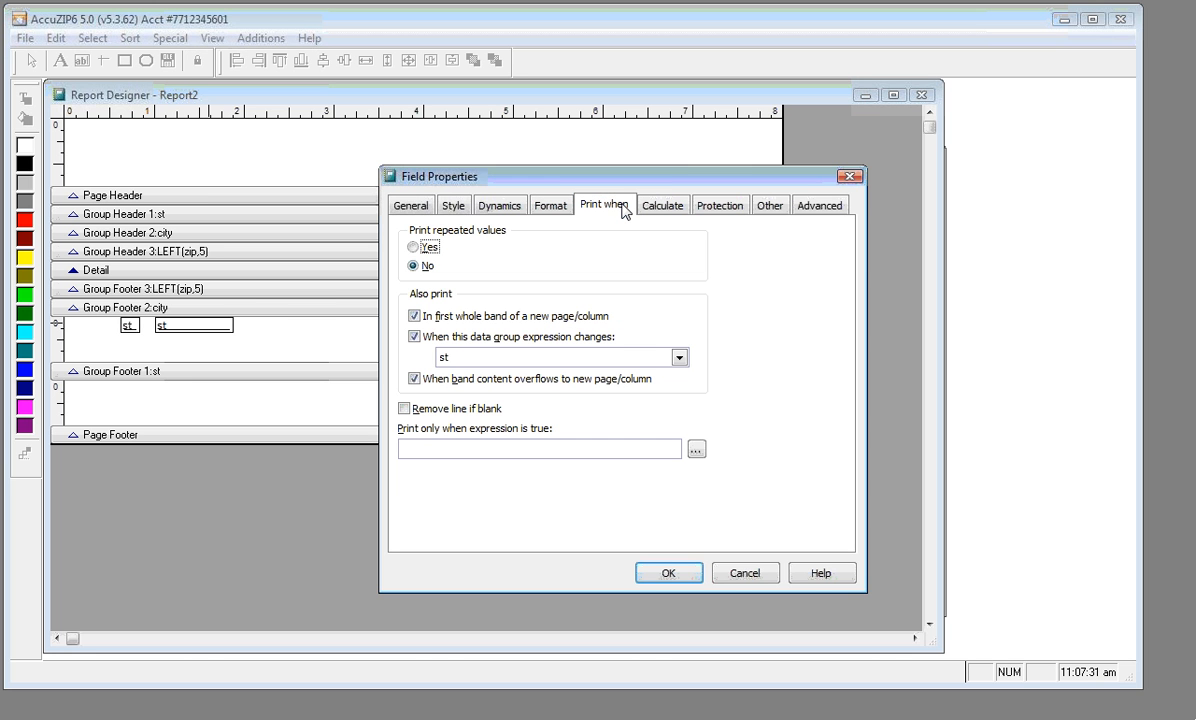
{"action": "left_click", "coordinate": [413, 249]}
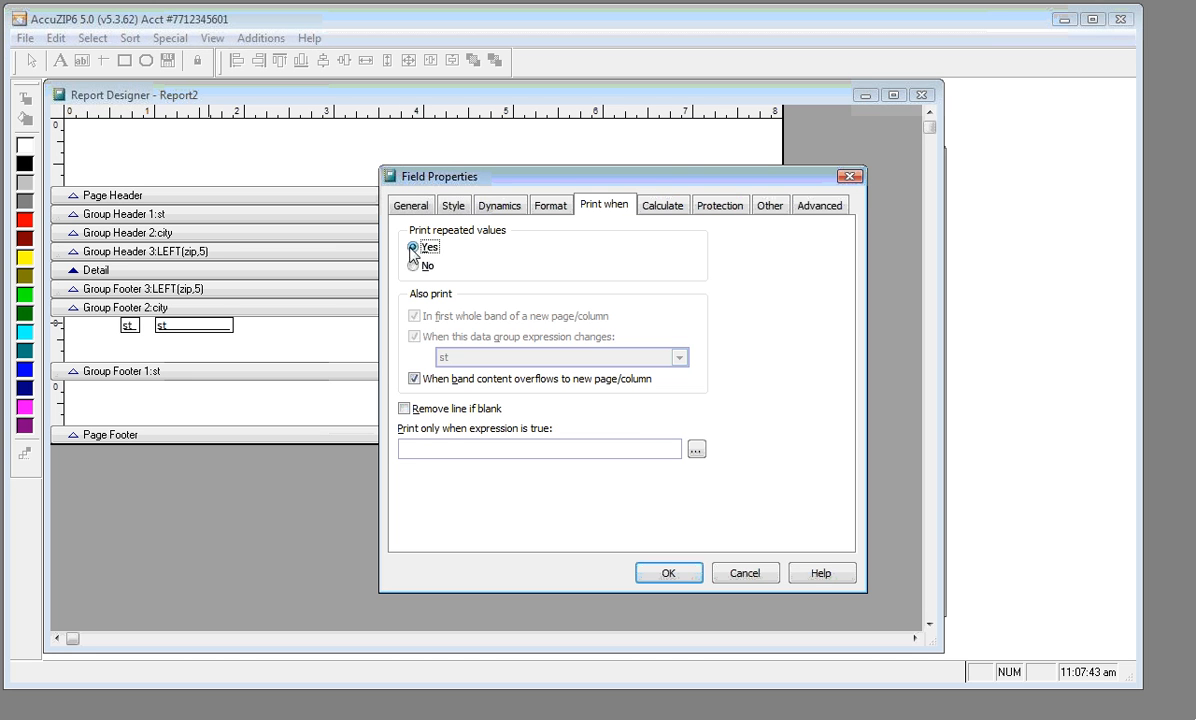
{"action": "left_click", "coordinate": [680, 209]}
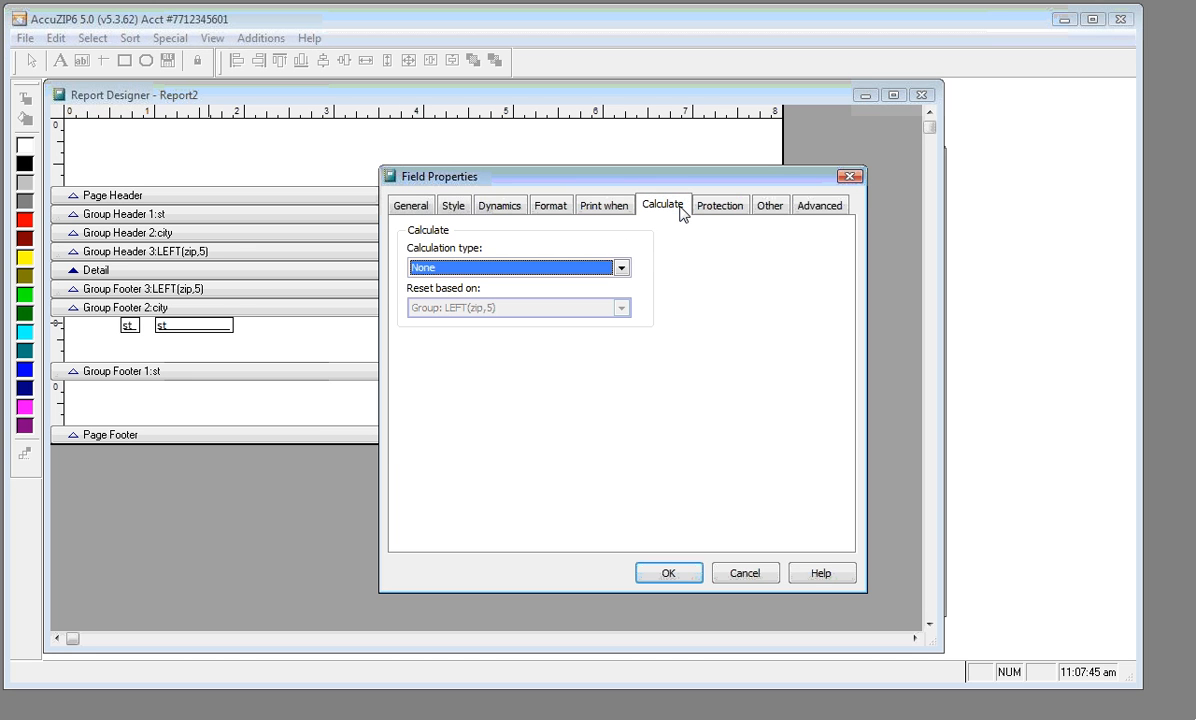
{"action": "left_click", "coordinate": [620, 268]}
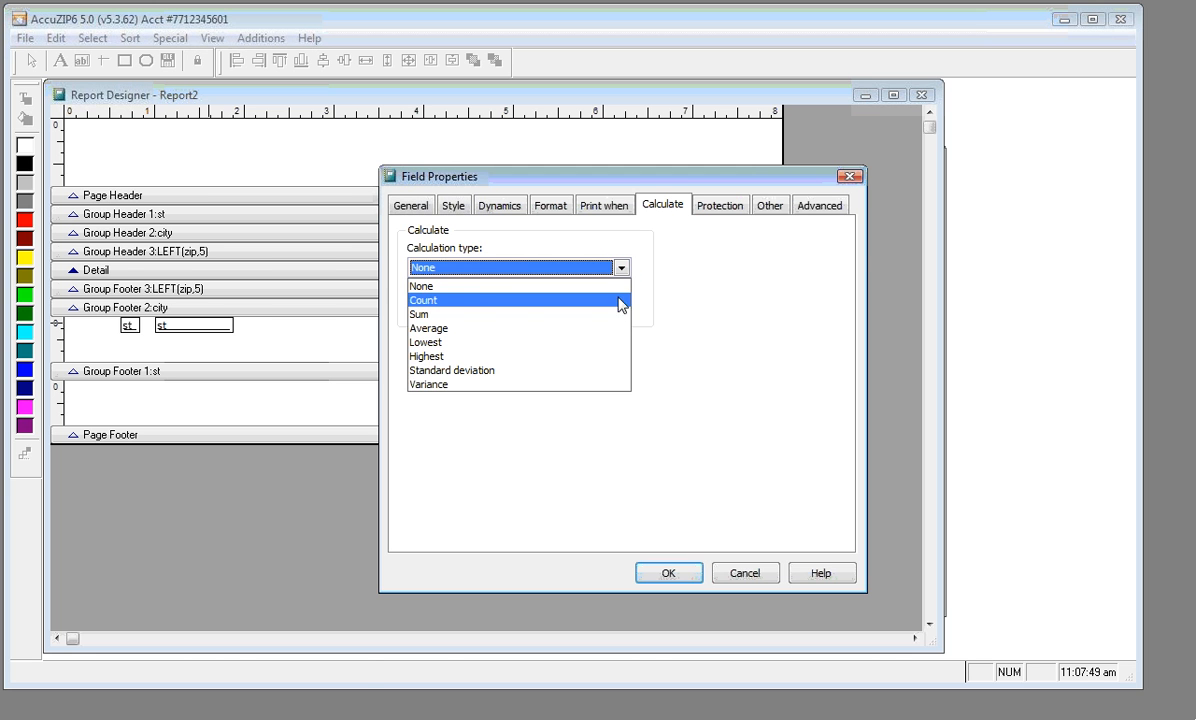
{"action": "left_click", "coordinate": [619, 305]}
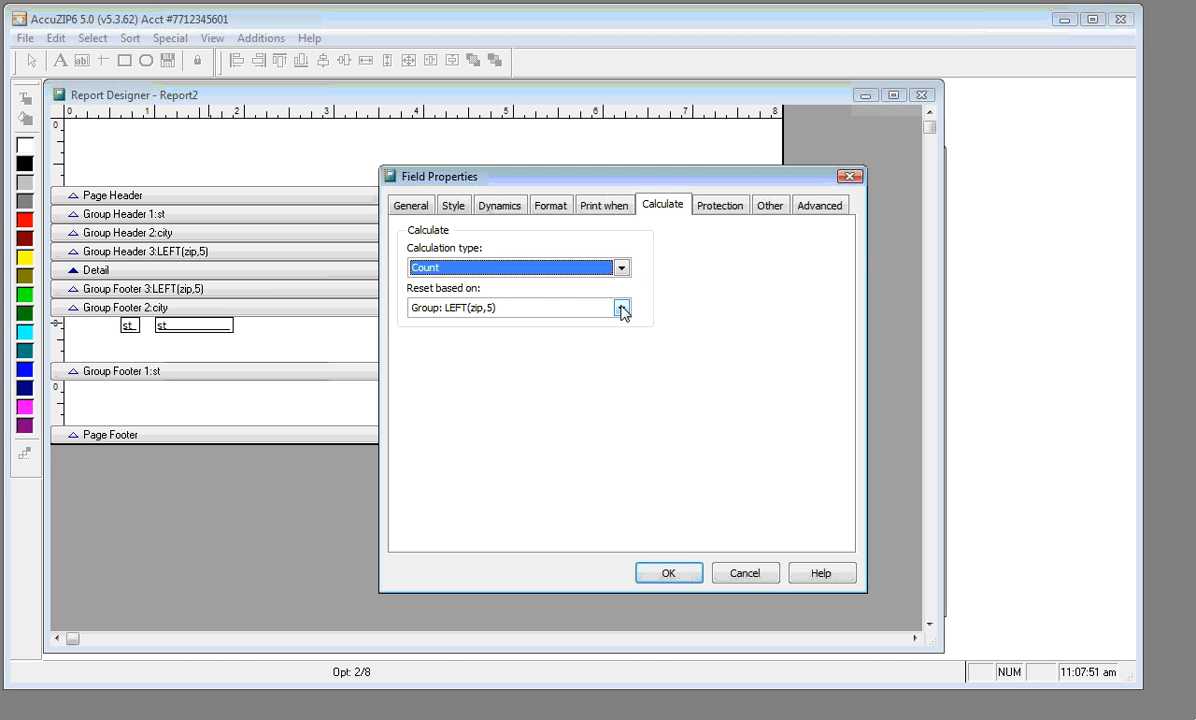
{"action": "left_click", "coordinate": [621, 309]}
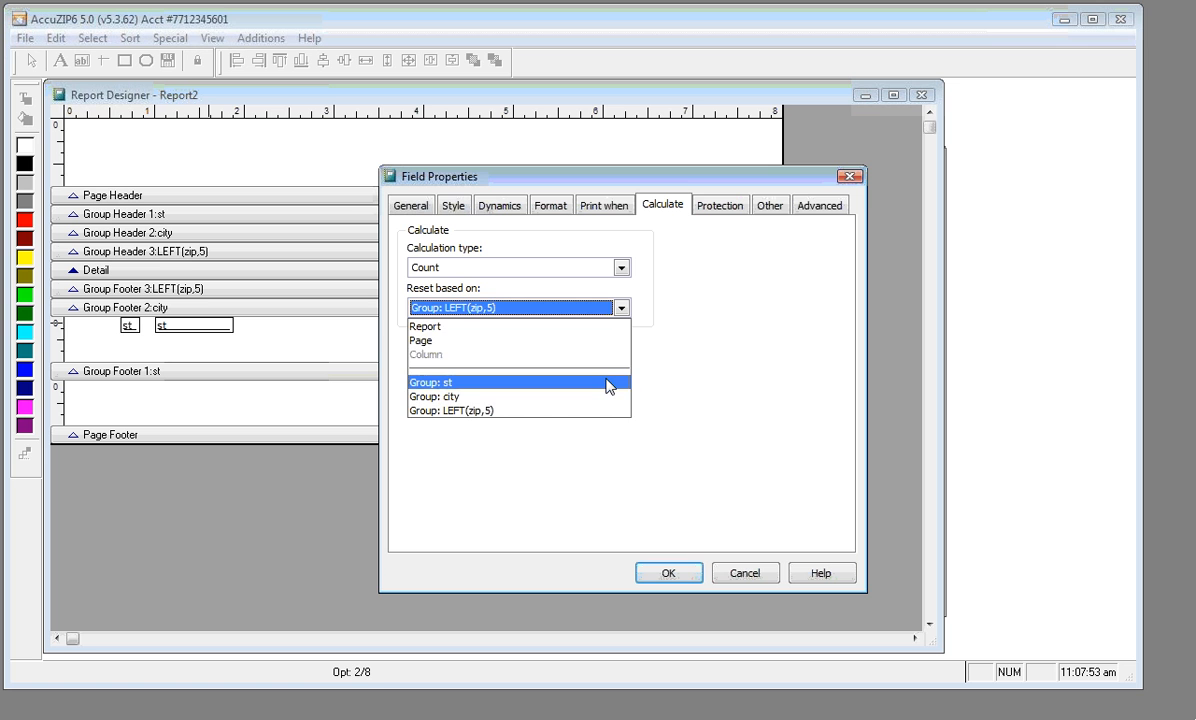
{"action": "left_click", "coordinate": [609, 387]}
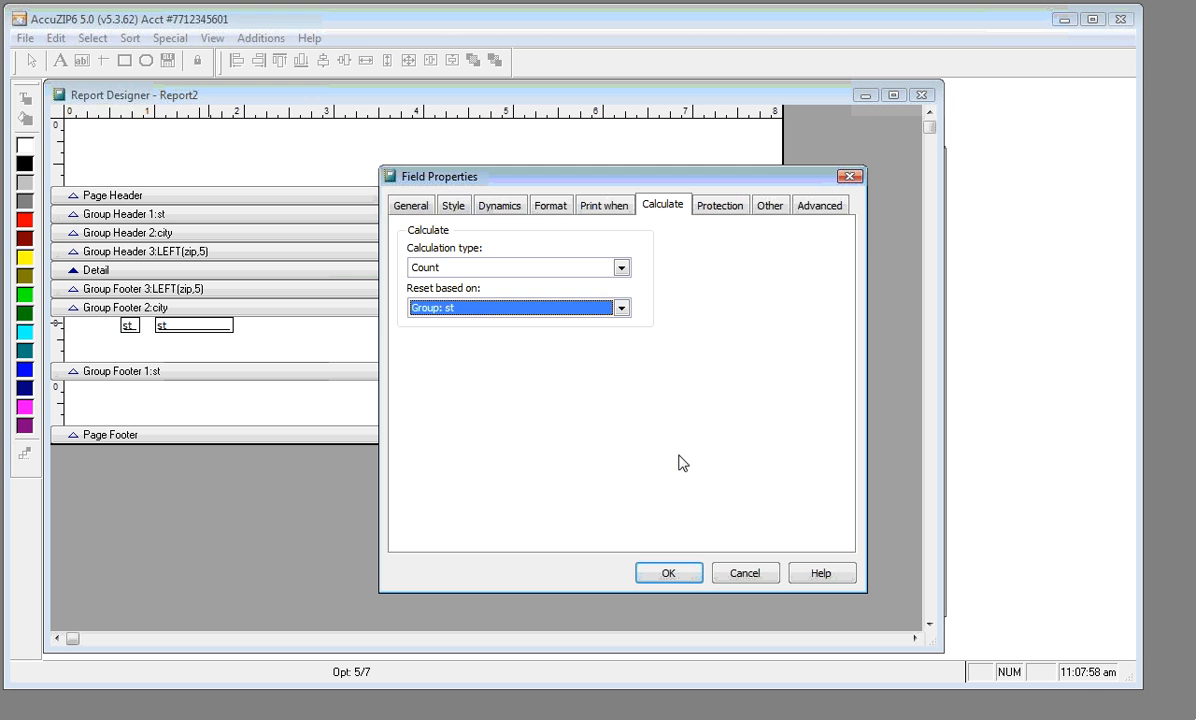
{"action": "left_click", "coordinate": [666, 573]}
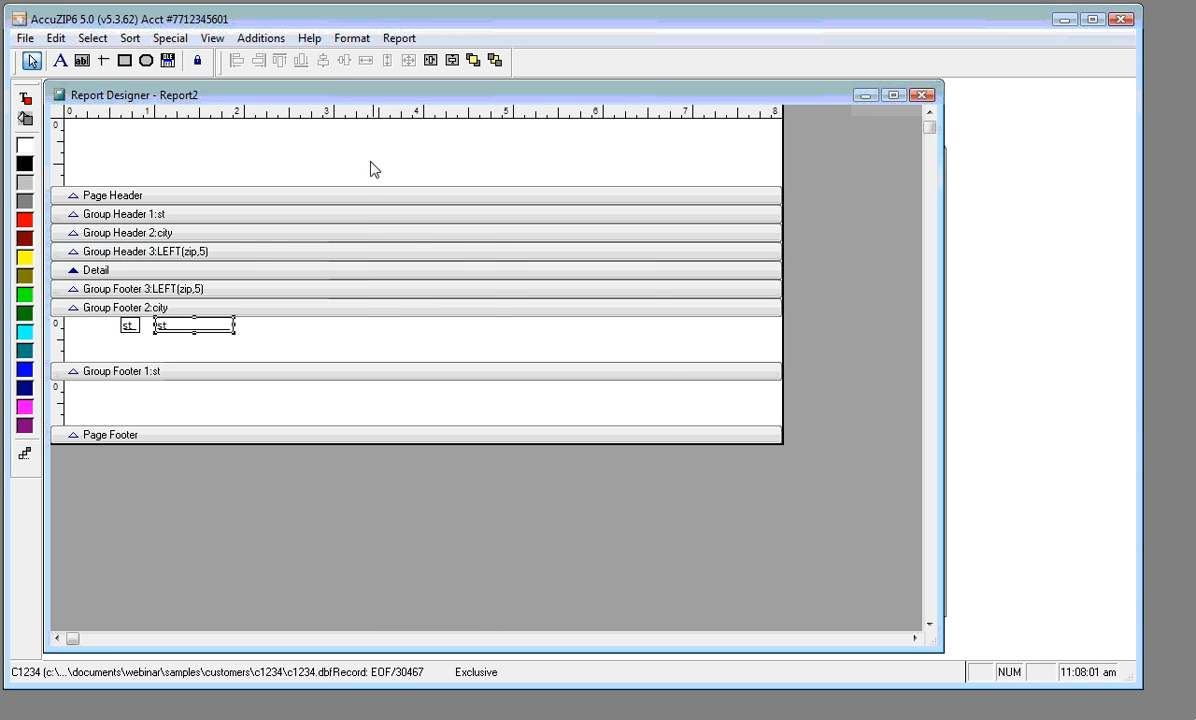
{"action": "right_click", "coordinate": [347, 151]}
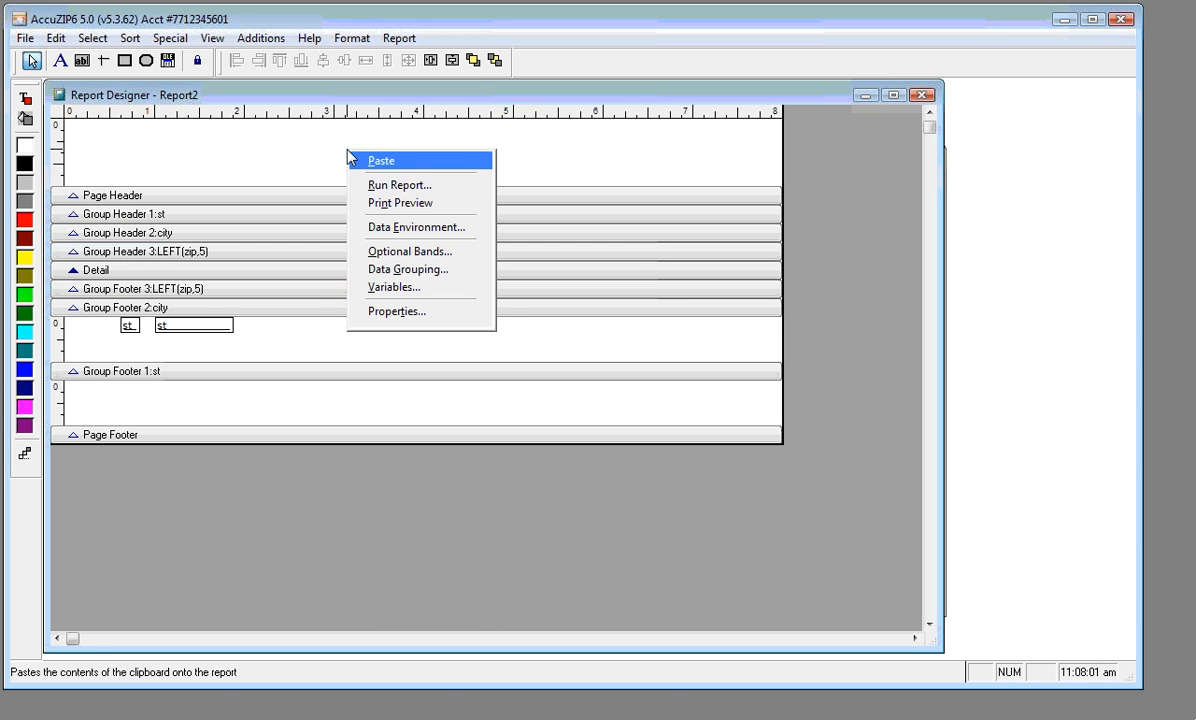
{"action": "left_click", "coordinate": [362, 204]}
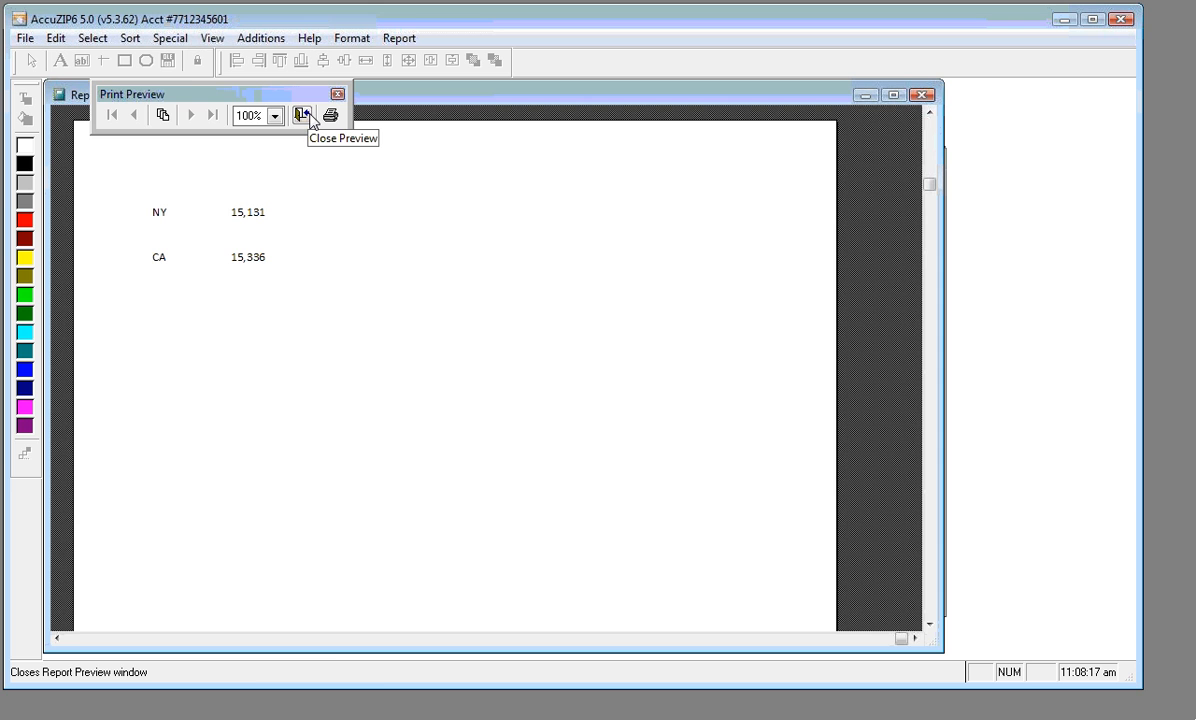
{"action": "left_click", "coordinate": [302, 116]}
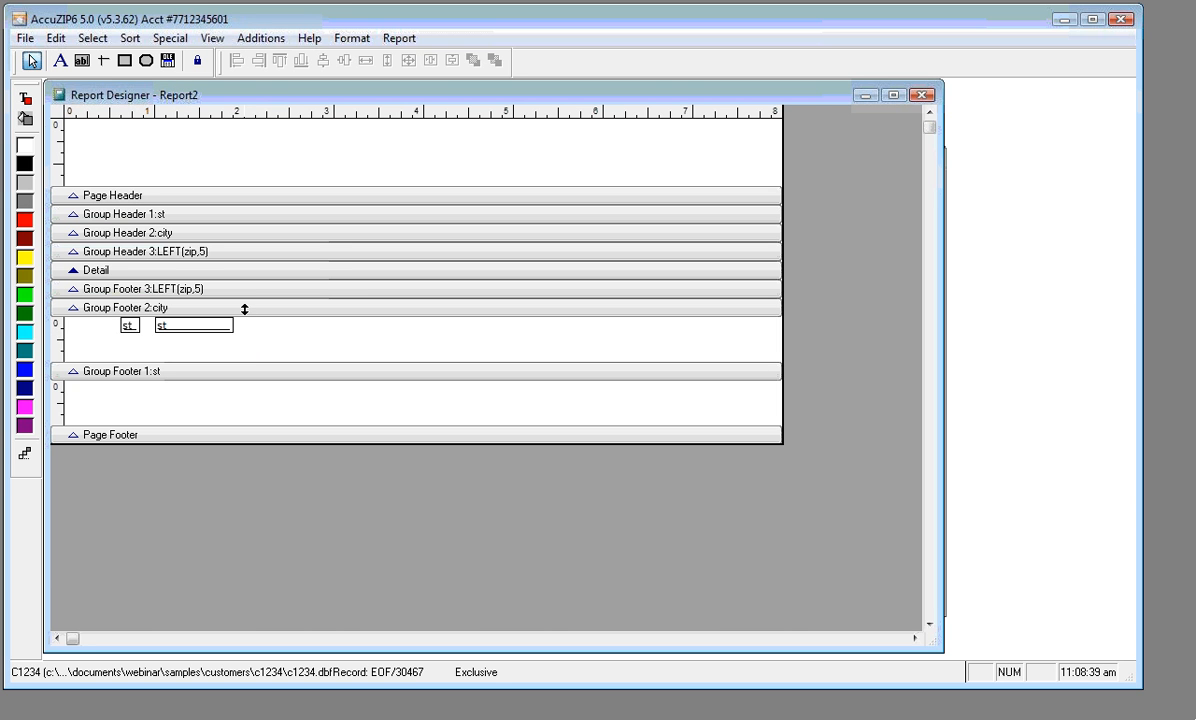
Enlarge the LEFT(zip,5) footer, copy both city-footer st fields into it, and fit the band
{"action": "left_click_drag", "start_coordinate": [244, 309], "coordinate": [235, 347]}
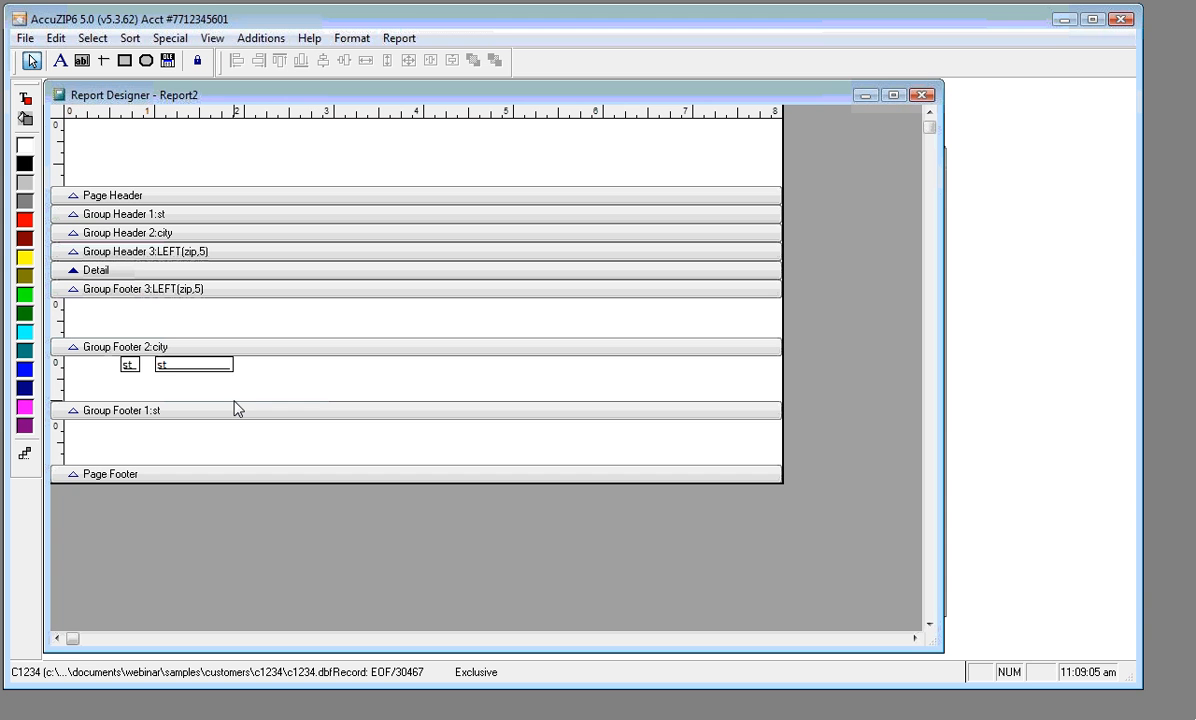
{"action": "left_click_drag", "start_coordinate": [110, 357], "coordinate": [227, 372]}
{"action": "key", "text": "ctrl+c"}
{"action": "key", "text": "ctrl+v"}
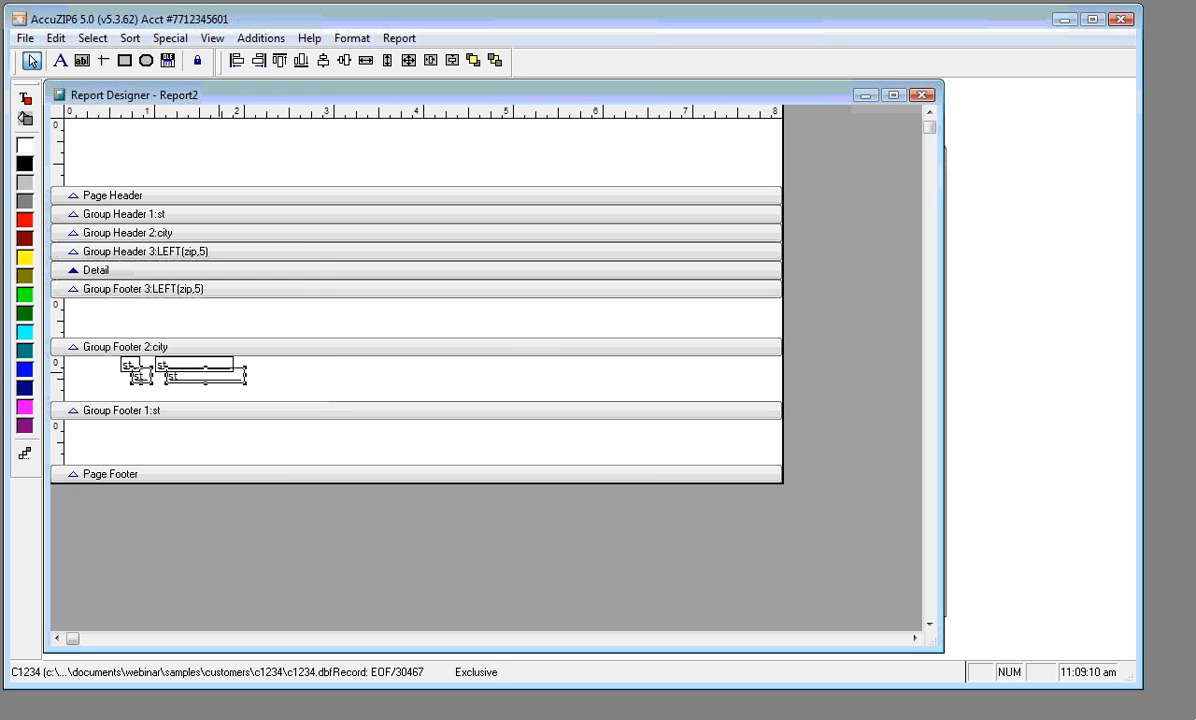
{"action": "mouse_move", "coordinate": [203, 366]}
{"action": "left_mouse_down"}
{"action": "mouse_move", "coordinate": [278, 334]}
{"action": "mouse_move", "coordinate": [203, 342]}
{"action": "mouse_move", "coordinate": [203, 315]}
{"action": "mouse_move", "coordinate": [211, 336]}
{"action": "mouse_move", "coordinate": [212, 322]}
{"action": "left_mouse_up"}
{"action": "left_click", "coordinate": [245, 308]}
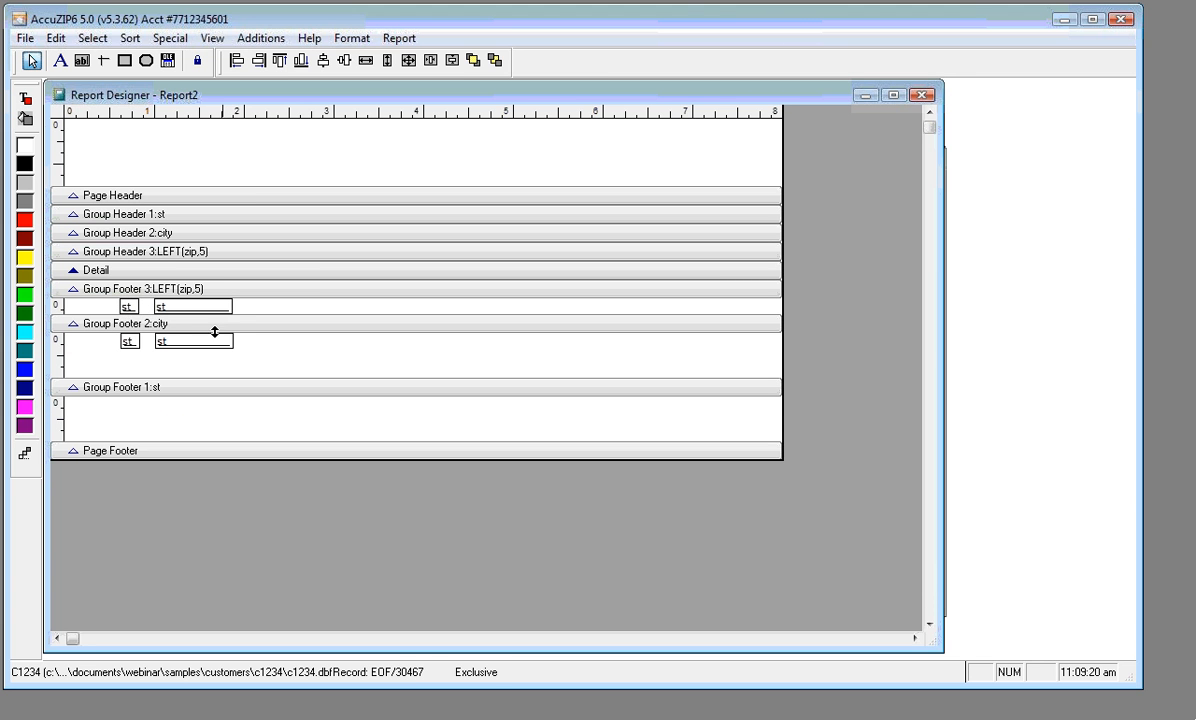
Select both city footer fields and shift them to the right
{"action": "left_click", "coordinate": [130, 341]}
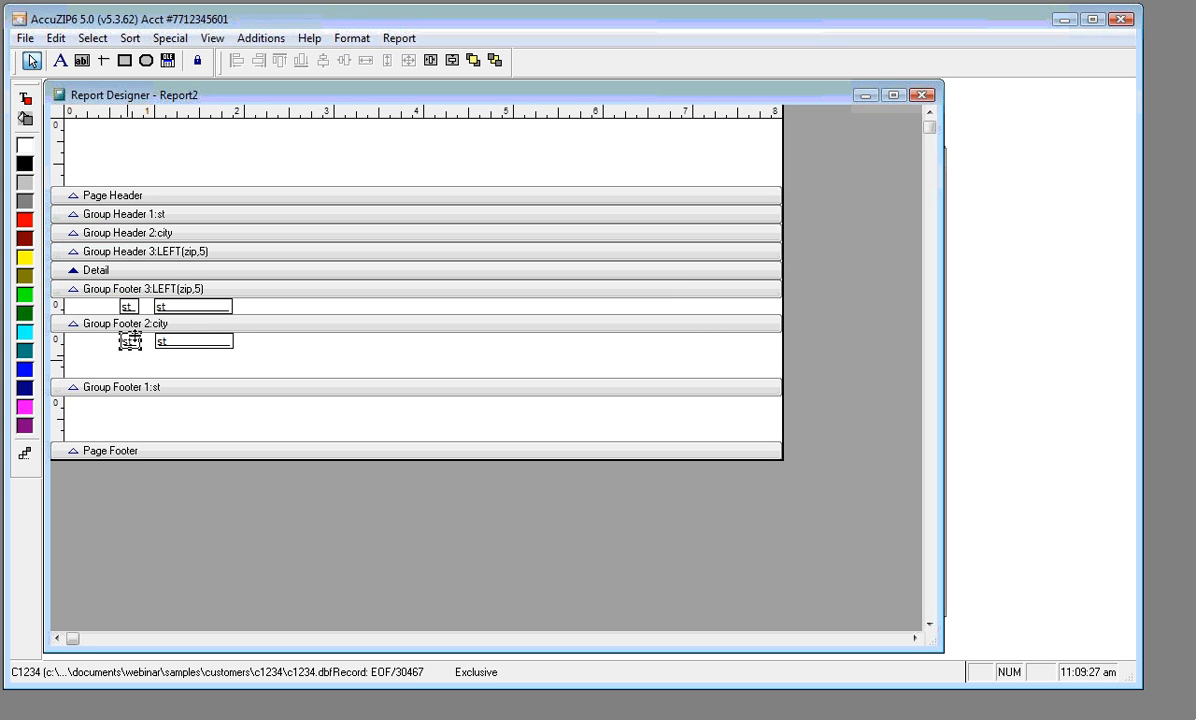
{"action": "left_click", "coordinate": [113, 355]}
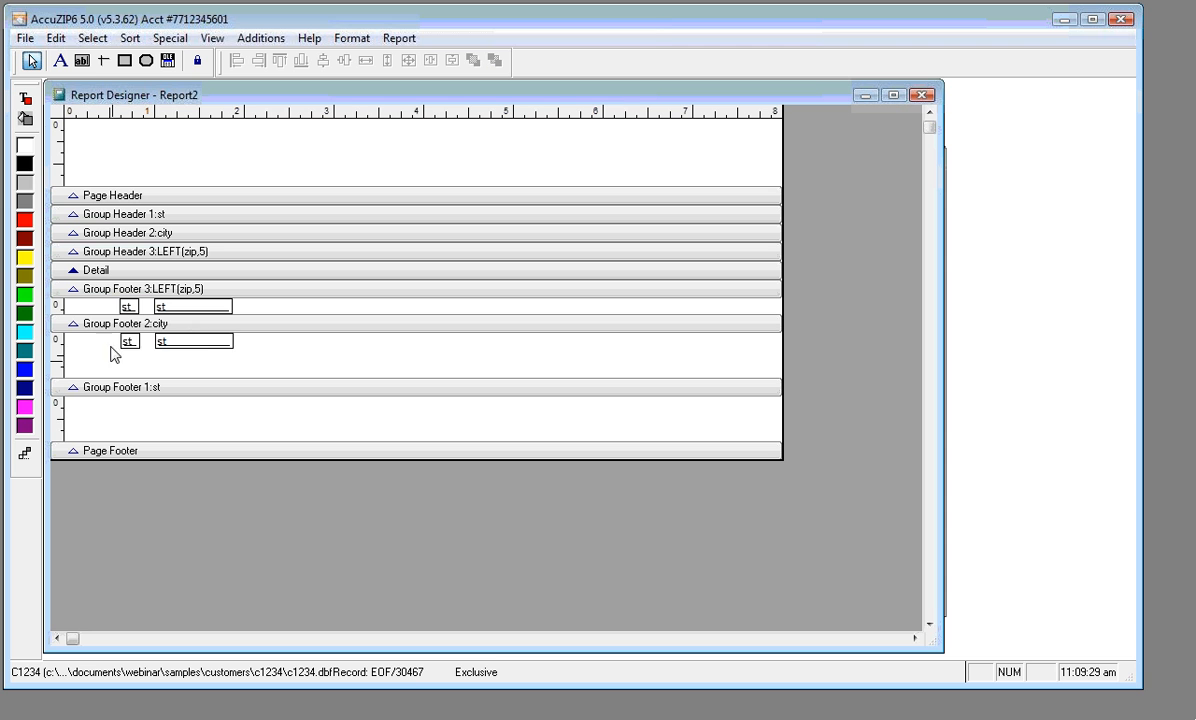
{"action": "left_click_drag", "start_coordinate": [107, 341], "coordinate": [552, 341]}
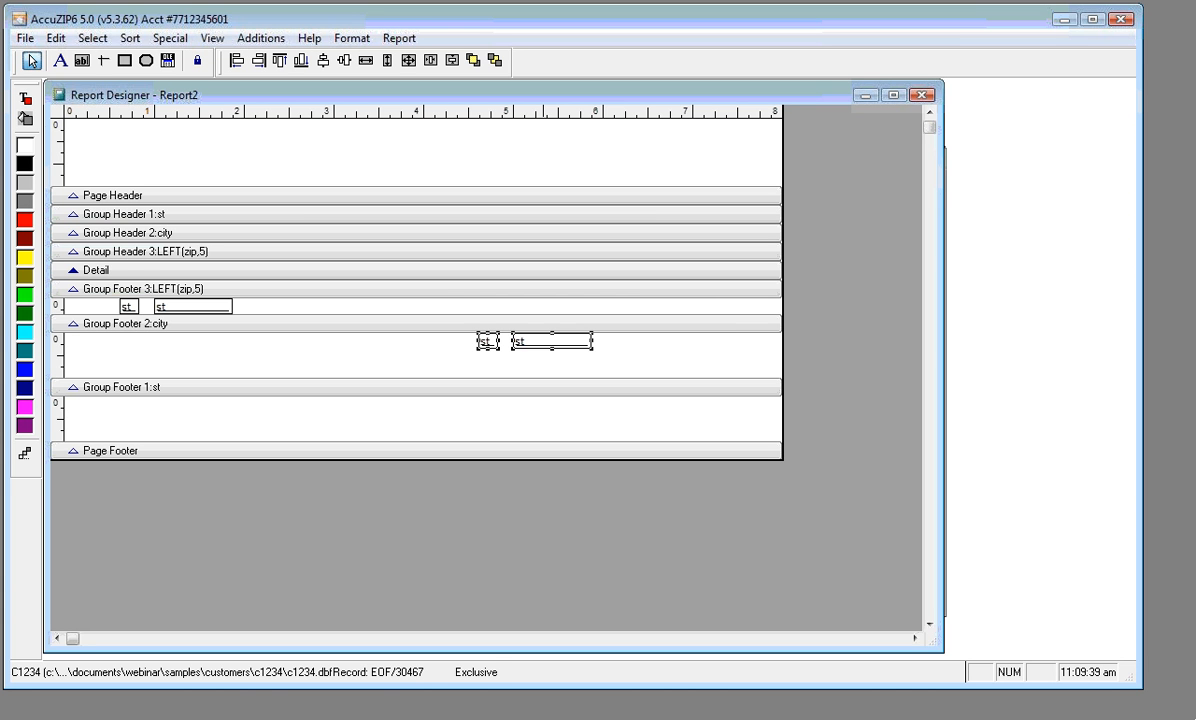
Select the city footer's left st field and stretch it leftward beside the count field
{"action": "left_click", "coordinate": [545, 350]}
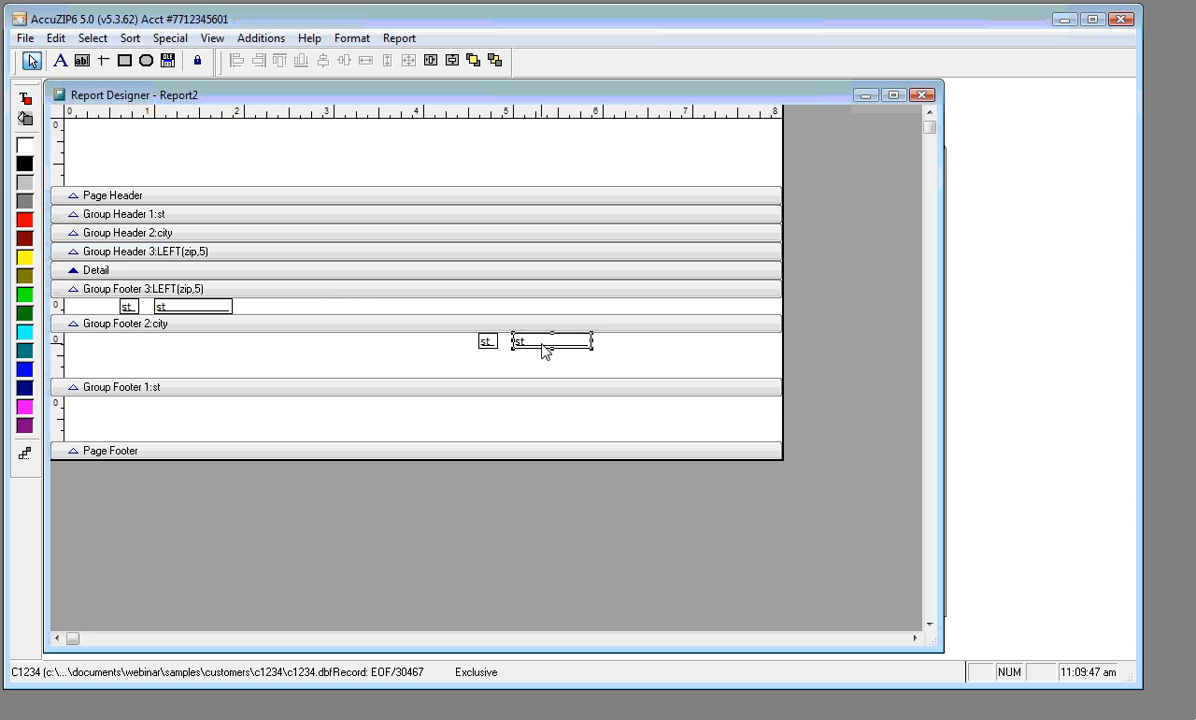
{"action": "left_click", "coordinate": [485, 343]}
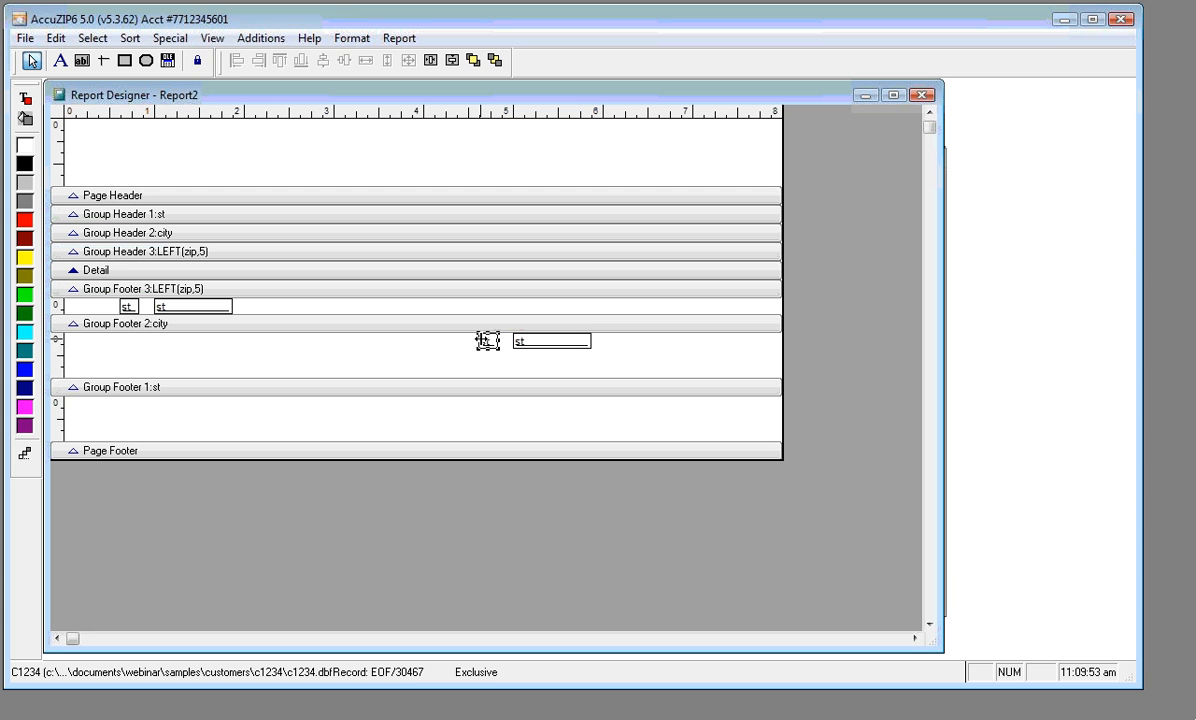
{"action": "left_click_drag", "start_coordinate": [487, 341], "coordinate": [390, 346]}
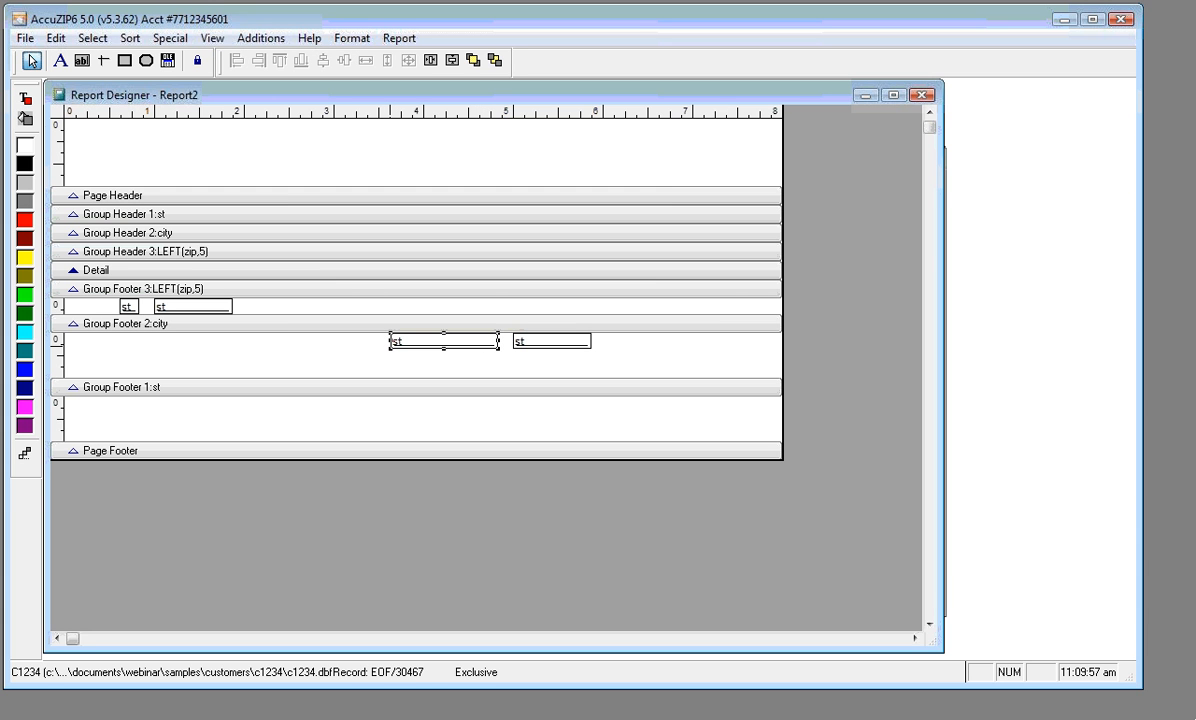
Change the widened city-footer field's expression to "Total for "+st
{"action": "double_click", "coordinate": [410, 345]}
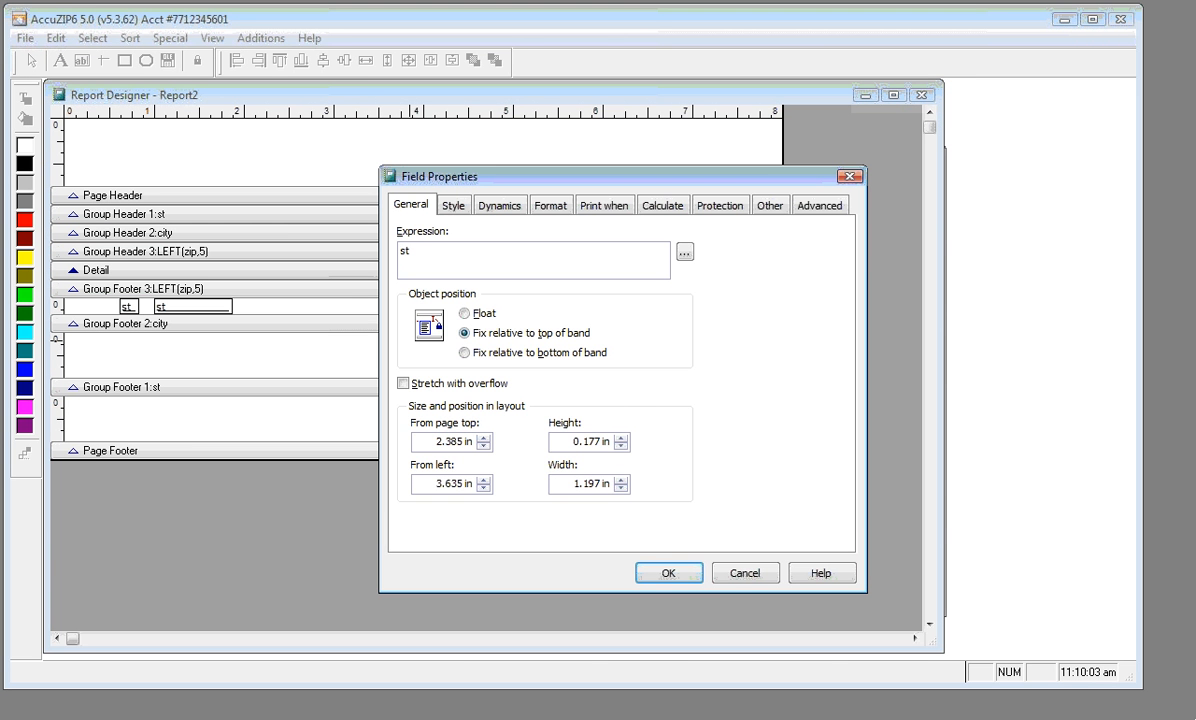
{"action": "type", "text": "\"Total for \"+"}
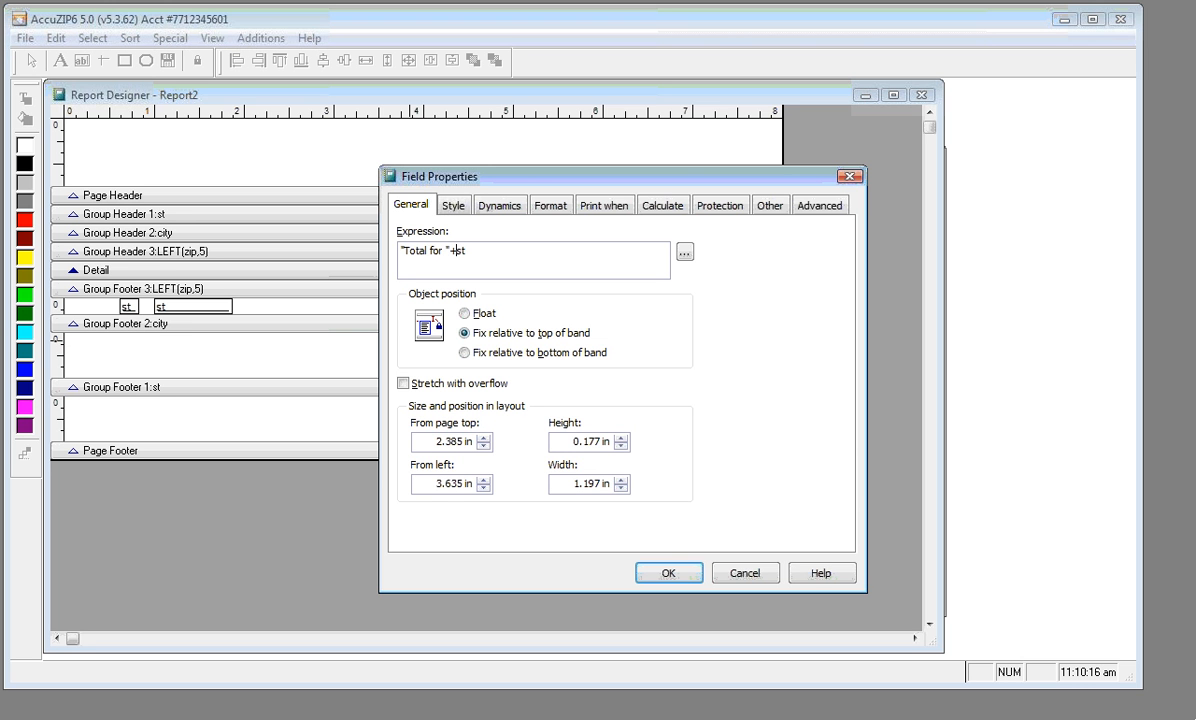
{"action": "left_click", "coordinate": [667, 576]}
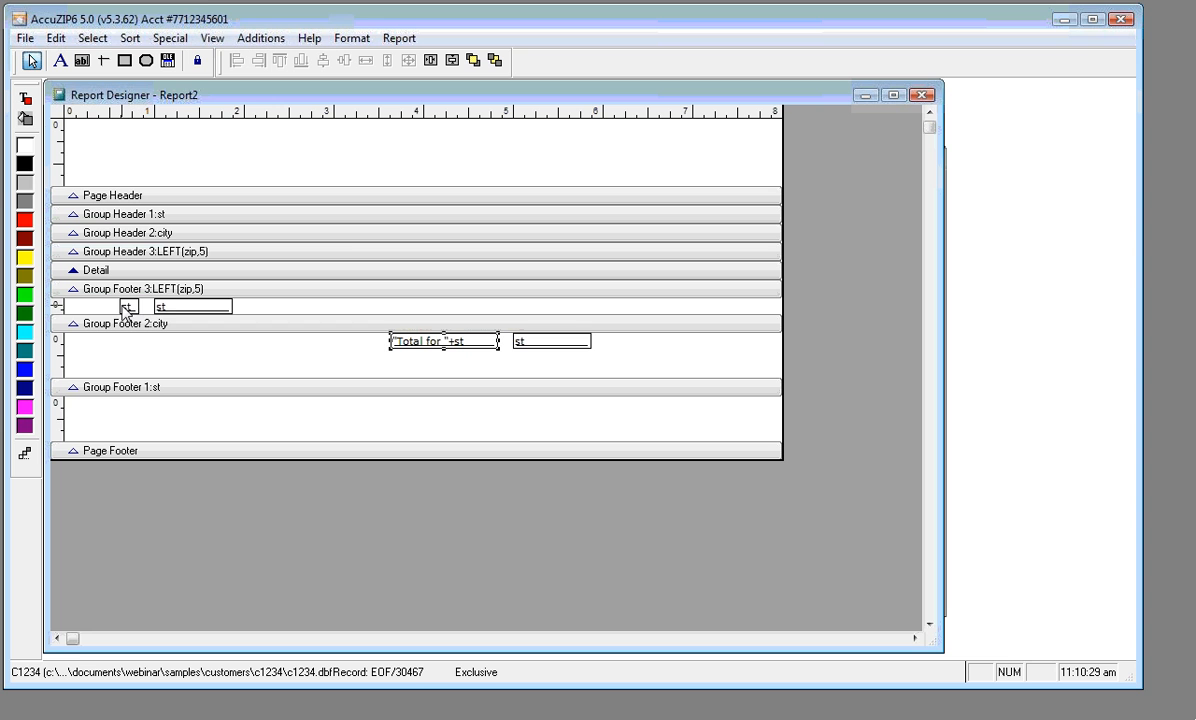
Move the st field to the right of Group Footer 3 and keep the small st field narrow
{"action": "left_click", "coordinate": [166, 313]}
{"action": "left_click_drag", "start_coordinate": [166, 313], "coordinate": [524, 313]}
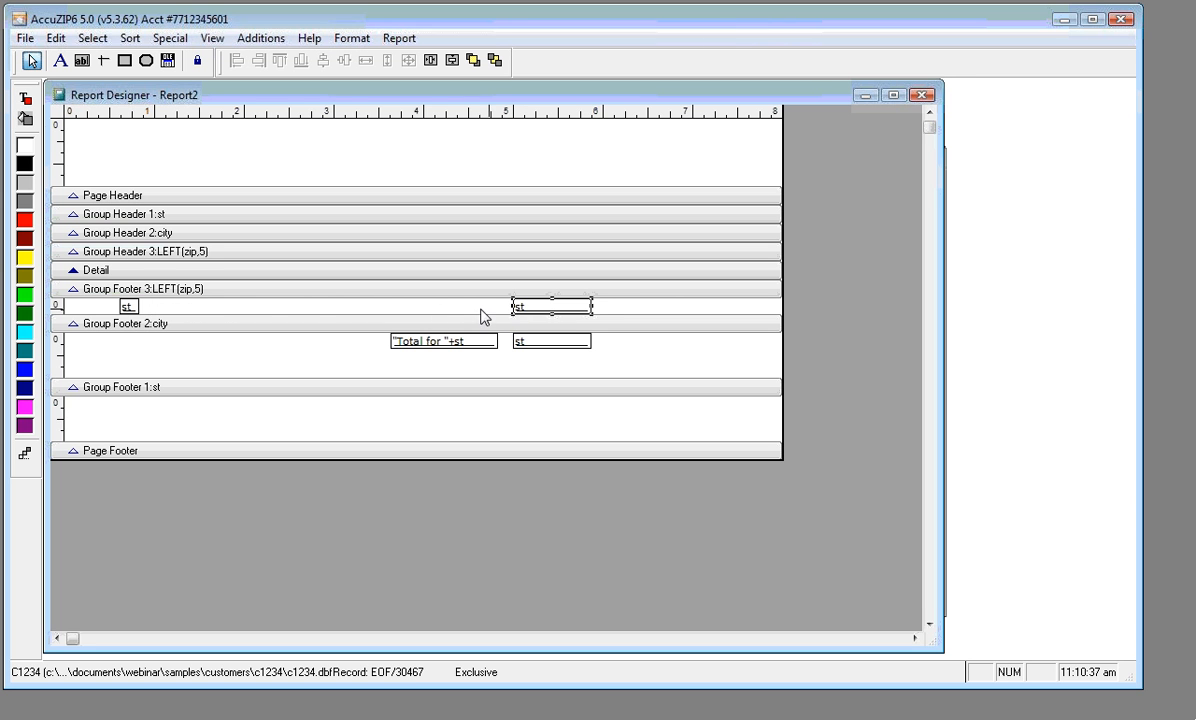
{"action": "left_click", "coordinate": [134, 307]}
{"action": "left_click_drag", "start_coordinate": [137, 307], "coordinate": [335, 308]}
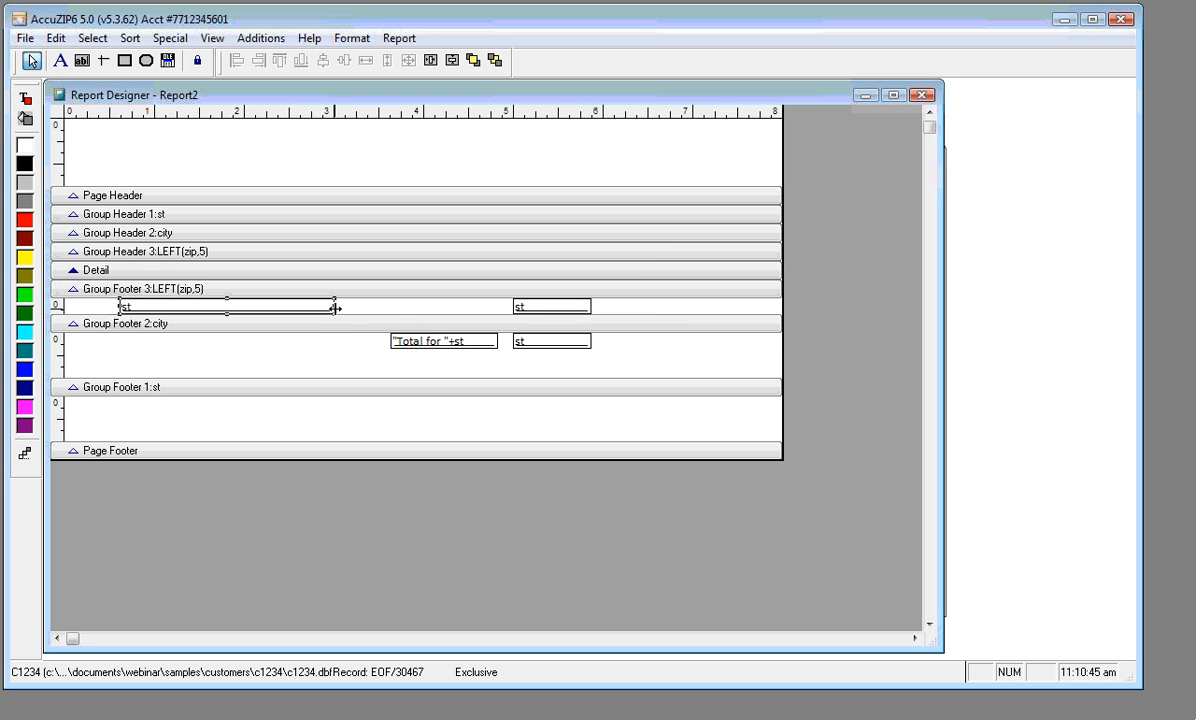
{"action": "left_click_drag", "start_coordinate": [333, 309], "coordinate": [155, 317]}
Duplicate the small st field and place the copy just to its right
{"action": "key", "text": "Menu"}
{"action": "key", "text": "Escape"}
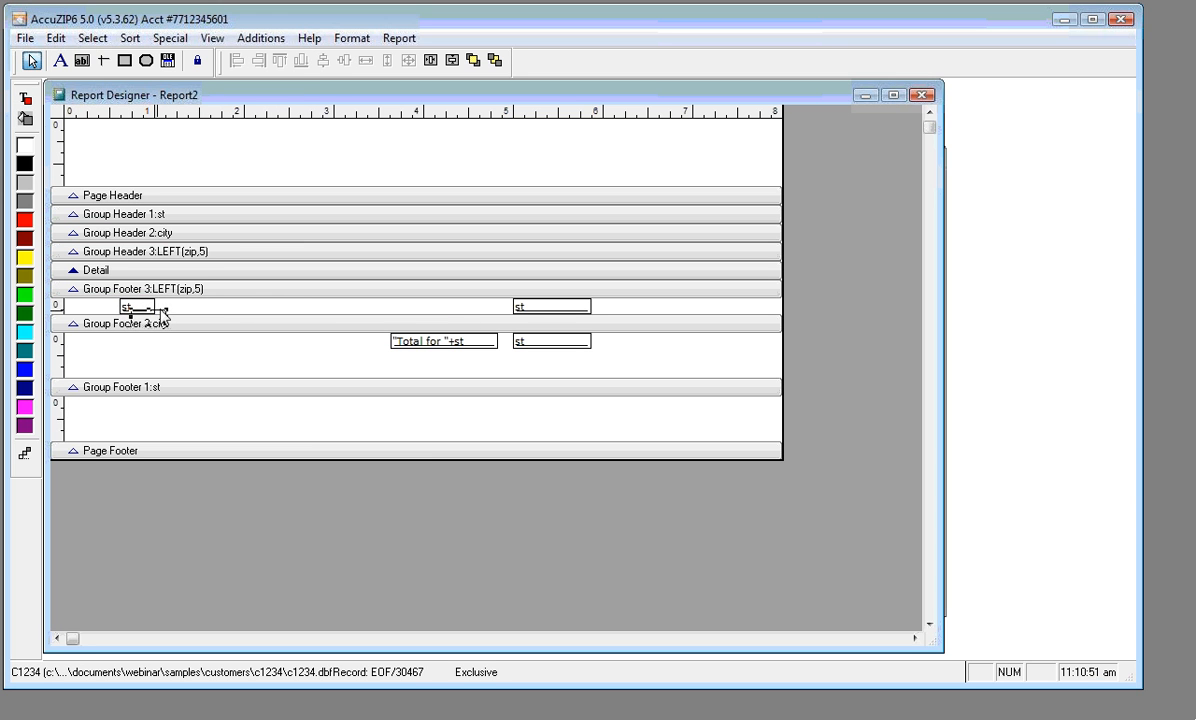
{"action": "left_click_drag", "start_coordinate": [161, 310], "coordinate": [411, 306]}
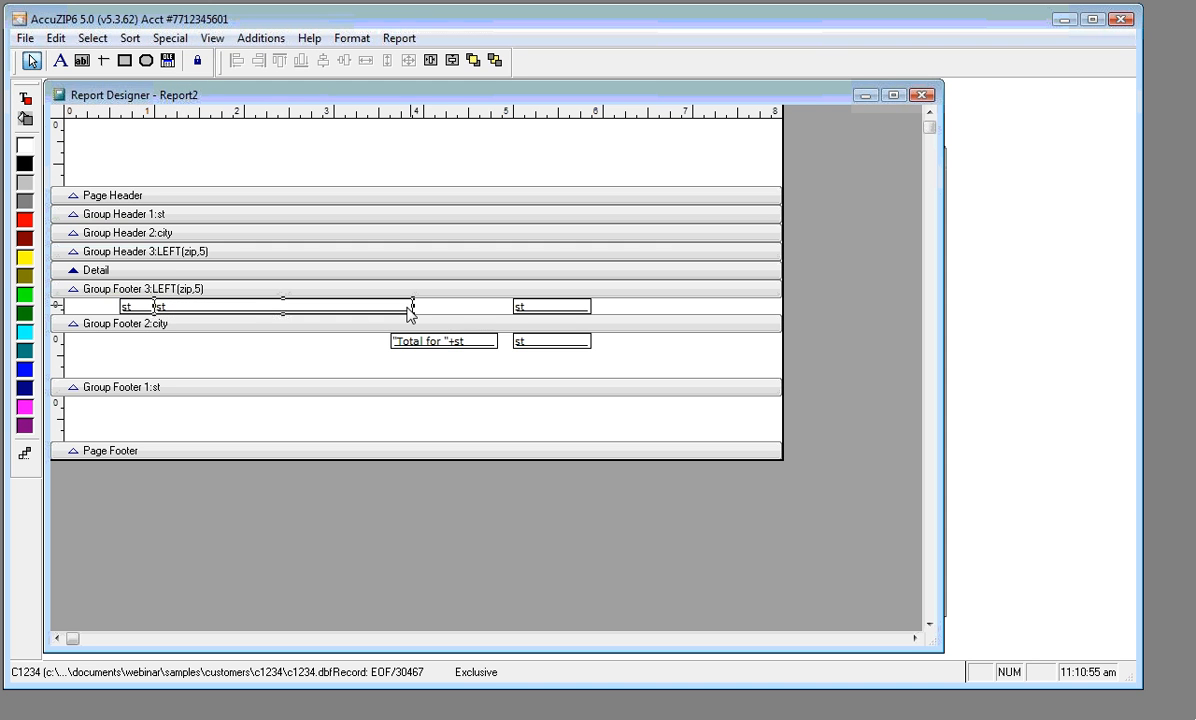
Change the duplicated wide field's expression to city in the LEFT(zip,5) footer
{"action": "double_click", "coordinate": [228, 307]}
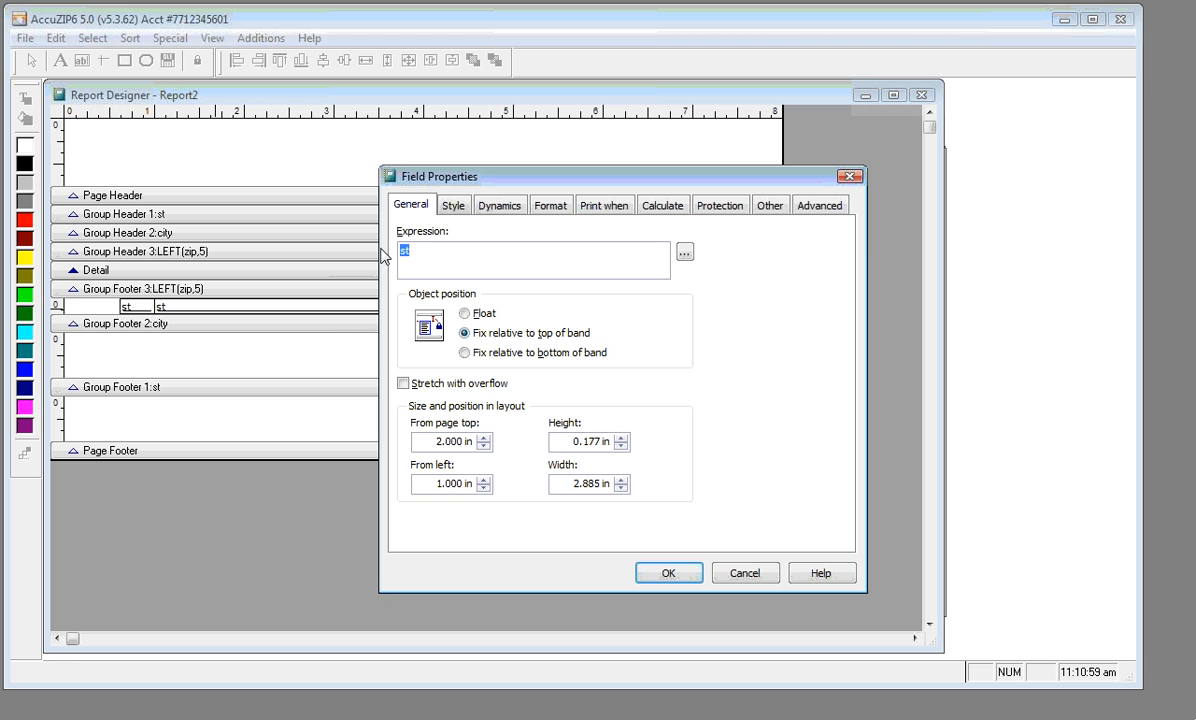
{"action": "type", "text": "city"}
{"action": "left_click", "coordinate": [657, 573]}
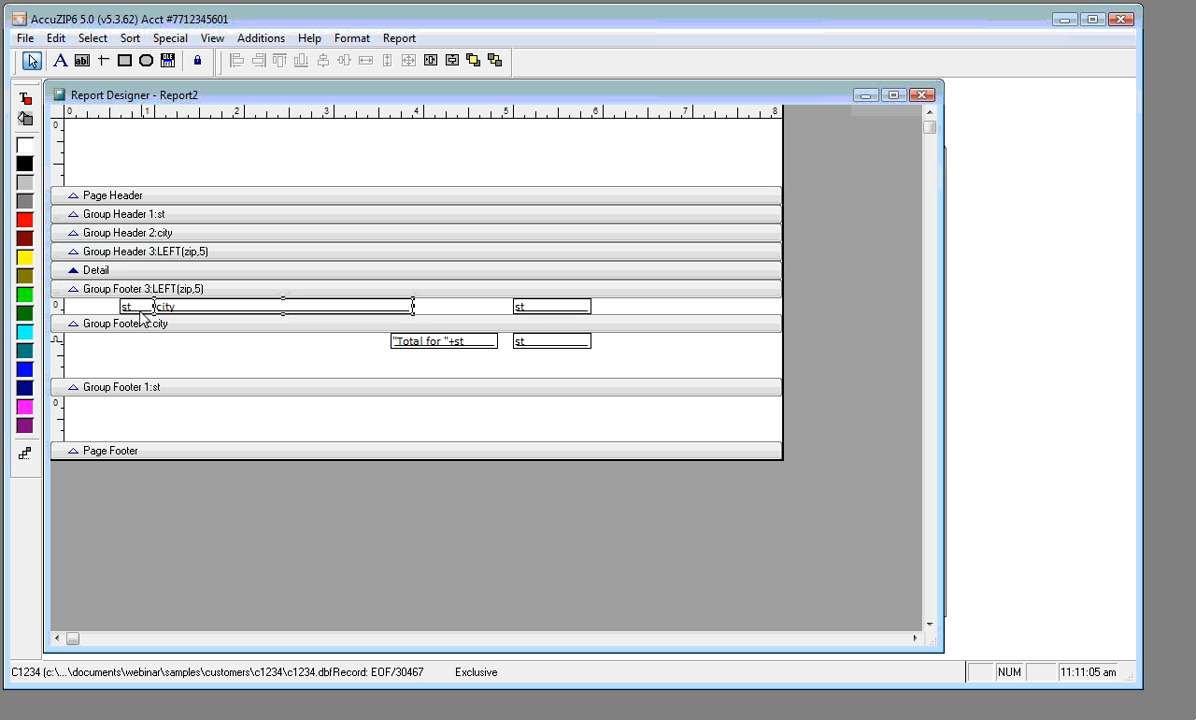
{"action": "left_click", "coordinate": [134, 307]}
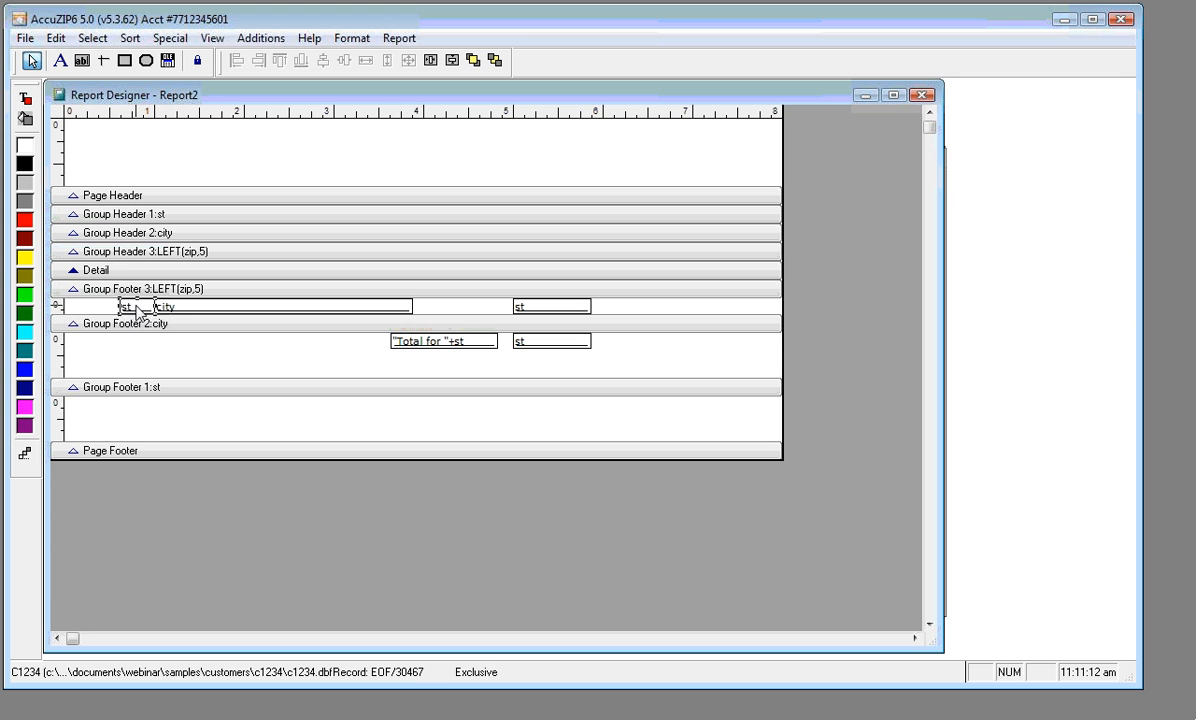
{"action": "left_click", "coordinate": [183, 309]}
Set the right count field's Calculate option Reset based on to Group: city
{"action": "double_click", "coordinate": [549, 311]}
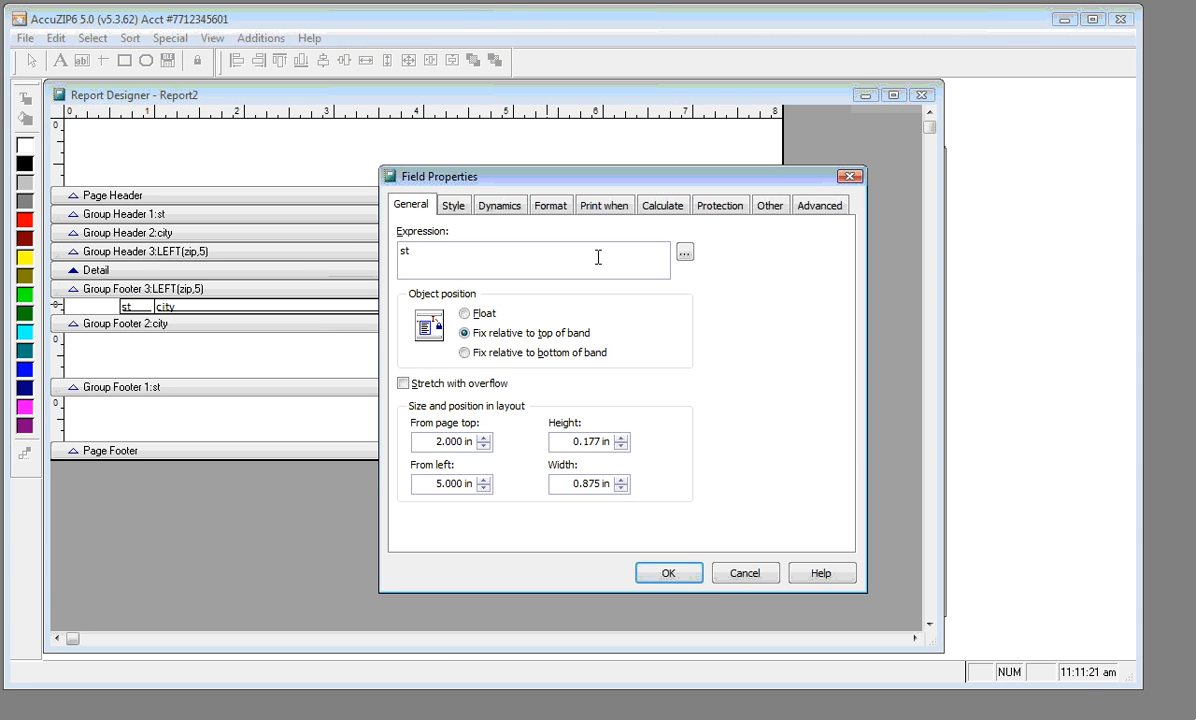
{"action": "left_click", "coordinate": [657, 210]}
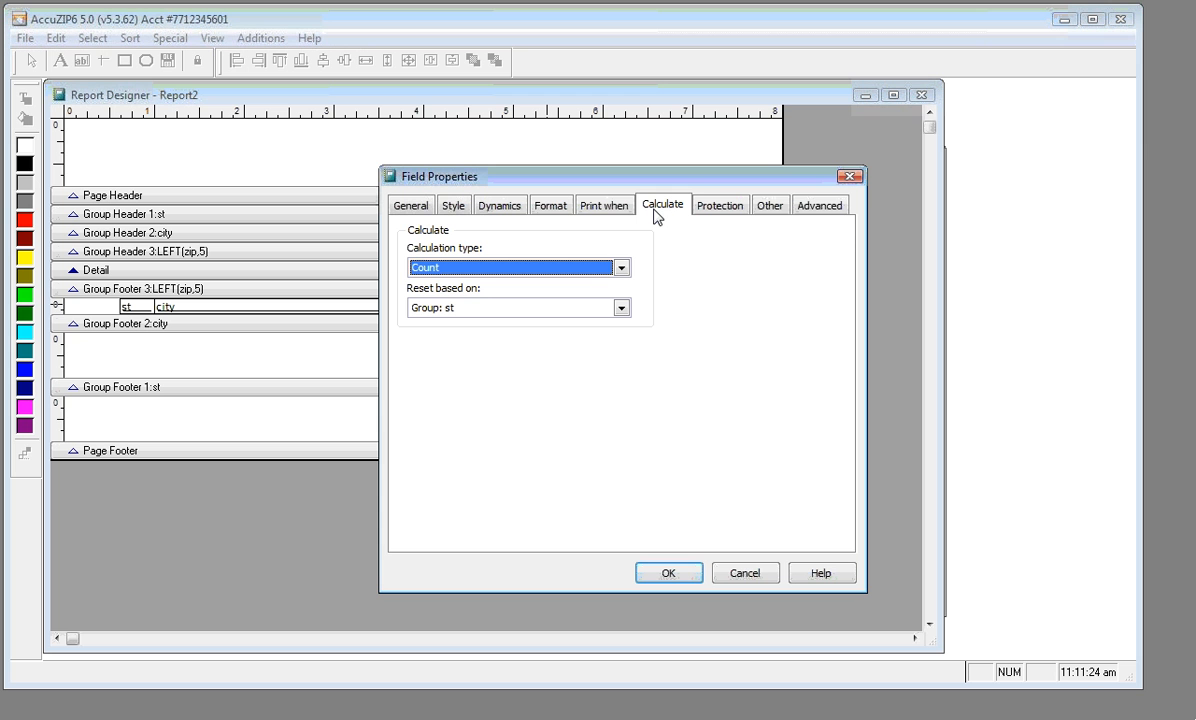
{"action": "left_click", "coordinate": [620, 310]}
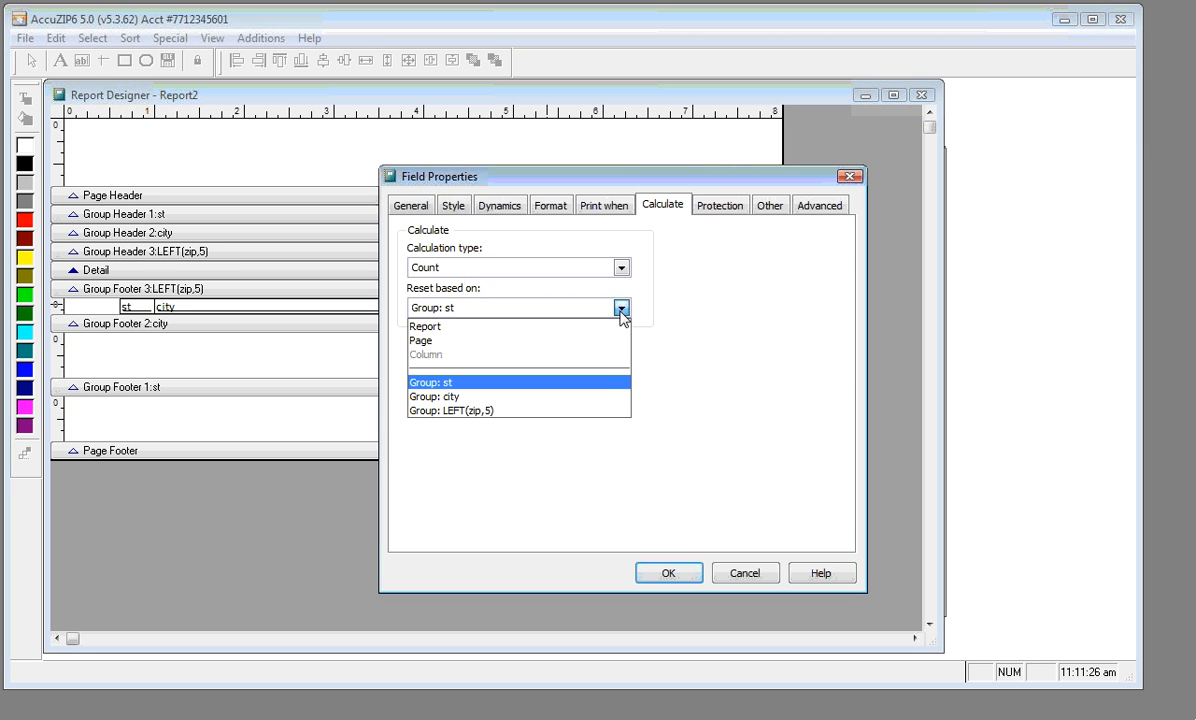
{"action": "left_click", "coordinate": [596, 397]}
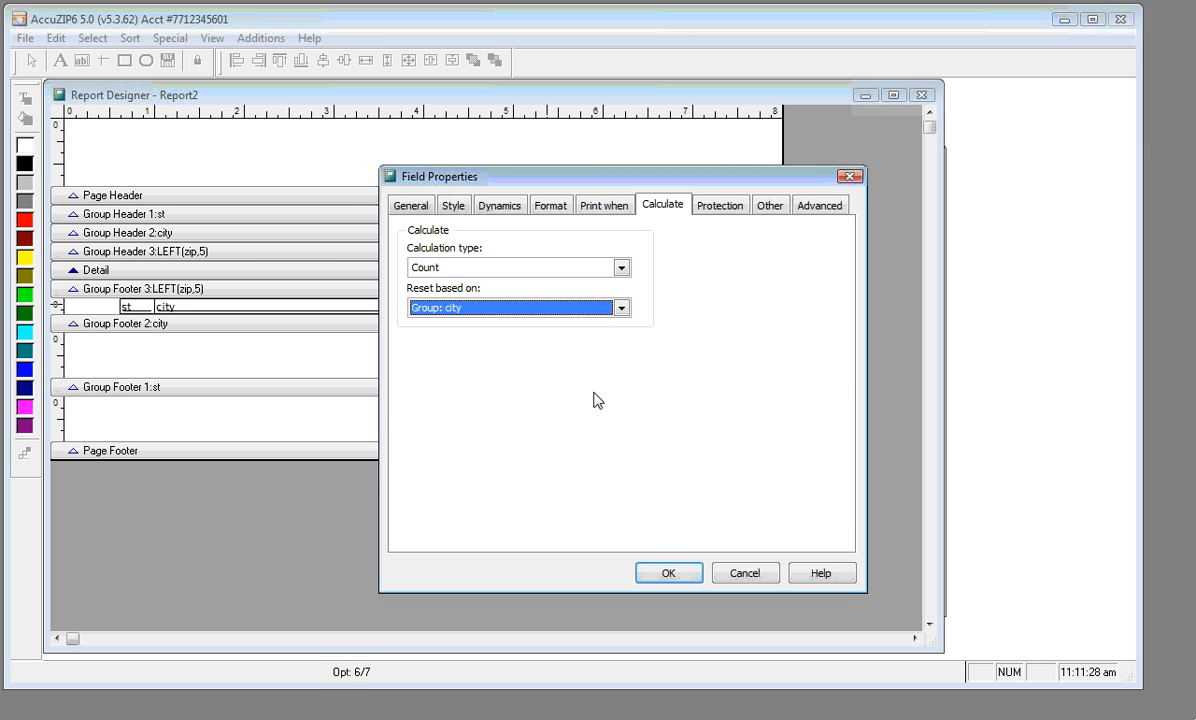
{"action": "left_click", "coordinate": [646, 578]}
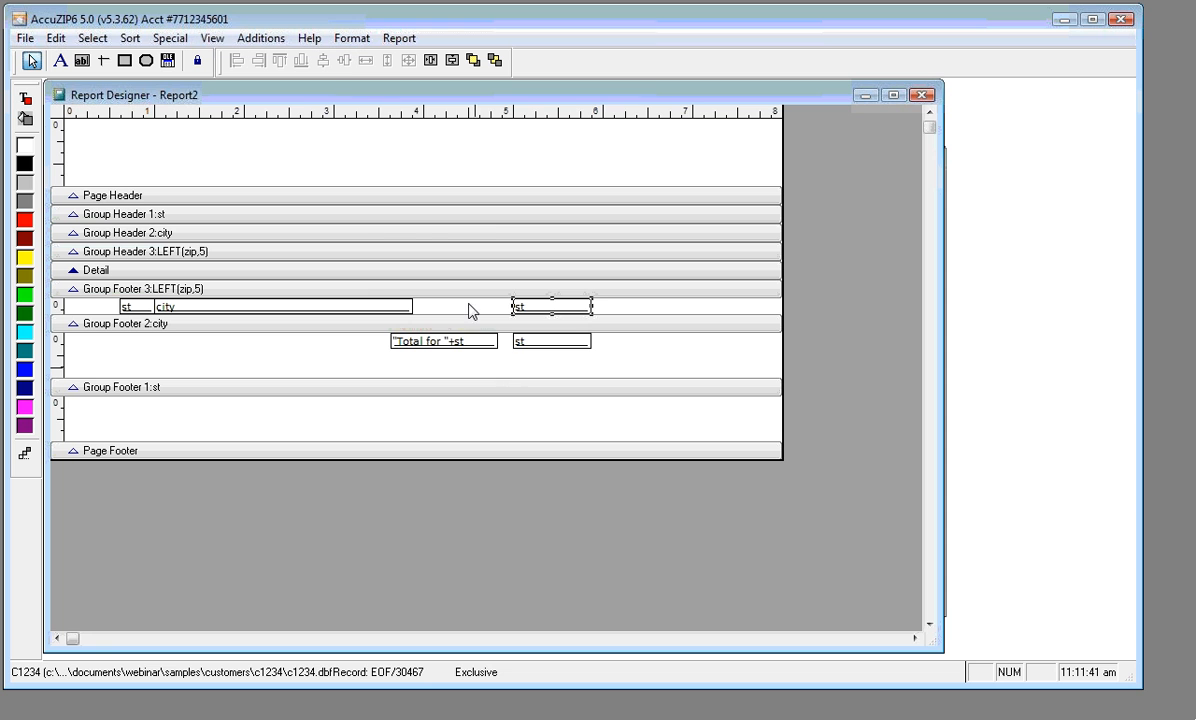
{"action": "right_click", "coordinate": [352, 147]}
{"action": "left_click", "coordinate": [425, 192]}
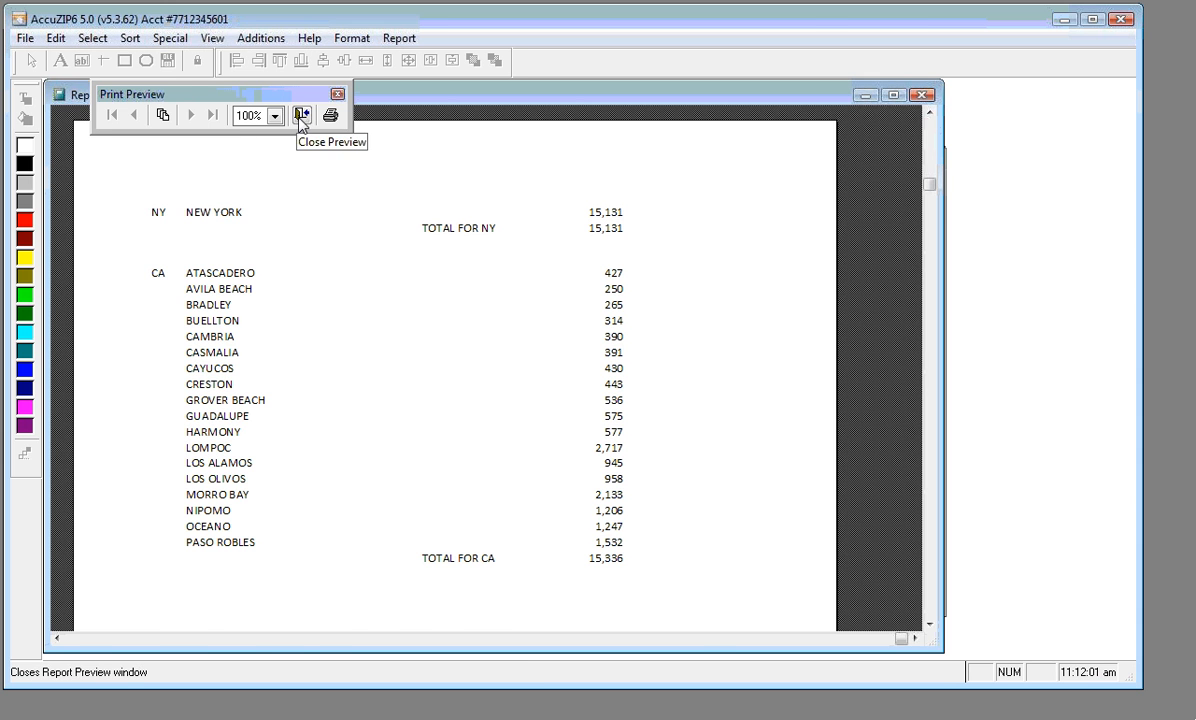
{"action": "left_click", "coordinate": [301, 116]}
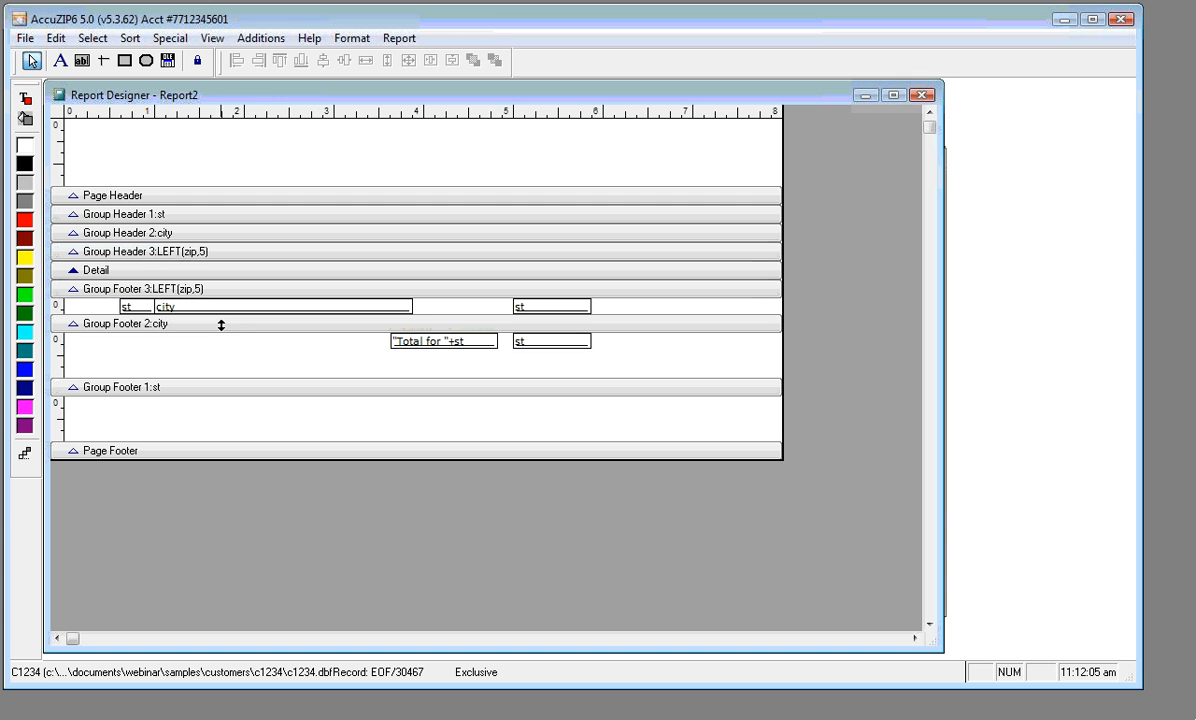
Enlarge Group Footer 3 and nudge its st, city and count fields down
{"action": "left_click_drag", "start_coordinate": [221, 325], "coordinate": [219, 339]}
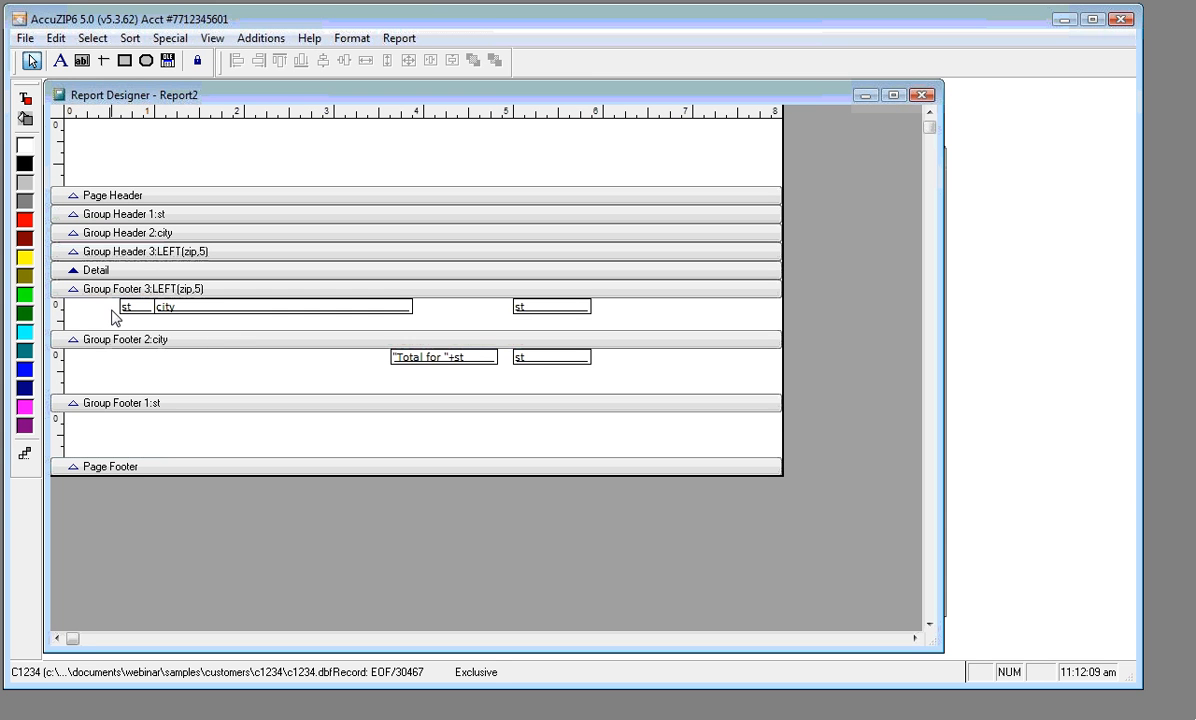
{"action": "left_click_drag", "start_coordinate": [111, 303], "coordinate": [633, 321]}
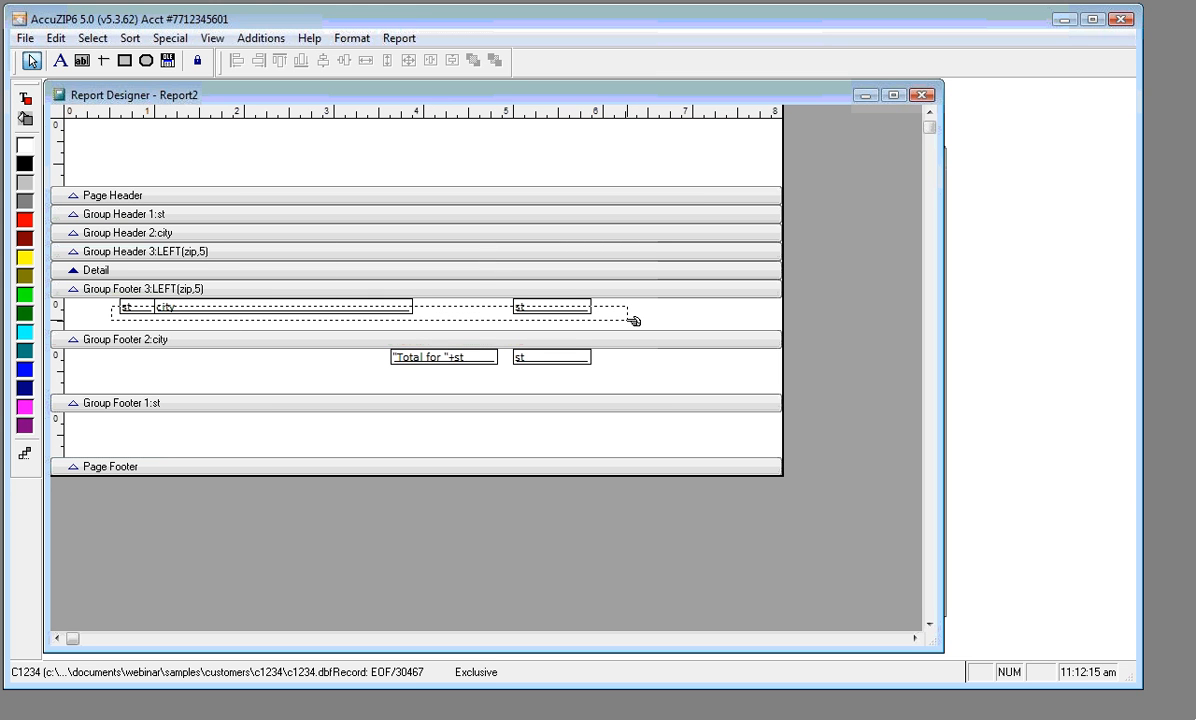
{"action": "left_click_drag", "start_coordinate": [633, 320], "coordinate": [630, 322]}
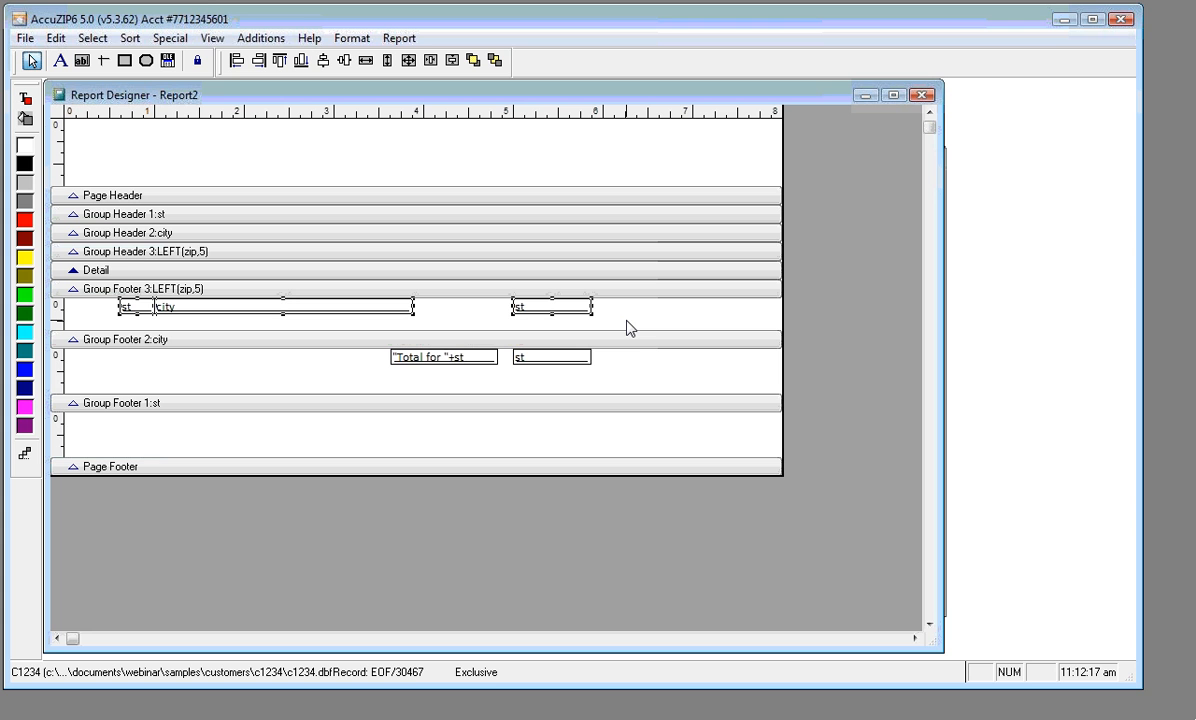
{"action": "key", "text": "Down"}
{"action": "key", "text": "Down"}
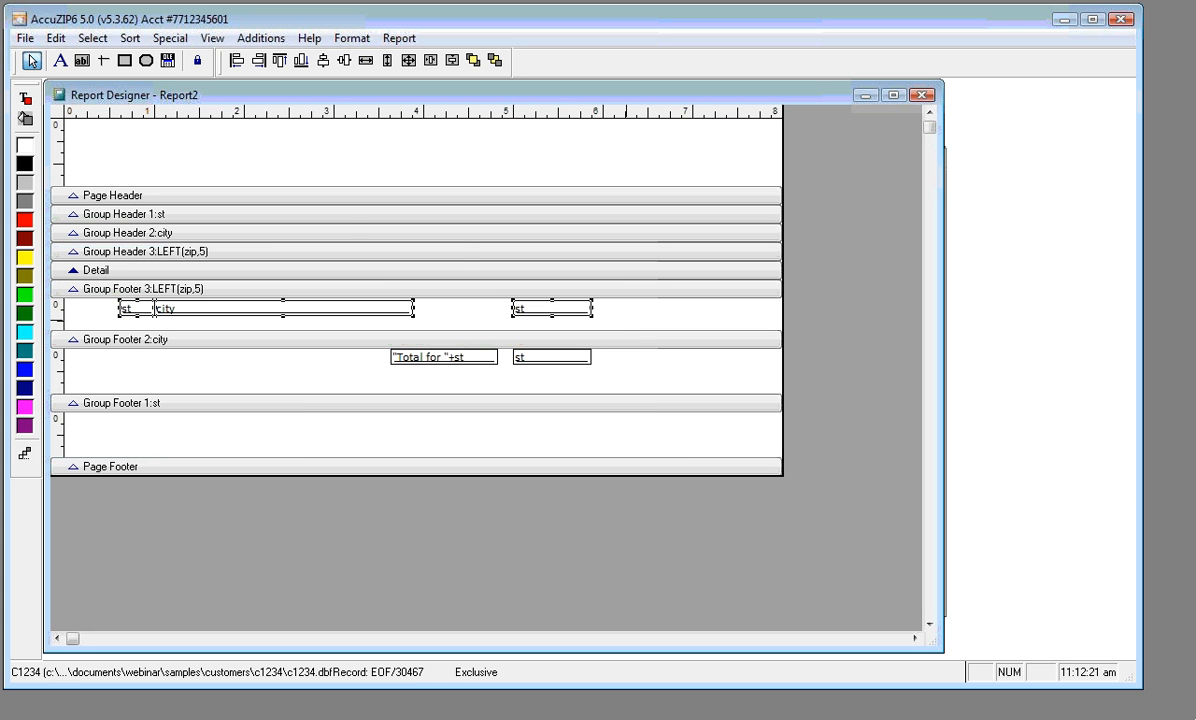
{"action": "left_click", "coordinate": [68, 140]}
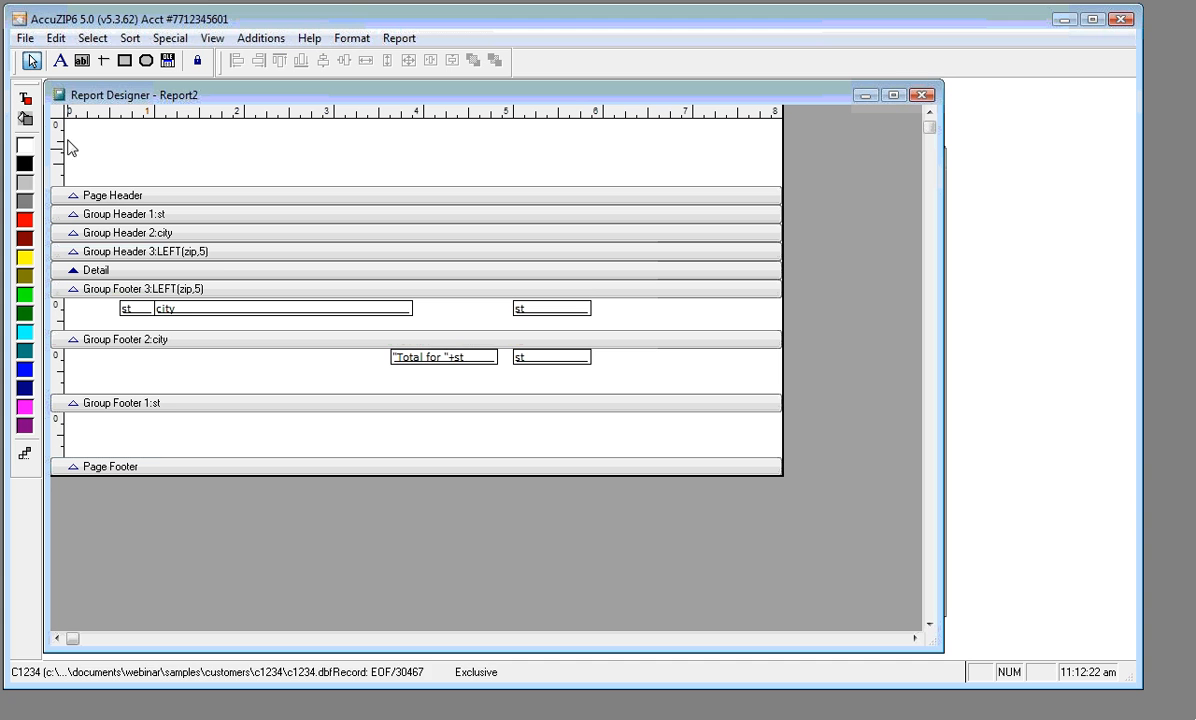
Draw a line across the top of Group Footer 3 and set the palette to background colour
{"action": "left_click", "coordinate": [101, 62]}
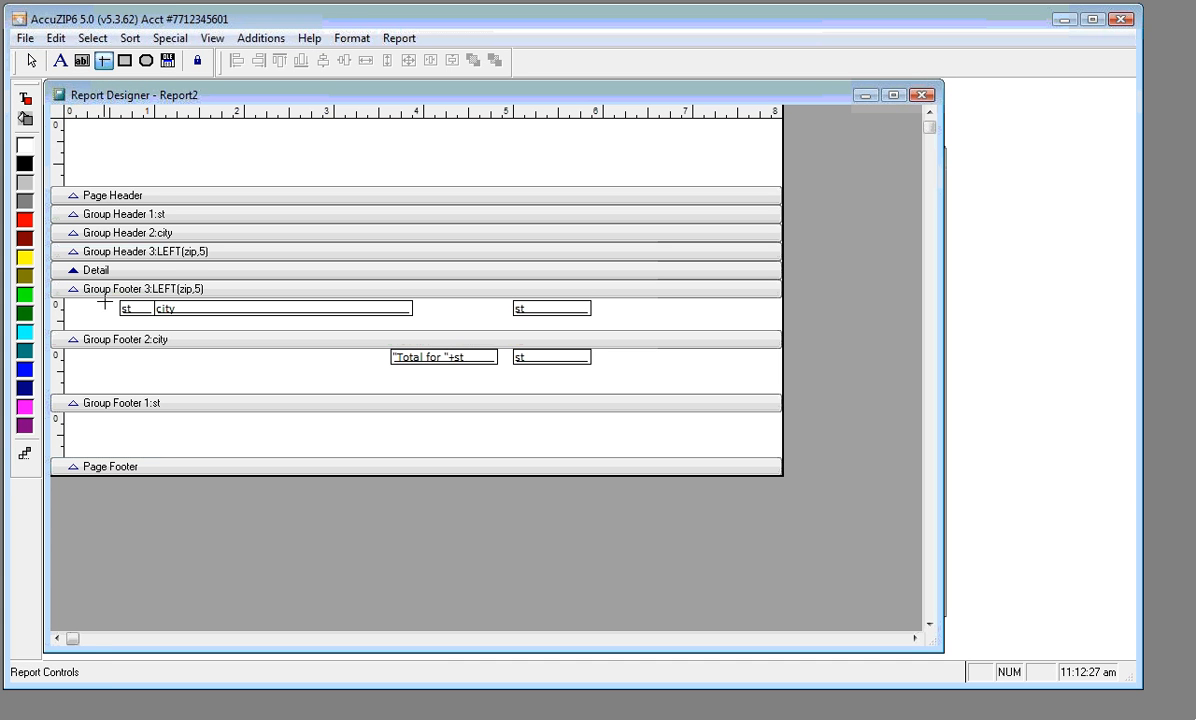
{"action": "mouse_move", "coordinate": [116, 300]}
{"action": "left_mouse_down"}
{"action": "mouse_move", "coordinate": [470, 302]}
{"action": "mouse_move", "coordinate": [592, 316]}
{"action": "left_mouse_up"}
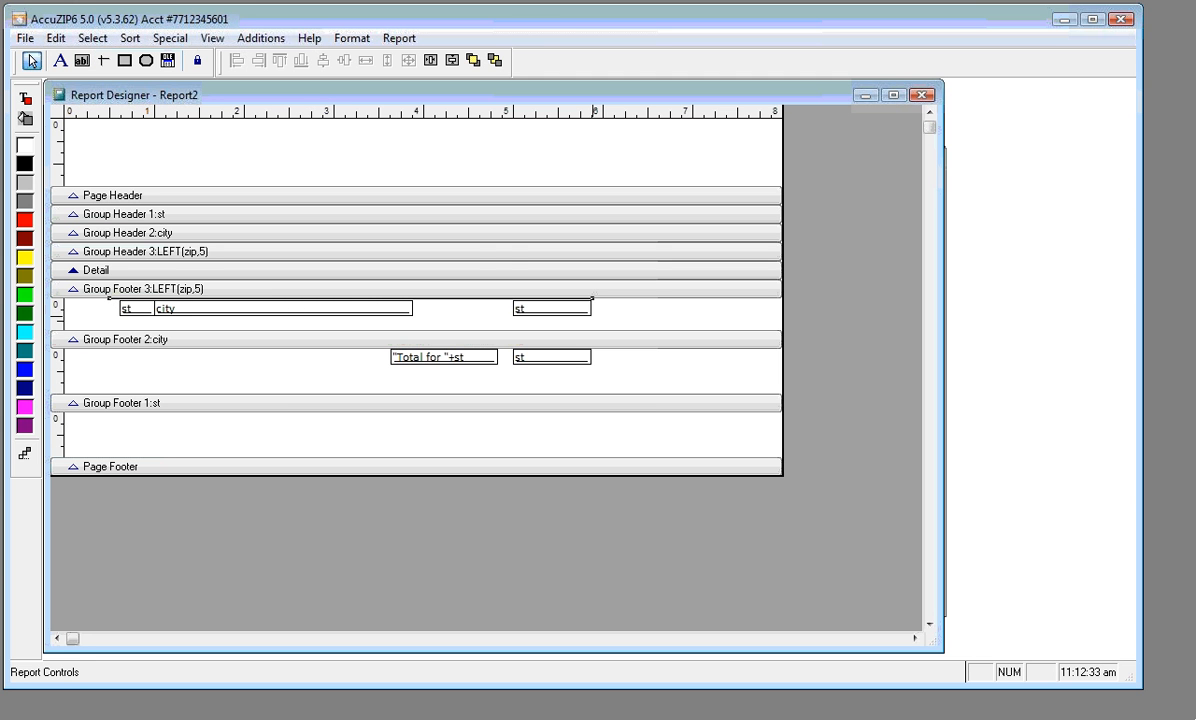
{"action": "key", "text": "Down"}
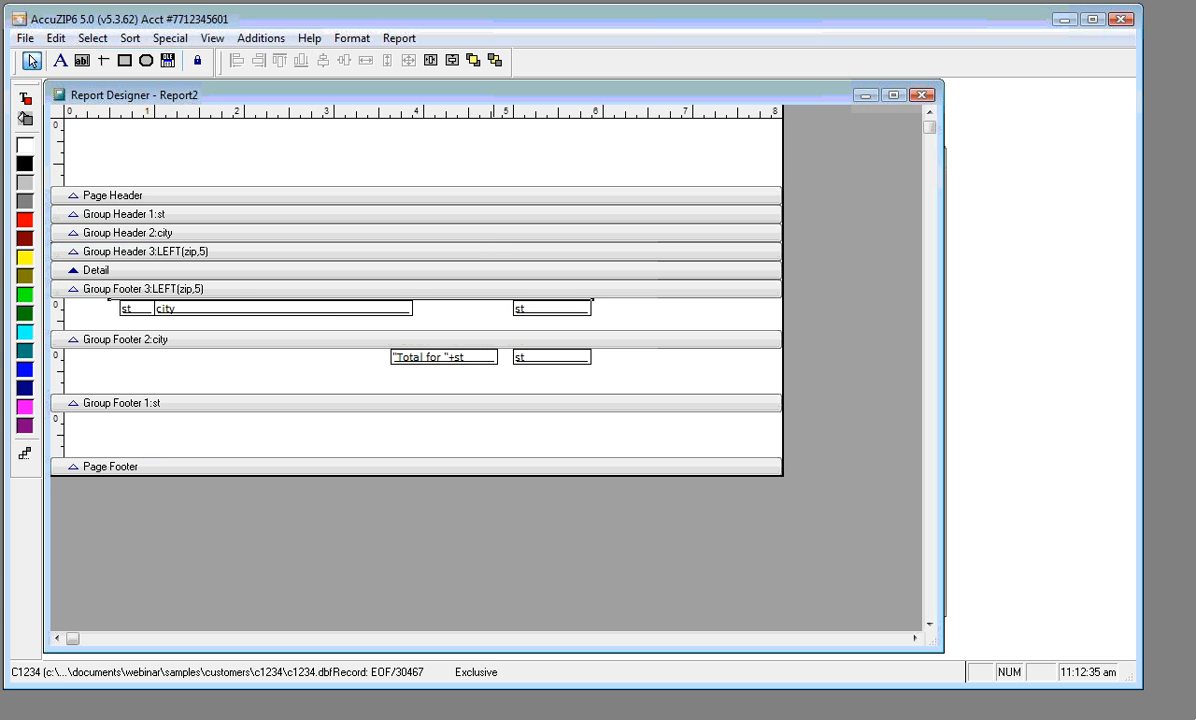
{"action": "left_click_drag", "start_coordinate": [90, 303], "coordinate": [502, 314]}
{"action": "left_click", "coordinate": [459, 314]}
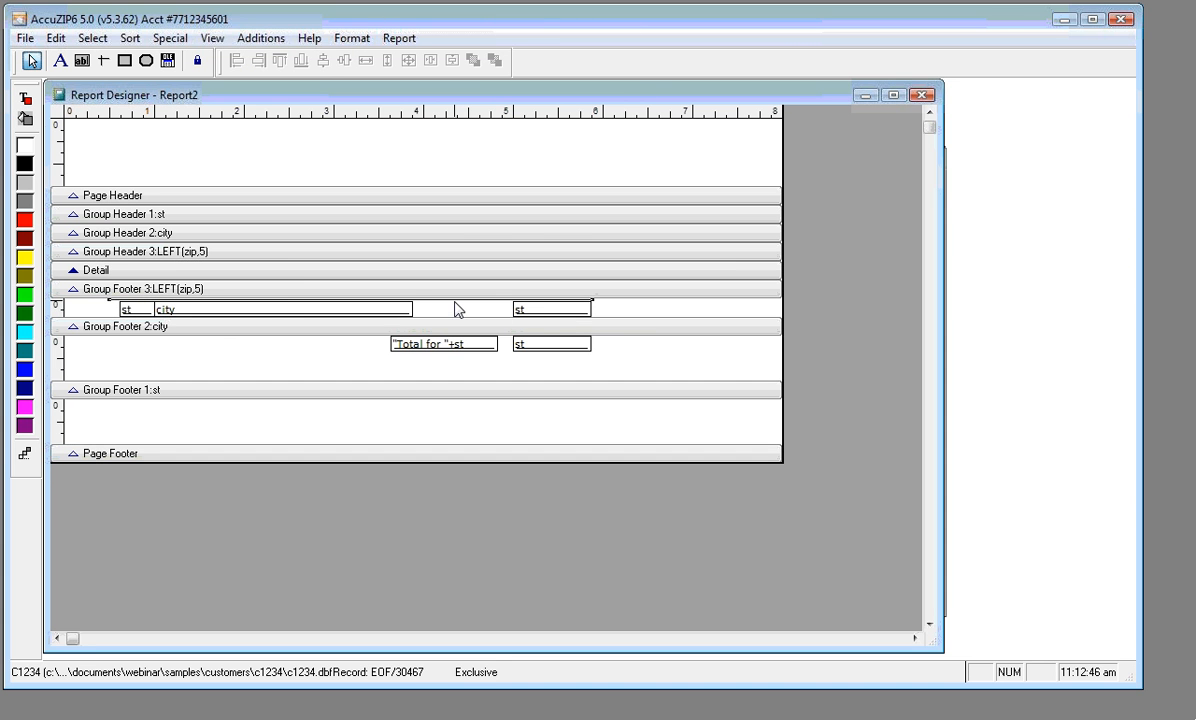
{"action": "left_click", "coordinate": [454, 311]}
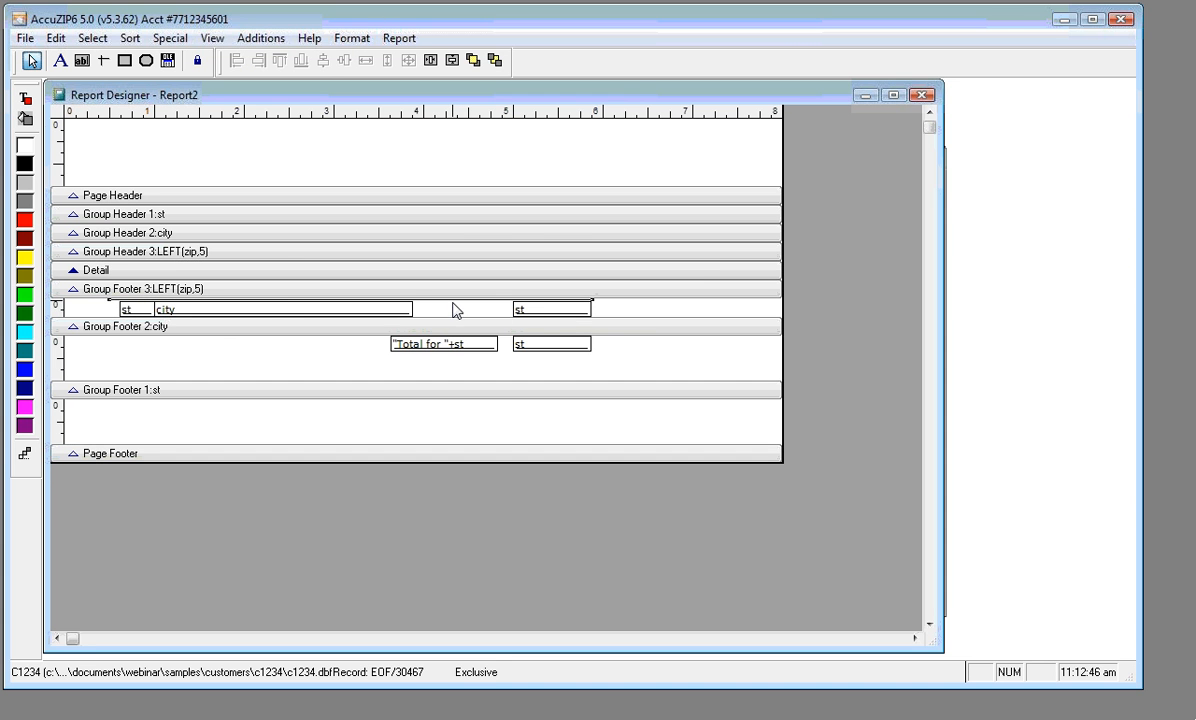
{"action": "left_click", "coordinate": [26, 119]}
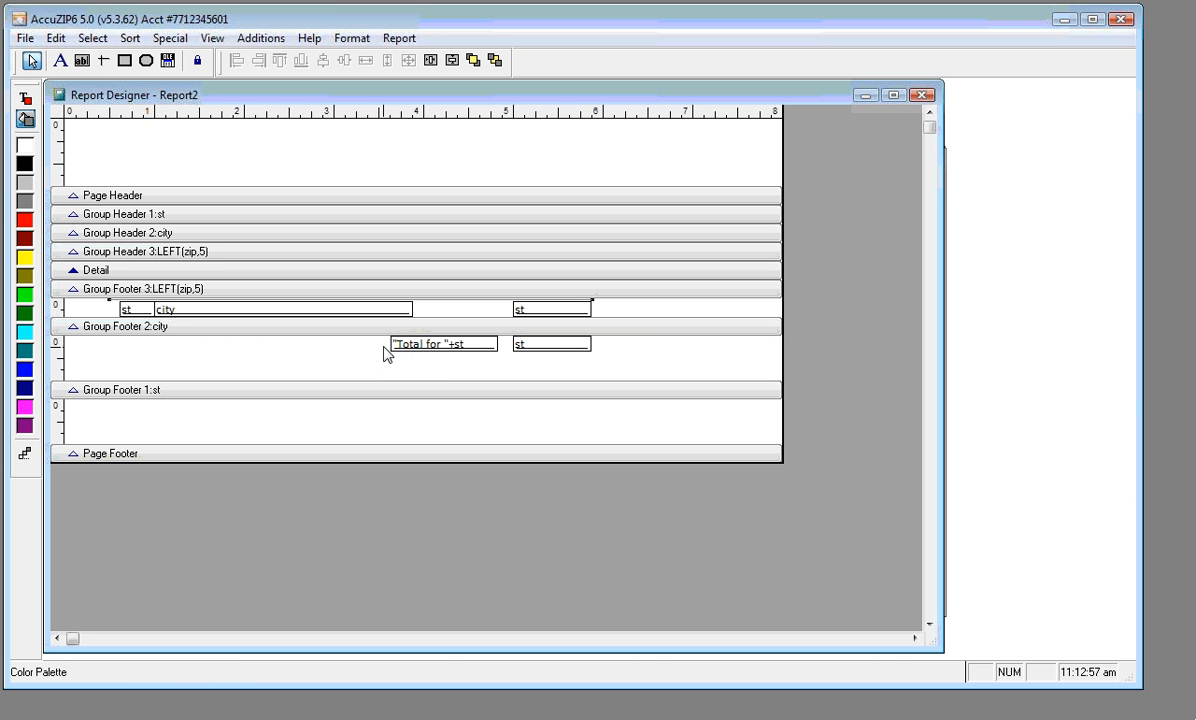
Draw a line by the "Total for" label in Group Footer 2 and colour it red
{"action": "left_click_drag", "start_coordinate": [384, 342], "coordinate": [562, 350]}
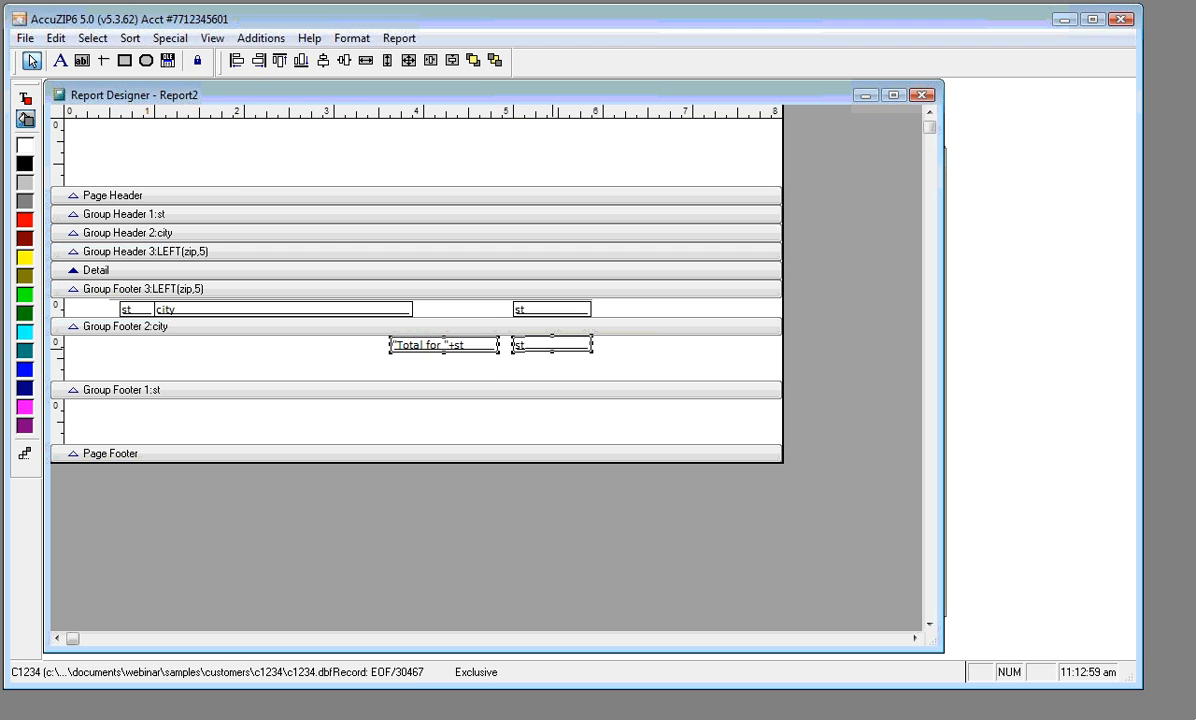
{"action": "left_click", "coordinate": [103, 60]}
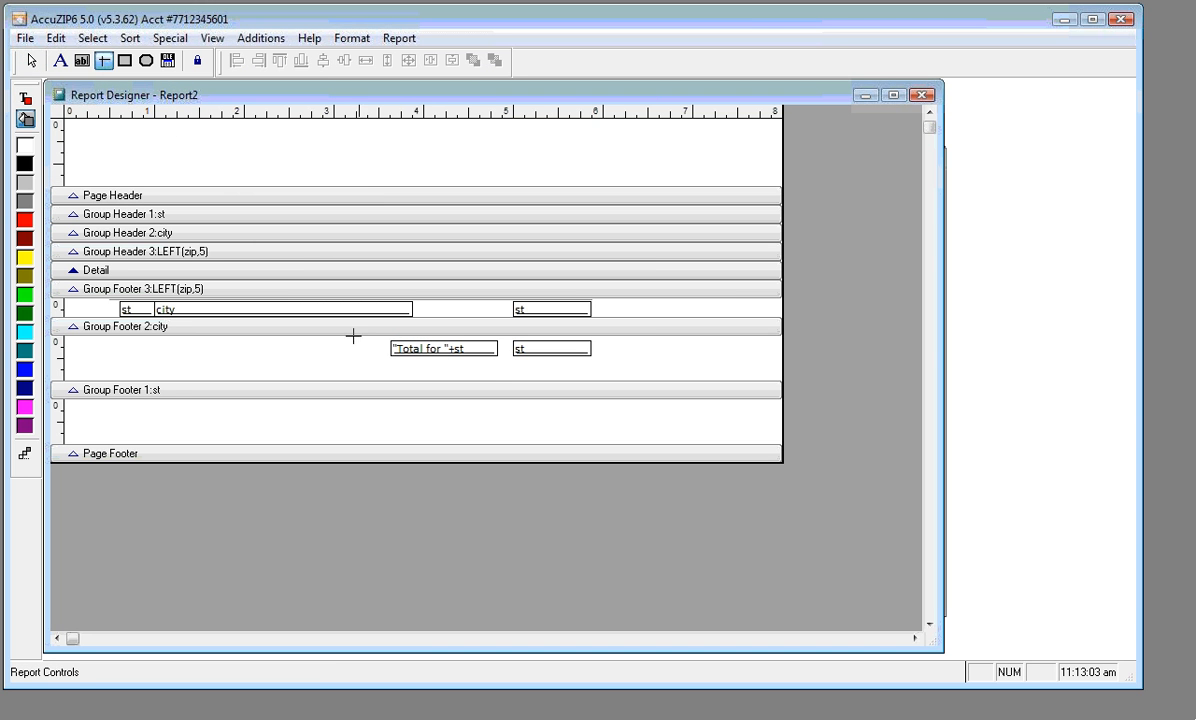
{"action": "left_click_drag", "start_coordinate": [335, 335], "coordinate": [592, 335]}
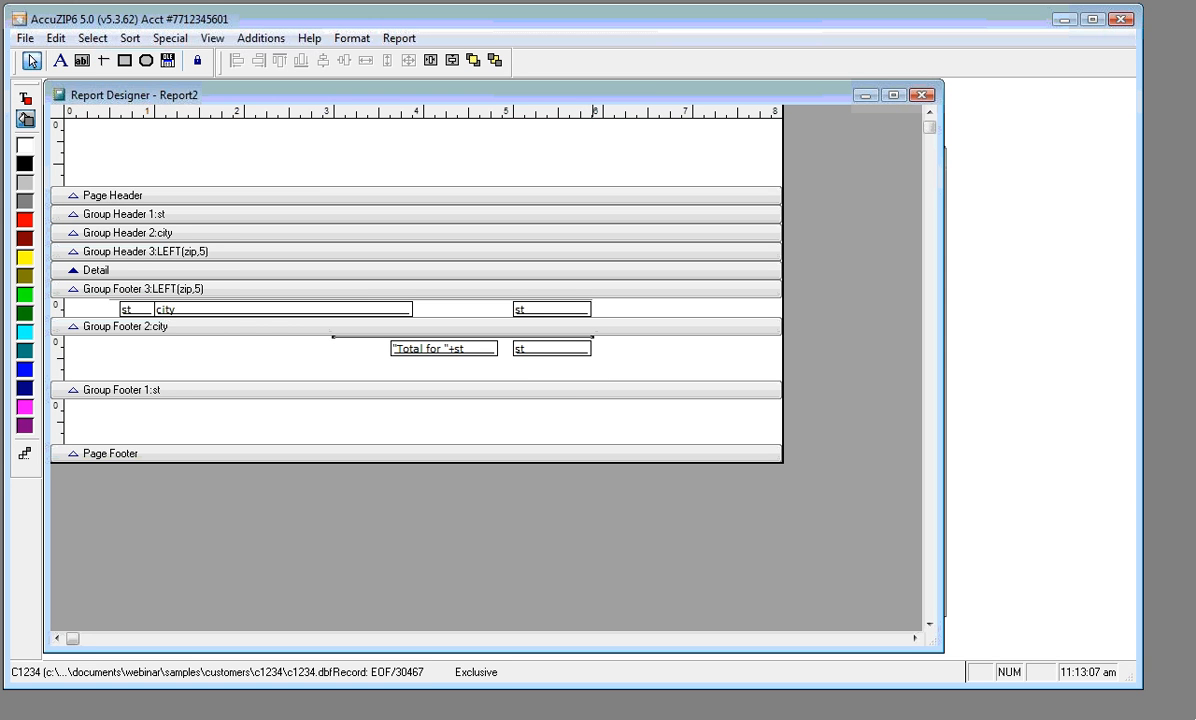
{"action": "left_click", "coordinate": [25, 218]}
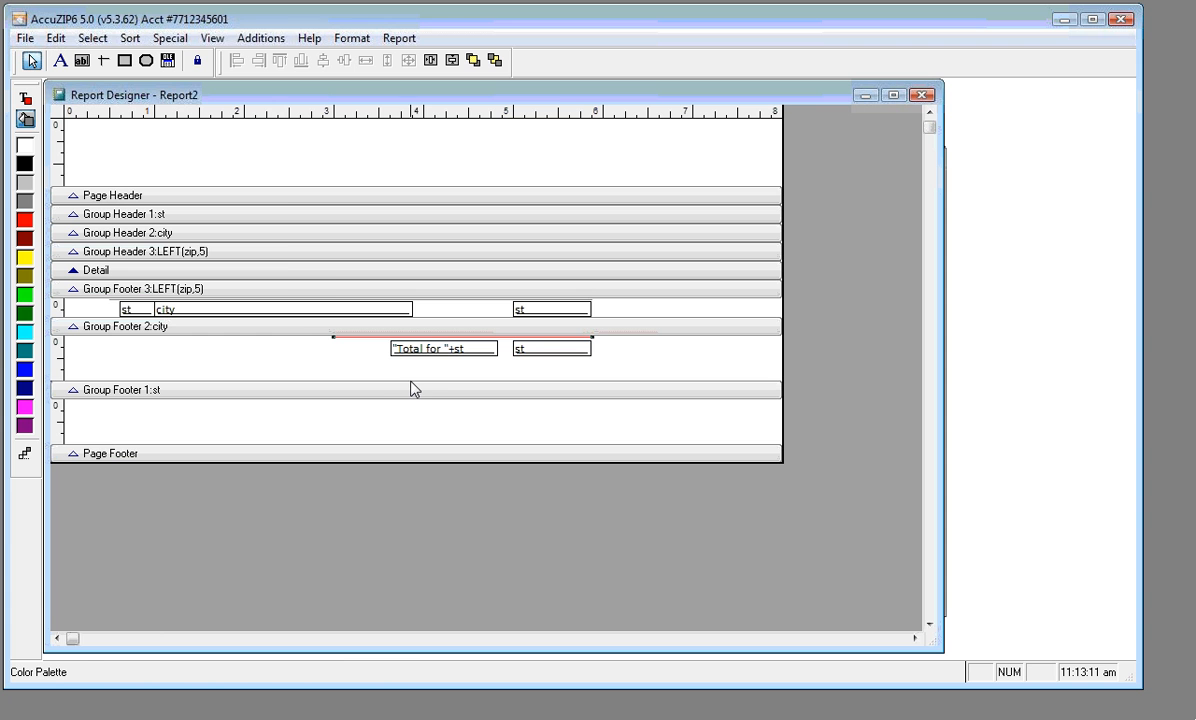
{"action": "right_click", "coordinate": [264, 159]}
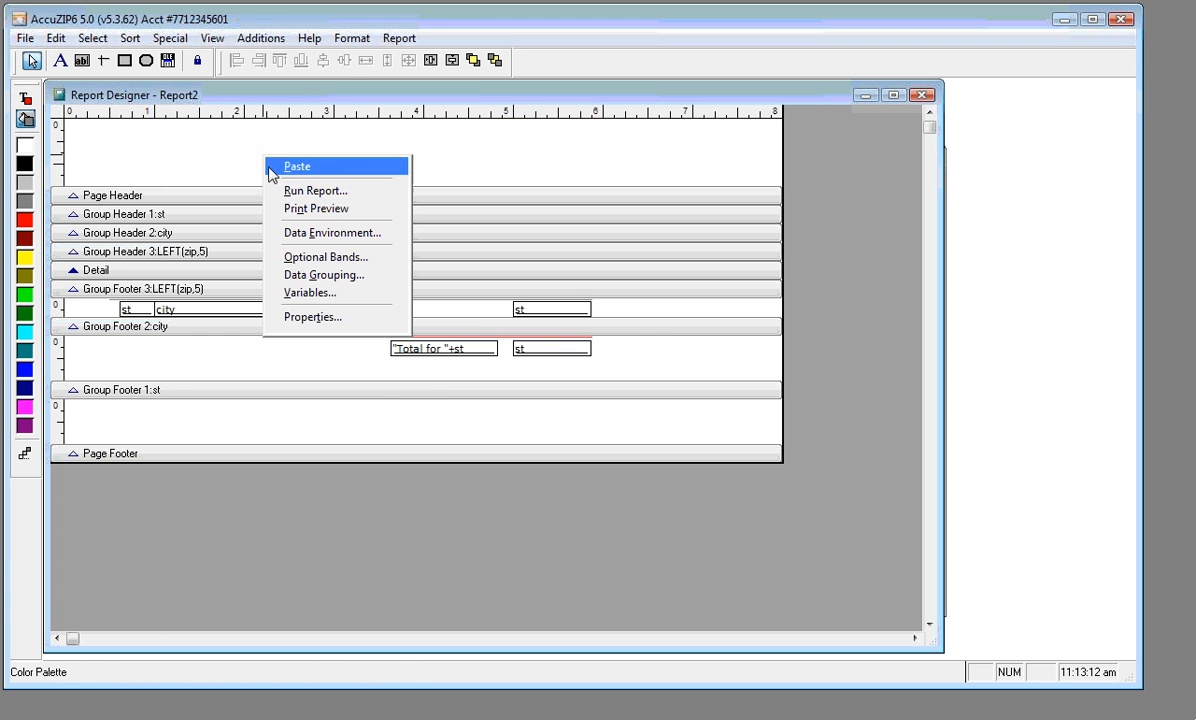
Open Print Preview and scroll through the NY and CA city counts and totals
{"action": "left_click", "coordinate": [300, 209]}
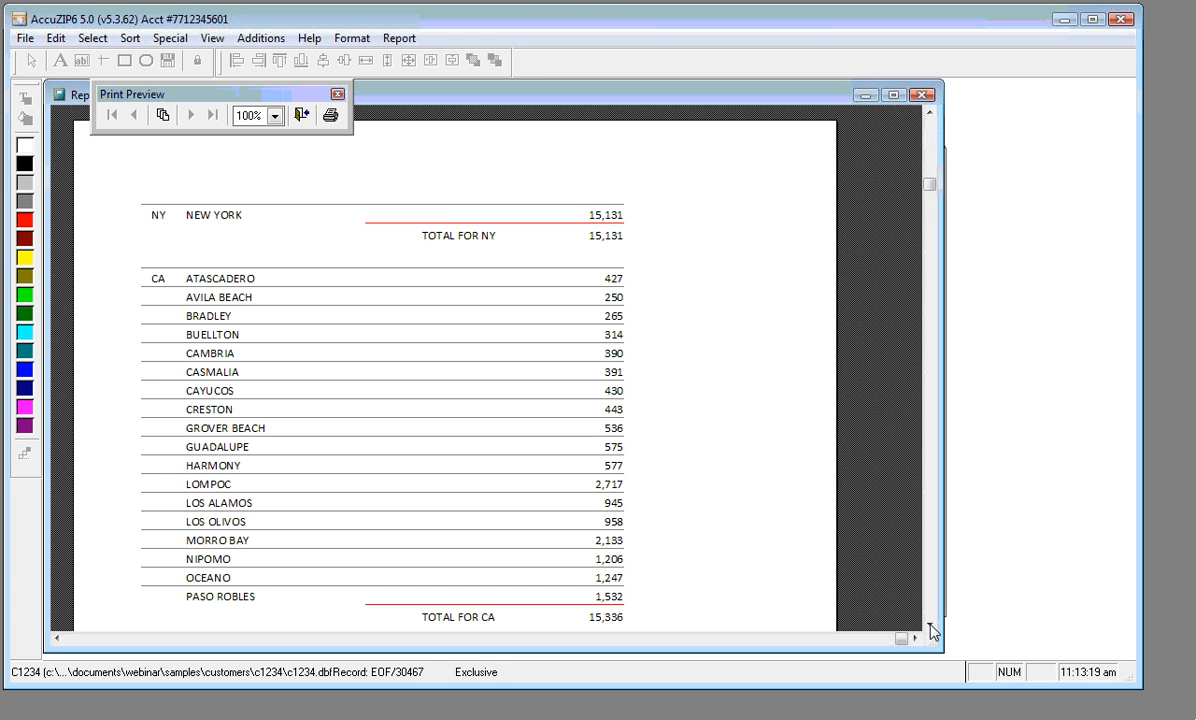
{"action": "scroll", "coordinate": [872, 592], "scroll_direction": "down", "scroll_amount": 1}
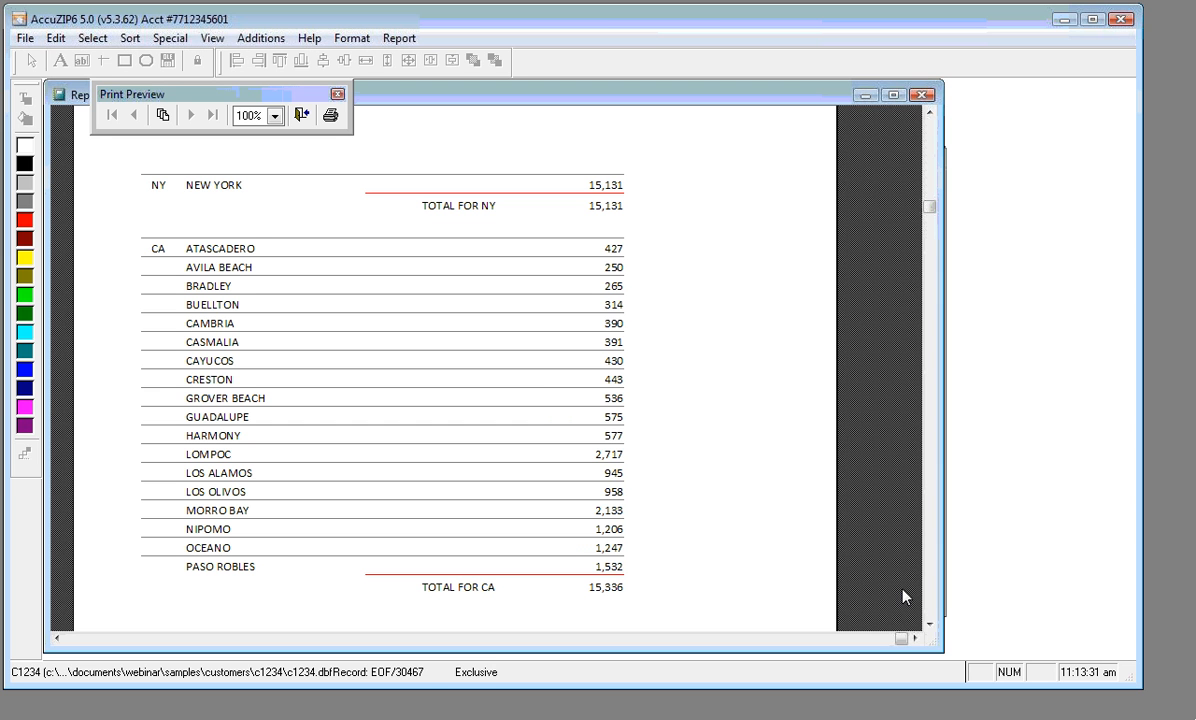
Close the preview, enlarge the Detail band, and copy the Group Footer 3 fields into it
{"action": "left_click", "coordinate": [301, 117]}
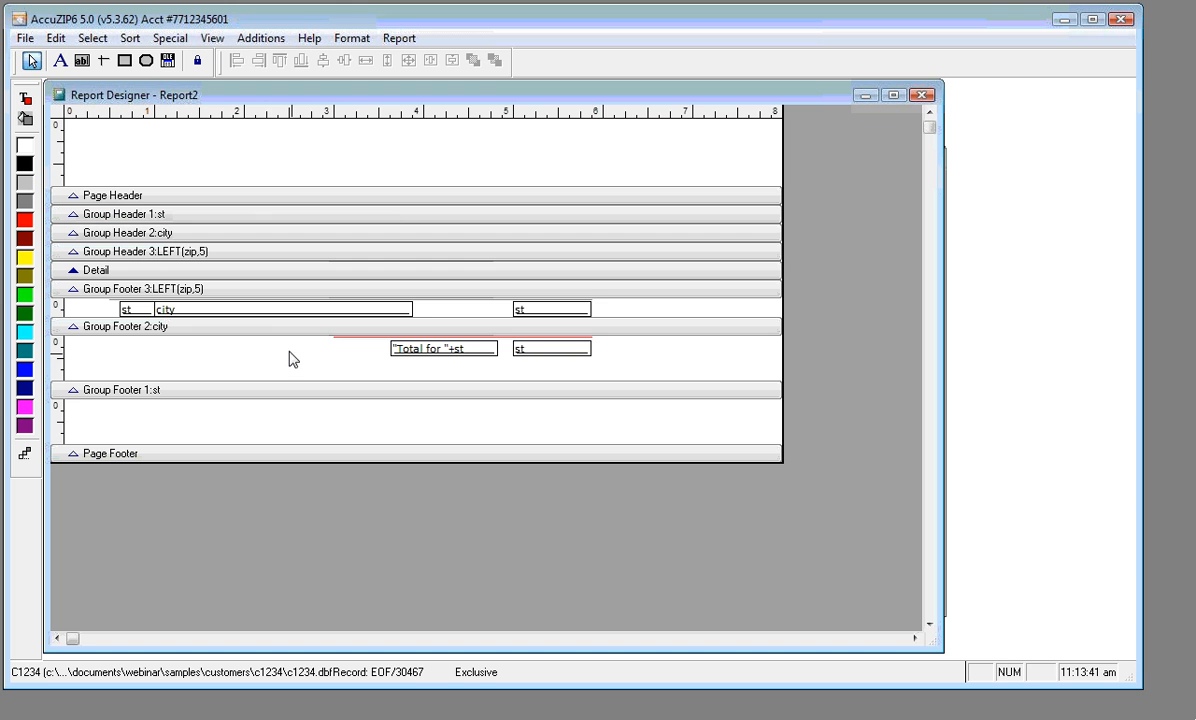
{"action": "left_click_drag", "start_coordinate": [246, 289], "coordinate": [240, 351]}
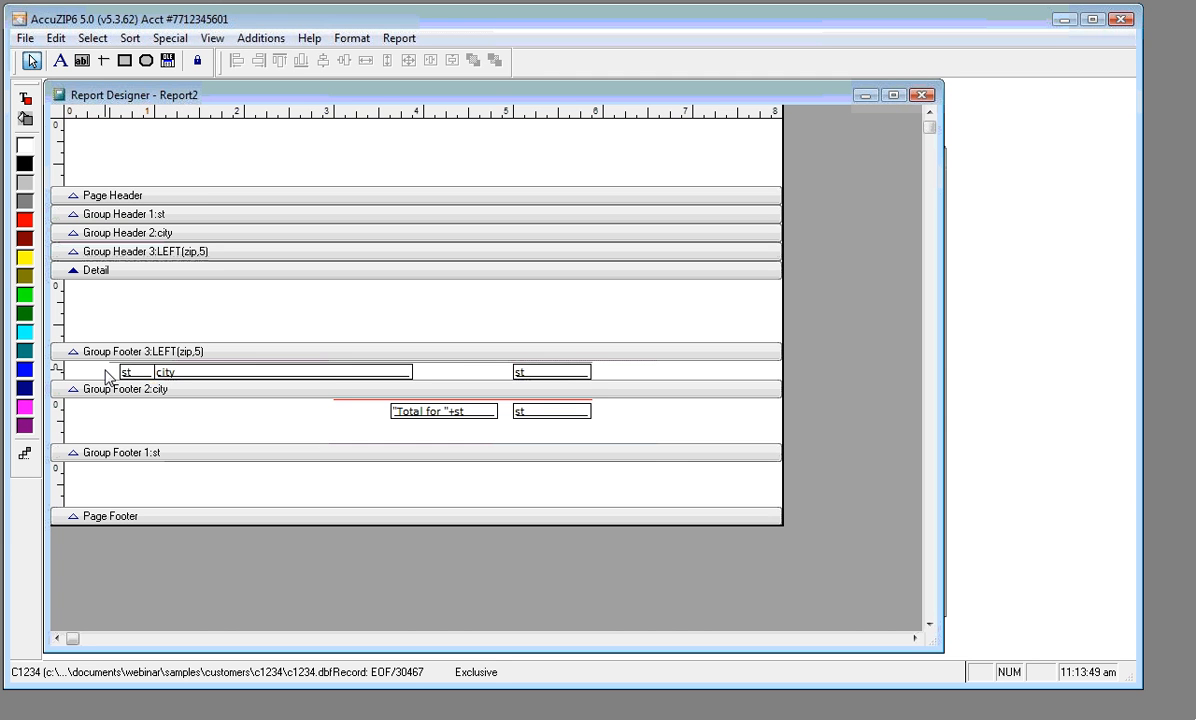
{"action": "left_click_drag", "start_coordinate": [106, 376], "coordinate": [547, 375]}
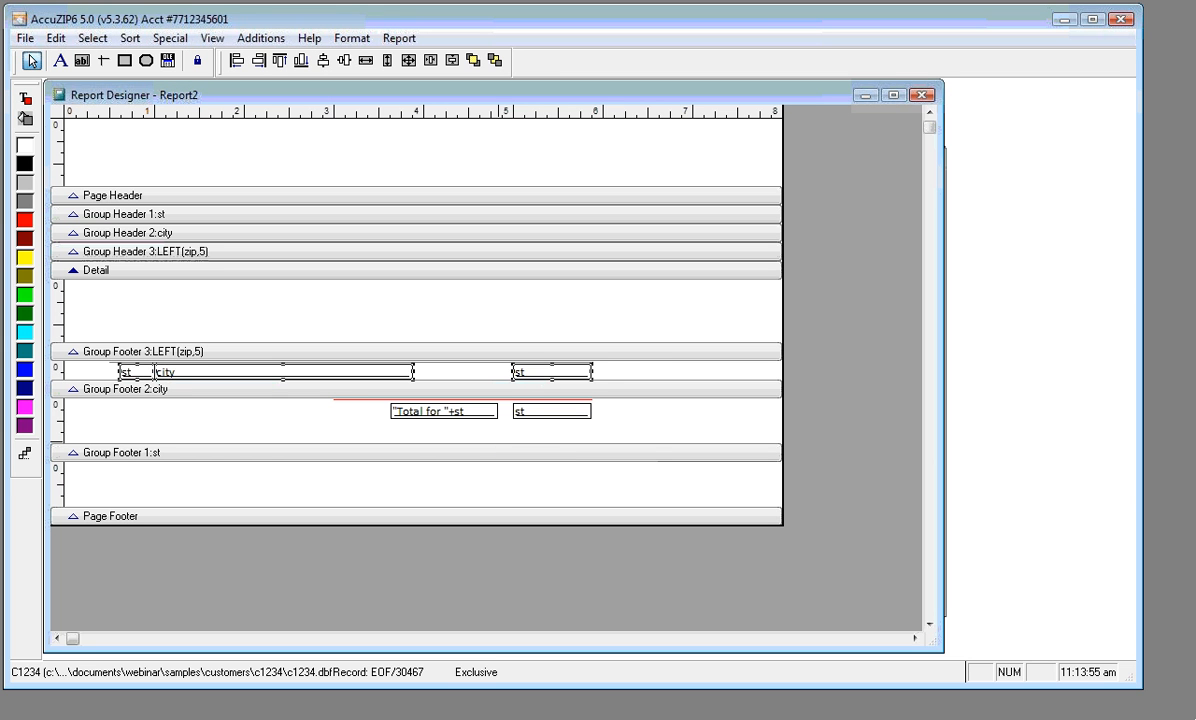
{"action": "key", "text": "ctrl+v"}
{"action": "key", "text": "Up"}
{"action": "key", "text": "Up"}
{"action": "key", "text": "Up"}
{"action": "key", "text": "Up"}
{"action": "key", "text": "Up"}
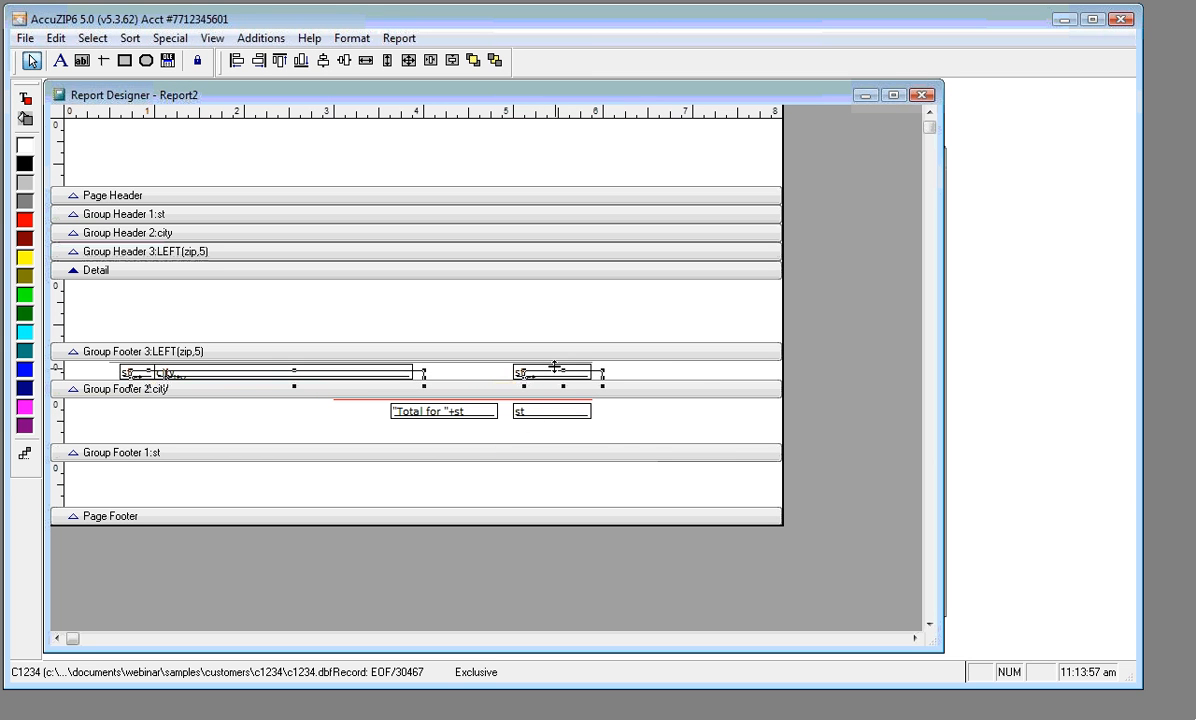
{"action": "left_click_drag", "start_coordinate": [554, 368], "coordinate": [536, 287]}
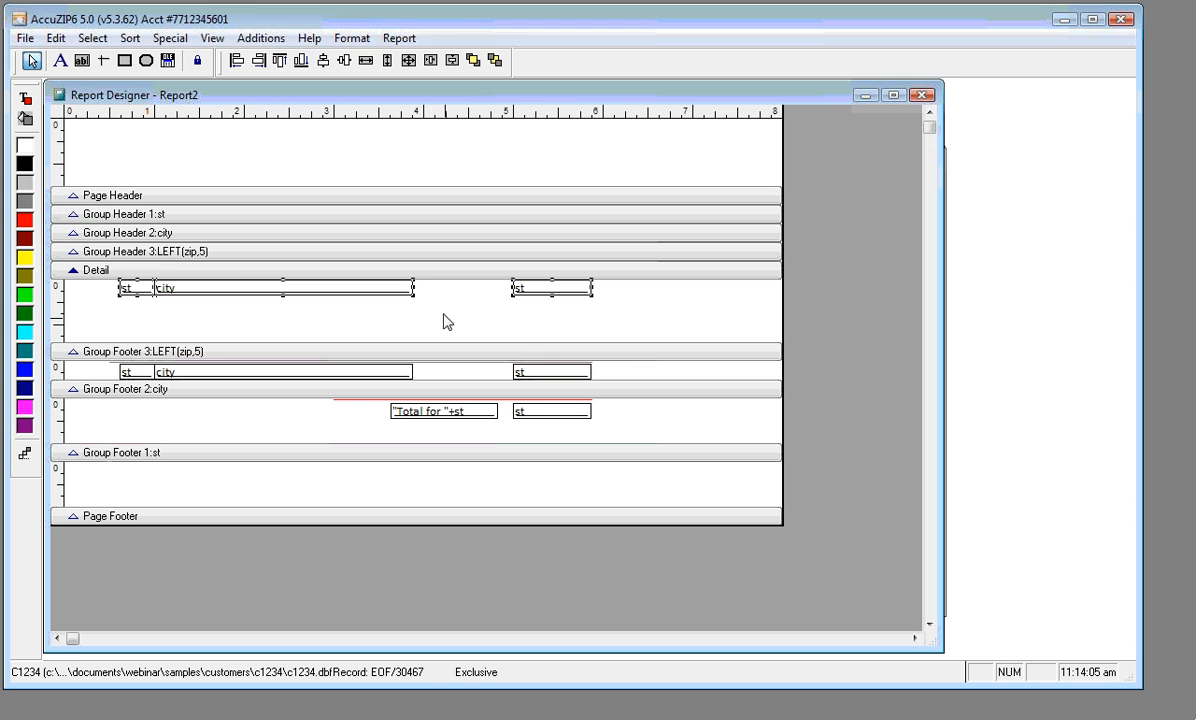
Duplicate the Detail band's city field just to its right
{"action": "left_click", "coordinate": [251, 297]}
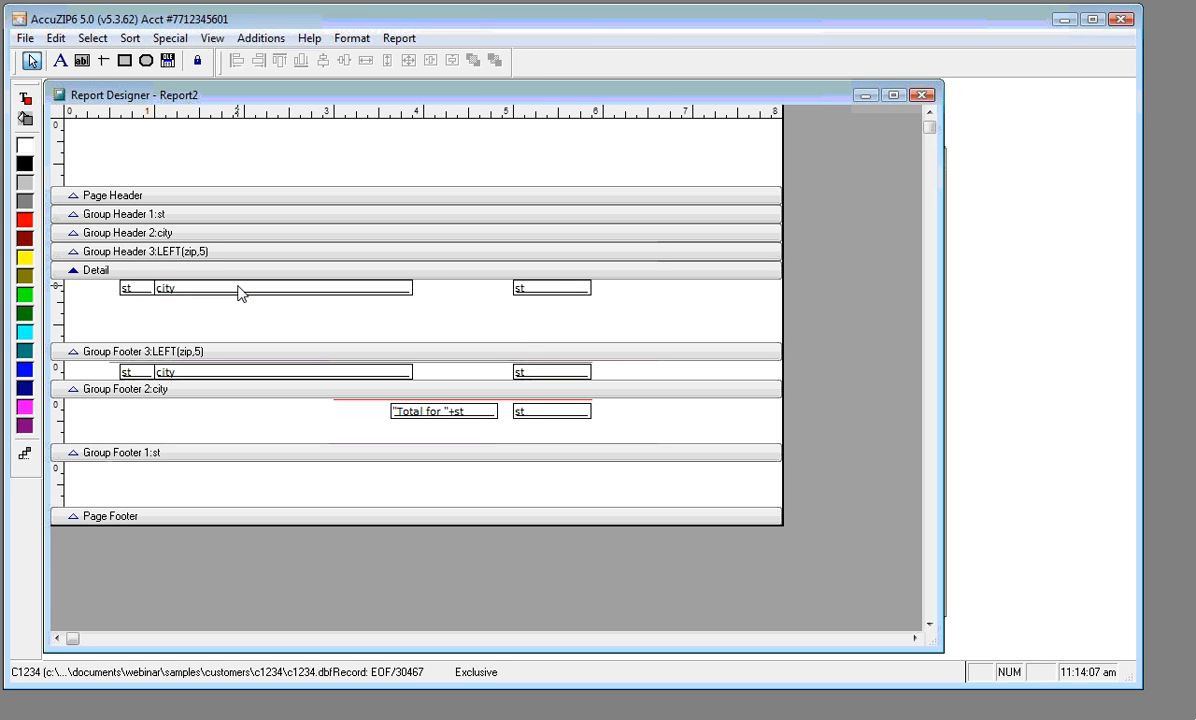
{"action": "left_click", "coordinate": [240, 289]}
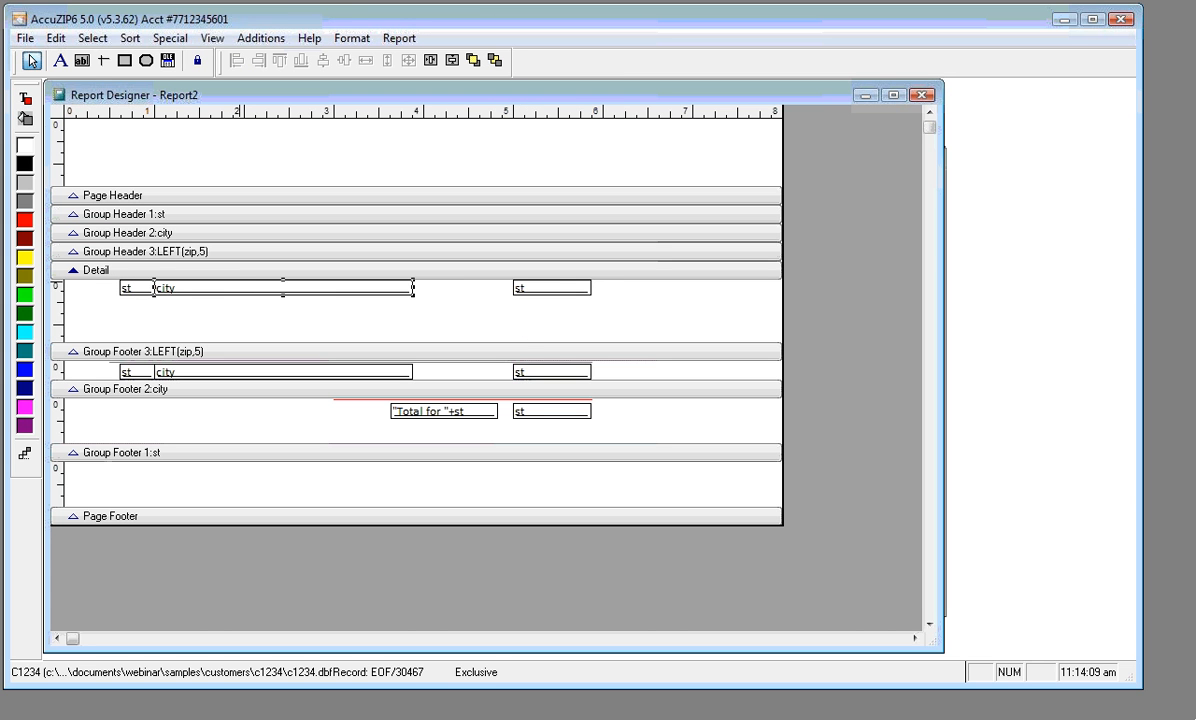
{"action": "left_click_drag", "start_coordinate": [240, 289], "coordinate": [415, 308]}
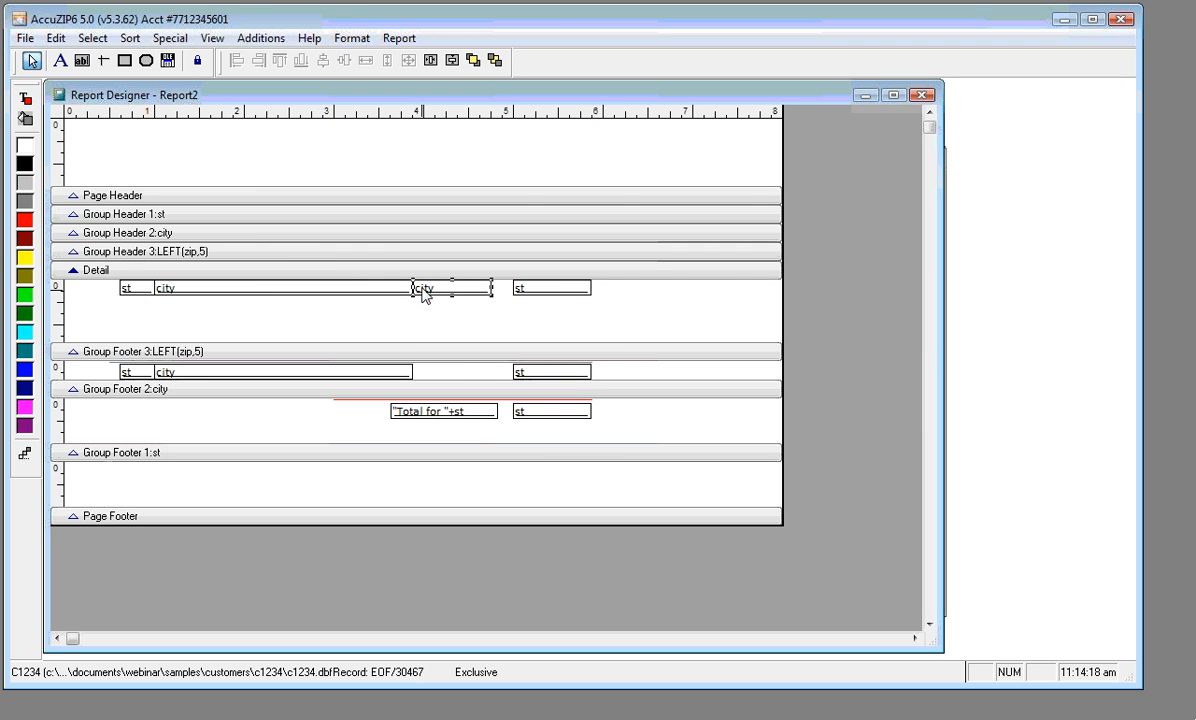
Change the duplicated city field's expression to LEFT(zip,5)
{"action": "double_click", "coordinate": [423, 291]}
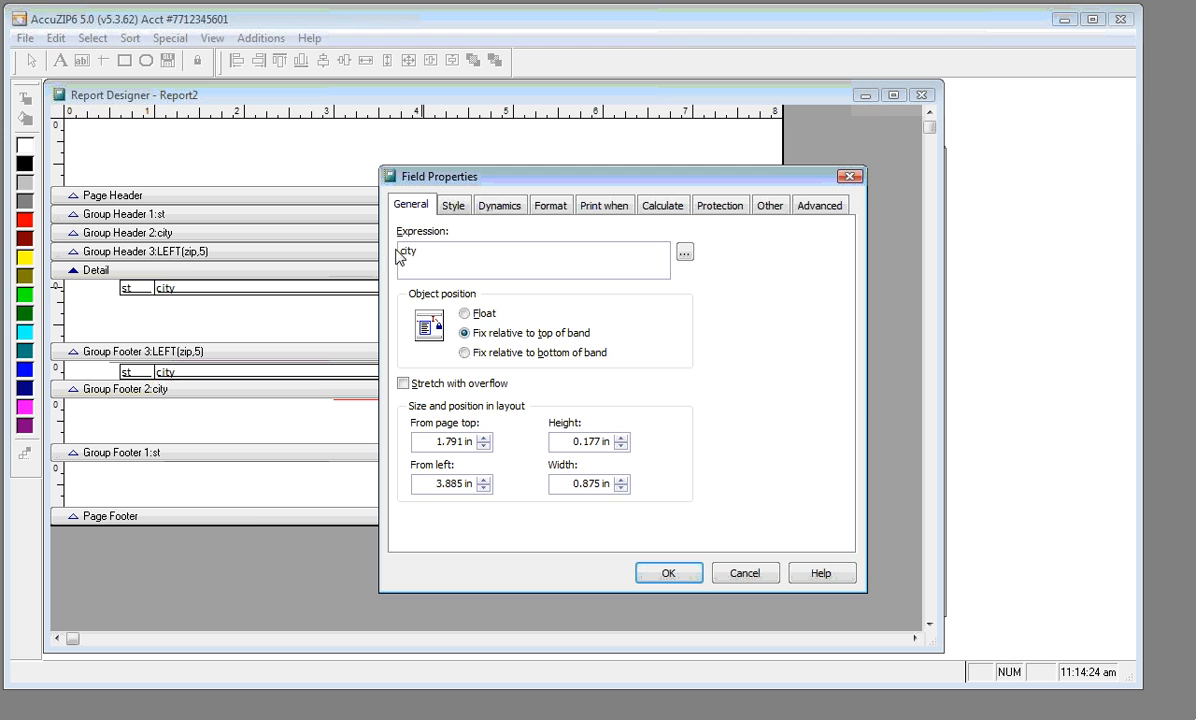
{"action": "left_click_drag", "start_coordinate": [416, 252], "coordinate": [402, 250]}
{"action": "key", "text": "Caps_Lock"}
{"action": "type", "text": "LEFT("}
{"action": "key", "text": "Caps_Lock"}
{"action": "type", "text": "zip,5)"}
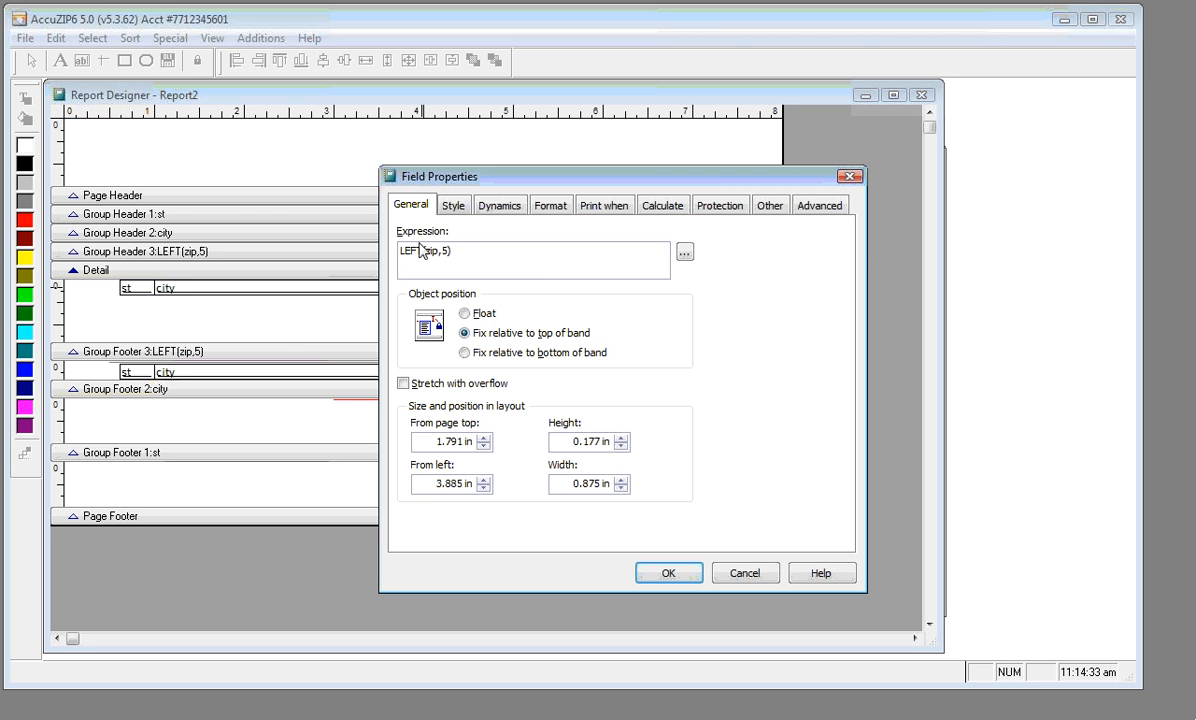
{"action": "left_click", "coordinate": [670, 585]}
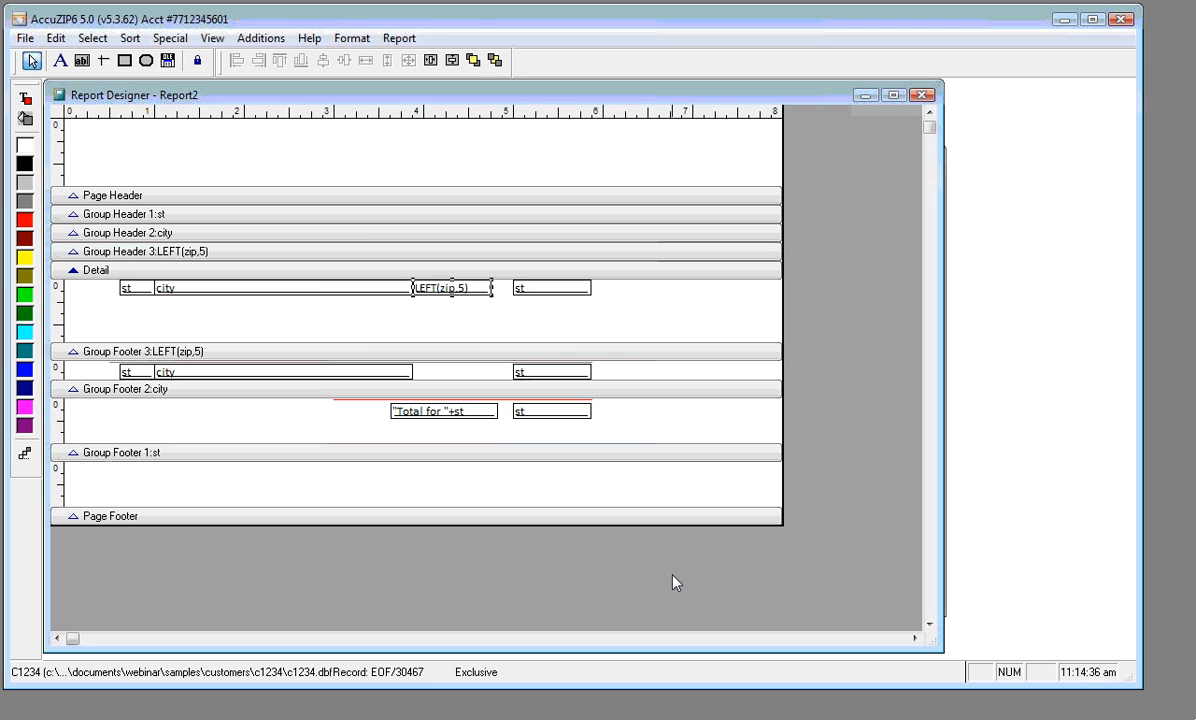
Make the Detail count field reset on the LEFT(zip,5) group
{"action": "double_click", "coordinate": [555, 290]}
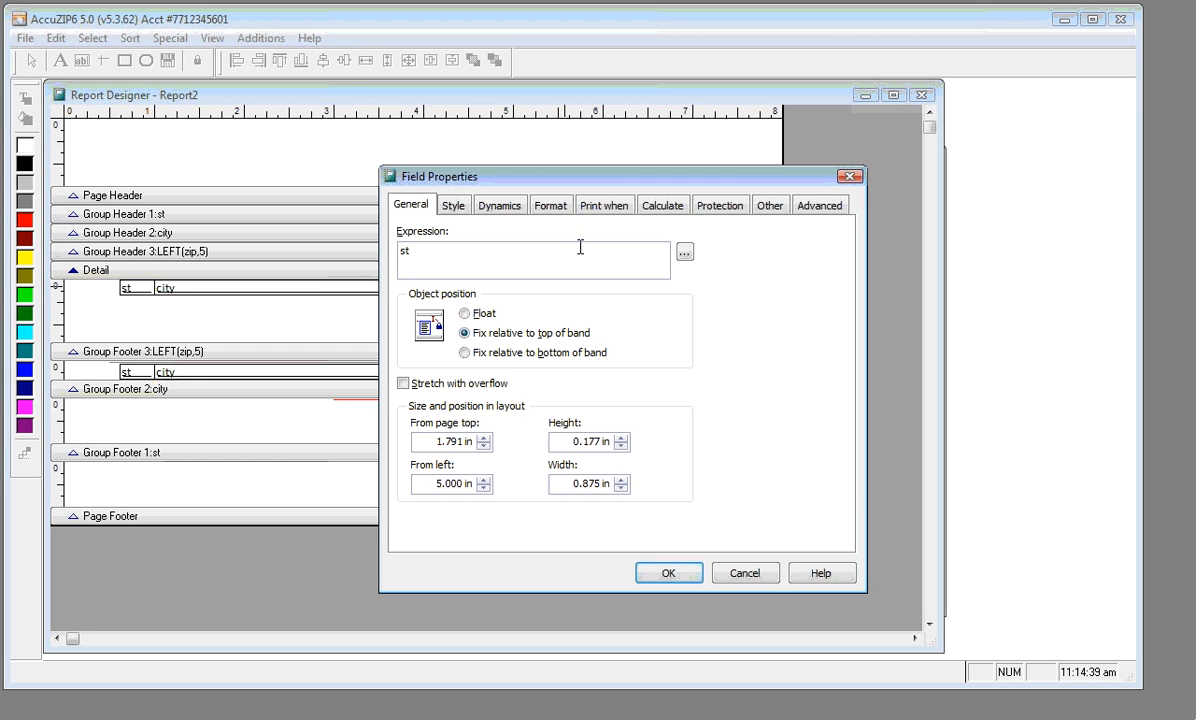
{"action": "left_click", "coordinate": [648, 208]}
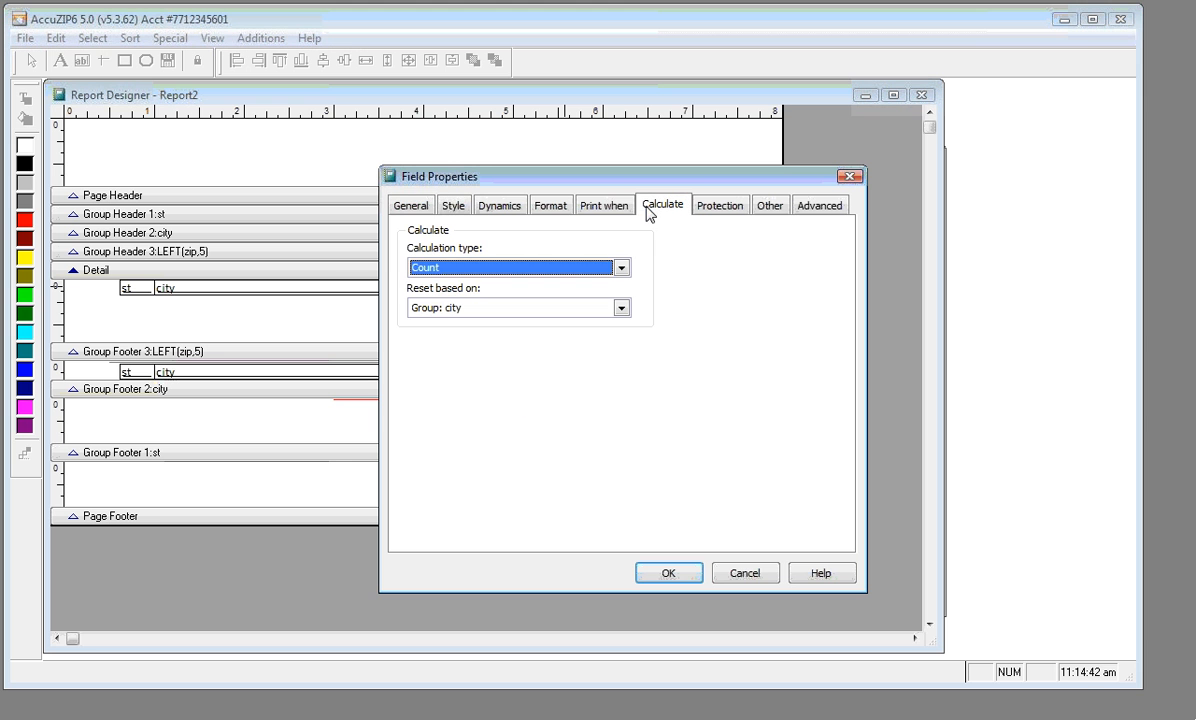
{"action": "left_click", "coordinate": [621, 308]}
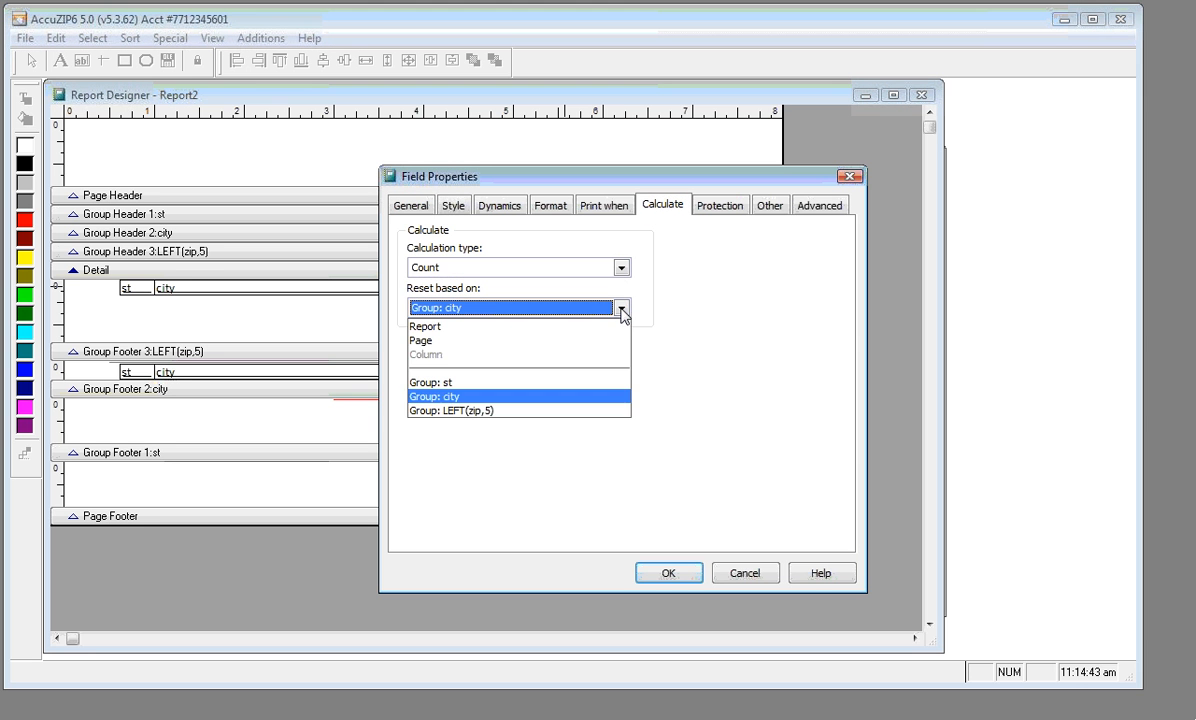
{"action": "left_click", "coordinate": [597, 411]}
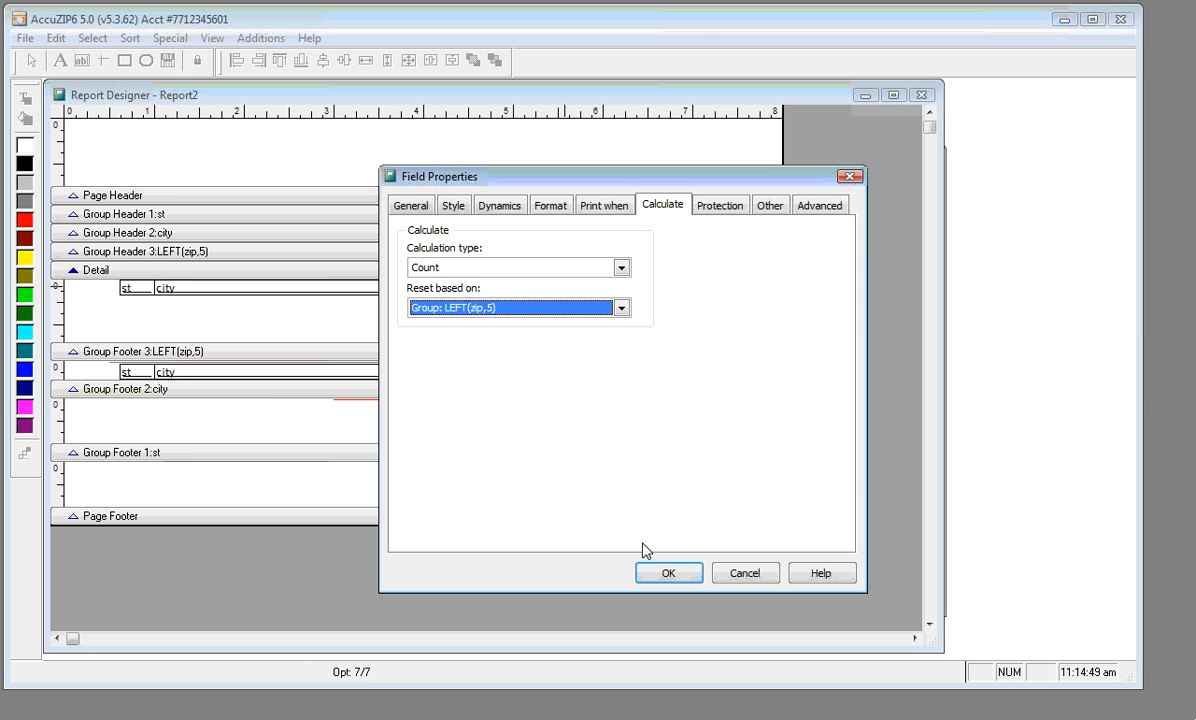
{"action": "left_click", "coordinate": [661, 577]}
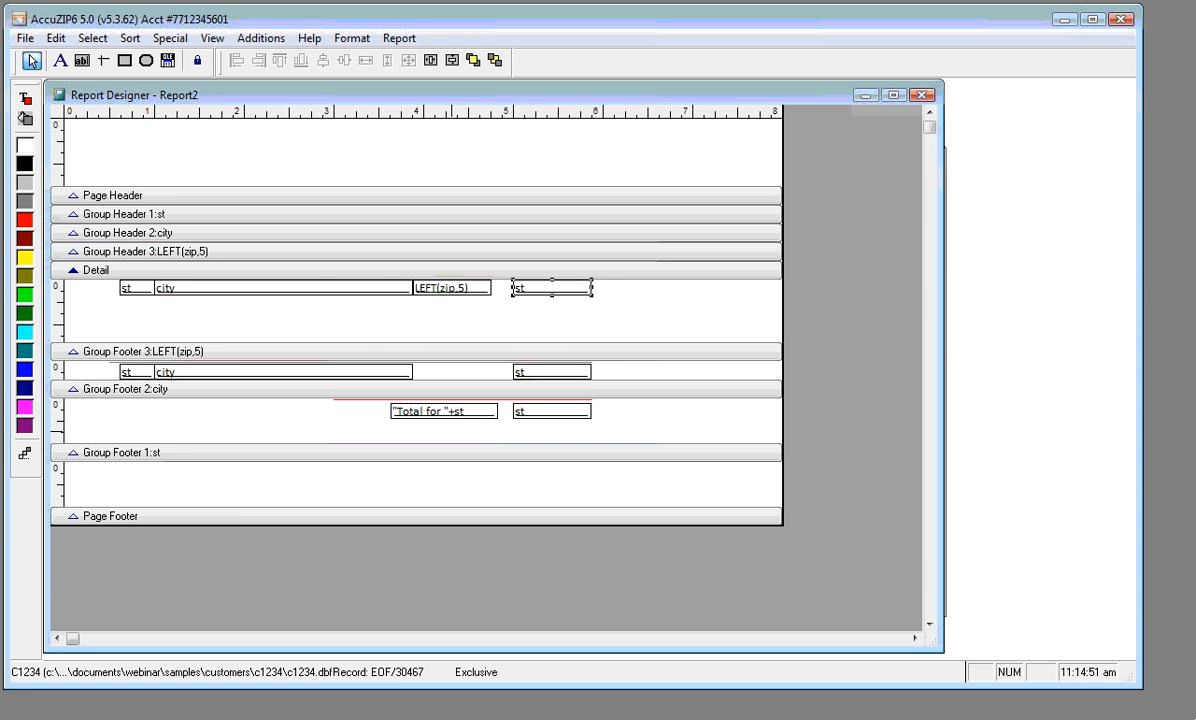
Shrink the Detail band to one row, then preview the per-ZIP counts totalling 15,131
{"action": "left_click", "coordinate": [418, 351]}
{"action": "left_click_drag", "start_coordinate": [418, 351], "coordinate": [418, 305]}
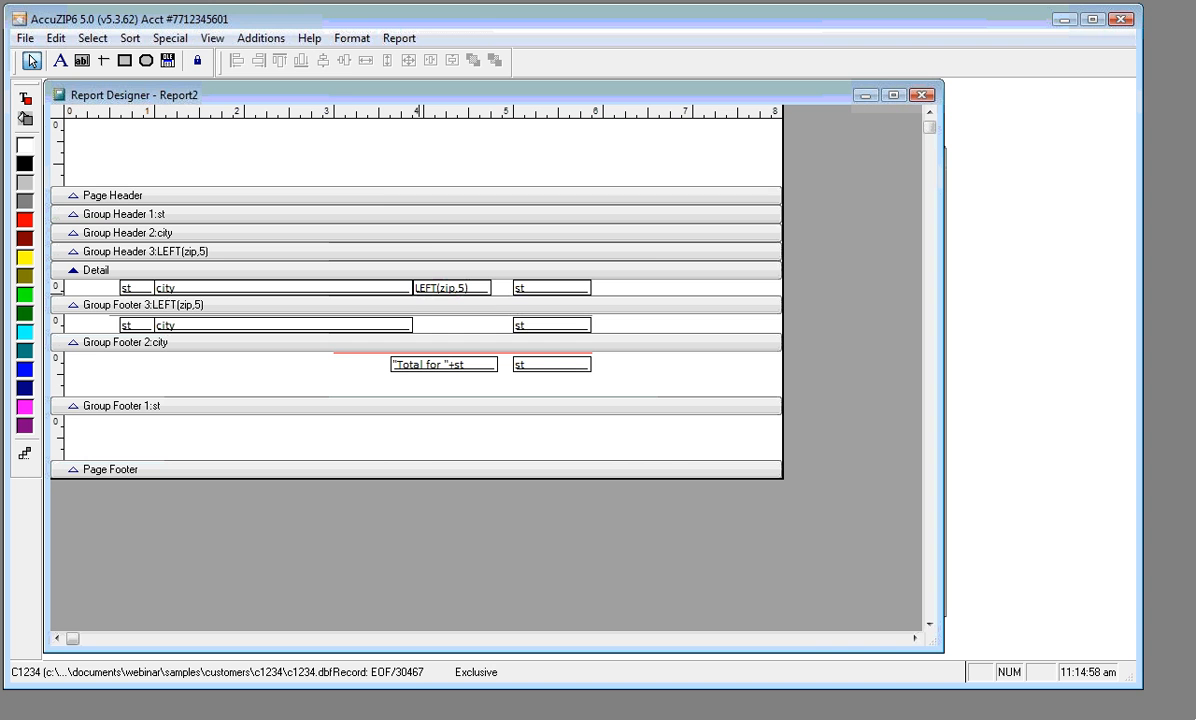
{"action": "right_click", "coordinate": [384, 152]}
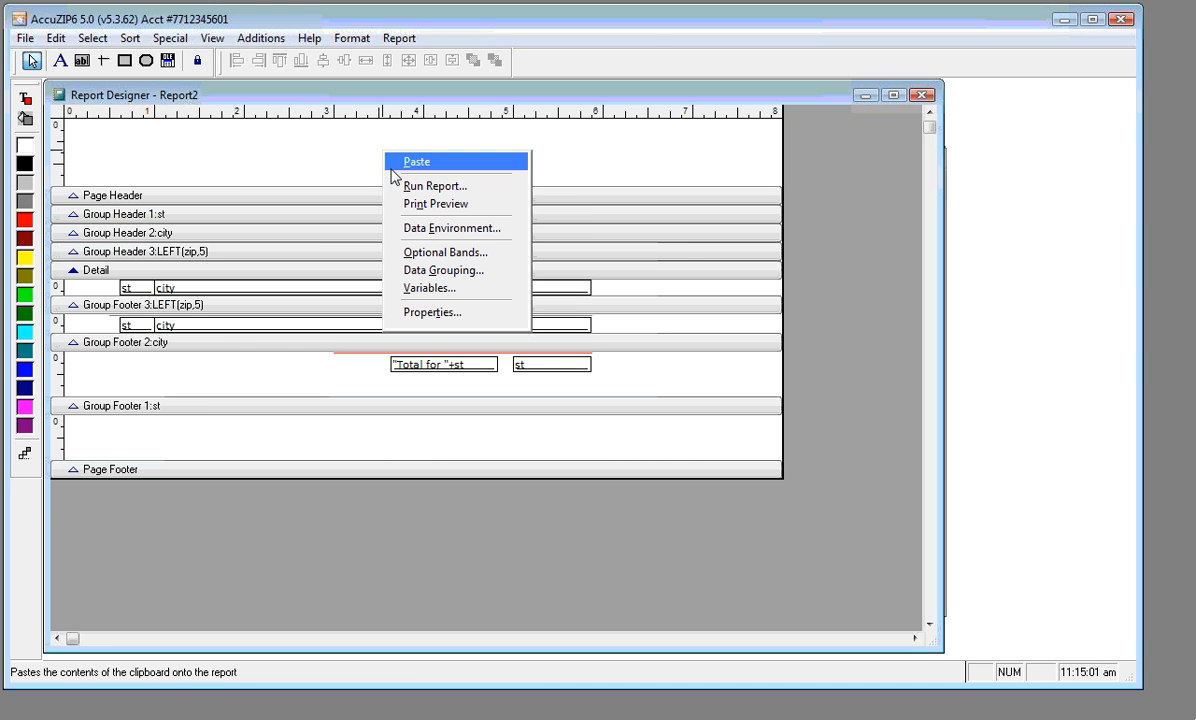
{"action": "left_click", "coordinate": [435, 204]}
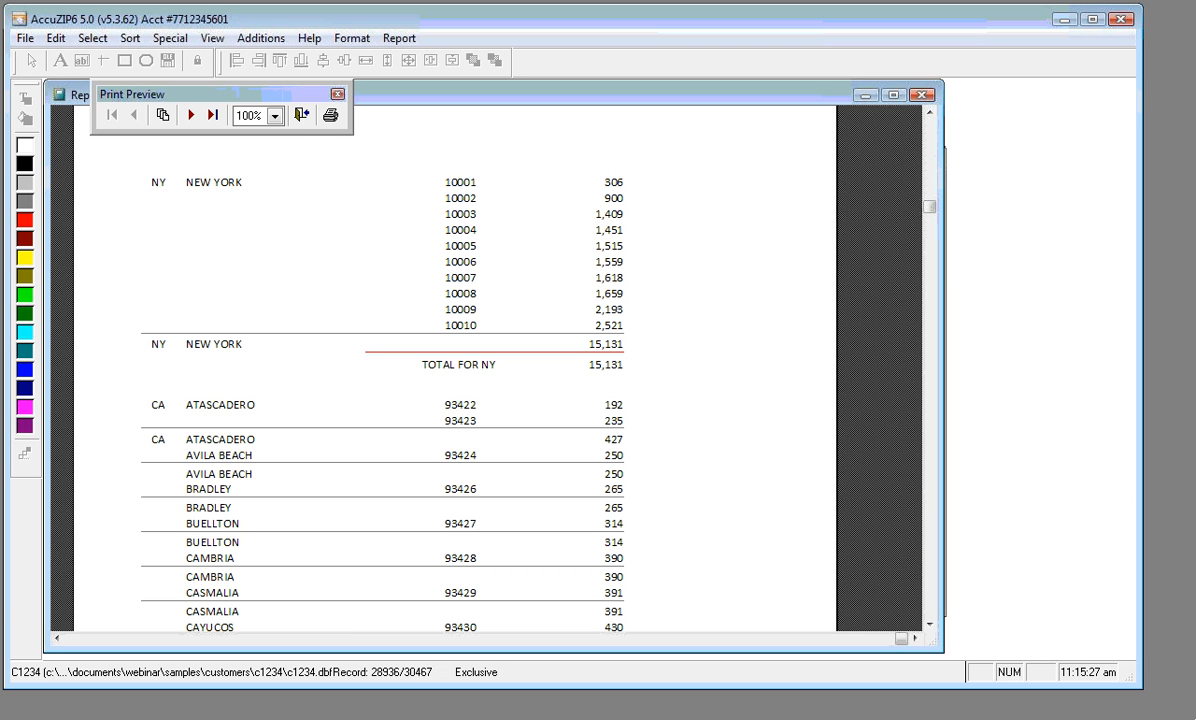
{"action": "left_click", "coordinate": [301, 115]}
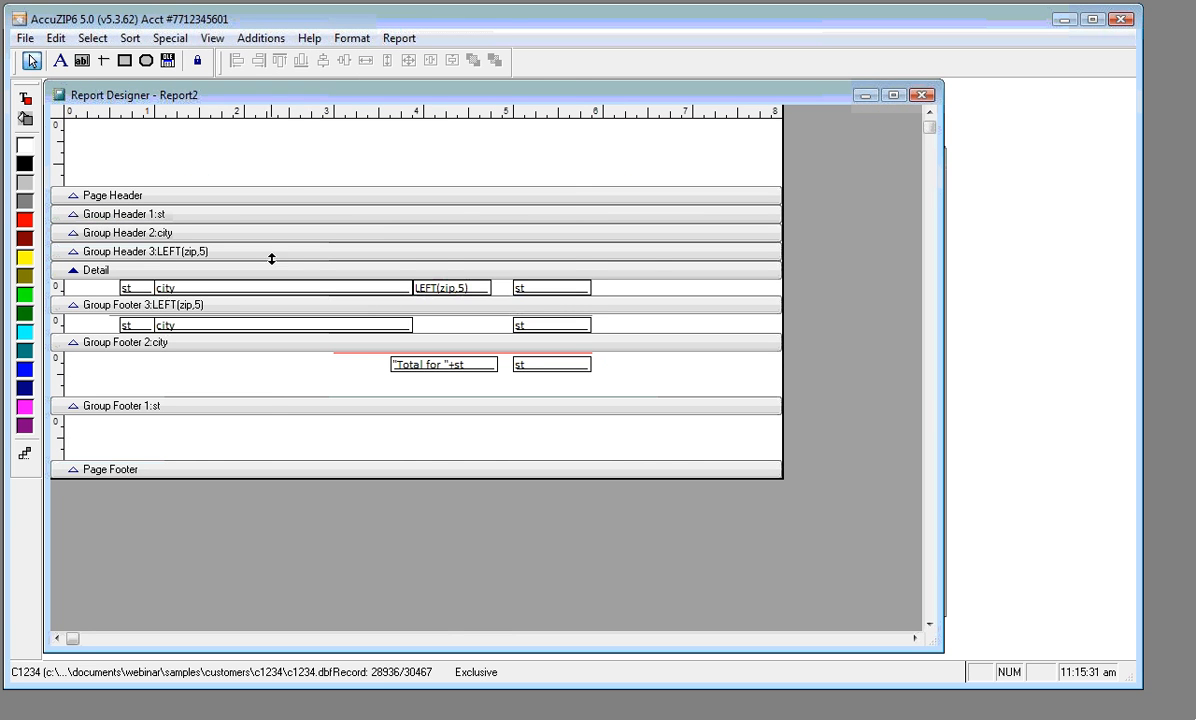
Set the data grouping so each state group starts on a new page
{"action": "left_click", "coordinate": [397, 38]}
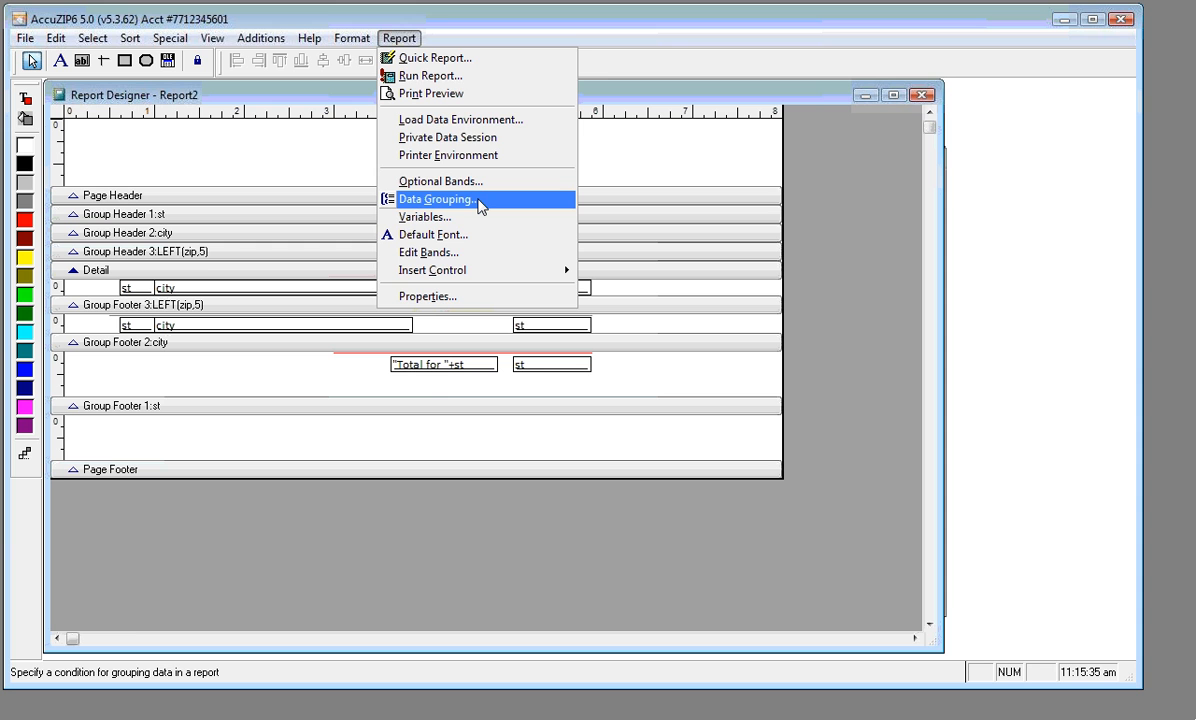
{"action": "left_click", "coordinate": [480, 205]}
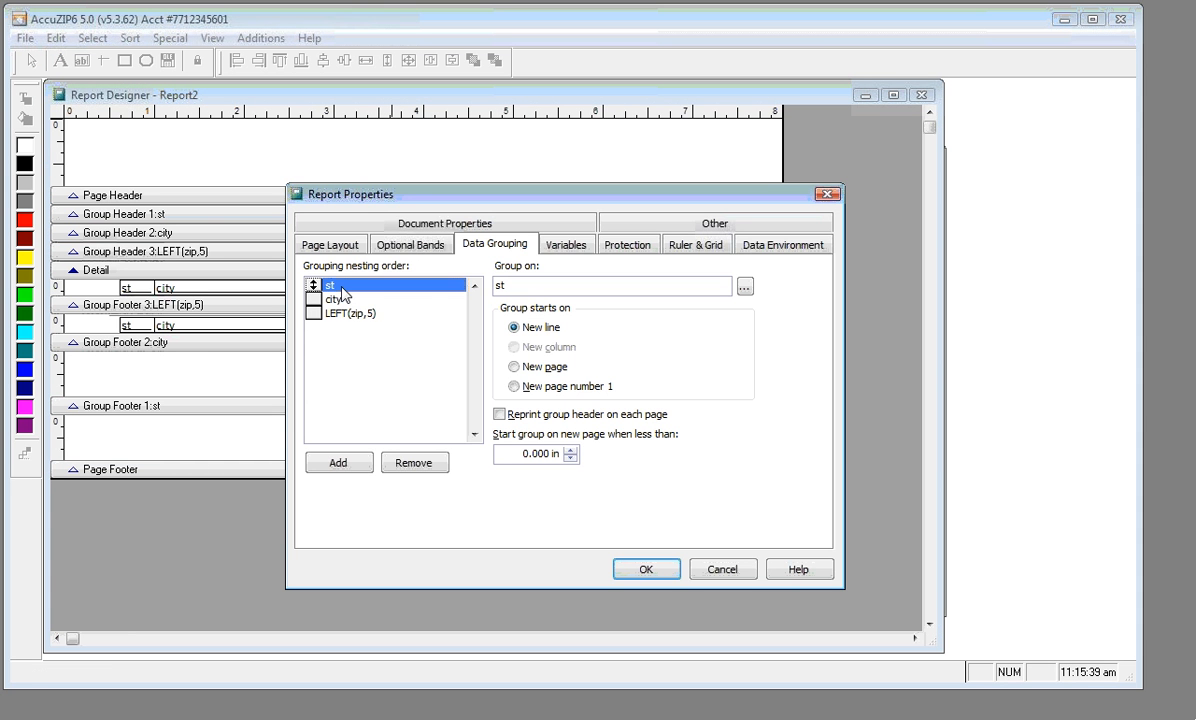
{"action": "left_click", "coordinate": [516, 369]}
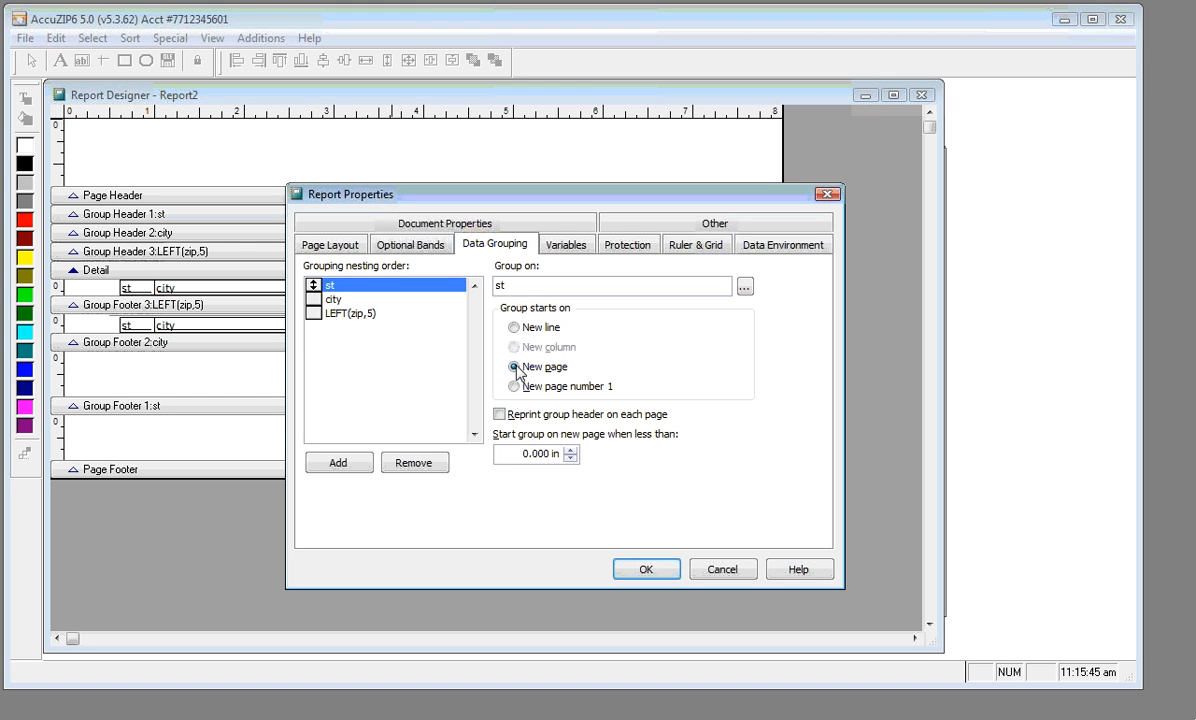
{"action": "left_click", "coordinate": [633, 574]}
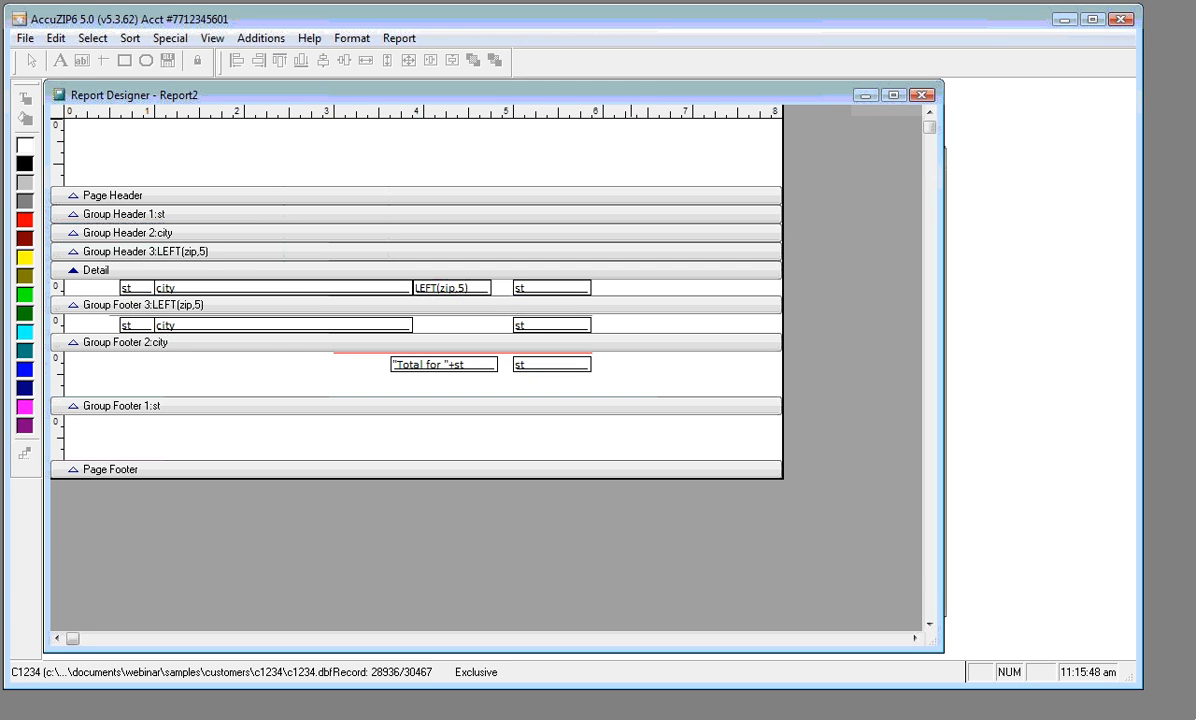
Preview the report pages, checking California ZIP rows such as ATASCADERO 93422
{"action": "right_click", "coordinate": [254, 153]}
{"action": "left_click", "coordinate": [282, 206]}
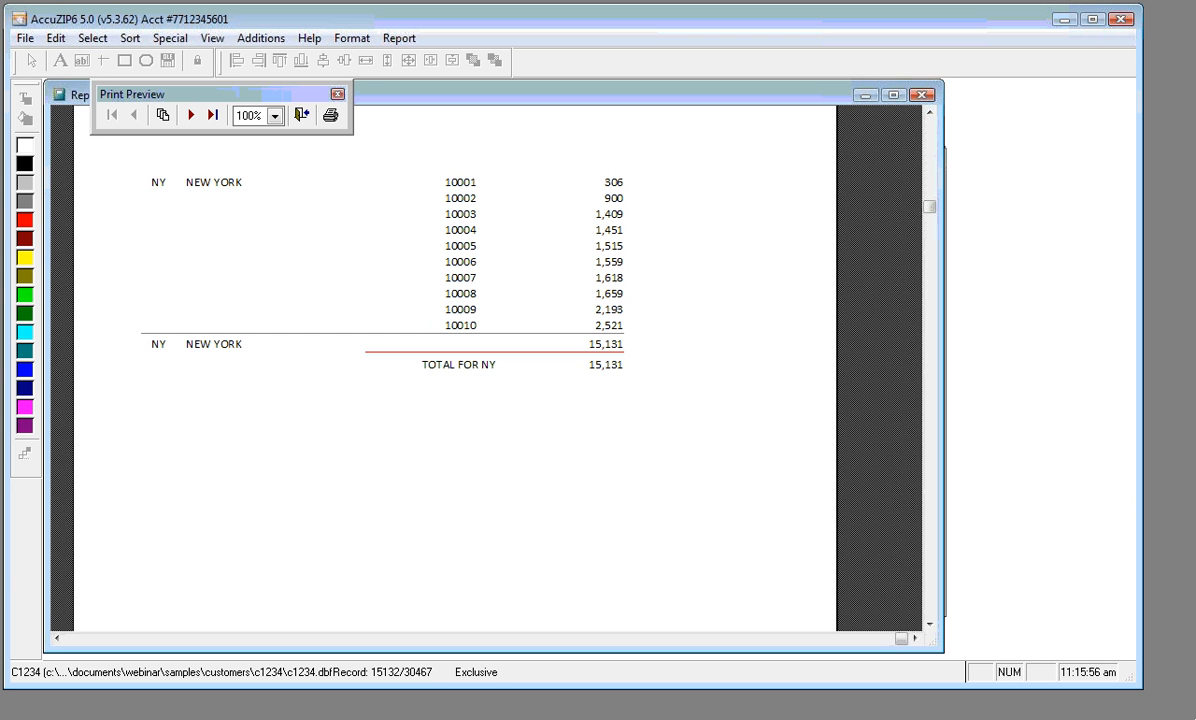
{"action": "left_click", "coordinate": [190, 116]}
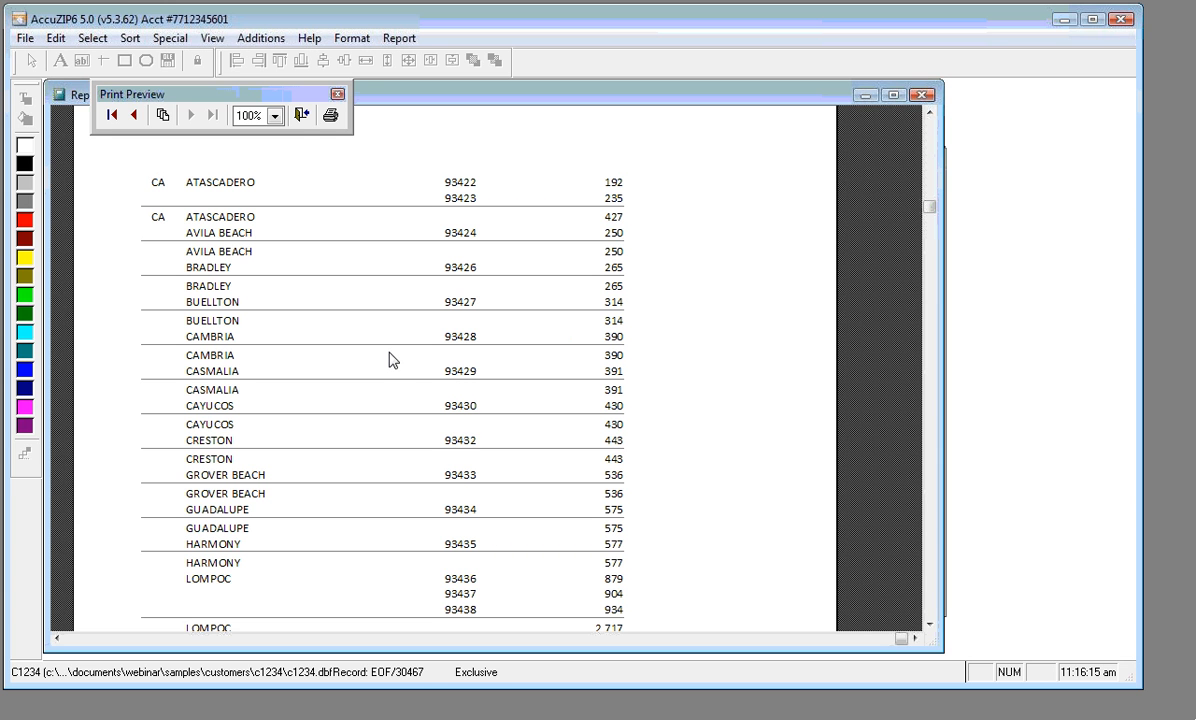
{"action": "left_click", "coordinate": [301, 115]}
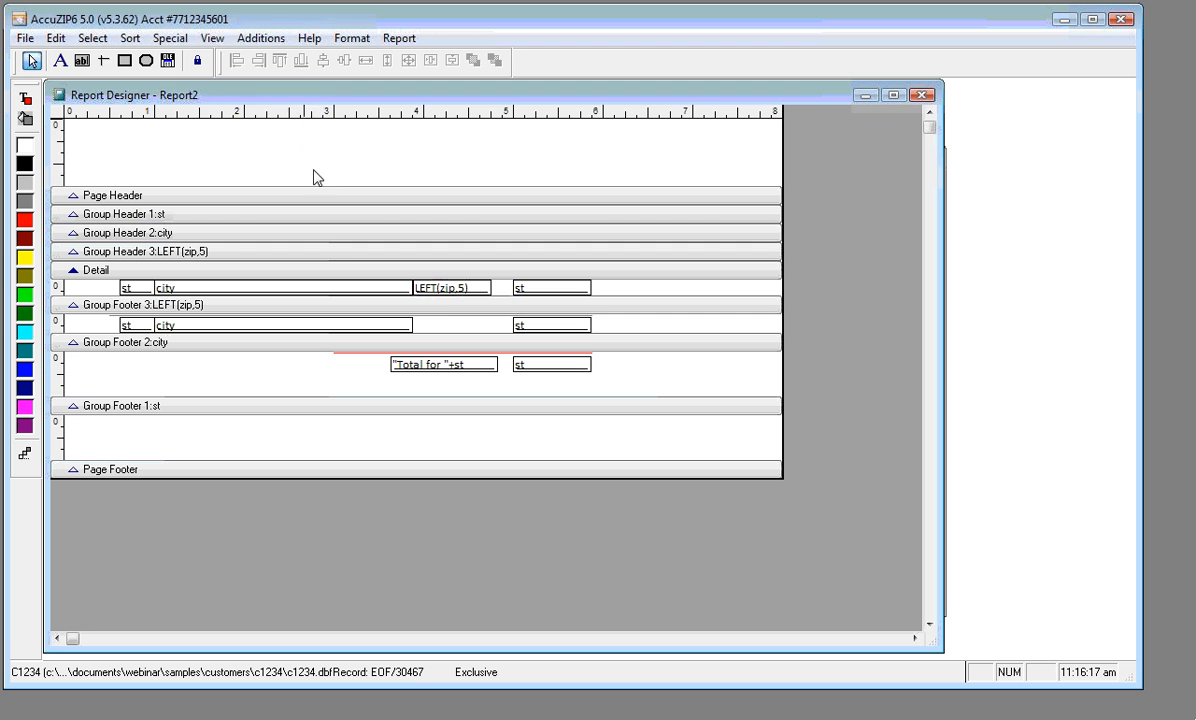
Set the LEFT(zip,5) field to print repeated values
{"action": "double_click", "coordinate": [446, 290]}
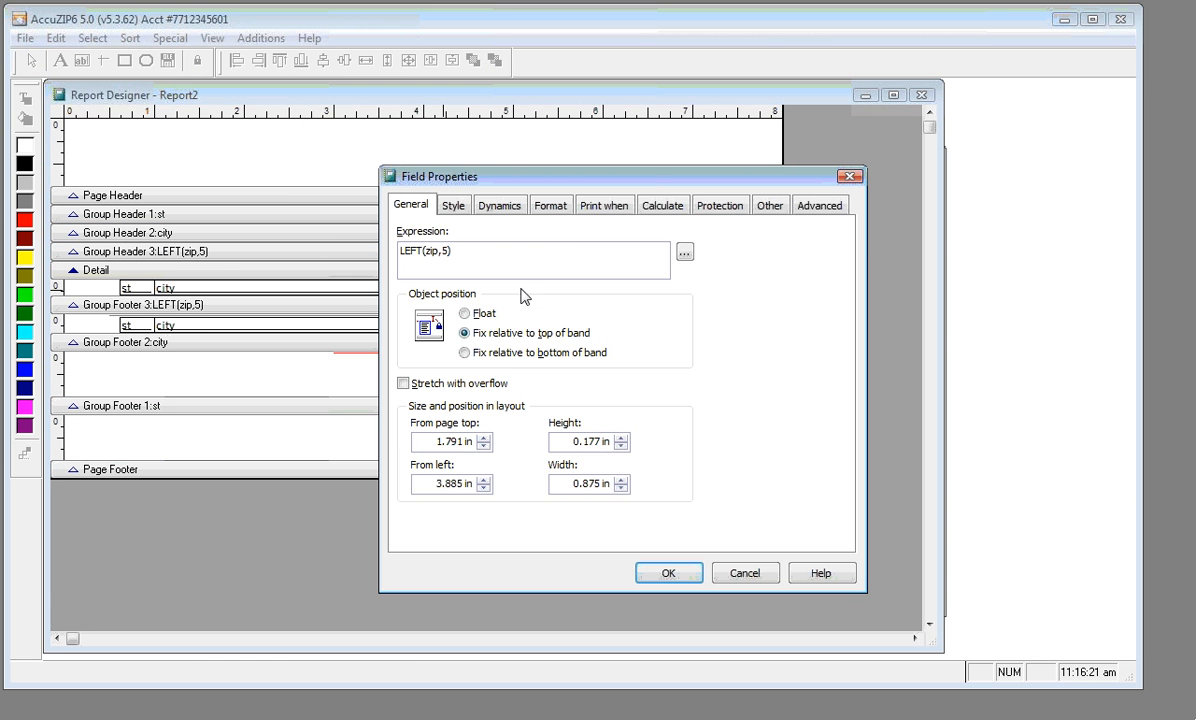
{"action": "left_click", "coordinate": [596, 210]}
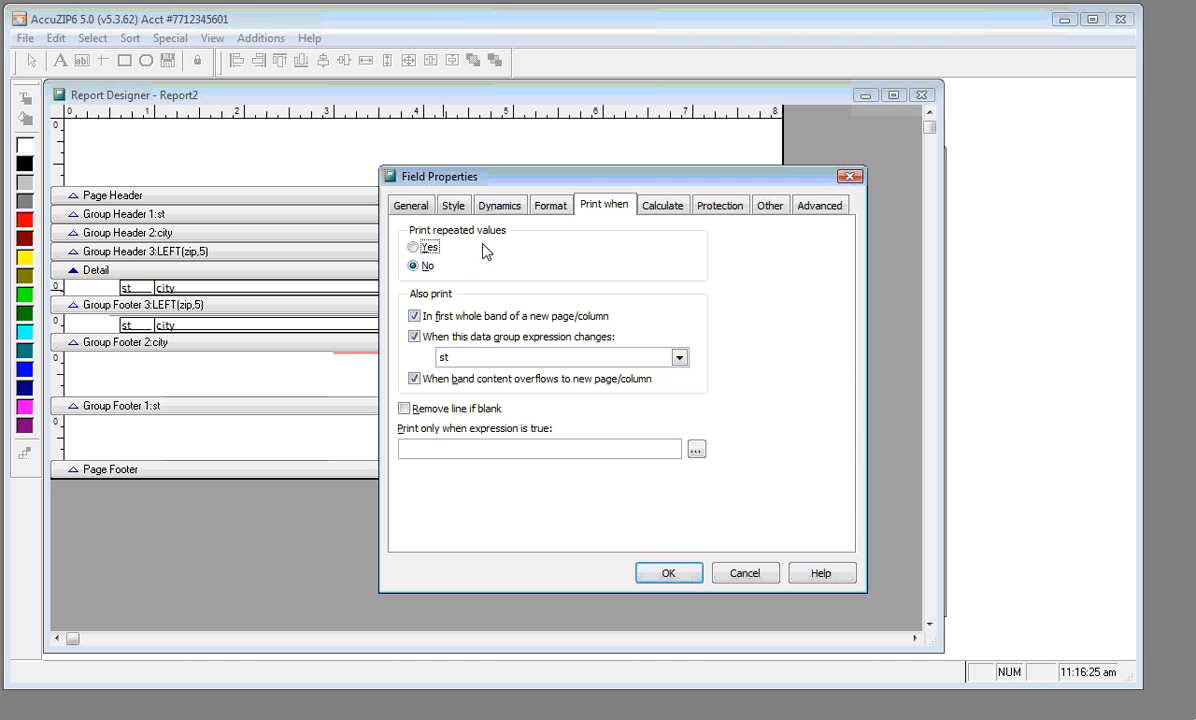
{"action": "left_click", "coordinate": [420, 250]}
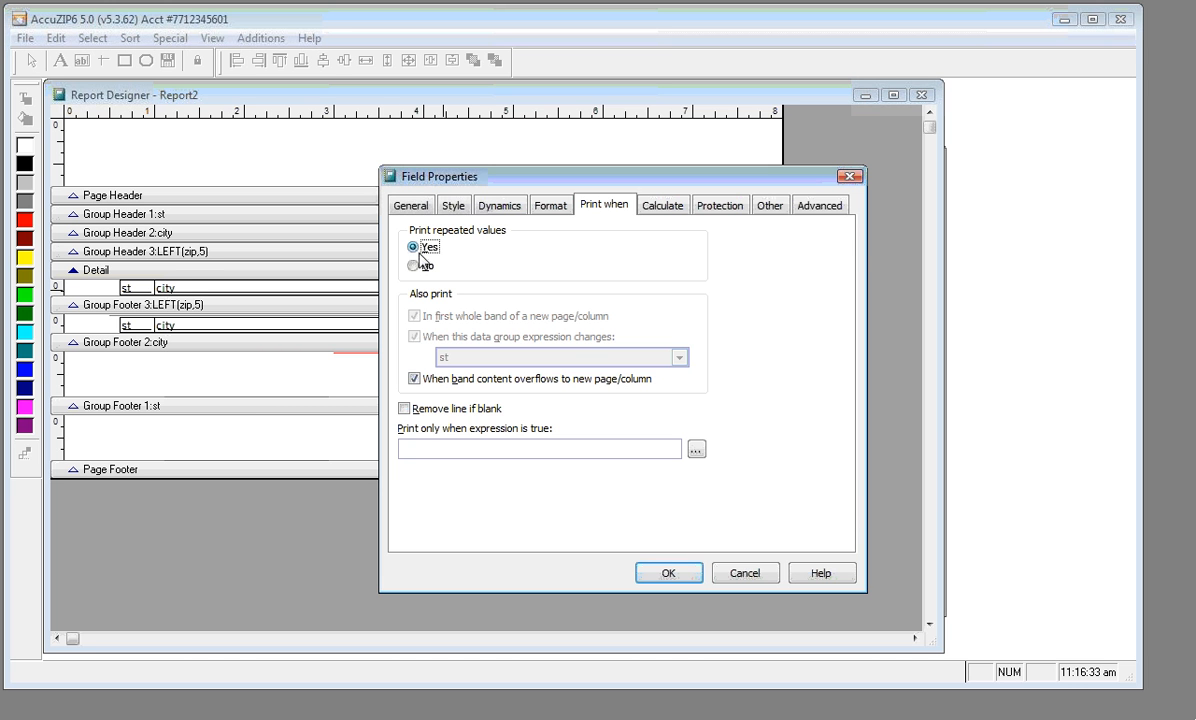
{"action": "left_click", "coordinate": [650, 572]}
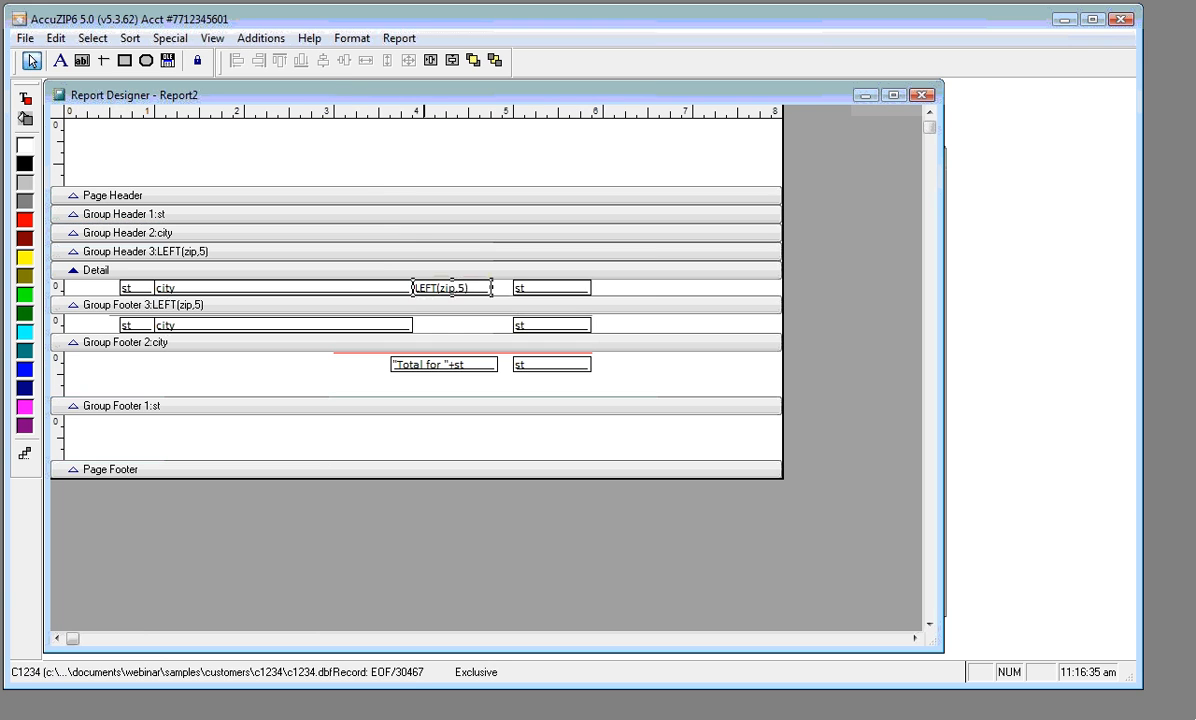
Preview the report at 100% to check the ZIP counts, then close it
{"action": "right_click", "coordinate": [364, 150]}
{"action": "left_click", "coordinate": [420, 205]}
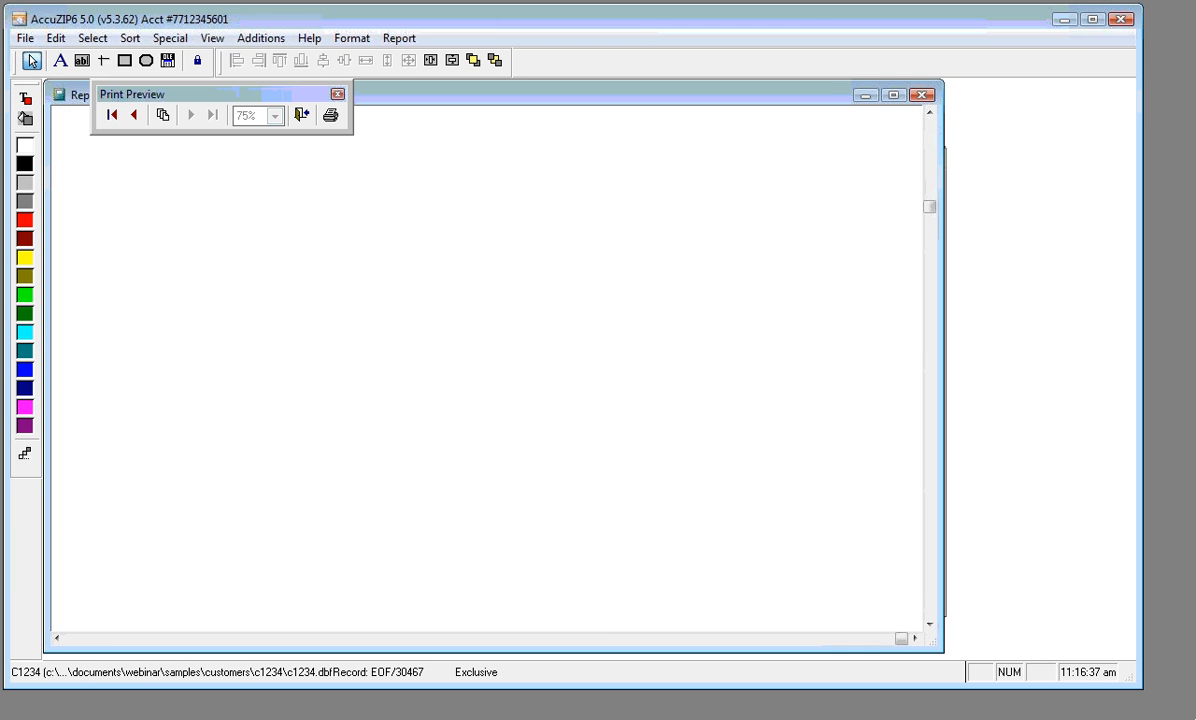
{"action": "left_click", "coordinate": [191, 118]}
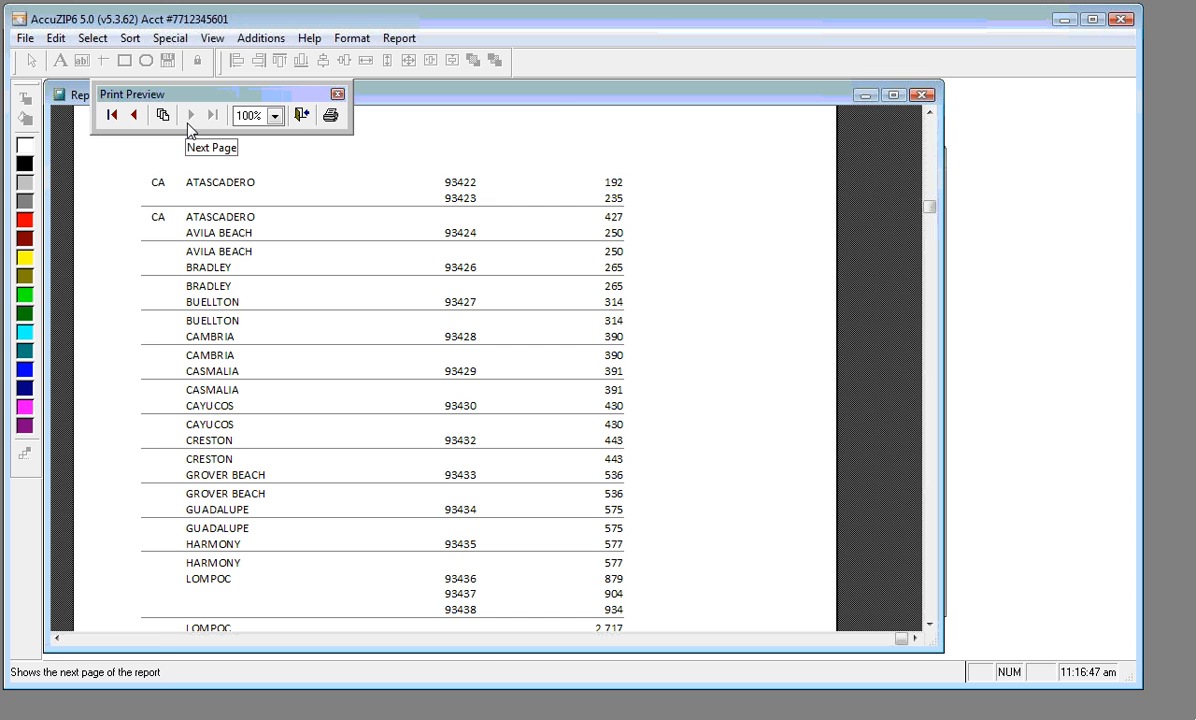
{"action": "left_click", "coordinate": [301, 115]}
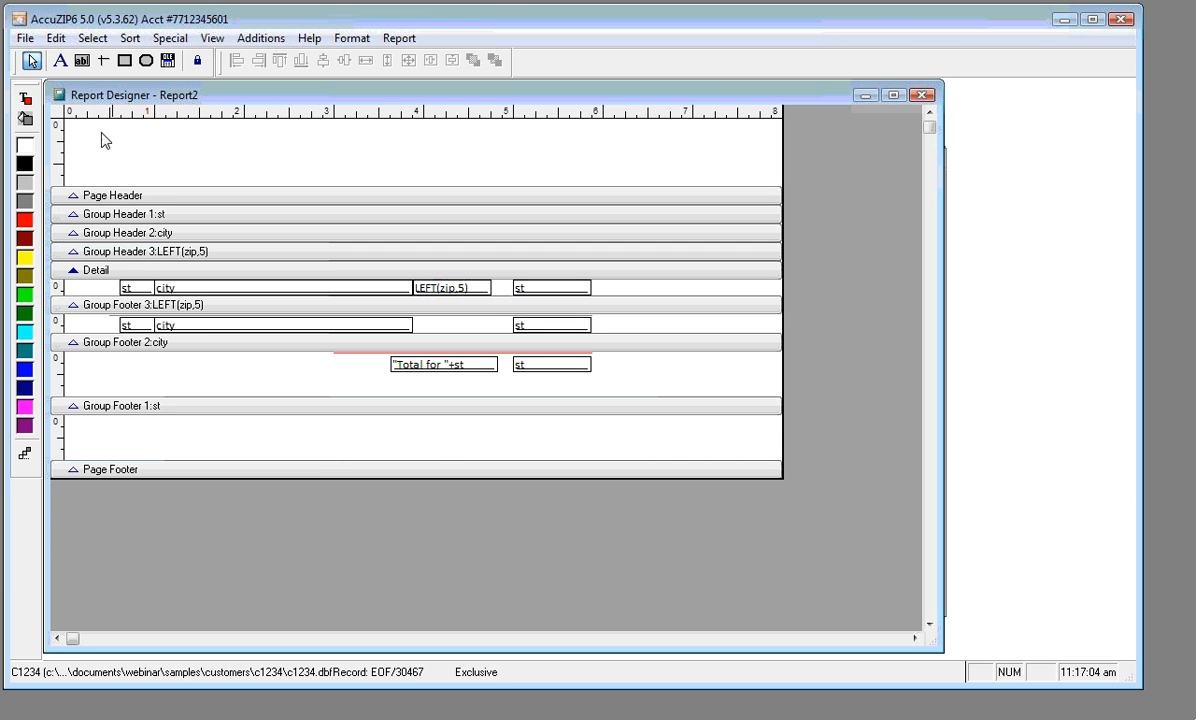
Add a field with the Date function DATETIME() at the left of Group Footer 1:st and widen it
{"action": "left_click", "coordinate": [82, 62]}
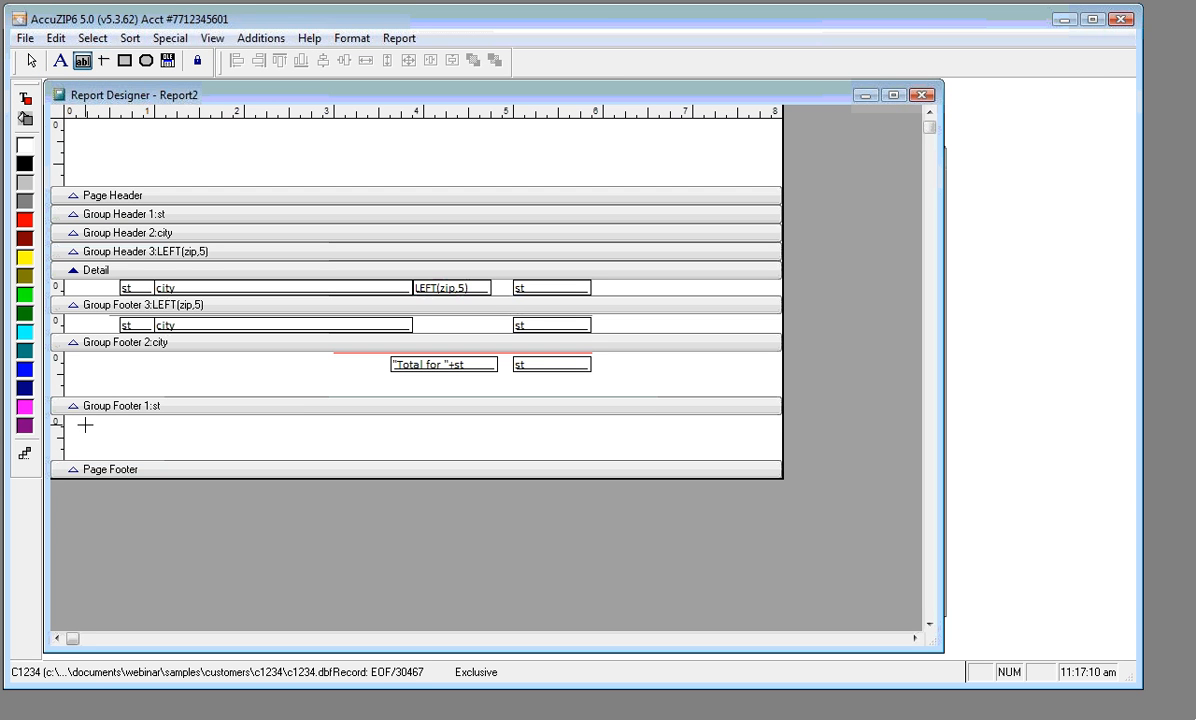
{"action": "left_click_drag", "start_coordinate": [86, 426], "coordinate": [332, 438]}
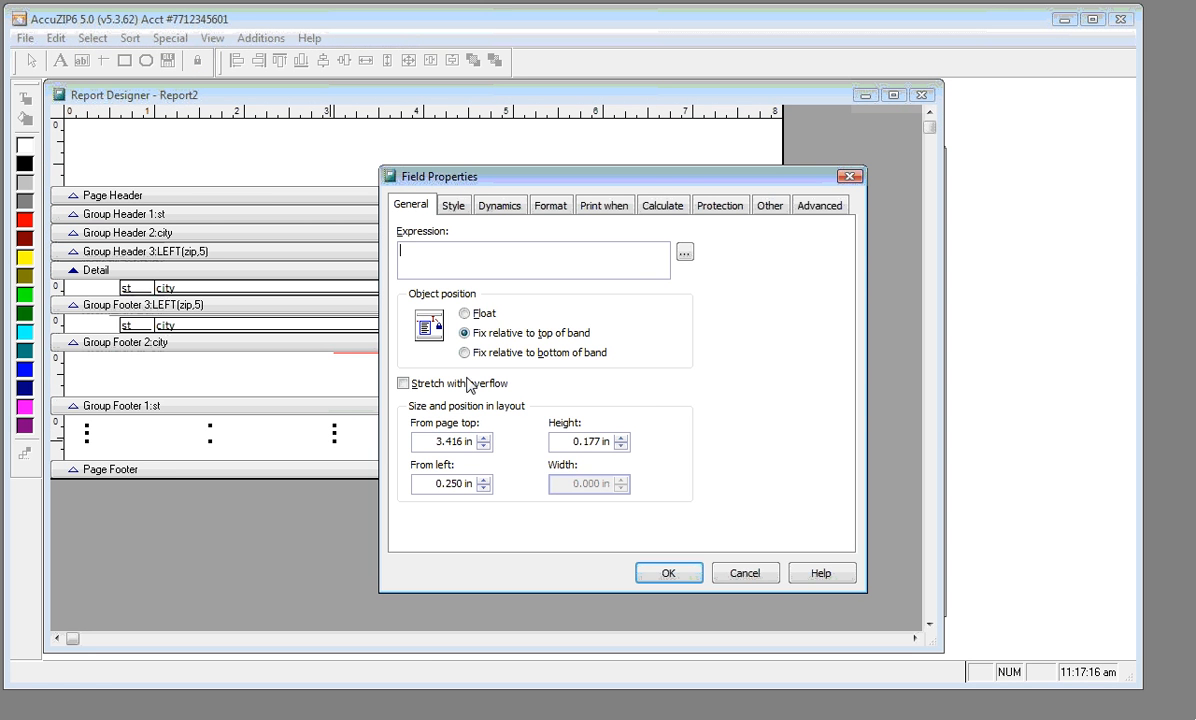
{"action": "left_click", "coordinate": [684, 254]}
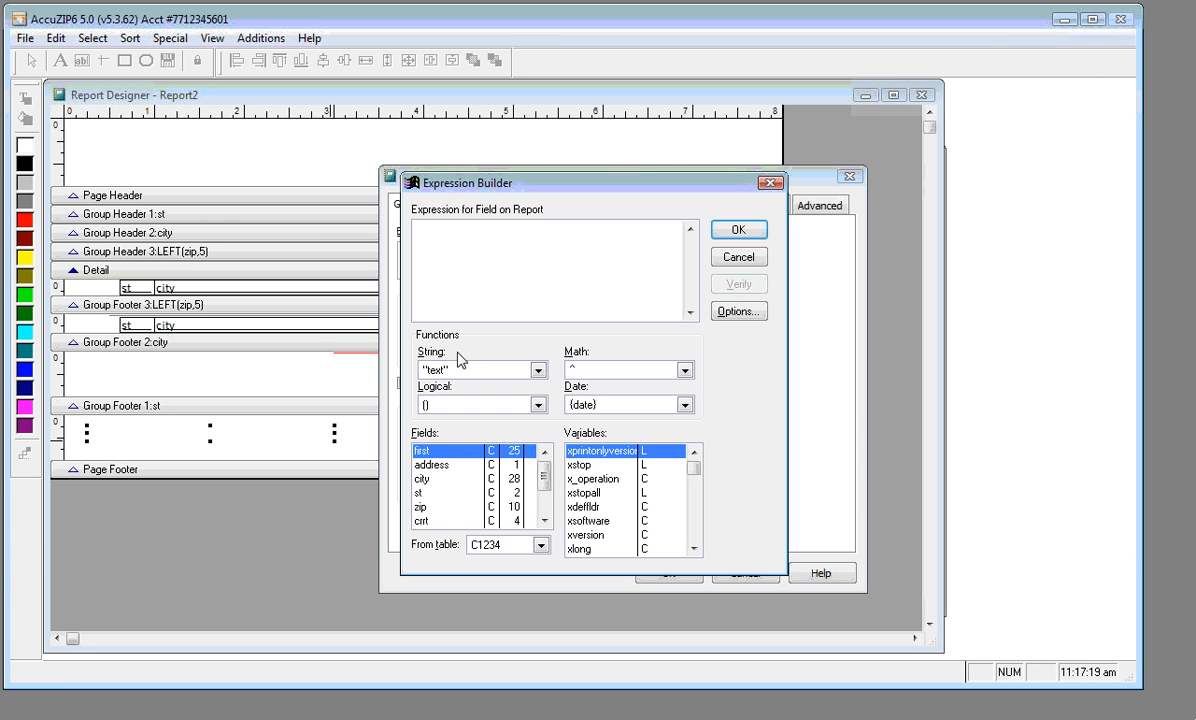
{"action": "left_click", "coordinate": [537, 370]}
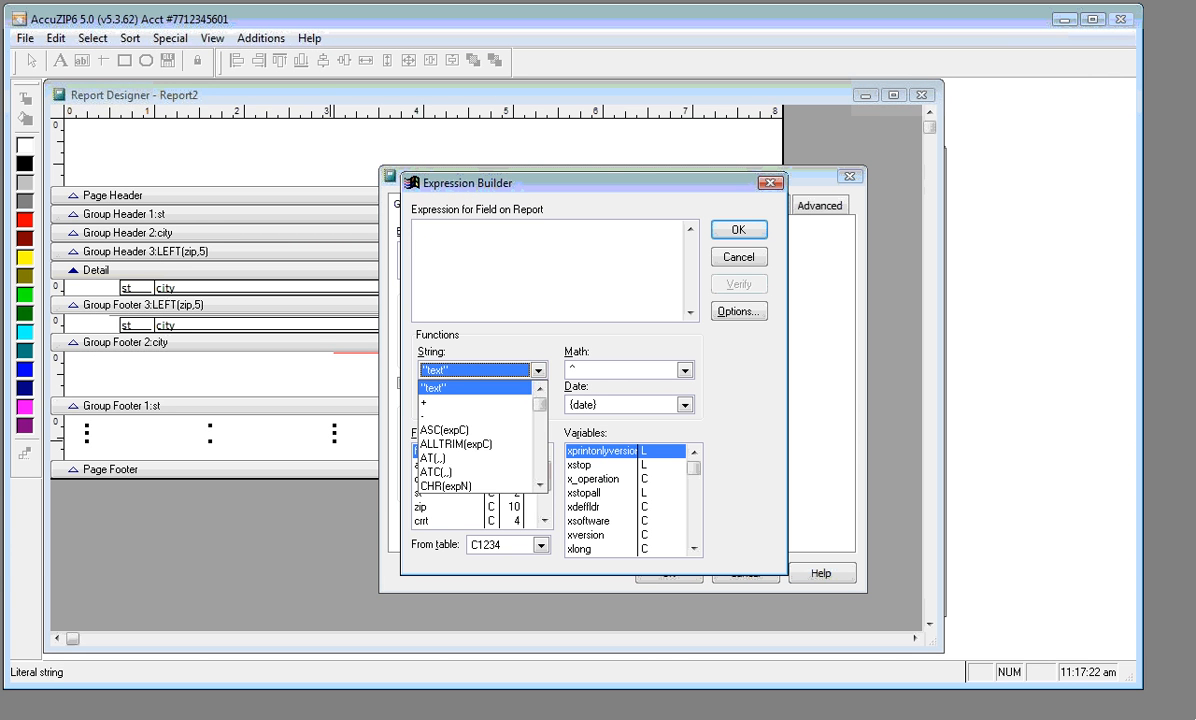
{"action": "left_click", "coordinate": [502, 335]}
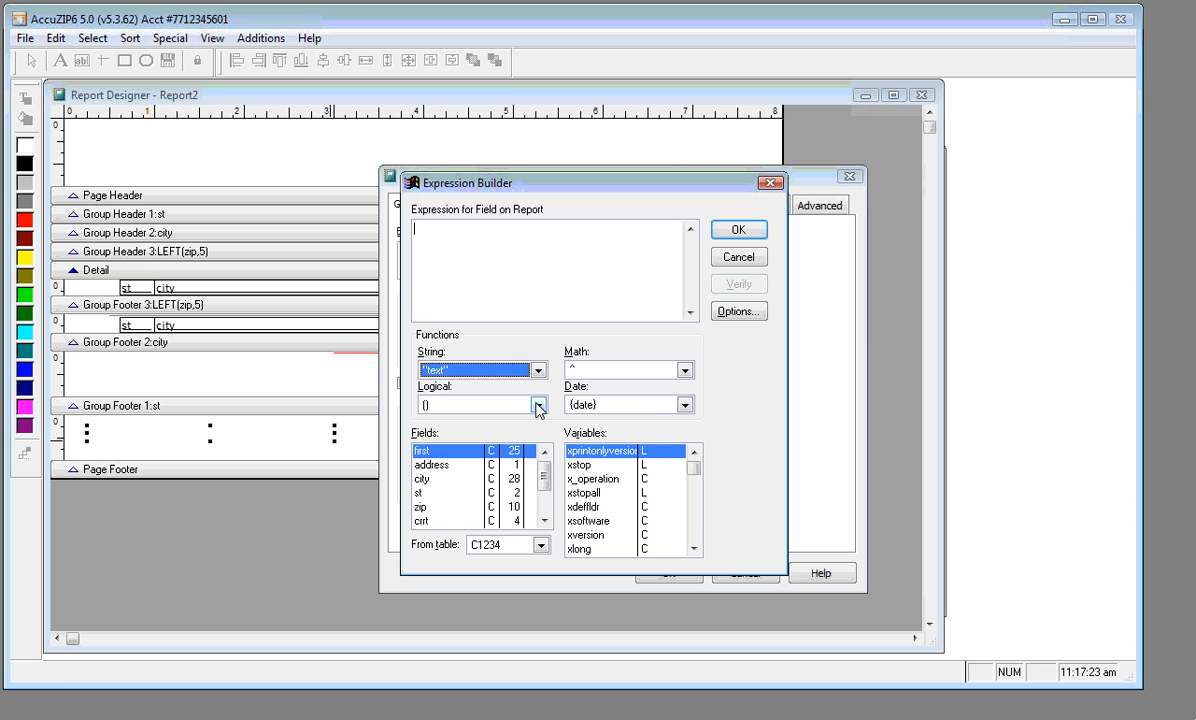
{"action": "left_click", "coordinate": [685, 405]}
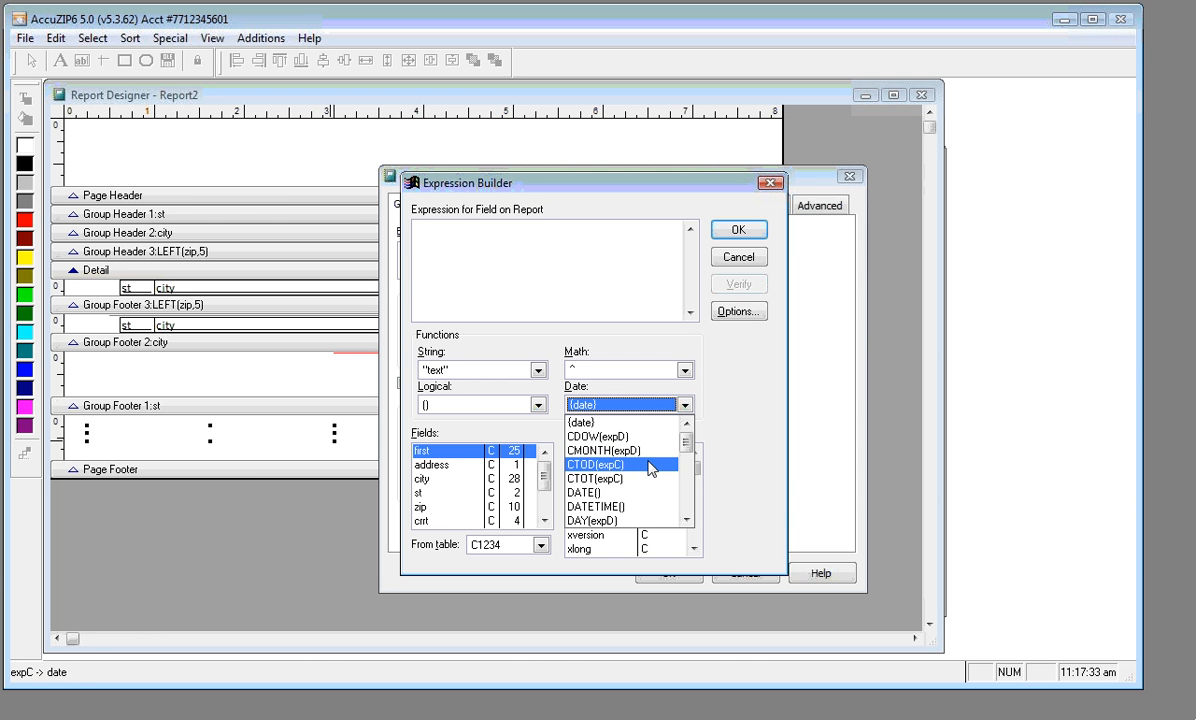
{"action": "left_click", "coordinate": [633, 508]}
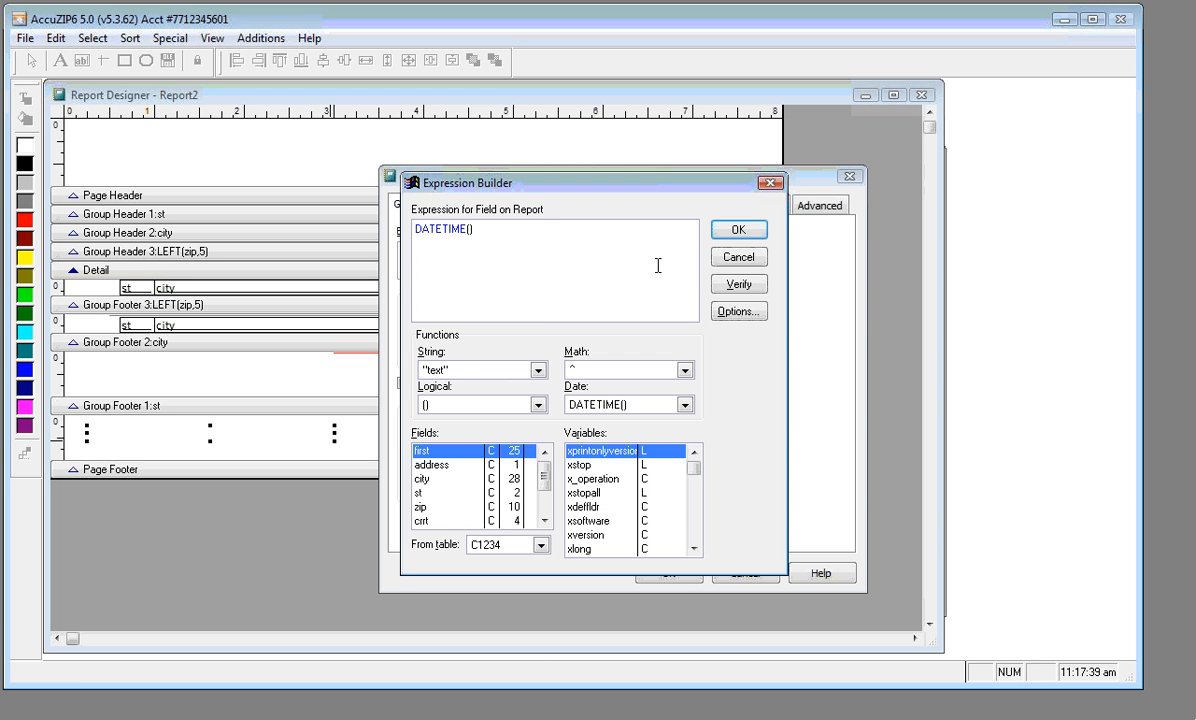
{"action": "left_click", "coordinate": [737, 231]}
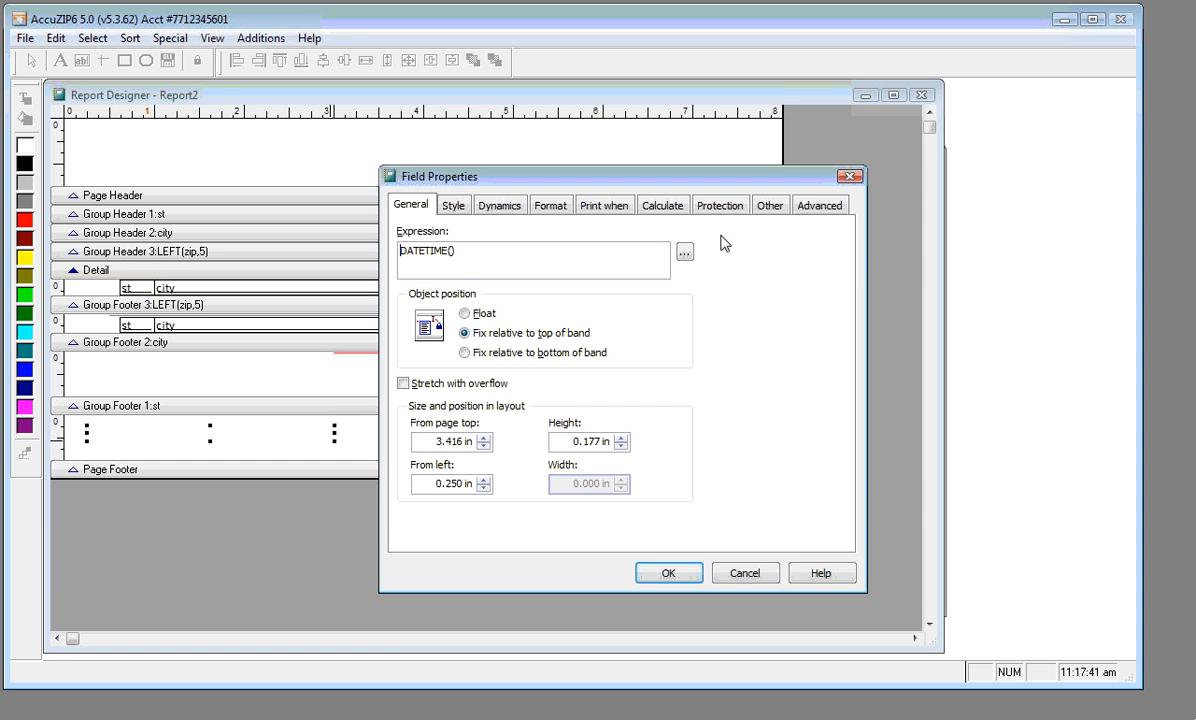
{"action": "left_click", "coordinate": [667, 572]}
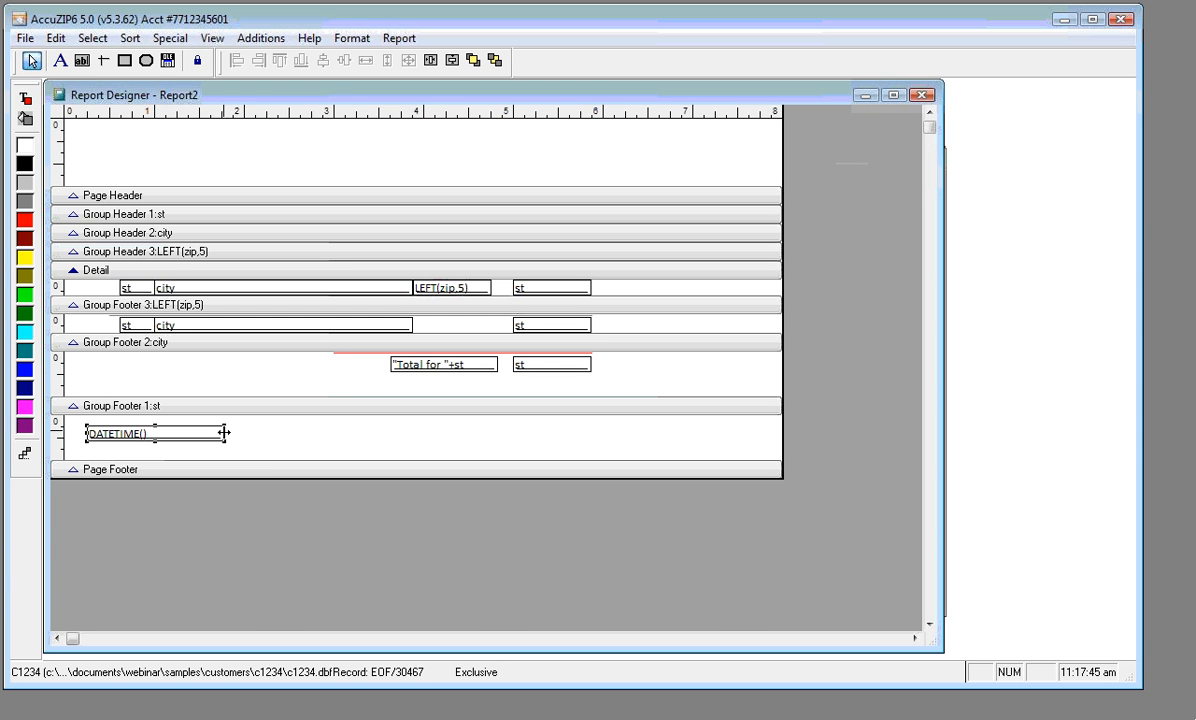
{"action": "left_click_drag", "start_coordinate": [225, 433], "coordinate": [311, 433]}
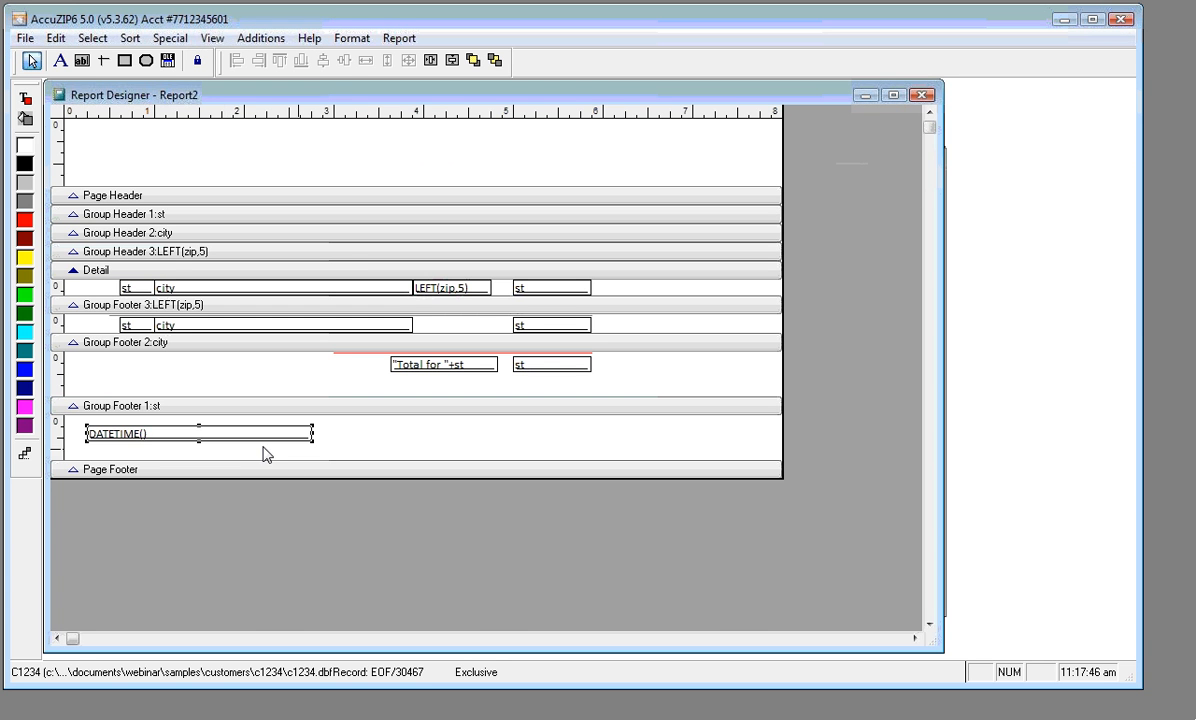
Draw a second field to the right of DATETIME() in the st footer
{"action": "left_click", "coordinate": [81, 65]}
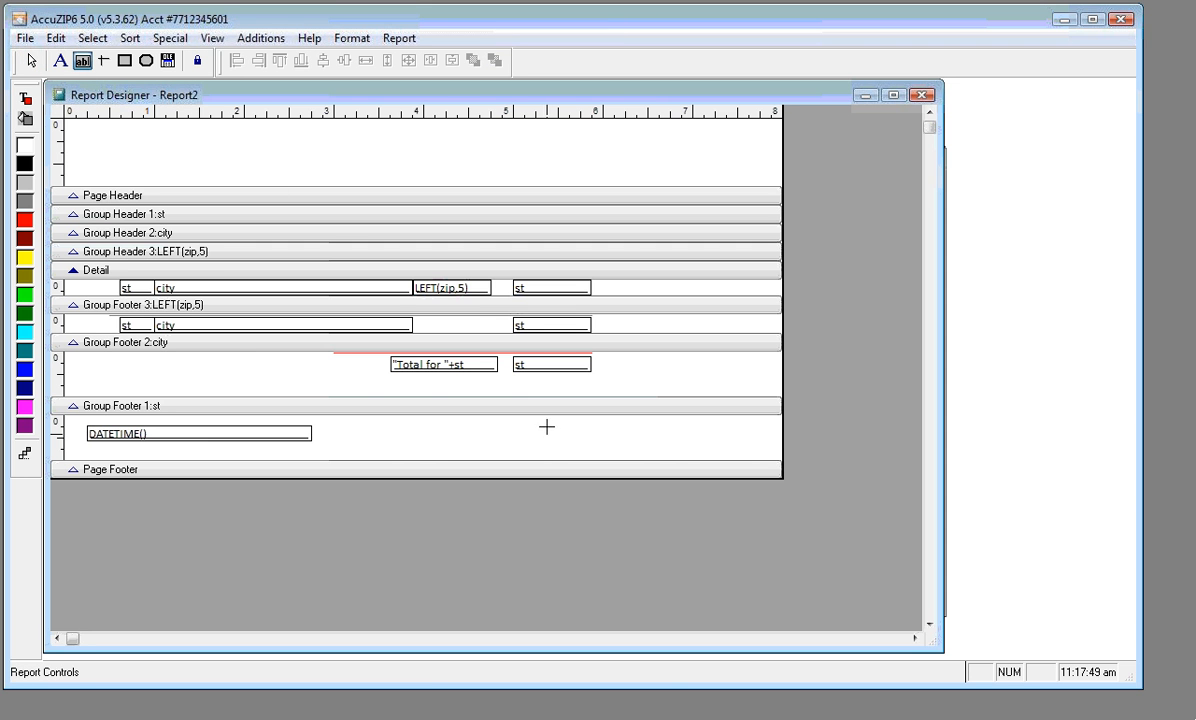
{"action": "left_click_drag", "start_coordinate": [518, 427], "coordinate": [590, 443]}
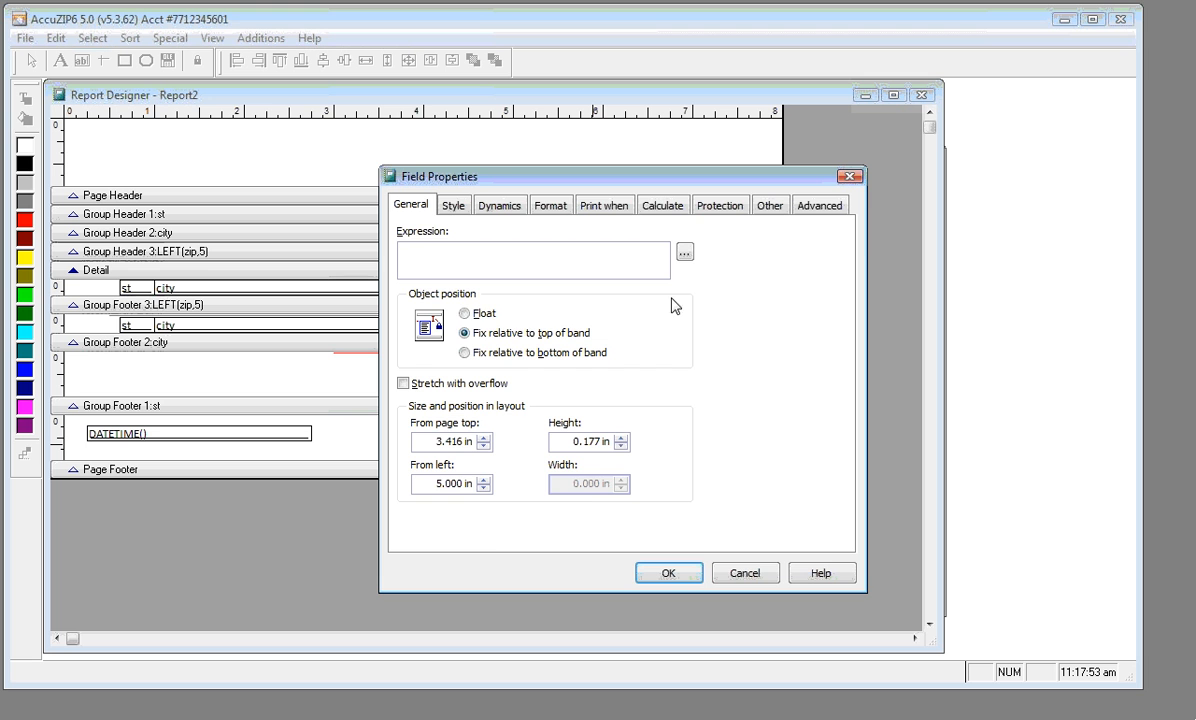
{"action": "left_click", "coordinate": [683, 255]}
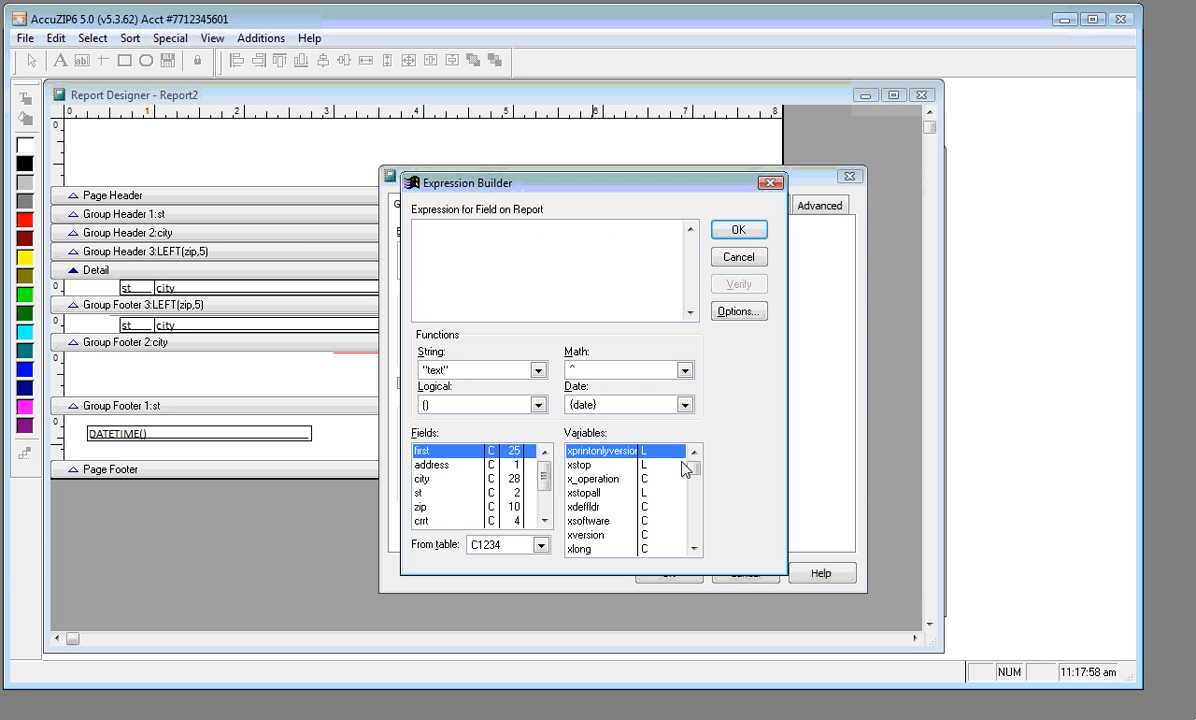
{"action": "scroll", "coordinate": [685, 470], "scroll_direction": "down", "scroll_amount": 20}
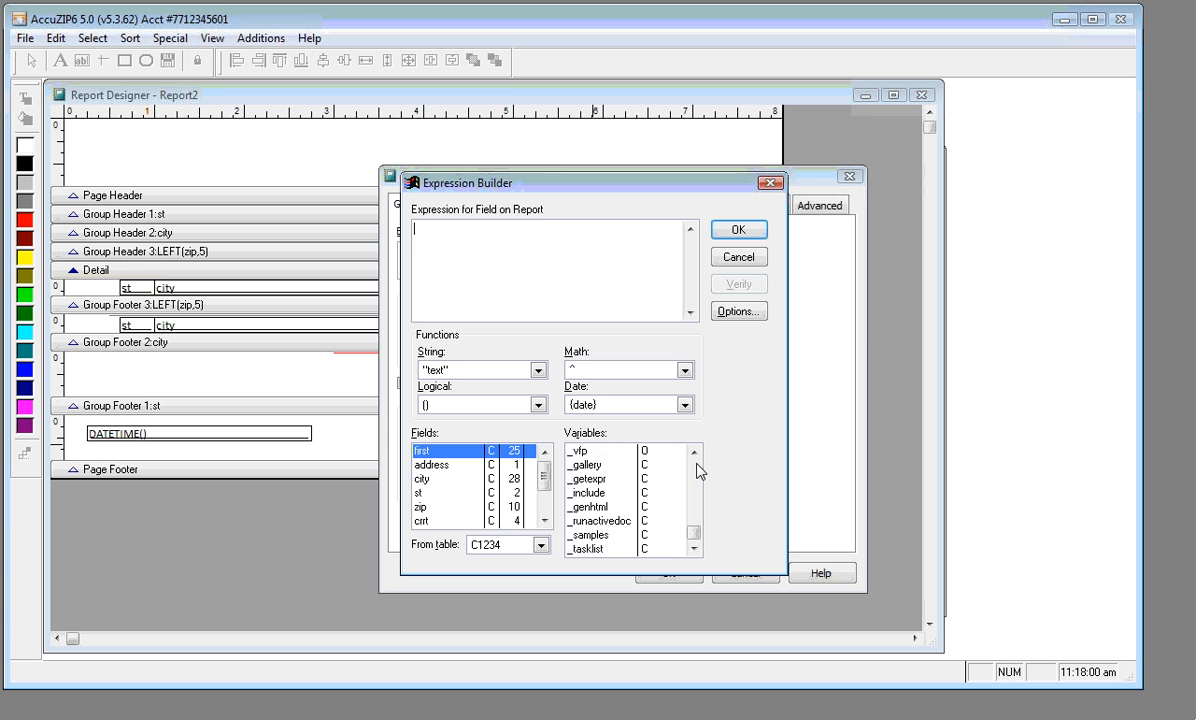
{"action": "scroll", "coordinate": [698, 472], "scroll_direction": "up", "scroll_amount": 5}
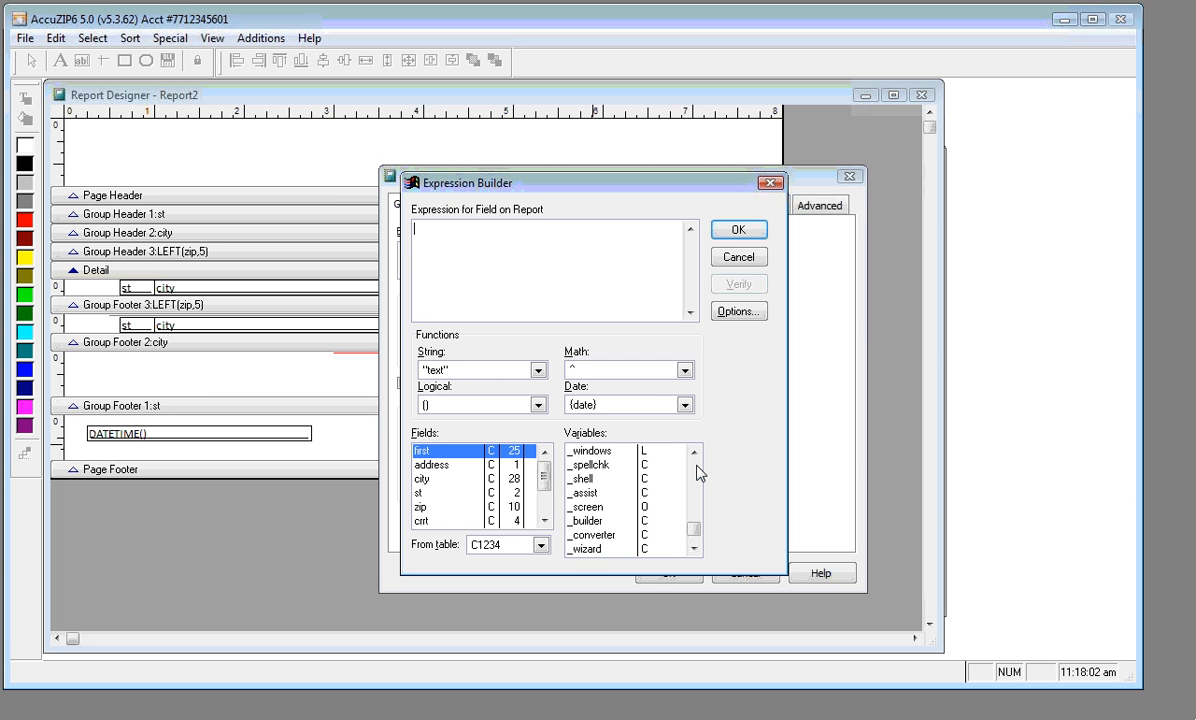
{"action": "scroll", "coordinate": [698, 474], "scroll_direction": "up", "scroll_amount": 2}
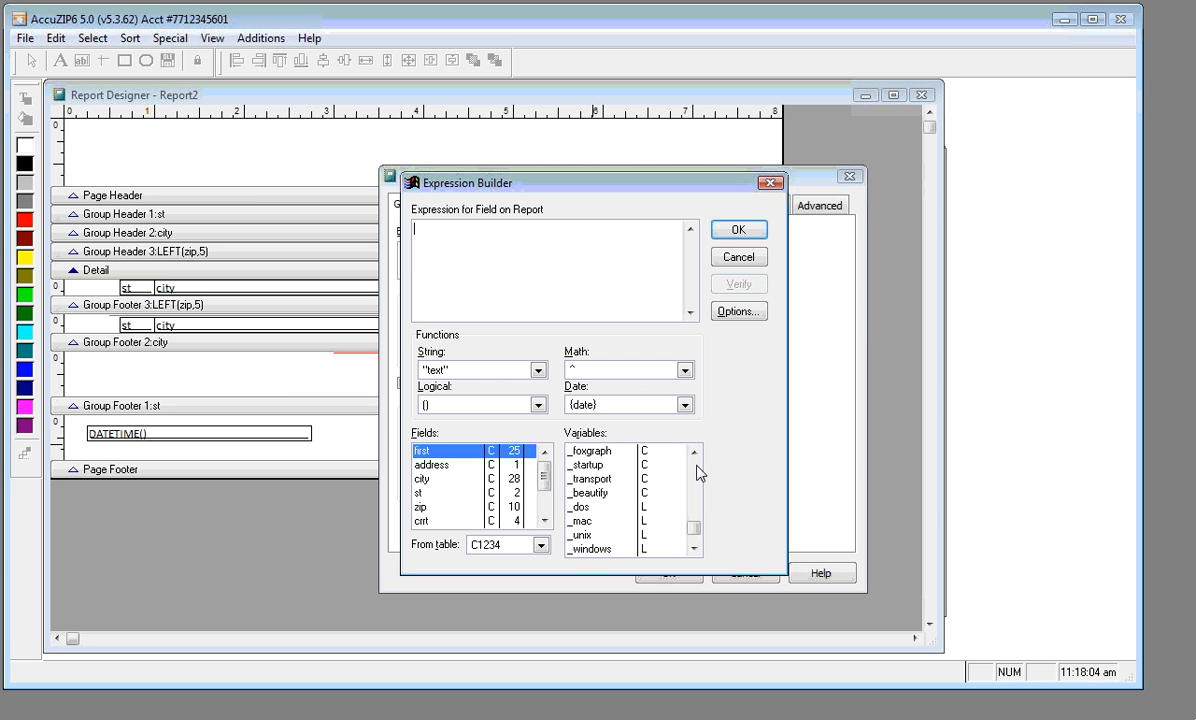
{"action": "scroll", "coordinate": [698, 474], "scroll_direction": "up", "scroll_amount": 2}
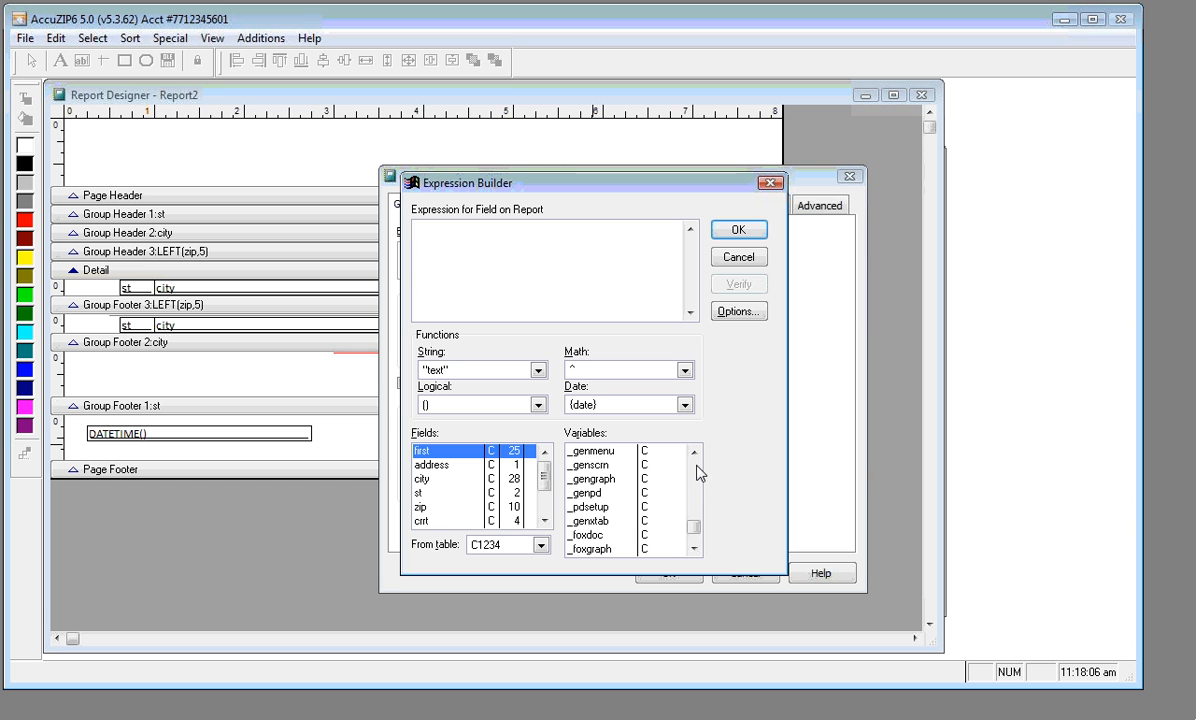
{"action": "scroll", "coordinate": [700, 474], "scroll_direction": "up", "scroll_amount": 2}
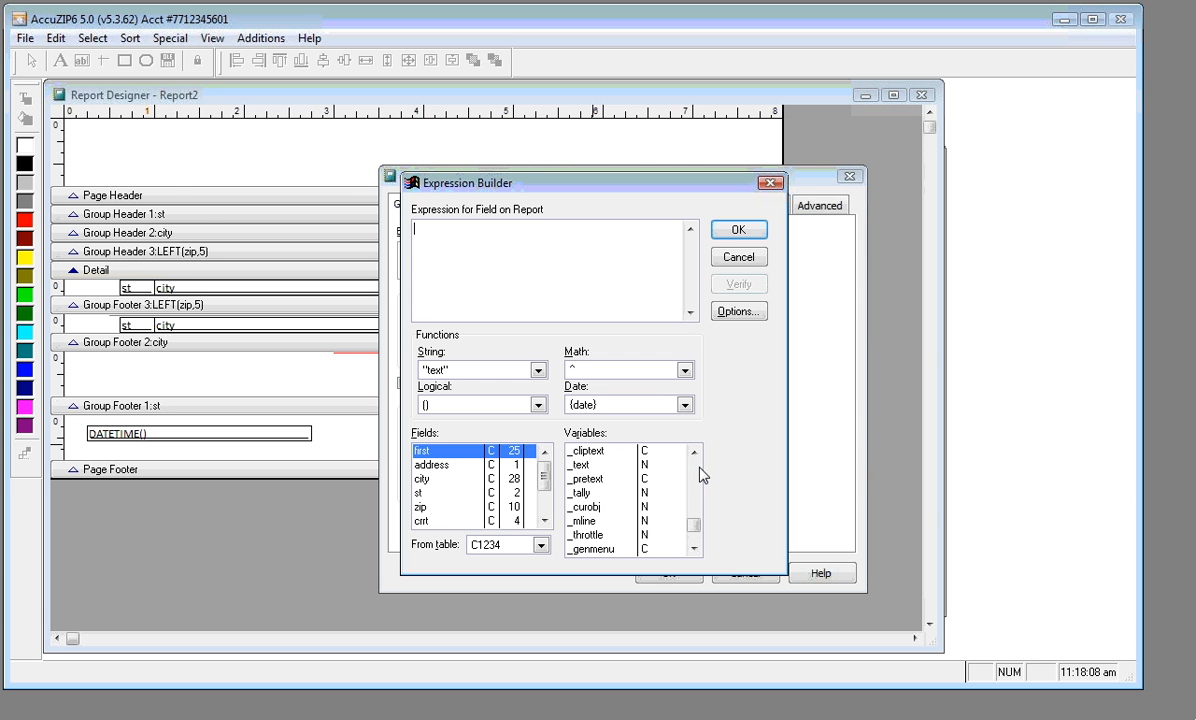
{"action": "scroll", "coordinate": [699, 475], "scroll_direction": "up", "scroll_amount": 2}
{"action": "scroll", "coordinate": [699, 476], "scroll_direction": "up", "scroll_amount": 2}
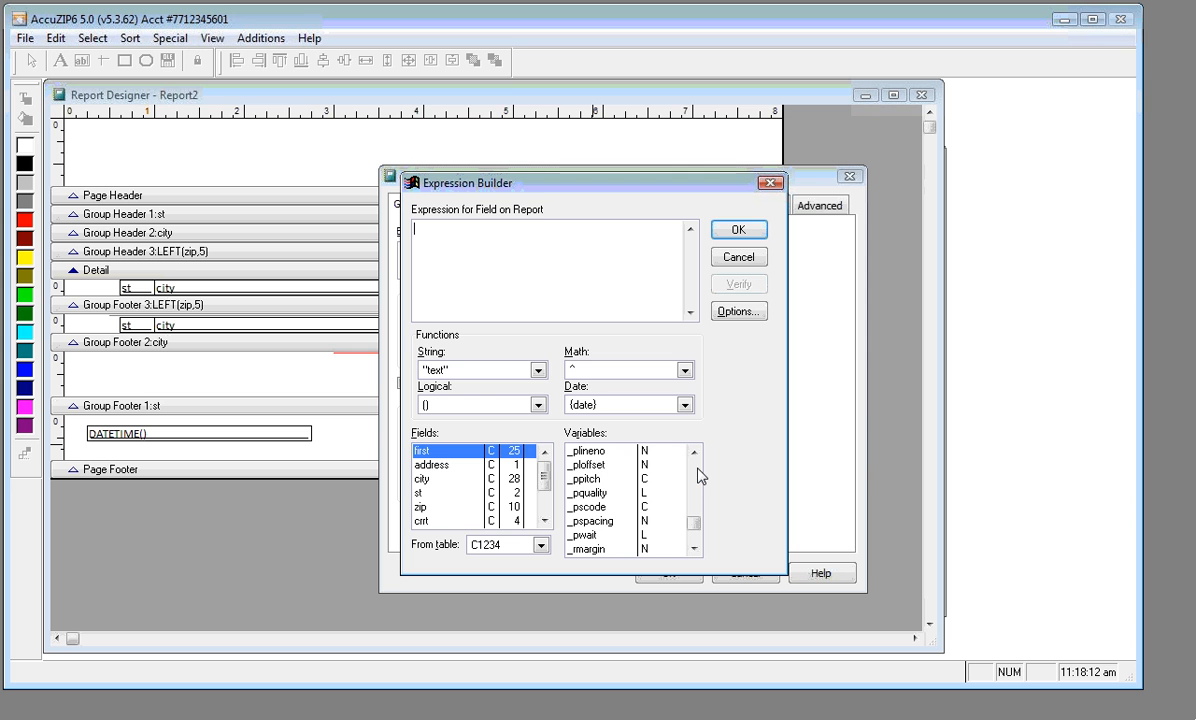
Set the new field's expression to _pageno and widen it
{"action": "left_click", "coordinate": [696, 454]}
{"action": "left_click", "coordinate": [696, 454]}
{"action": "left_click", "coordinate": [696, 454]}
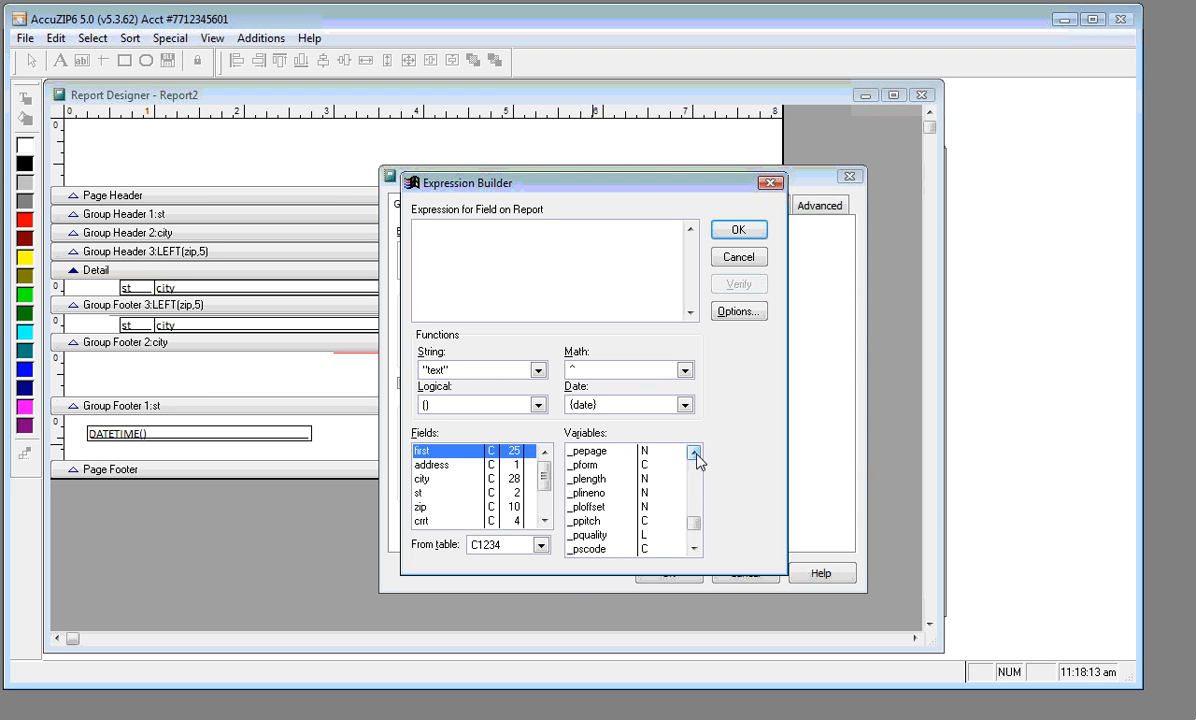
{"action": "left_click", "coordinate": [694, 455]}
{"action": "left_click", "coordinate": [694, 455]}
{"action": "left_click", "coordinate": [694, 455]}
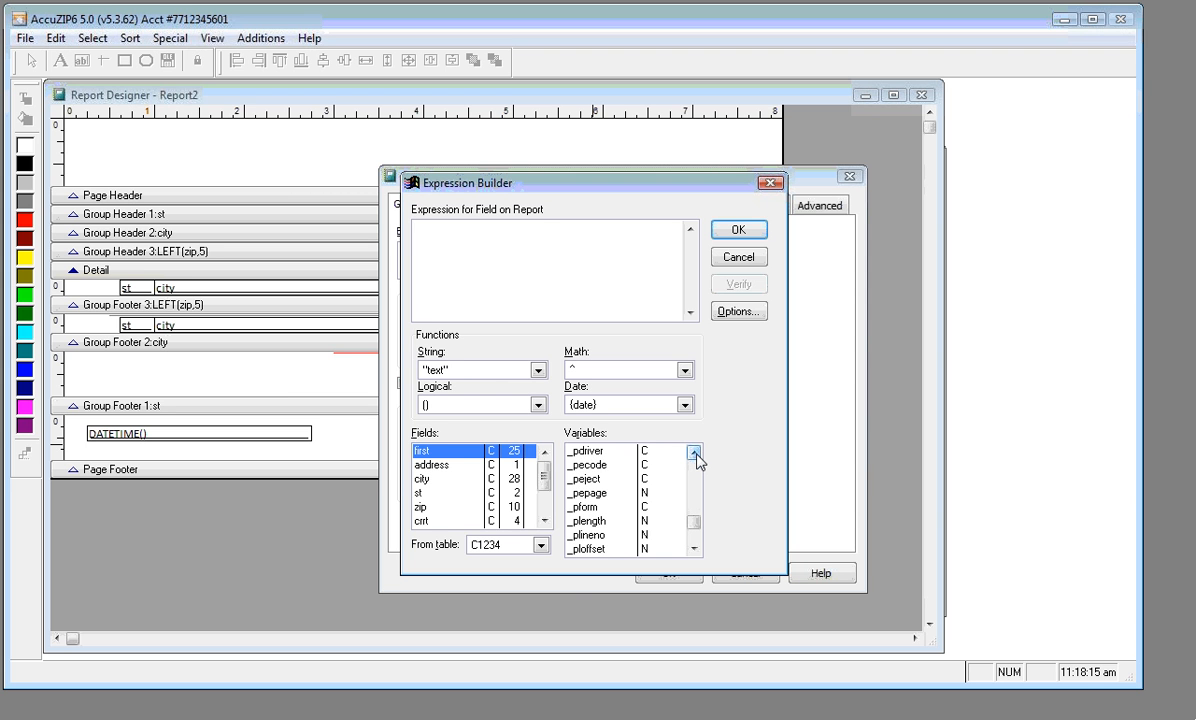
{"action": "left_click", "coordinate": [694, 455]}
{"action": "left_click", "coordinate": [694, 455]}
{"action": "left_click", "coordinate": [694, 455]}
{"action": "left_click", "coordinate": [694, 455]}
{"action": "left_click", "coordinate": [694, 455]}
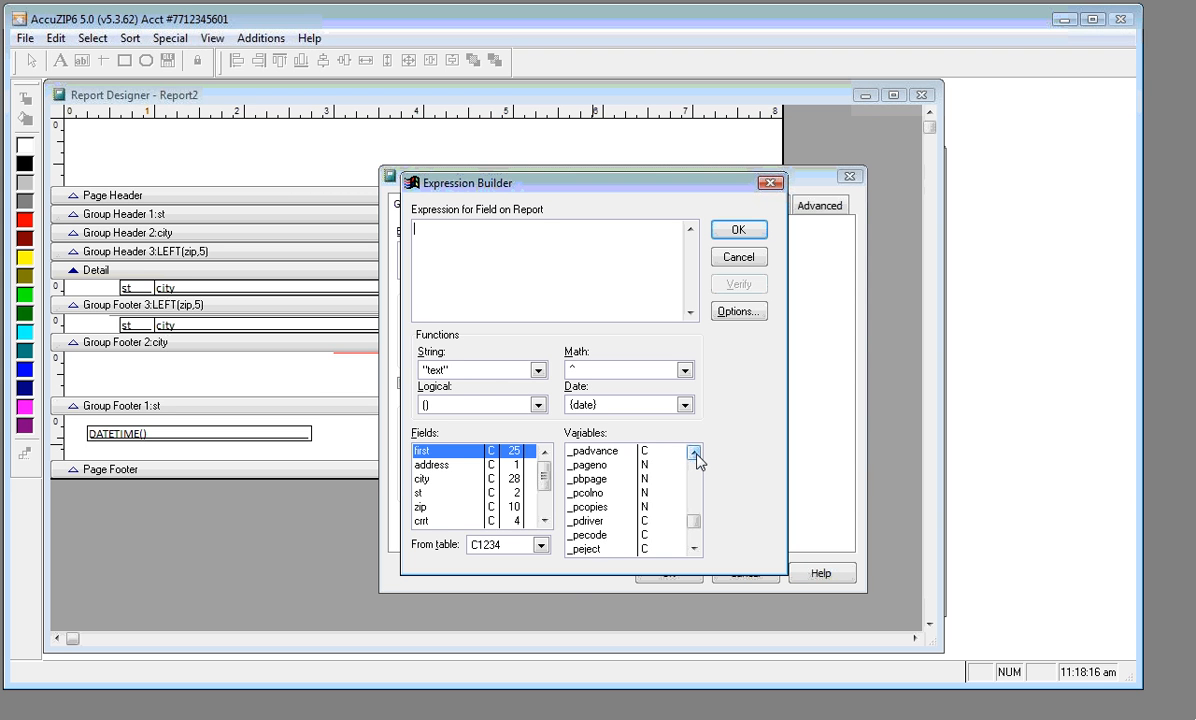
{"action": "left_click", "coordinate": [606, 466]}
{"action": "double_click", "coordinate": [606, 466]}
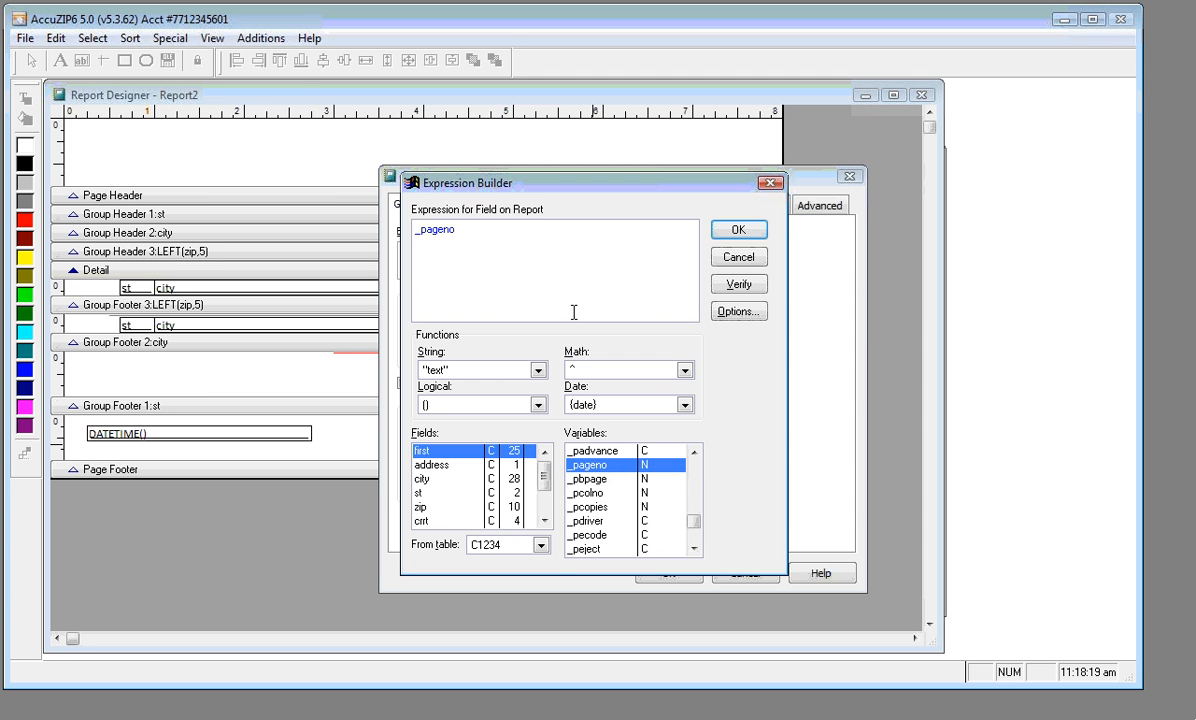
{"action": "left_click", "coordinate": [727, 233]}
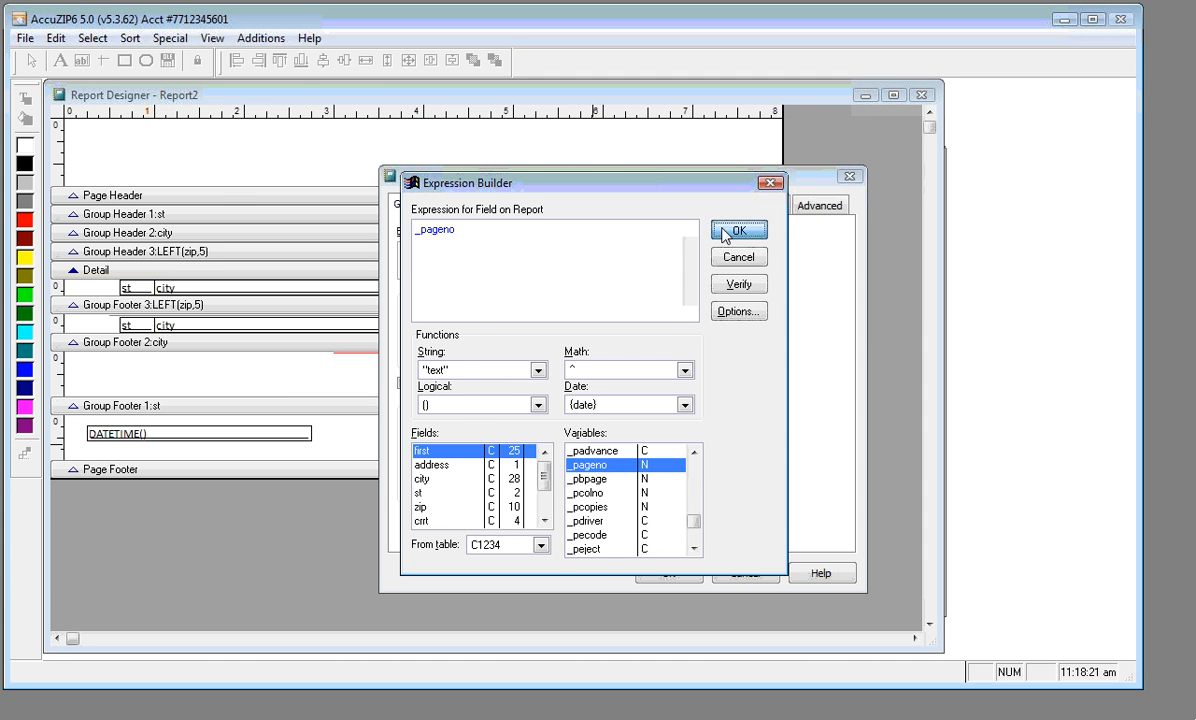
{"action": "left_click", "coordinate": [669, 575]}
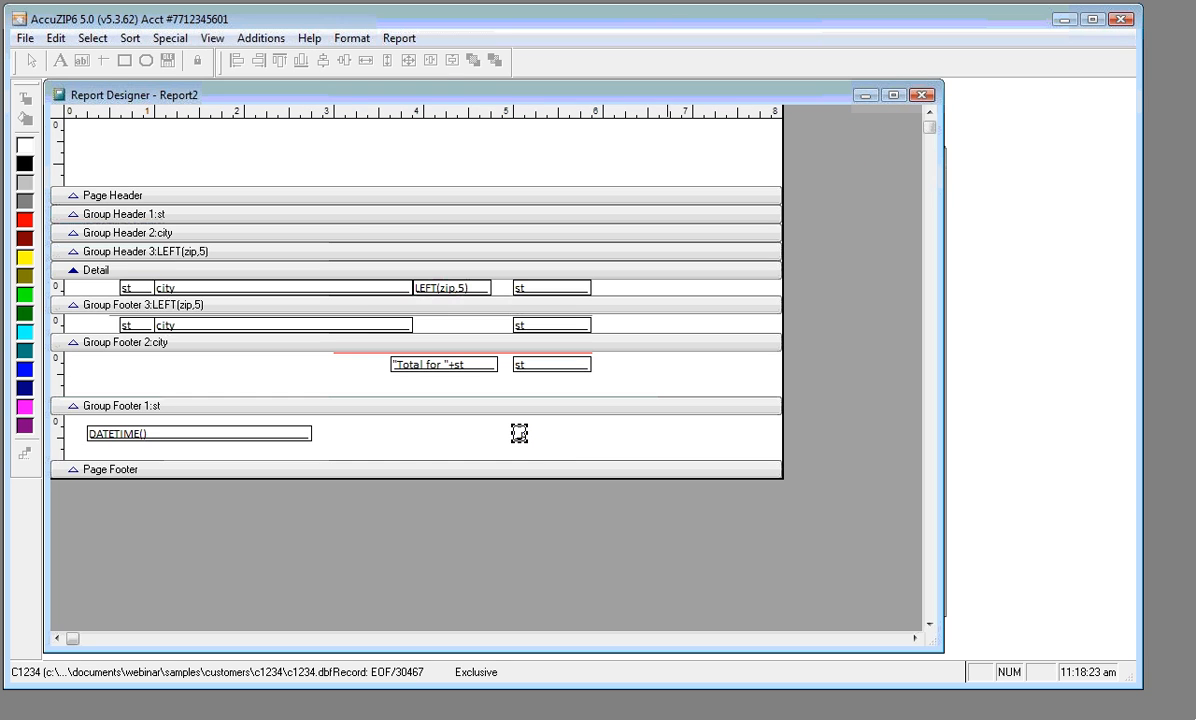
{"action": "left_click_drag", "start_coordinate": [524, 434], "coordinate": [593, 434]}
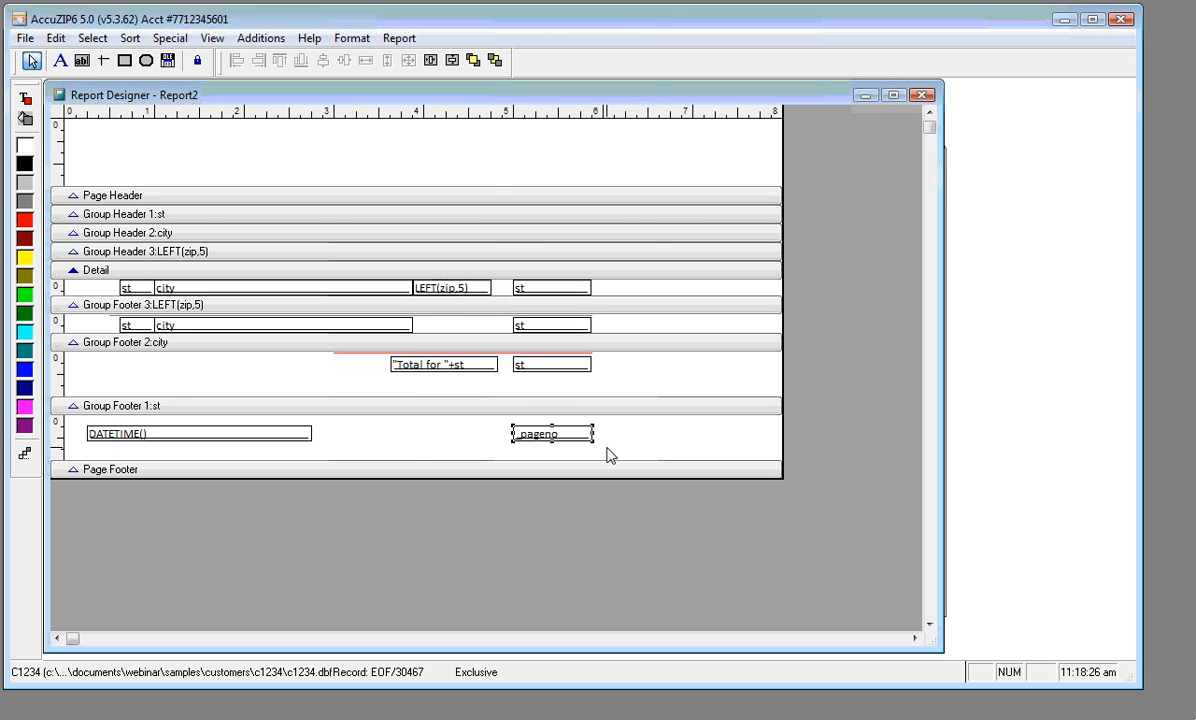
{"action": "right_click", "coordinate": [484, 157]}
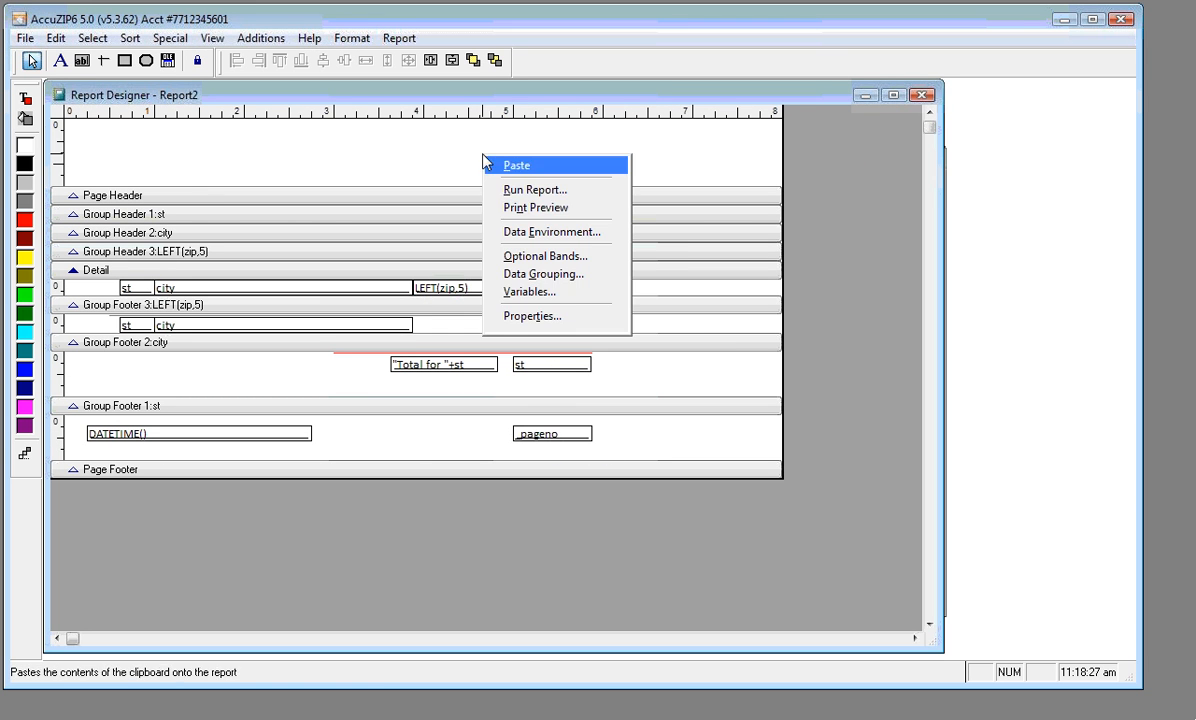
{"action": "left_click", "coordinate": [522, 208]}
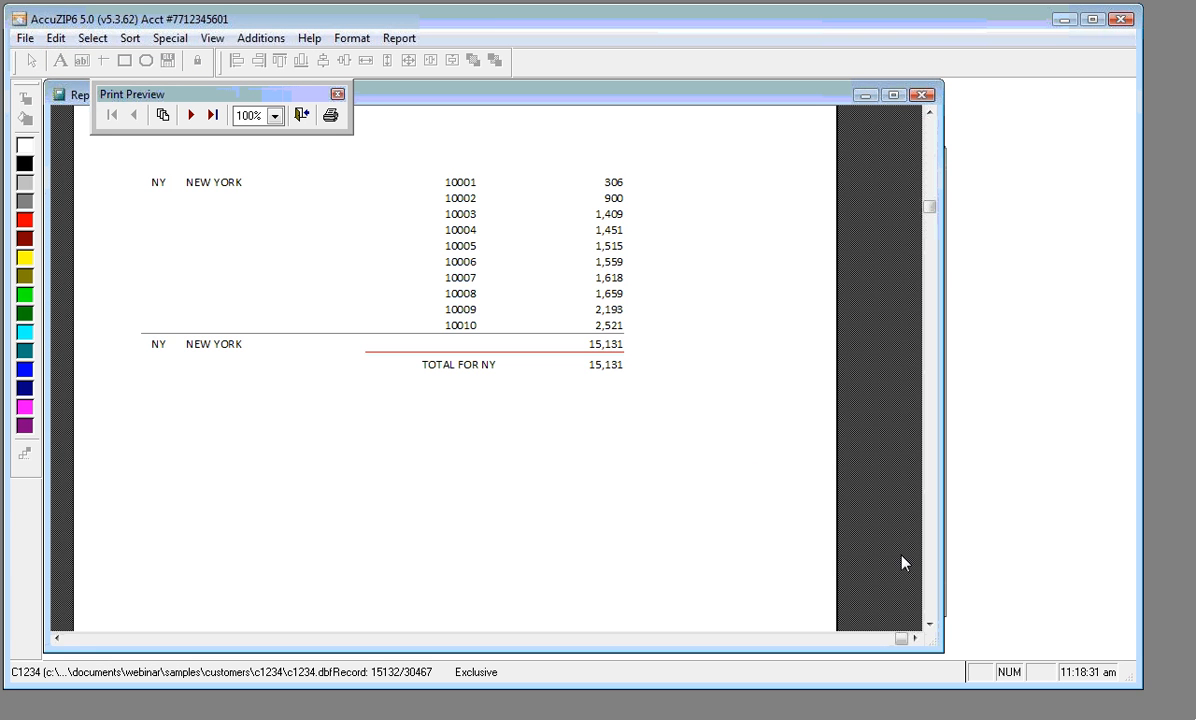
{"action": "left_click", "coordinate": [933, 588]}
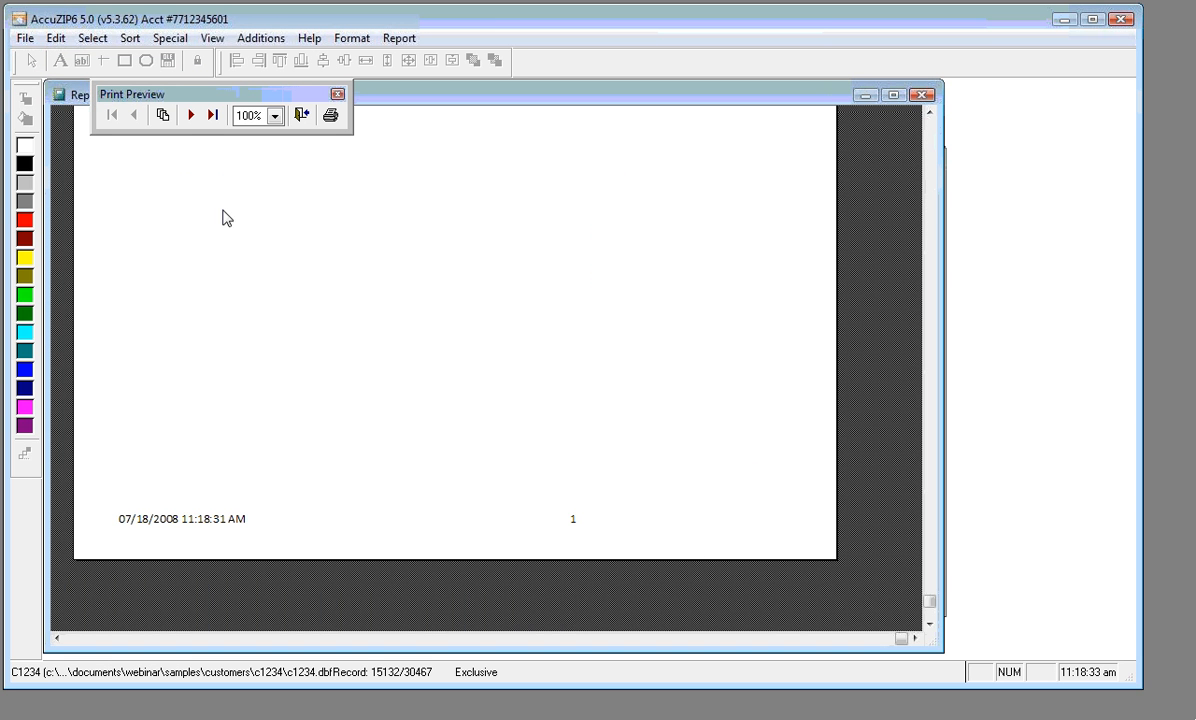
{"action": "left_click", "coordinate": [191, 115]}
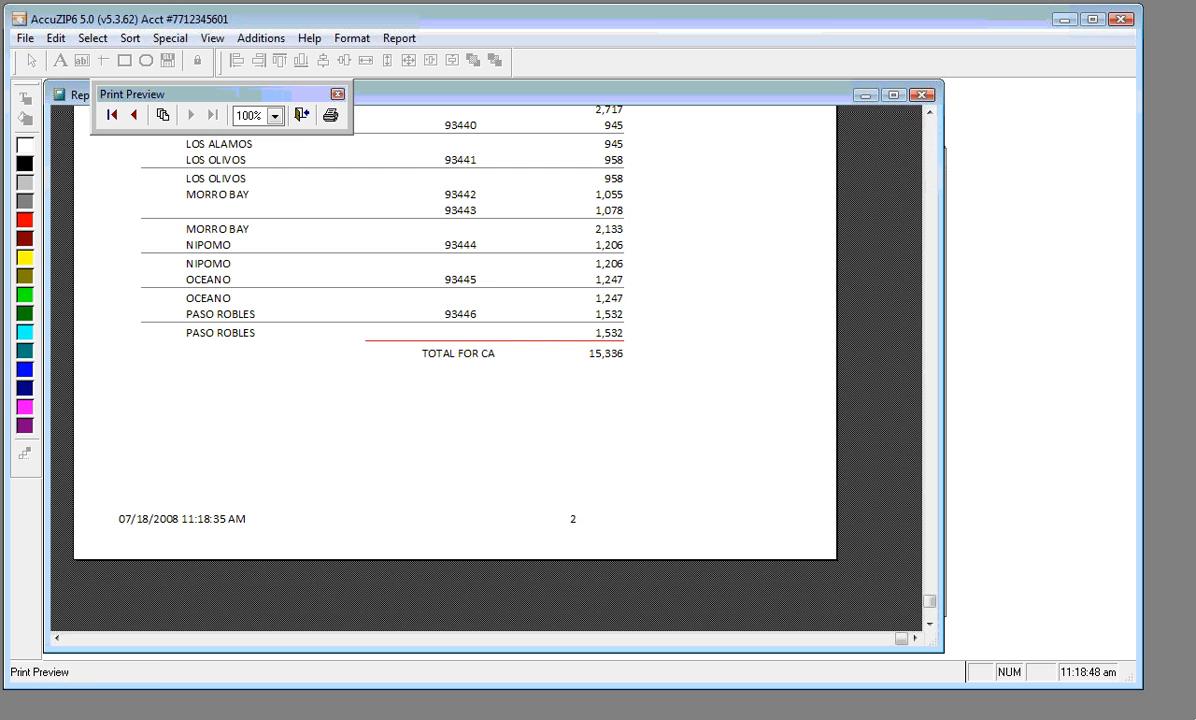
{"action": "left_click", "coordinate": [302, 116]}
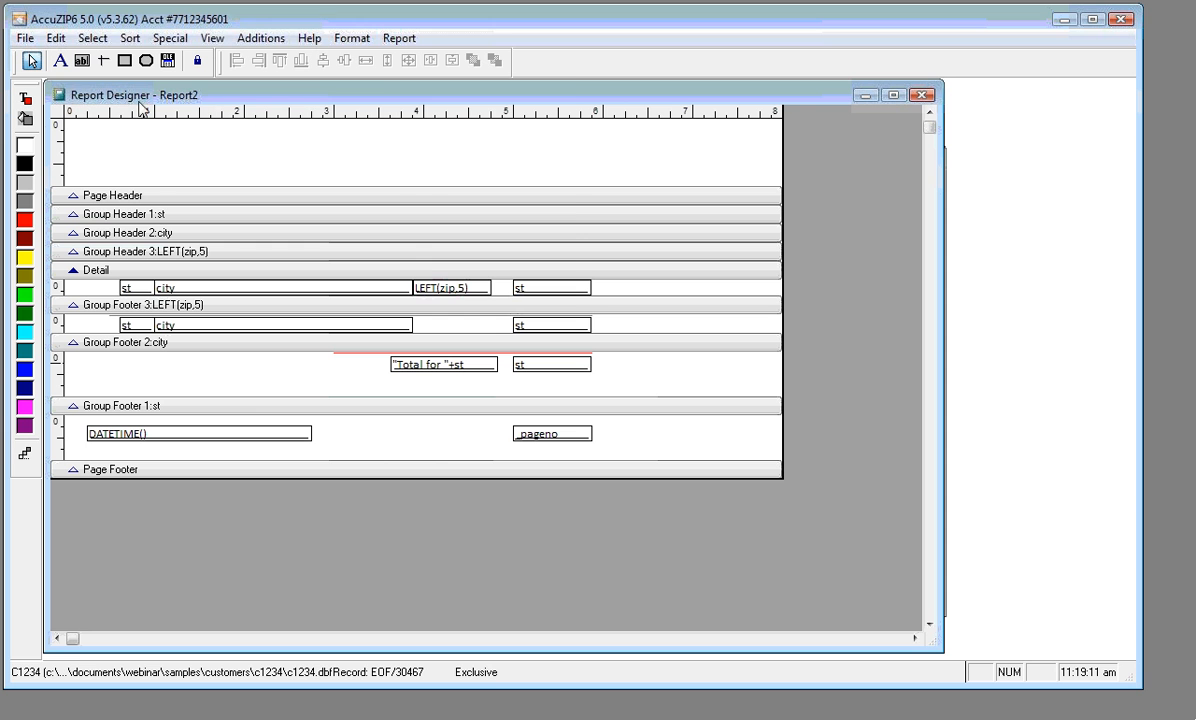
Turn on the report title band in Optional Bands
{"action": "left_click", "coordinate": [400, 39]}
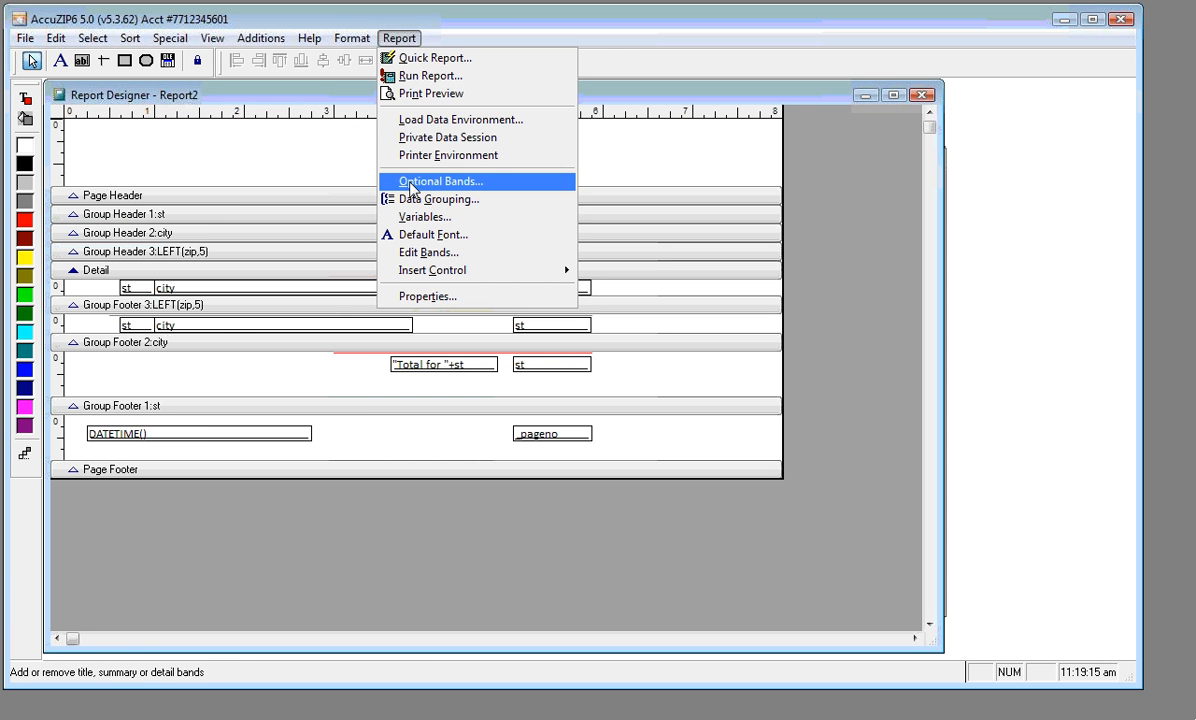
{"action": "left_click", "coordinate": [411, 181]}
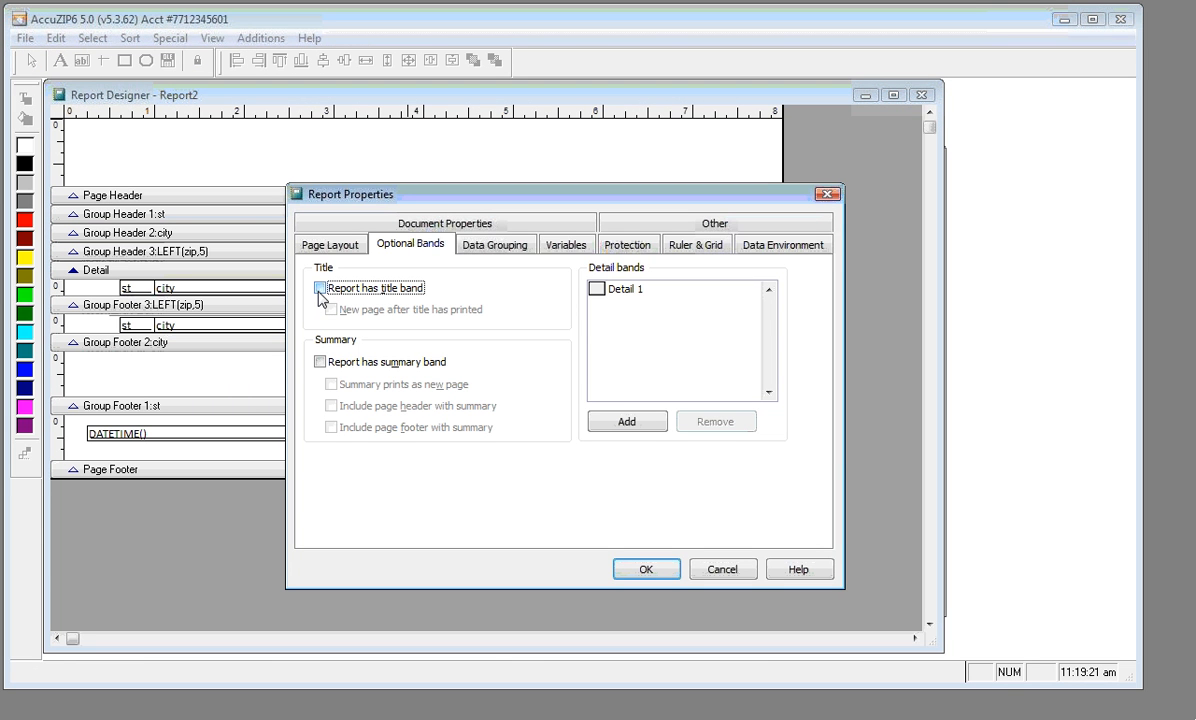
{"action": "left_click", "coordinate": [319, 290]}
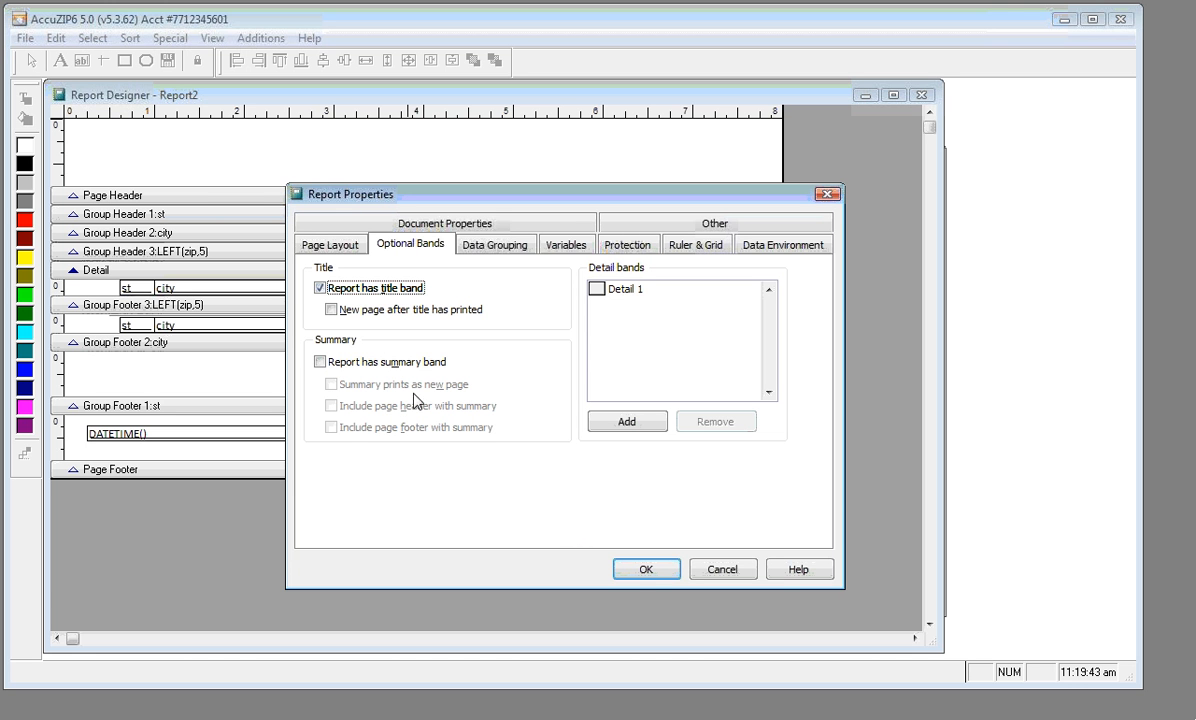
{"action": "left_click", "coordinate": [645, 569]}
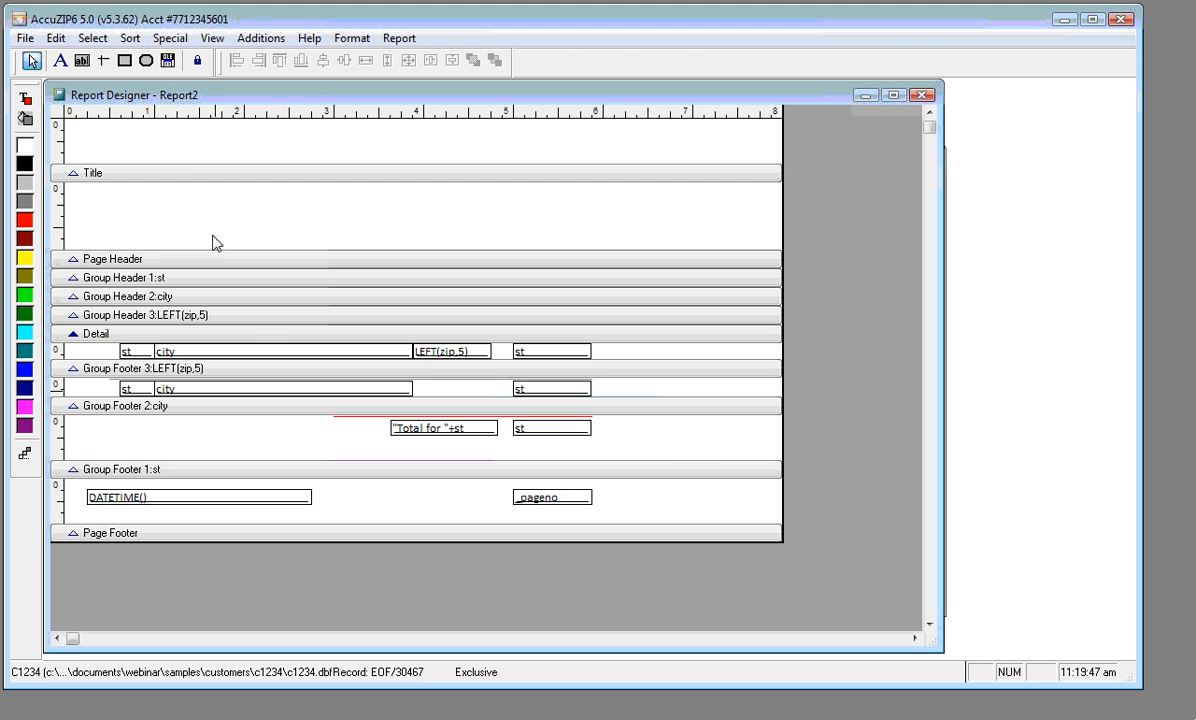
Set the Title band height to 3 inches
{"action": "double_click", "coordinate": [185, 171]}
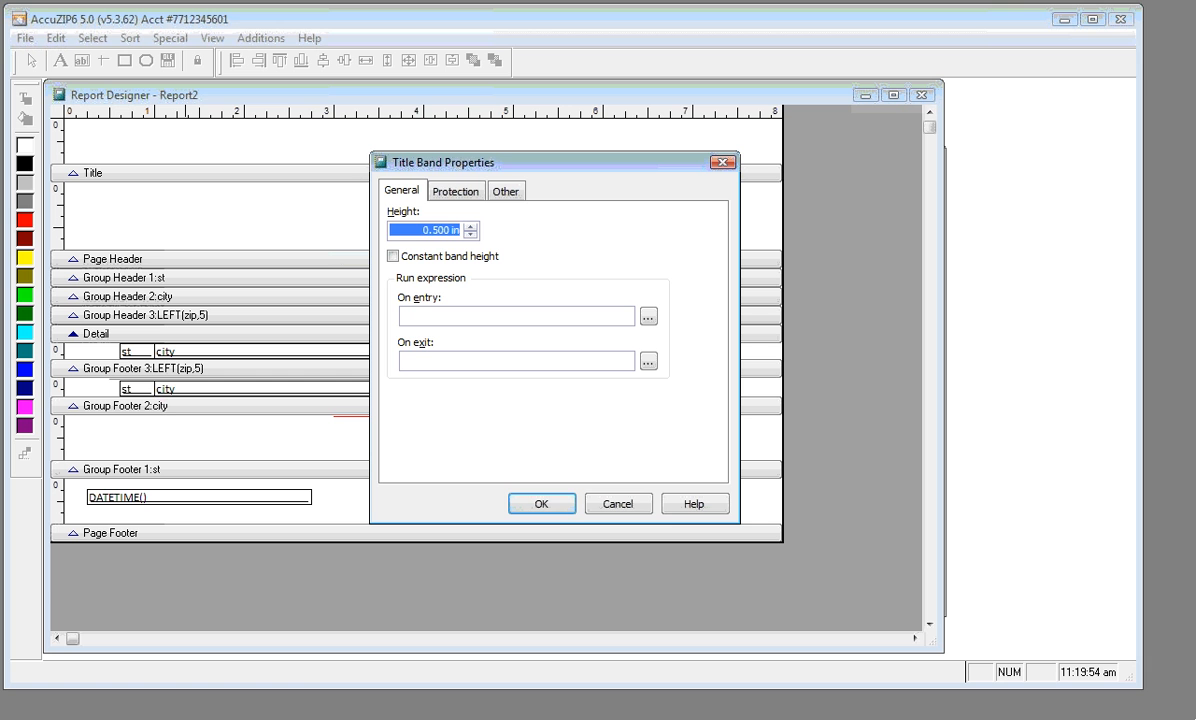
{"action": "type", "text": "3"}
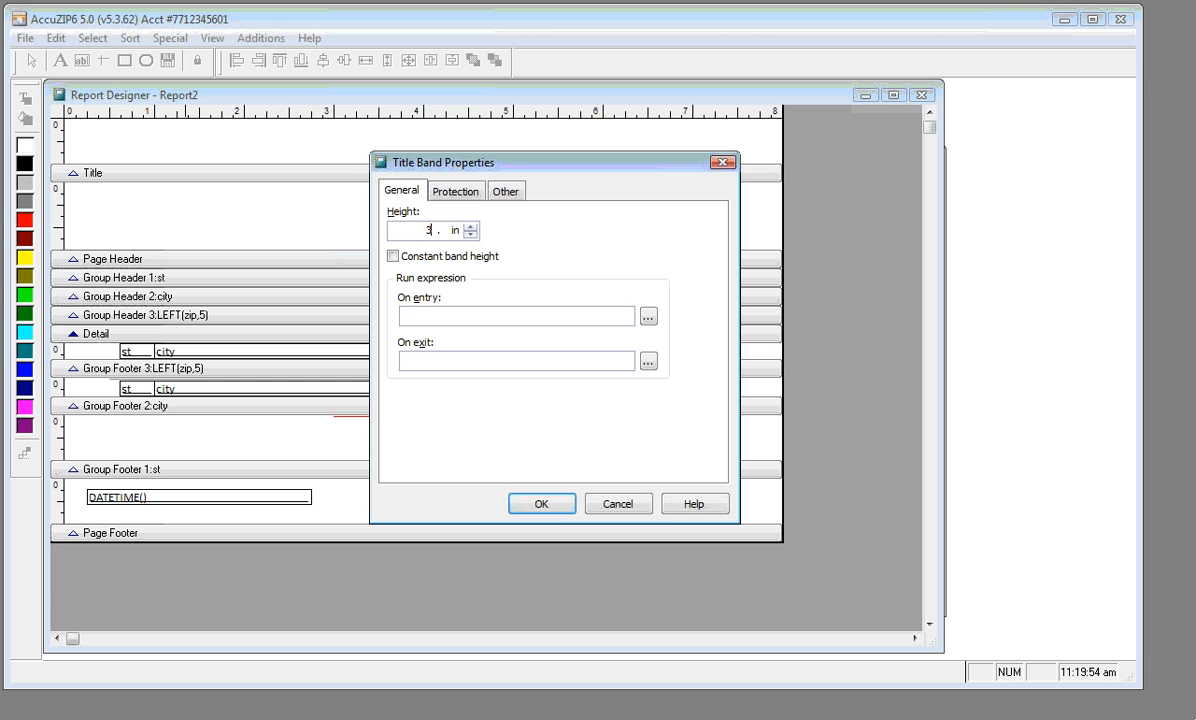
{"action": "left_click", "coordinate": [534, 503]}
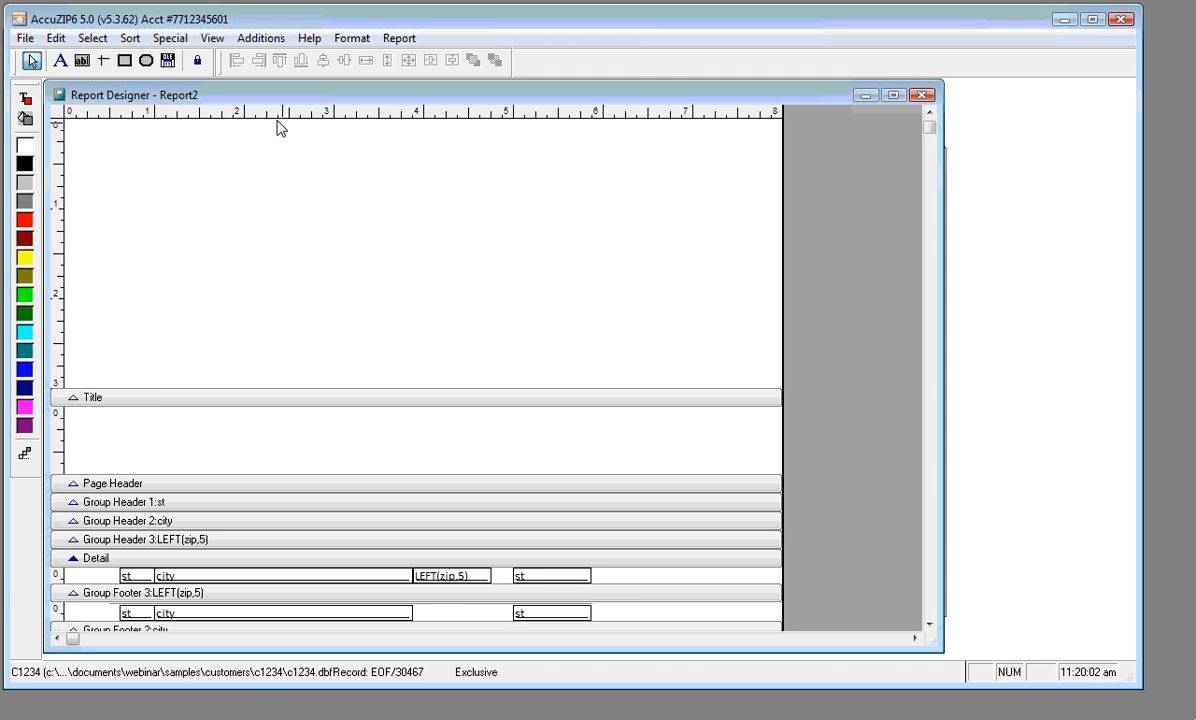
Draw a picture frame across the top of the Title band
{"action": "left_click", "coordinate": [168, 61]}
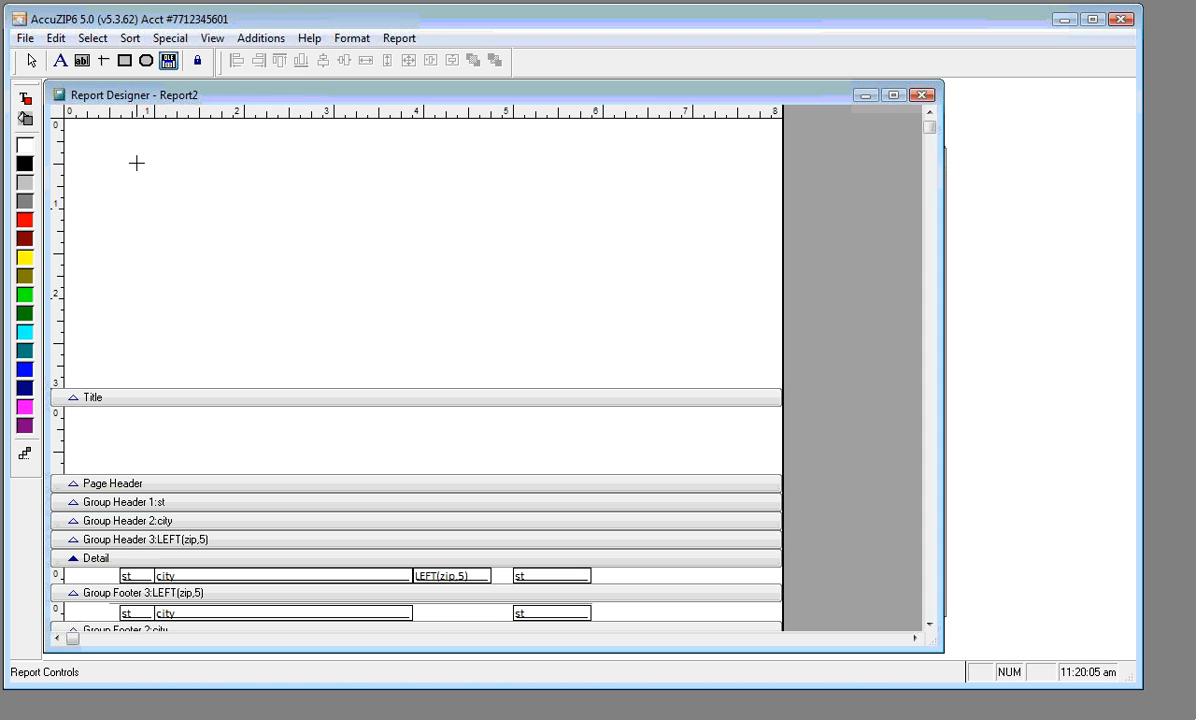
{"action": "mouse_move", "coordinate": [136, 162]}
{"action": "left_mouse_down"}
{"action": "mouse_move", "coordinate": [593, 211]}
{"action": "mouse_move", "coordinate": [674, 254]}
{"action": "left_mouse_up"}
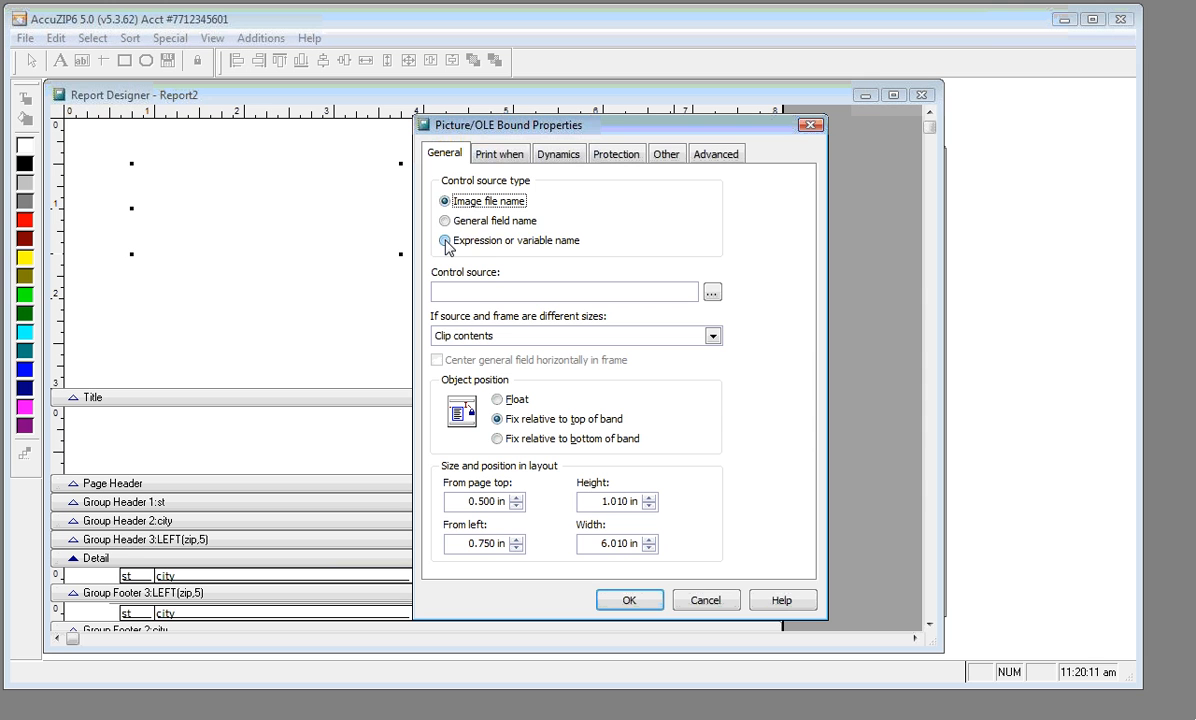
{"action": "left_click", "coordinate": [446, 243]}
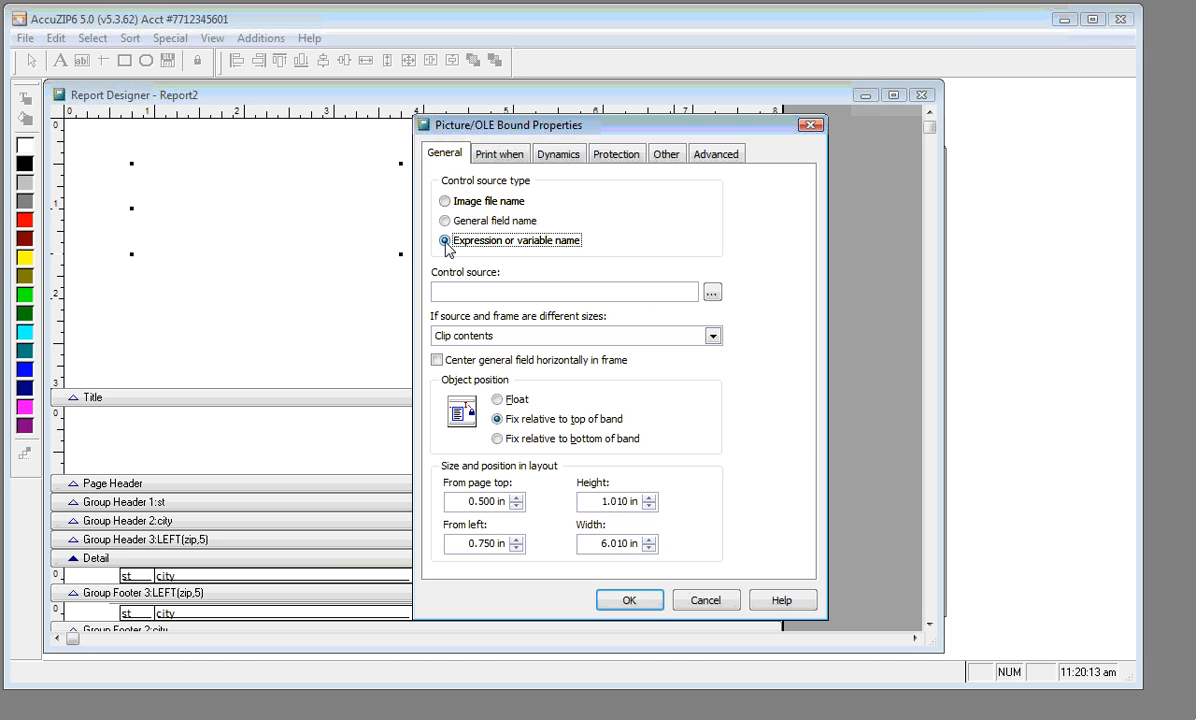
{"action": "left_click", "coordinate": [712, 293]}
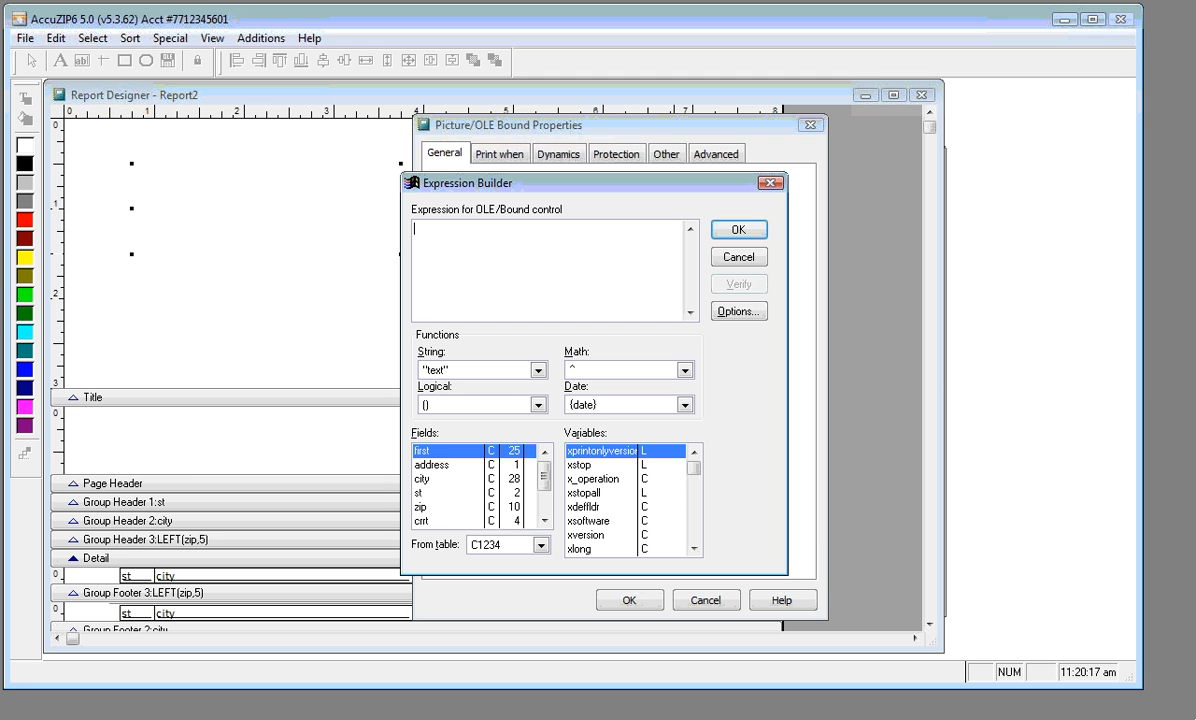
{"action": "left_click", "coordinate": [720, 262]}
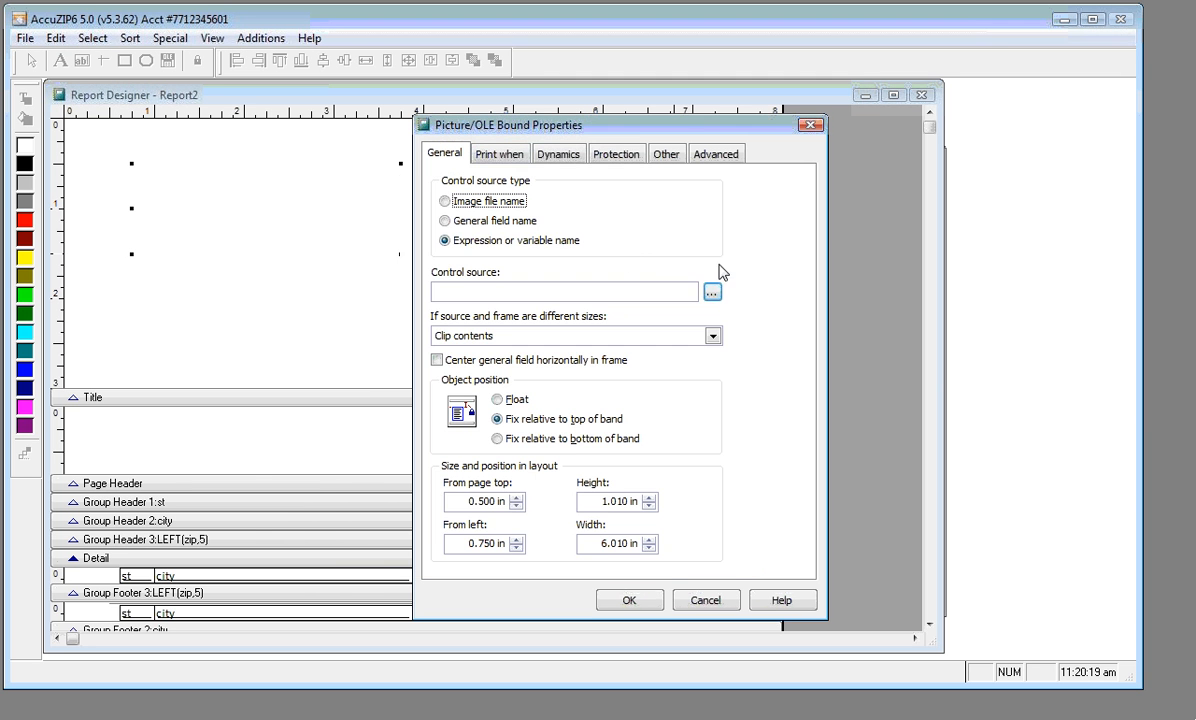
{"action": "left_click", "coordinate": [508, 239]}
{"action": "left_click", "coordinate": [710, 291]}
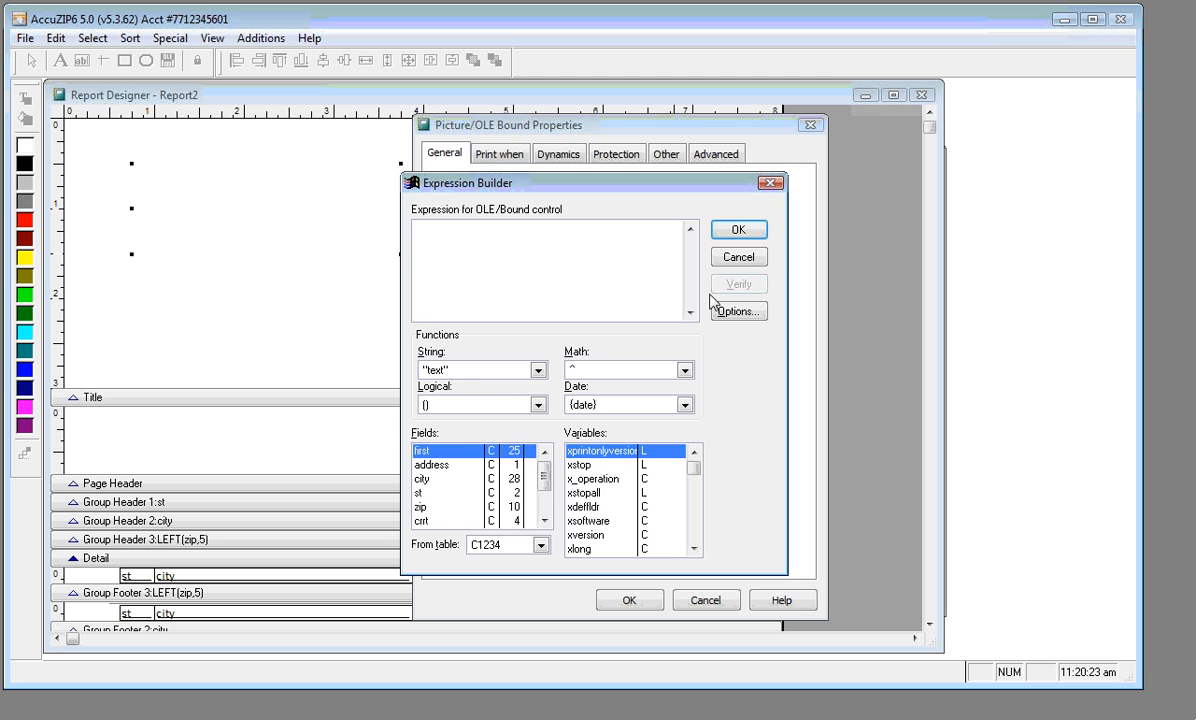
{"action": "left_click", "coordinate": [739, 257]}
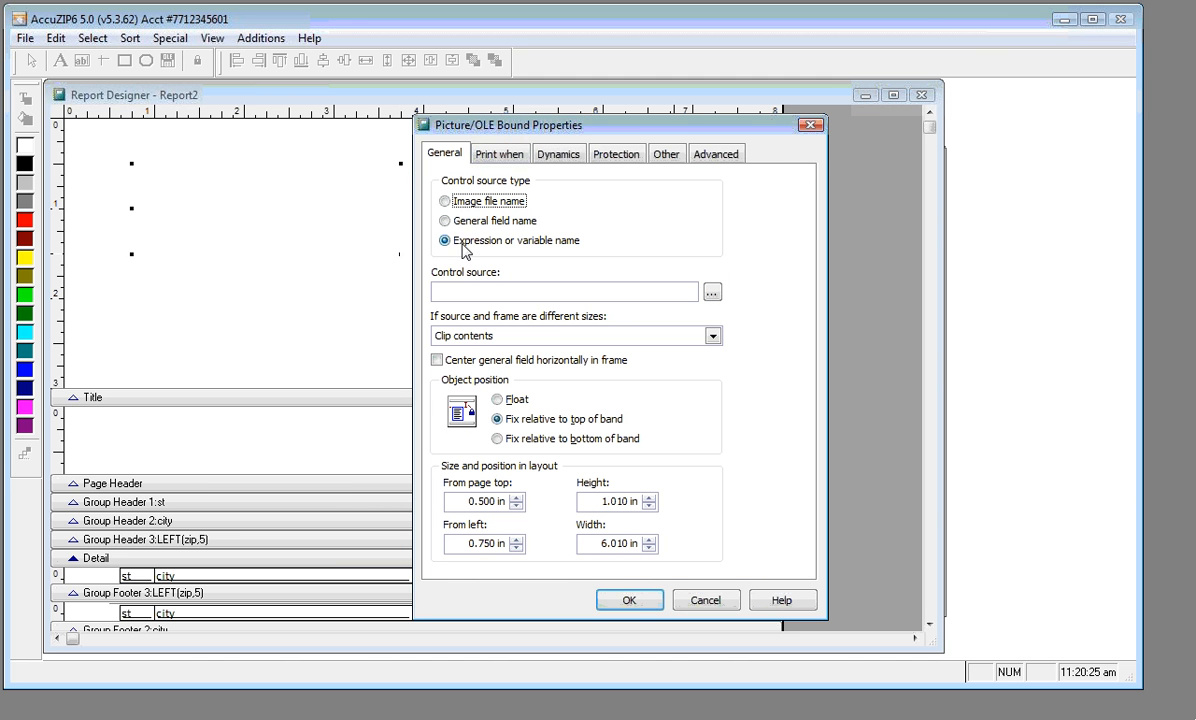
Load the Corporate logo from Documents/Webinar/Samples/Logos, scaled to retain its shape
{"action": "left_click", "coordinate": [446, 203]}
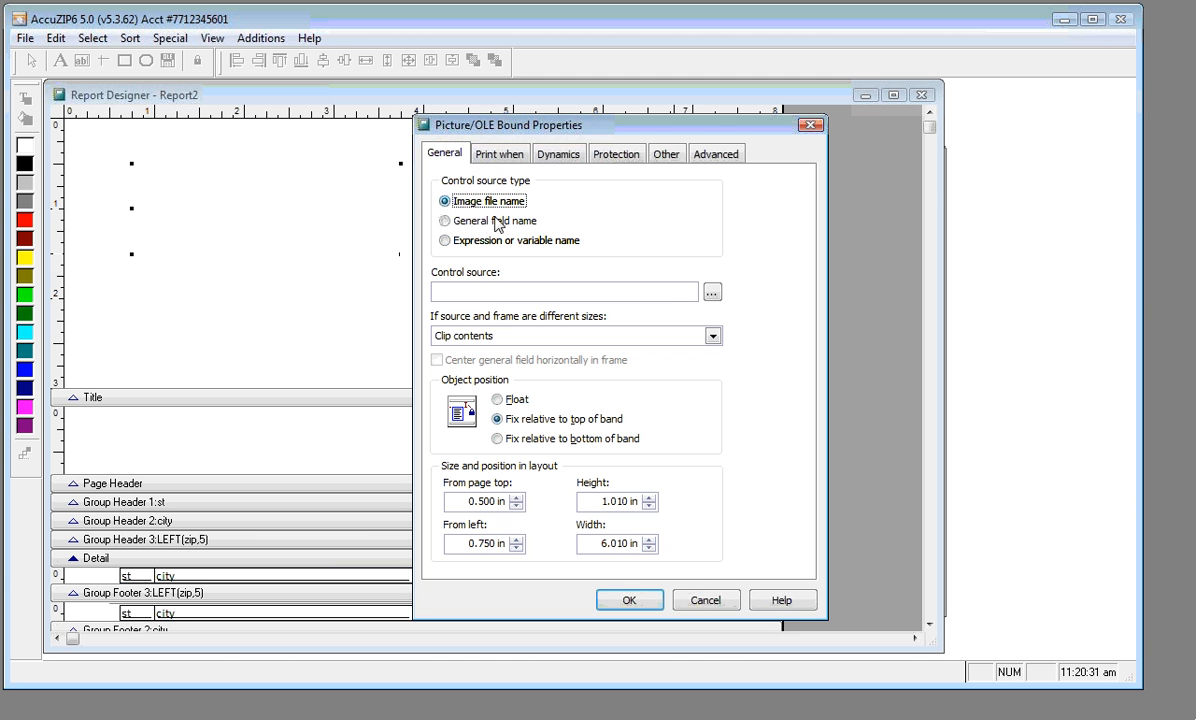
{"action": "left_click", "coordinate": [712, 294]}
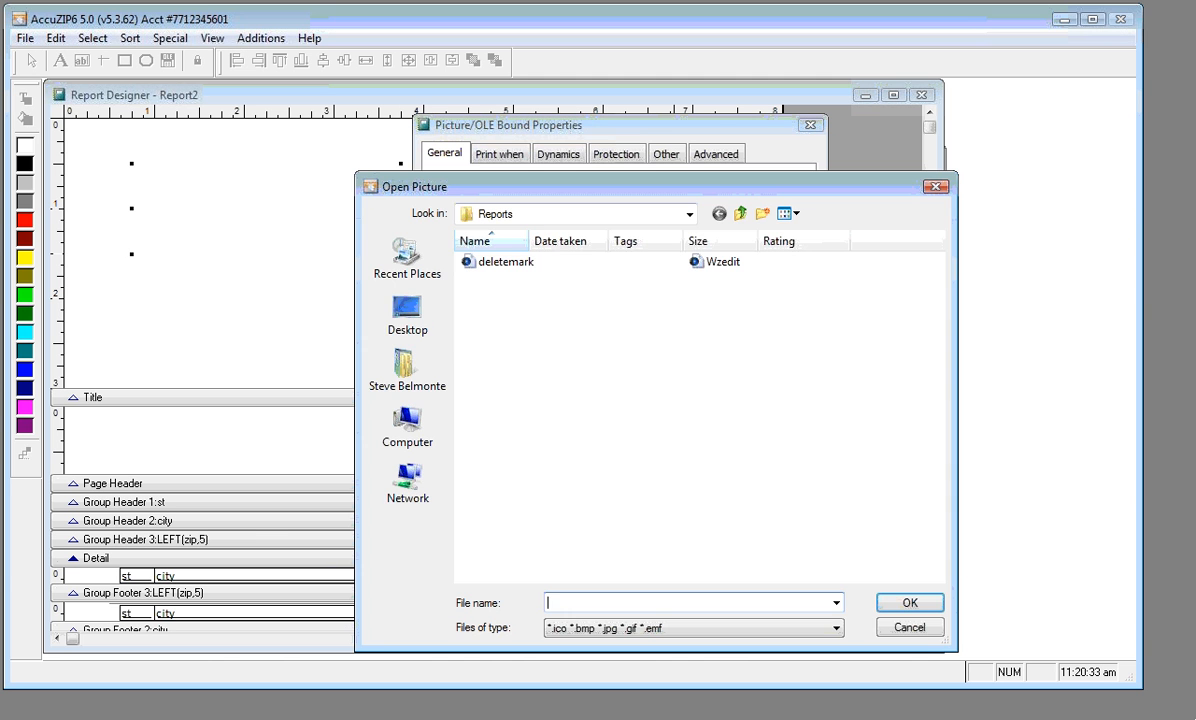
{"action": "left_click", "coordinate": [407, 368]}
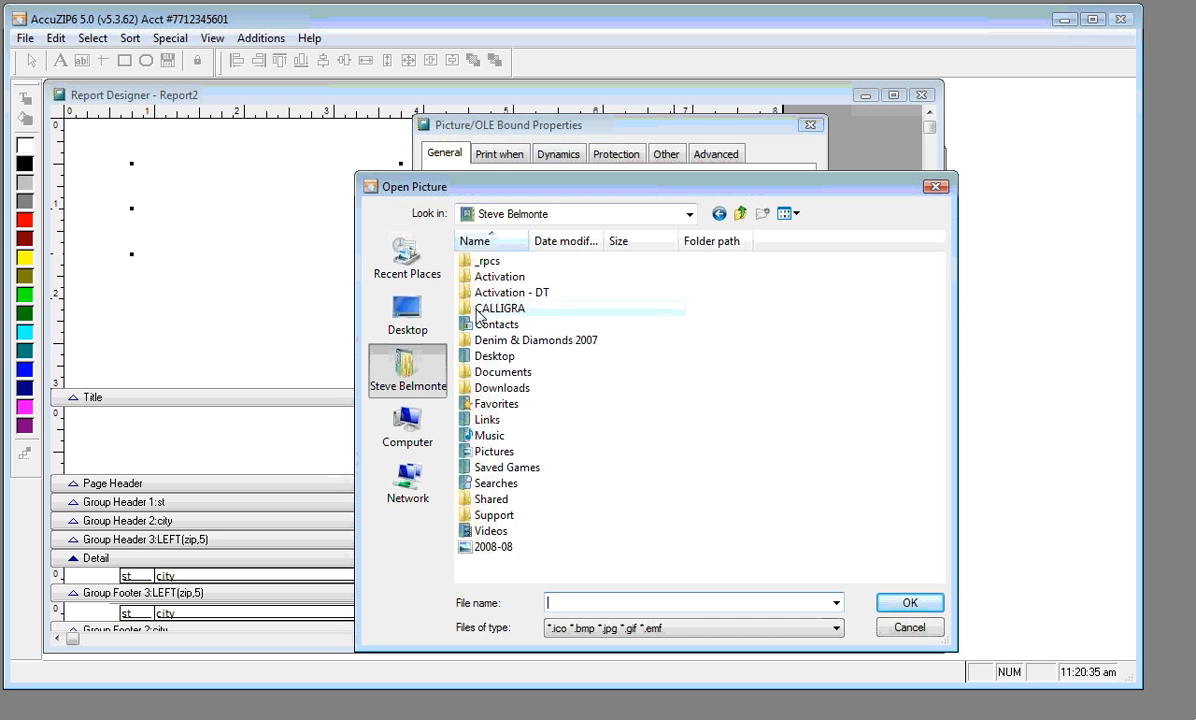
{"action": "double_click", "coordinate": [482, 372]}
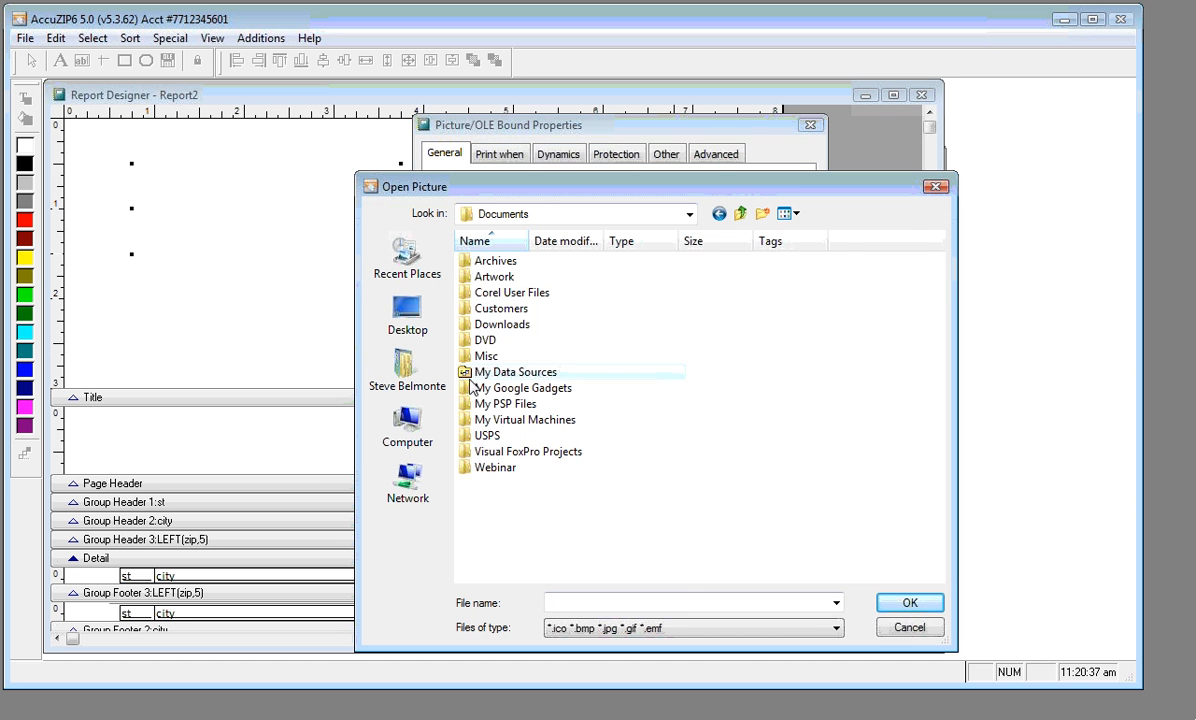
{"action": "double_click", "coordinate": [475, 469]}
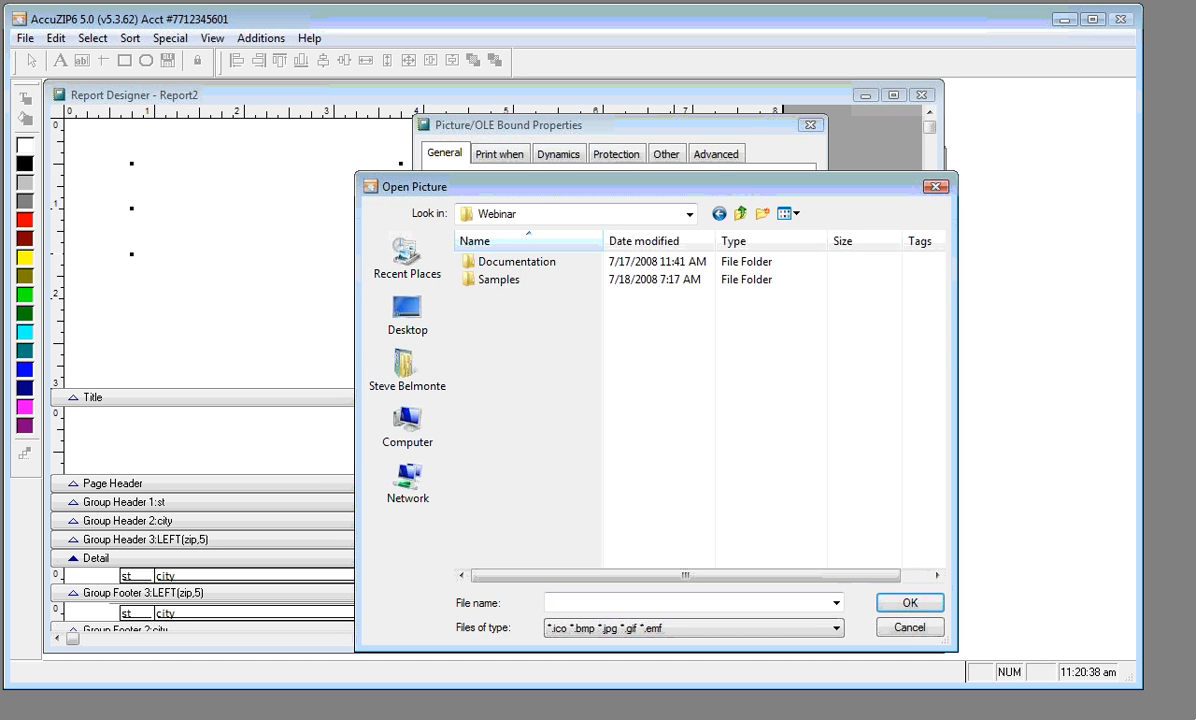
{"action": "double_click", "coordinate": [478, 283]}
{"action": "double_click", "coordinate": [490, 280]}
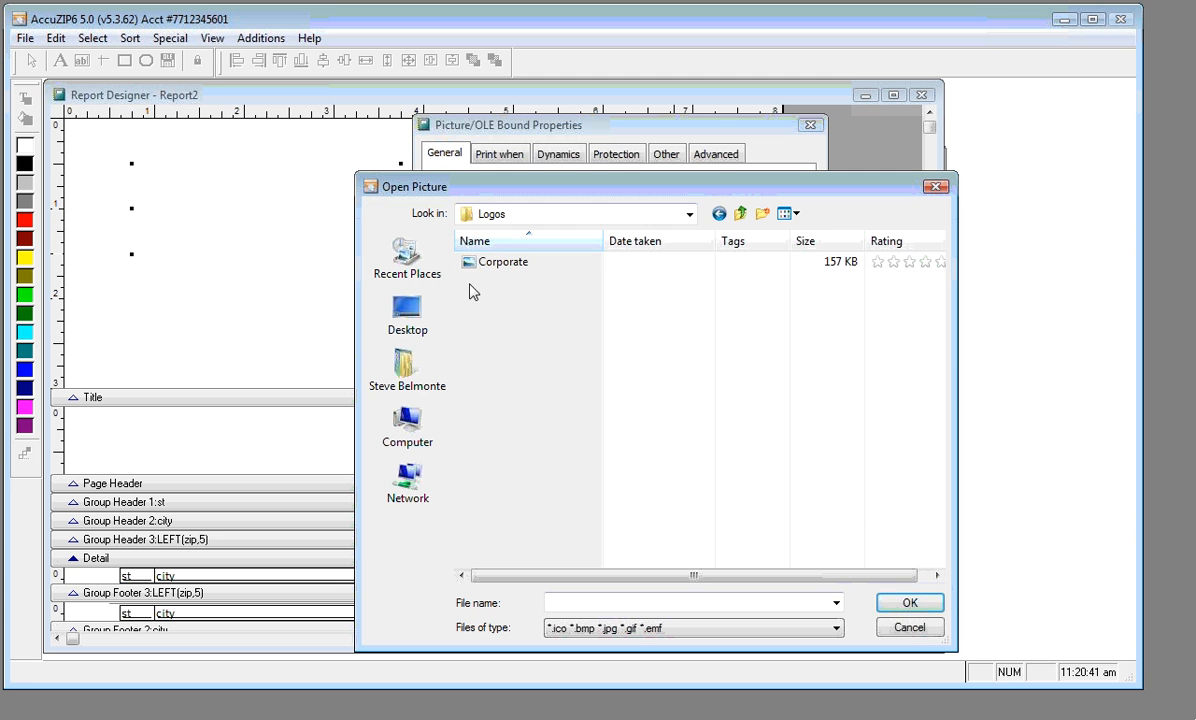
{"action": "left_click", "coordinate": [472, 268]}
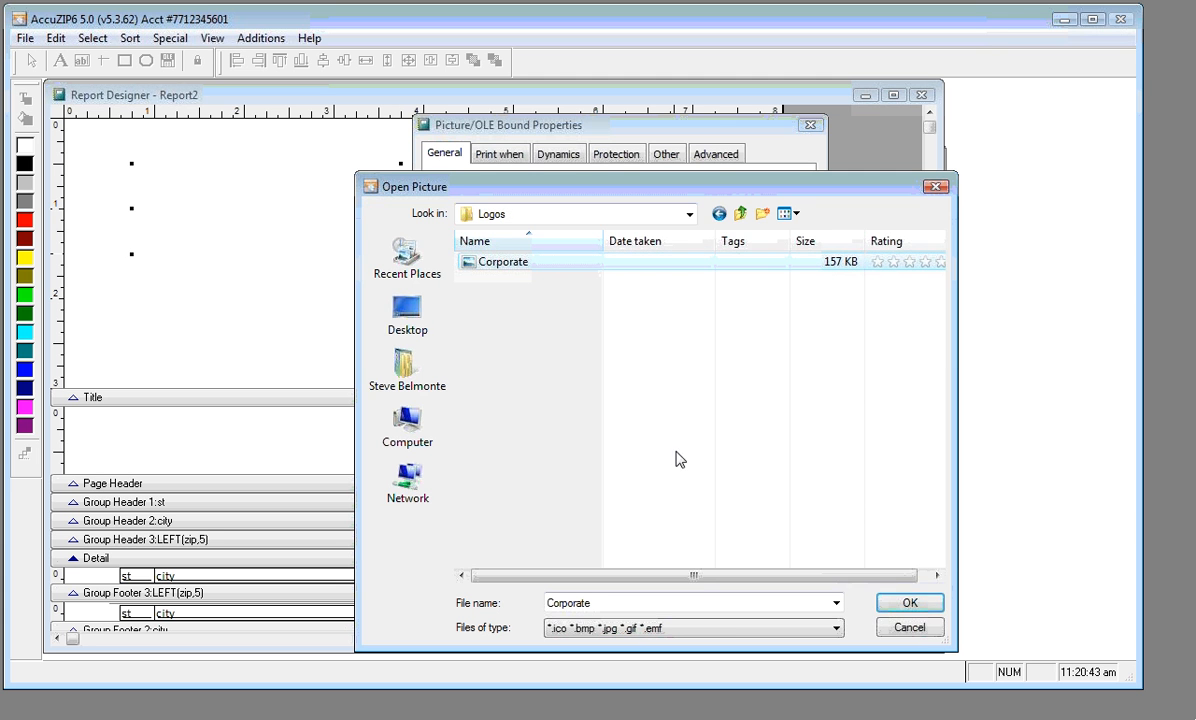
{"action": "left_click", "coordinate": [893, 607]}
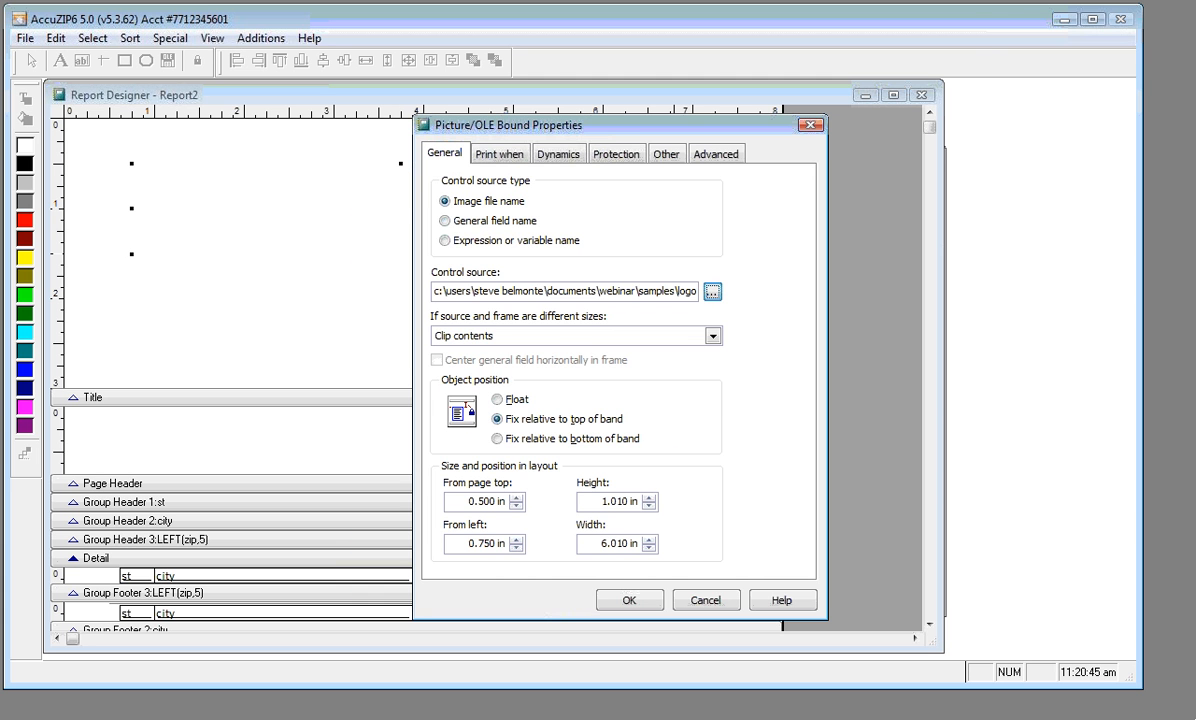
{"action": "left_click", "coordinate": [520, 334]}
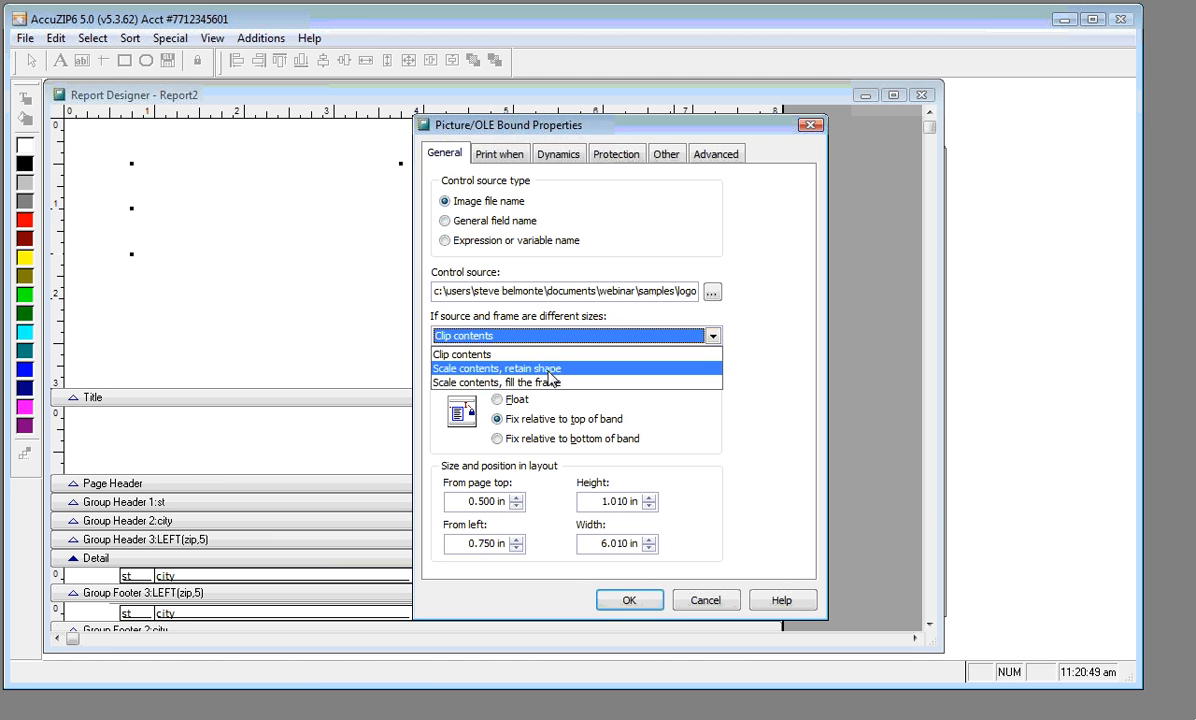
{"action": "left_click", "coordinate": [549, 369]}
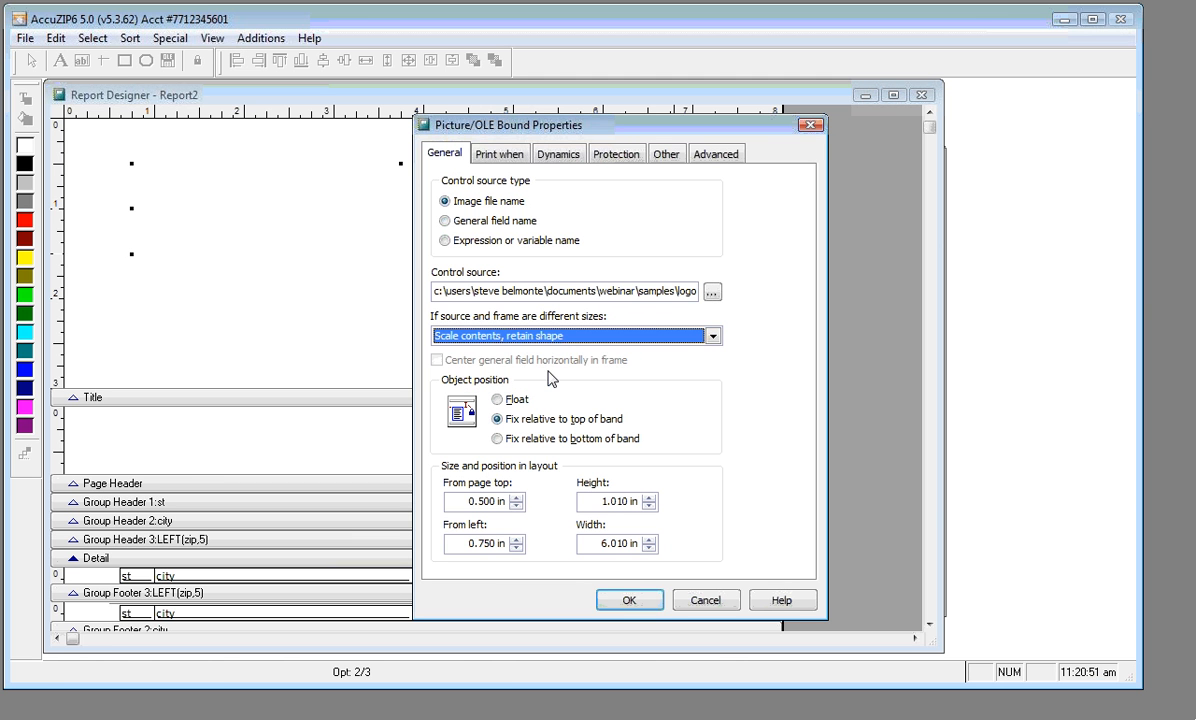
{"action": "left_click", "coordinate": [624, 600]}
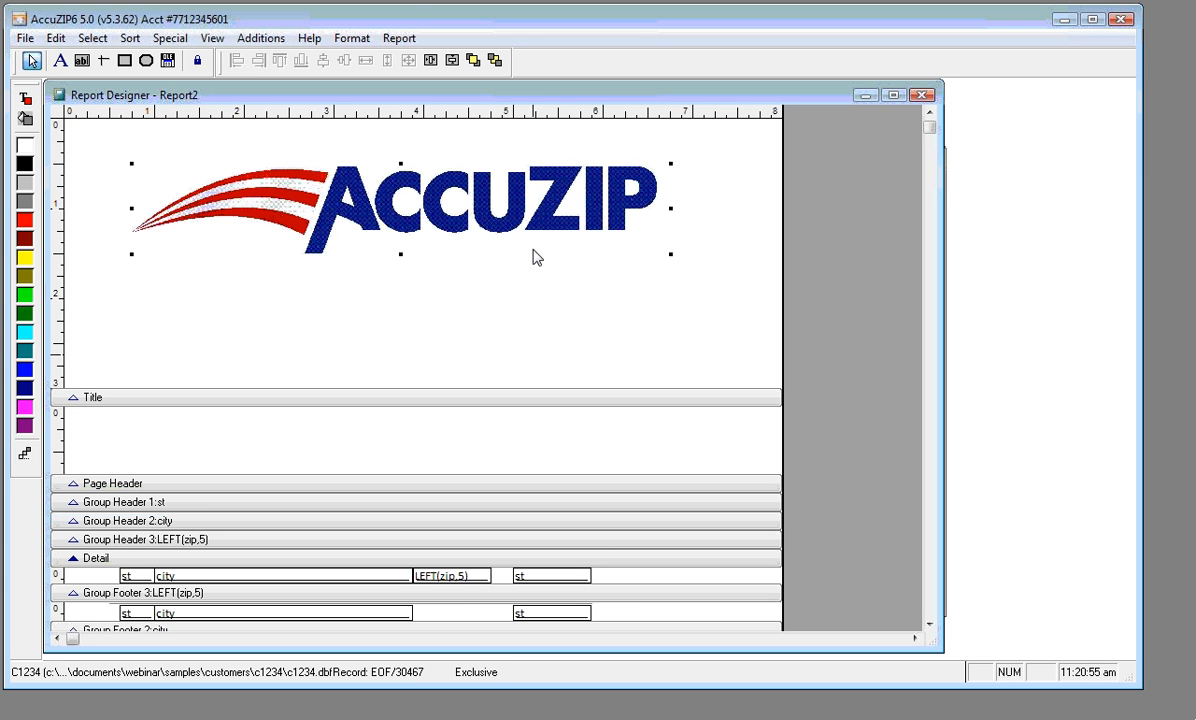
Shrink the logo frame to fit the image and centre it horizontally
{"action": "left_click_drag", "start_coordinate": [671, 254], "coordinate": [378, 213]}
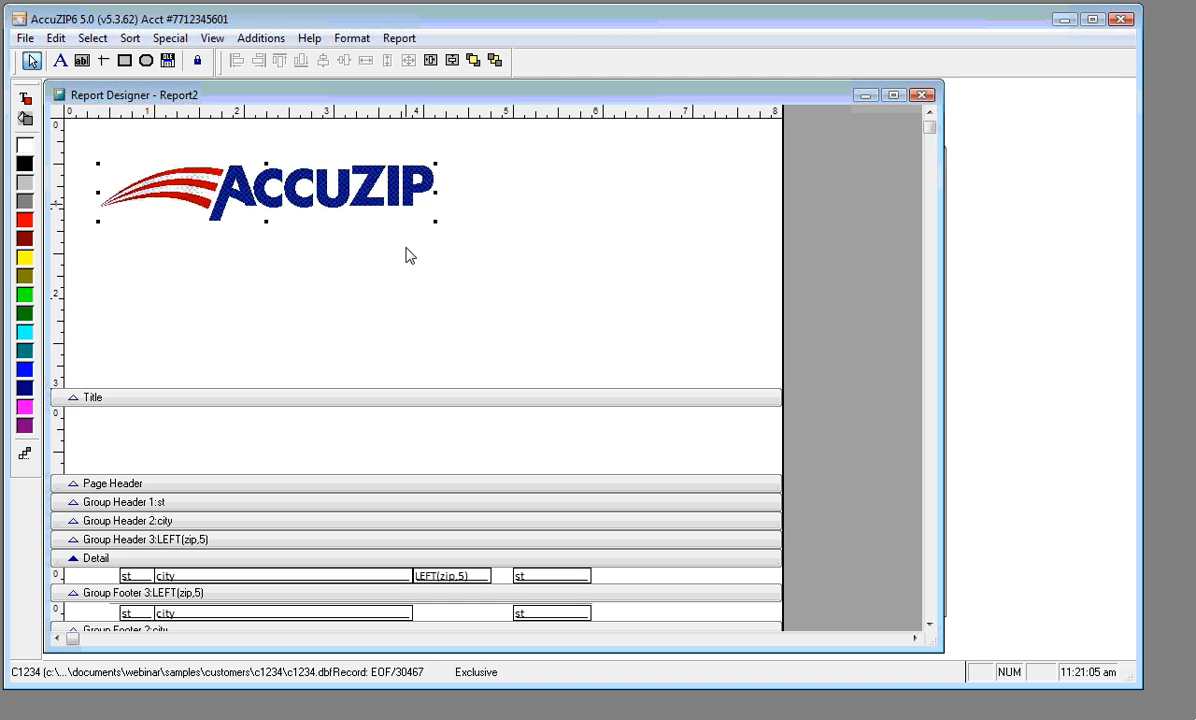
{"action": "left_click", "coordinate": [429, 61]}
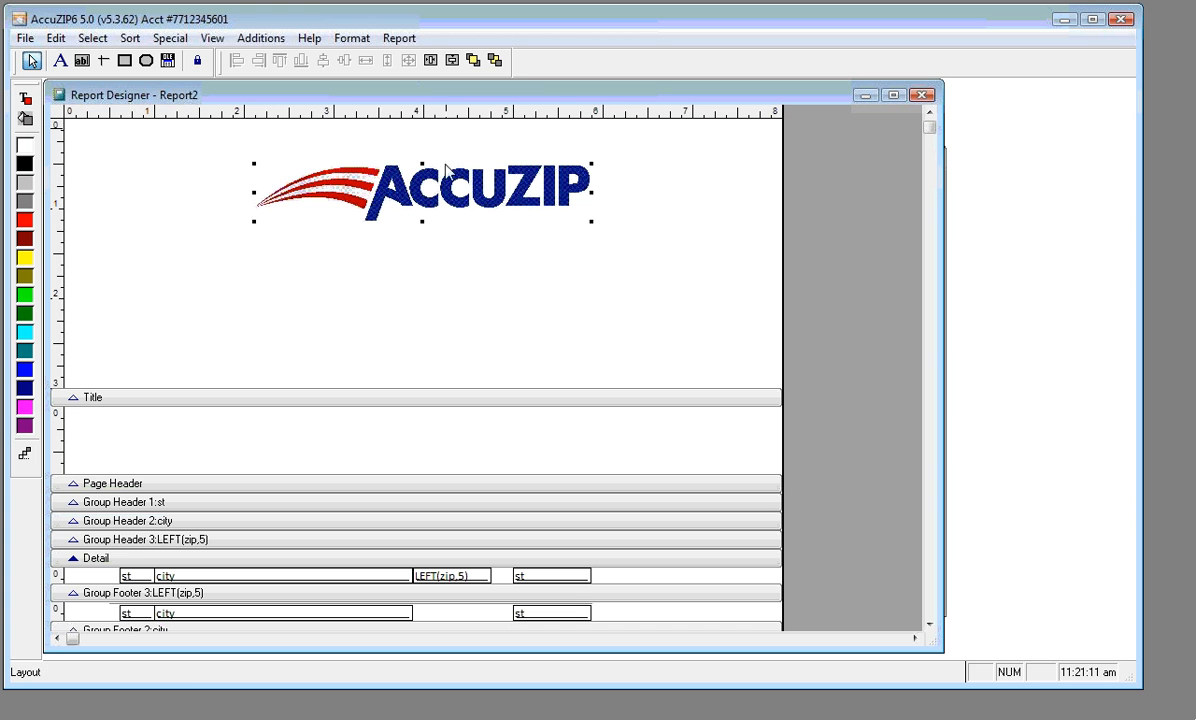
{"action": "left_click", "coordinate": [430, 285]}
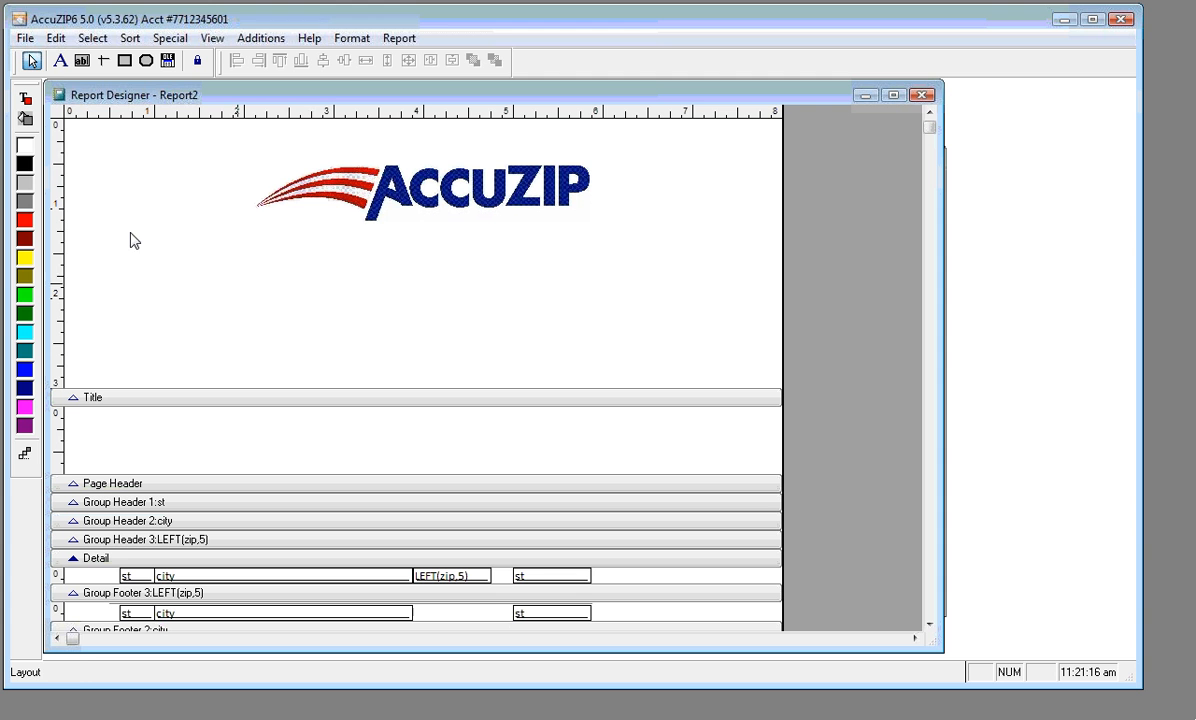
Add a label below the logo with the company's postal address
{"action": "left_click", "coordinate": [58, 62]}
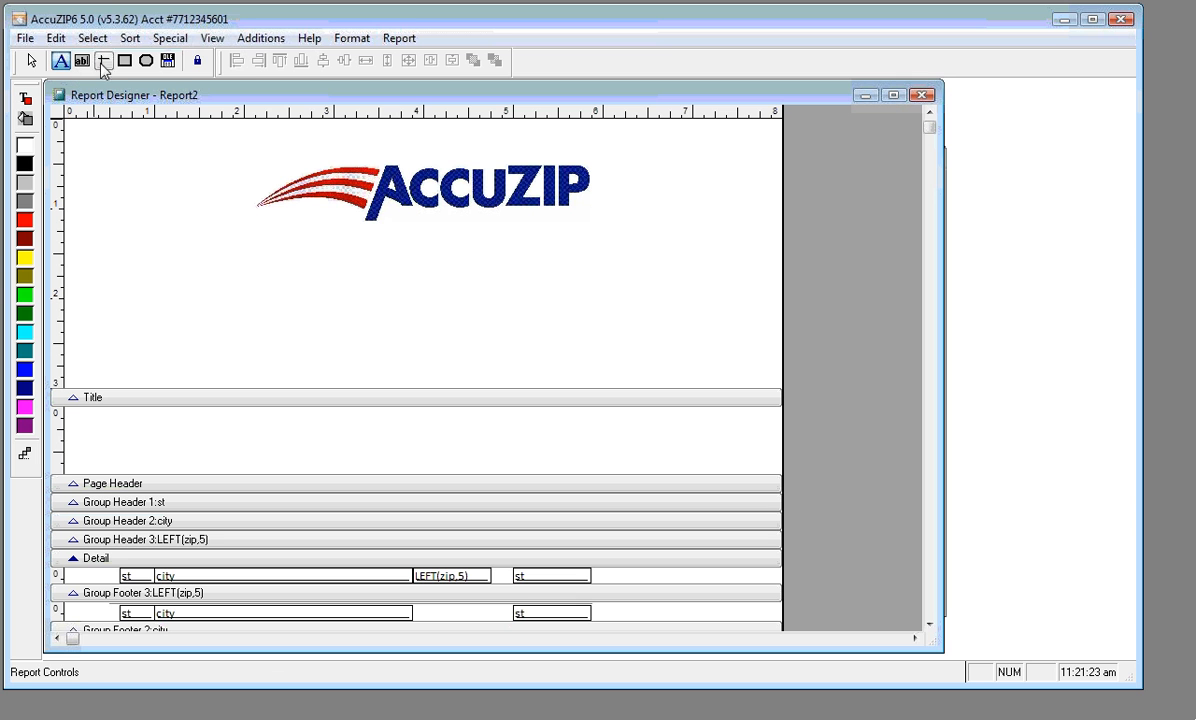
{"action": "left_click", "coordinate": [197, 62]}
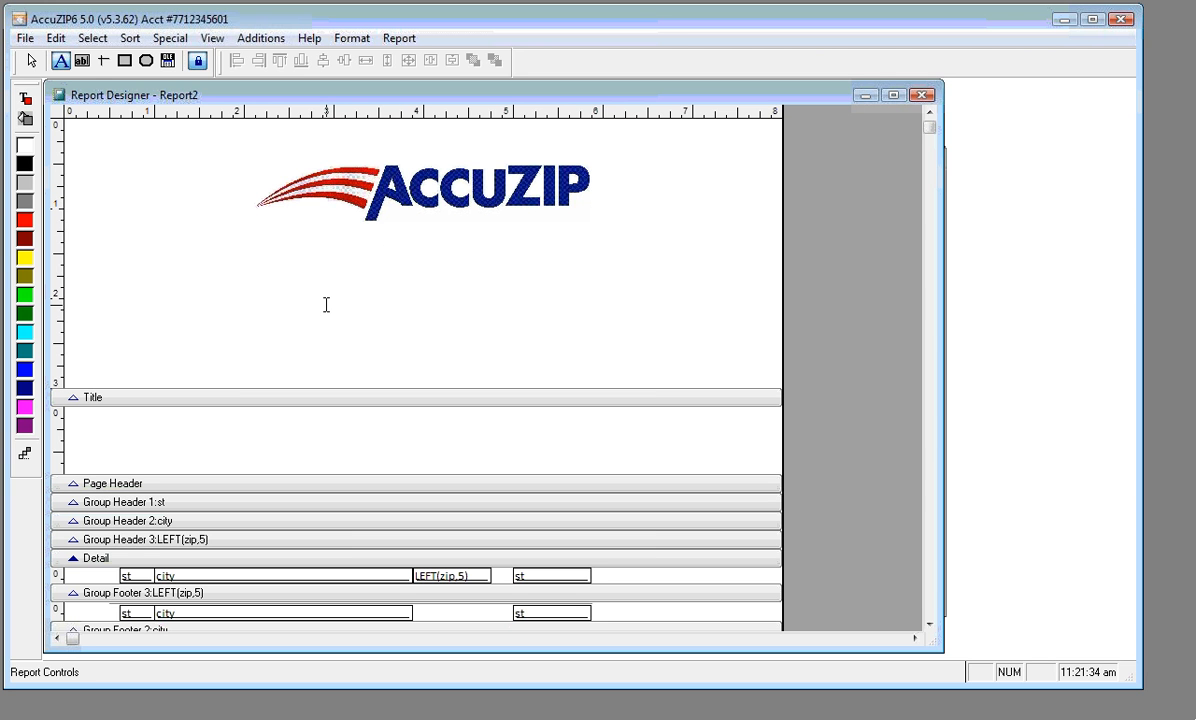
{"action": "type", "text": "3"}
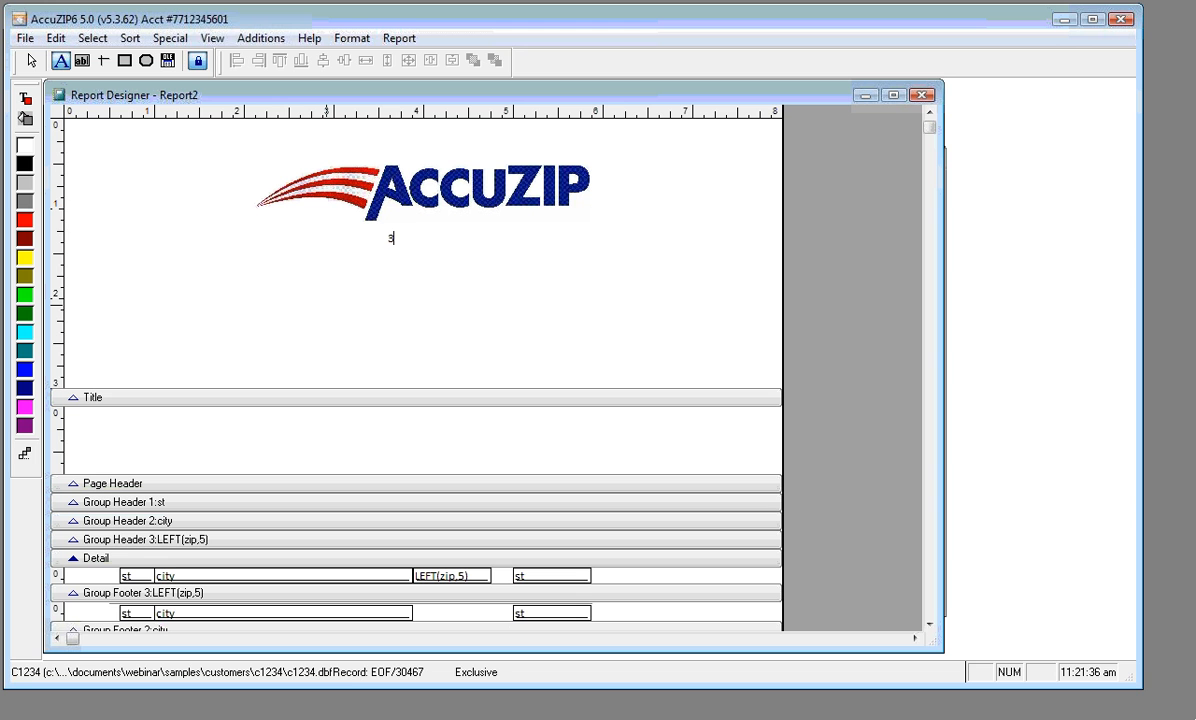
{"action": "type", "text": "216 El Camino Real, Atascadero C"}
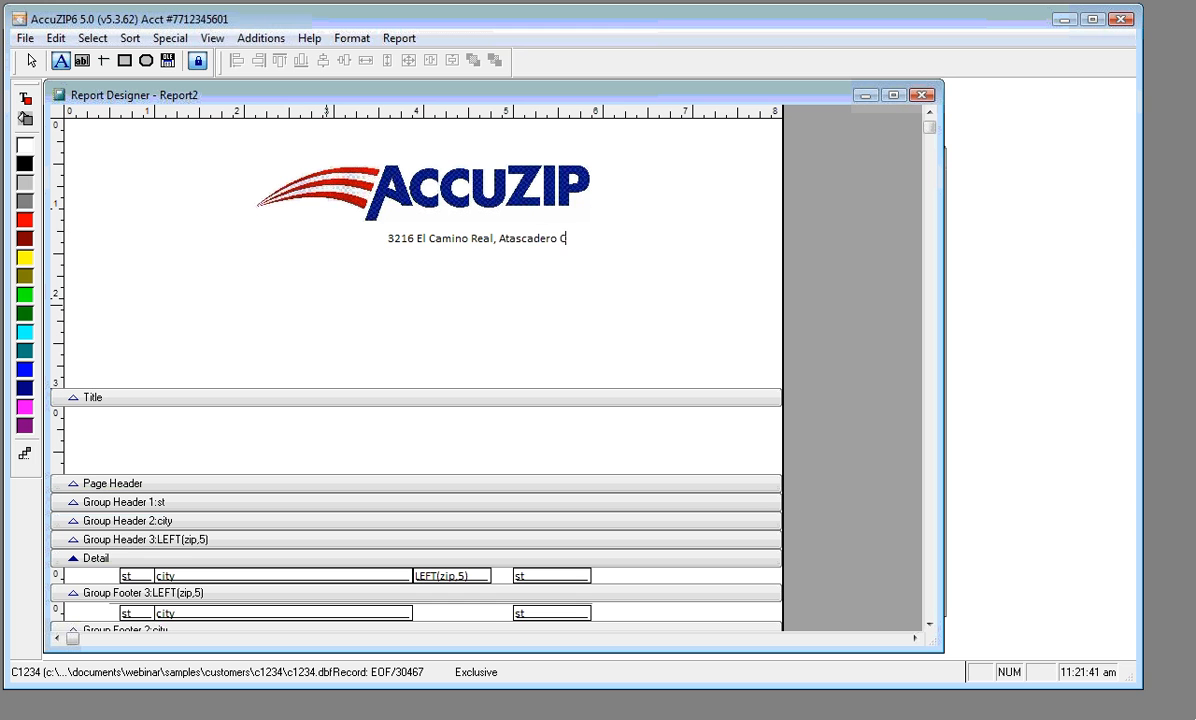
{"action": "type", "text": "A 93422-2500"}
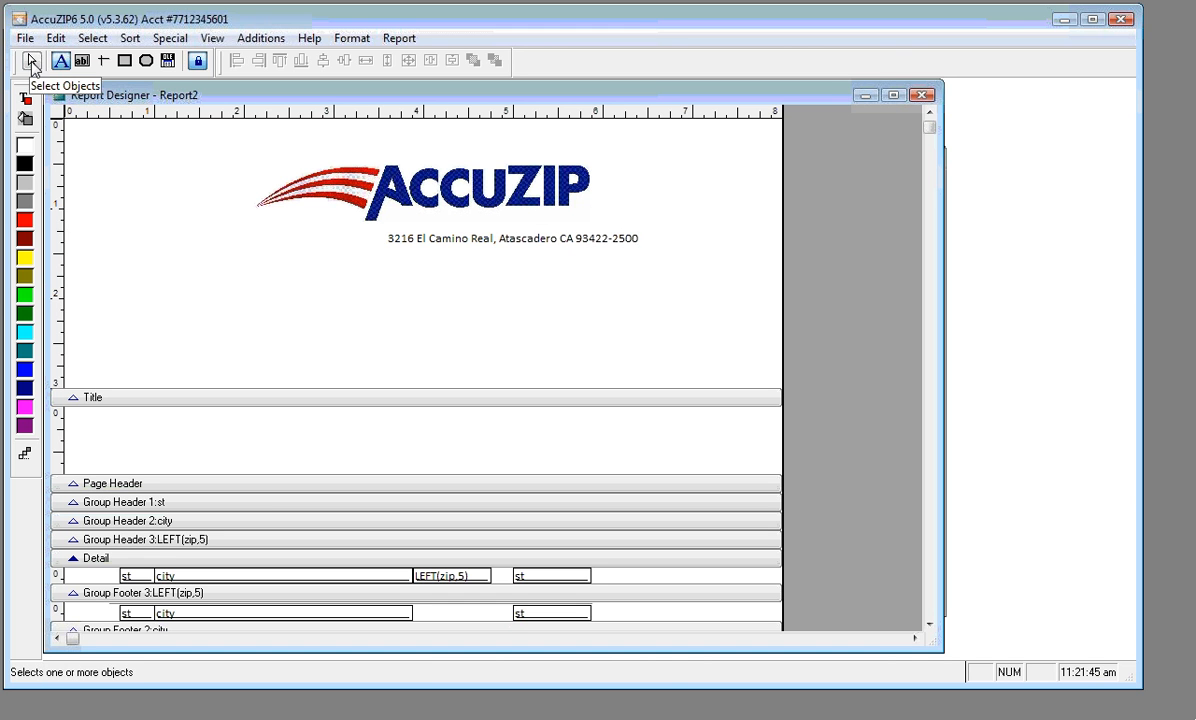
{"action": "left_click", "coordinate": [289, 268]}
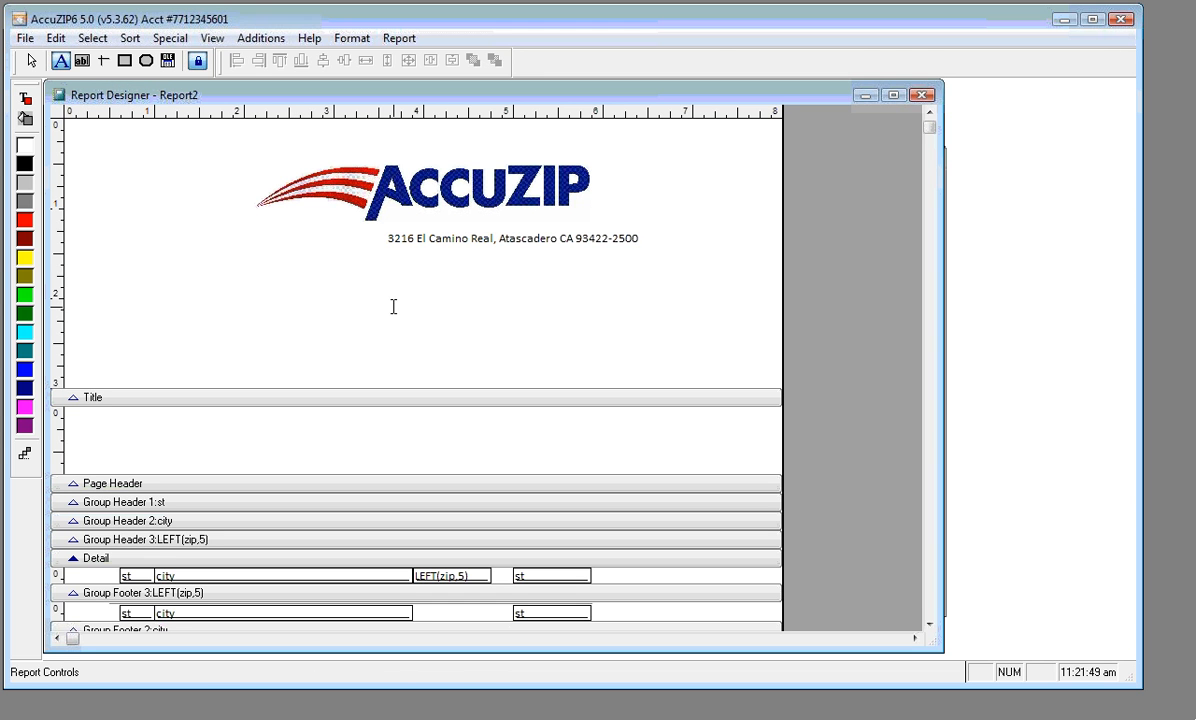
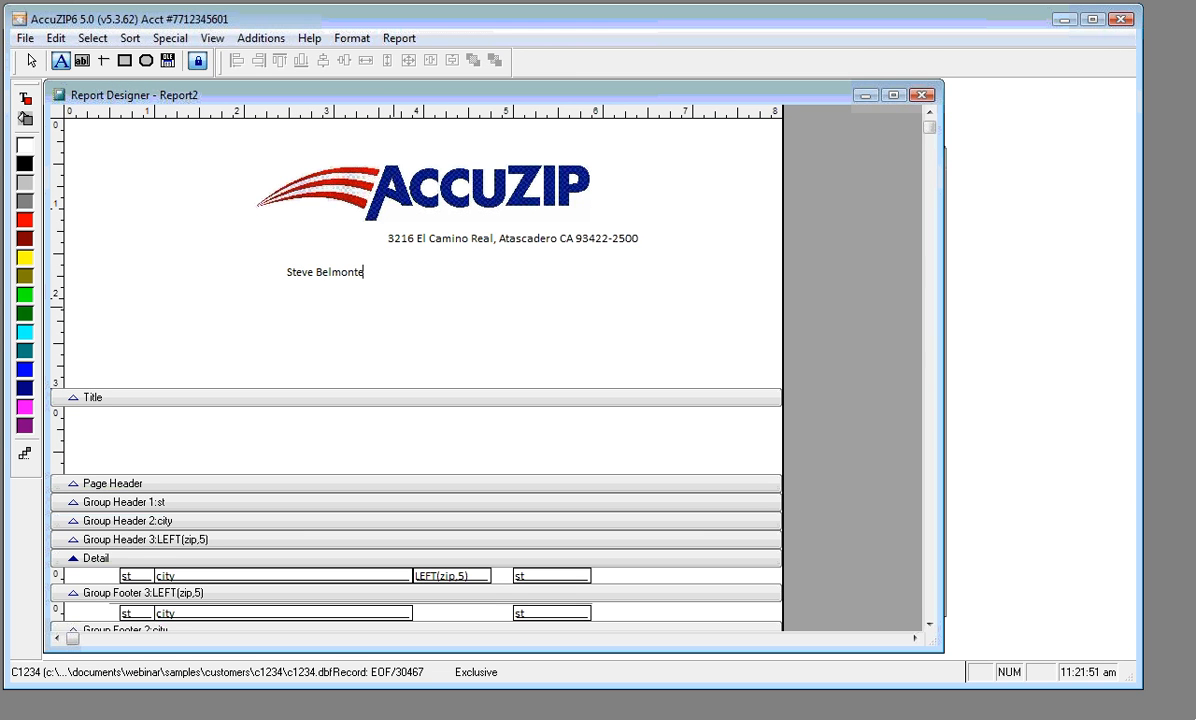
{"action": "key", "text": "Return"}
{"action": "type", "text": "President"}
{"action": "key", "text": "Return"}
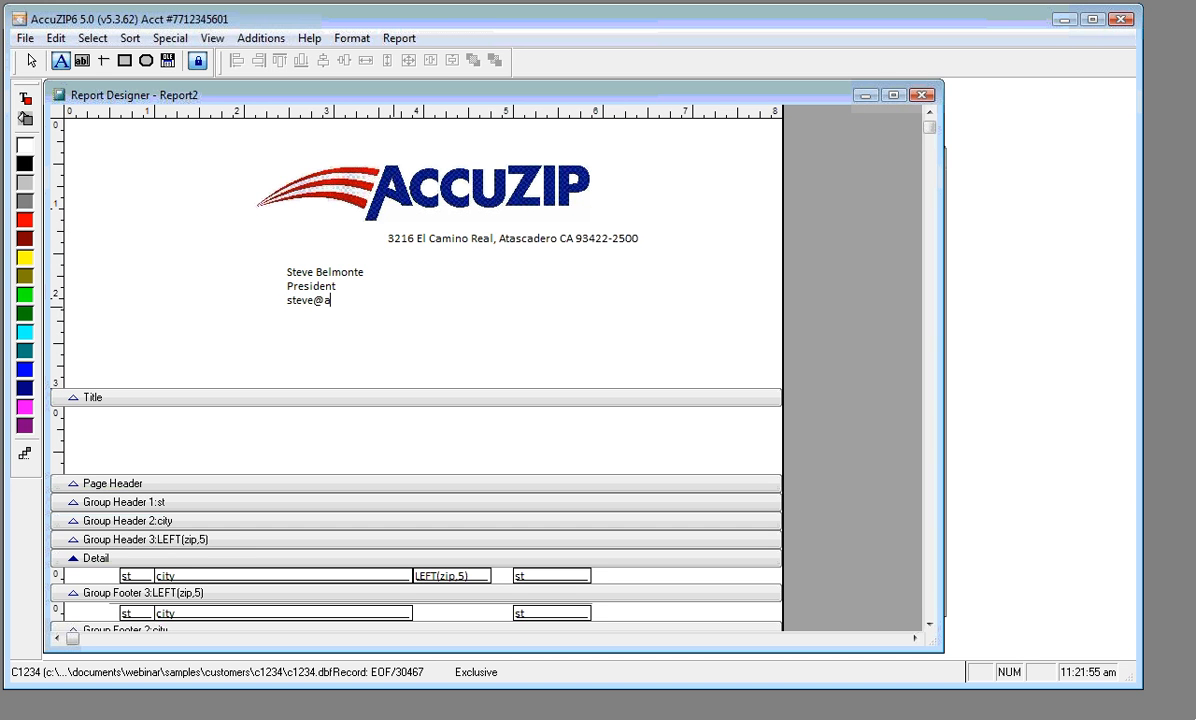
{"action": "key", "text": "Return"}
{"action": "type", "text": "805"}
{"action": "key", "text": "BackSpace"}
{"action": "key", "text": "BackSpace"}
{"action": "key", "text": "BackSpace"}
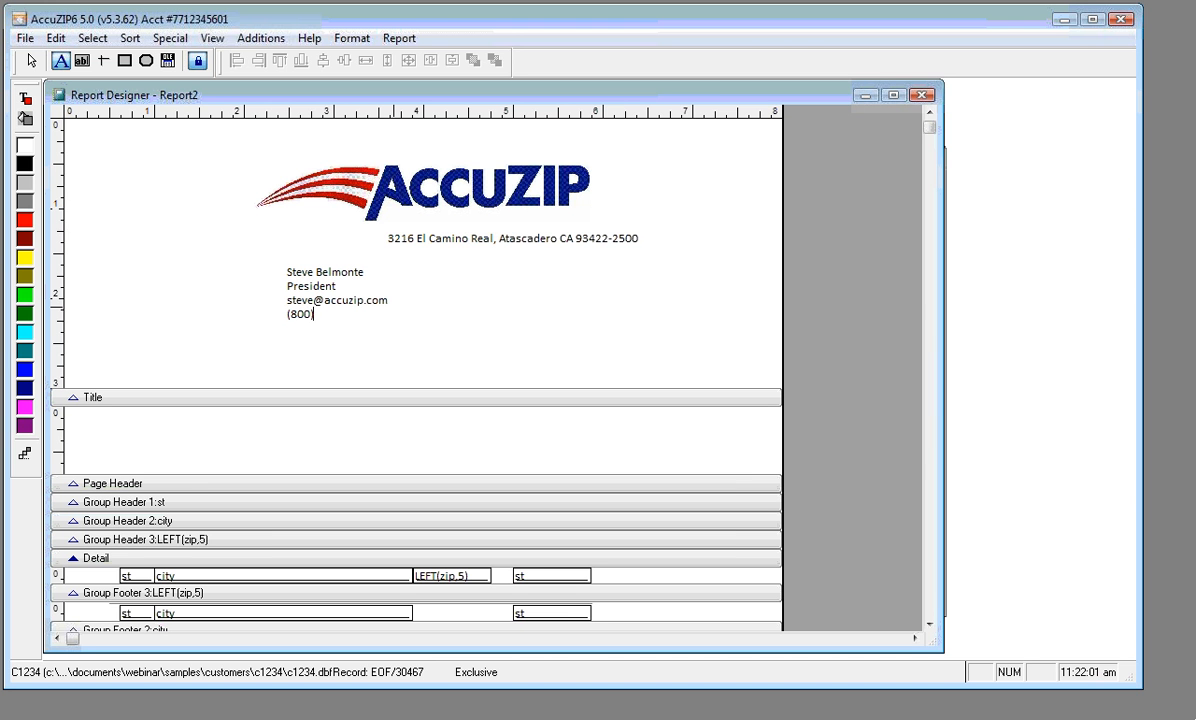
{"action": "key", "text": "Return"}
{"action": "type", "text": "www.ac"}
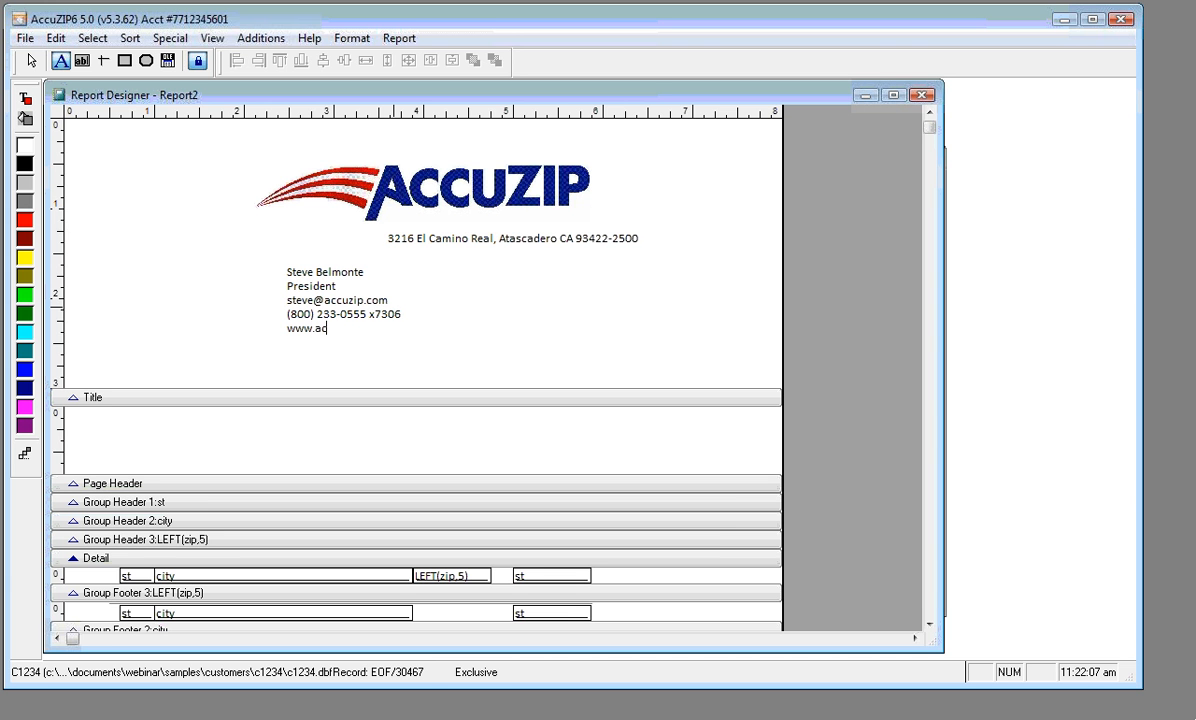
{"action": "type", "text": "cuzip.com"}
{"action": "left_click", "coordinate": [32, 62]}
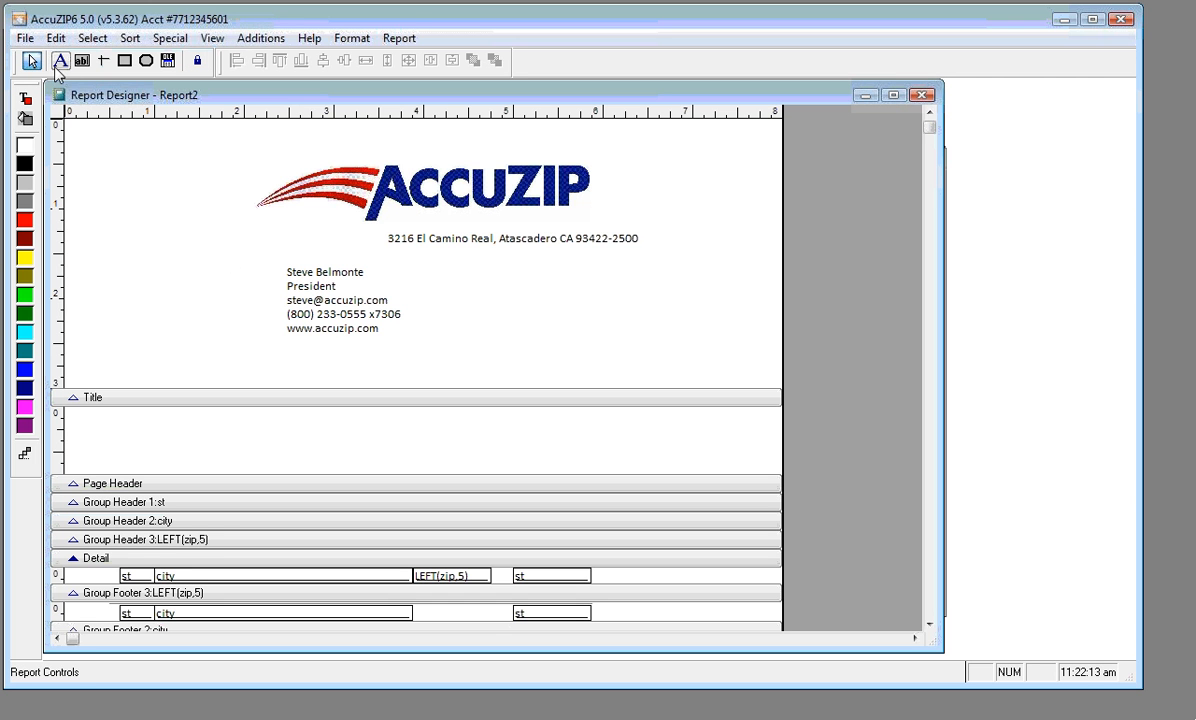
{"action": "left_click", "coordinate": [60, 61]}
{"action": "left_click_drag", "start_coordinate": [285, 330], "coordinate": [376, 337]}
{"action": "key", "text": "ctrl+c"}
{"action": "key", "text": "Delete"}
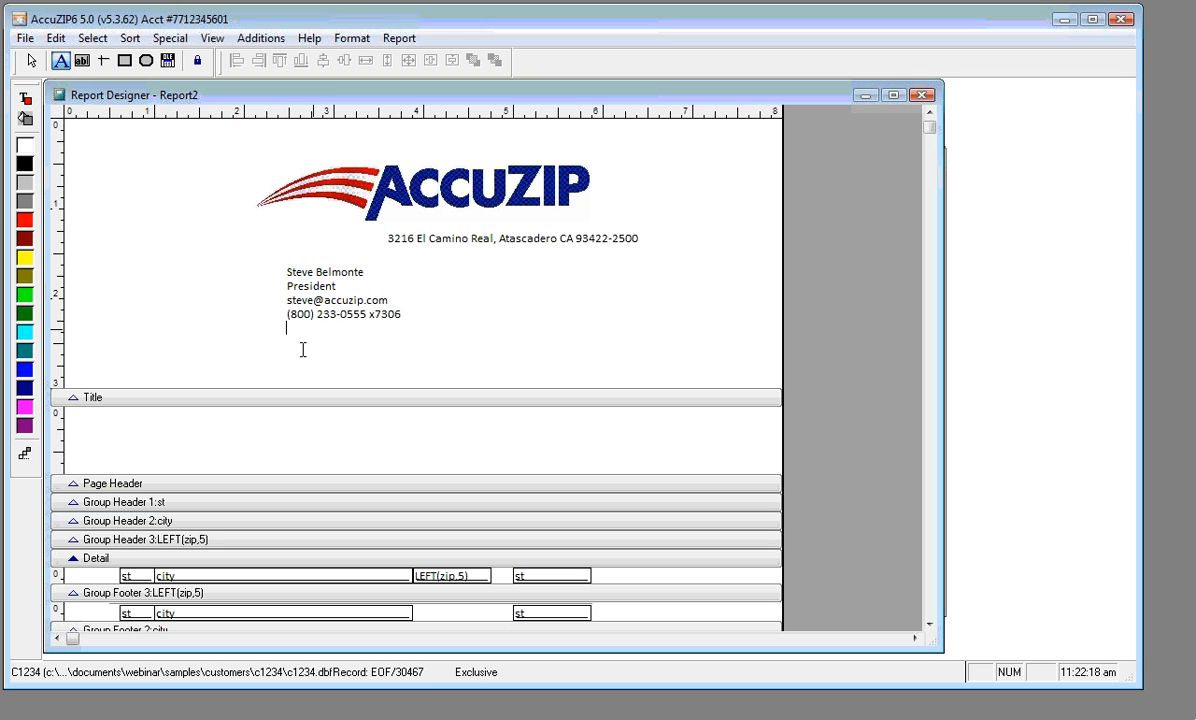
{"action": "key", "text": "Escape"}
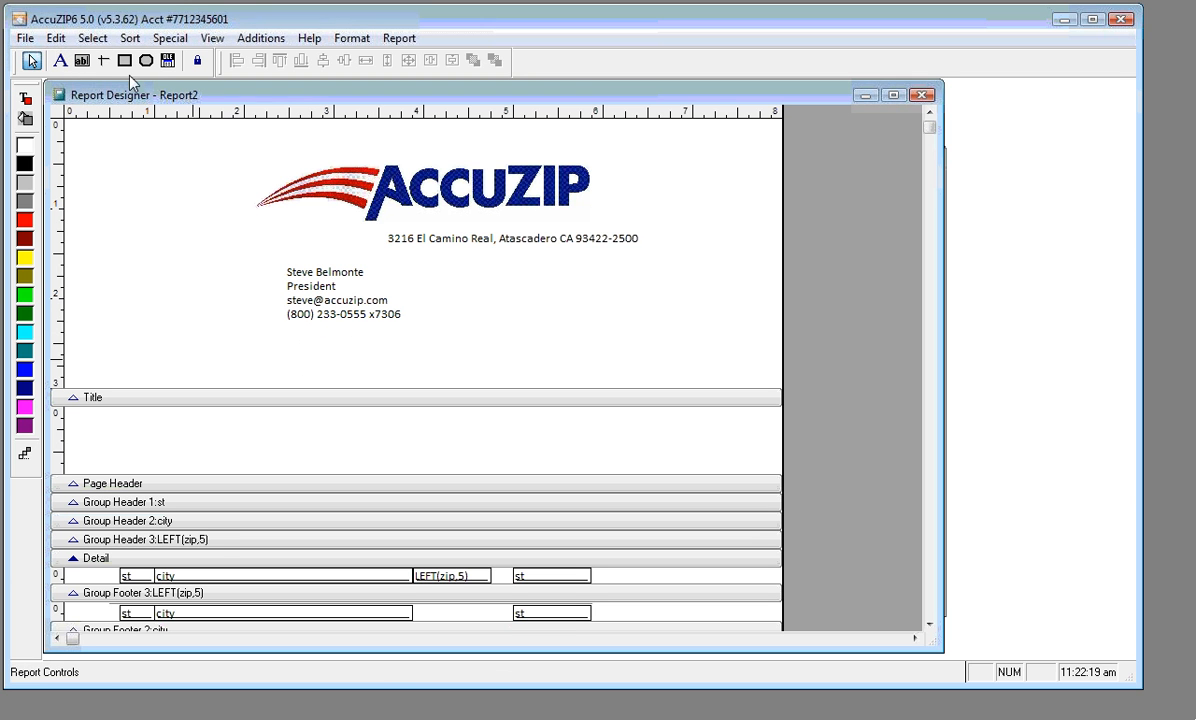
{"action": "left_click", "coordinate": [60, 60]}
{"action": "left_click", "coordinate": [290, 348]}
{"action": "key", "text": "ctrl+v"}
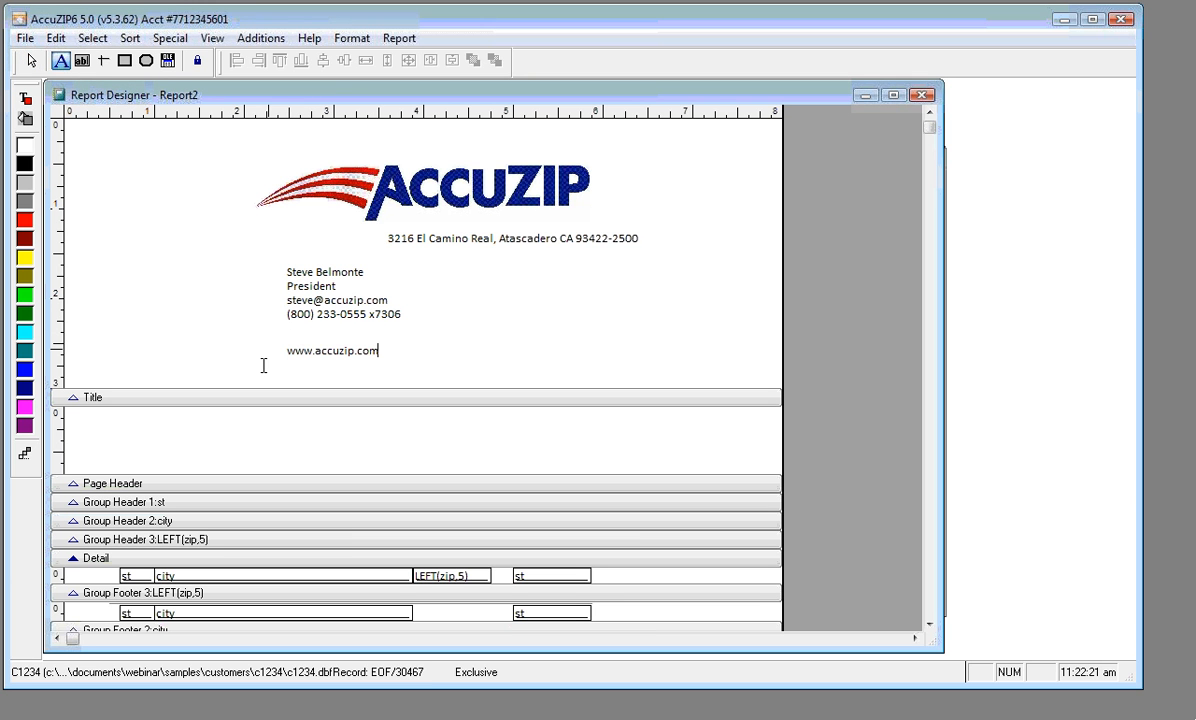
{"action": "left_click", "coordinate": [31, 61]}
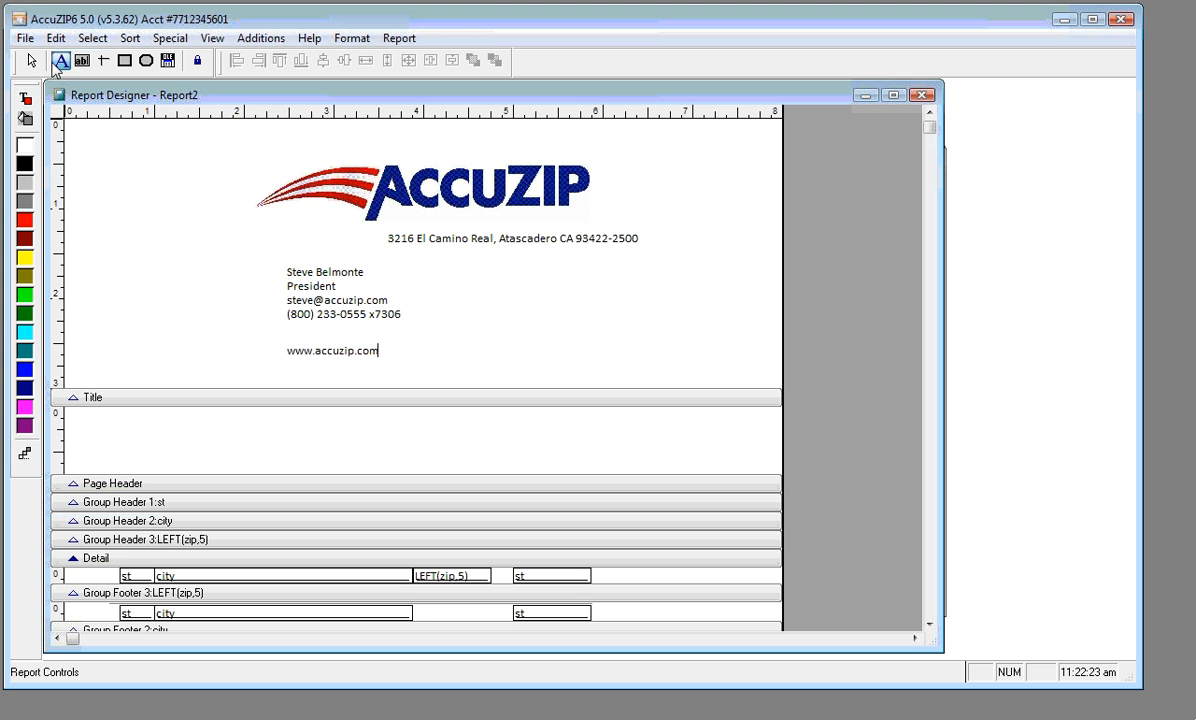
{"action": "left_click", "coordinate": [292, 355]}
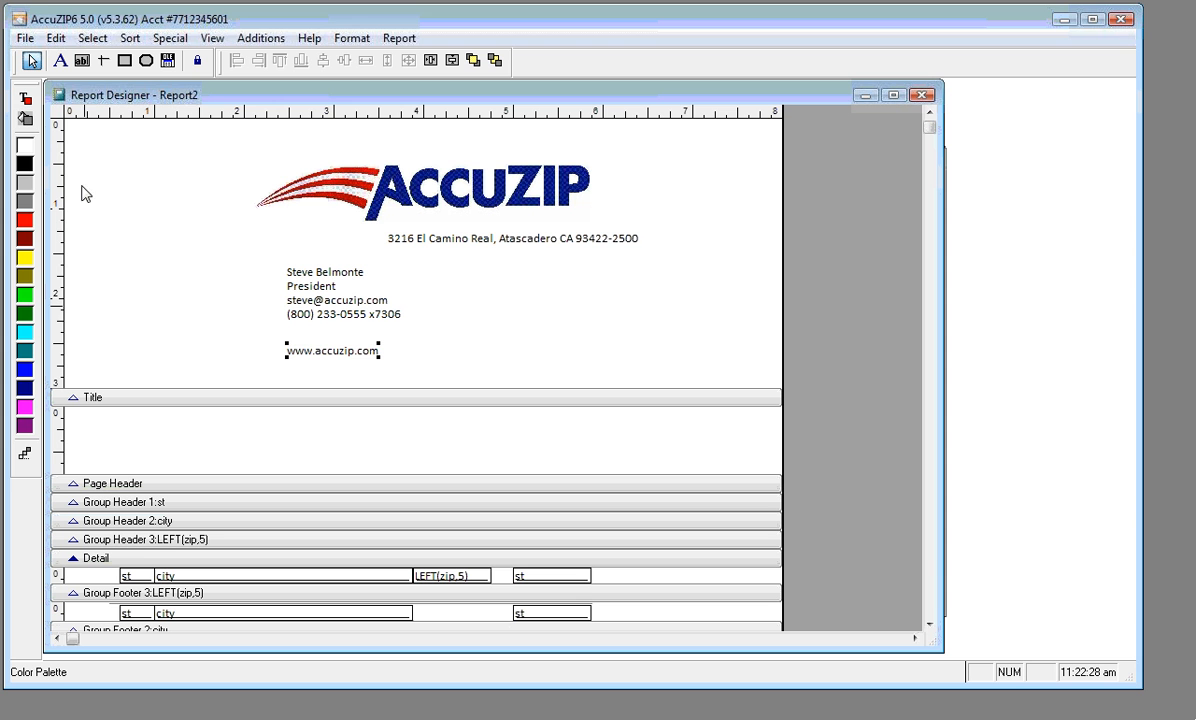
{"action": "left_click", "coordinate": [25, 98]}
{"action": "left_click", "coordinate": [25, 371]}
{"action": "left_click", "coordinate": [352, 38]}
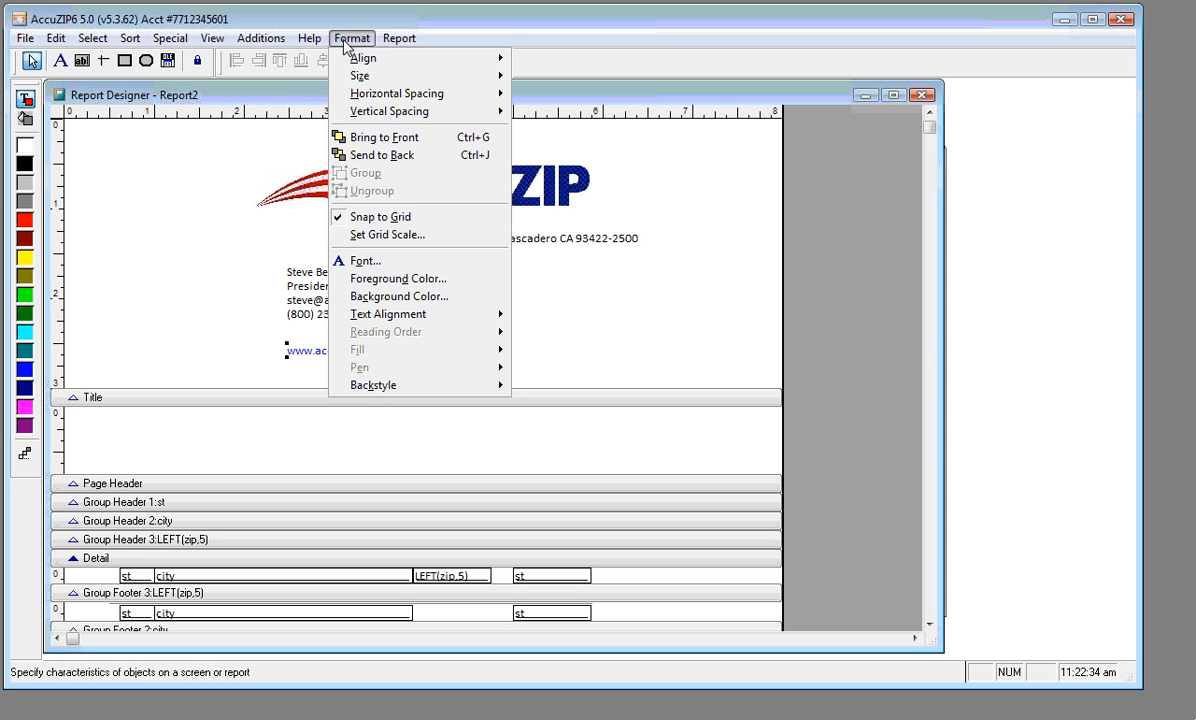
{"action": "left_click", "coordinate": [380, 264]}
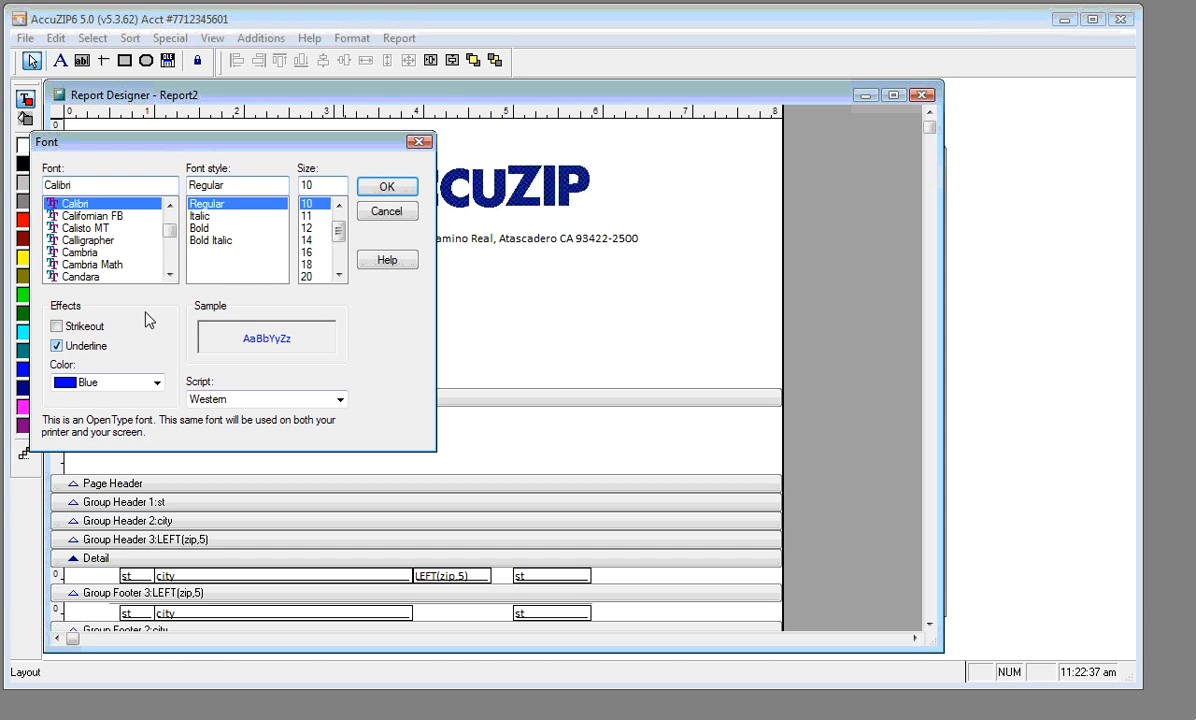
{"action": "left_click", "coordinate": [385, 187]}
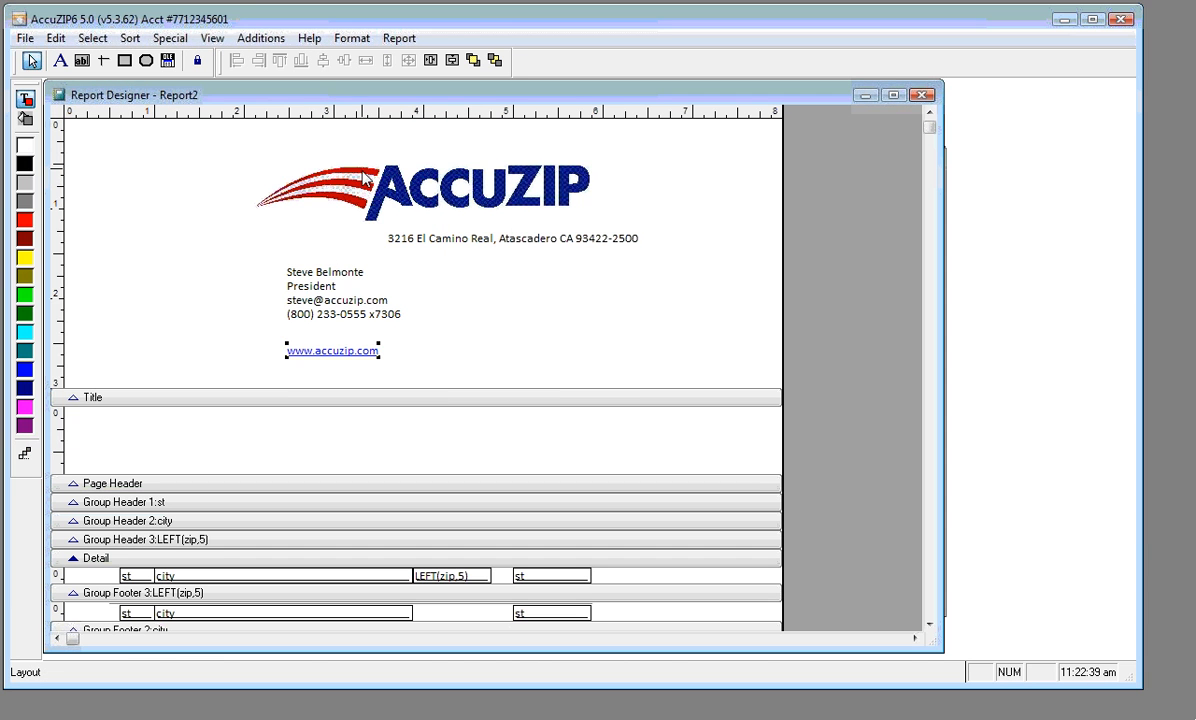
{"action": "left_click_drag", "start_coordinate": [310, 364], "coordinate": [370, 213]}
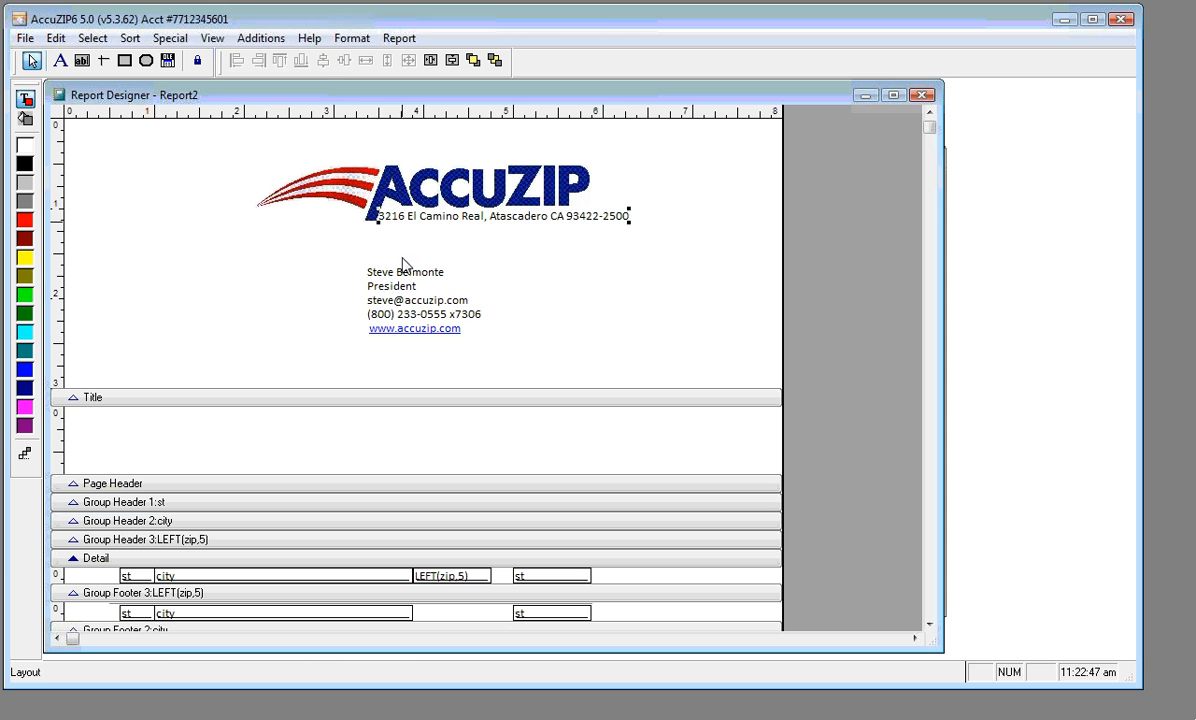
Nudge the address right, turn off Snap to Grid, and enlarge the AccuZIP logo
{"action": "key", "text": "Right"}
{"action": "key", "text": "Right"}
{"action": "key", "text": "Right"}
{"action": "key", "text": "Right"}
{"action": "key", "text": "Right"}
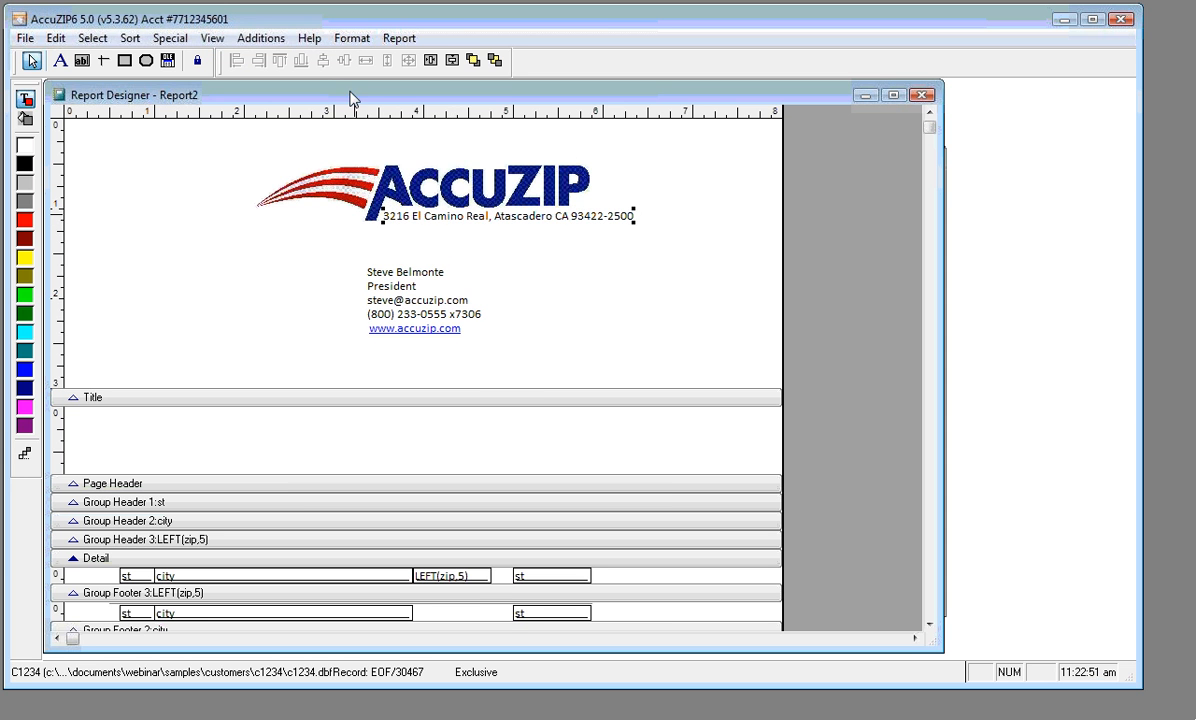
{"action": "left_click", "coordinate": [352, 38]}
{"action": "left_click", "coordinate": [372, 216]}
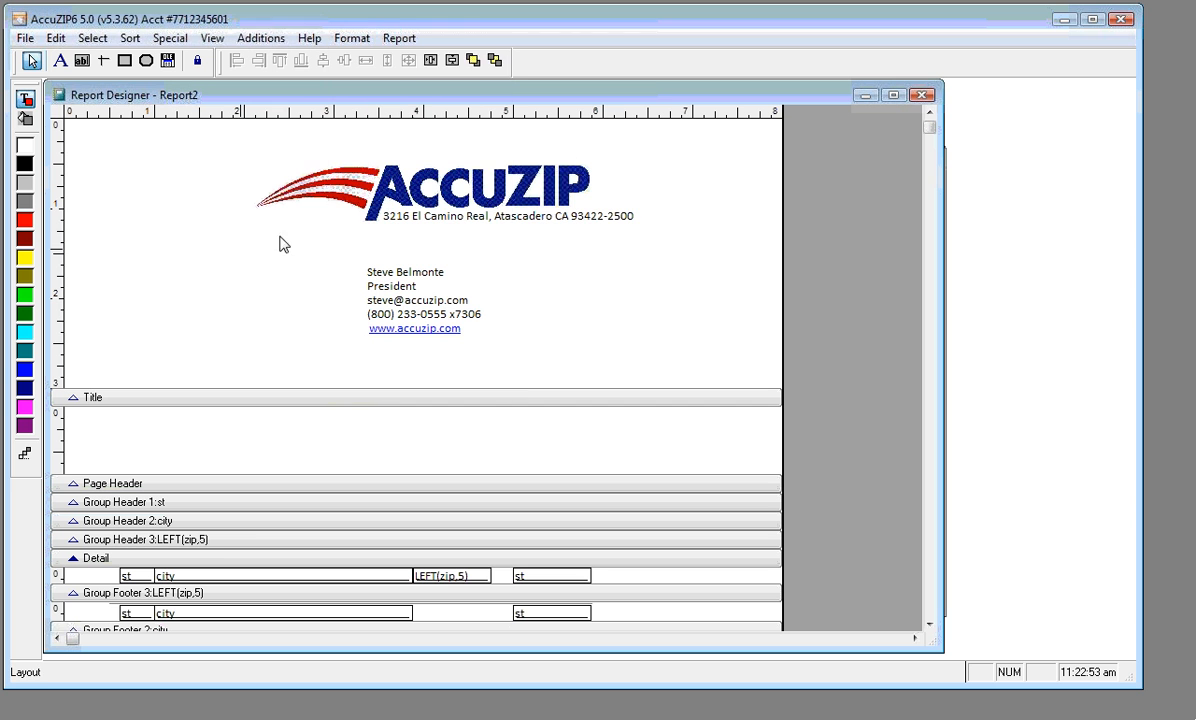
{"action": "left_click", "coordinate": [290, 192]}
{"action": "left_click_drag", "start_coordinate": [593, 224], "coordinate": [649, 232]}
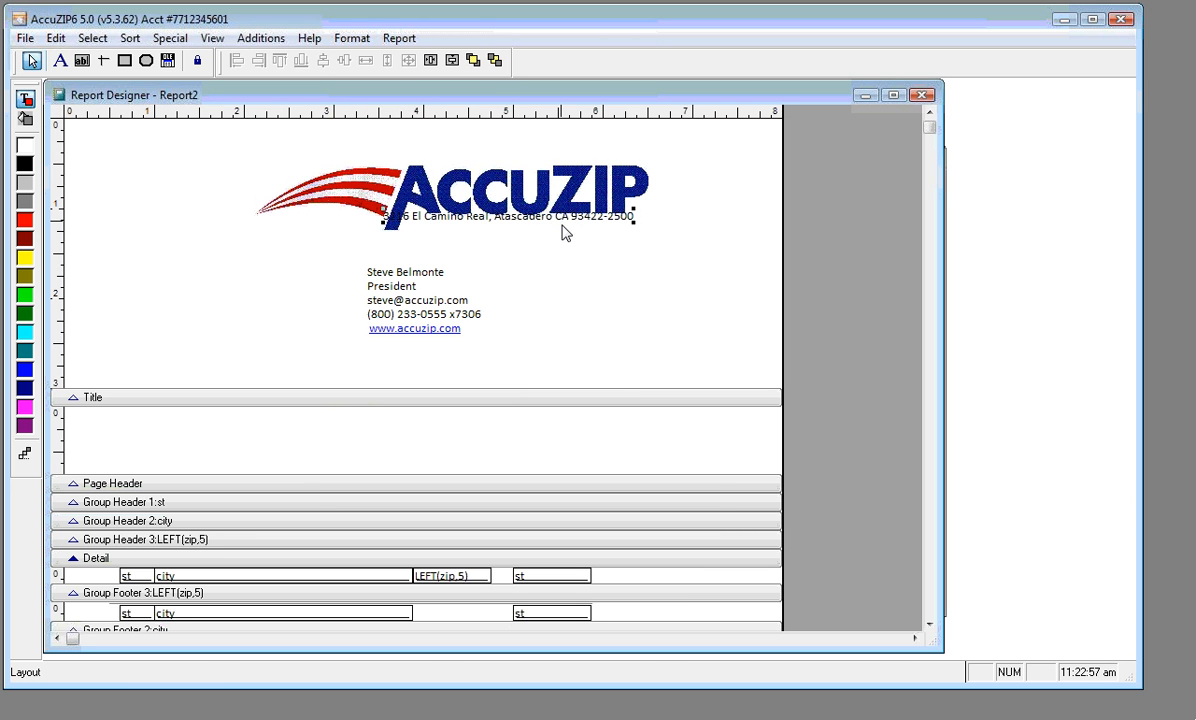
Position the address line just under the ACCUZIP wordmark, then select the logo and address together
{"action": "left_click_drag", "start_coordinate": [563, 228], "coordinate": [580, 239]}
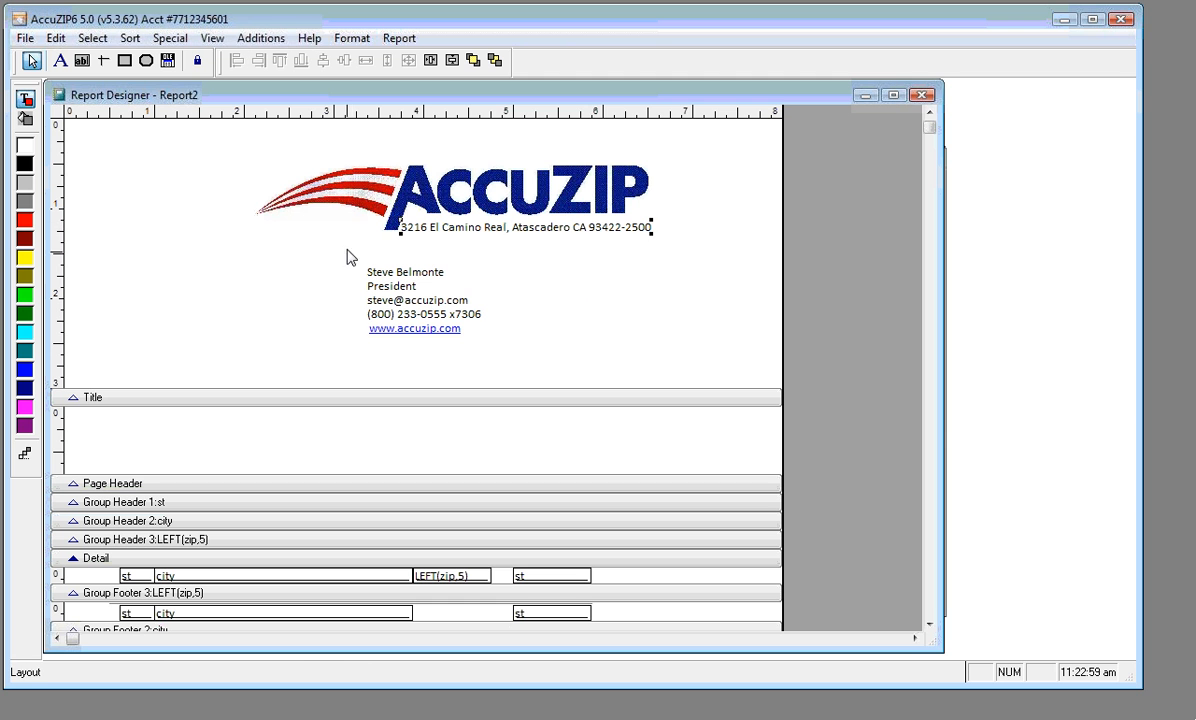
{"action": "key", "text": "Right"}
{"action": "key", "text": "Right"}
{"action": "key", "text": "Right"}
{"action": "key", "text": "Right"}
{"action": "key", "text": "Up"}
{"action": "key", "text": "Up"}
{"action": "key", "text": "Up"}
{"action": "key", "text": "Up"}
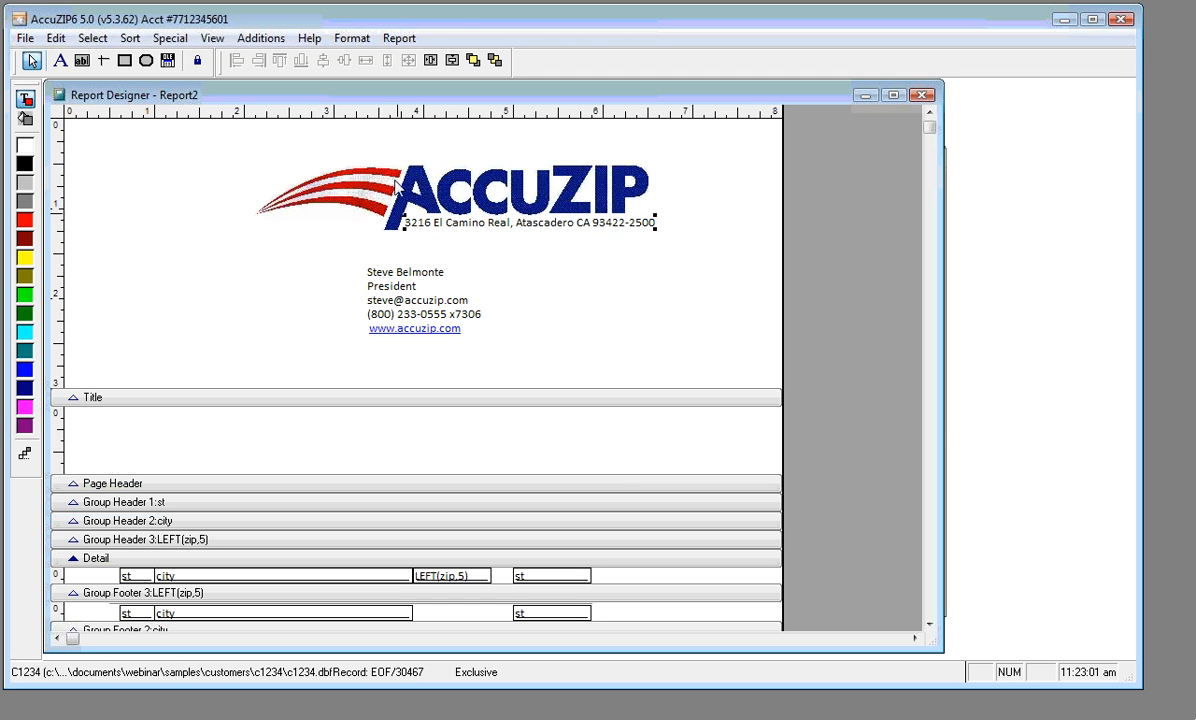
{"action": "left_click_drag", "start_coordinate": [288, 141], "coordinate": [689, 253]}
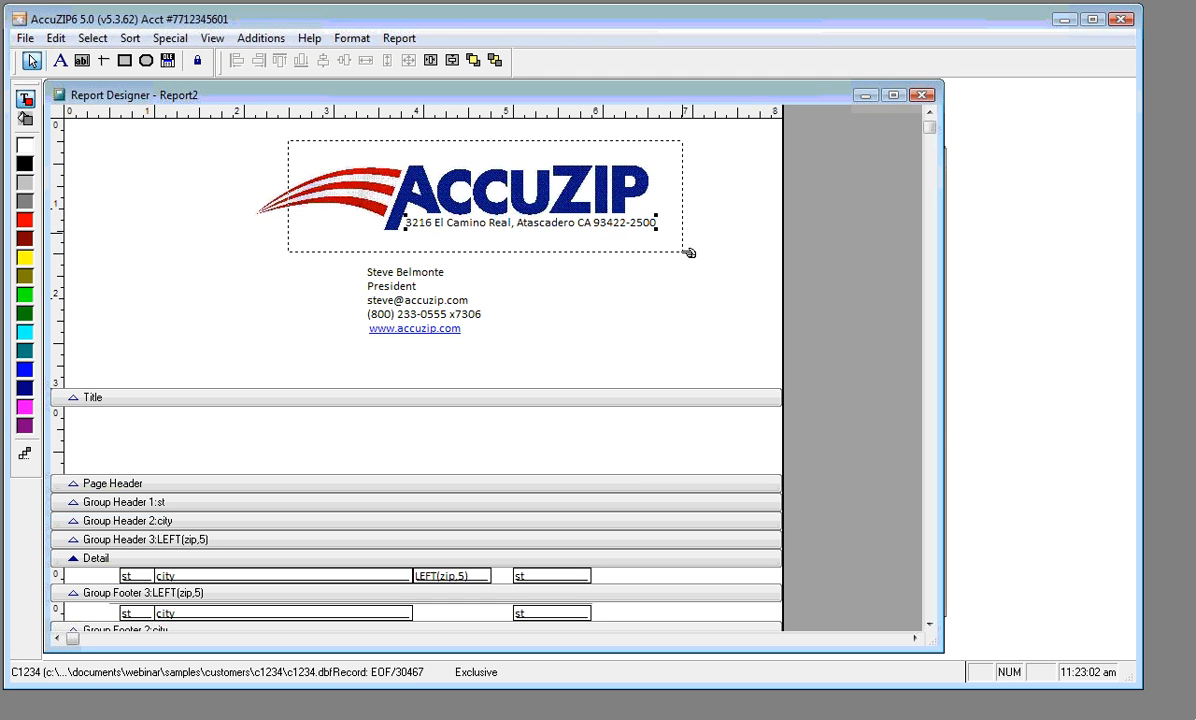
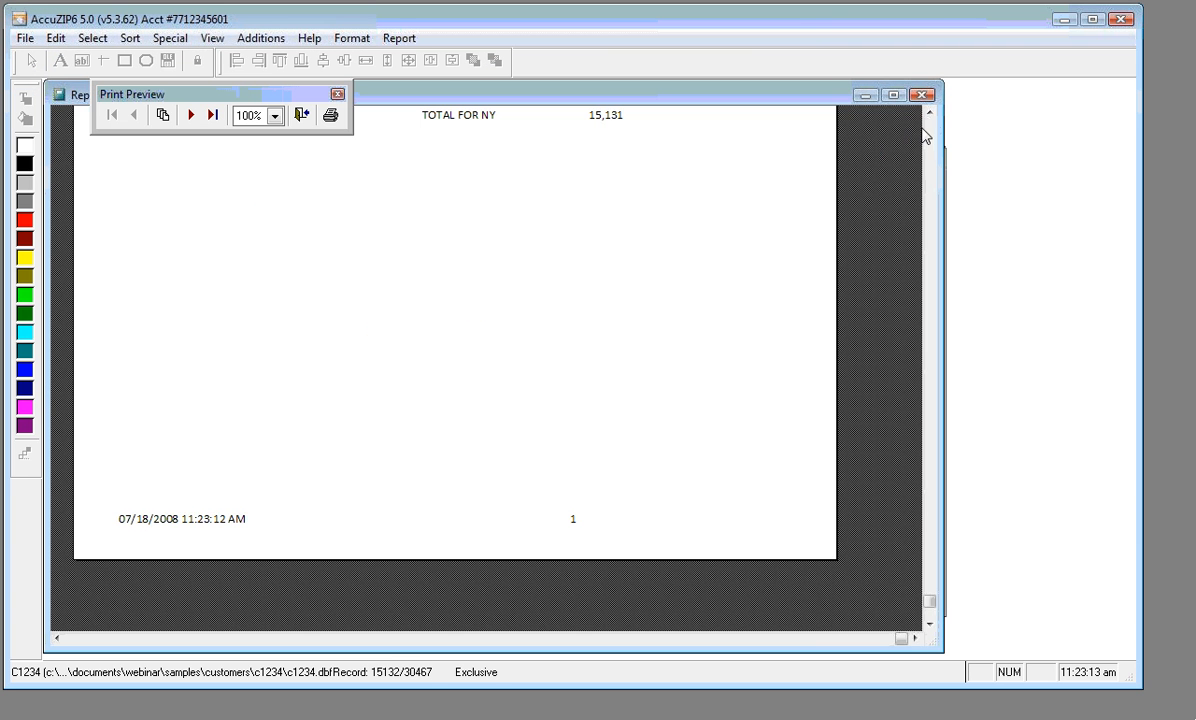
Scroll the ZIP-count preview to the top, then close it to return to the Report2 designer
{"action": "left_click", "coordinate": [925, 128]}
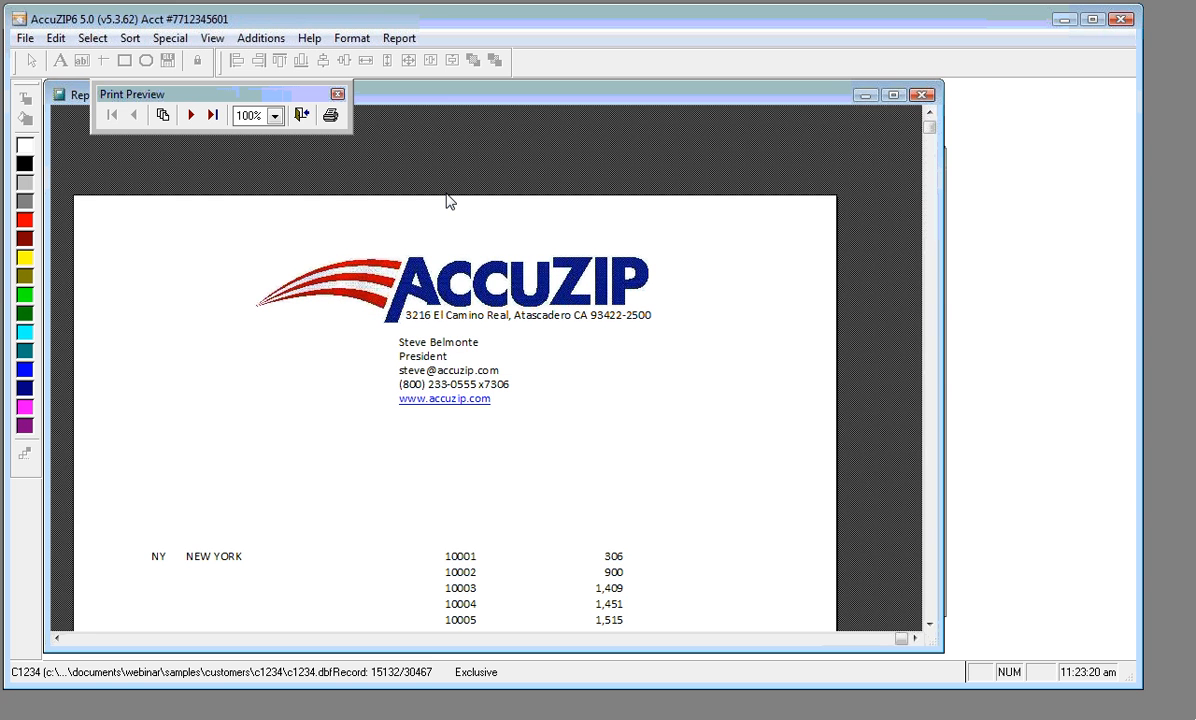
{"action": "left_click", "coordinate": [301, 116]}
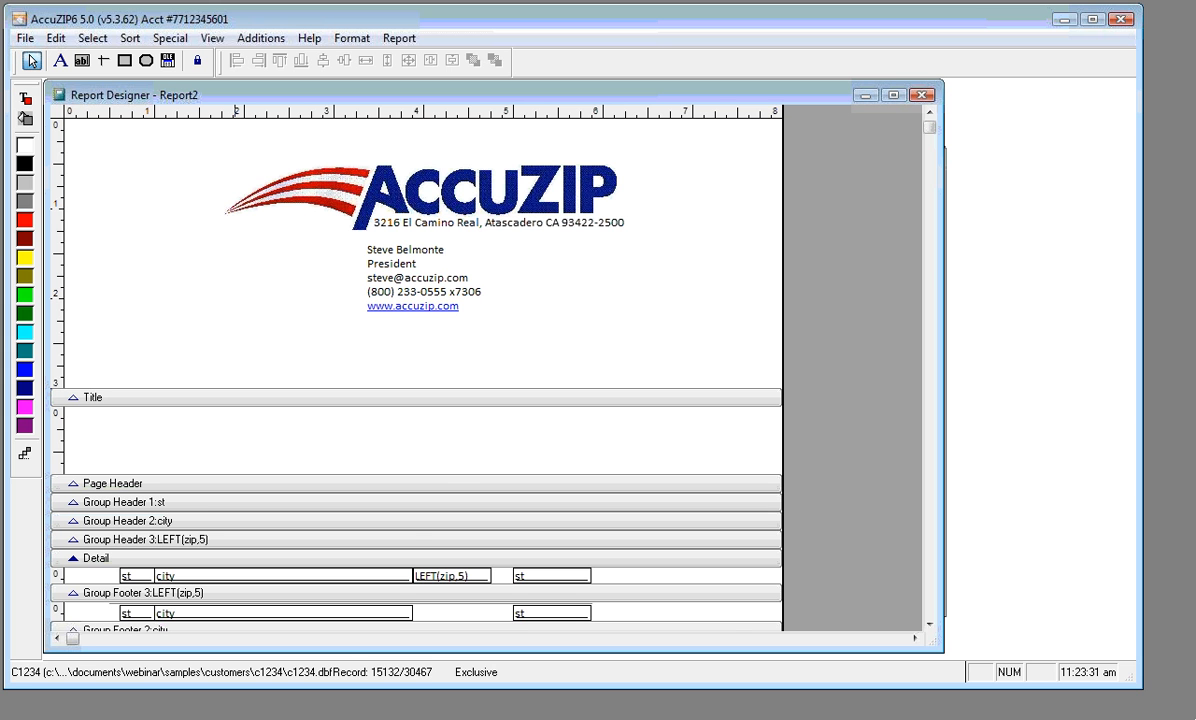
In Explorer, open the Samples > Customers > C1234 folder
{"action": "key", "text": "alt+Tab"}
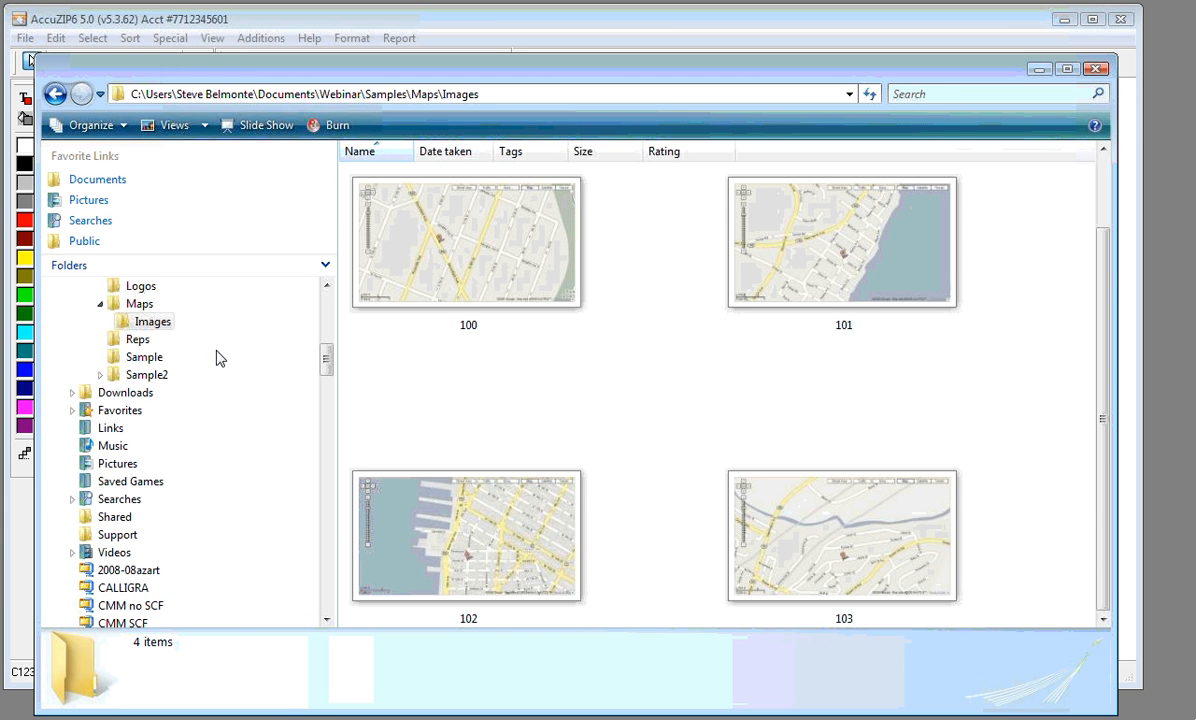
{"action": "scroll", "coordinate": [300, 280], "scroll_direction": "up", "scroll_amount": 1}
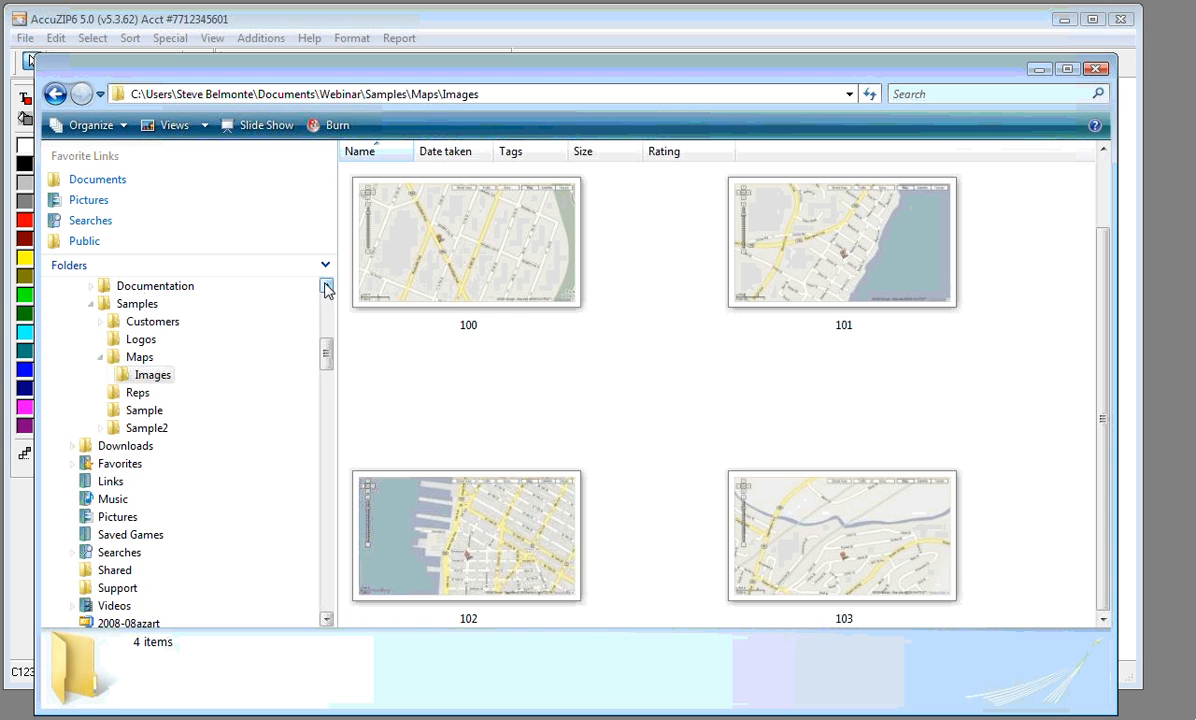
{"action": "left_click", "coordinate": [102, 428]}
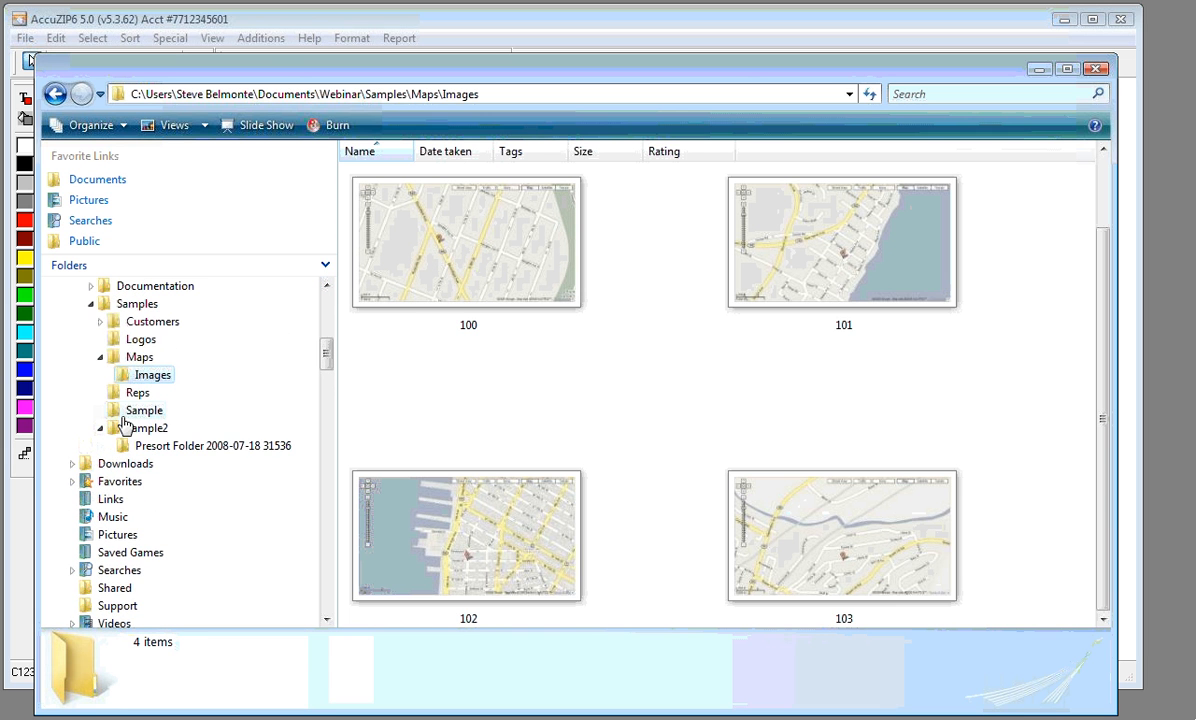
{"action": "left_click", "coordinate": [102, 428]}
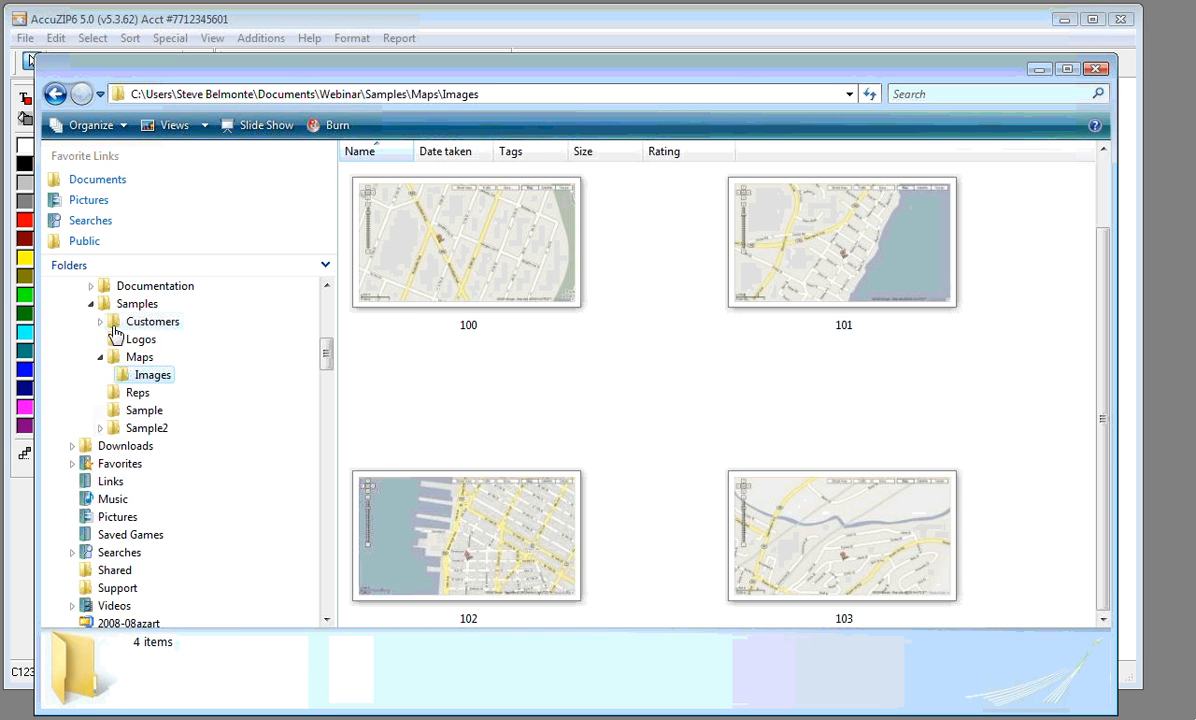
{"action": "left_click", "coordinate": [100, 321]}
{"action": "left_click", "coordinate": [150, 339]}
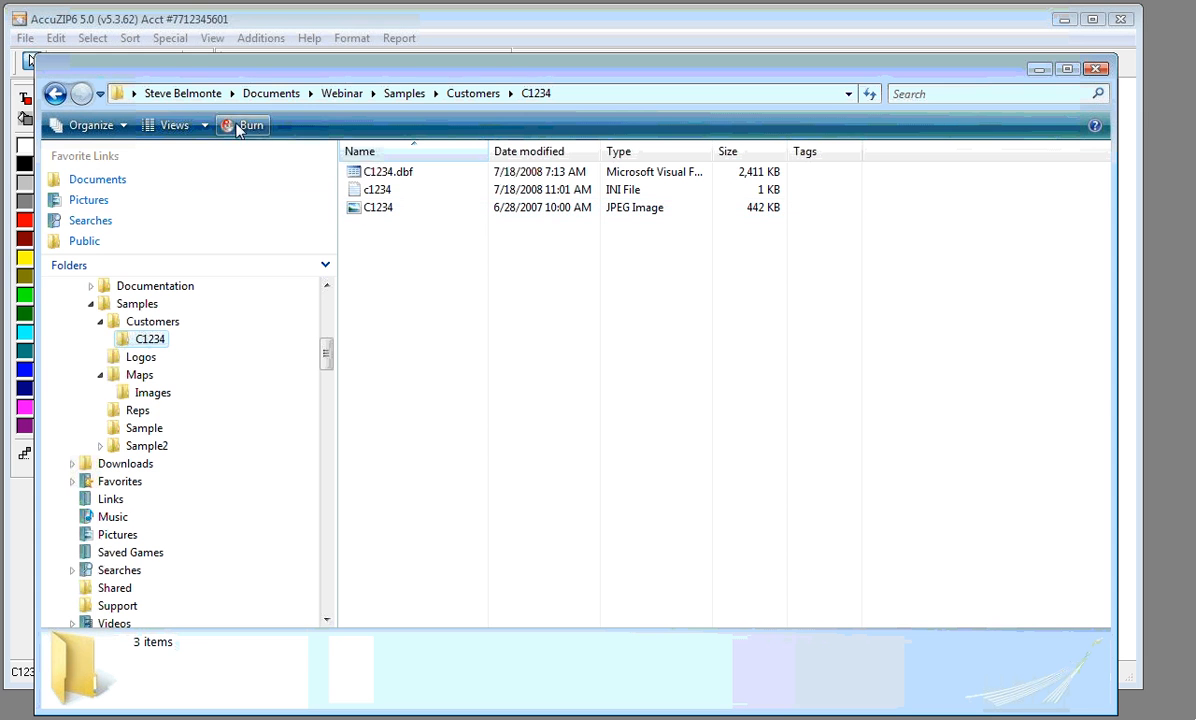
View the C1234 files, including the Burger Station logo, as extra large, then large icons
{"action": "left_click", "coordinate": [203, 126]}
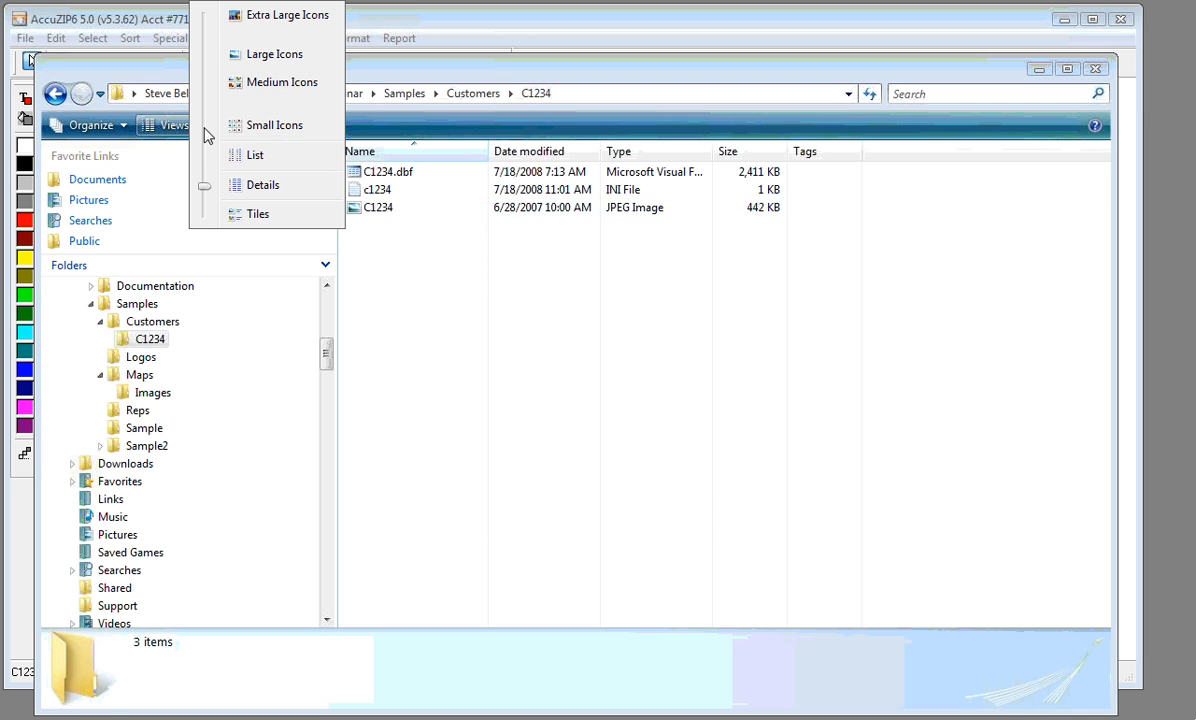
{"action": "left_click", "coordinate": [256, 18]}
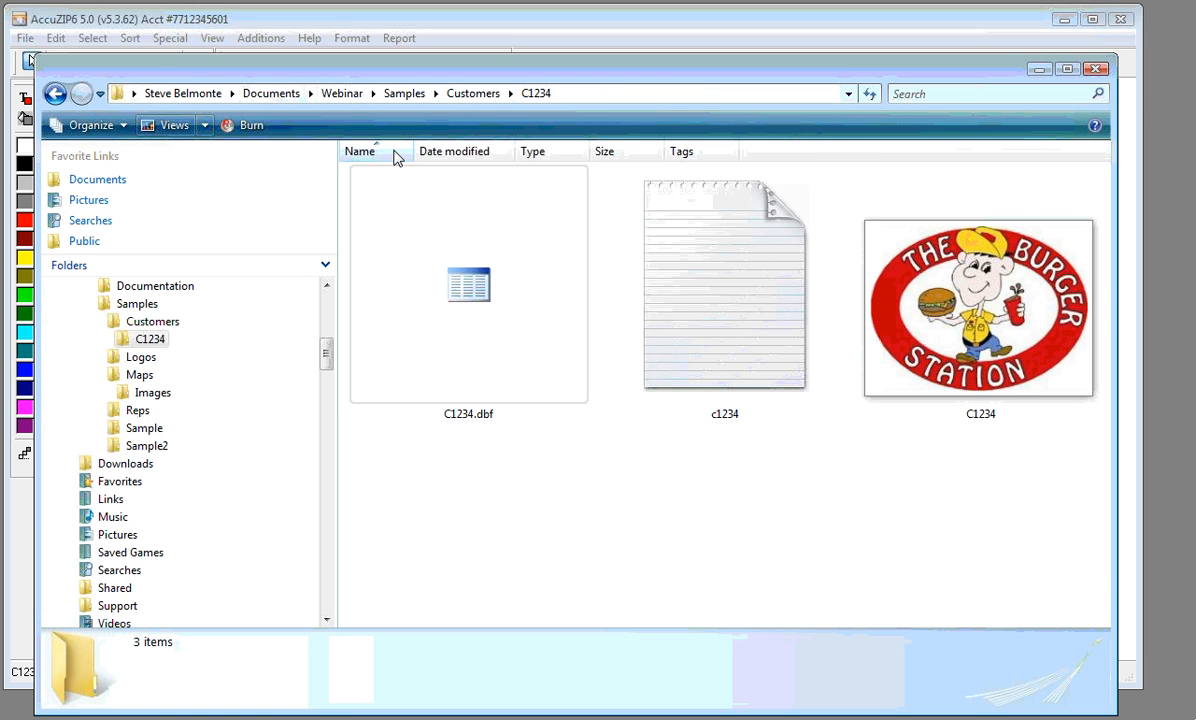
{"action": "left_click", "coordinate": [882, 414]}
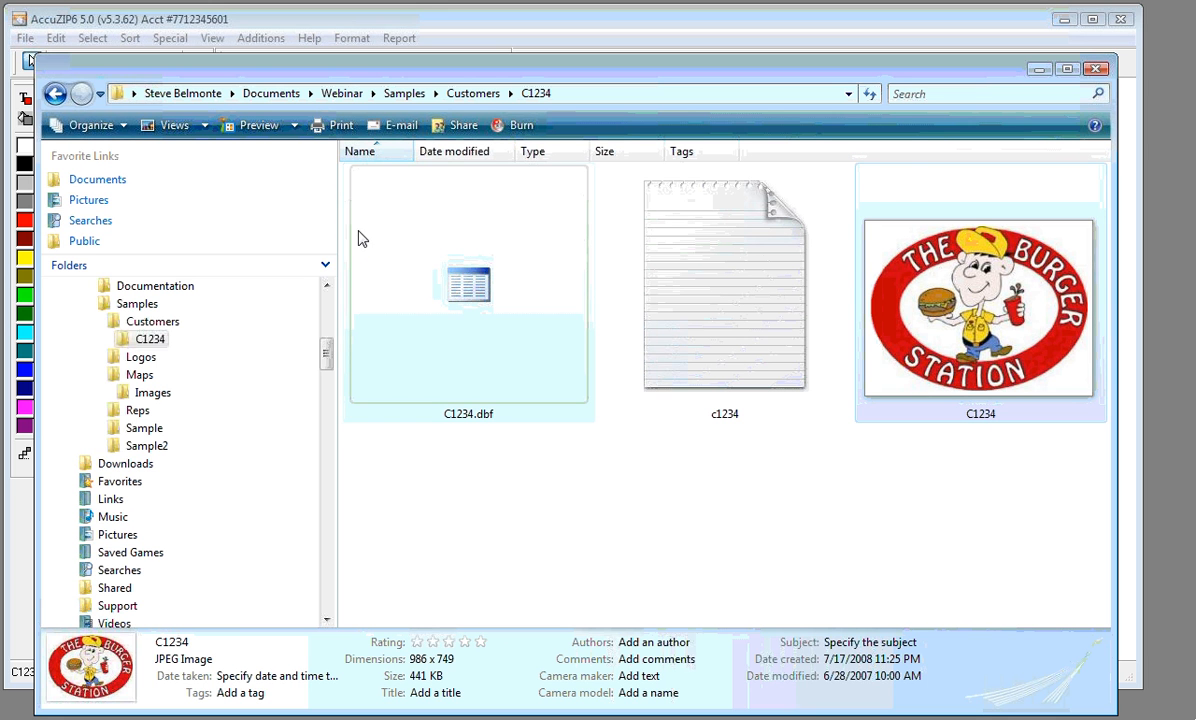
{"action": "left_click", "coordinate": [203, 125]}
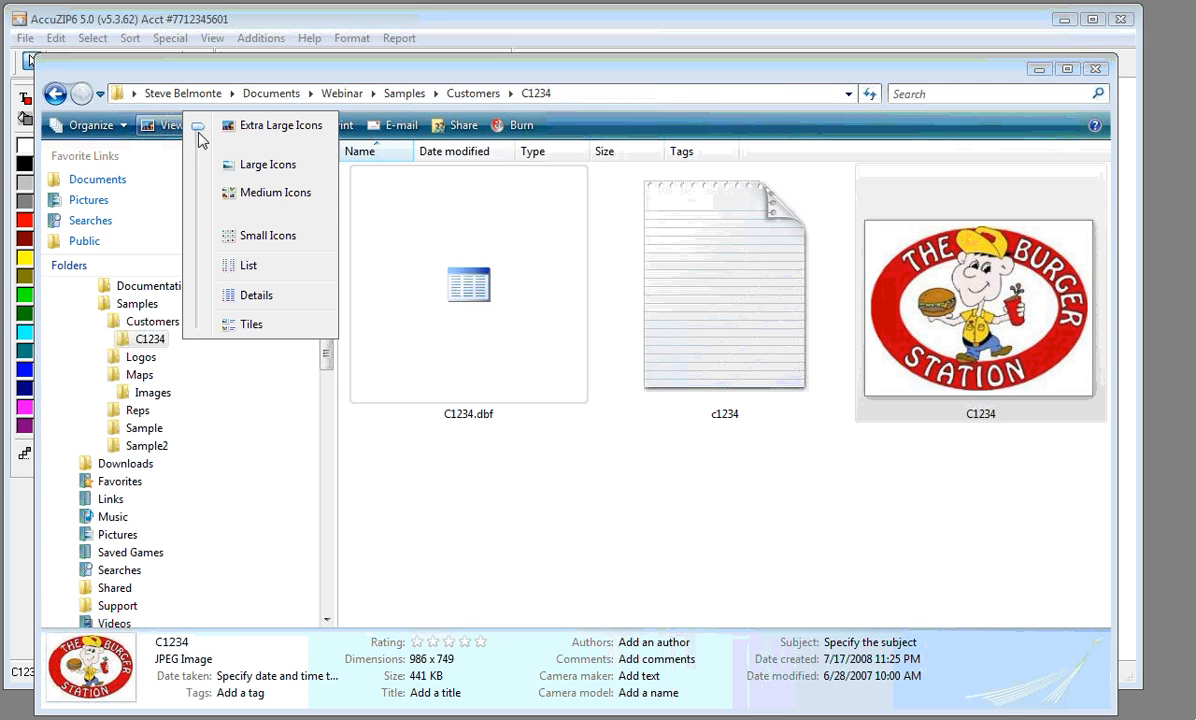
{"action": "left_click", "coordinate": [236, 166]}
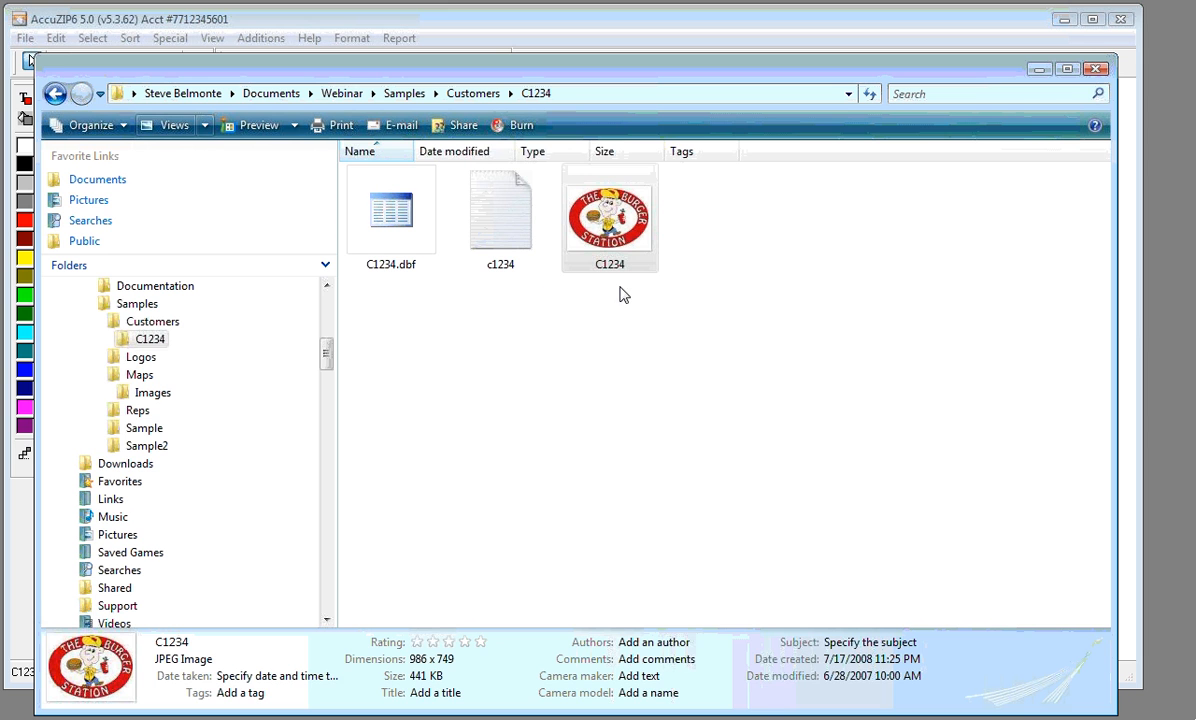
{"action": "left_click", "coordinate": [600, 262]}
{"action": "left_click", "coordinate": [557, 342]}
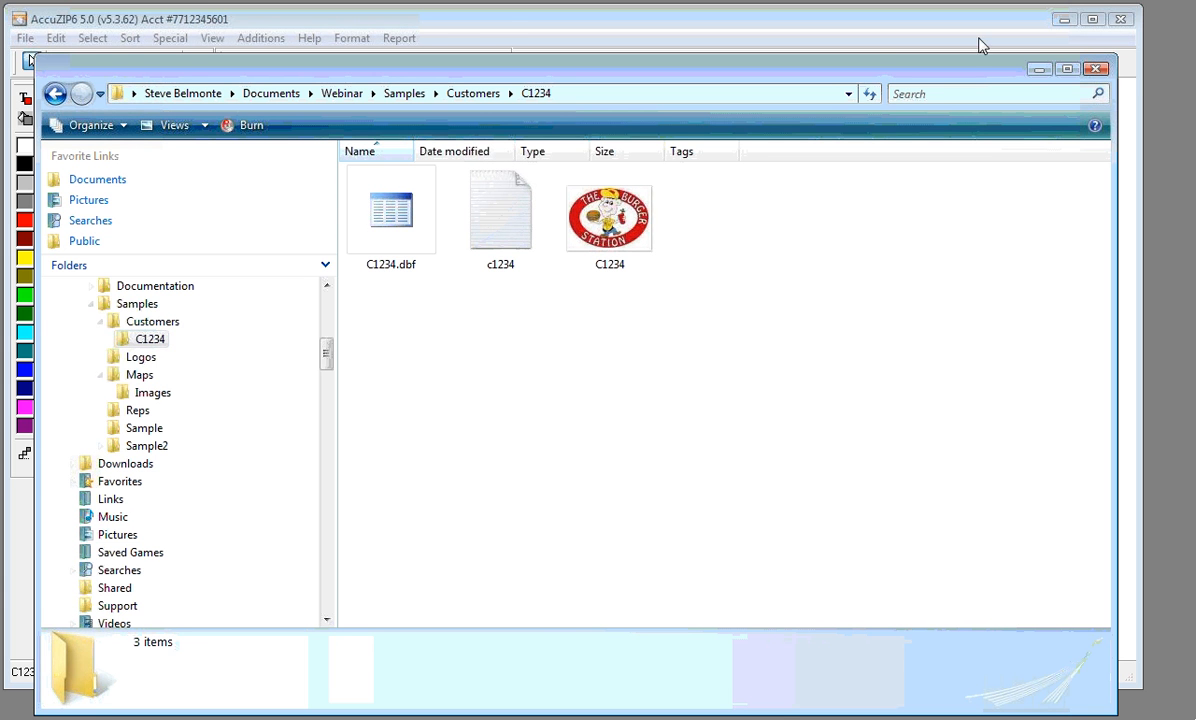
{"action": "left_click", "coordinate": [914, 35]}
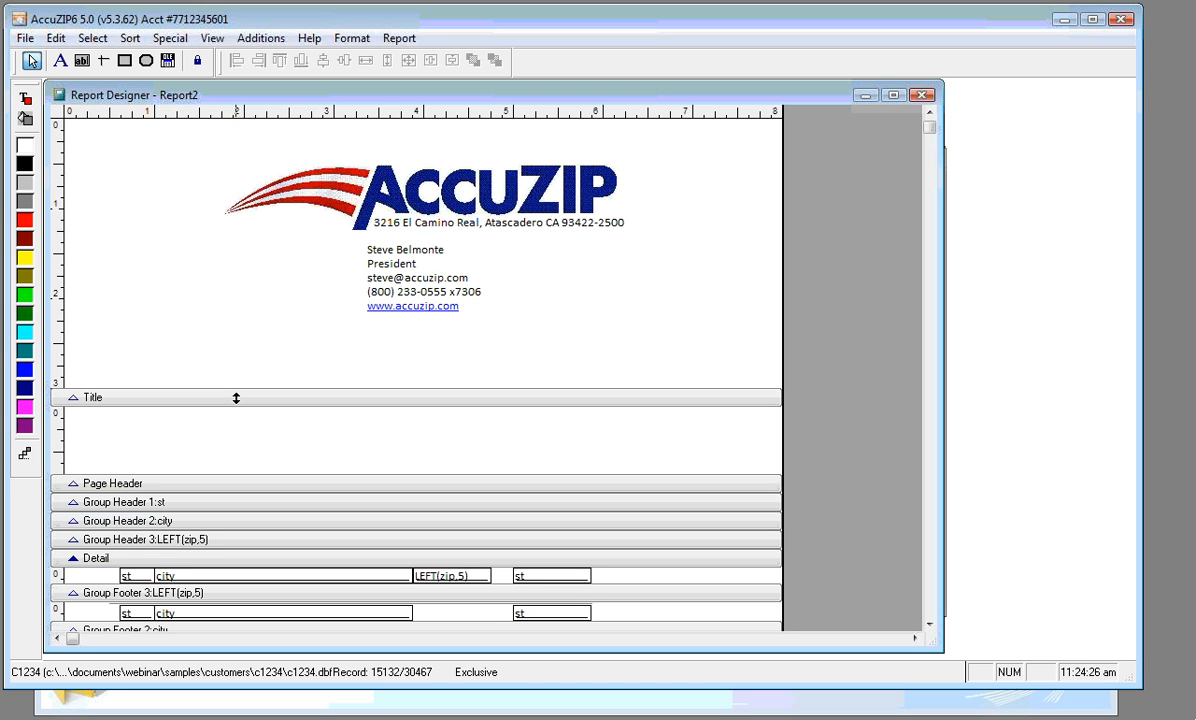
Trim the space under the contact block and enlarge the blank area above Page Header
{"action": "left_click_drag", "start_coordinate": [236, 398], "coordinate": [224, 351]}
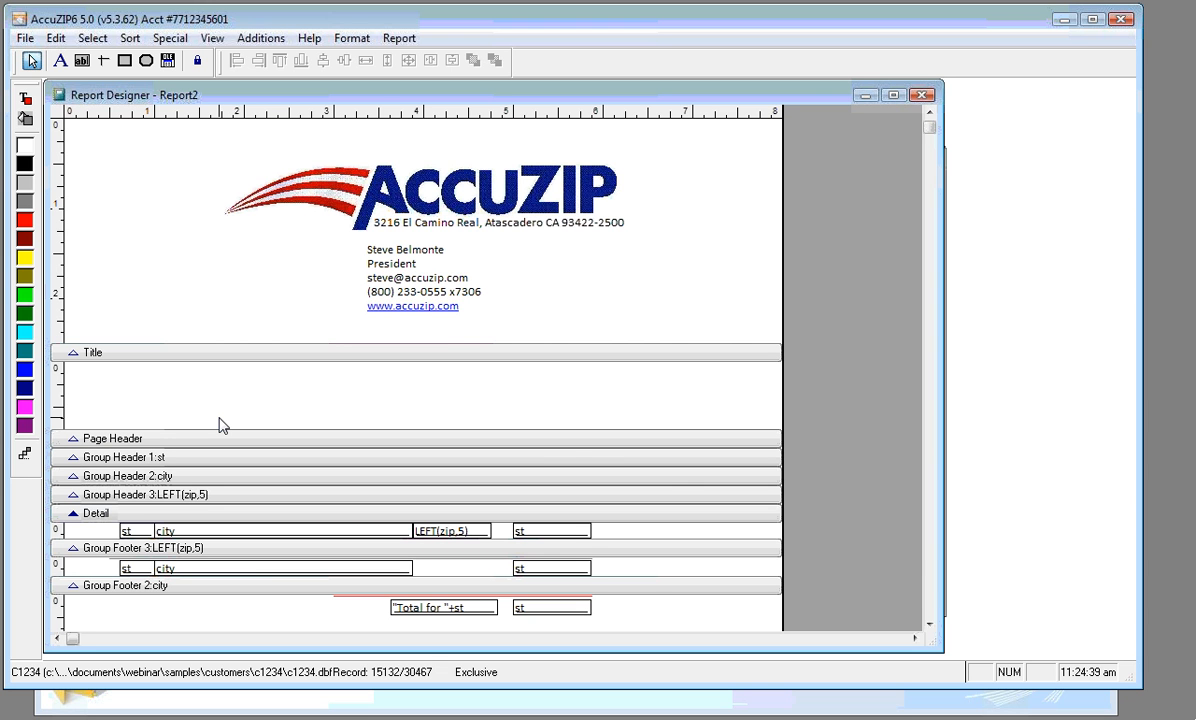
{"action": "left_click", "coordinate": [929, 624]}
{"action": "left_click", "coordinate": [930, 625]}
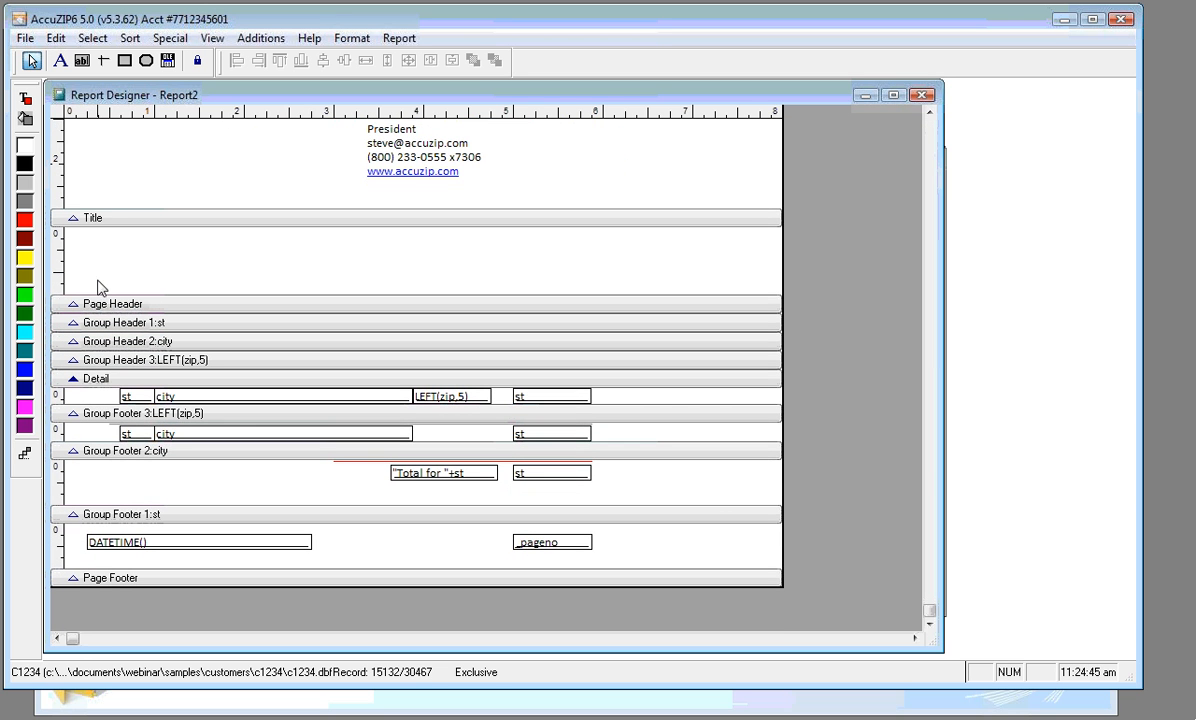
{"action": "left_click_drag", "start_coordinate": [98, 303], "coordinate": [99, 372]}
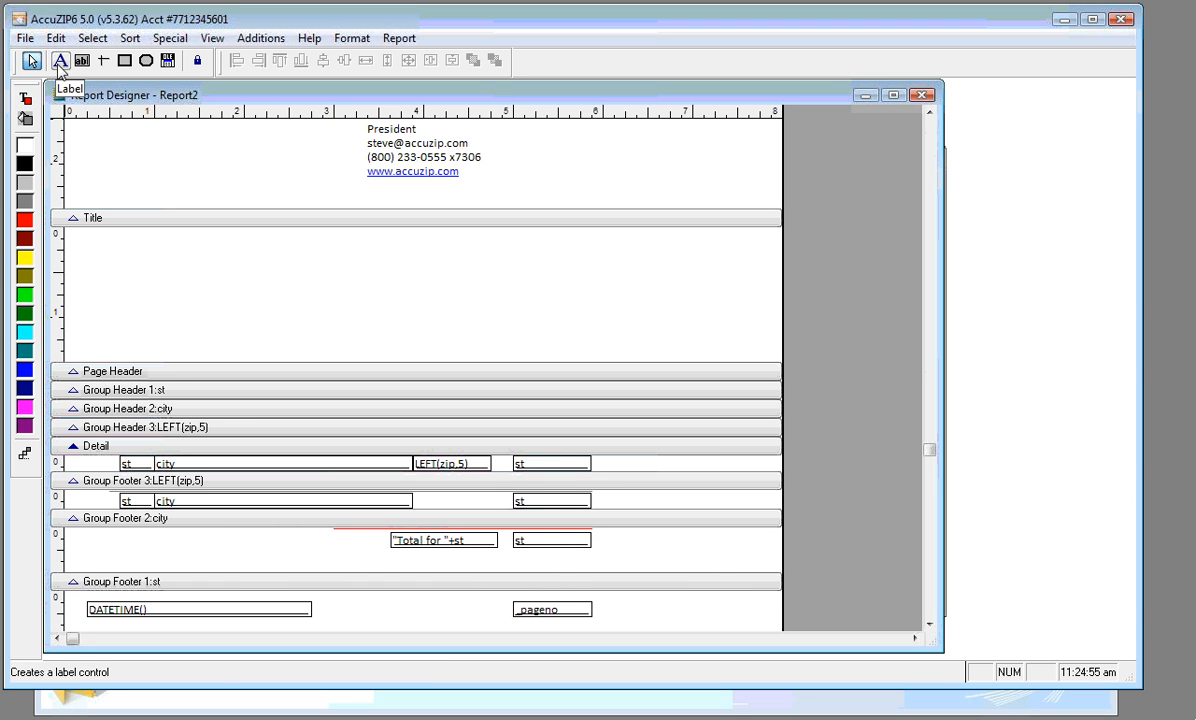
Add a label 'Count on State|City|ZIP Code Report' in the title area
{"action": "left_click", "coordinate": [60, 62]}
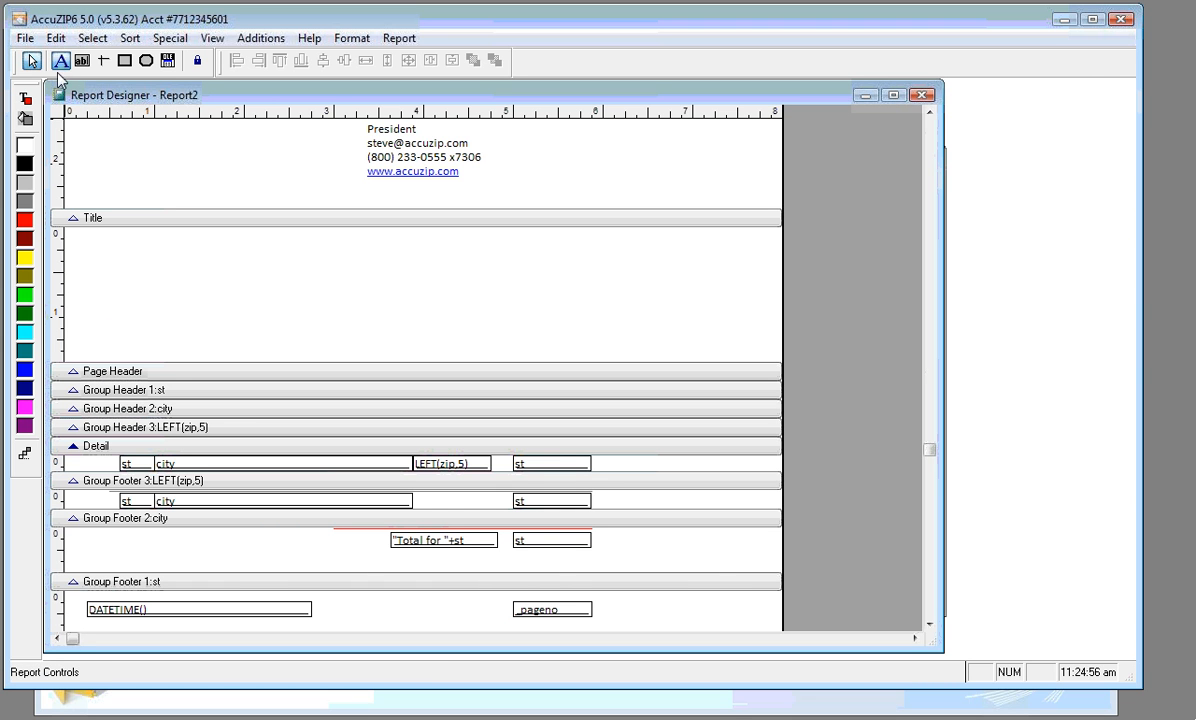
{"action": "left_click", "coordinate": [86, 248]}
{"action": "type", "text": "Cou"}
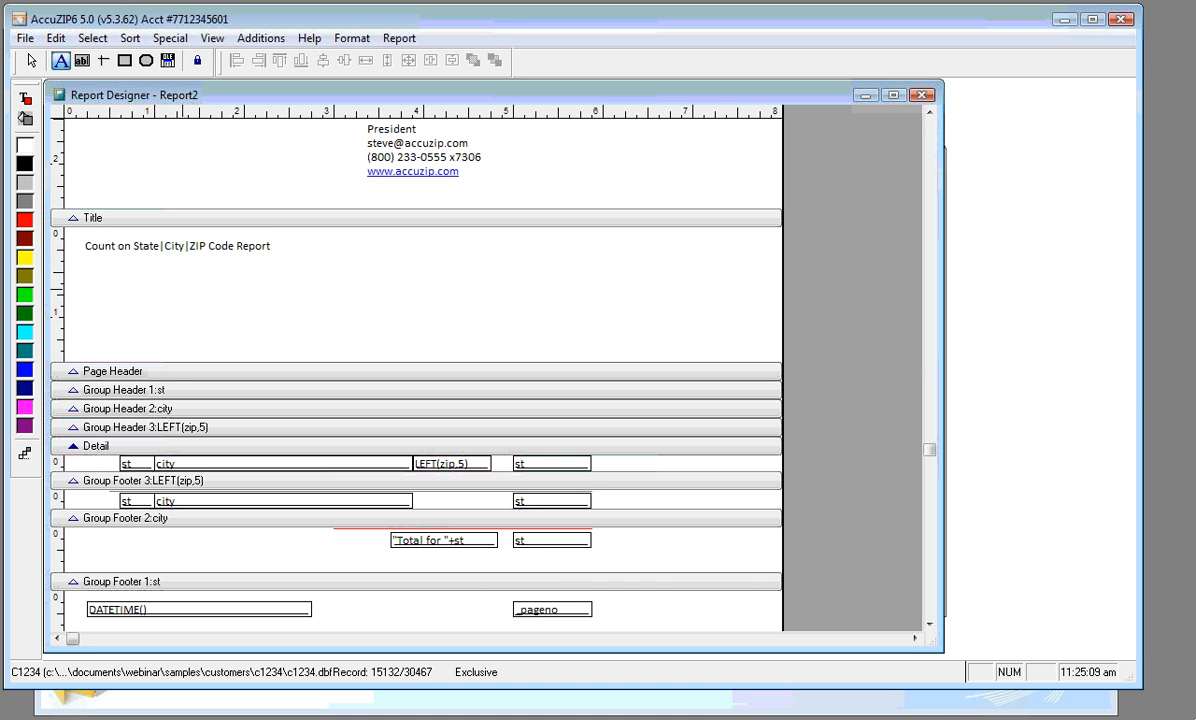
Make the title bold 24-point Calibri and move it slightly lower in the Title band
{"action": "left_click", "coordinate": [31, 61]}
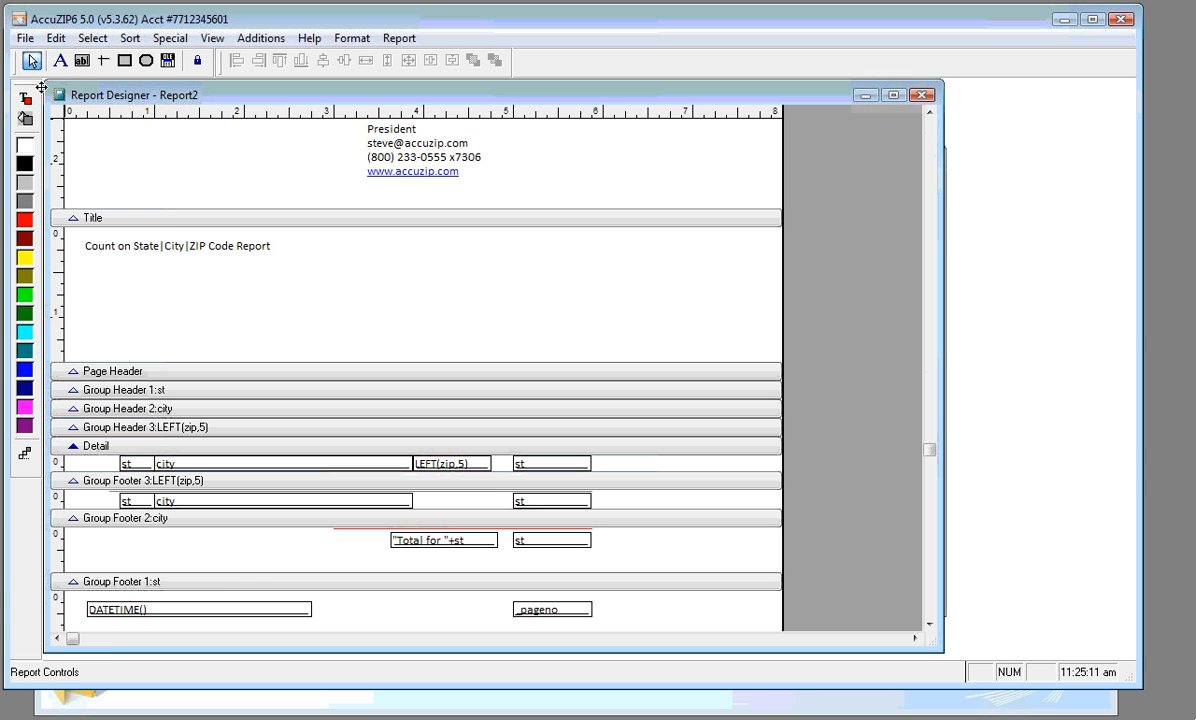
{"action": "left_click", "coordinate": [181, 253]}
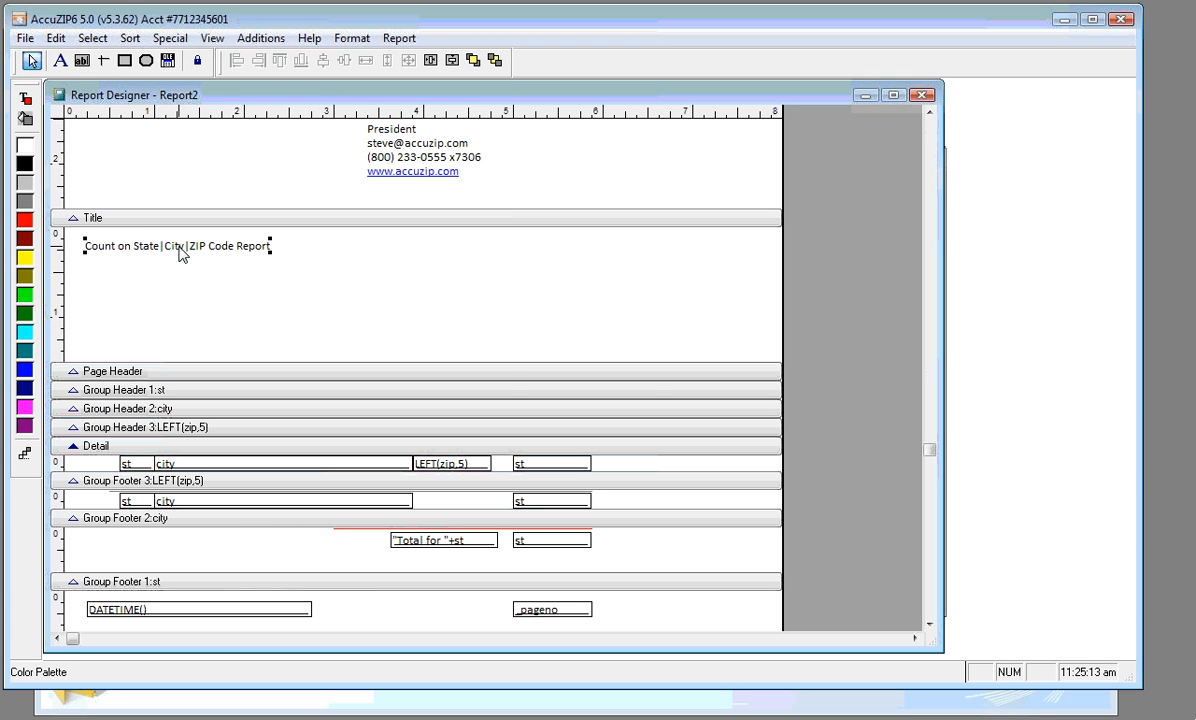
{"action": "left_click", "coordinate": [355, 40]}
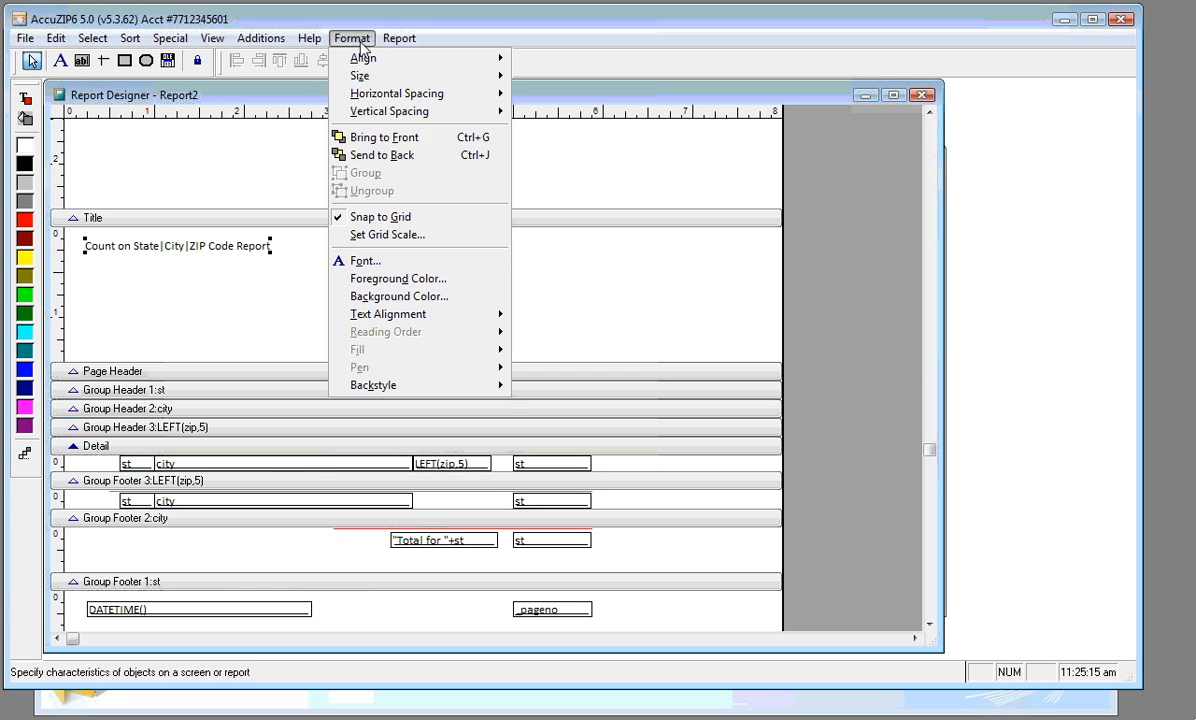
{"action": "left_click", "coordinate": [366, 262]}
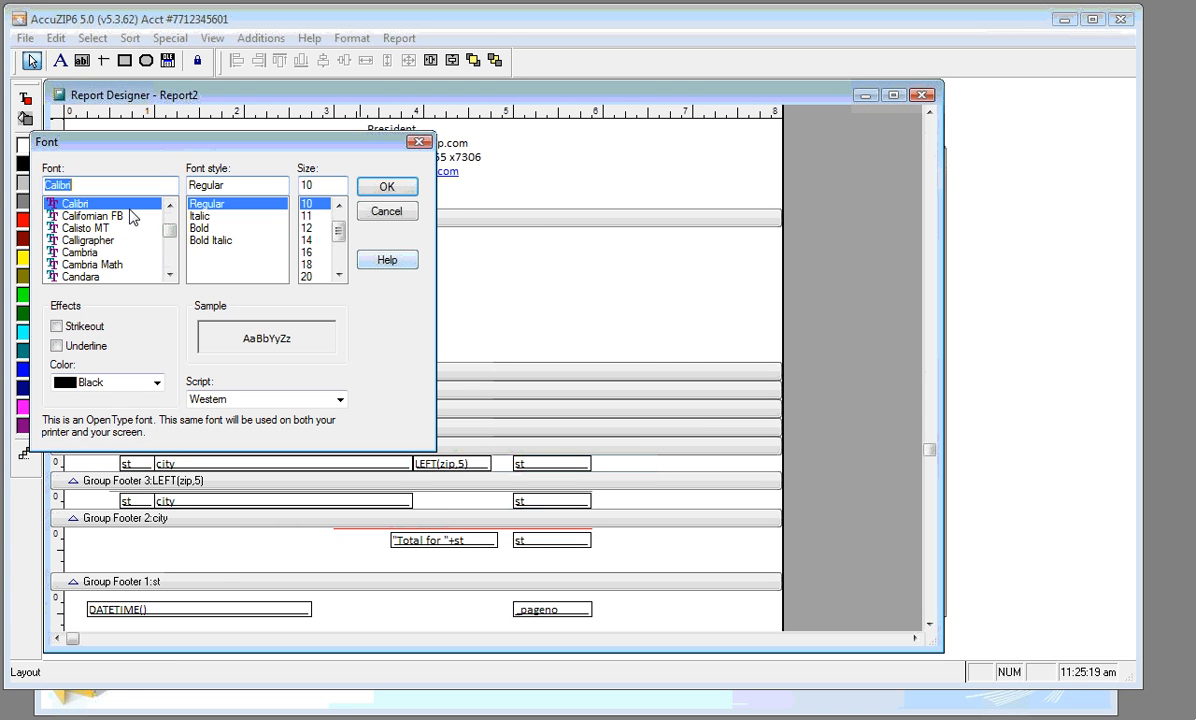
{"action": "left_click", "coordinate": [199, 228]}
{"action": "left_click", "coordinate": [339, 275]}
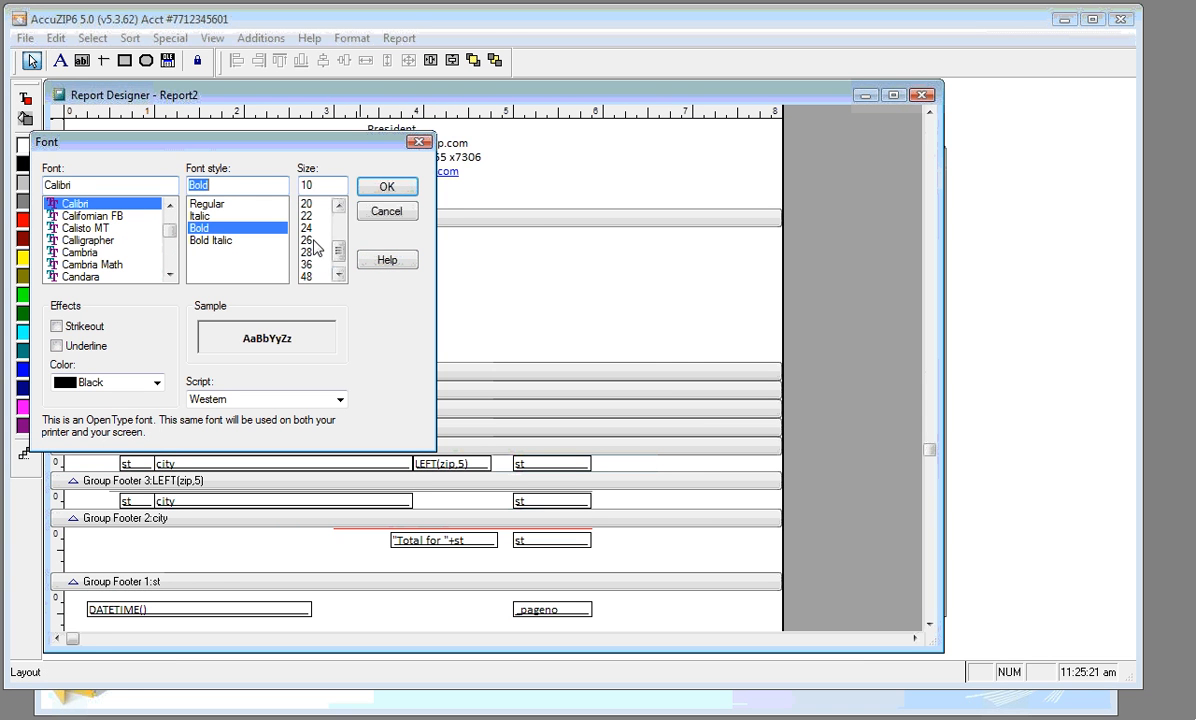
{"action": "left_click", "coordinate": [306, 228]}
{"action": "left_click", "coordinate": [386, 188]}
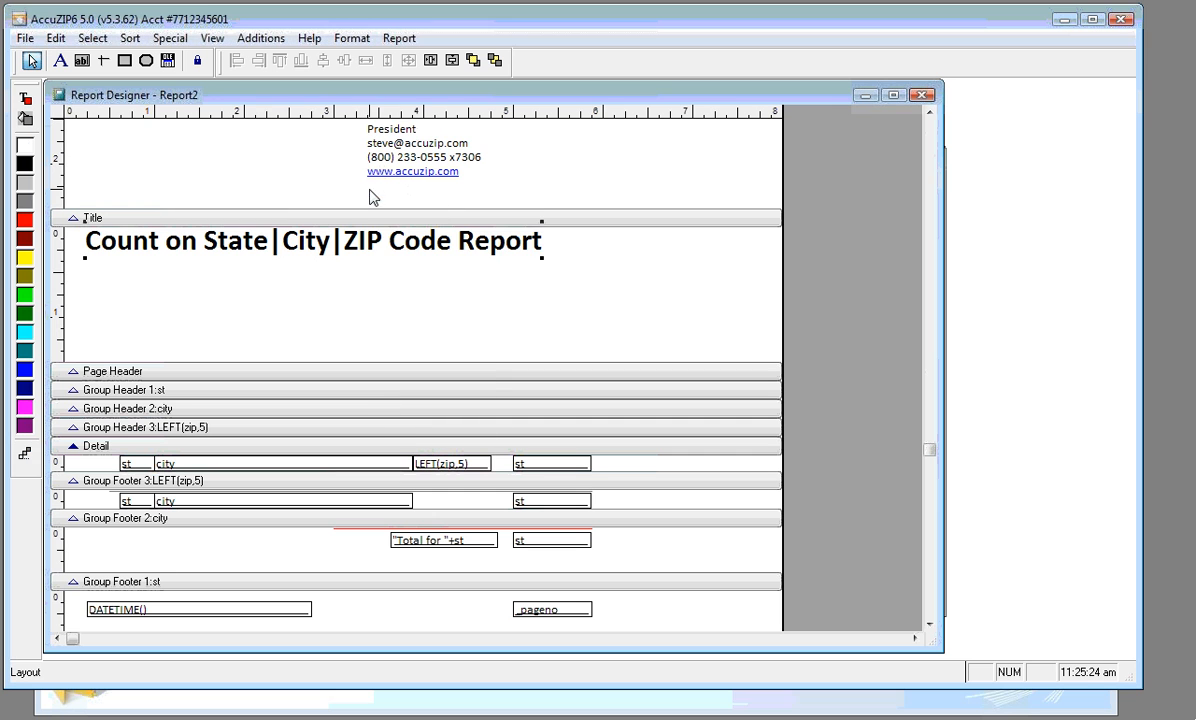
{"action": "left_click_drag", "start_coordinate": [400, 262], "coordinate": [420, 310]}
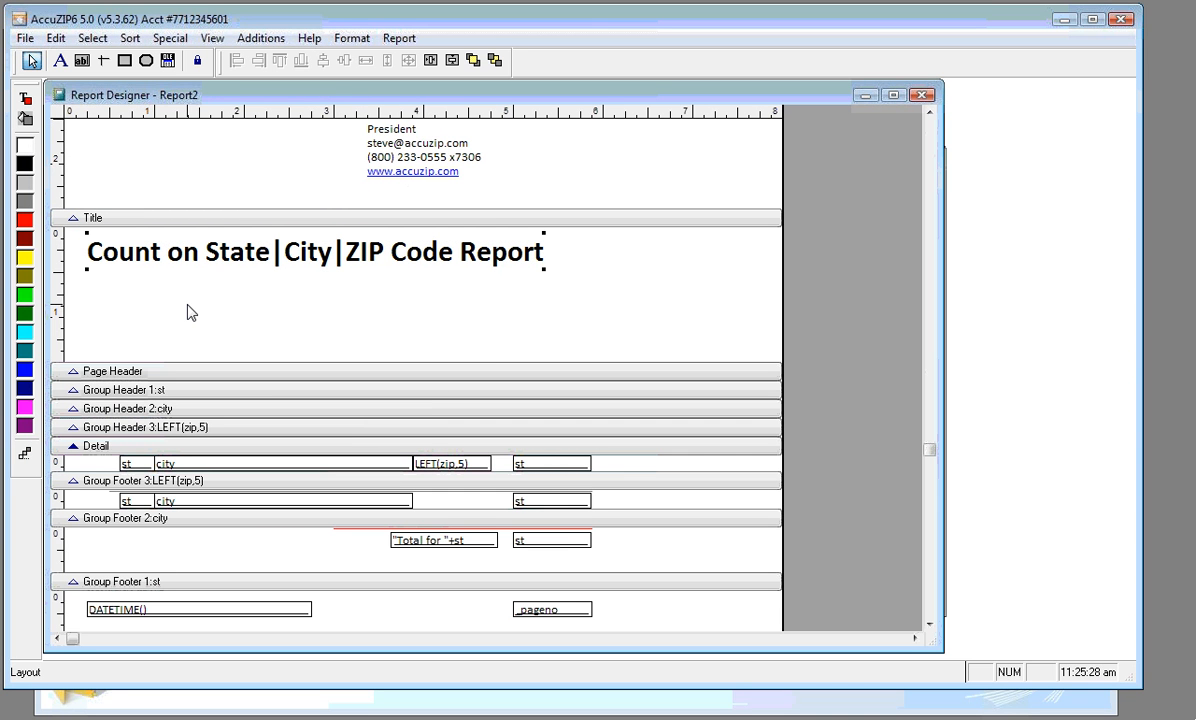
{"action": "left_click", "coordinate": [137, 333]}
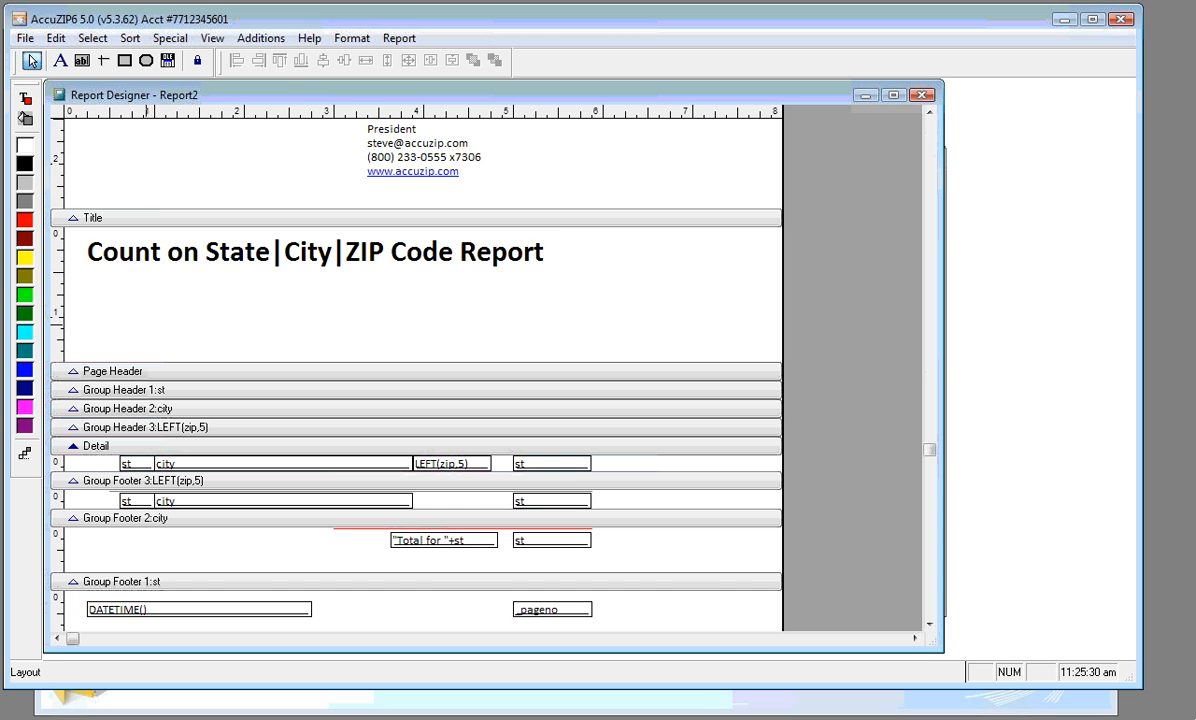
Draw a Picture/OLE Bound frame below the title
{"action": "left_click", "coordinate": [167, 61]}
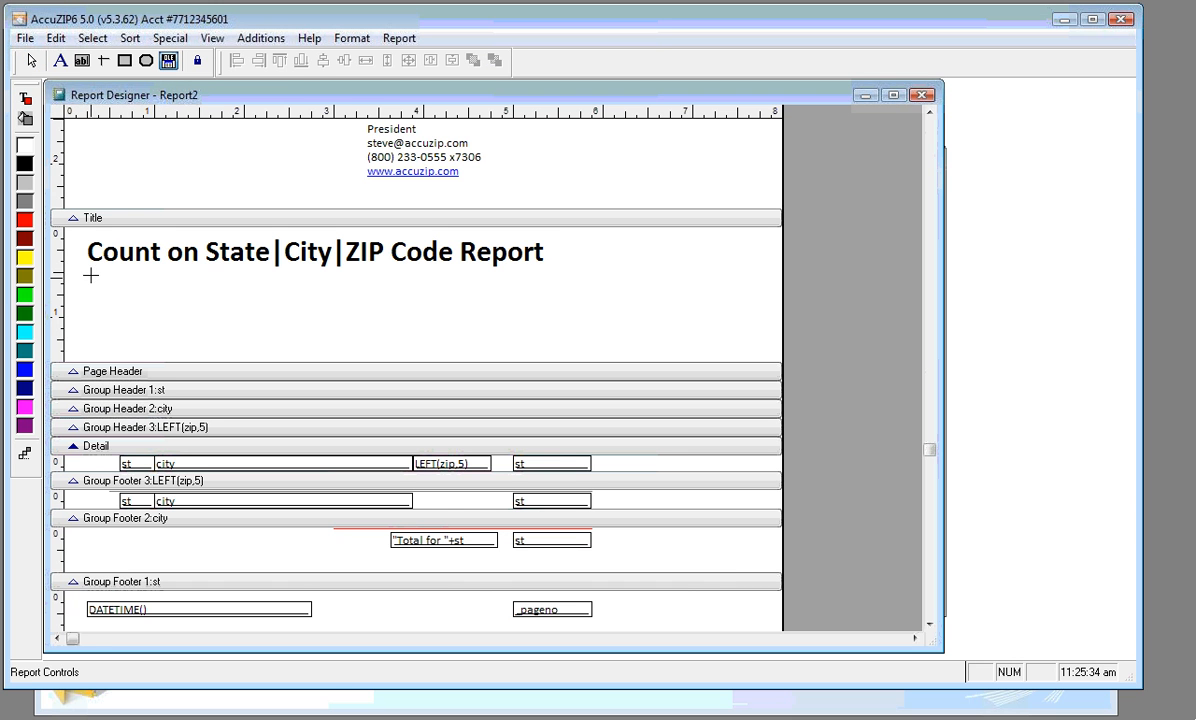
{"action": "left_click_drag", "start_coordinate": [88, 273], "coordinate": [236, 309]}
{"action": "left_click_drag", "start_coordinate": [226, 340], "coordinate": [223, 346]}
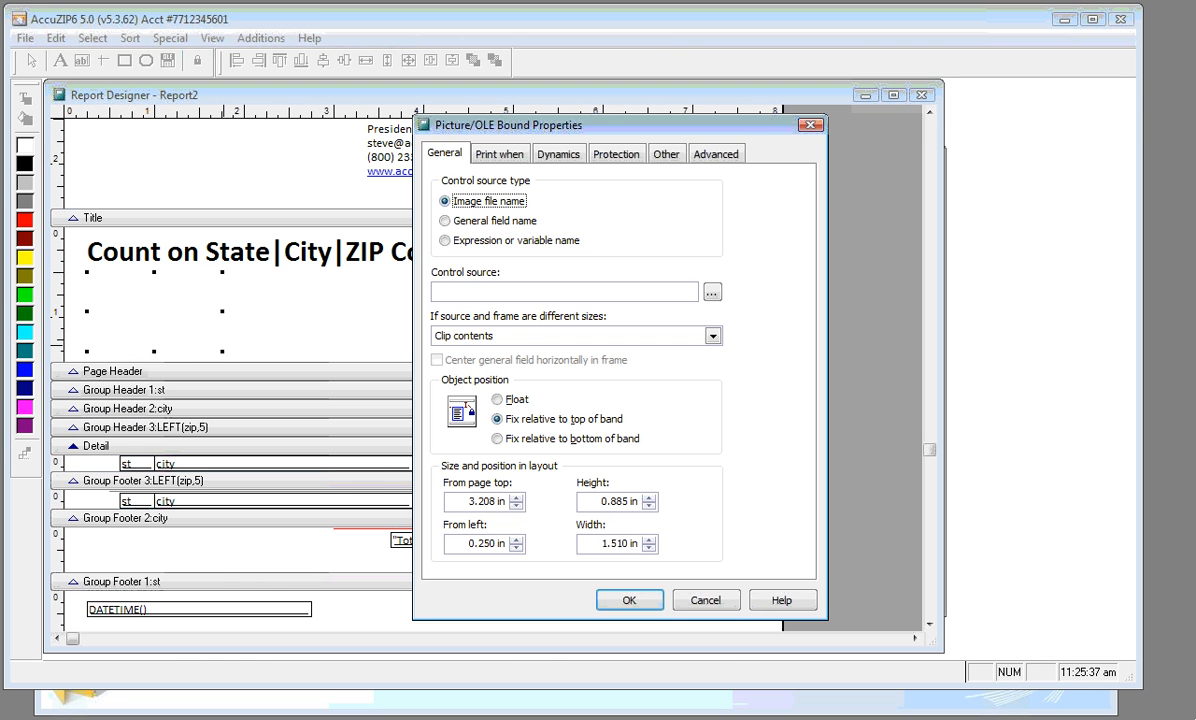
Set the picture's control source to the expression FORCEEXT(DBF(),"jpg") and select it for reuse
{"action": "left_click", "coordinate": [446, 241]}
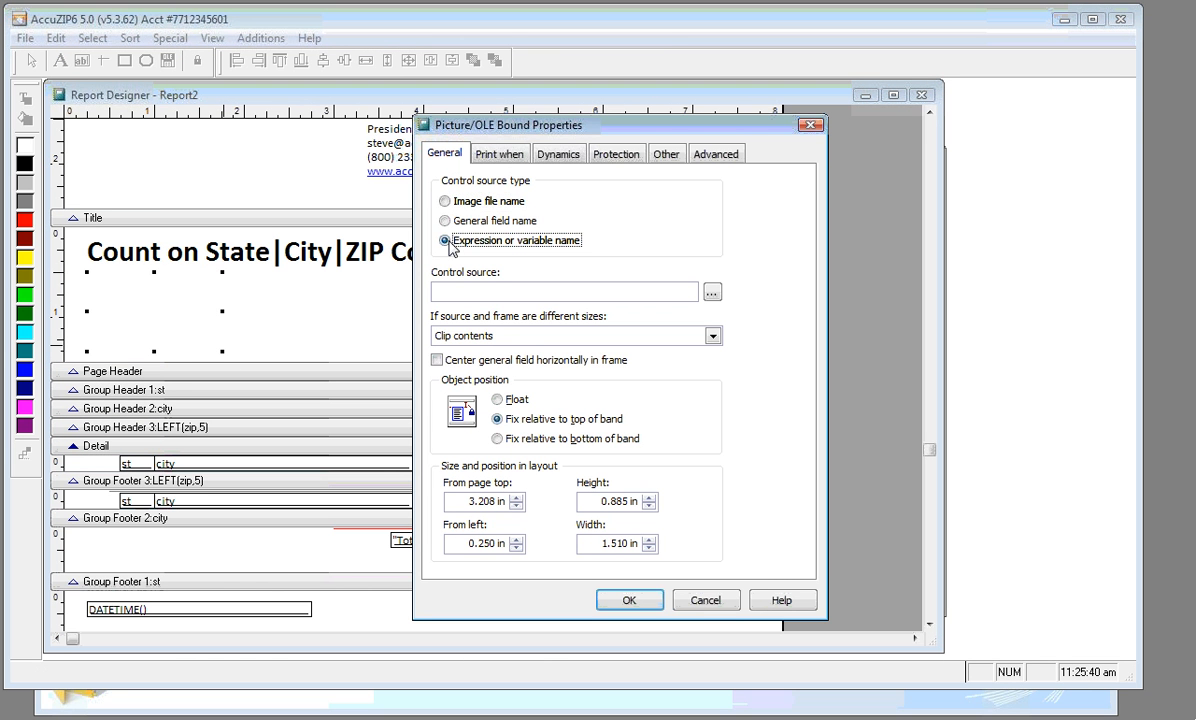
{"action": "left_click", "coordinate": [451, 291]}
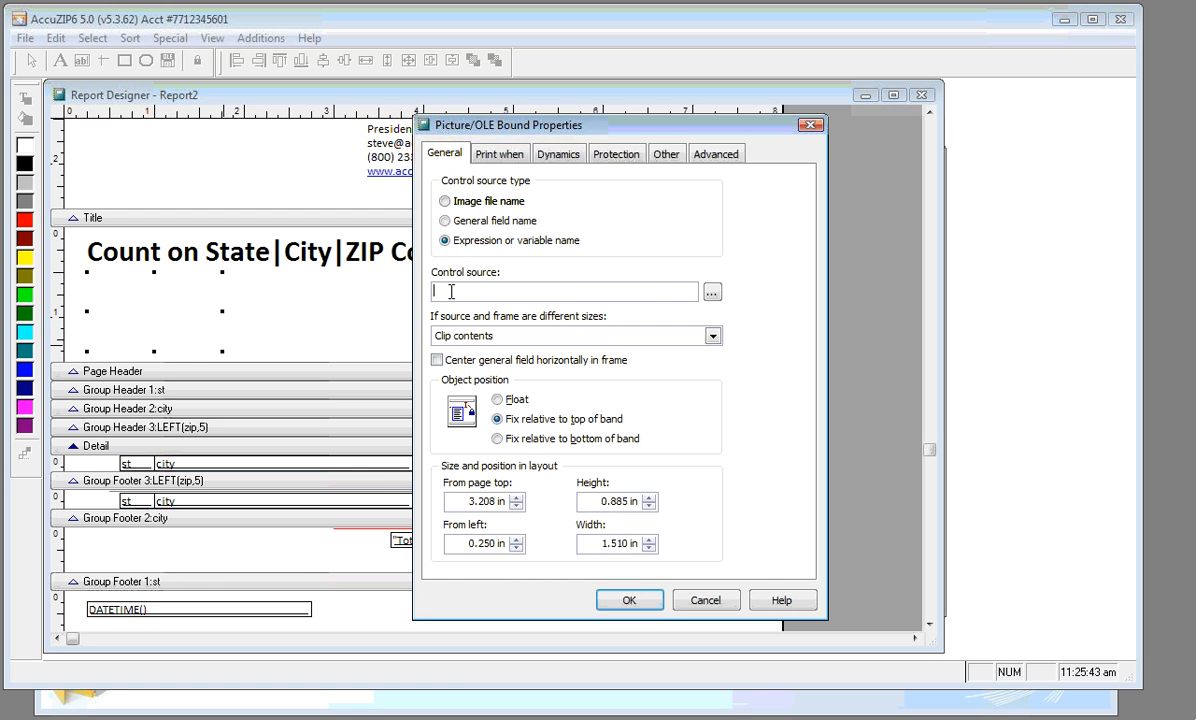
{"action": "key", "text": "Caps_Lock"}
{"action": "type", "text": "FORCEEXT"}
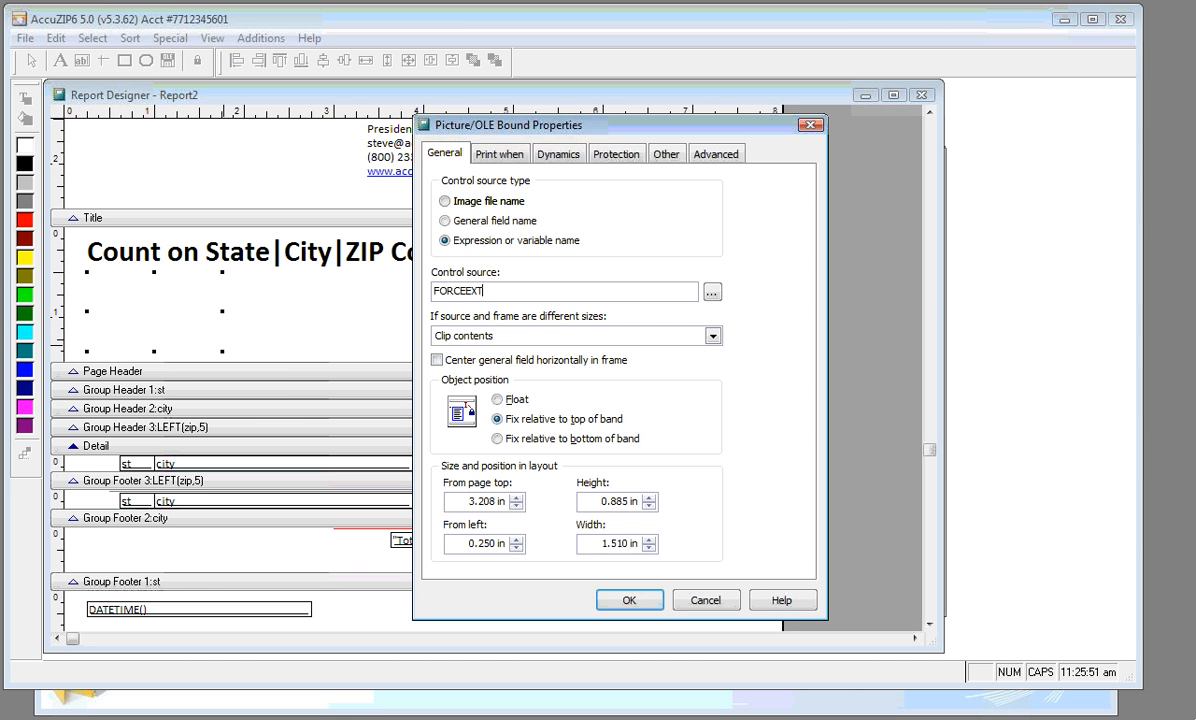
{"action": "type", "text": "()"}
{"action": "type", "text": "DBF("}
{"action": "key", "text": "shift+Left"}
{"action": "key", "text": "shift+Left"}
{"action": "key", "text": "shift+Left"}
{"action": "key", "text": "shift+Left"}
{"action": "key", "text": "shift+Left"}
{"action": "key", "text": "Right"}
{"action": "type", "text": ",\""}
{"action": "key", "text": "Caps_Lock"}
{"action": "type", "text": "jpg\""}
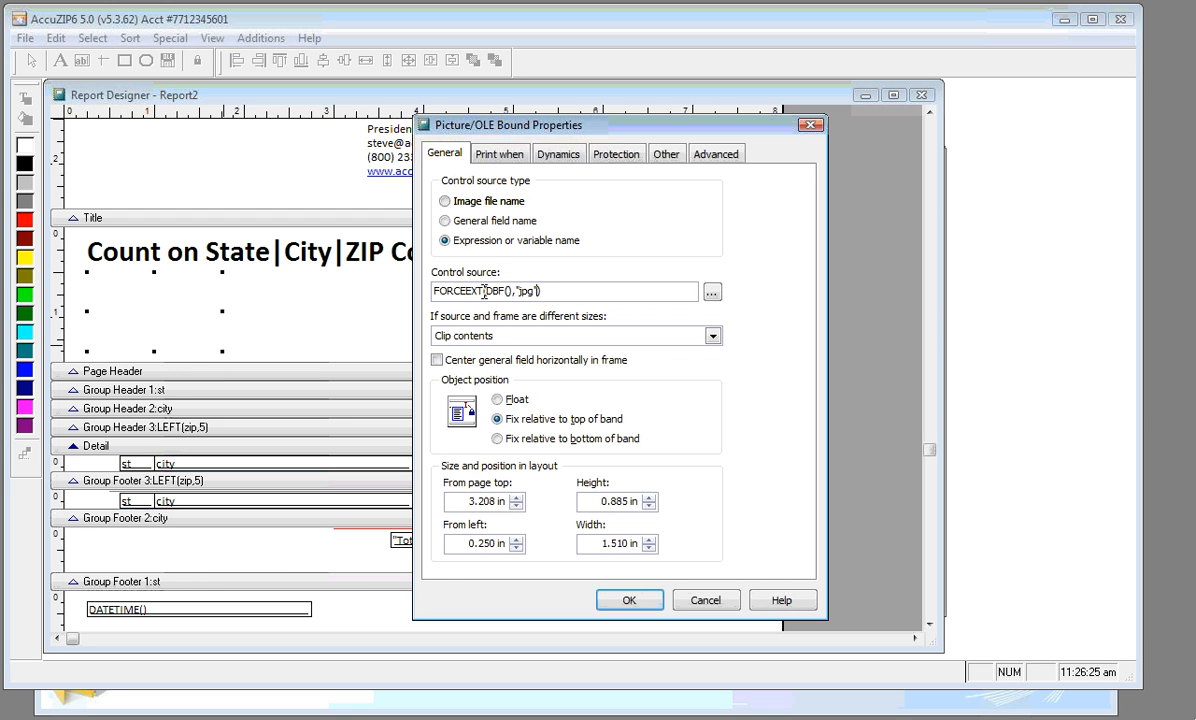
{"action": "left_click_drag", "start_coordinate": [514, 291], "coordinate": [486, 291]}
{"action": "left_click_drag", "start_coordinate": [544, 291], "coordinate": [404, 275]}
{"action": "key", "text": "ctrl+c"}
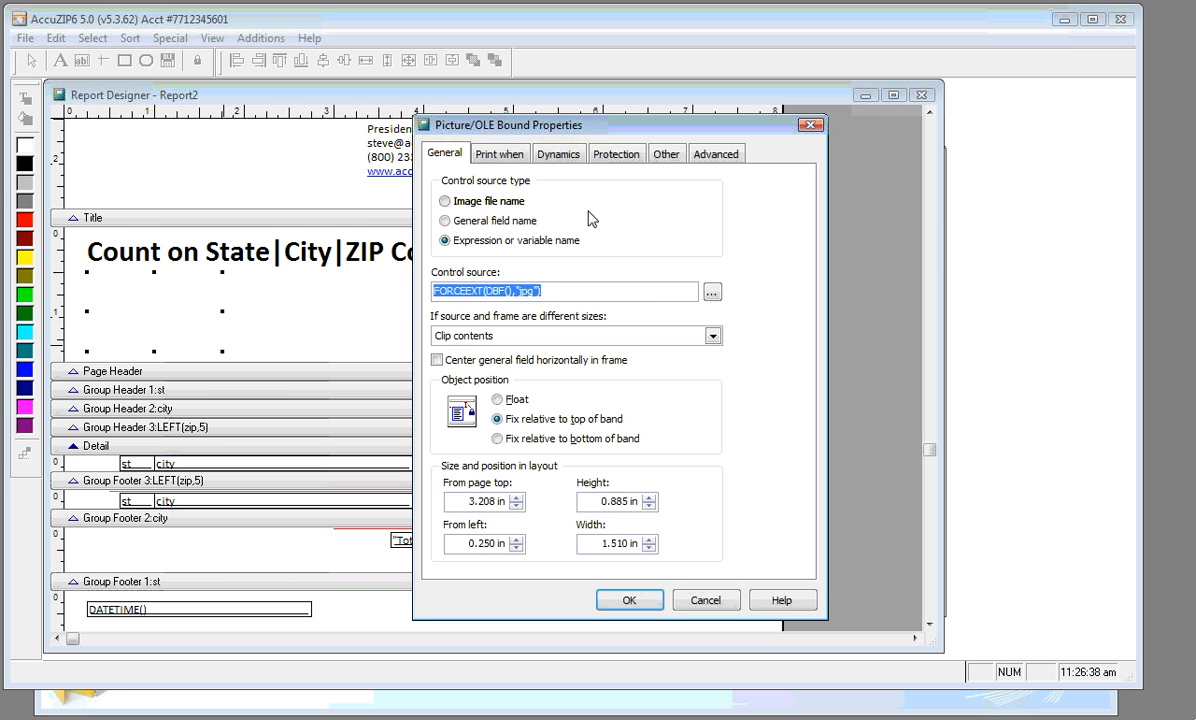
Set the picture's Print when condition to FILE(FORCEEXT(DBF(),"jpg"))
{"action": "left_click", "coordinate": [527, 166]}
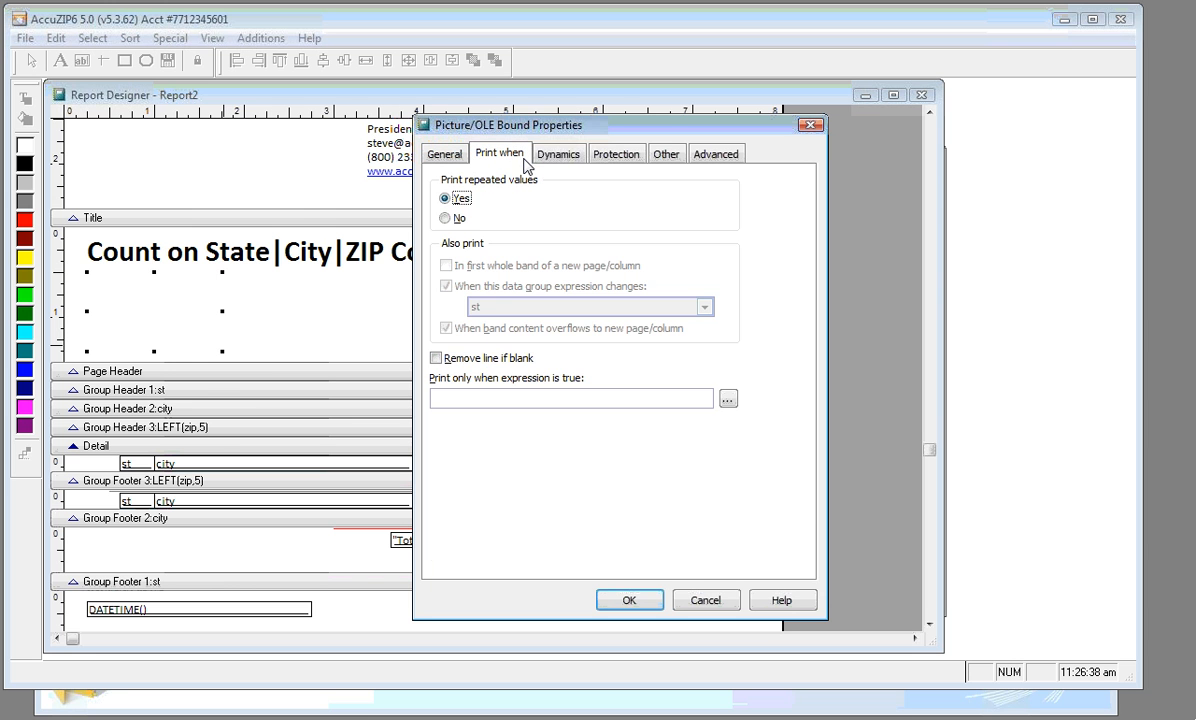
{"action": "left_click", "coordinate": [477, 394]}
{"action": "key", "text": "Caps_Lock"}
{"action": "type", "text": "FILE()"}
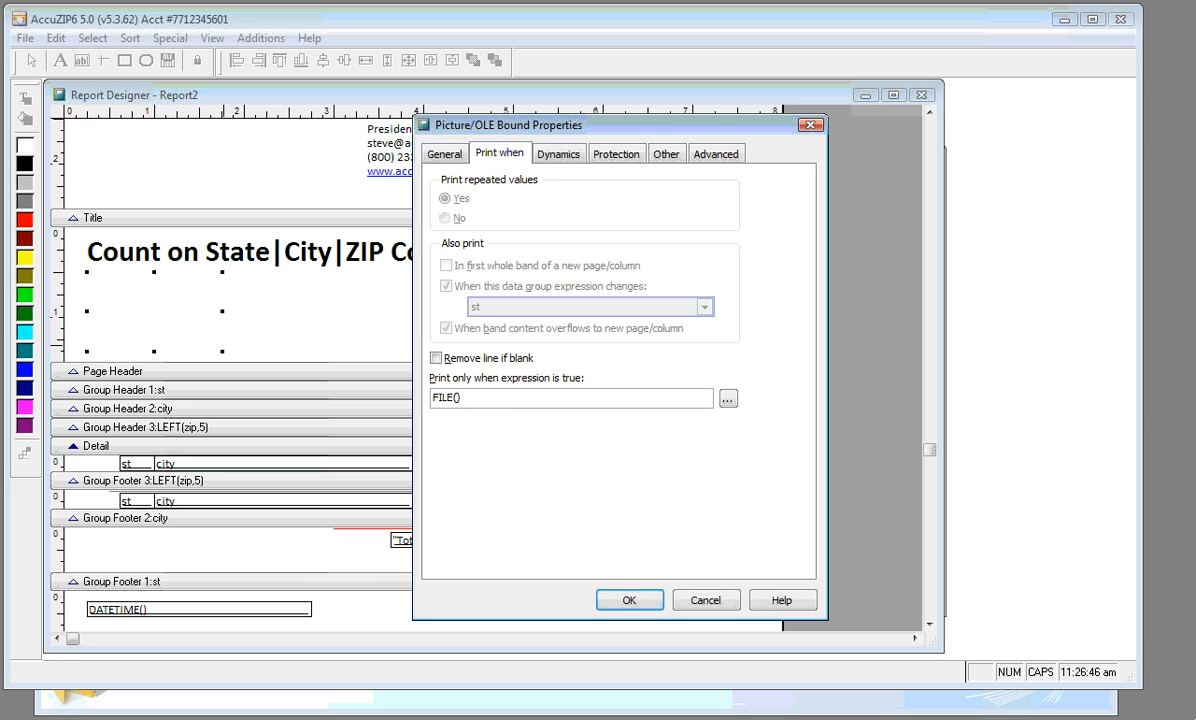
{"action": "key", "text": "Left"}
{"action": "key", "text": "ctrl+v"}
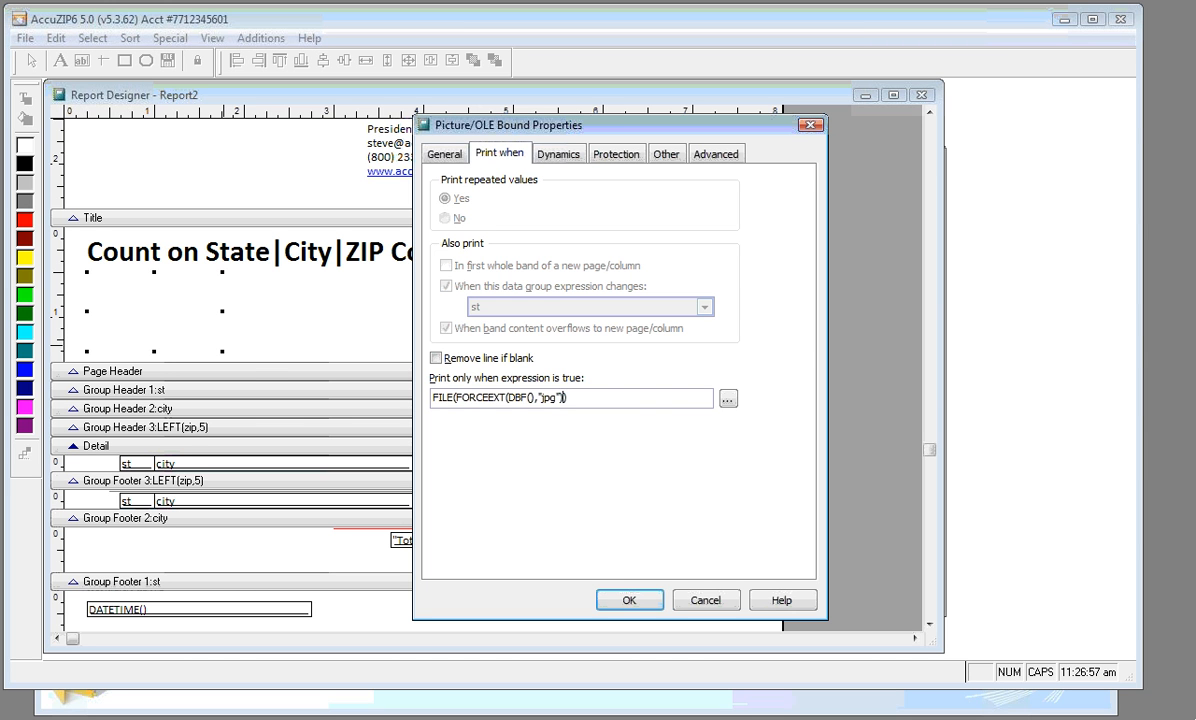
Try wrapping DBF() in JUST() in the source expression, then restore the original expression
{"action": "left_click", "coordinate": [437, 152]}
{"action": "left_click_drag", "start_coordinate": [485, 290], "coordinate": [512, 291]}
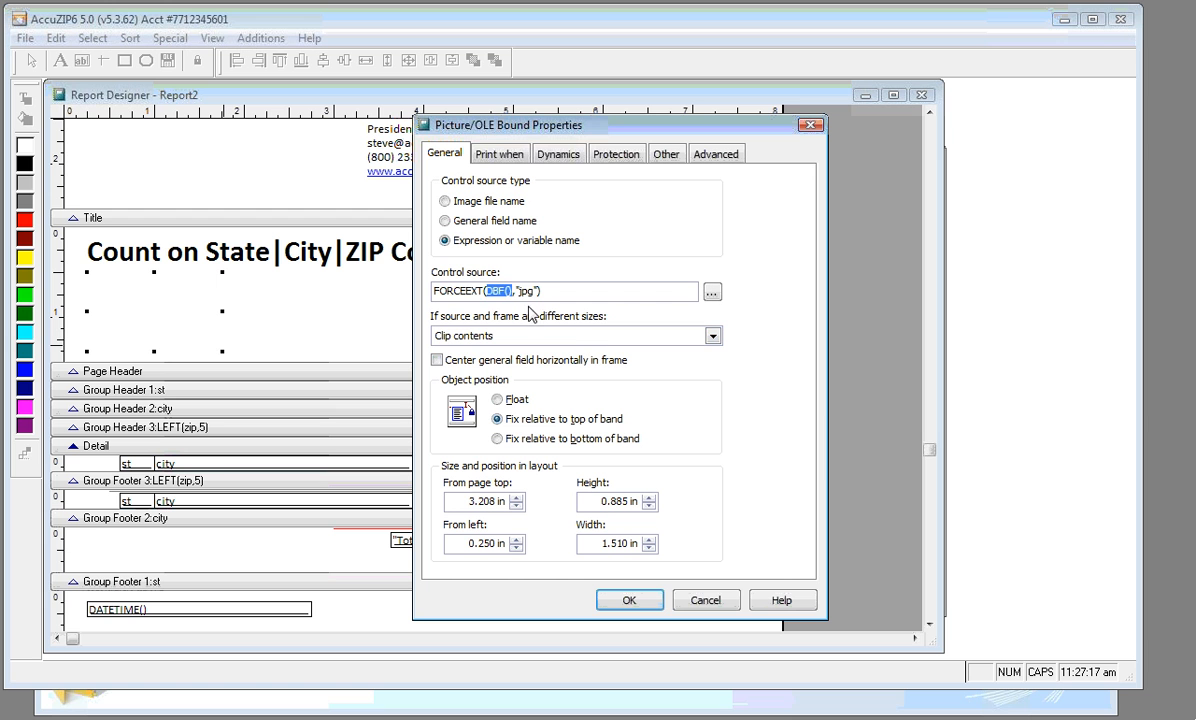
{"action": "left_click", "coordinate": [492, 291]}
{"action": "key", "text": "Caps_Lock"}
{"action": "type", "text": "just"}
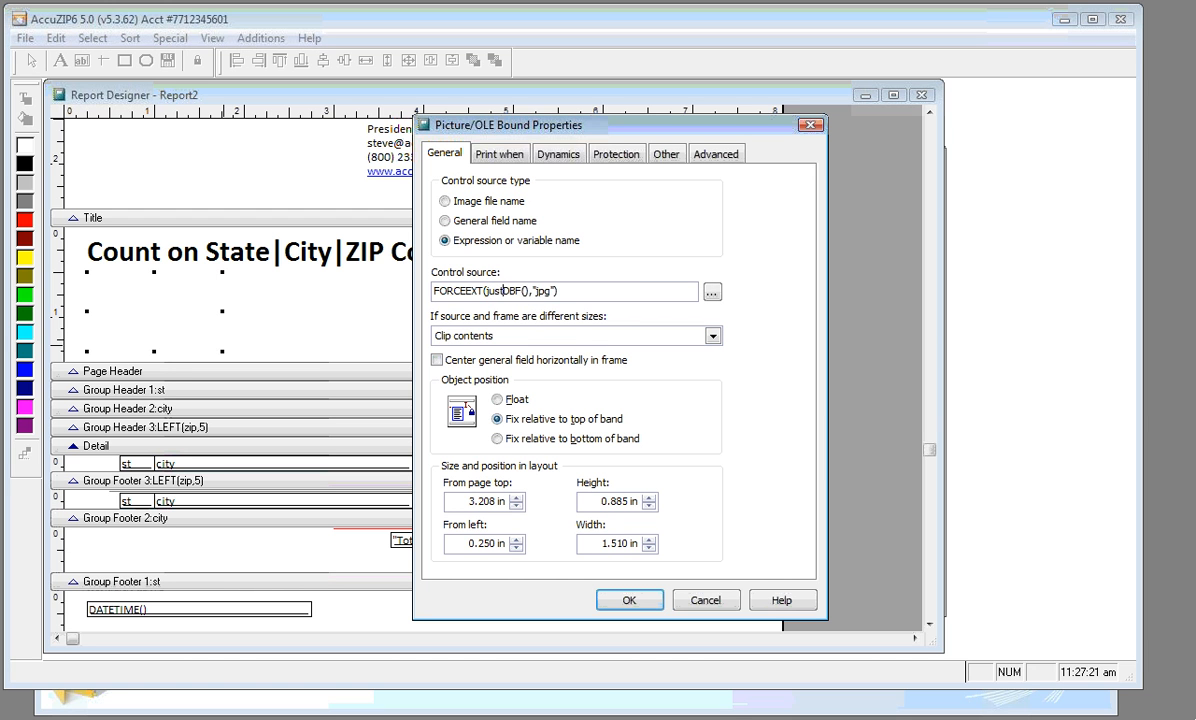
{"action": "key", "text": "Caps_Lock"}
{"action": "key", "text": "BackSpace"}
{"action": "key", "text": "BackSpace"}
{"action": "key", "text": "BackSpace"}
{"action": "key", "text": "BackSpace"}
{"action": "type", "text": "JUST("}
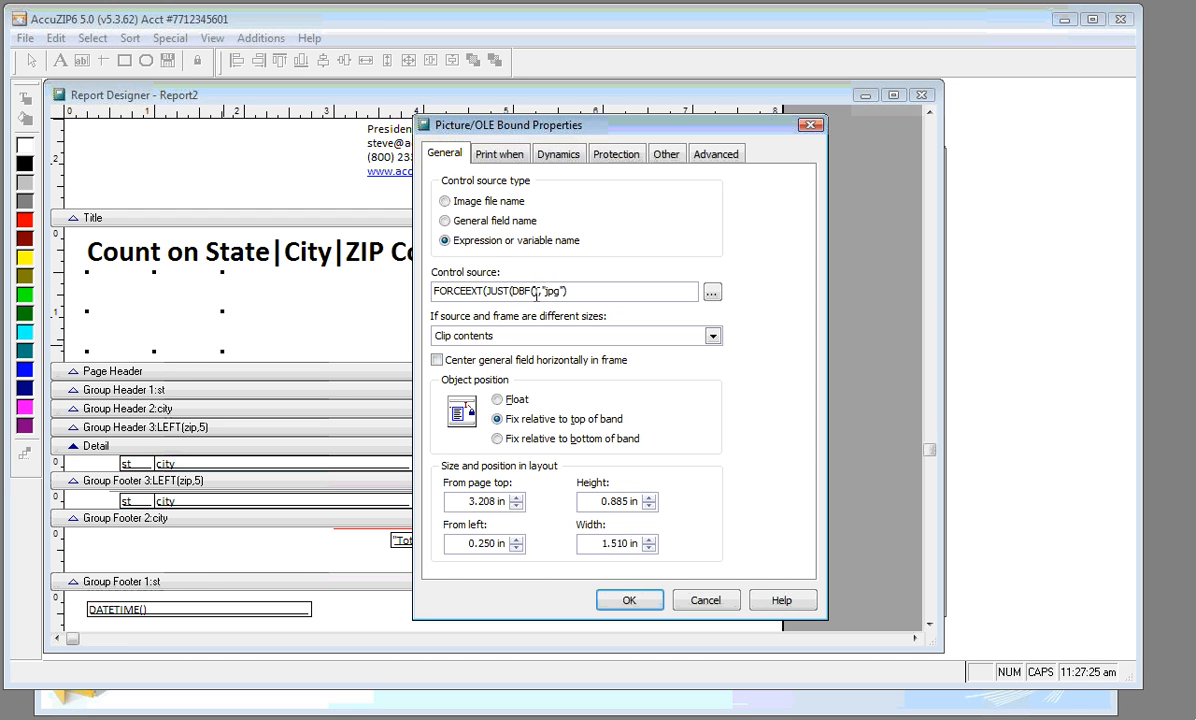
{"action": "left_click", "coordinate": [537, 293]}
{"action": "type", "text": ")"}
{"action": "key", "text": "BackSpace"}
{"action": "left_click", "coordinate": [516, 290]}
{"action": "key", "text": "BackSpace"}
{"action": "key", "text": "BackSpace"}
{"action": "key", "text": "BackSpace"}
{"action": "key", "text": "BackSpace"}
{"action": "key", "text": "BackSpace"}
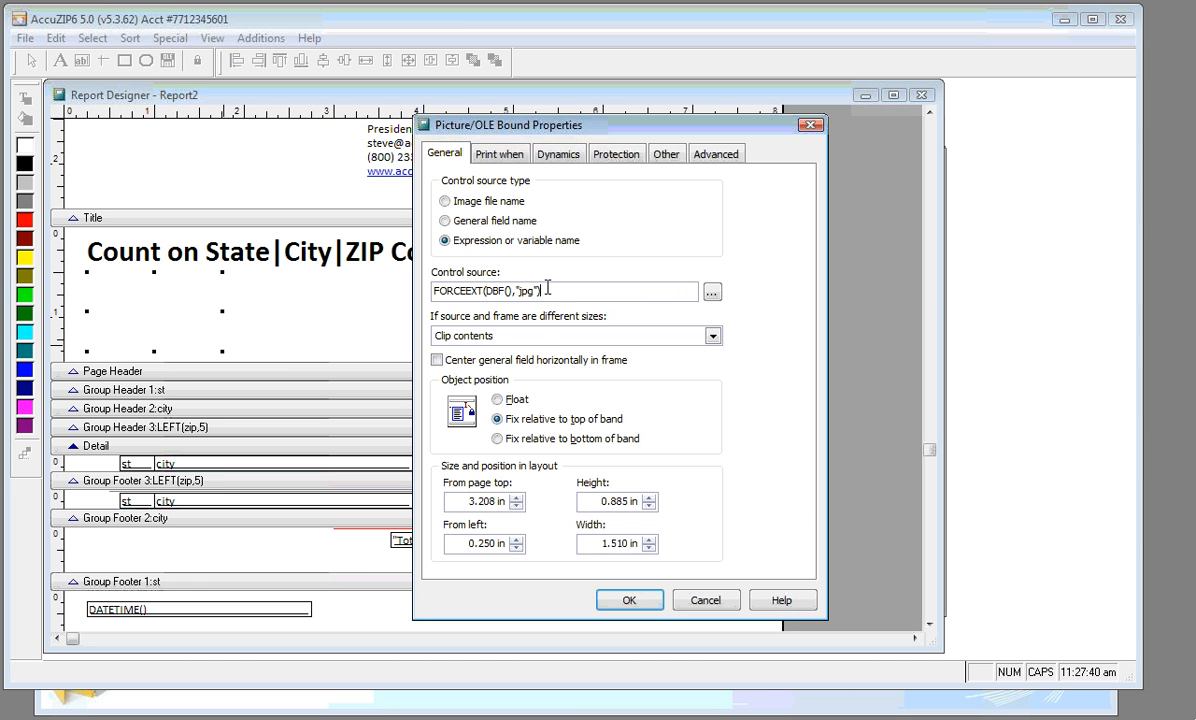
Set the picture to 'Scale contents, retain shape' and confirm its properties
{"action": "left_click", "coordinate": [510, 335]}
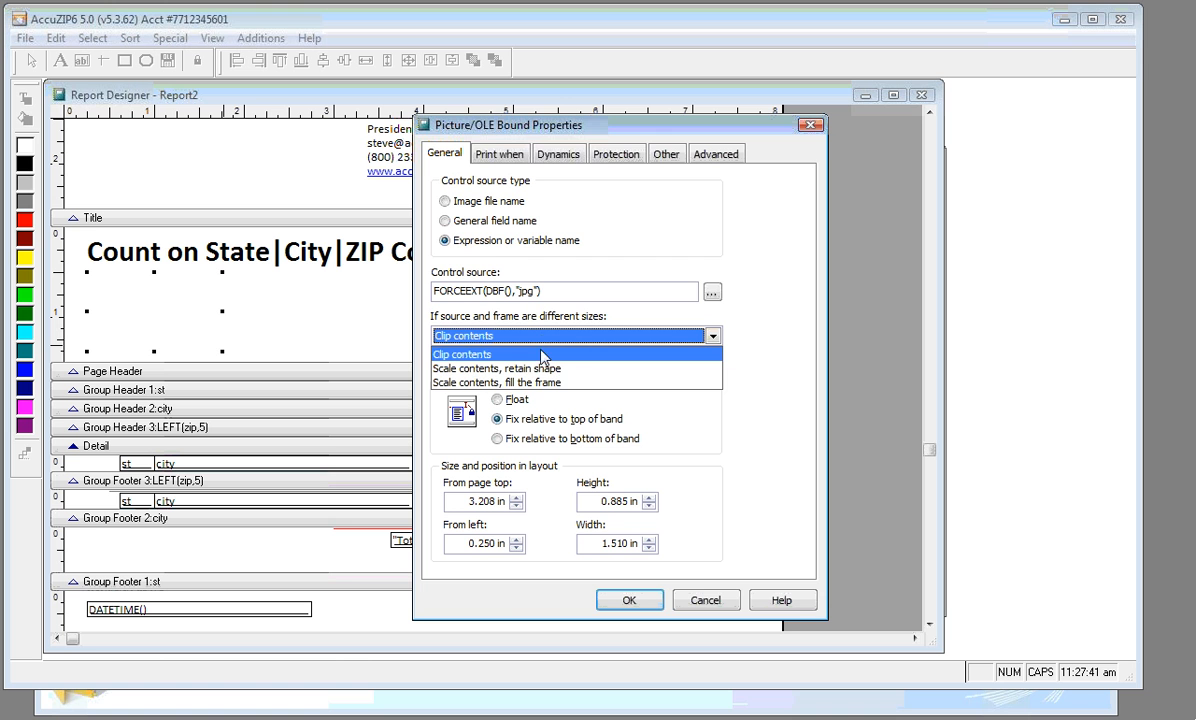
{"action": "left_click", "coordinate": [541, 369]}
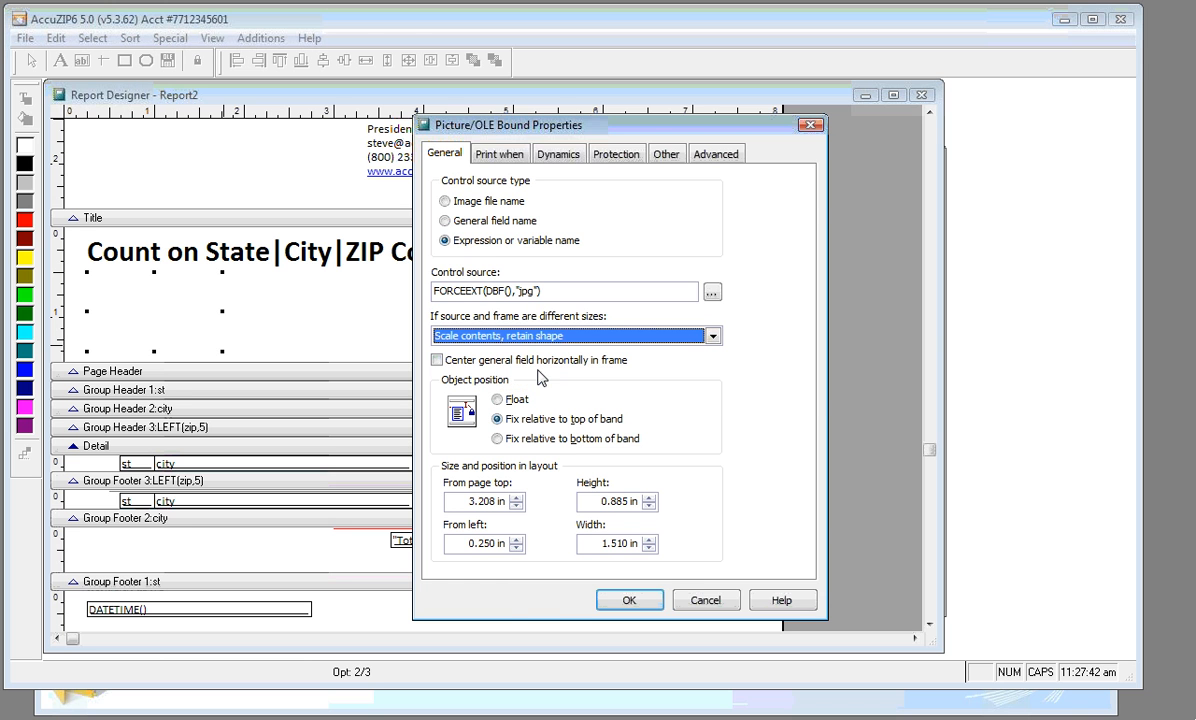
{"action": "left_click", "coordinate": [629, 600]}
Print-preview Report2 to see the Burger Station logo beneath the title
{"action": "right_click", "coordinate": [480, 334]}
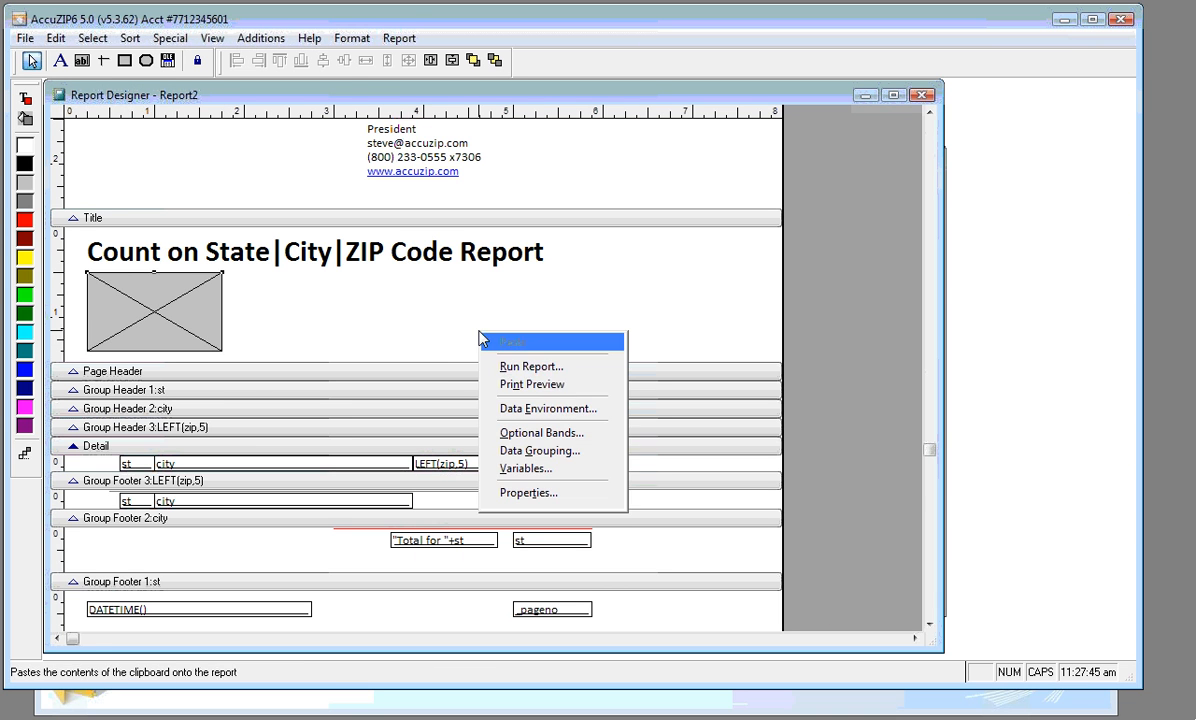
{"action": "left_click", "coordinate": [502, 386]}
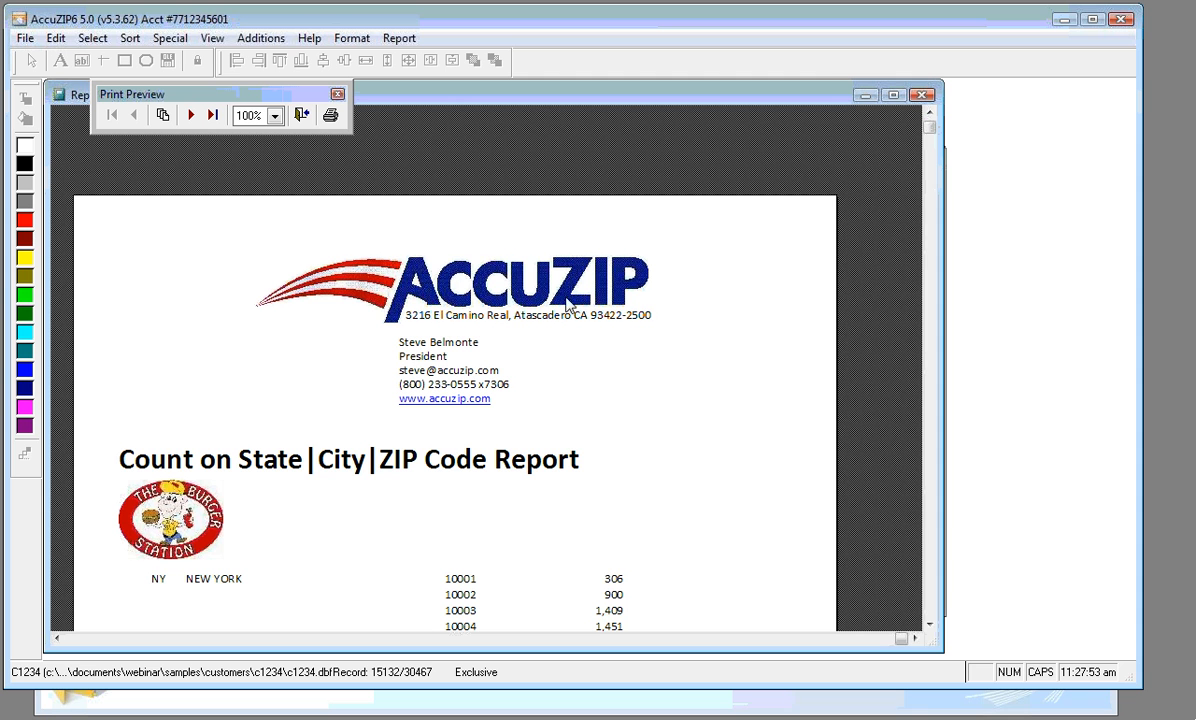
{"action": "left_click", "coordinate": [930, 626]}
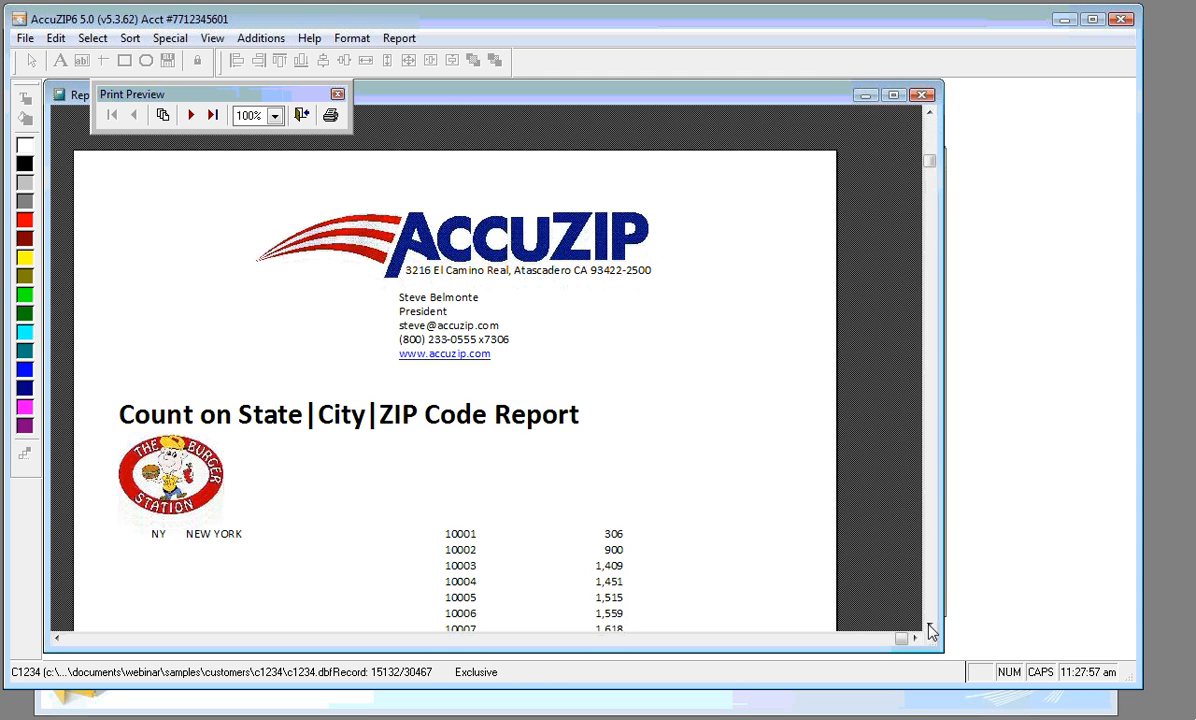
{"action": "left_click", "coordinate": [930, 628]}
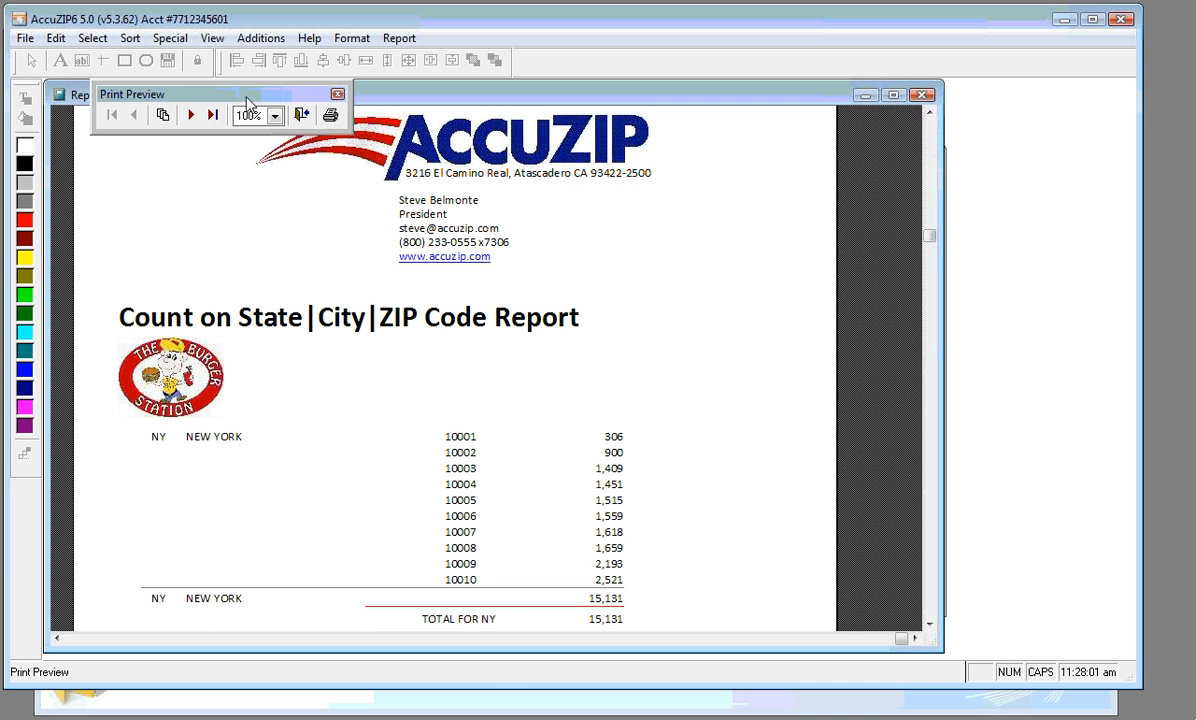
{"action": "left_click_drag", "start_coordinate": [230, 107], "coordinate": [213, 116]}
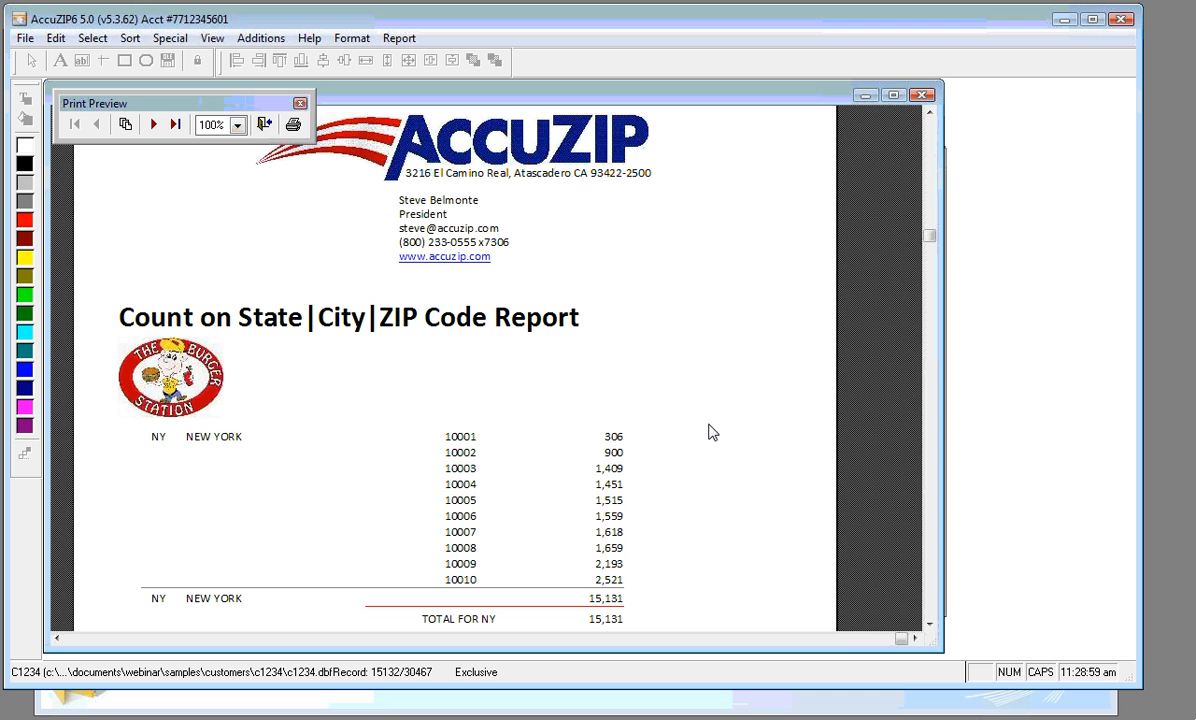
{"action": "left_click", "coordinate": [1158, 131]}
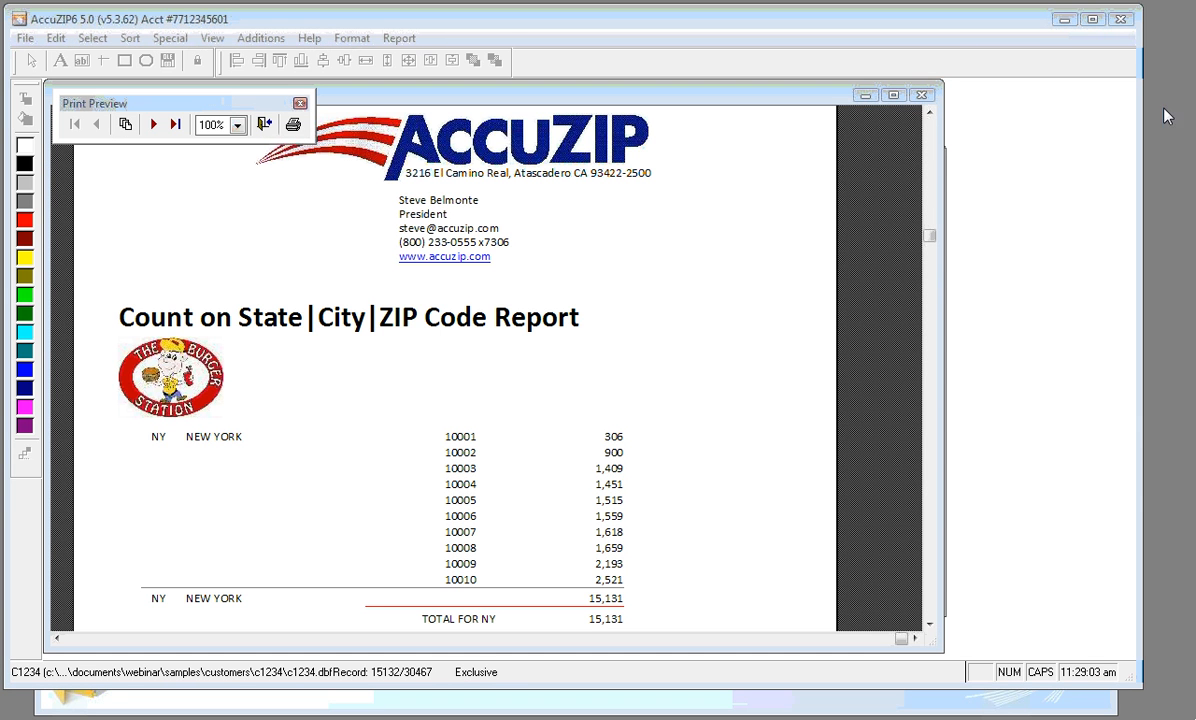